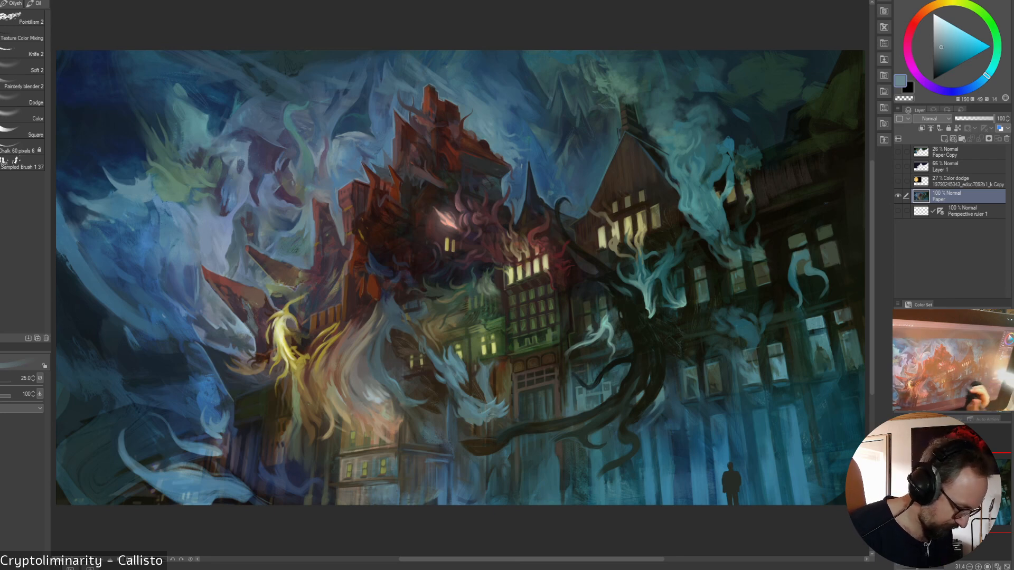
- Flip the canvas horizontally, retouch the dark building beside the yellow flame figure with sampled near-black tones, and flip the canvas back
key("h")
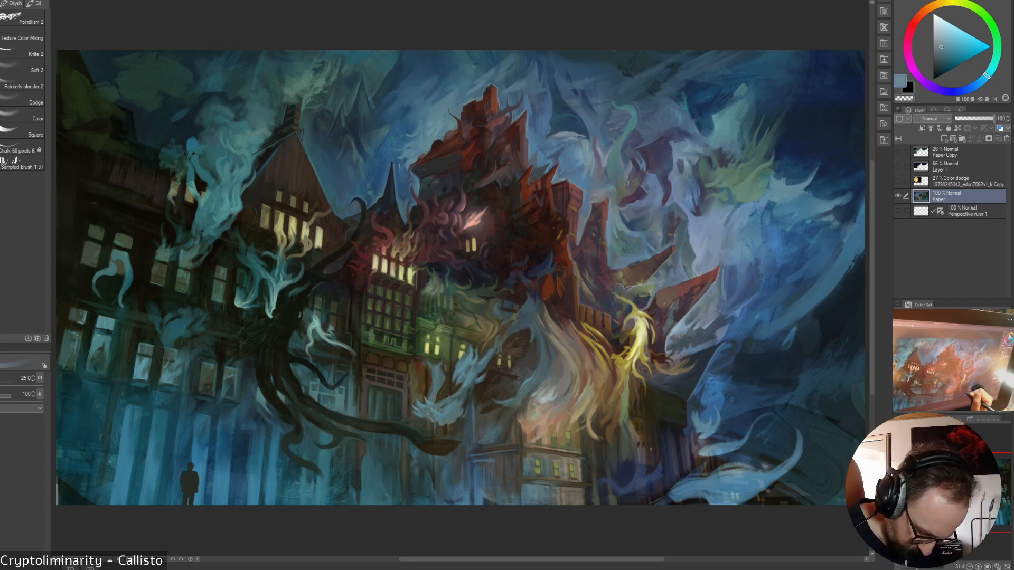
left_click(646, 429, "alt")
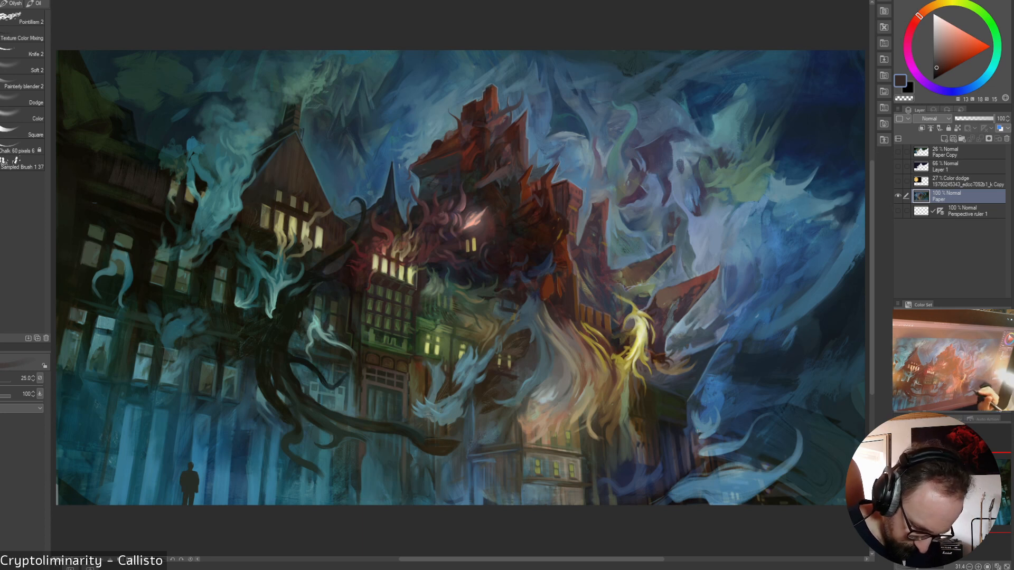
left_click(650, 420, "alt")
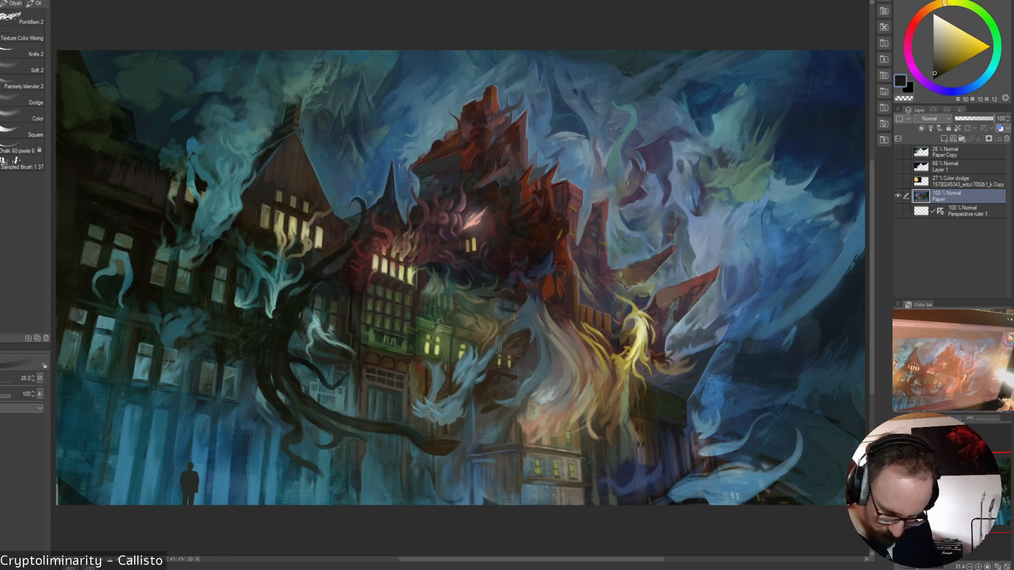
key("h")
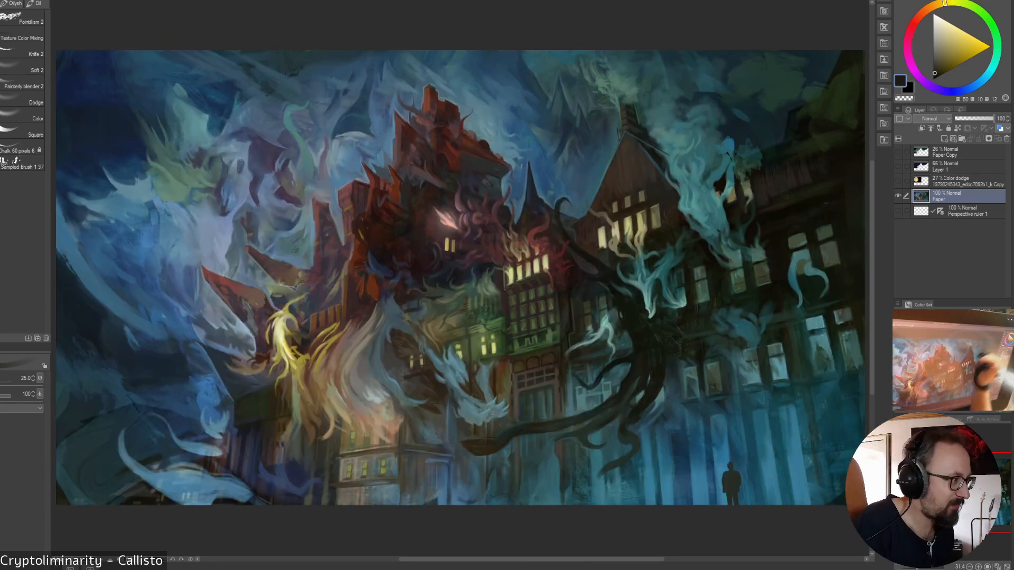
- Retouch the shadowed building below the yellow flame figure with dark blue and violet tones sampled from the painting
left_click(227, 417, "alt")
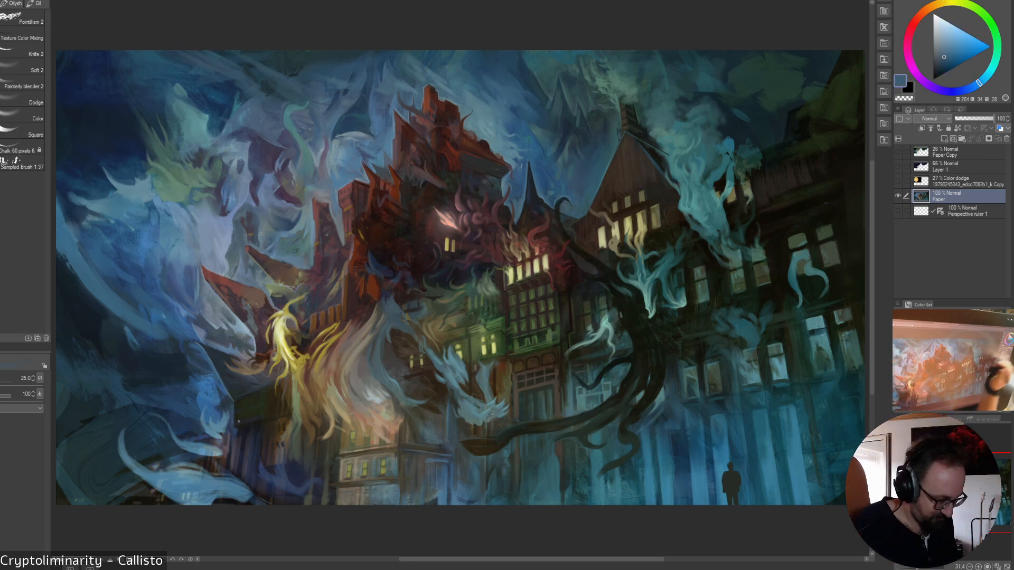
left_click(230, 422, "alt")
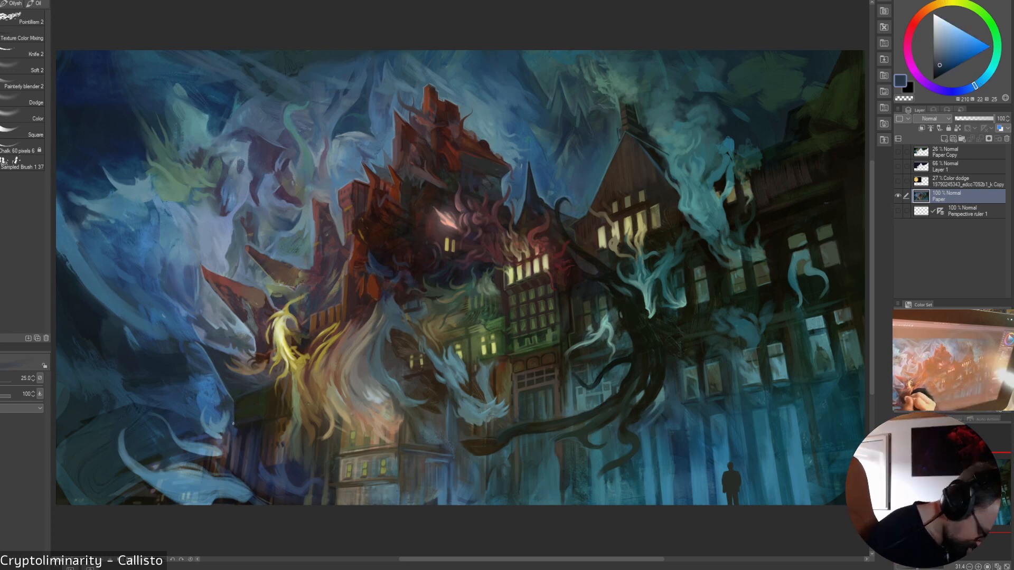
left_click(239, 437, "alt")
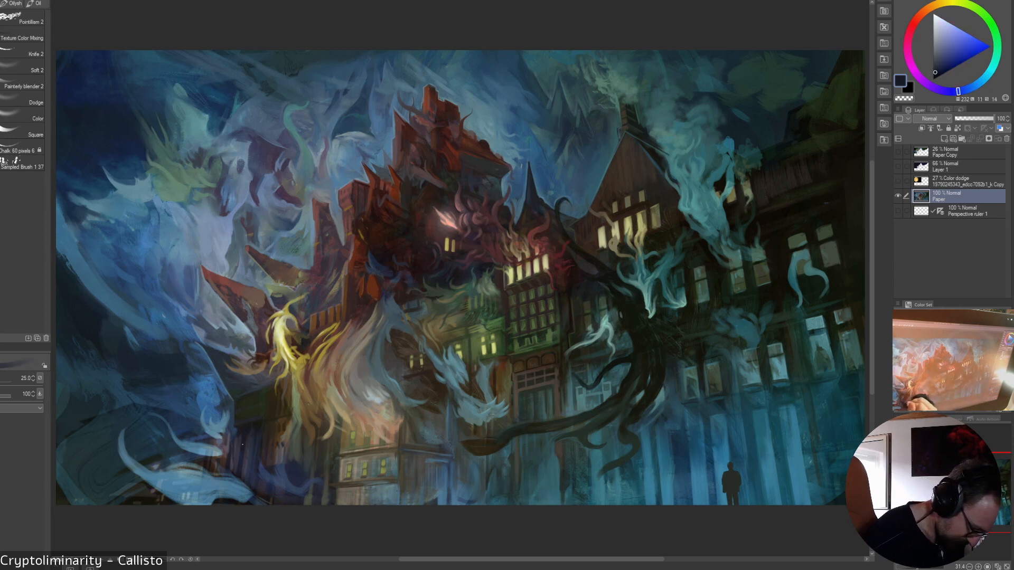
left_click(248, 429, "alt")
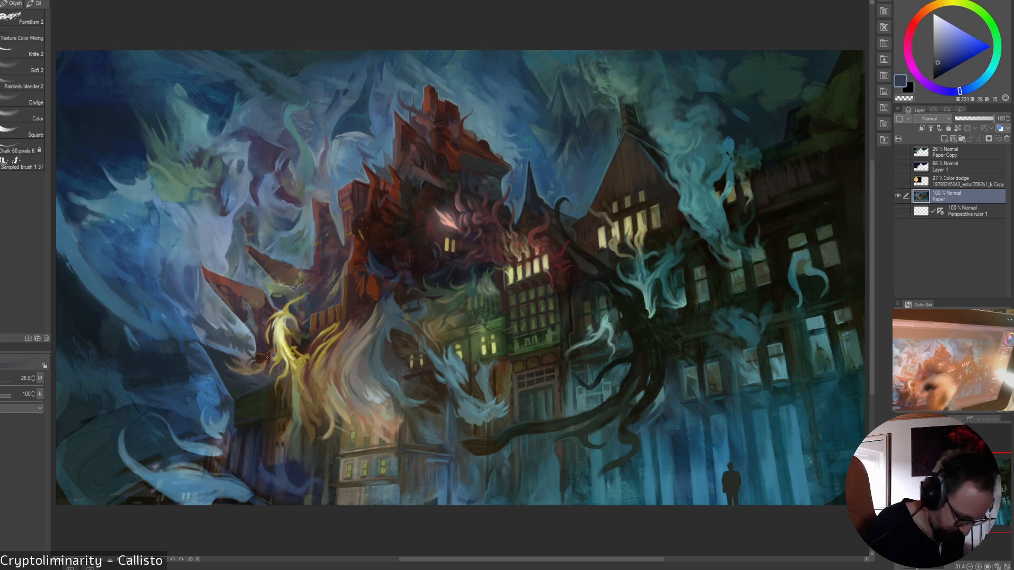
left_click(242, 425, "alt")
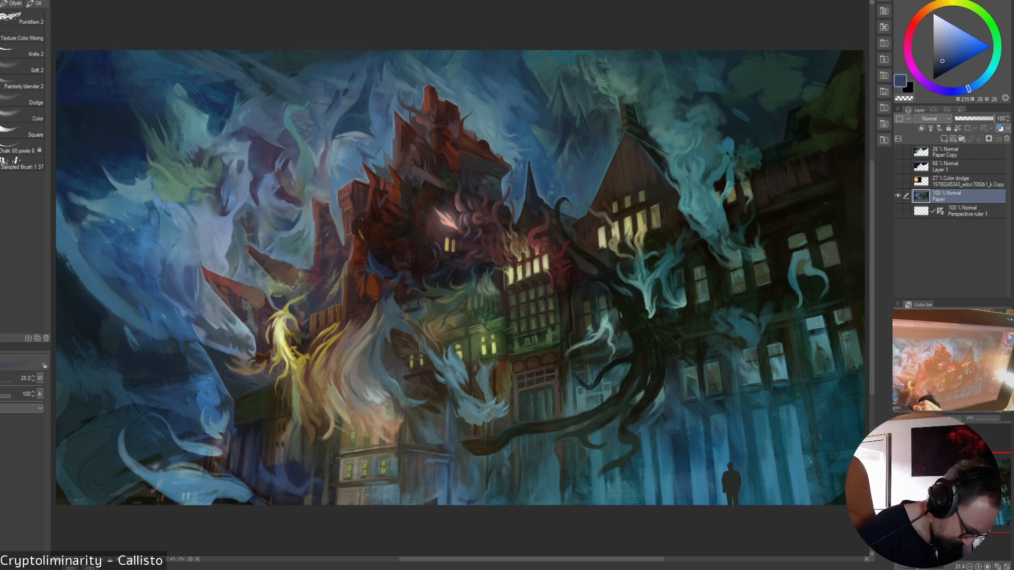
left_click(290, 464, "alt")
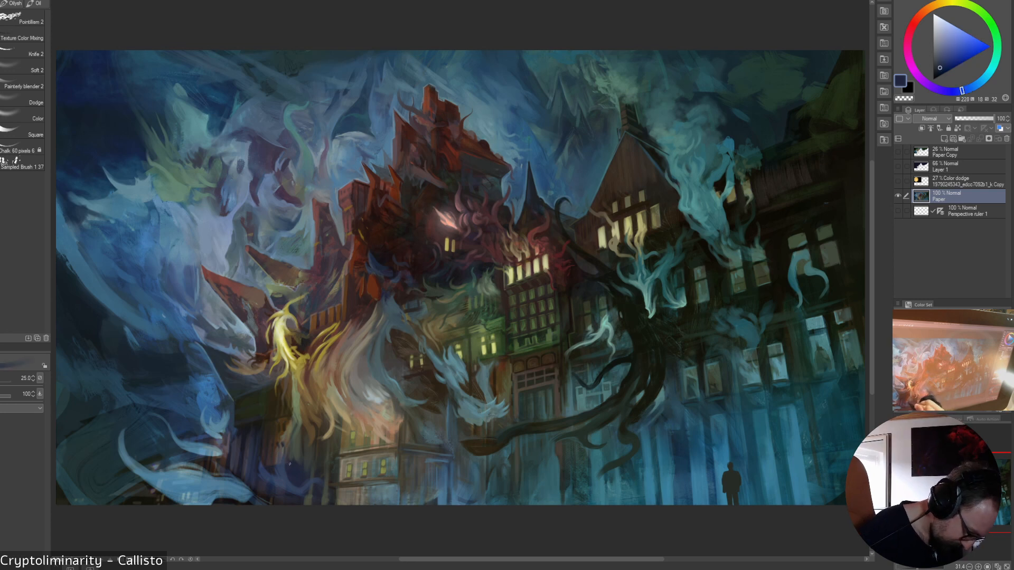
left_click(290, 459, "alt")
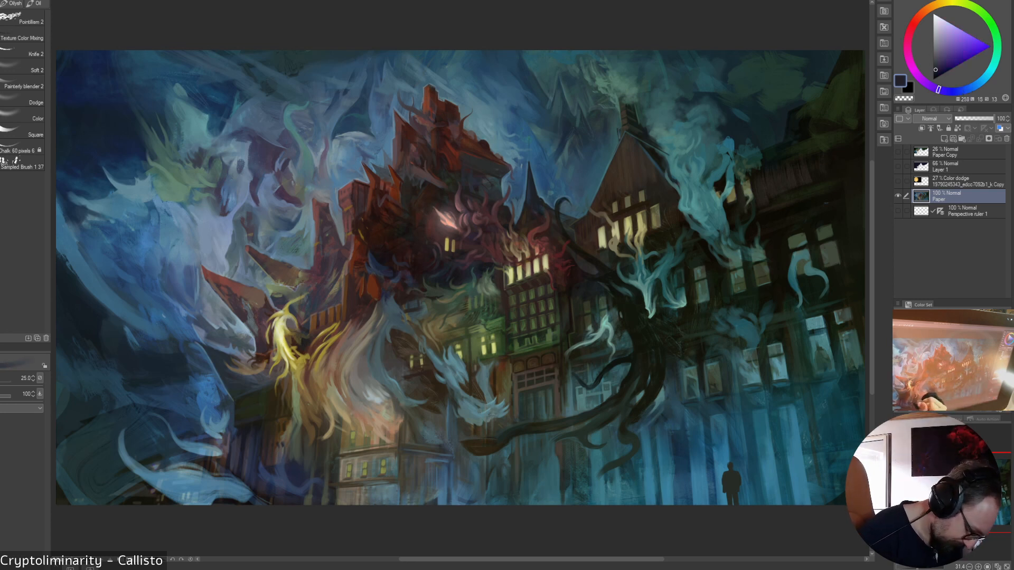
- Rework the shadows between the pale flames and the blue wisp with sampled dark brown and olive-grey tones
left_click(427, 392, "alt")
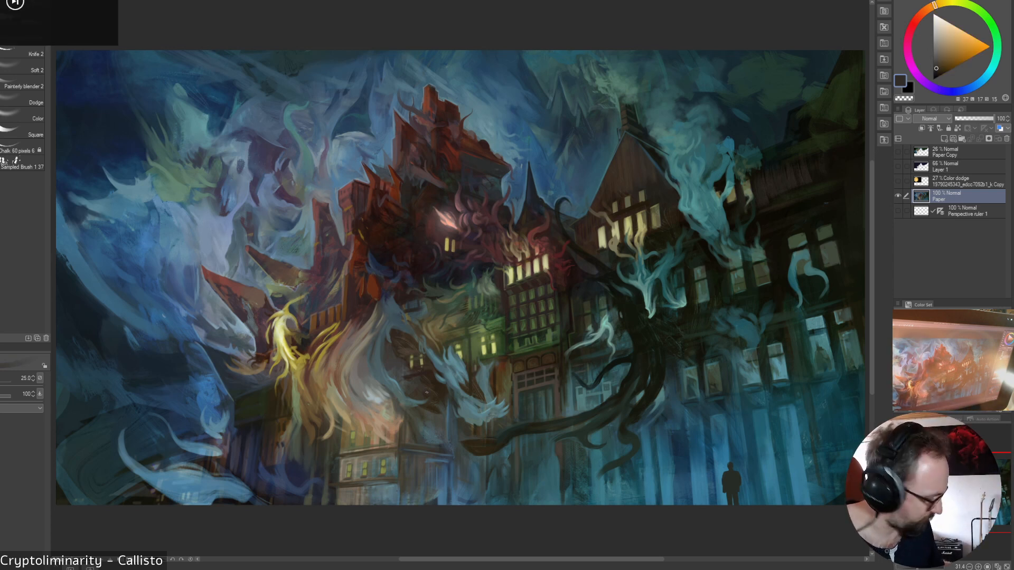
left_click(404, 389, "alt")
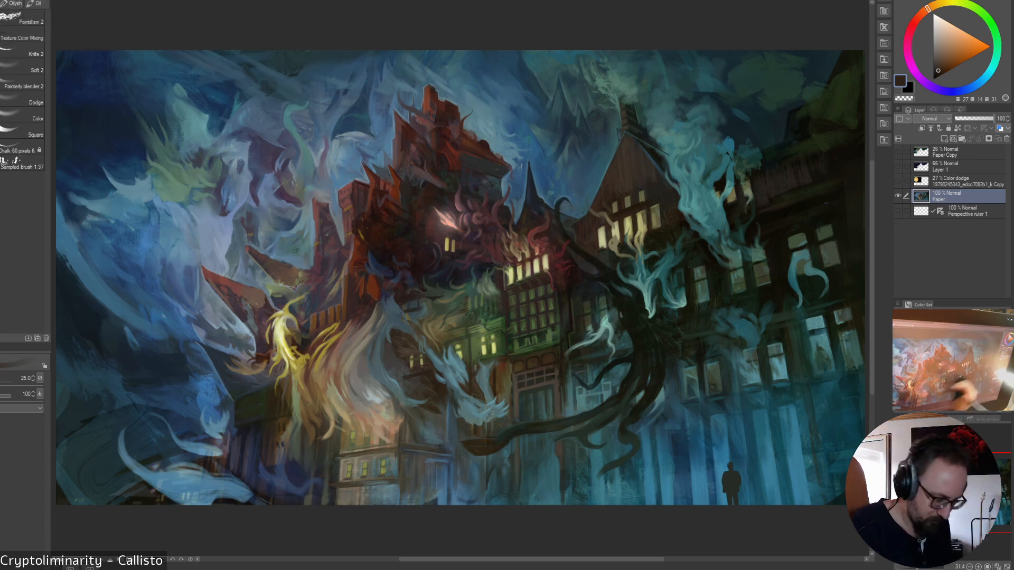
left_click(403, 380, "alt")
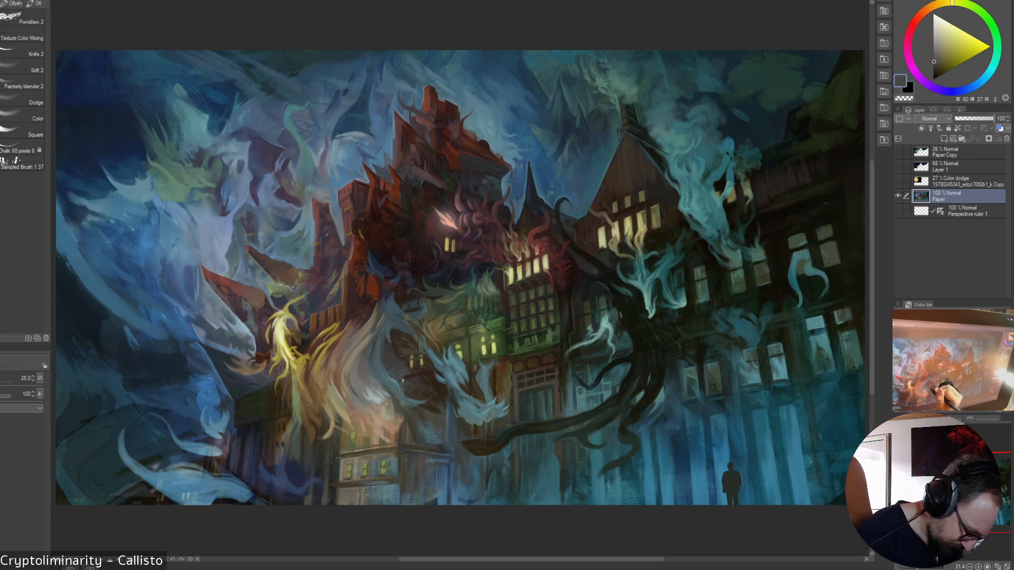
left_click(395, 445, "alt")
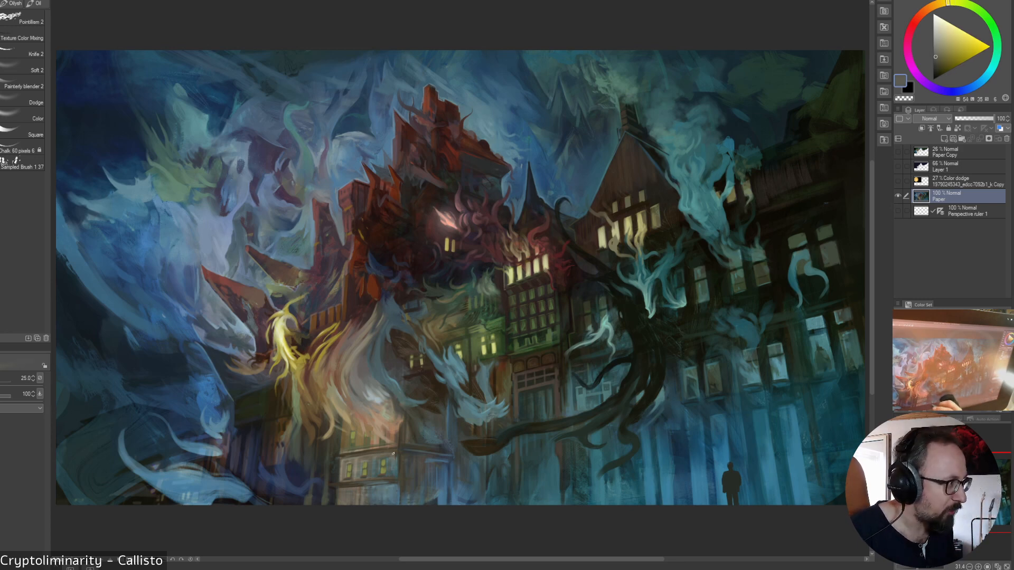
- At 100% zoom, paint the small building's wall beside the left lit window with sampled brown tones at brush size 15
key("ctrl+alt+0")
left_click_drag(945, 513, 942, 516)
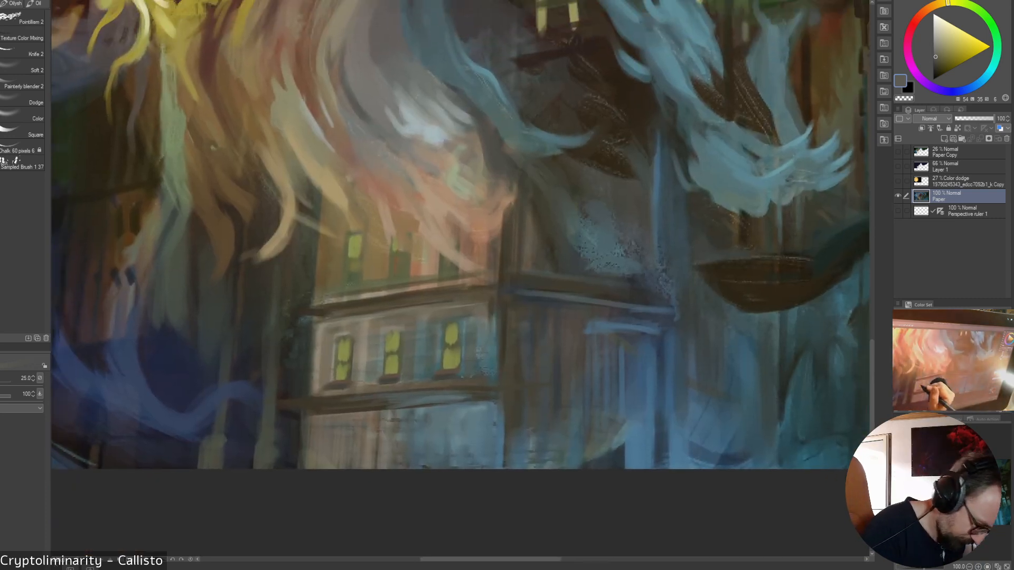
left_click(324, 347, "alt")
key("bracketleft")
key("bracketleft")
key("bracketleft")
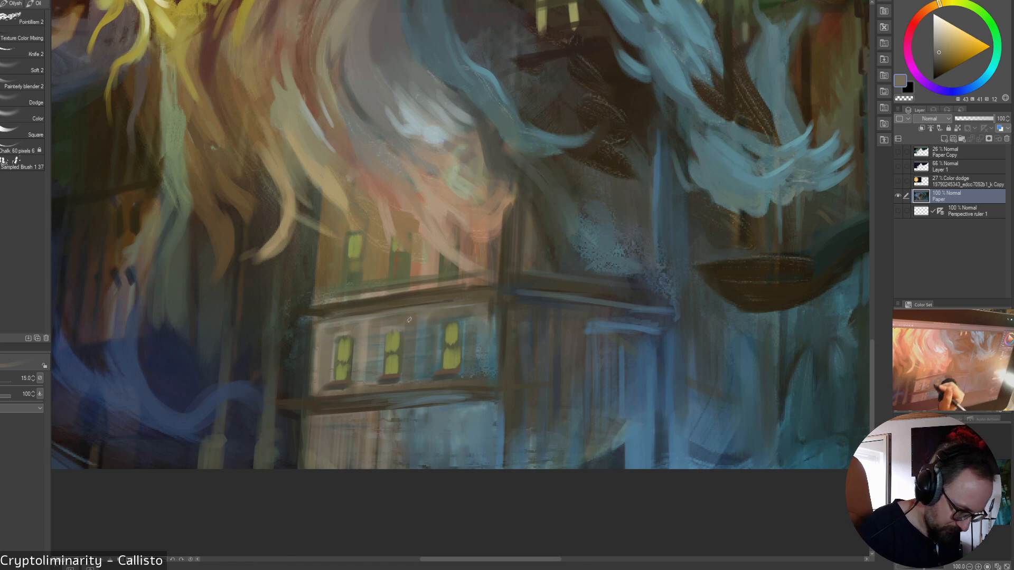
left_click(423, 286, "alt")
left_click_drag(325, 335, 318, 361)
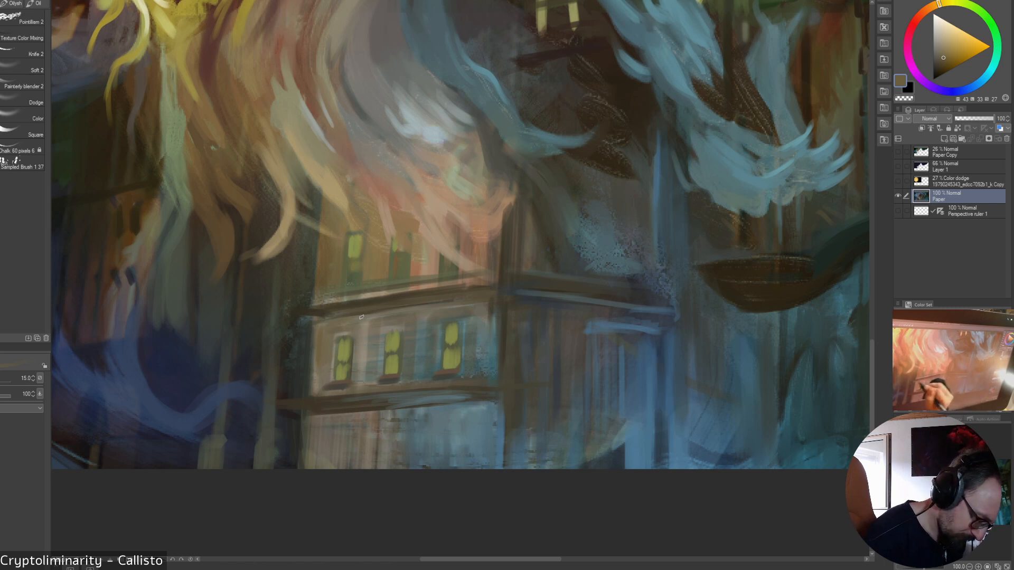
- Smooth the wall above and between the left and middle lit windows, using brush size 25 and a sampled wall tone
key("bracketright")
key("bracketright")
key("bracketright")
key("bracketright")
key("bracketright")
key("bracketright")
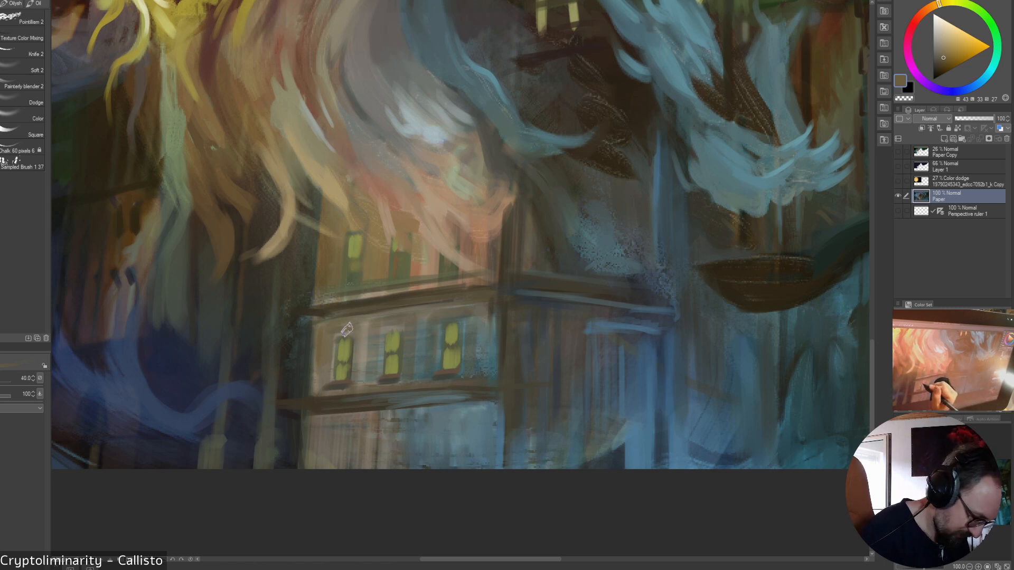
key("bracketleft")
key("bracketleft")
key("bracketleft")
key("bracketleft")
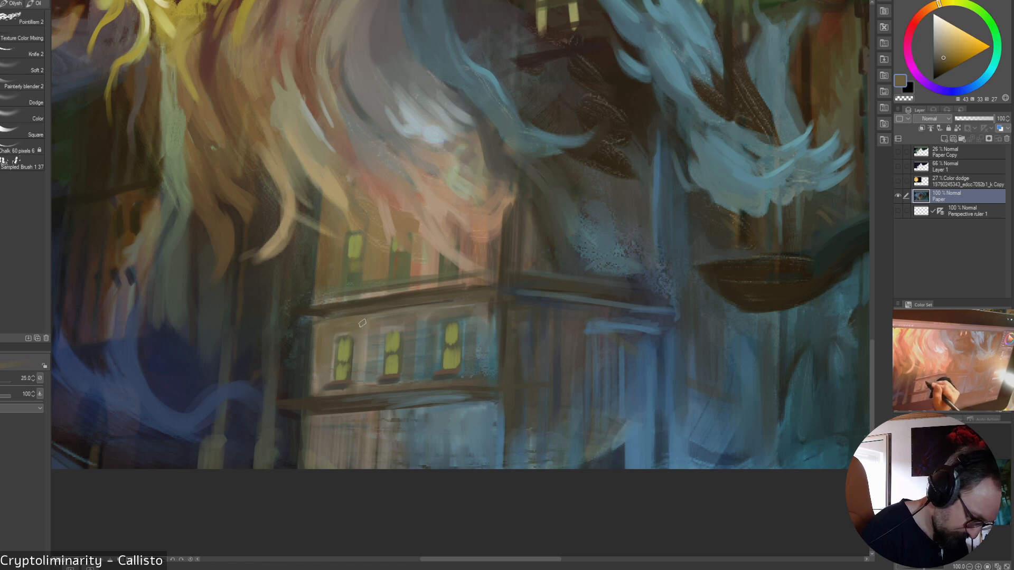
key("bracketleft")
left_click(370, 341, "alt")
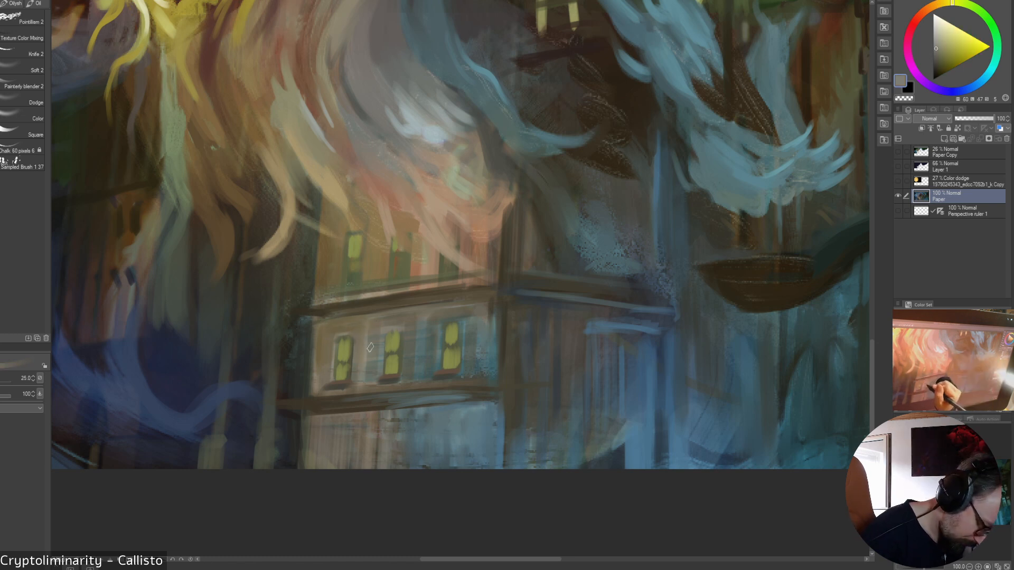
- Paint the wall and light edging around the middle lit window with sampled grey-brown tones at brush size 12.5
key("bracketleft")
key("bracketleft")
left_click(371, 346, "alt")
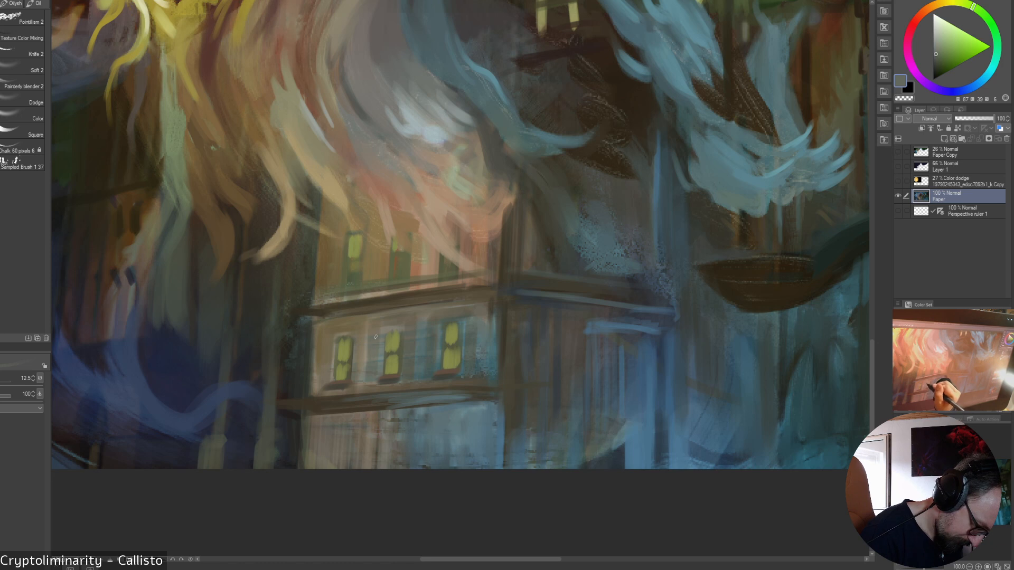
left_click(408, 360, "alt")
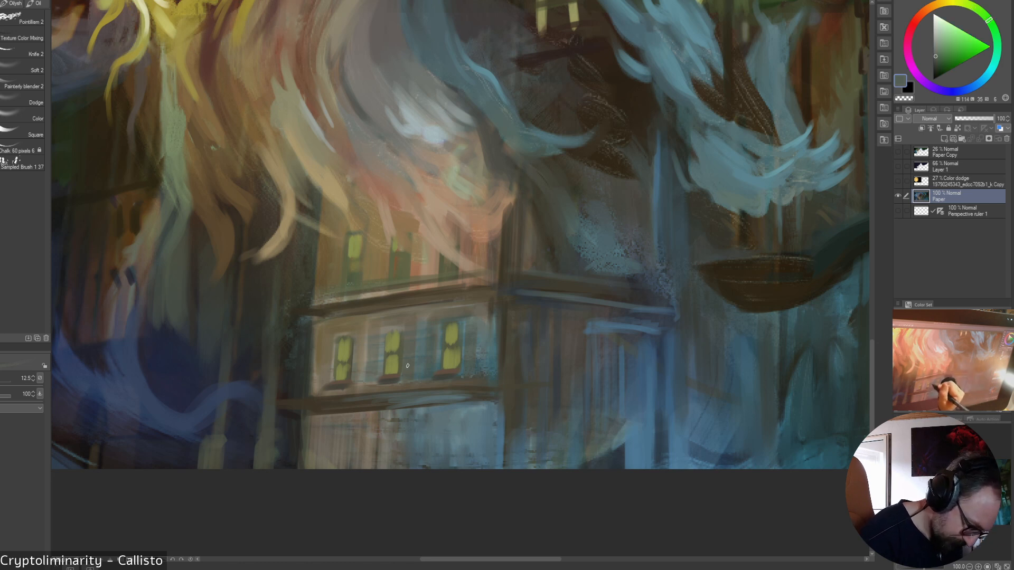
left_click(382, 339, "alt")
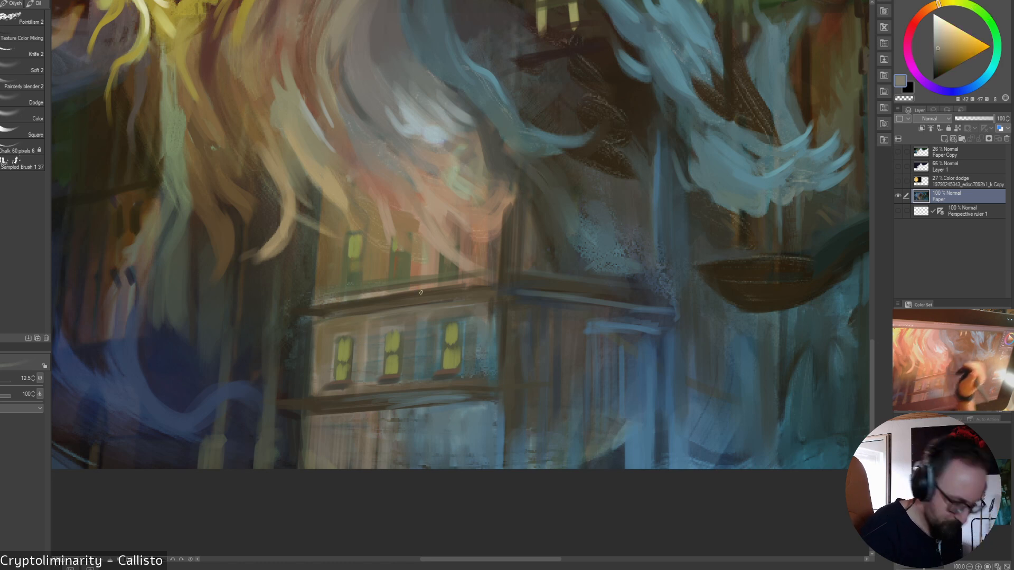
left_click_drag(404, 330, 403, 373)
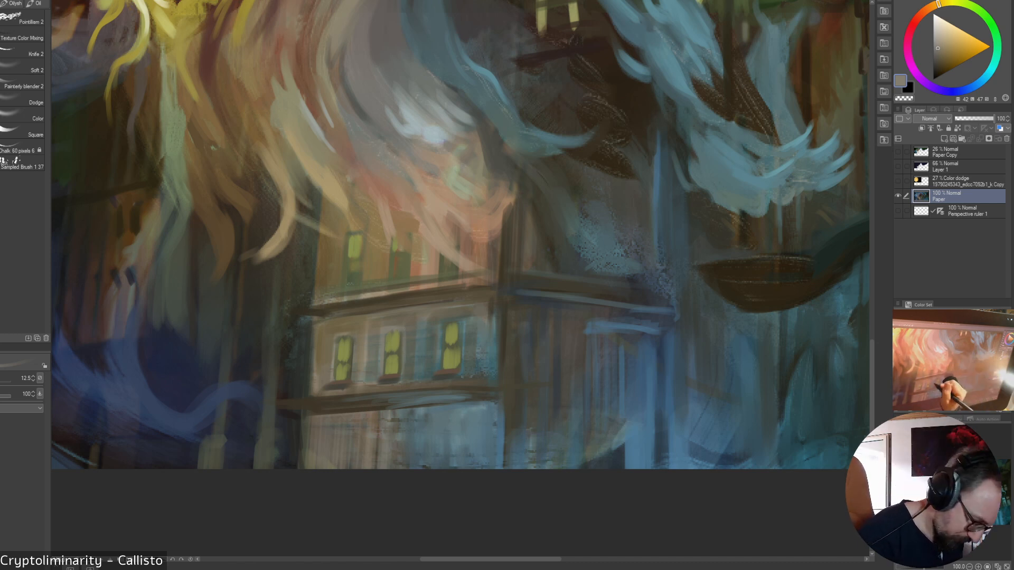
- Touch up the middle window's surround and paint the left end of the ledge below the windows in a sampled brown
left_click(408, 327, "alt")
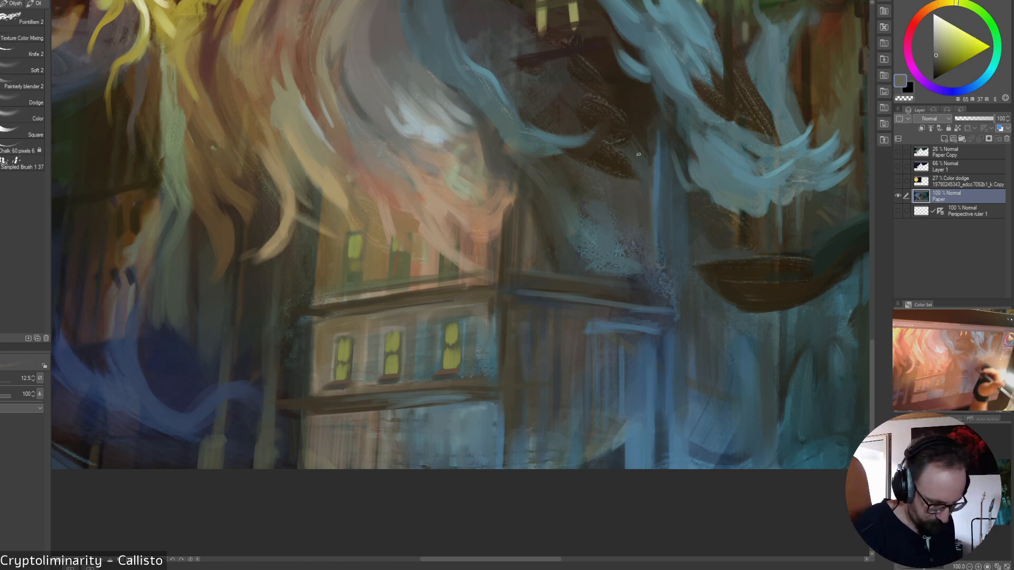
left_click(372, 390, "alt")
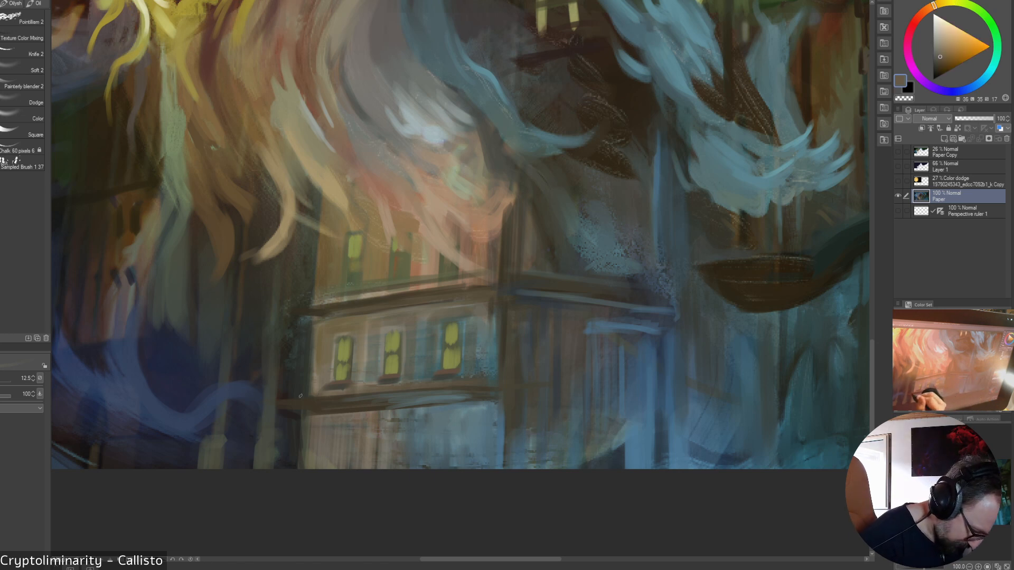
left_click_drag(280, 396, 310, 396)
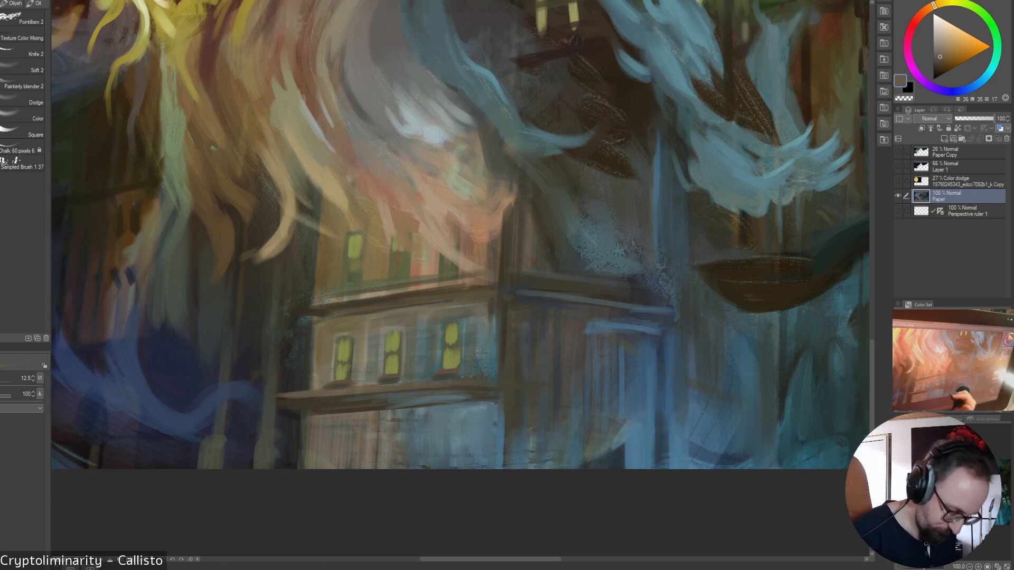
- Extend and sharpen the right end of the ledge below the windows with sampled dark tones, finishing its corner at brush size 9
left_click(486, 394, "alt")
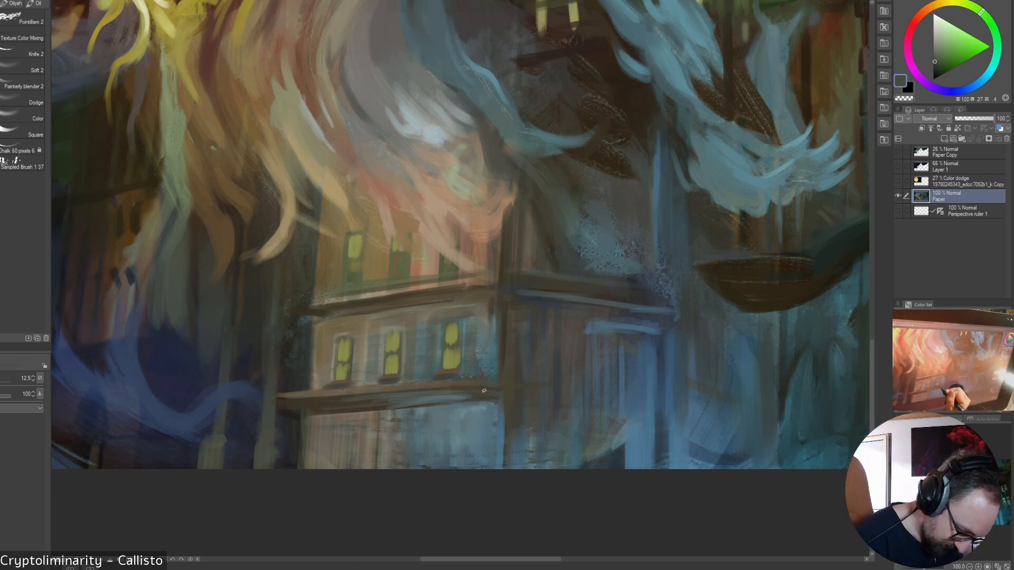
left_click(482, 391, "alt")
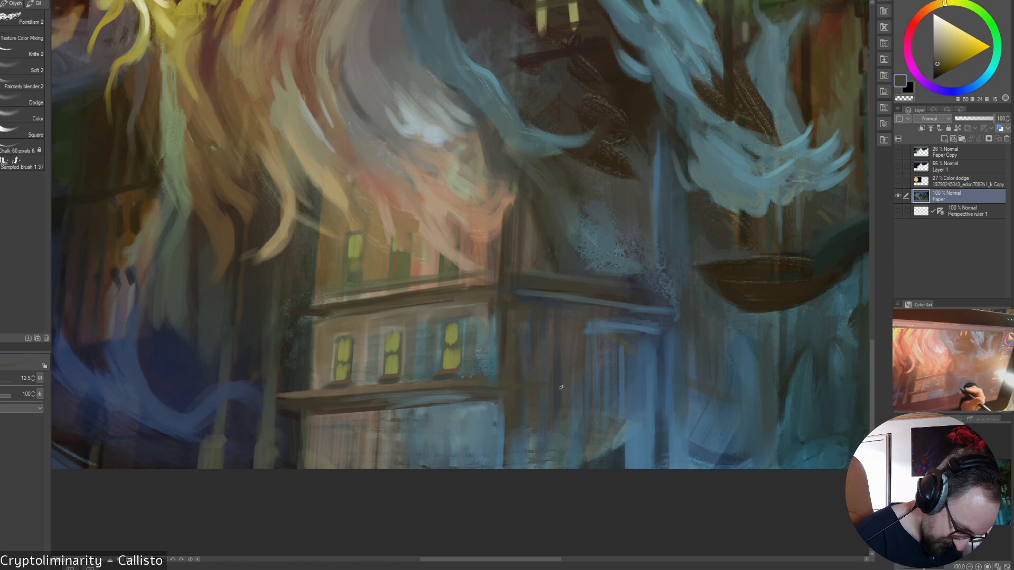
left_click(467, 400, "alt")
left_click_drag(459, 404, 497, 402)
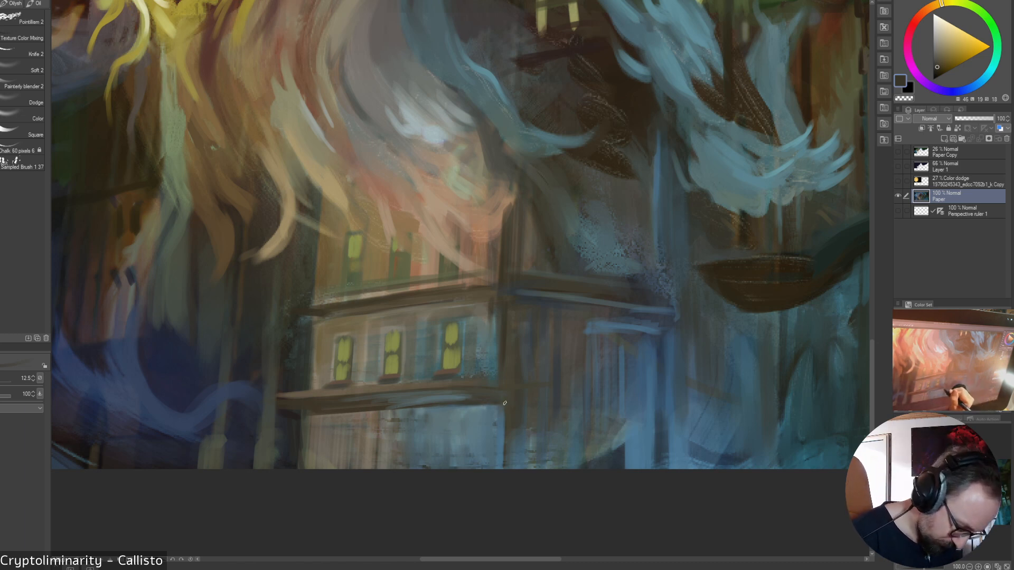
key("bracketleft")
key("bracketleft")
left_click_drag(510, 400, 507, 407)
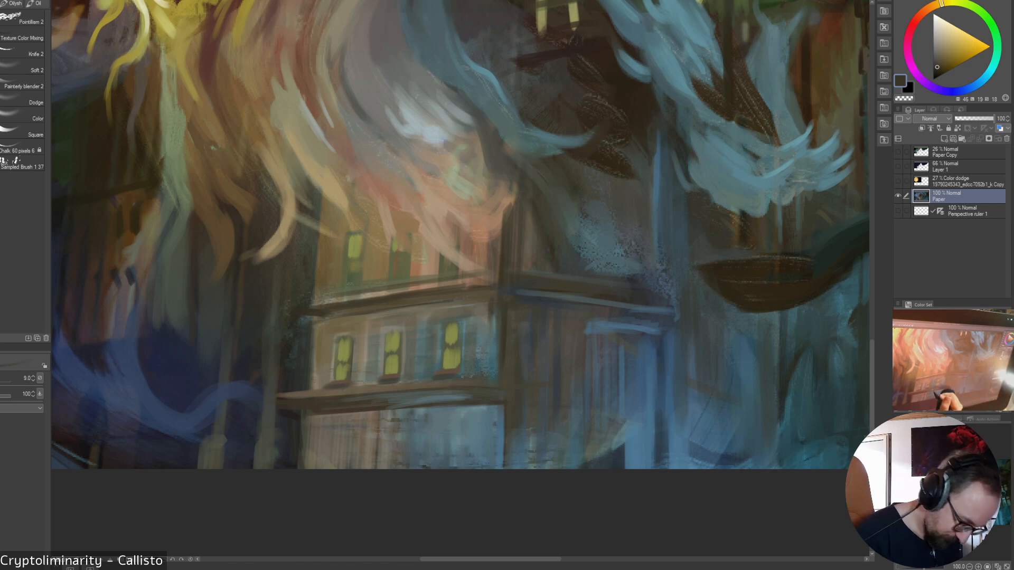
- Paint the underside of the ledge below the windows with a sampled muted blue-grey, setting the brush size to 17.5
left_click(409, 401, "alt")
left_click_drag(394, 402, 347, 405)
key("bracketright")
key("bracketright")
key("bracketright")
key("bracketright")
key("bracketright")
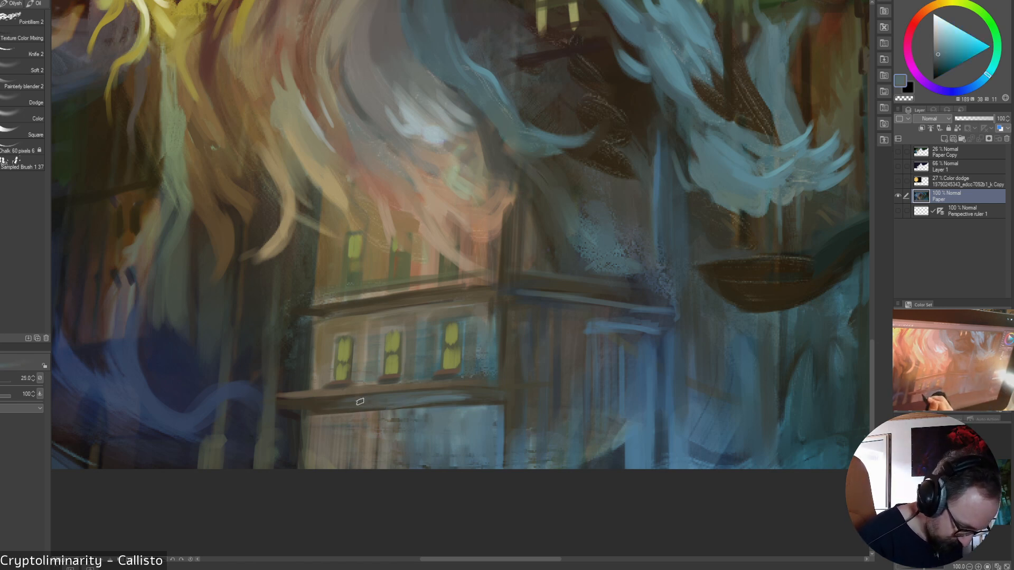
key("bracketleft")
key("bracketleft")
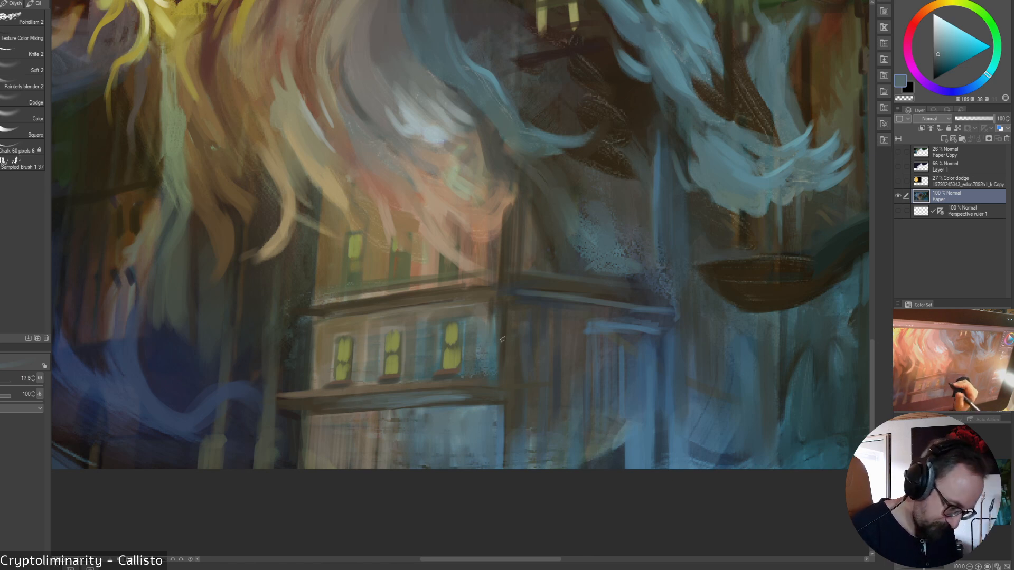
- Refine the wall strips around the lit windows and the facade's right corner with sampled blue-grey and grey tones at brush size 7
left_click(502, 333, "alt")
key("bracketleft")
key("bracketleft")
key("bracketleft")
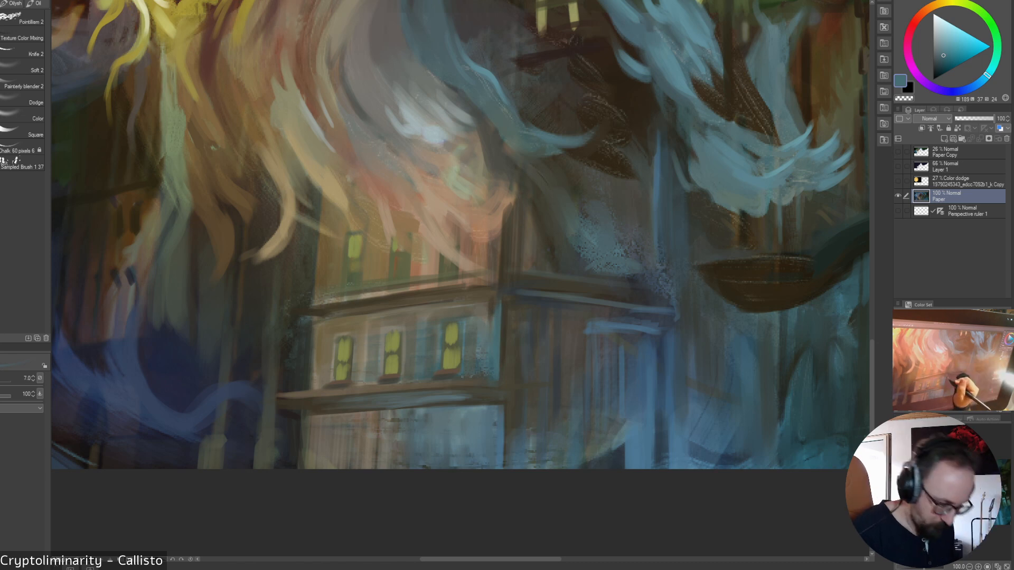
left_click(497, 308, "alt")
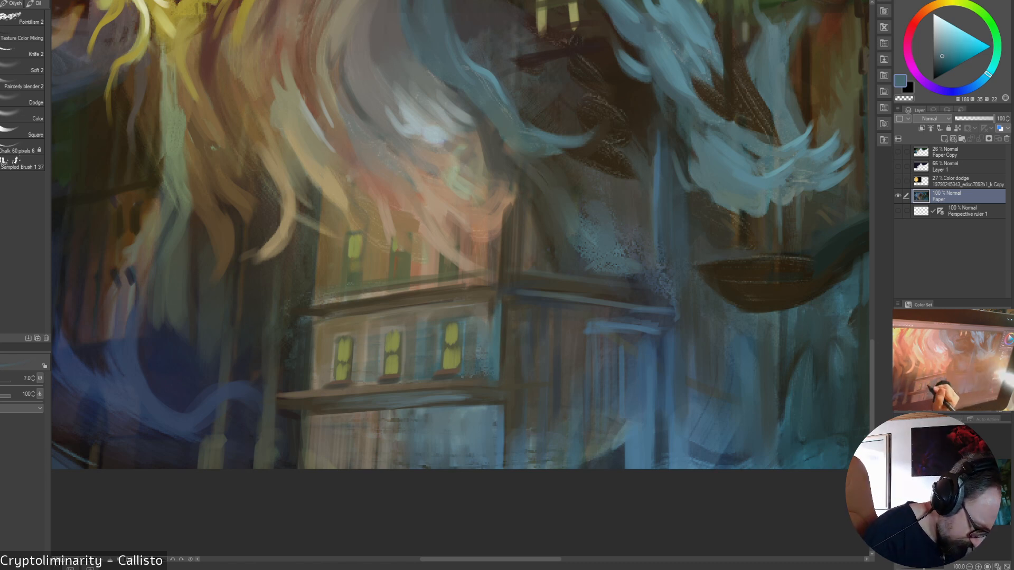
left_click(387, 328, "alt")
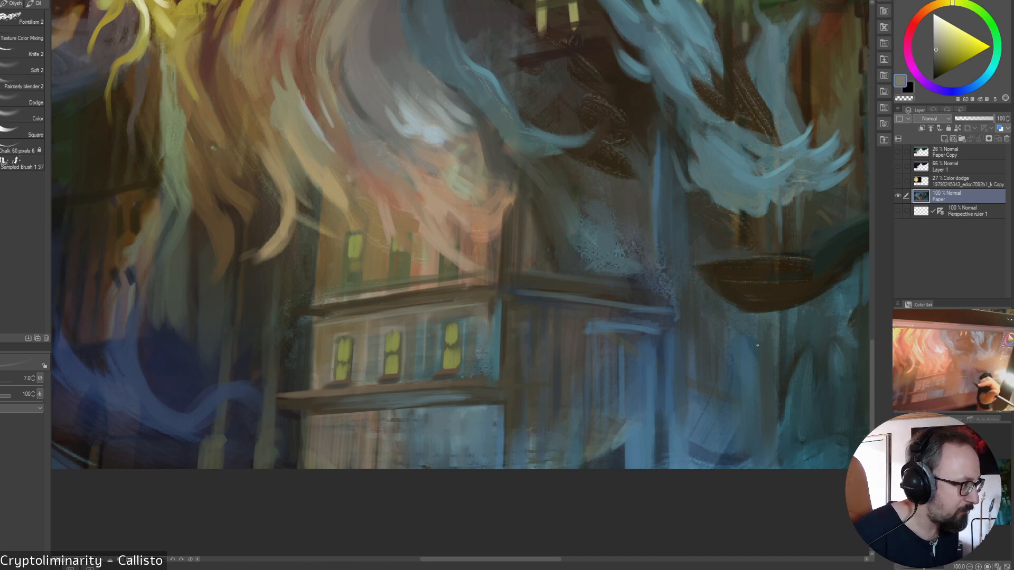
- Show the perspective ruler and switch to the Painterly blender 2 brush at size 15
left_click(22, 86)
key("bracketleft")
key("bracketleft")
key("bracketleft")
key("bracketleft")
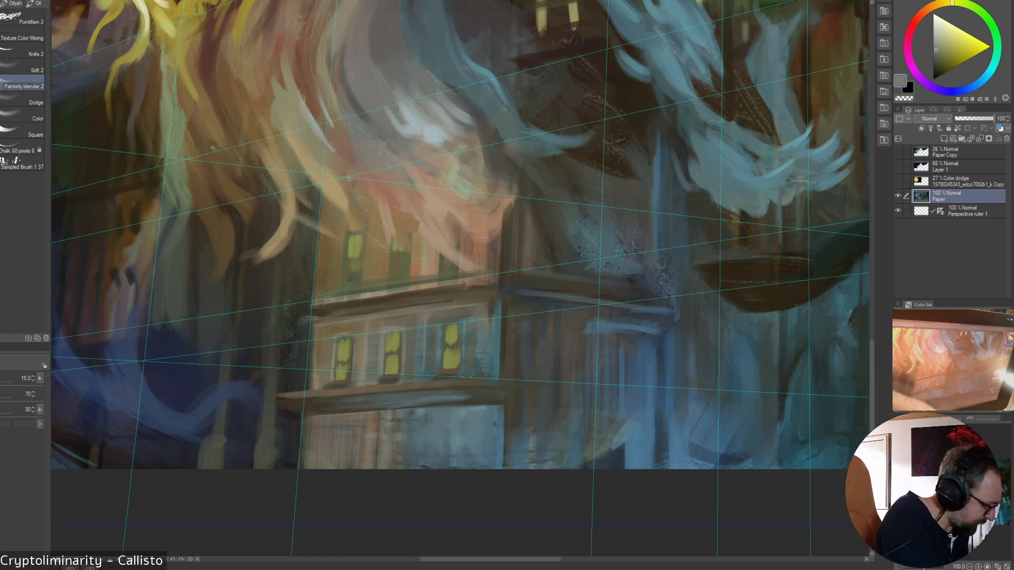
- Add perspective guide lines across the ground-floor facade just below the ledge of the lit-window building
key("u")
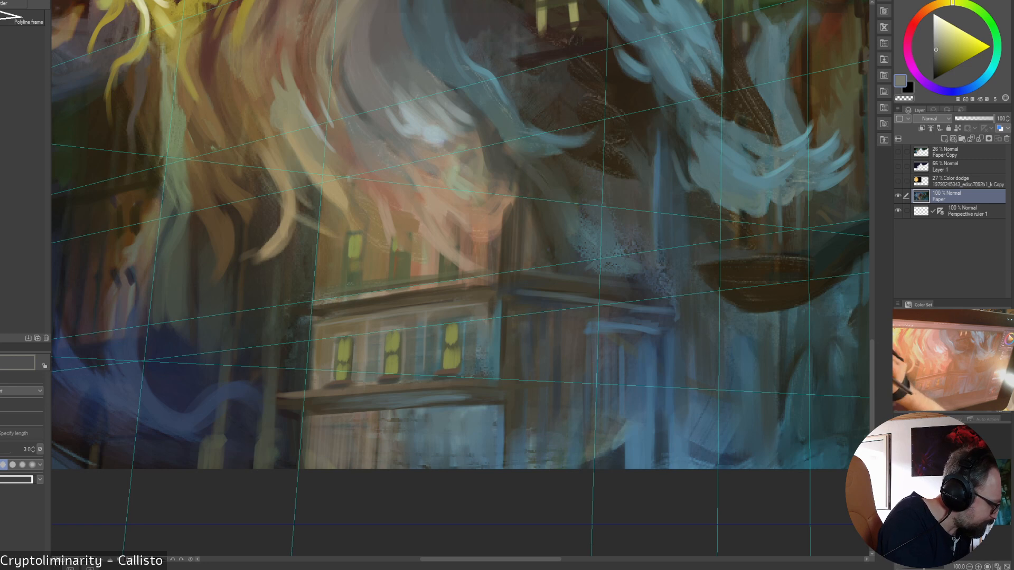
key("u")
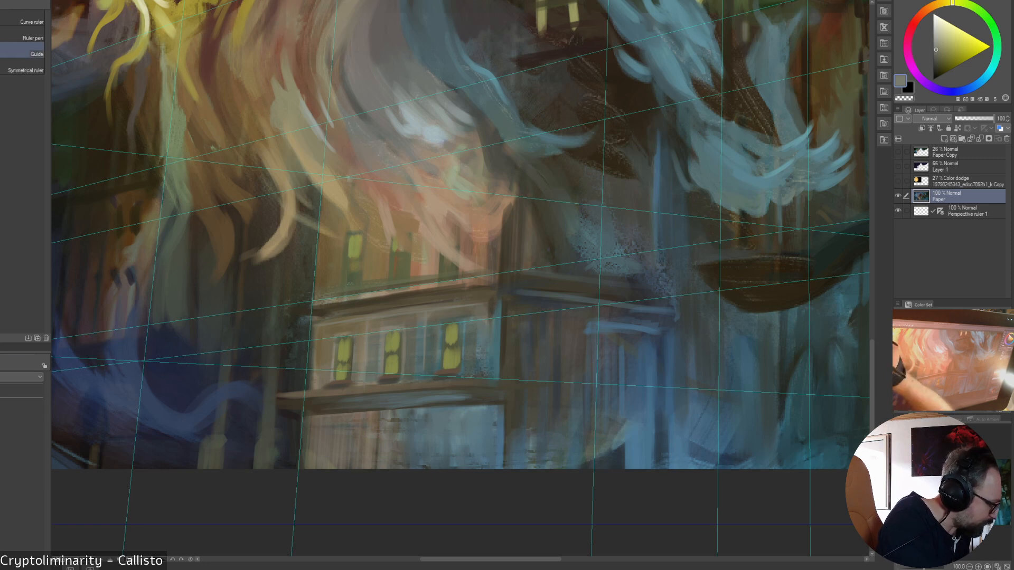
key("u")
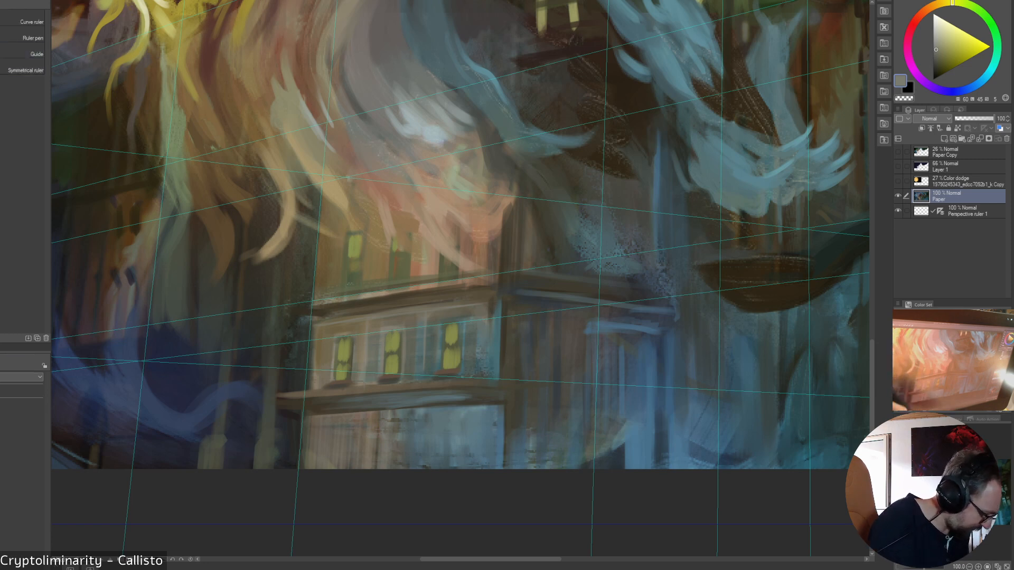
left_click_drag(317, 441, 634, 425)
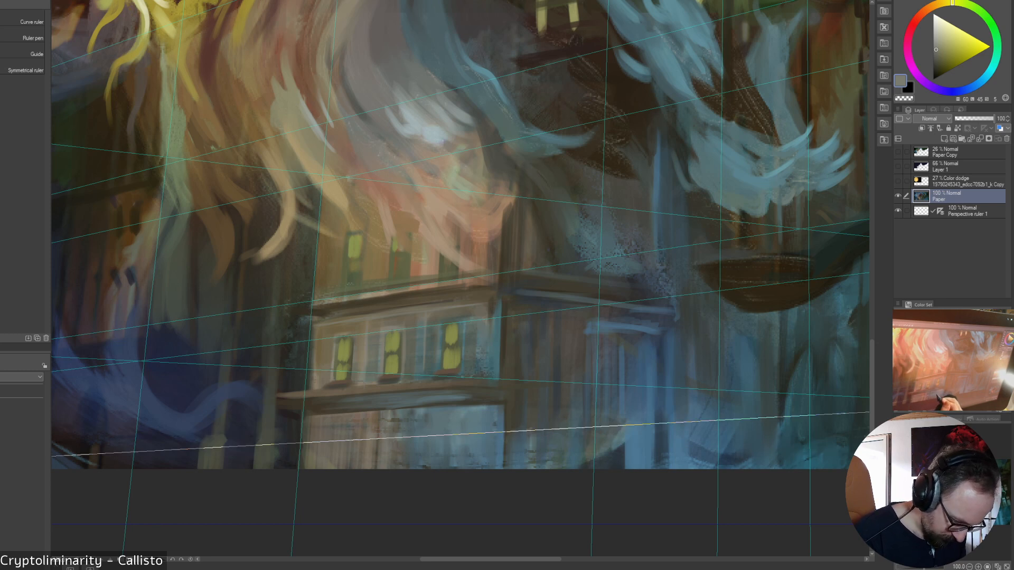
left_click_drag(264, 412, 687, 386)
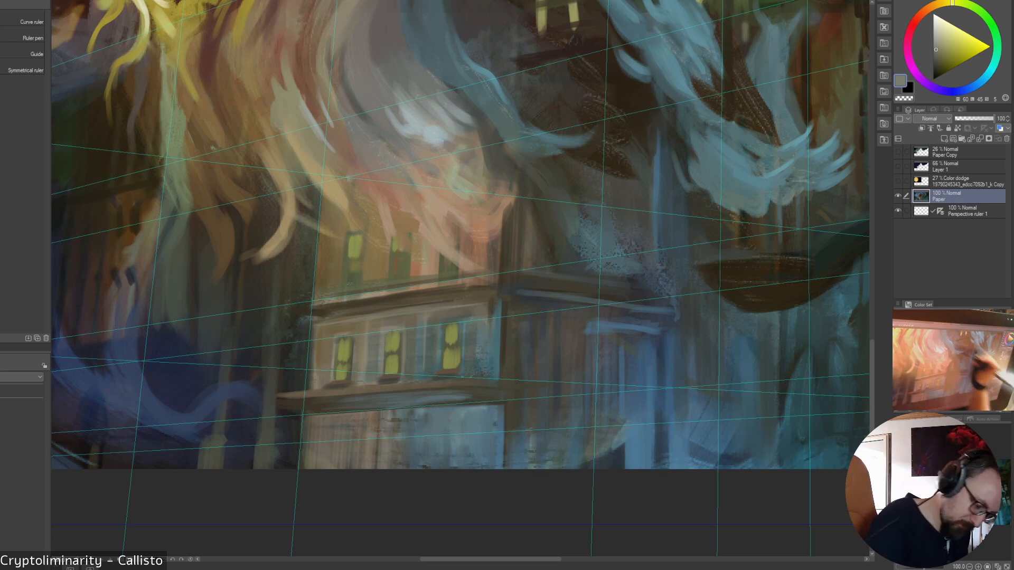
left_click_drag(370, 404, 476, 441)
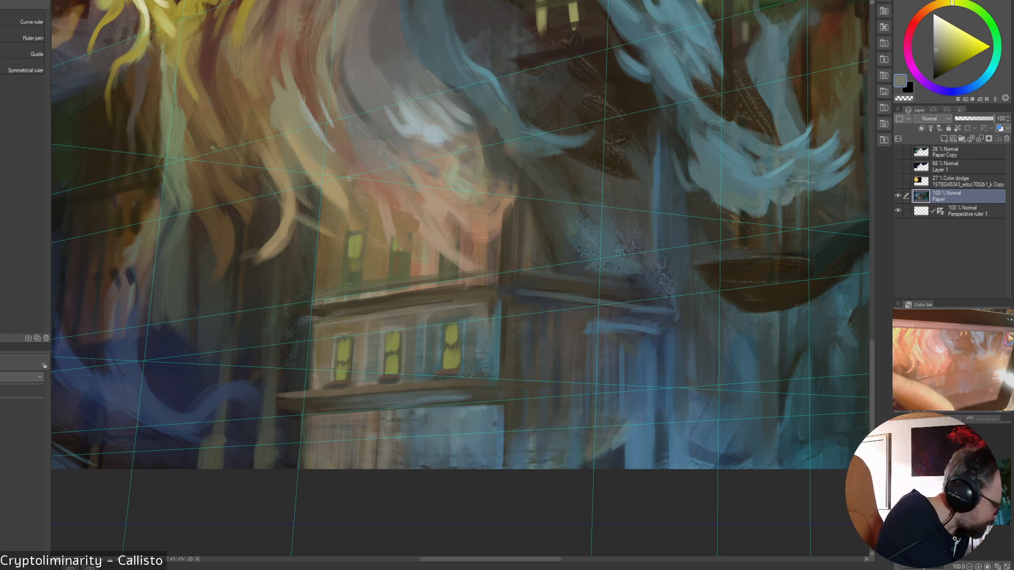
- Gauge the building's scale with the outline of the people brush held against the facade, reducing the brush to size 80
key("b")
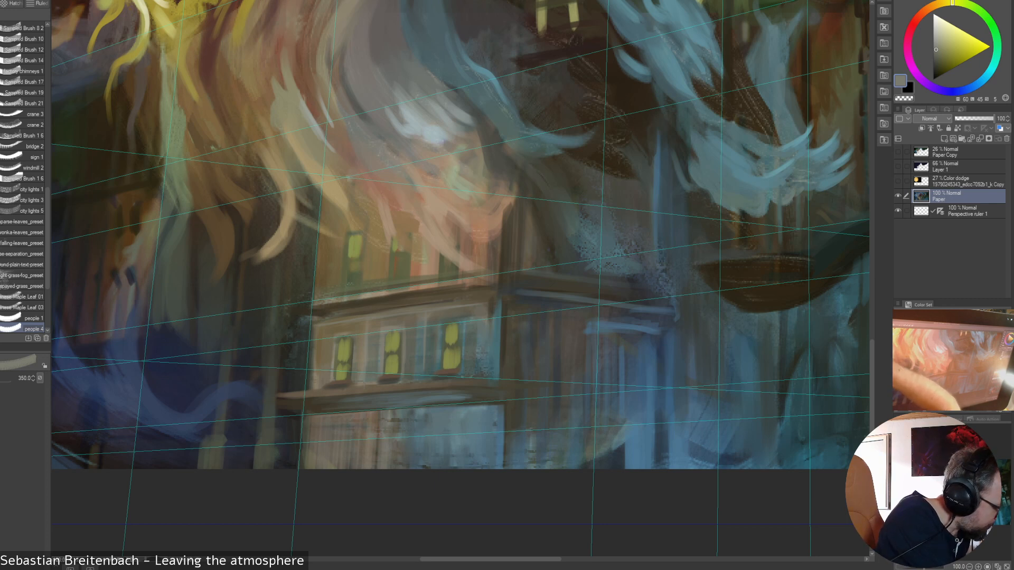
key("F12")
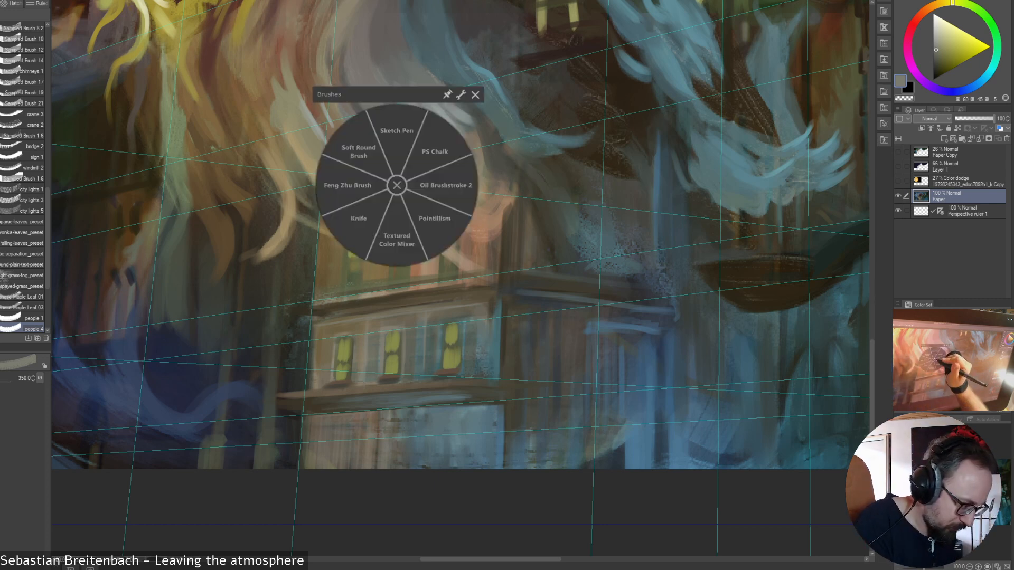
key("F12")
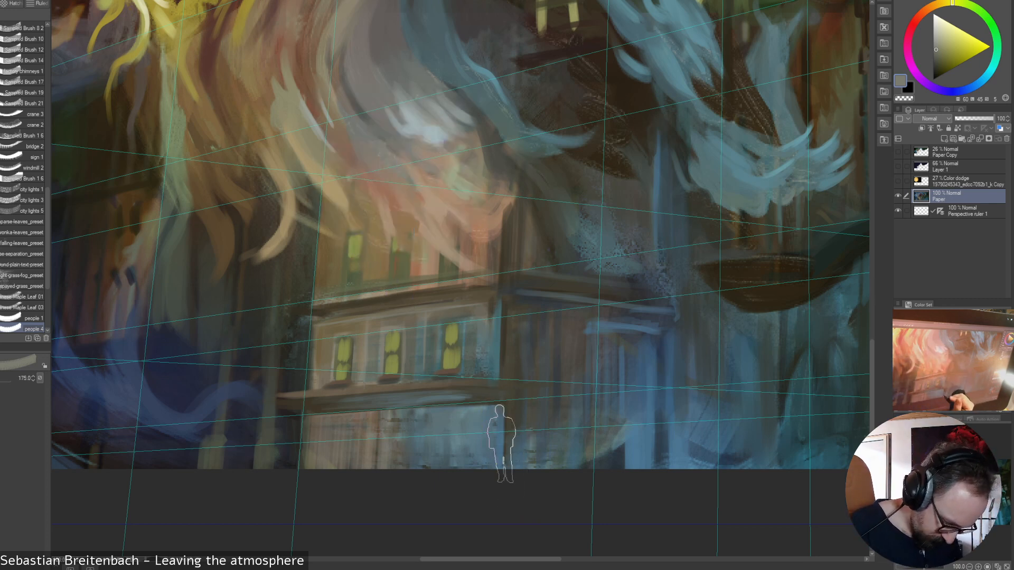
key("F12")
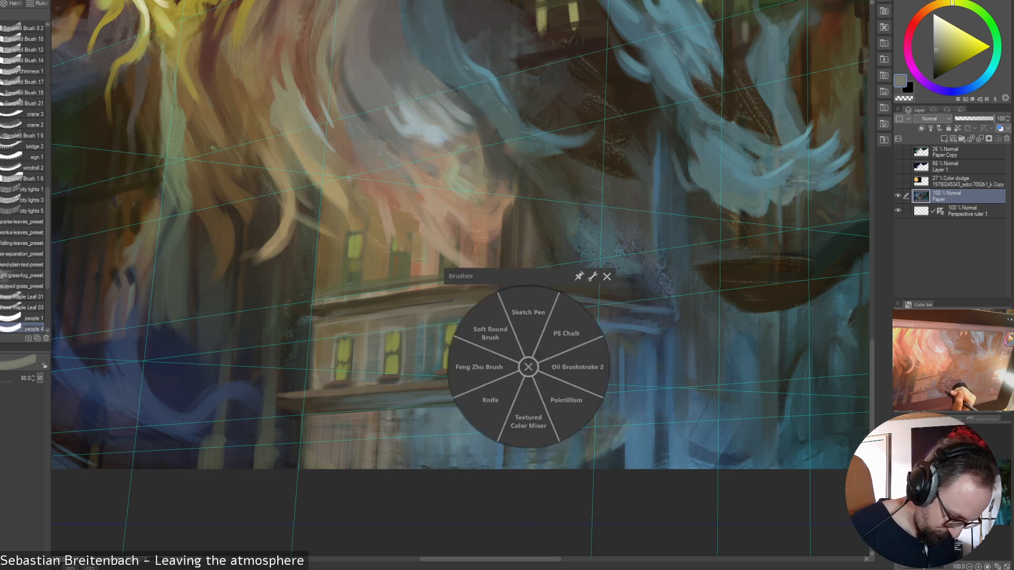
key("F12")
key("F12")
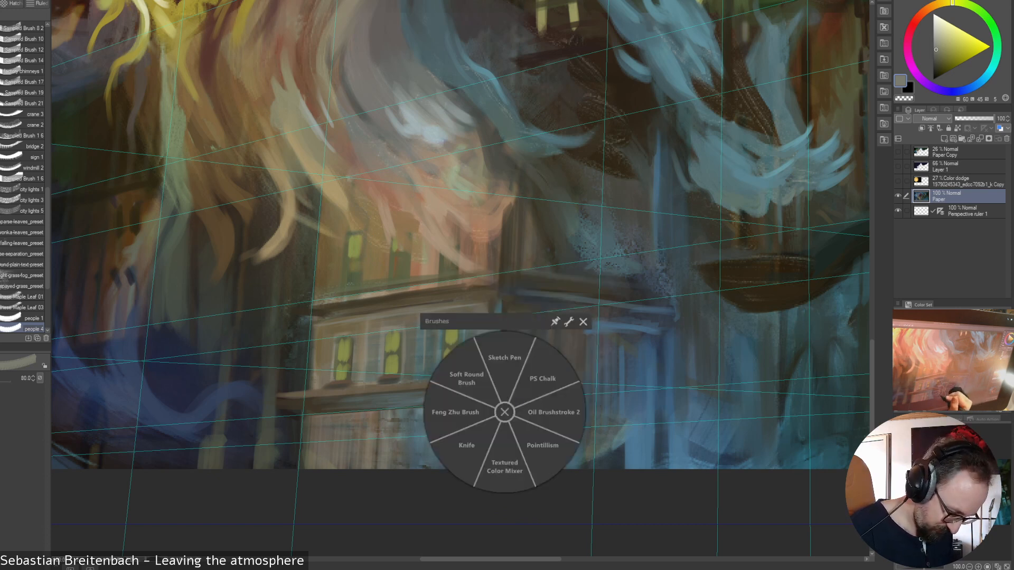
key("F12")
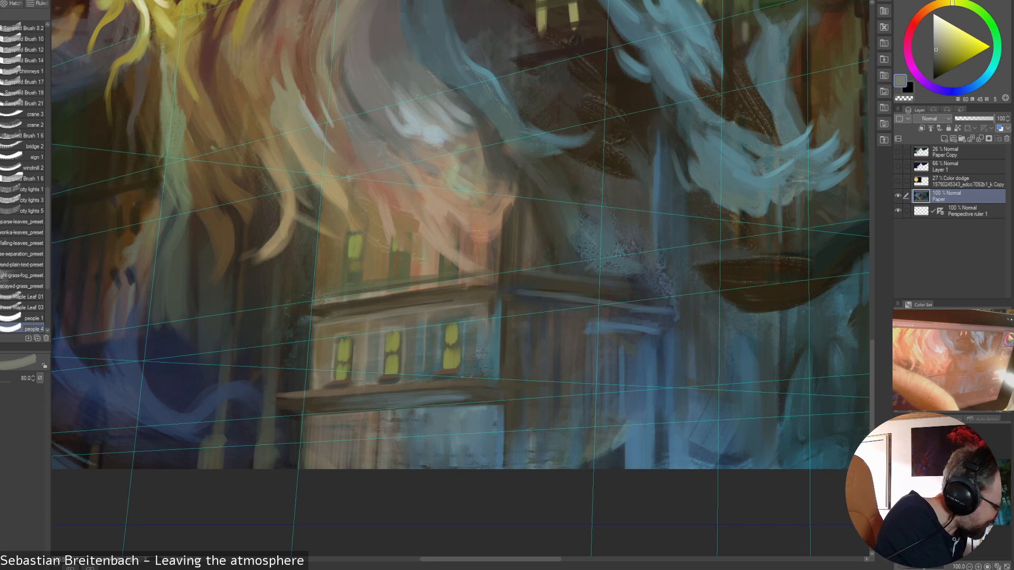
- Blend the lower walls around the ground floor with the Painterly blender 2 brush, using sizes between 17.5 and 25
key("b")
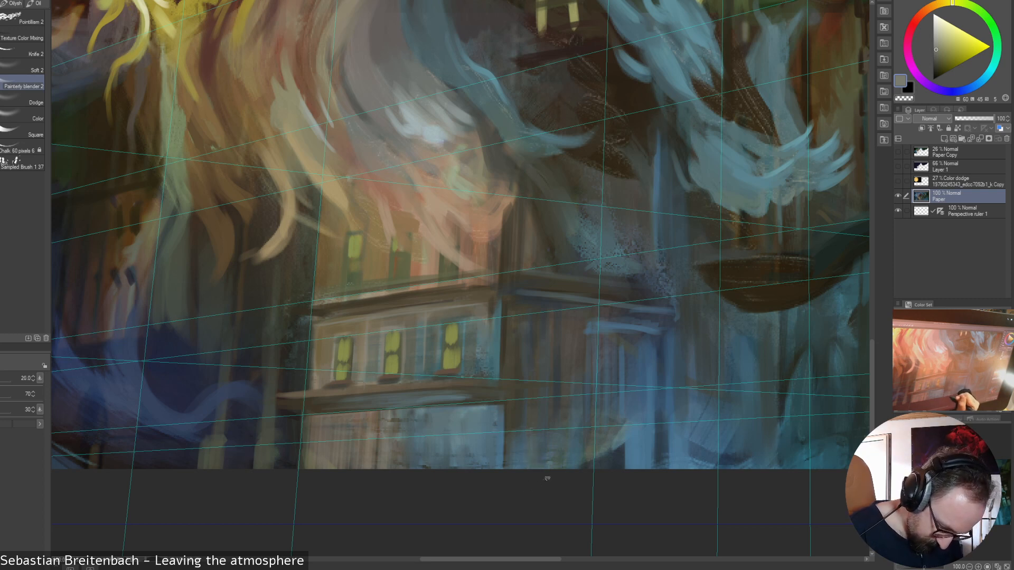
key("bracketleft")
key("bracketleft")
key("bracketleft")
key("bracketleft")
key("bracketleft")
key("bracketleft")
key("bracketright")
key("bracketright")
key("bracketright")
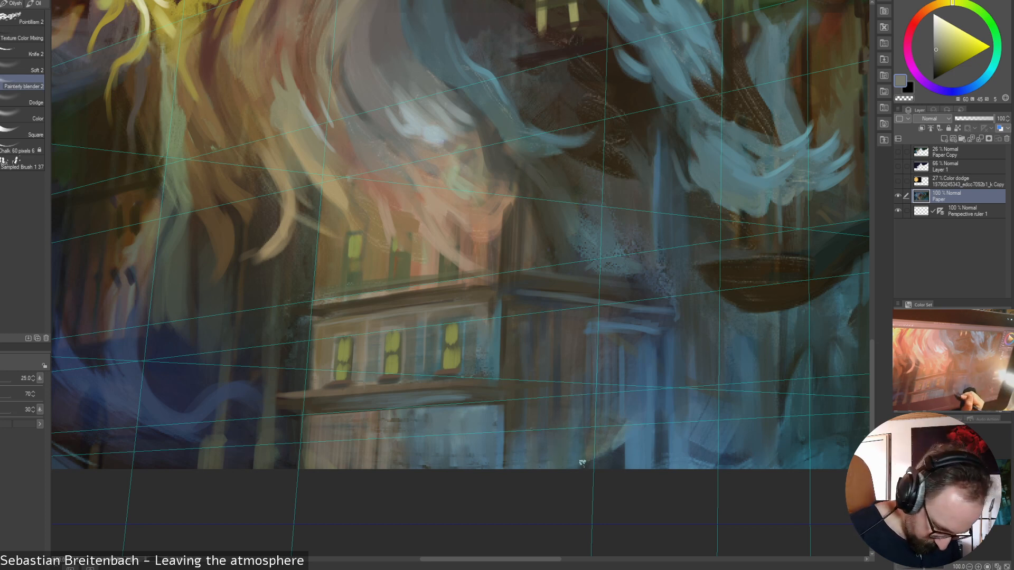
key("bracketleft")
key("bracketleft")
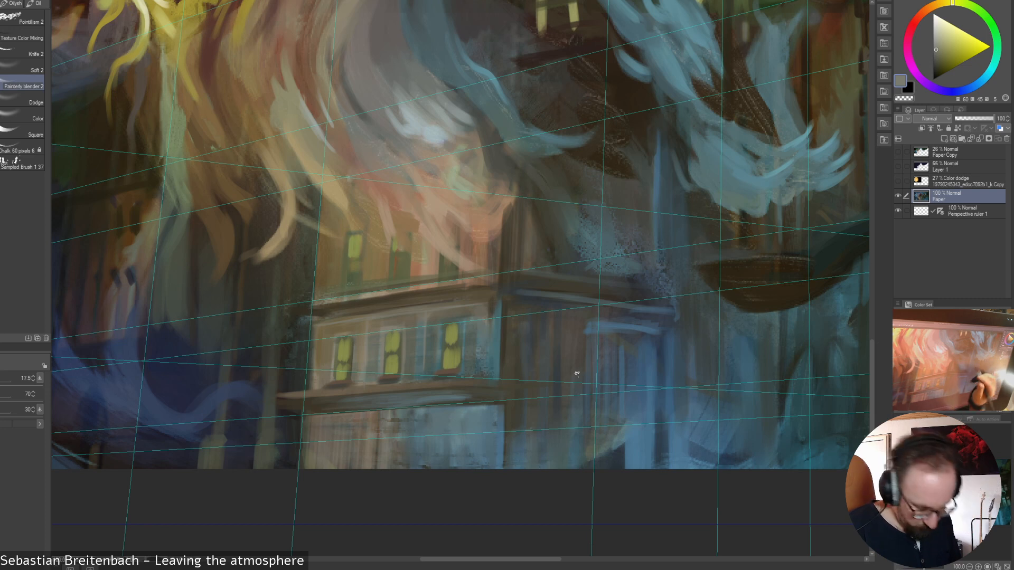
key("bracketleft")
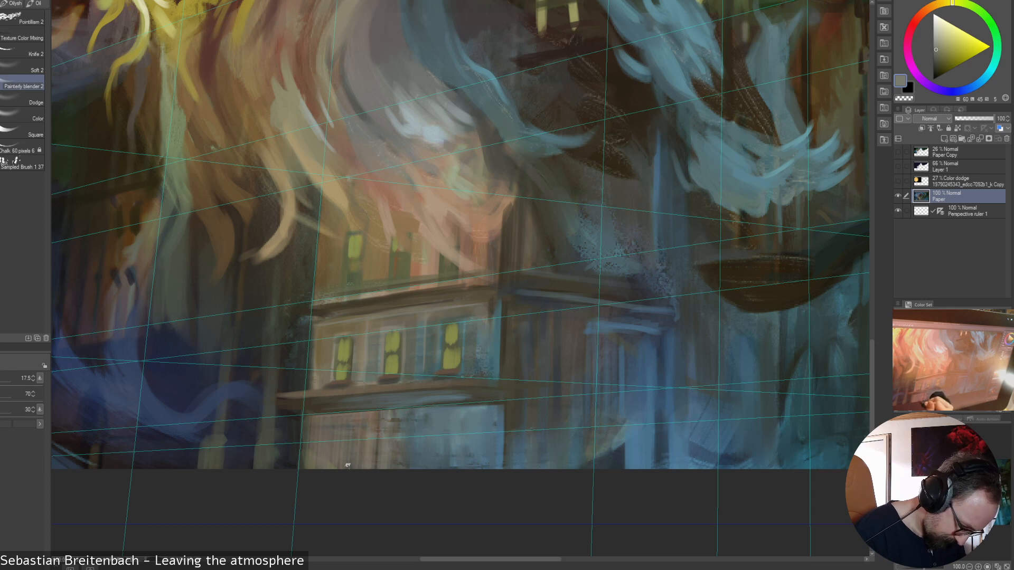
- Smooth the left part of the ground-floor wall below the ledge with Painterly blender 2 at size 40, finishing at size 15
key("bracketright")
key("bracketright")
key("bracketright")
key("bracketright")
key("bracketleft")
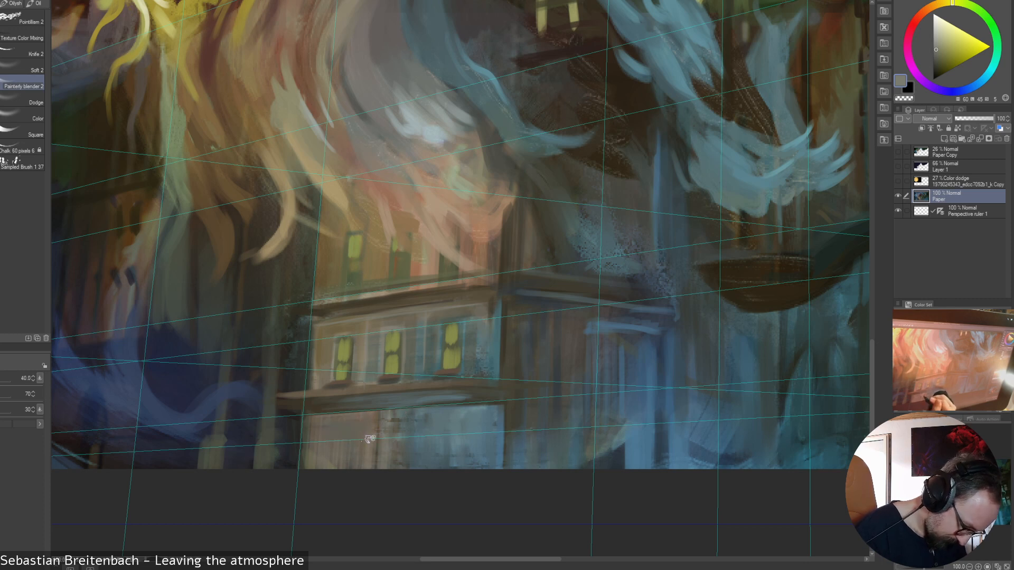
key("bracketright")
key("bracketright")
key("bracketleft")
key("bracketleft")
key("bracketleft")
key("bracketleft")
key("bracketleft")
key("bracketleft")
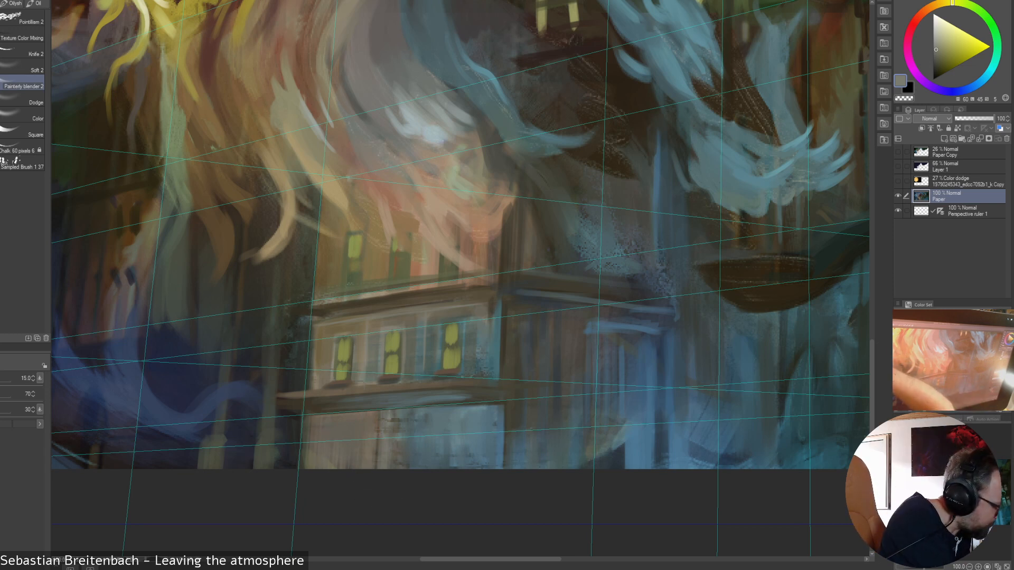
- Glaze the base of the ground-floor wall with sampled muted blues using the Soft 2 brush at size 60
left_click(32, 70)
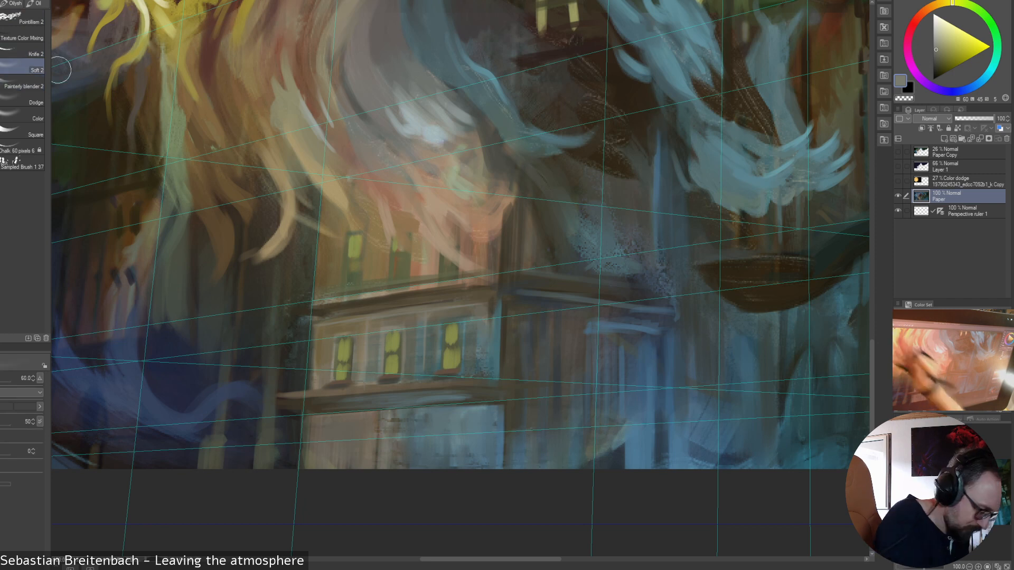
left_click(444, 458, "alt")
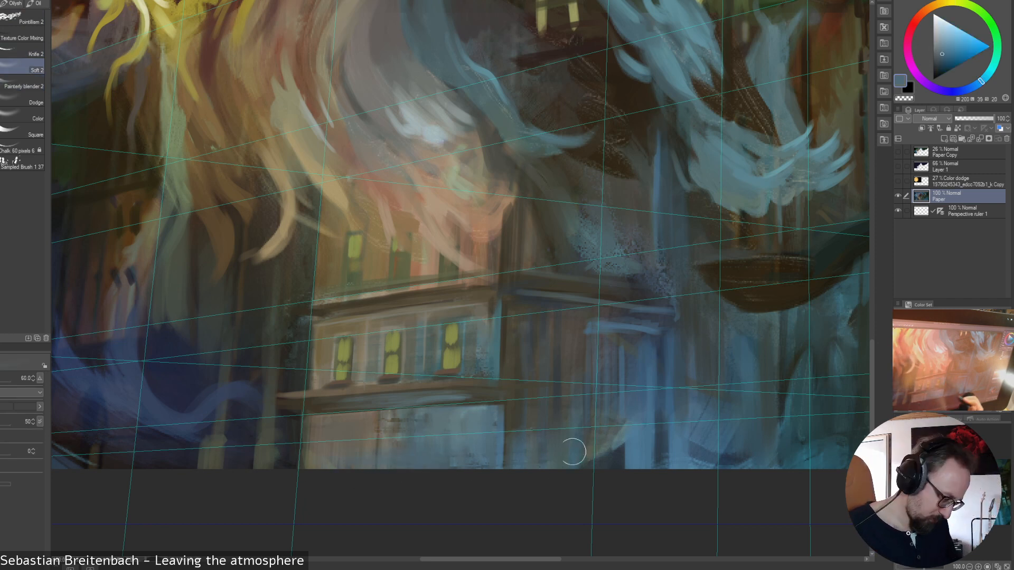
left_click(449, 422, "alt")
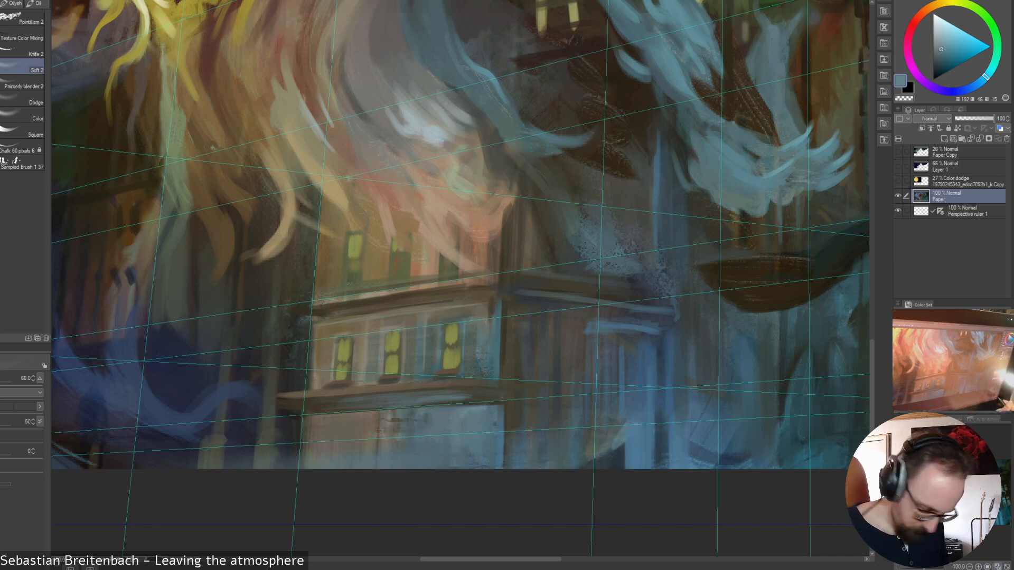
- Fit the whole painting in view and return to the Painterly blender 2 brush at size 10
key("ctrl+0")
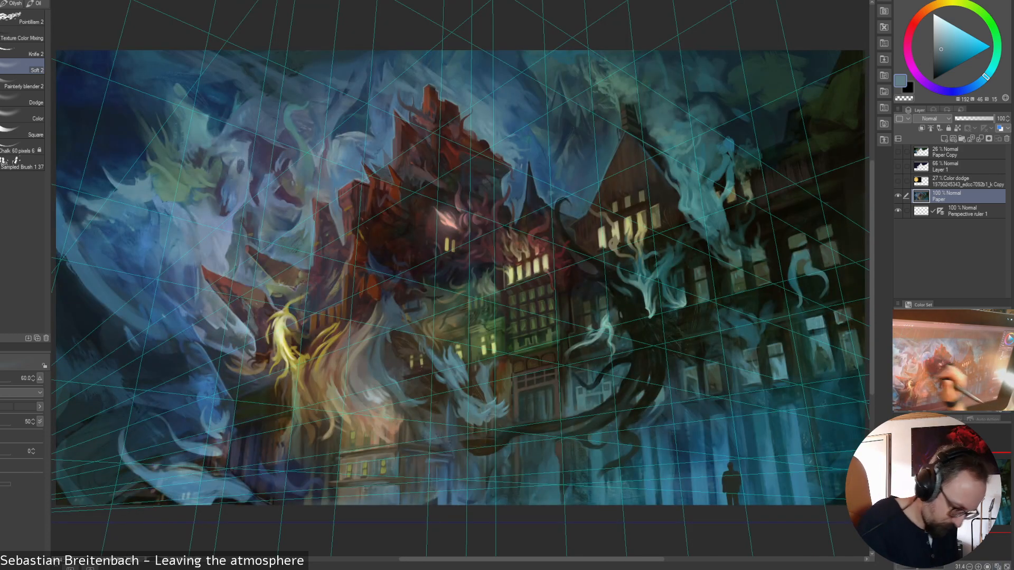
left_click(1, 66)
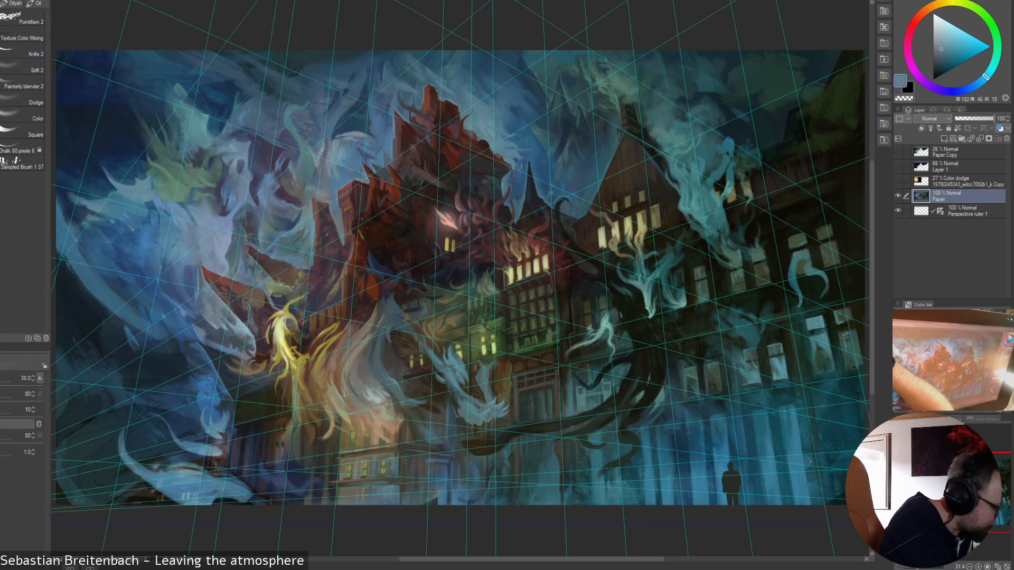
left_click(22, 83)
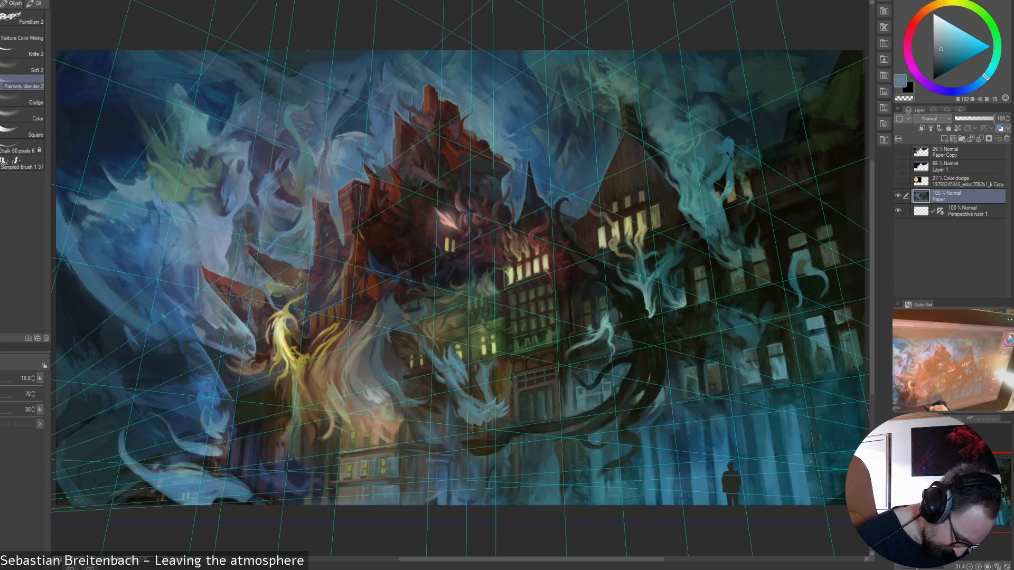
- Try to switch to the PS Chalk brush
right_click(584, 397)
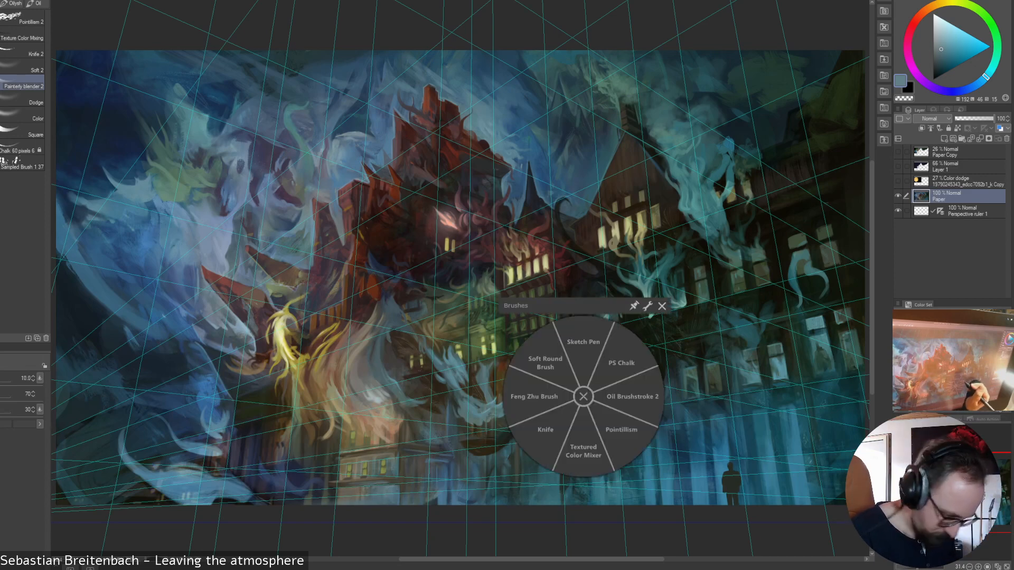
left_click(623, 363)
right_click(645, 353)
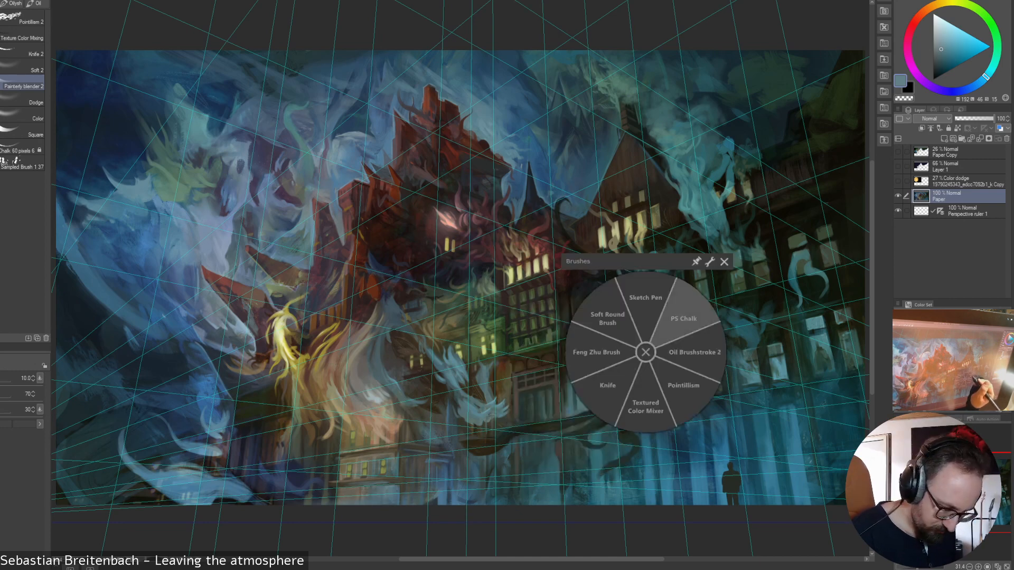
left_click(690, 321)
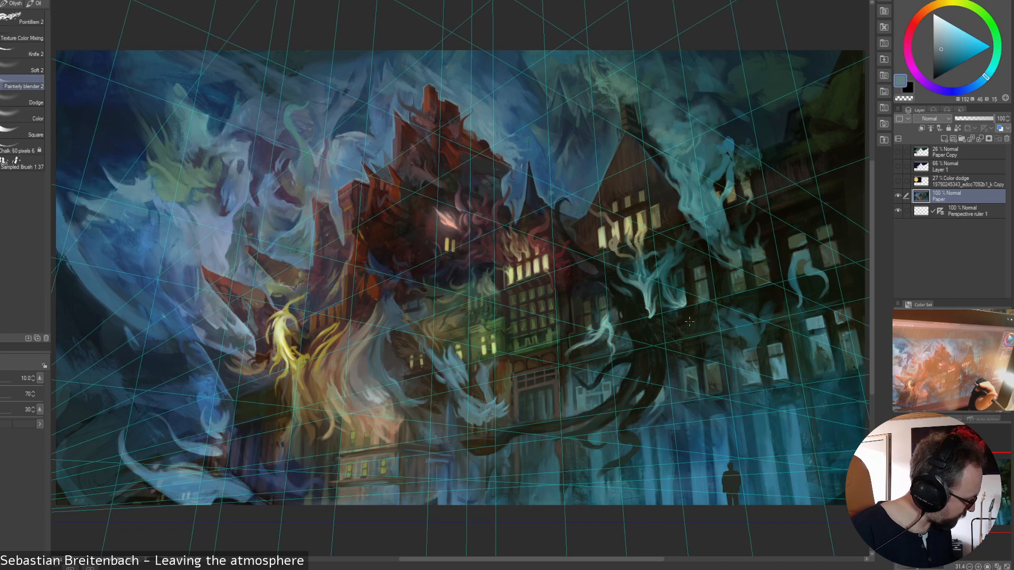
right_click(689, 321)
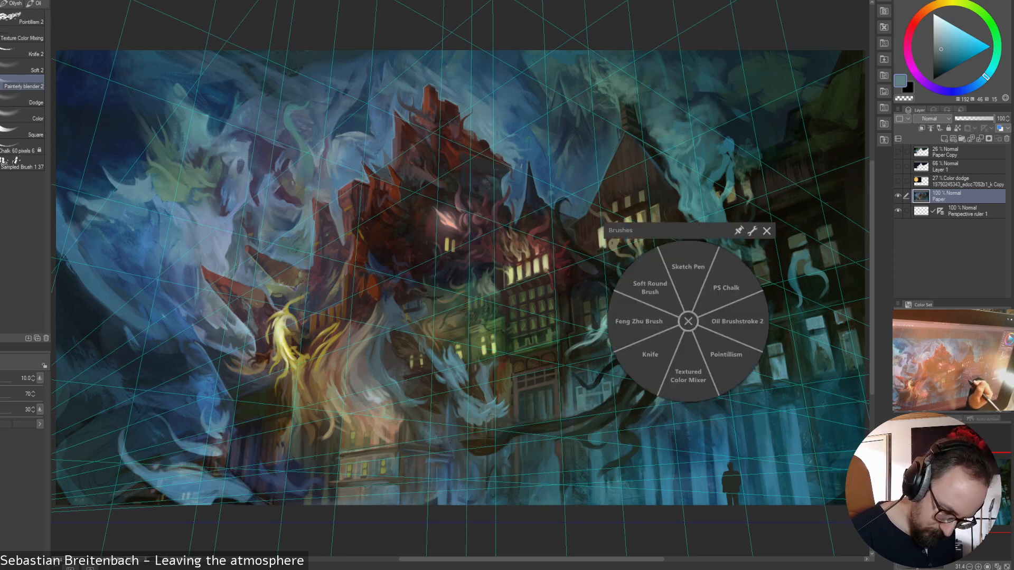
left_click(688, 321)
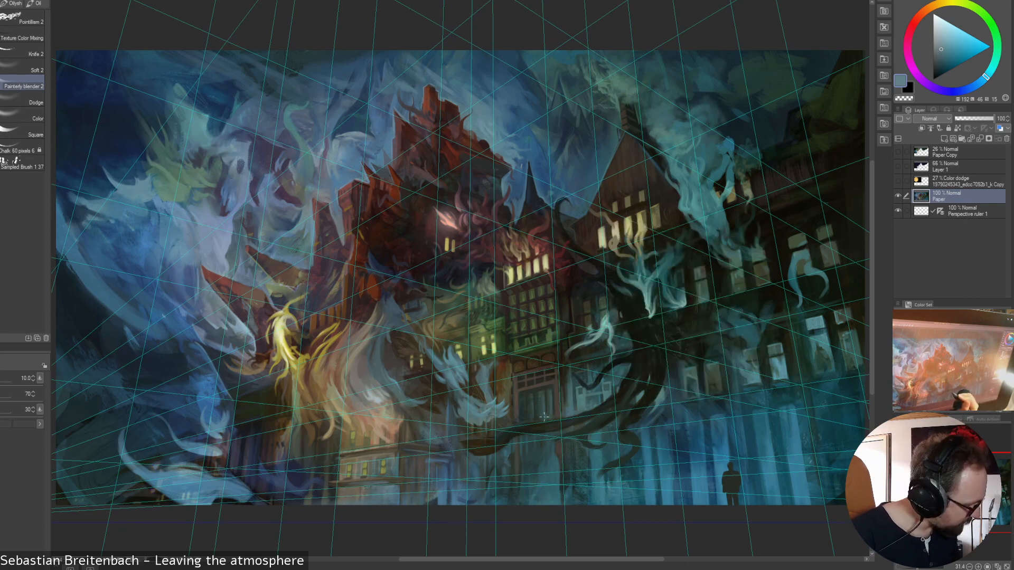
right_click(606, 366)
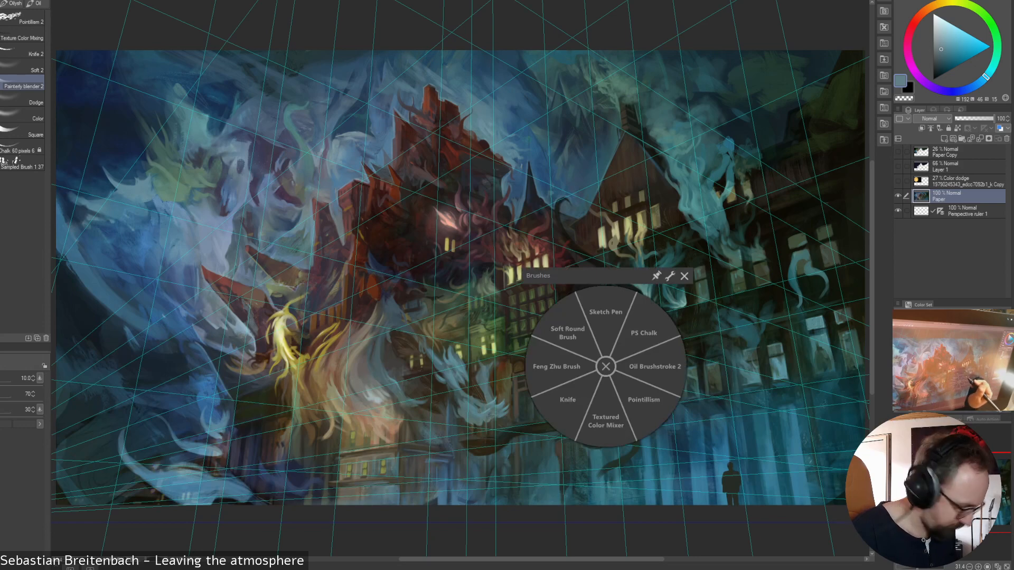
left_click(649, 325)
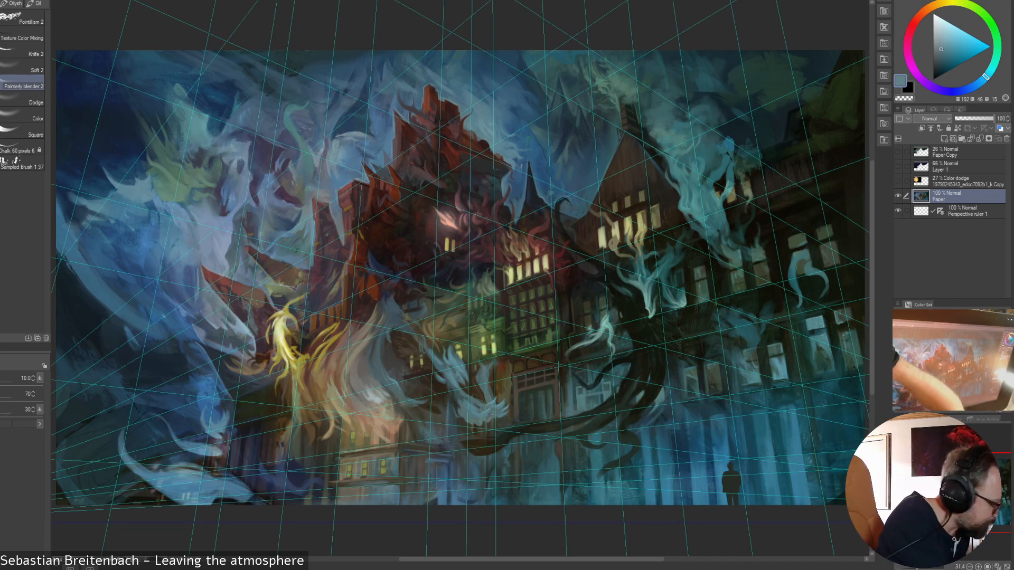
- Touch up the small lit-window building and its ground floor with sampled muted blues and browns at brush size 17.5
left_click(22, 51)
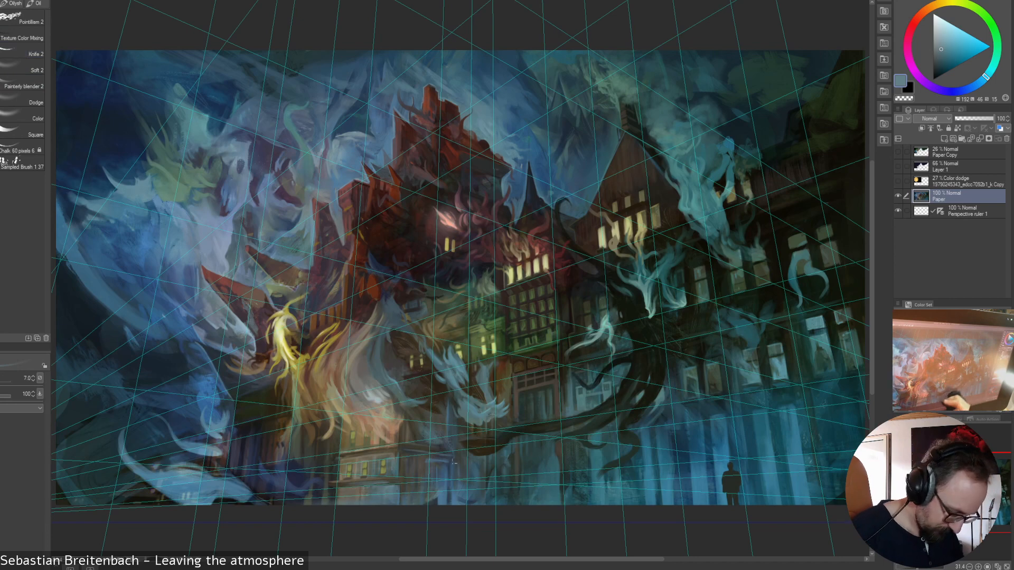
left_click(404, 473, "alt")
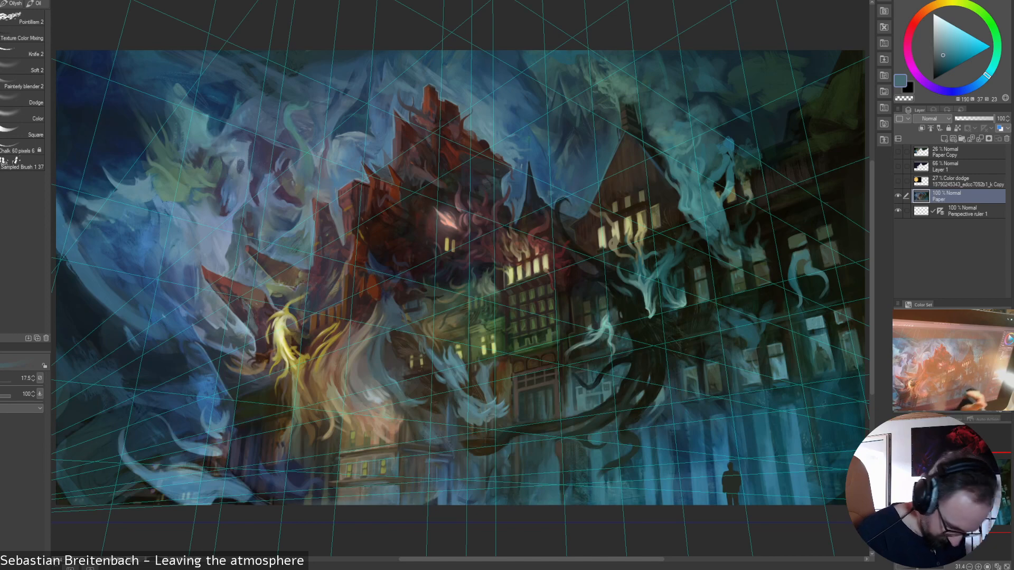
left_click(406, 467, "alt")
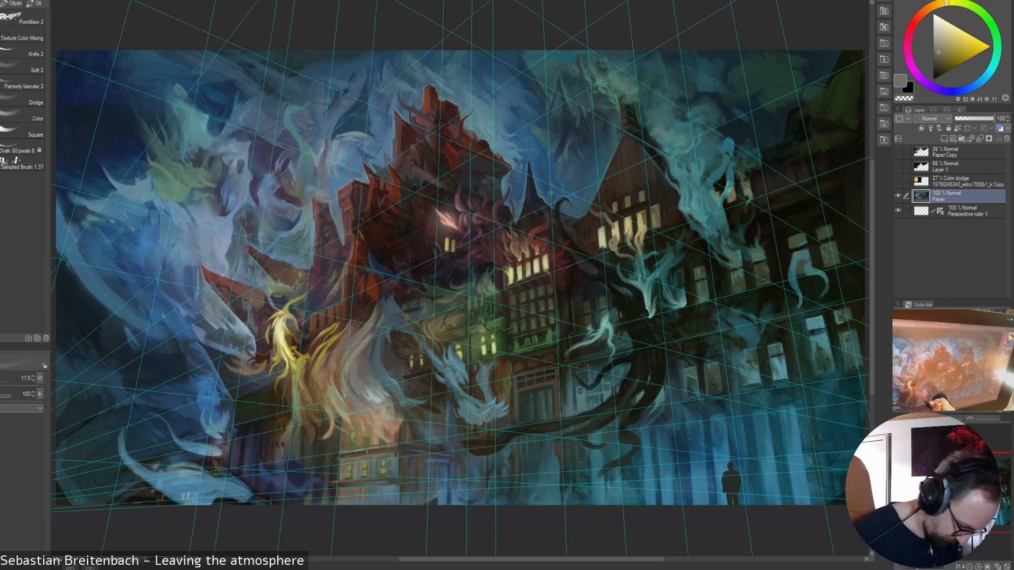
left_click(349, 458, "alt")
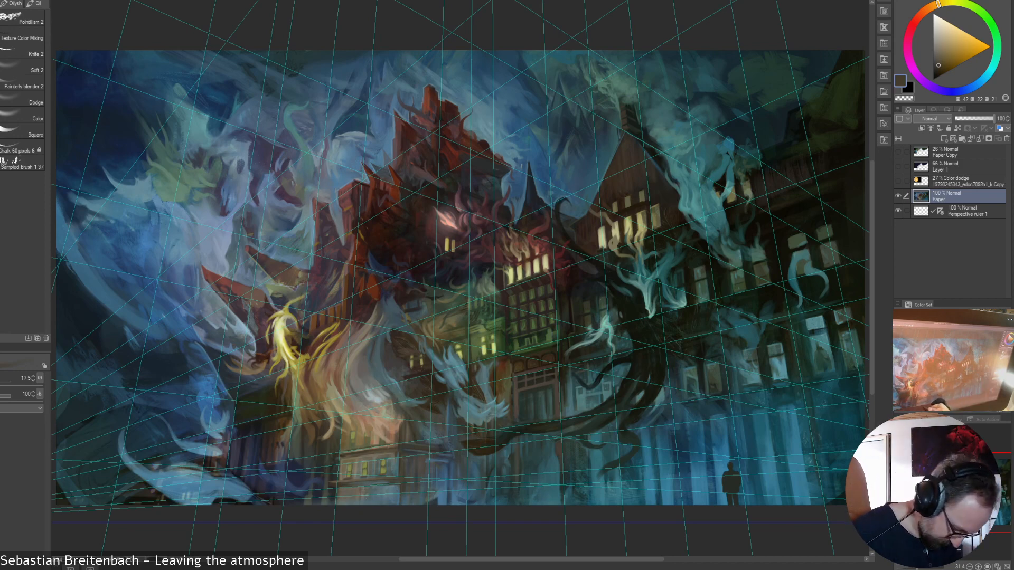
left_click(359, 492, "alt")
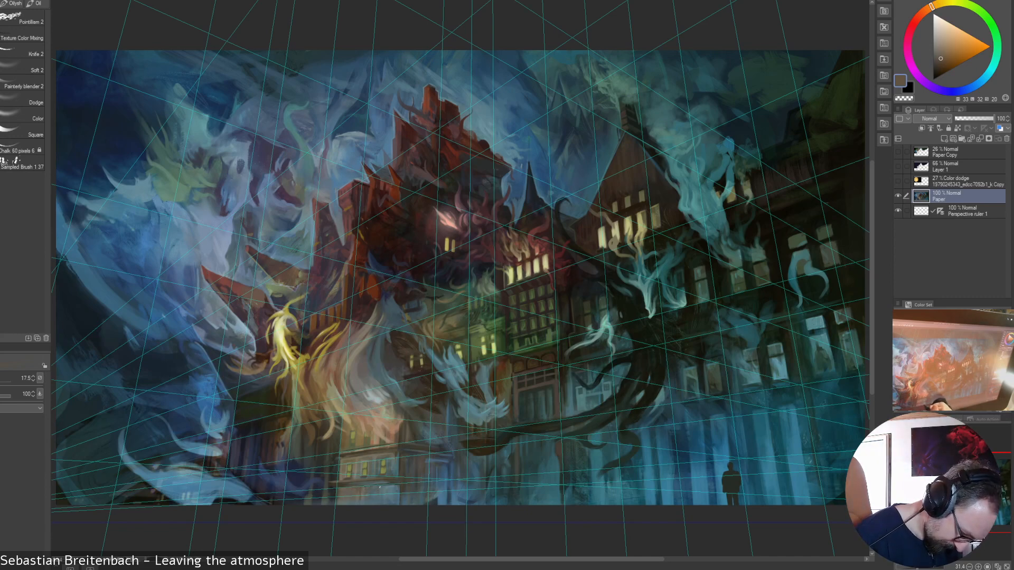
left_click(369, 489, "alt")
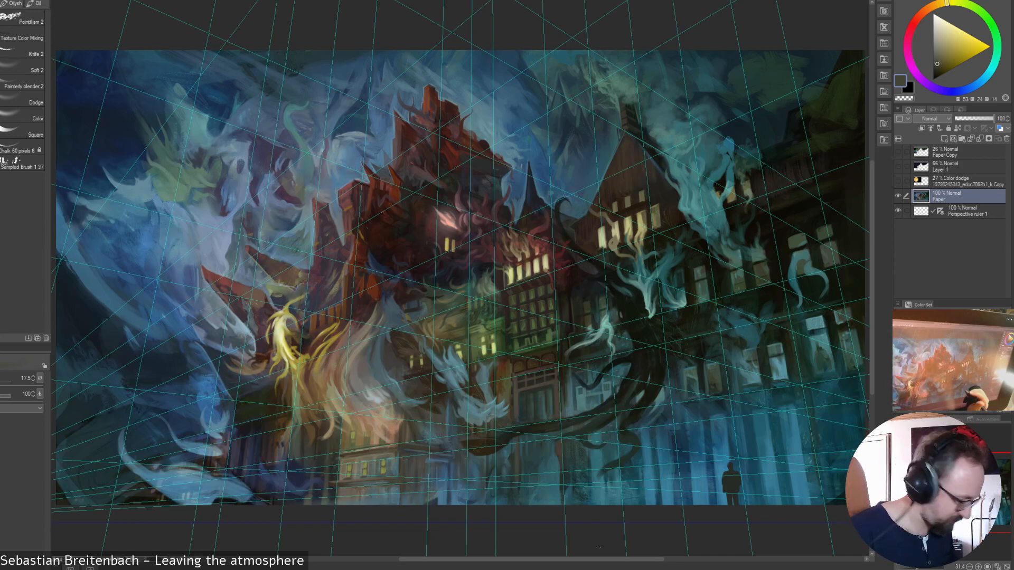
- Open the Wacom tablet properties for the ExpressKey remote and inspect the assignment options of its Brushes key
key("F1")
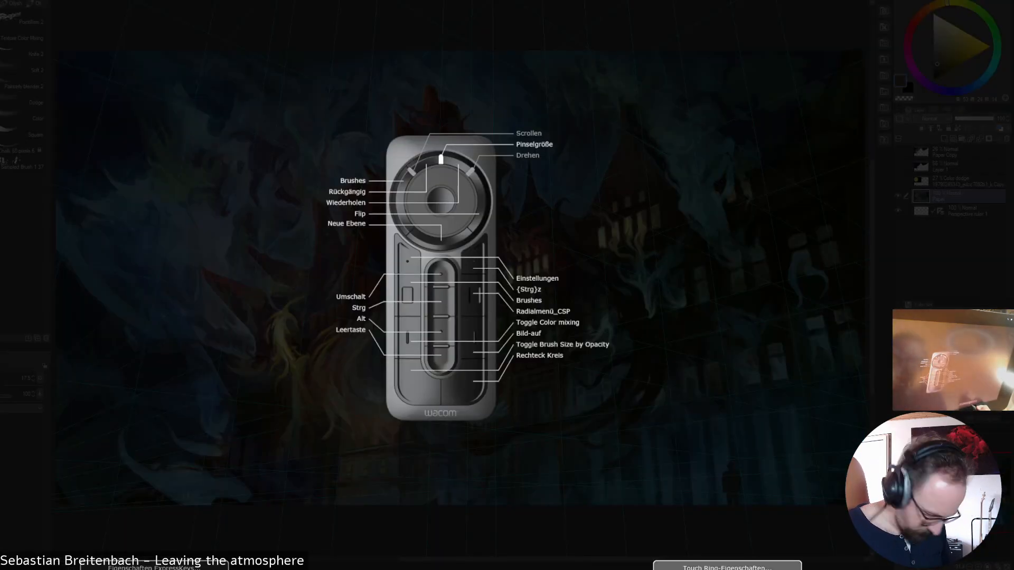
key("Escape")
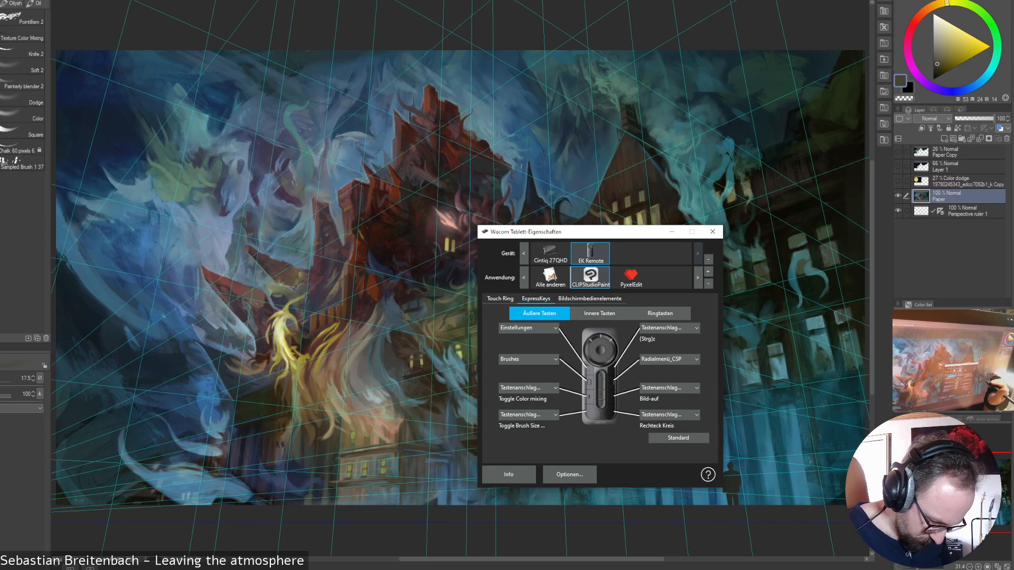
left_click(529, 360)
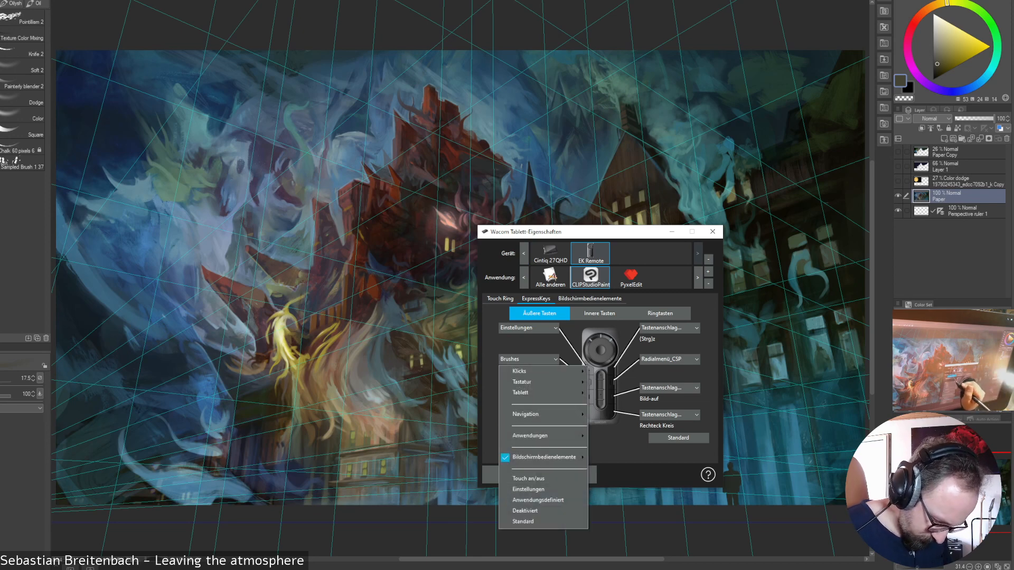
left_click(567, 353)
- Compare the key assignments of the Radialmenü_CSP, Radialmenü, Expressmenü and Brushes on-screen controls
left_click(590, 299)
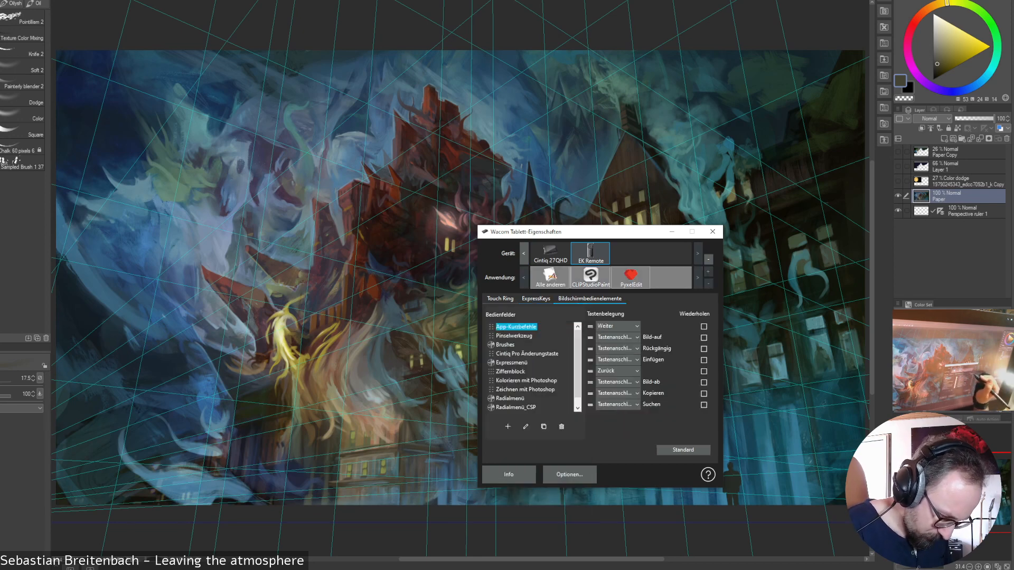
left_click_drag(578, 370, 578, 385)
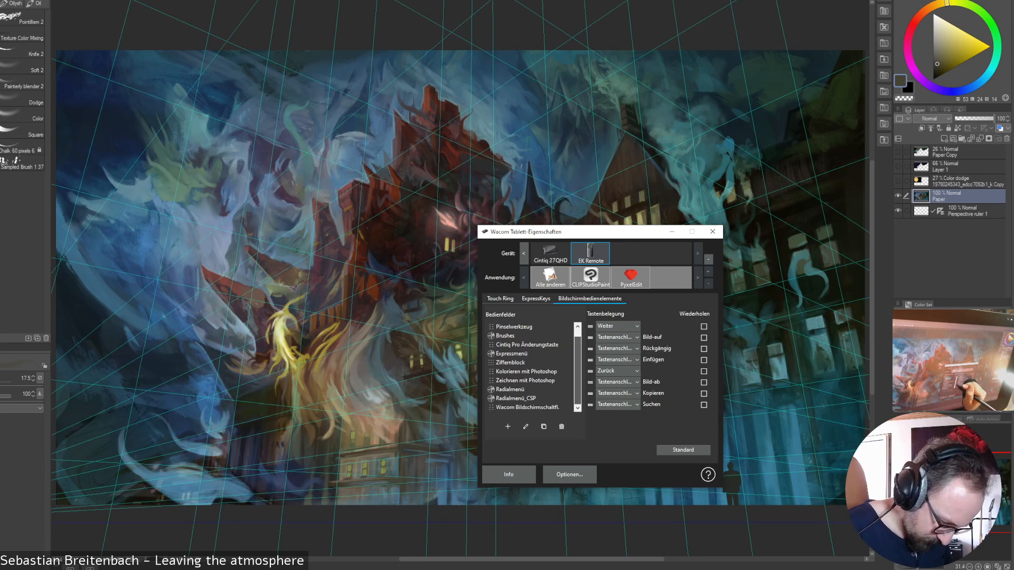
left_click(516, 399)
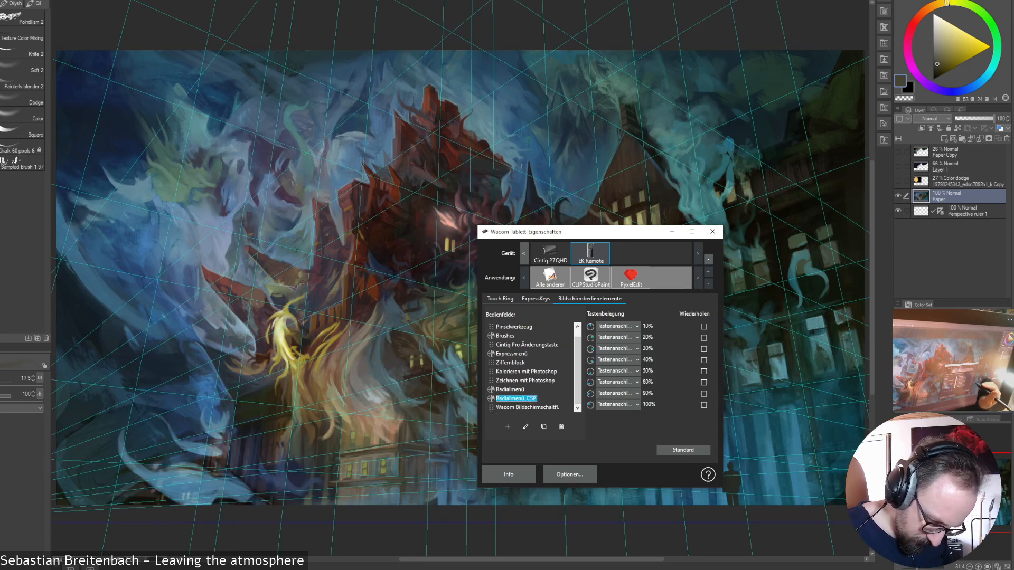
left_click(510, 389)
left_click(523, 399)
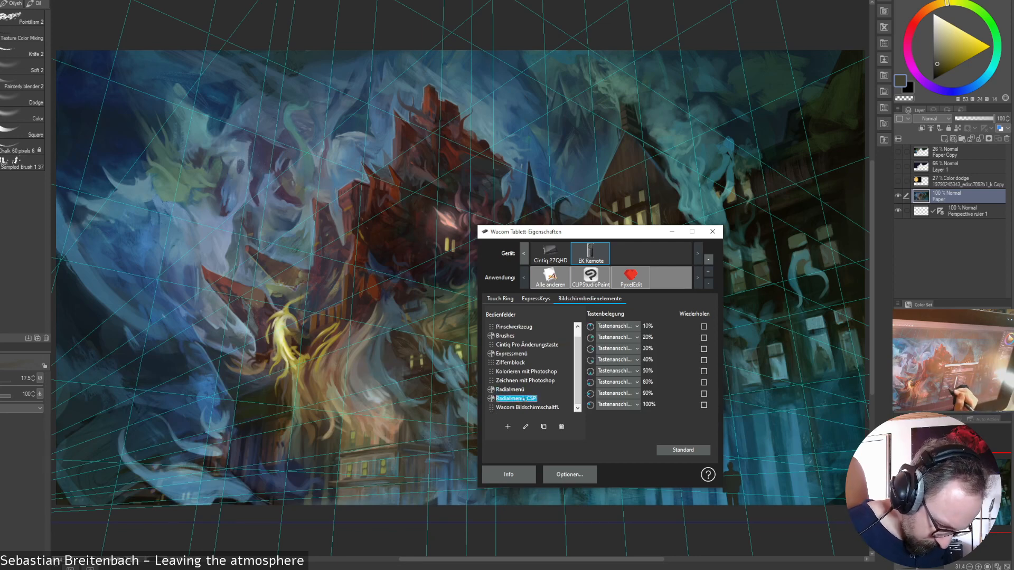
left_click(510, 390)
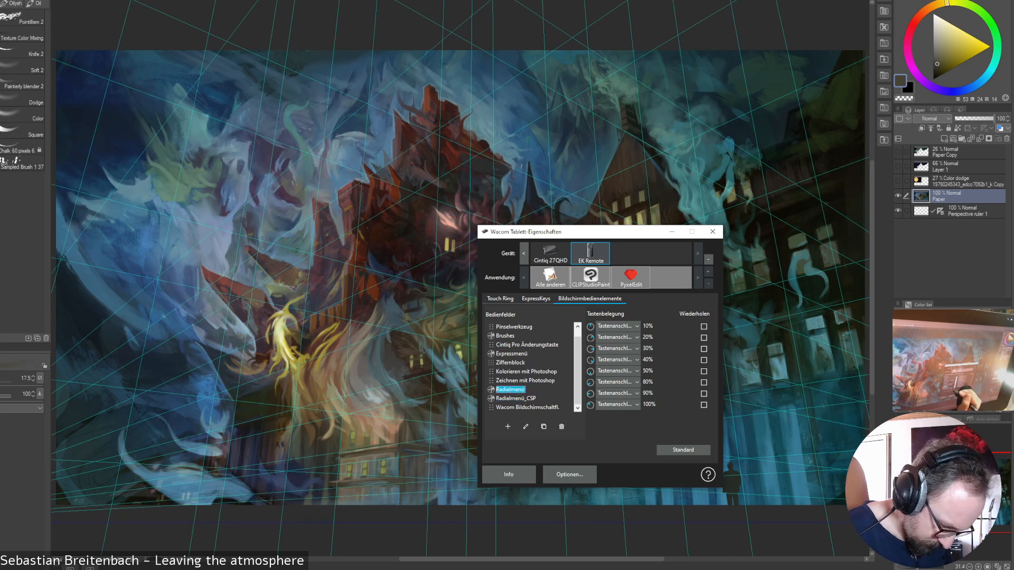
left_click(516, 354)
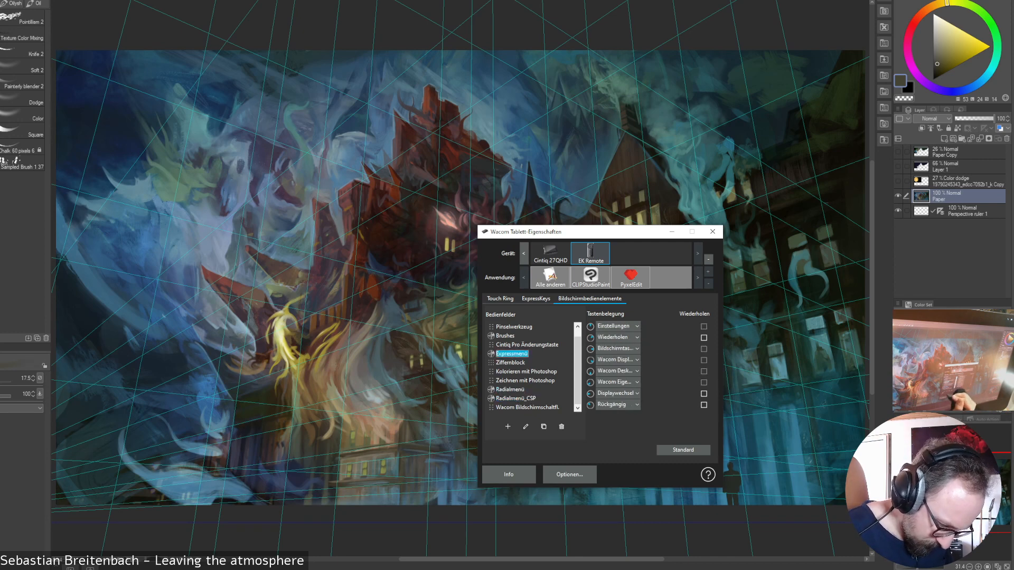
left_click(505, 335)
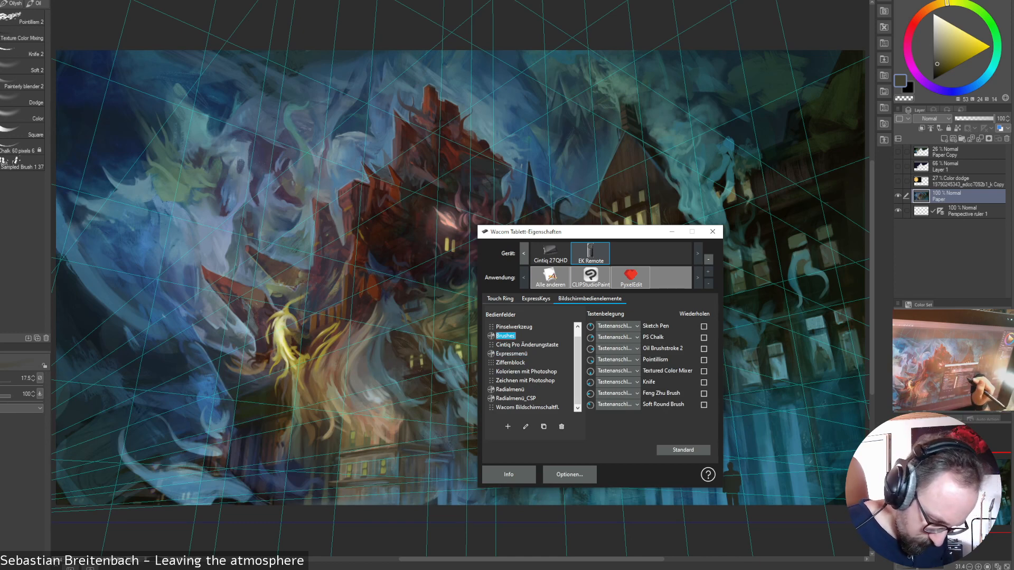
- Check the keystroke defined for the Sketch Pen entry of the Brushes radial menu, accept it and close the tablet properties
left_click(618, 327)
mouse_move(619, 339)
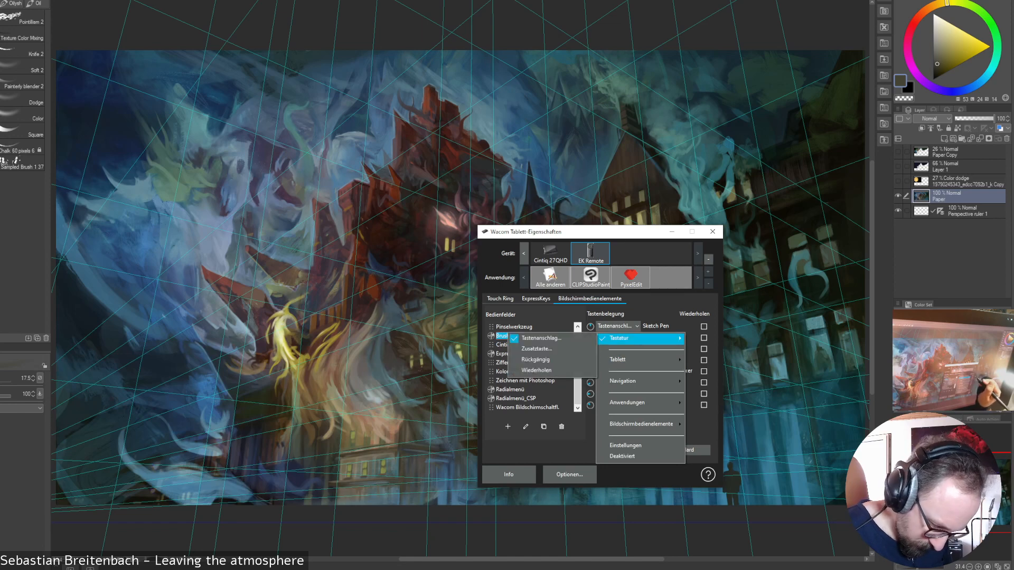
left_click(546, 338)
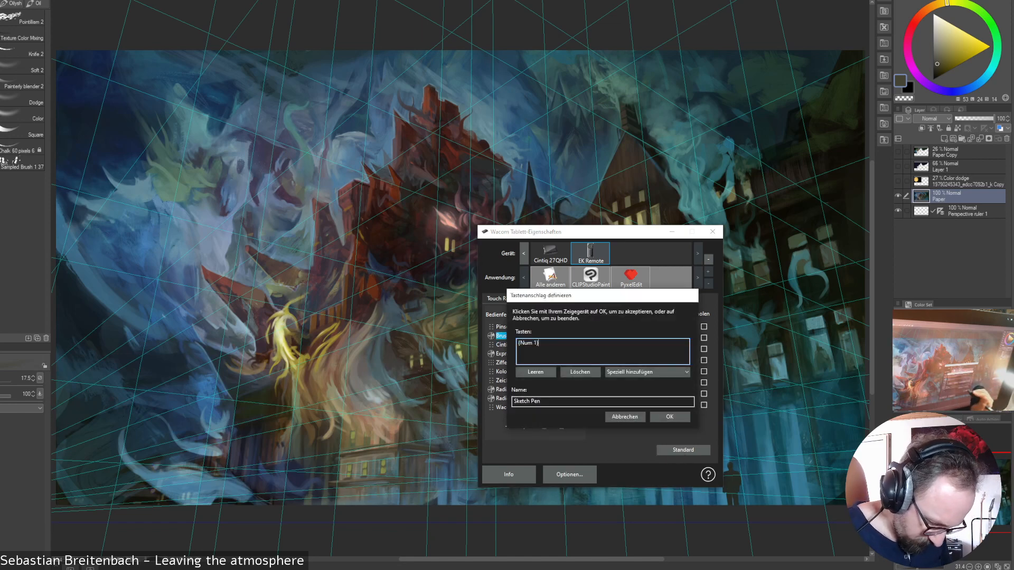
left_click(670, 416)
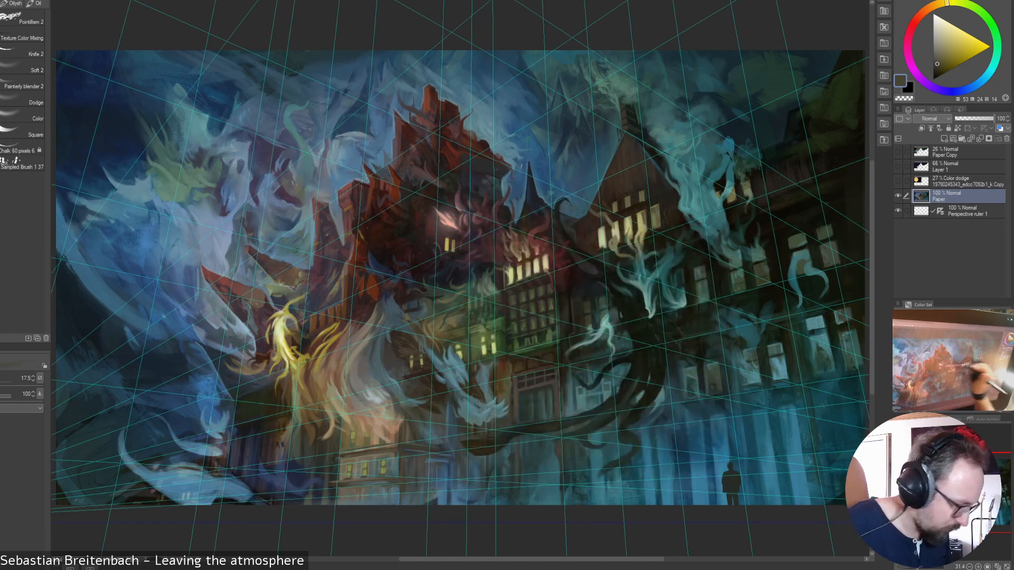
left_click(713, 232)
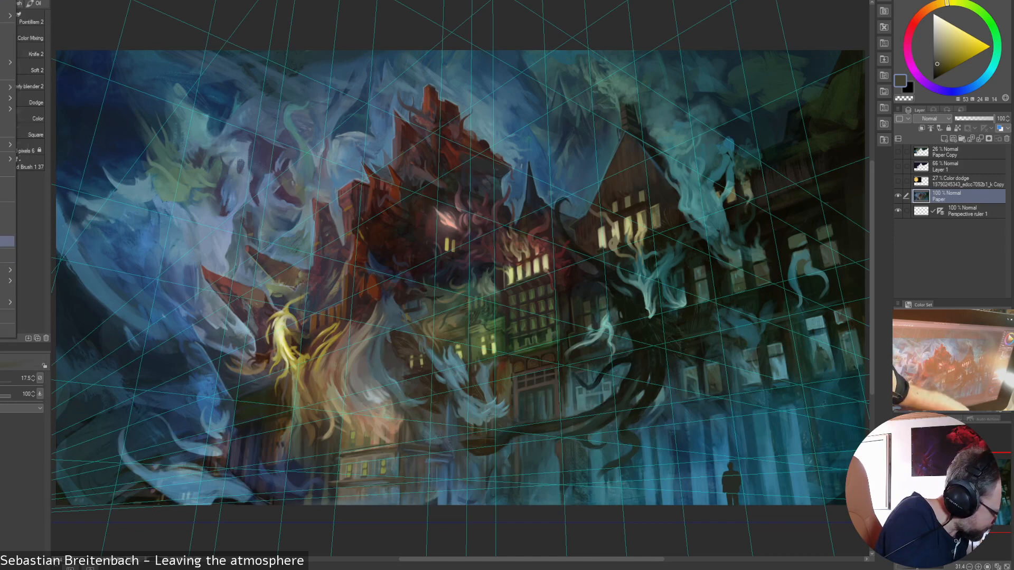
- Review the shortcuts assigned to the Favourites brushes in the Tools category of the shortcut settings, then close them
left_click(6, 219)
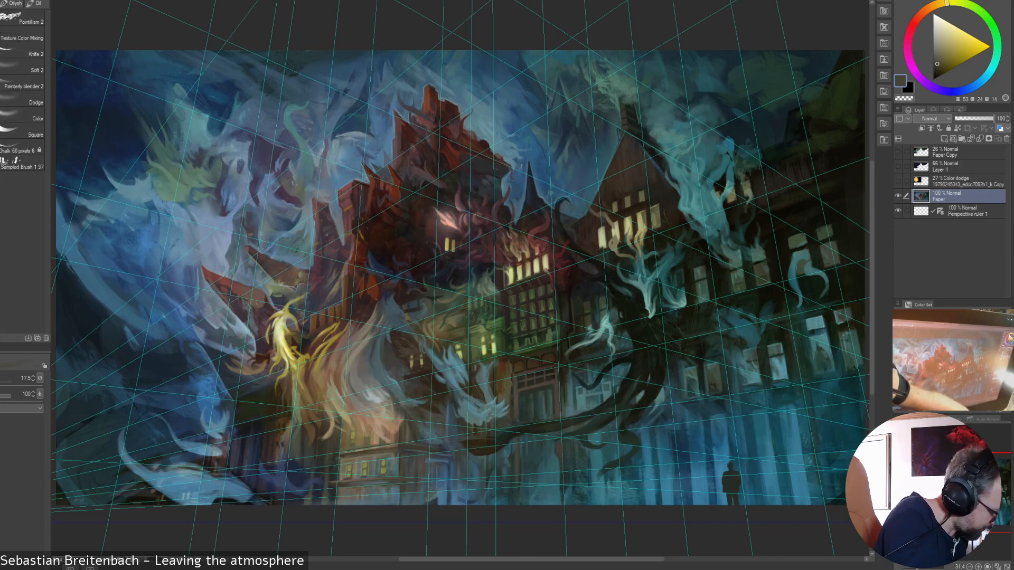
left_click(387, 229)
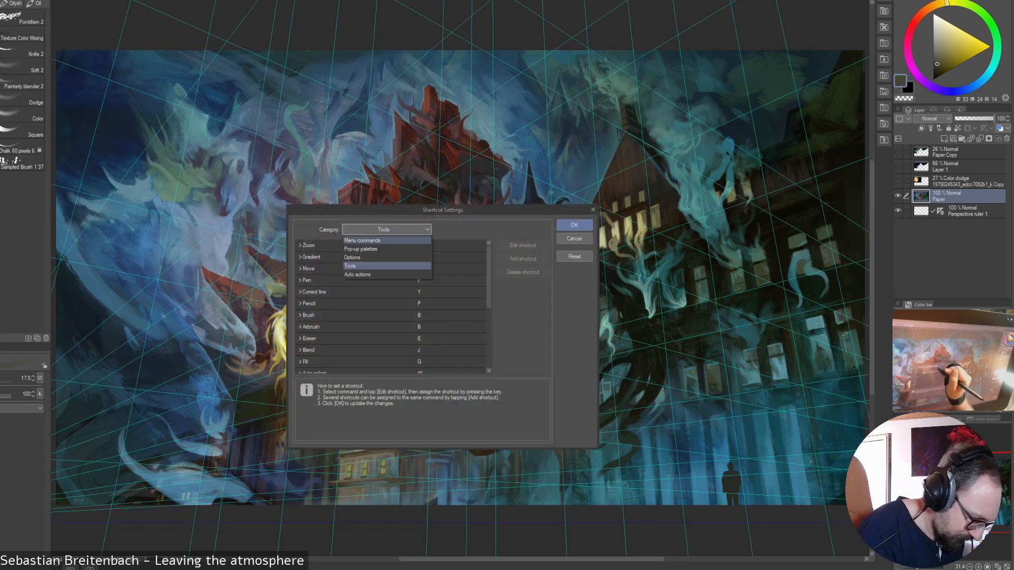
left_click(369, 266)
left_click(300, 315)
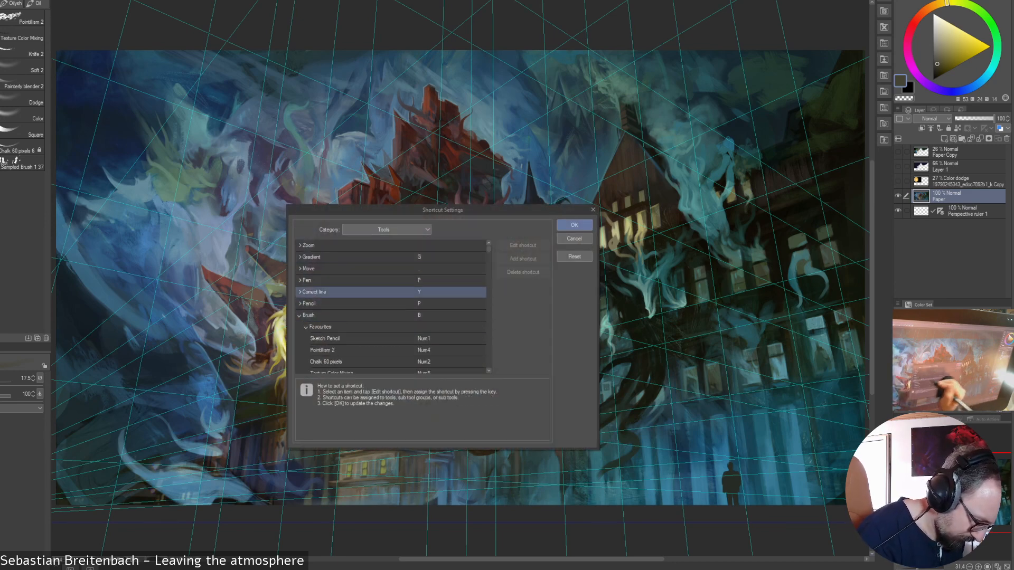
scroll(391, 308, "down", 3)
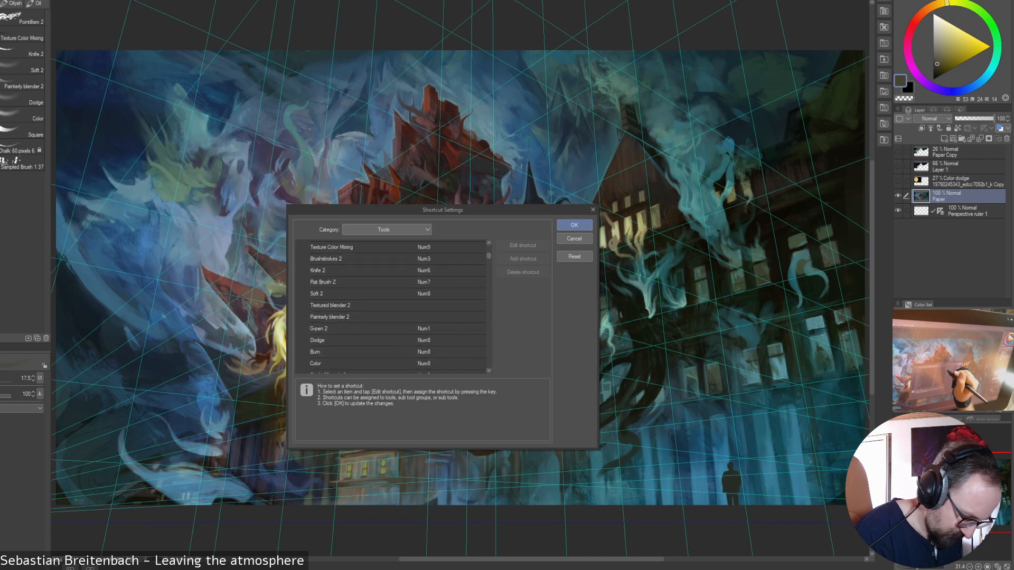
scroll(391, 308, "up", 2)
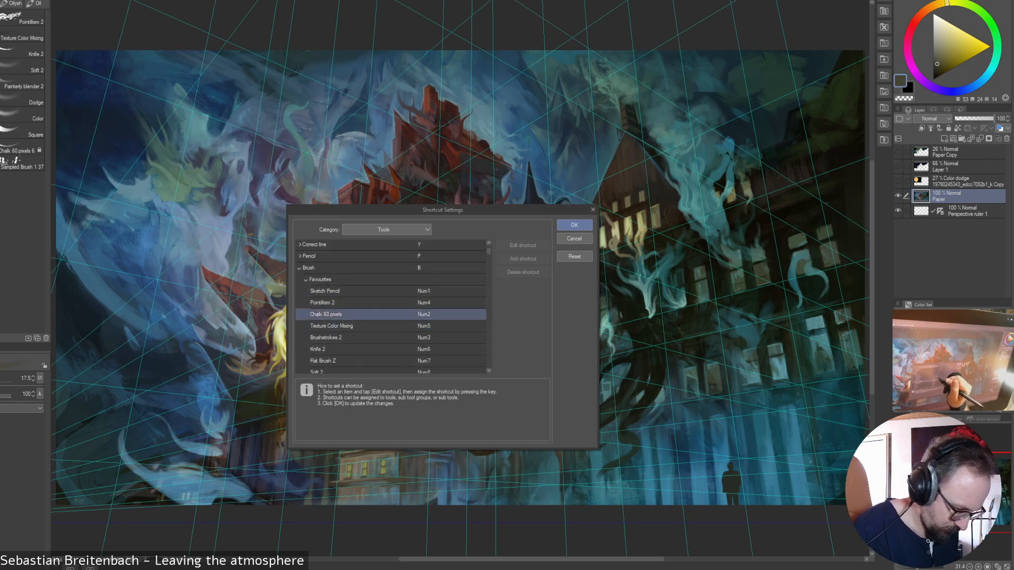
key("Escape")
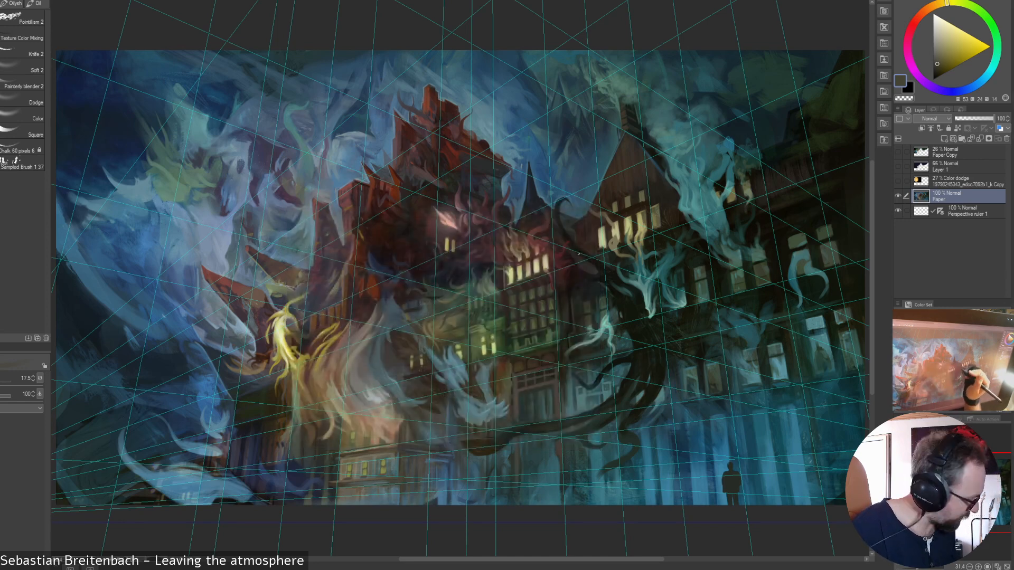
- Try repeatedly to switch brushes through the Brushes radial menu over the canvas
key("F1")
key("Escape")
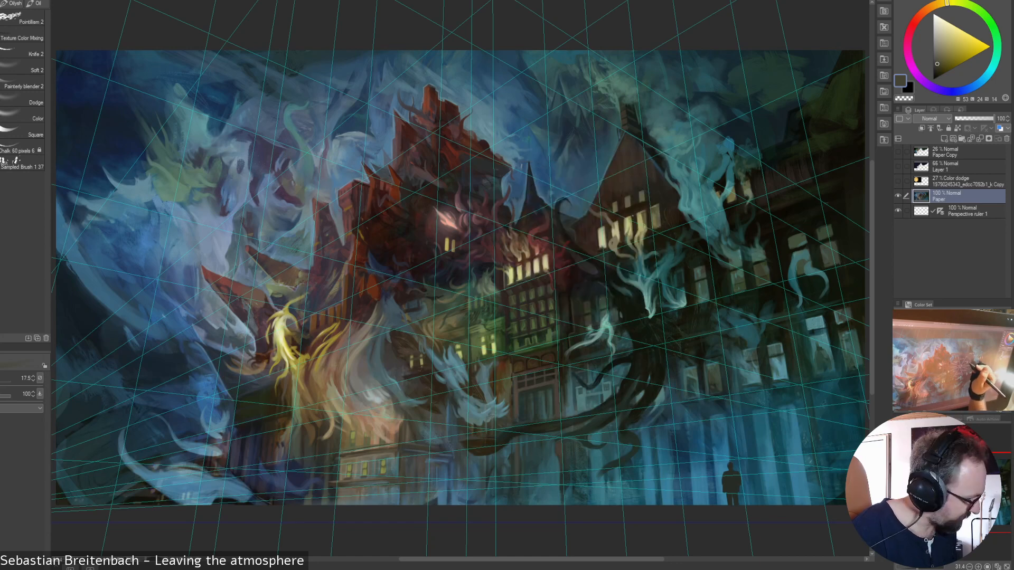
key("F1")
key("Escape")
key("F1")
key("Escape")
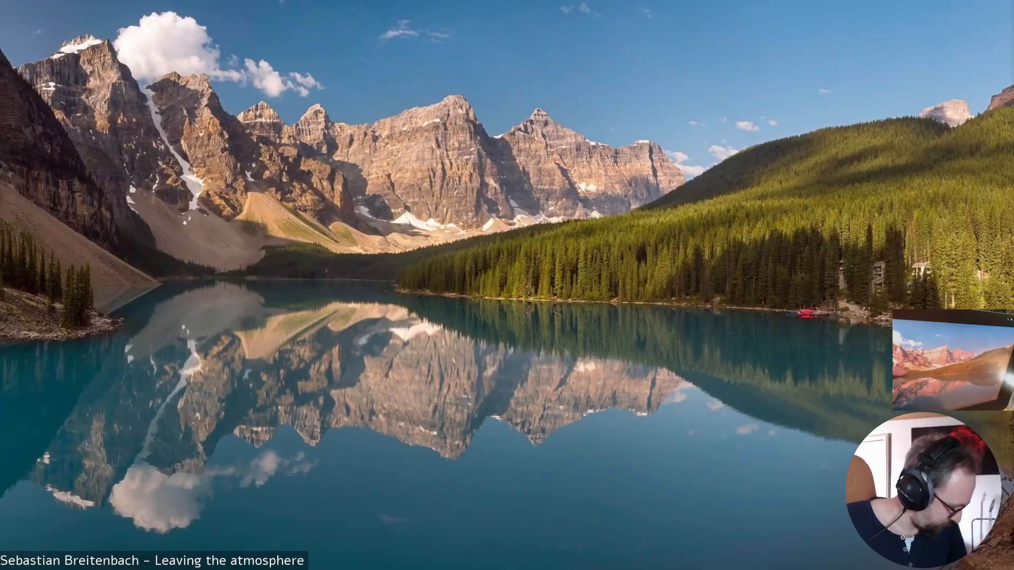
- Restart Clip Studio Paint and reopen the recent painting abstract06.clip
key("super")
left_click(557, 417)
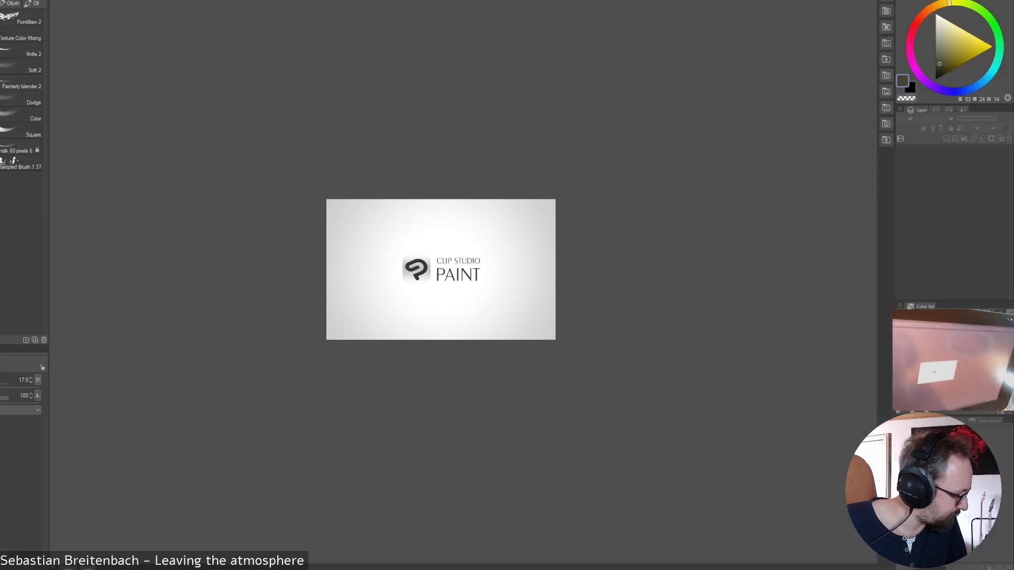
mouse_move(6, 17)
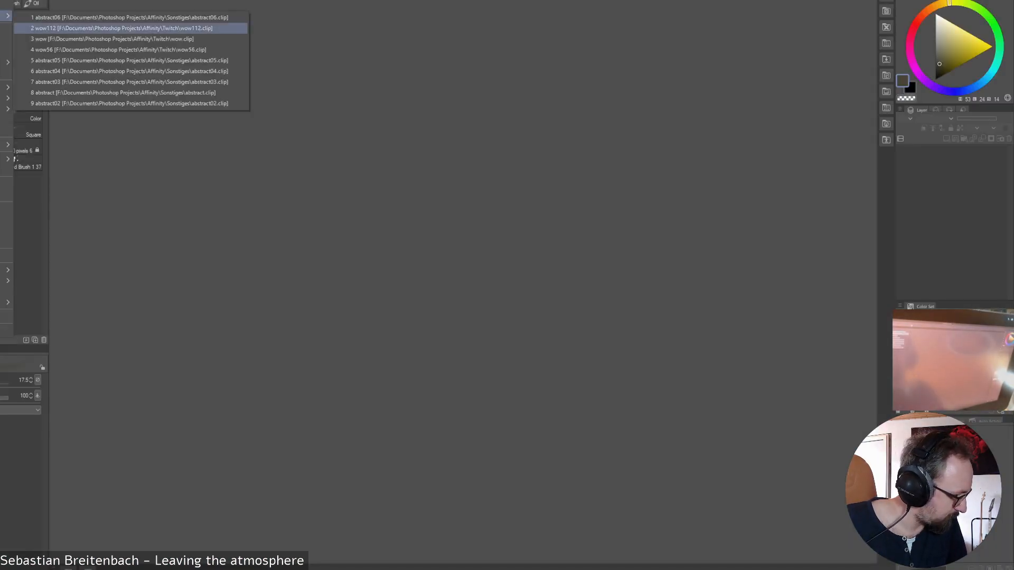
left_click(127, 17)
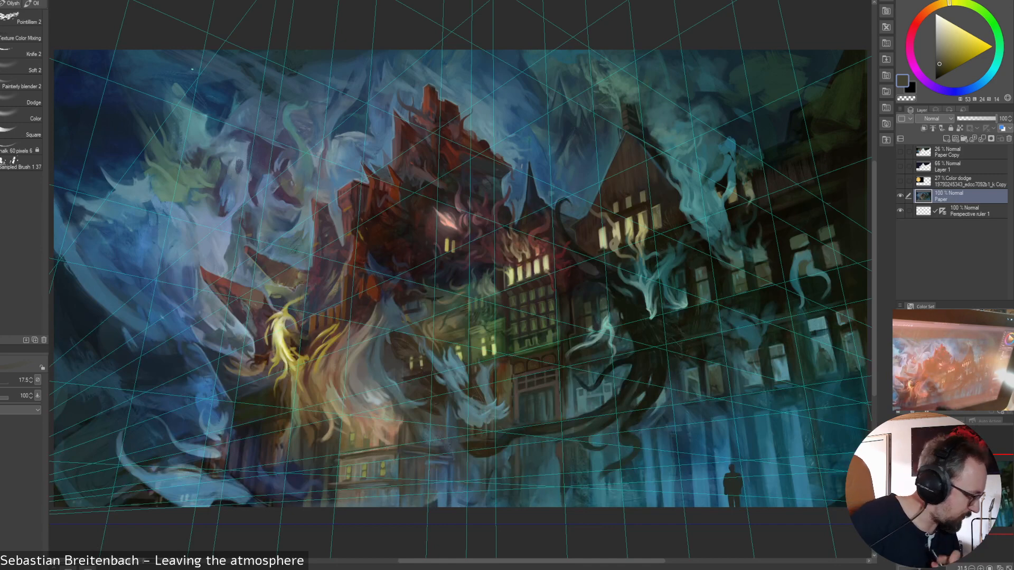
- Test the Brushes radial menu over the reopened painting, including with the watercolor brush group active
key("F1")
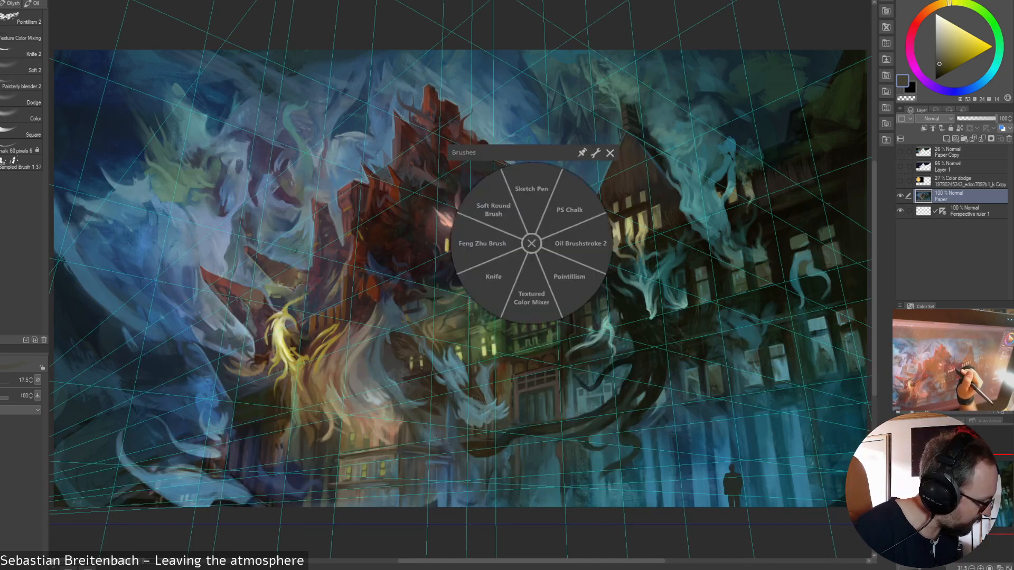
key("Escape")
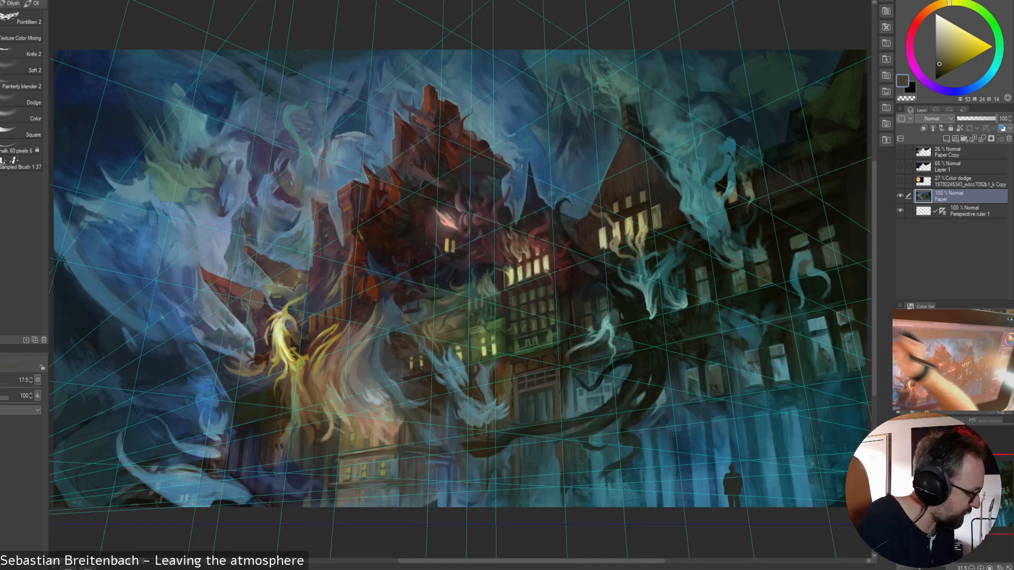
key("F1")
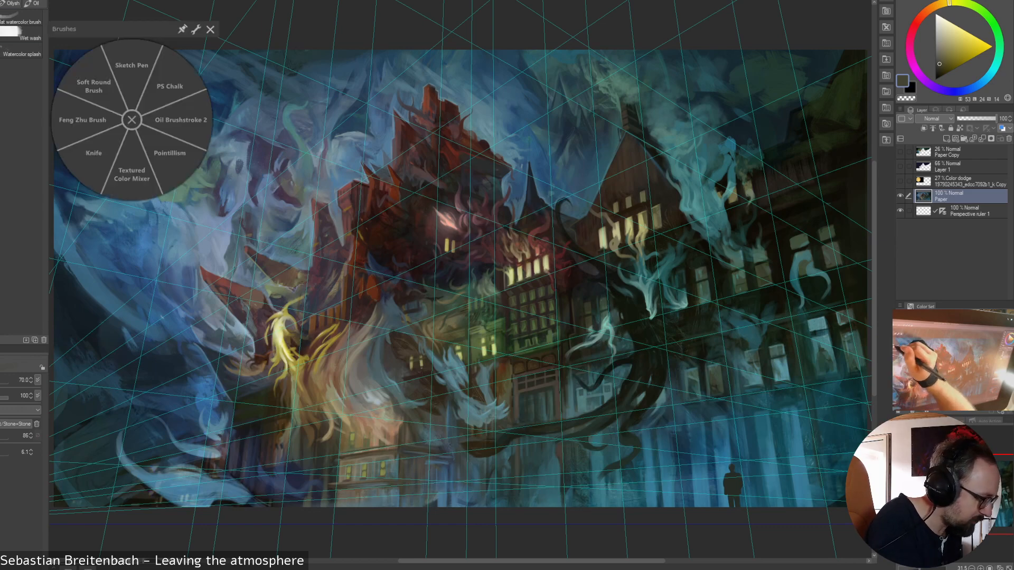
key("Escape")
key("F1")
key("Escape")
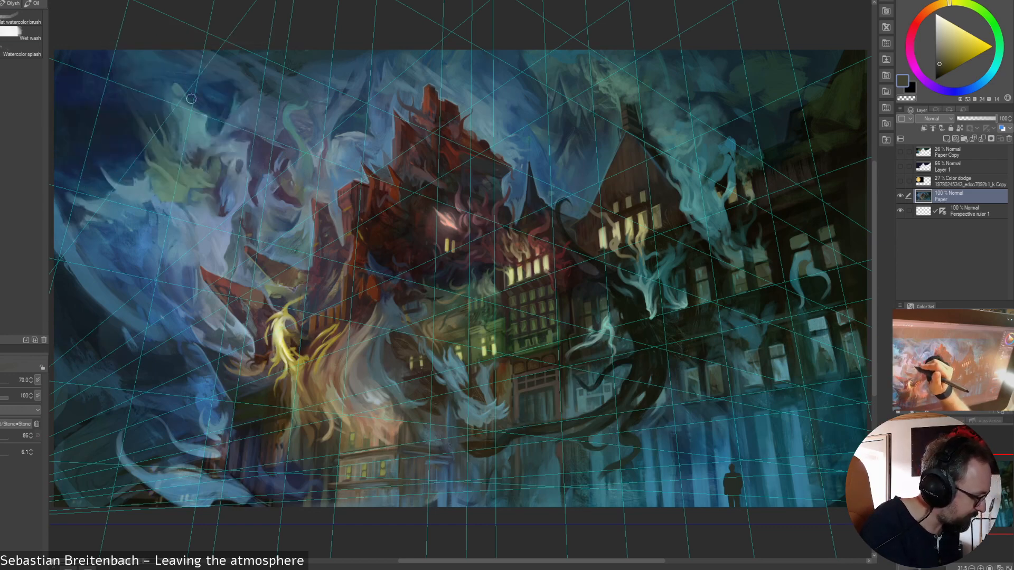
key("F1")
key("Escape")
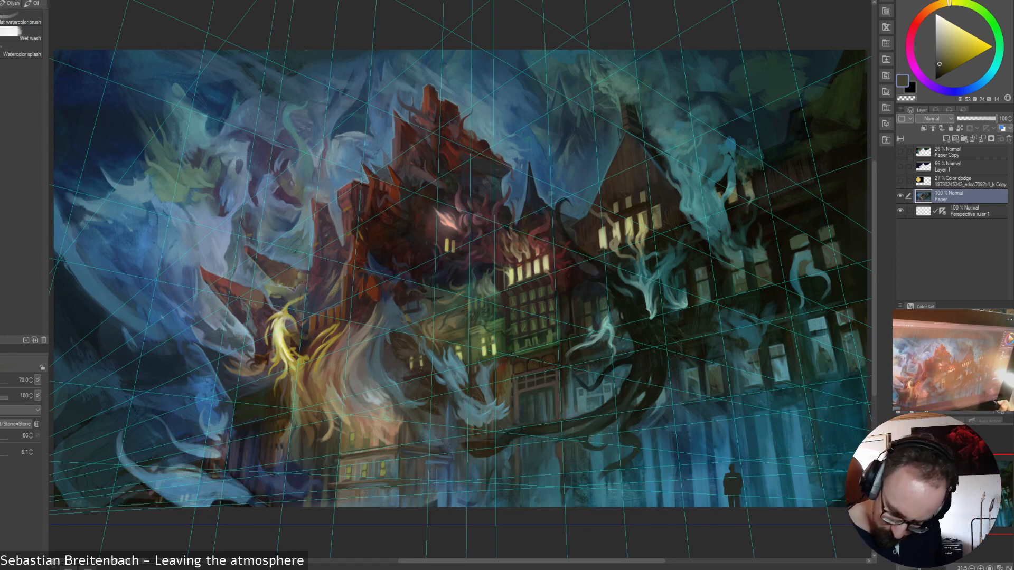
left_click(1001, 569)
left_click(1005, 491)
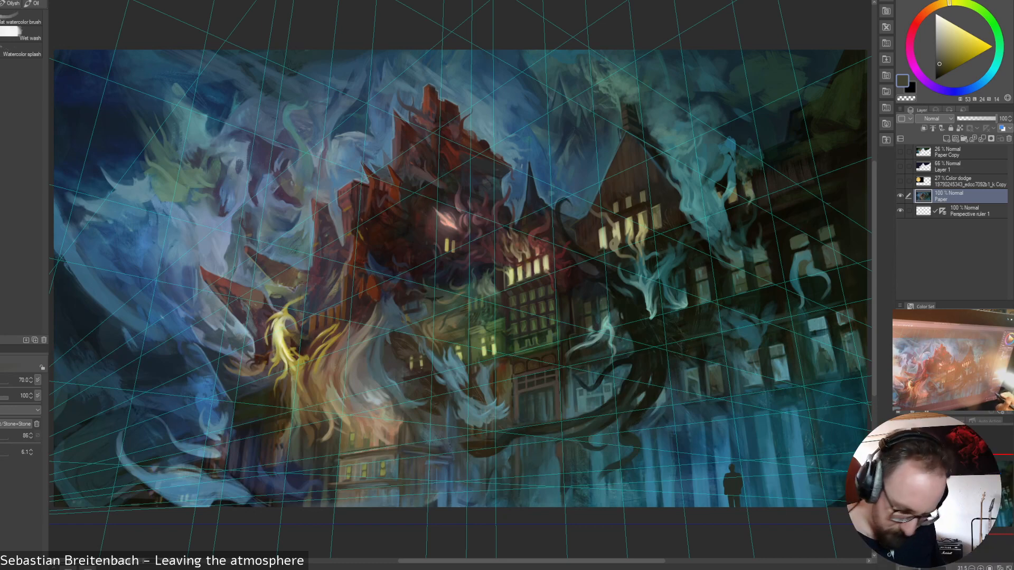
- Cycle through the brush tool groups to the Spray airbrush
key("b")
key("b")
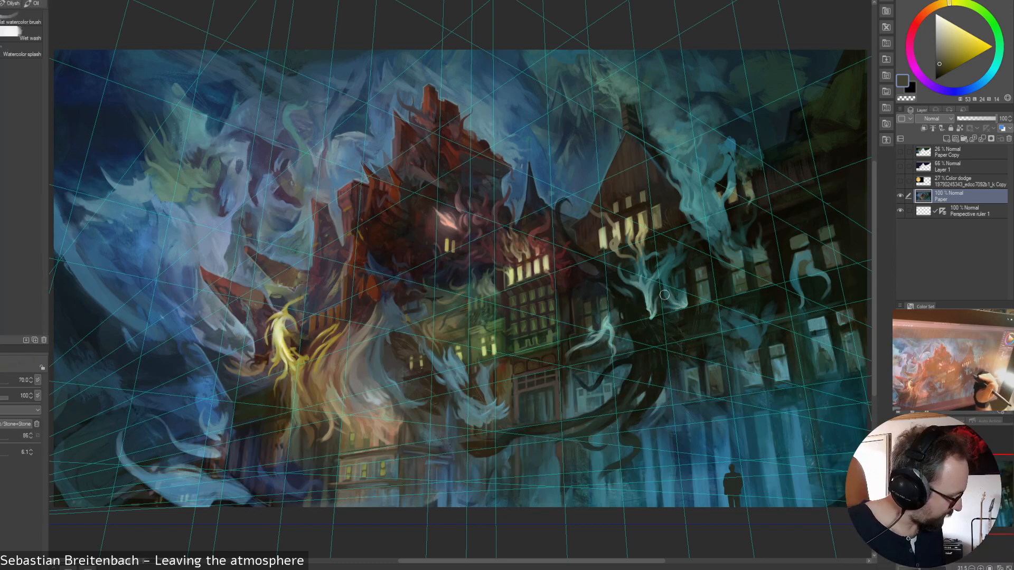
key("b")
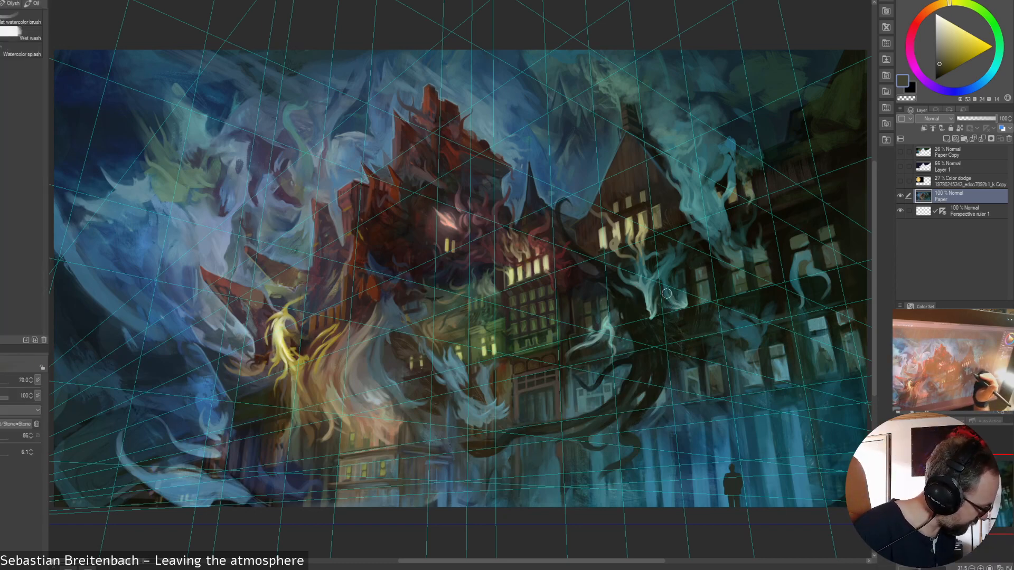
key("b")
key("b")
key("b")
key("b")
key("b")
key("b")
key("b")
key("b")
key("b")
key("b")
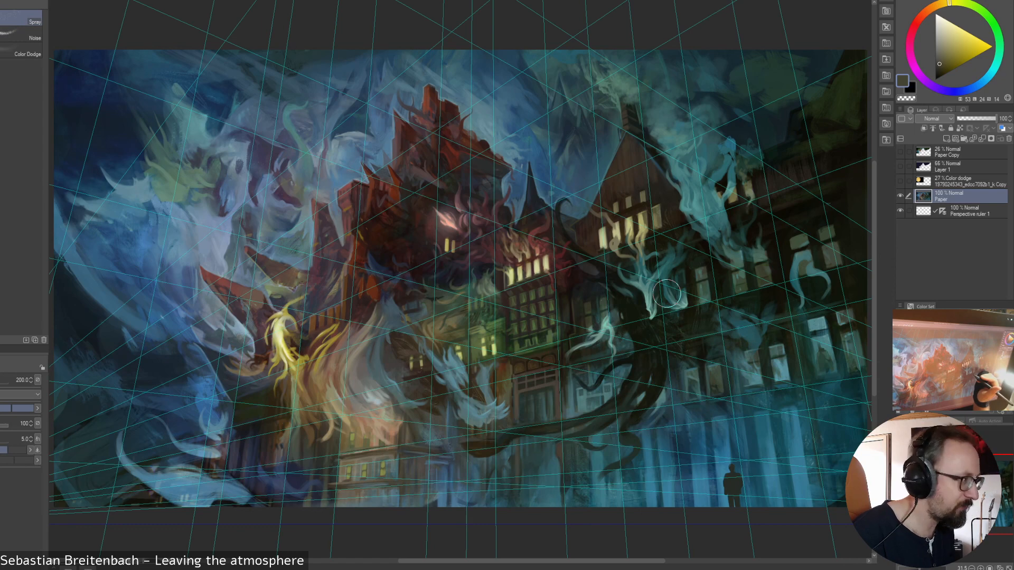
- Open and close the Brushes radial menu repeatedly at different spots over the painting to test whether it responds
key("F1")
key("Escape")
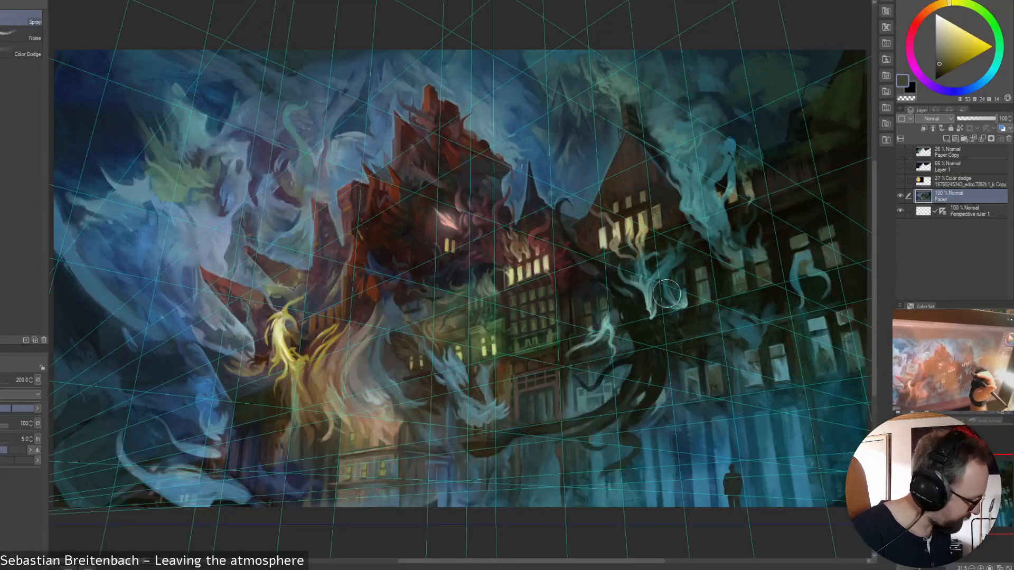
right_click(667, 293)
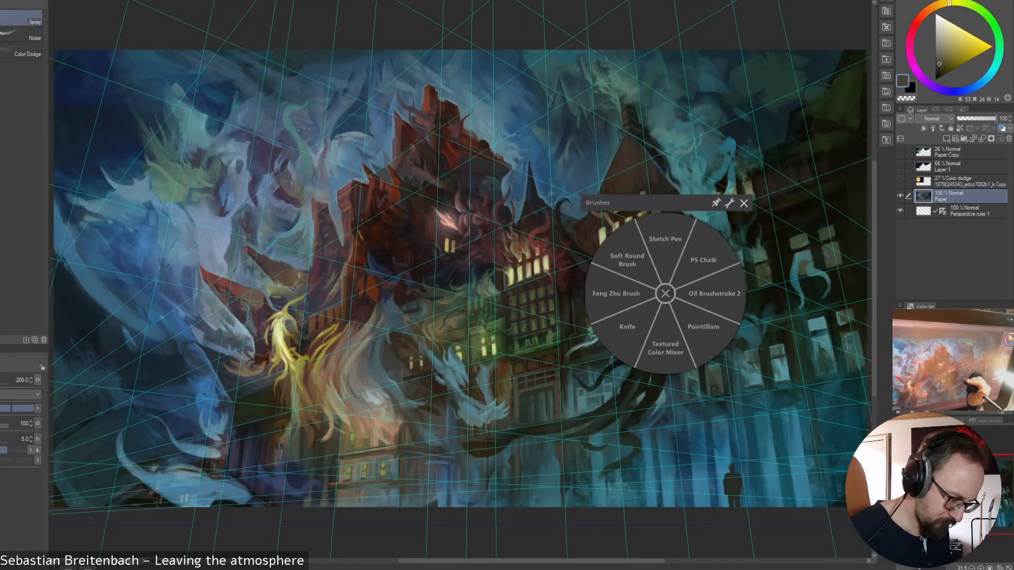
right_click(665, 293)
right_click(669, 251)
right_click(669, 250)
right_click(661, 253)
right_click(660, 253)
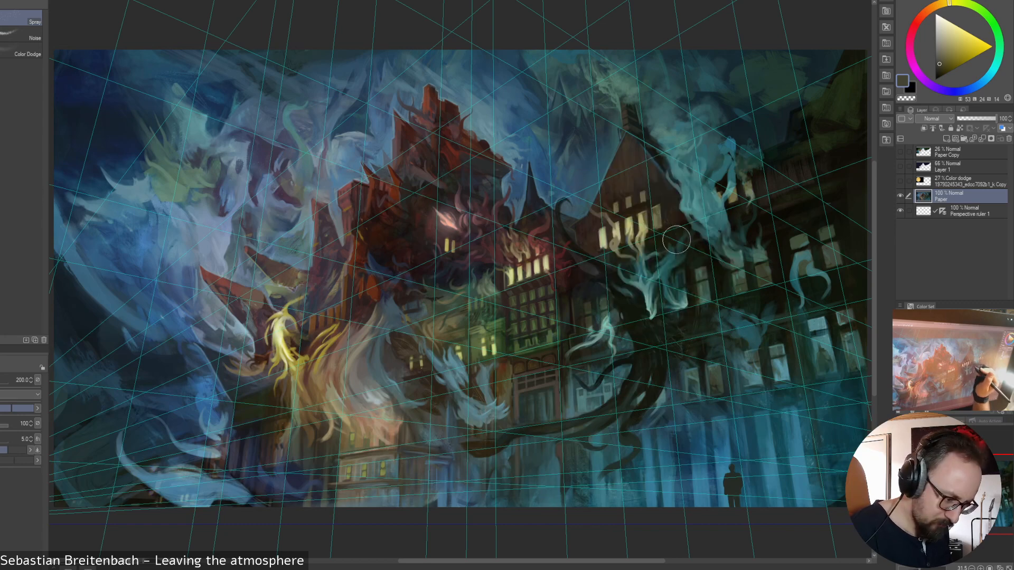
right_click(675, 239)
right_click(675, 239)
right_click(650, 209)
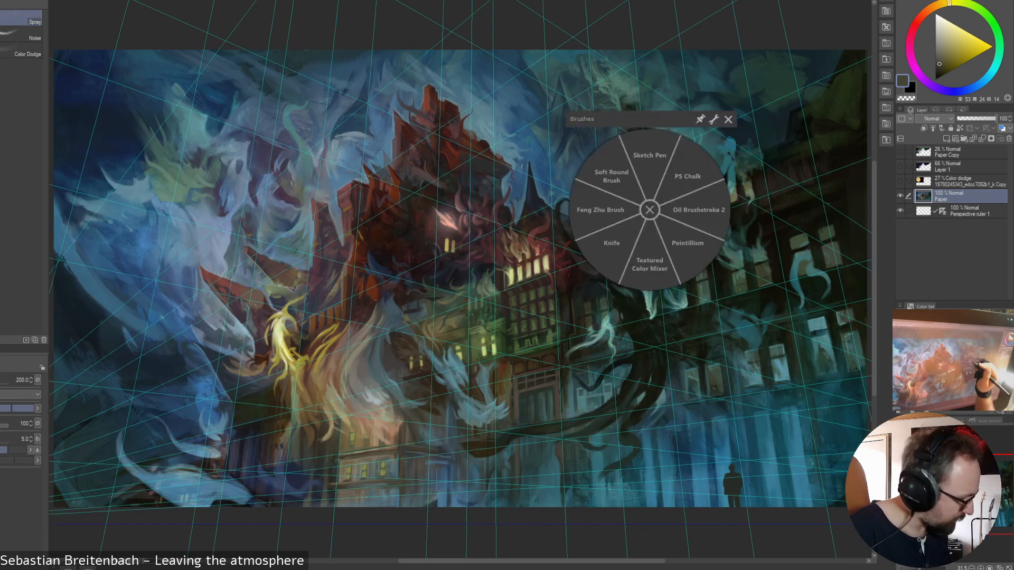
right_click(651, 209)
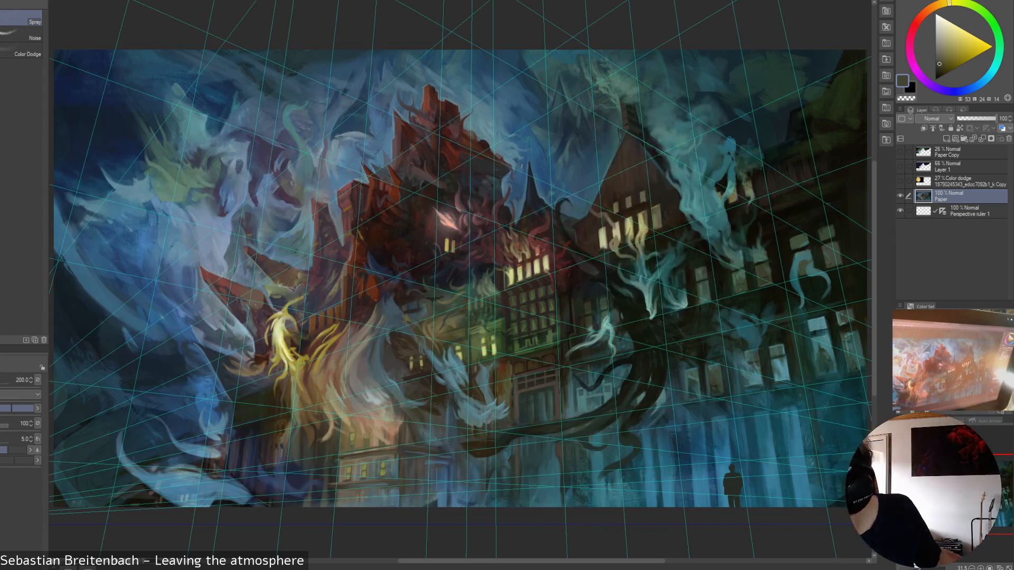
right_click(926, 56)
right_click(588, 233)
right_click(868, 107)
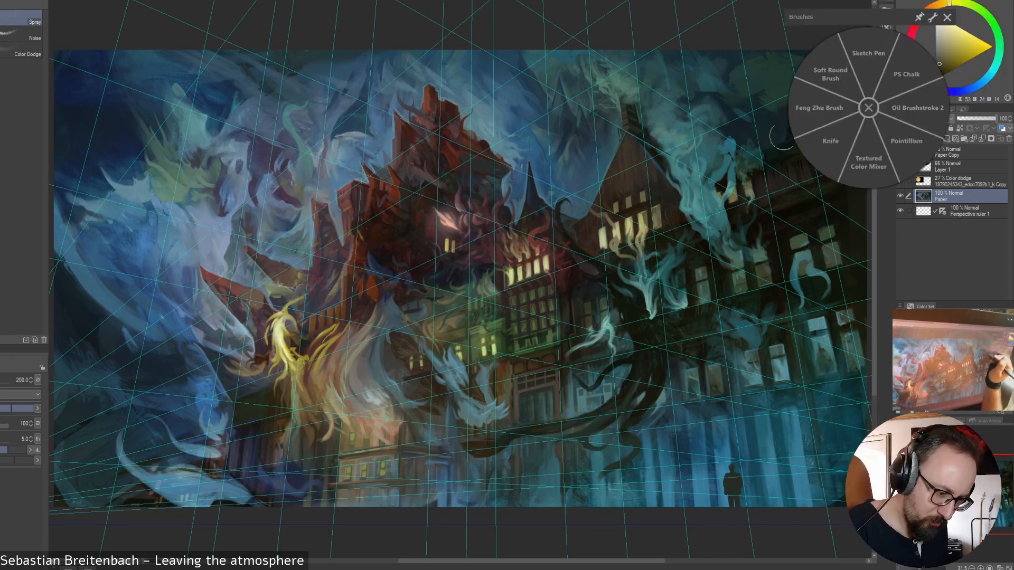
- Switch to the Feng Zhu Brush and the Soft Round Brush through the Brushes radial menu, and sample a dark brown from the façade
left_click(817, 107)
right_click(721, 191)
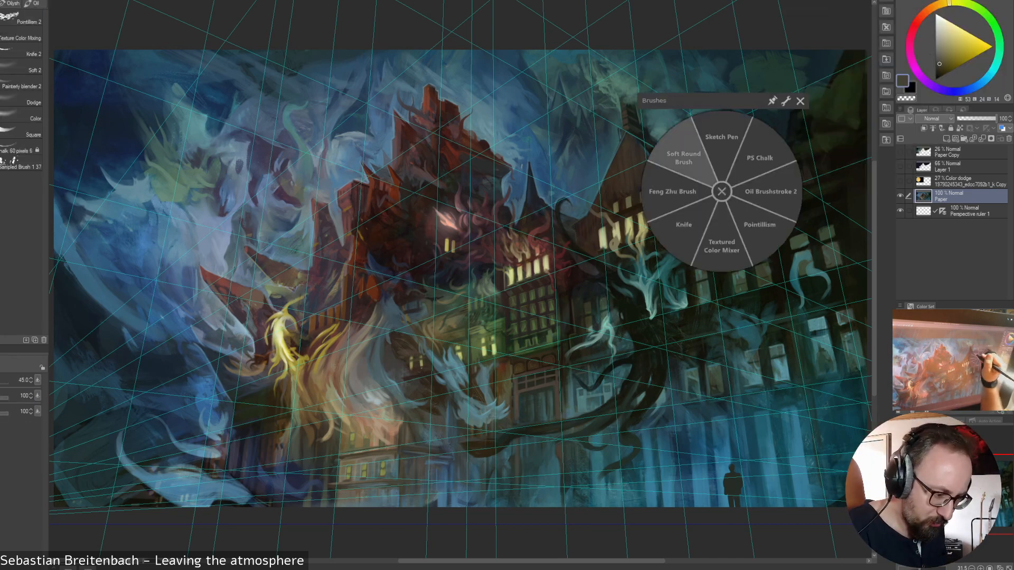
left_click(683, 157)
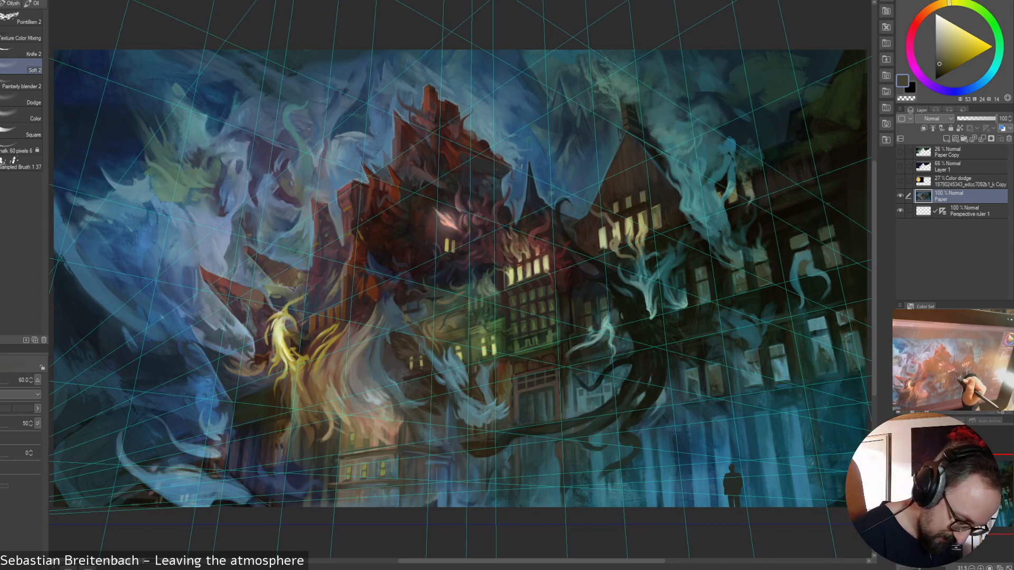
left_click(520, 371, "alt")
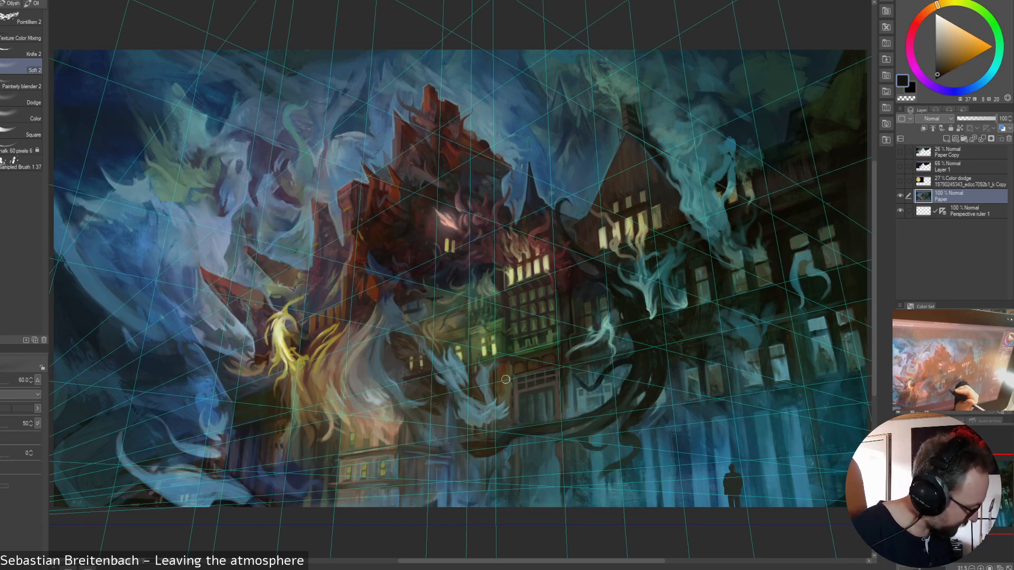
- Select PS Chalk from the Brushes radial menu and touch up the small lit-window building's front and lower edge with sampled dark and blue tones
key("F1")
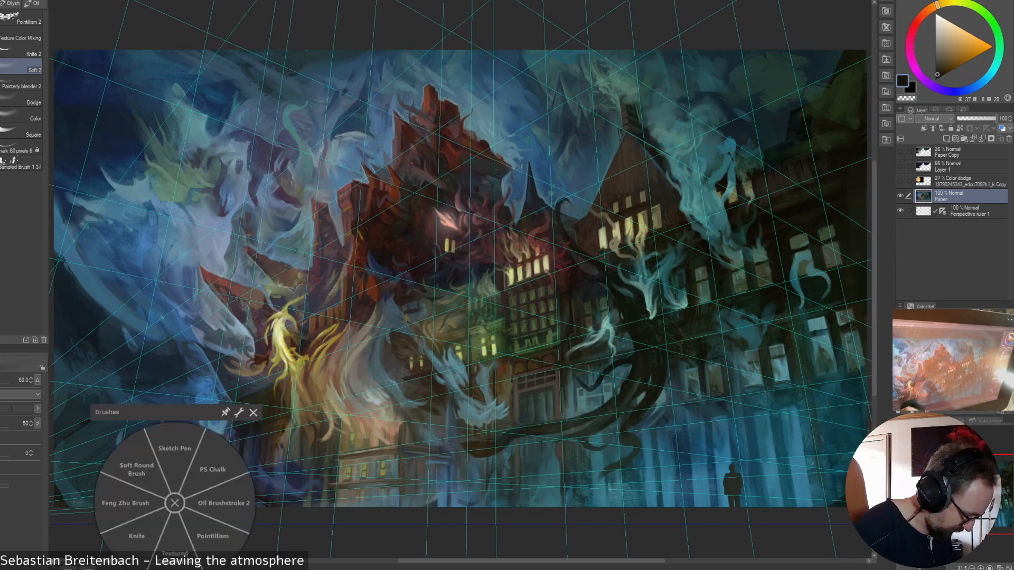
left_click(213, 469)
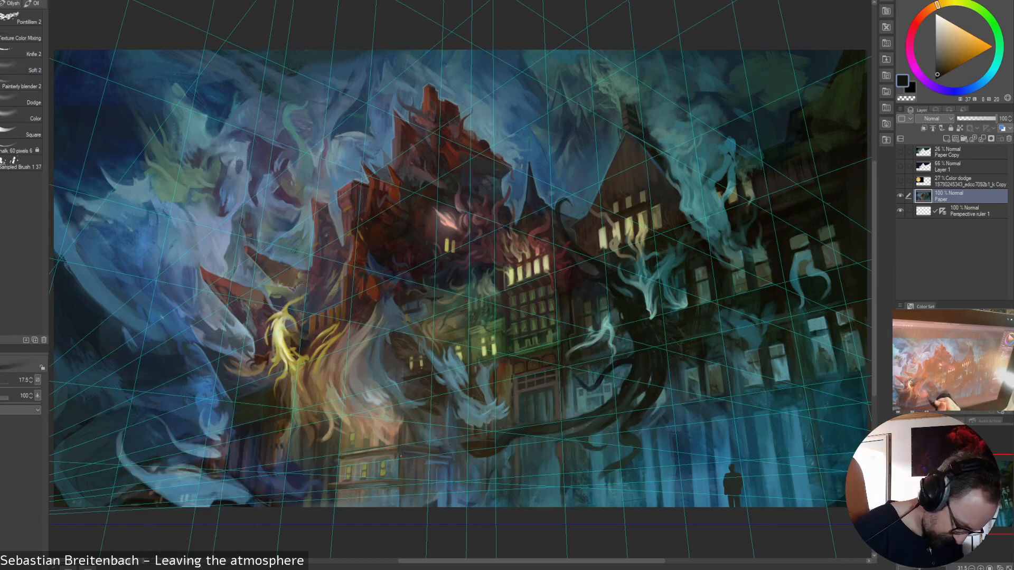
left_click(402, 458, "alt")
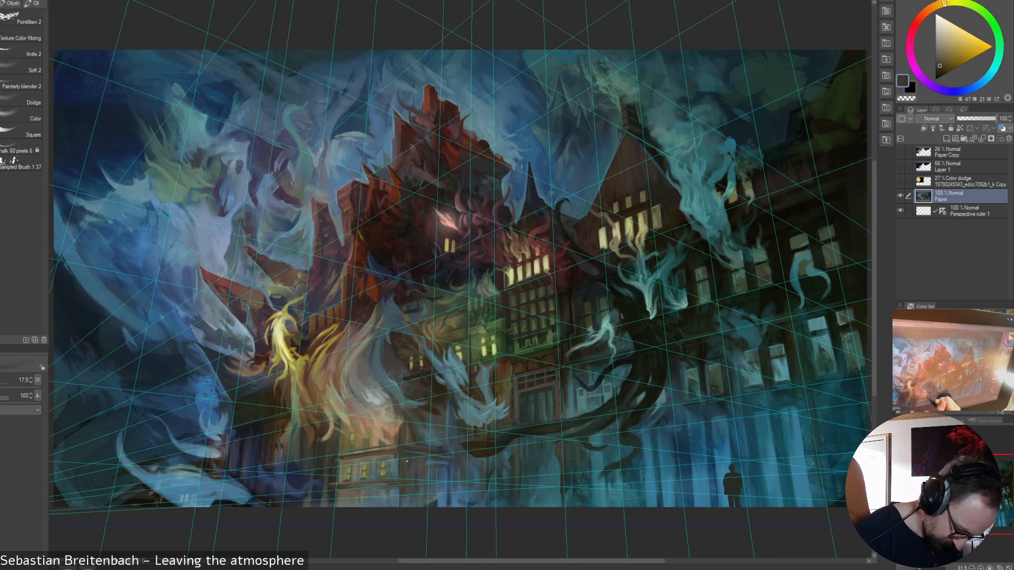
left_click(413, 458, "alt")
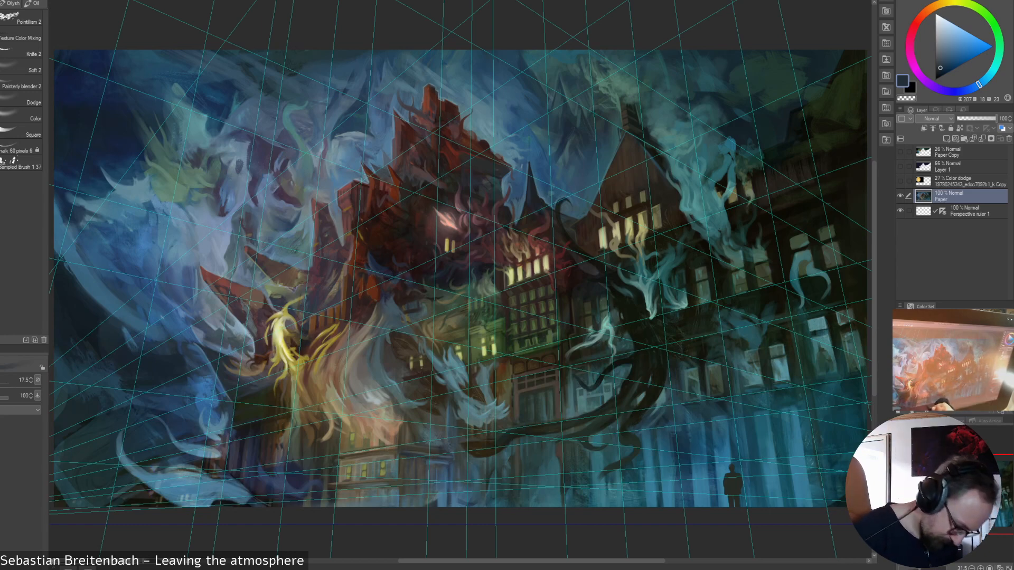
left_click(392, 487, "alt")
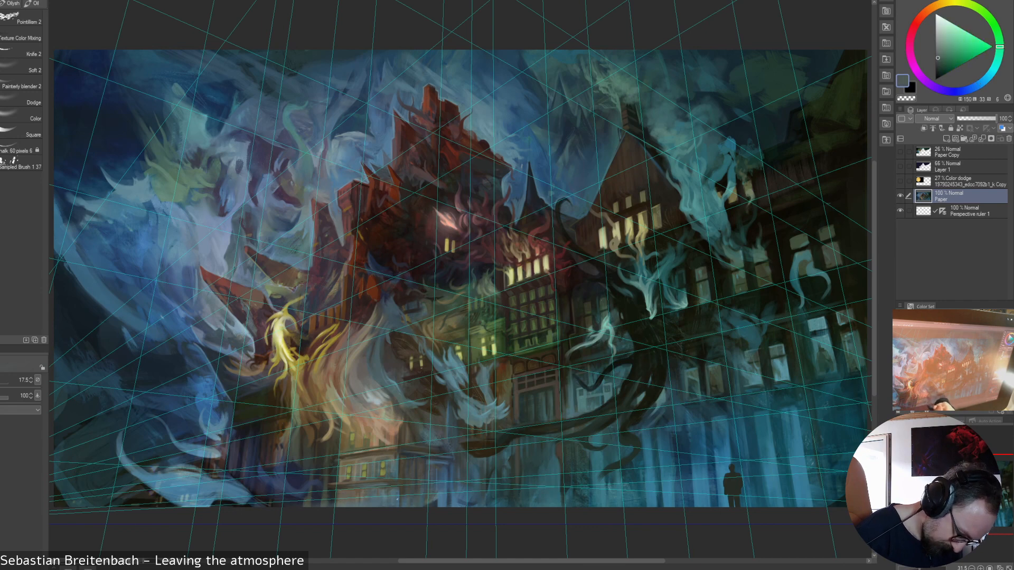
left_click(398, 499, "alt")
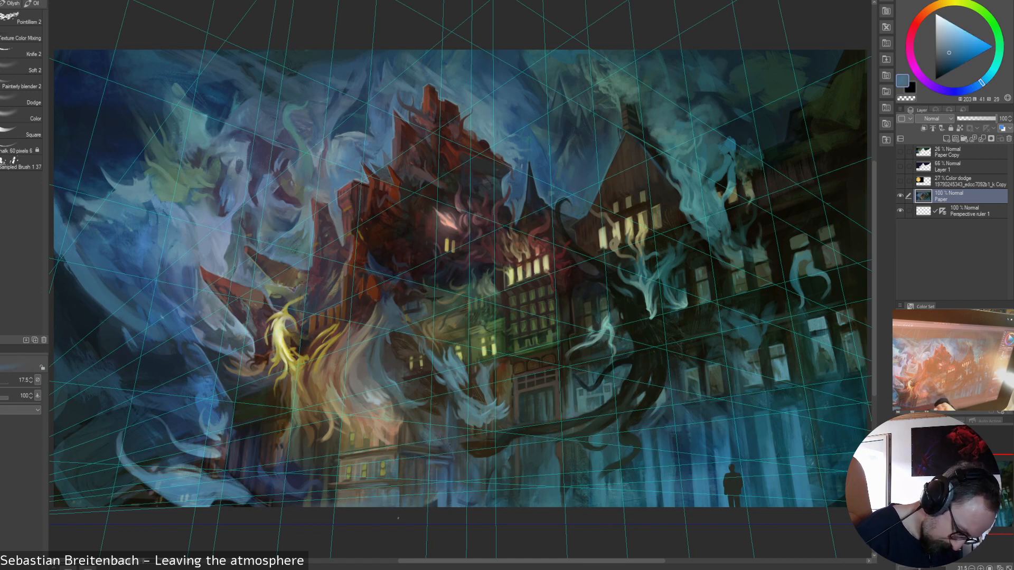
left_click(952, 49)
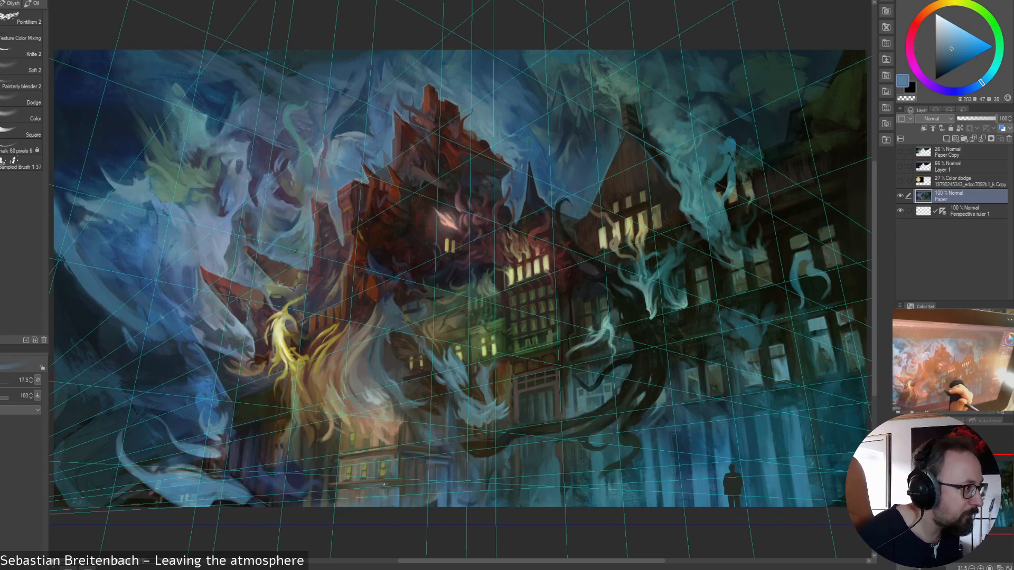
- Paint details along the base of the small lit-window building using dark green and olive tones sampled from it
left_click(352, 496, "alt")
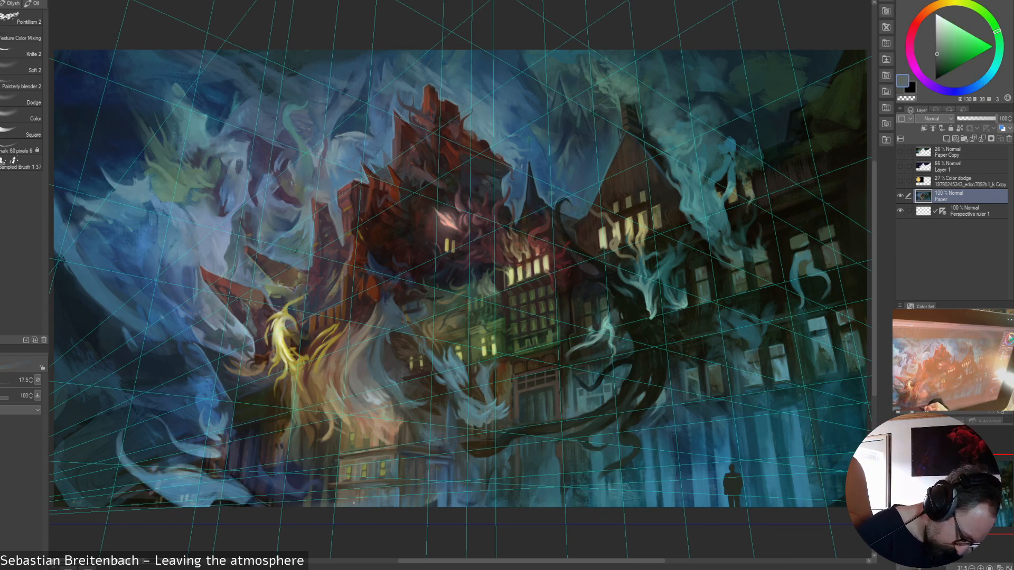
left_click(352, 502, "alt")
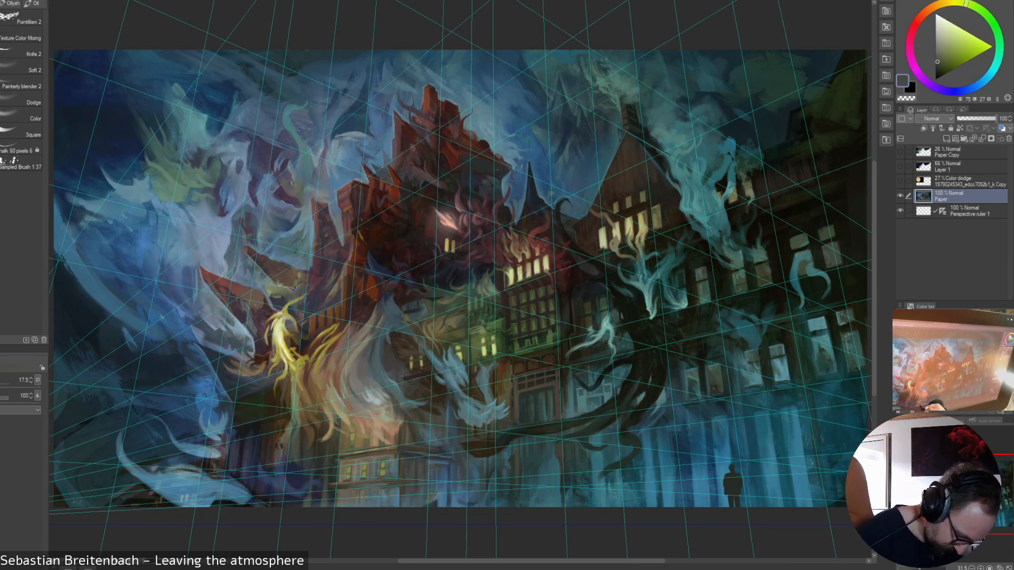
left_click(362, 495, "alt")
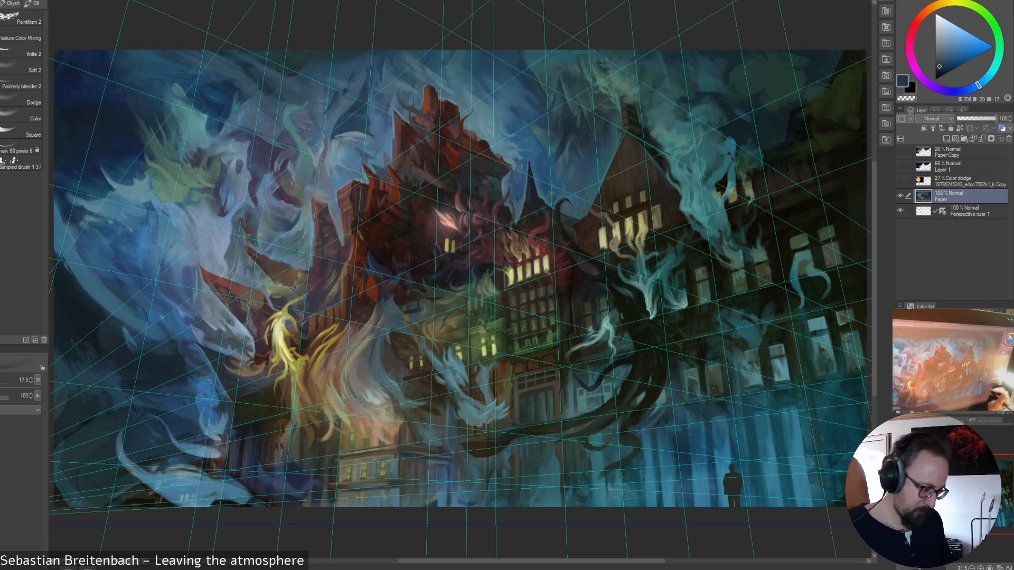
- Refine the corner and roof ledge of the small lit-window building with sampled dark and light brown tones
left_click(339, 463, "alt")
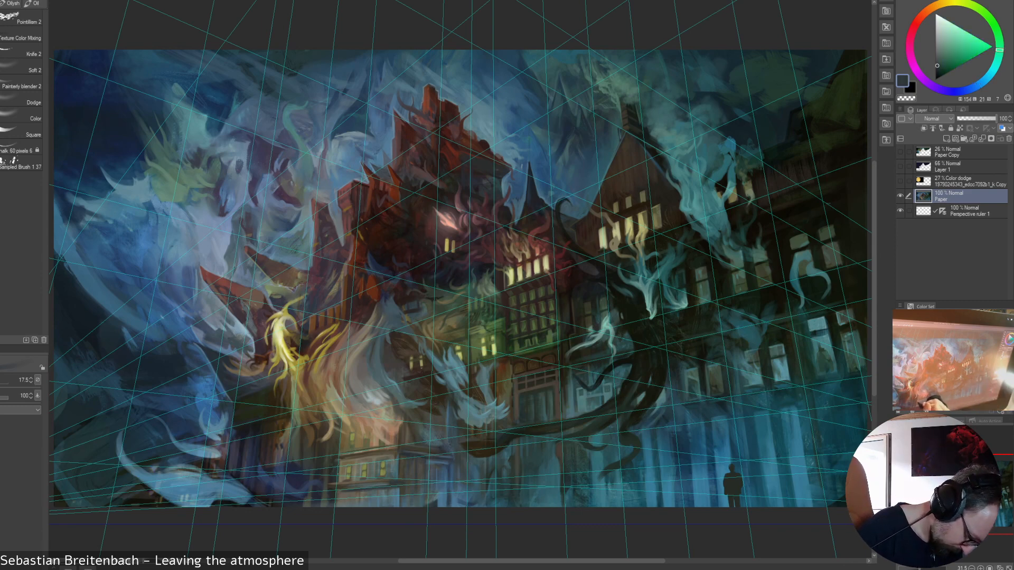
left_click(357, 453, "alt")
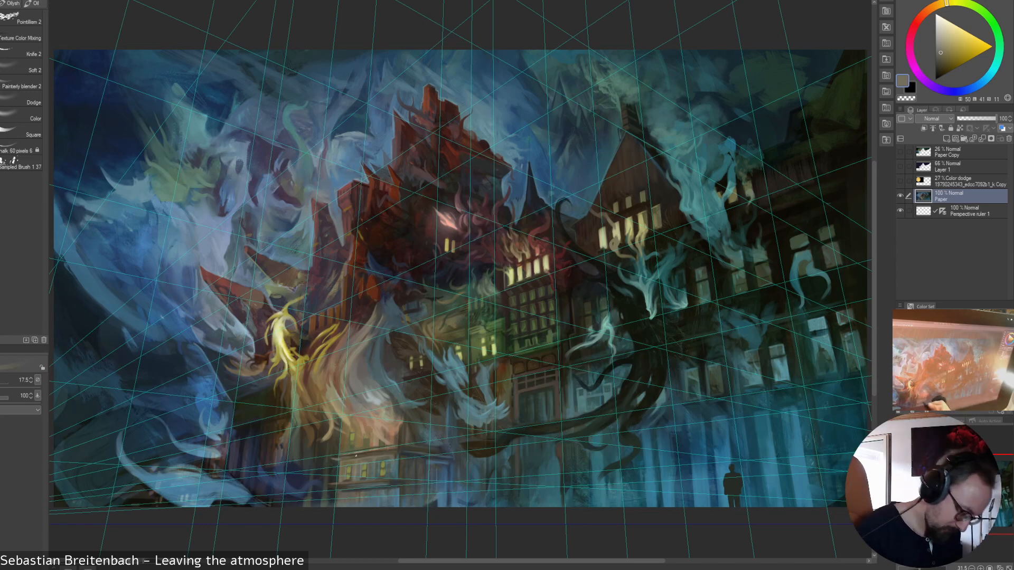
left_click(339, 456, "alt")
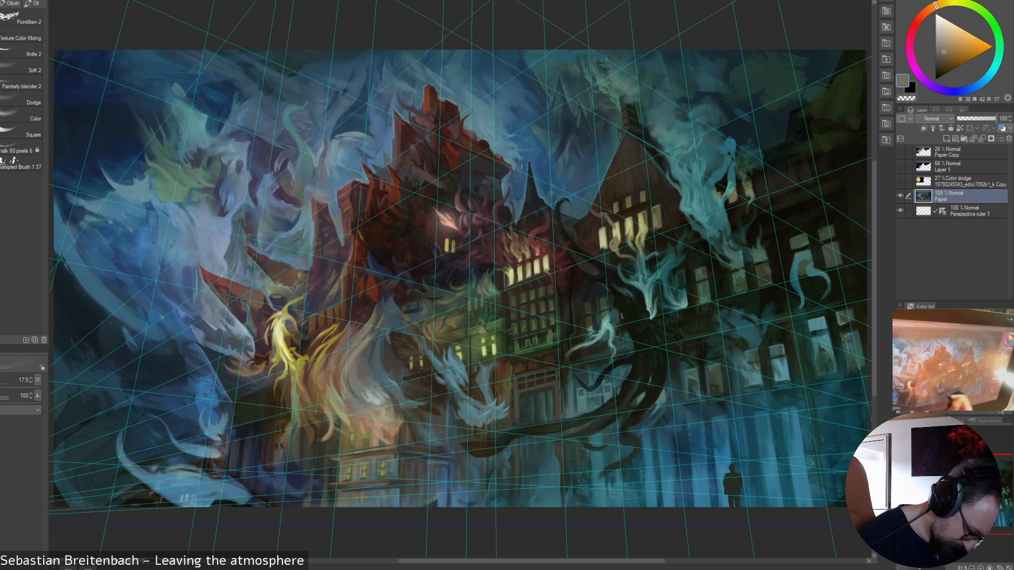
left_click(333, 453, "alt")
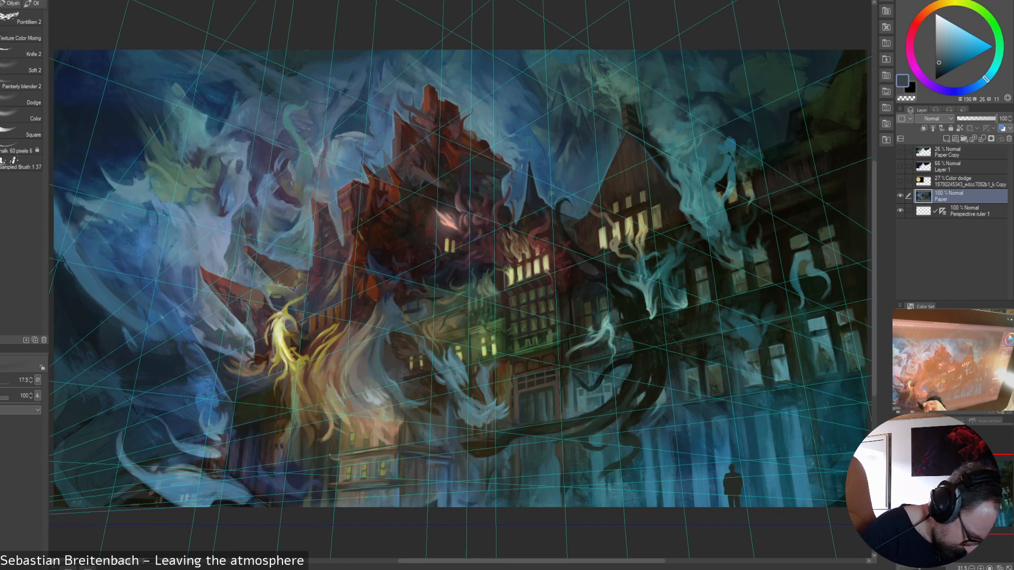
- Hide the Perspective ruler 1 layer and sample a muted olive tone from the small building's base
left_click(900, 211)
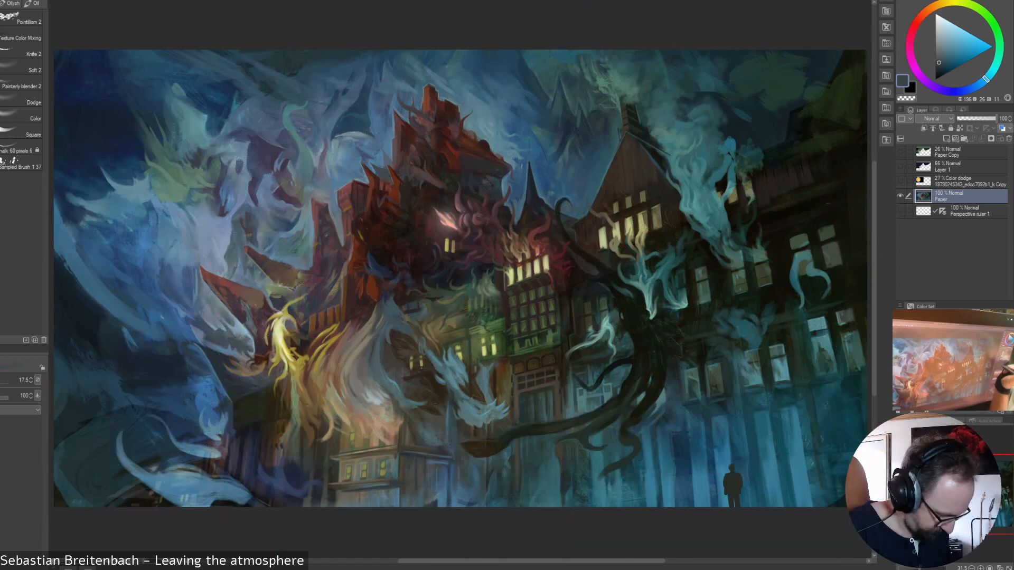
left_click(364, 501, "alt")
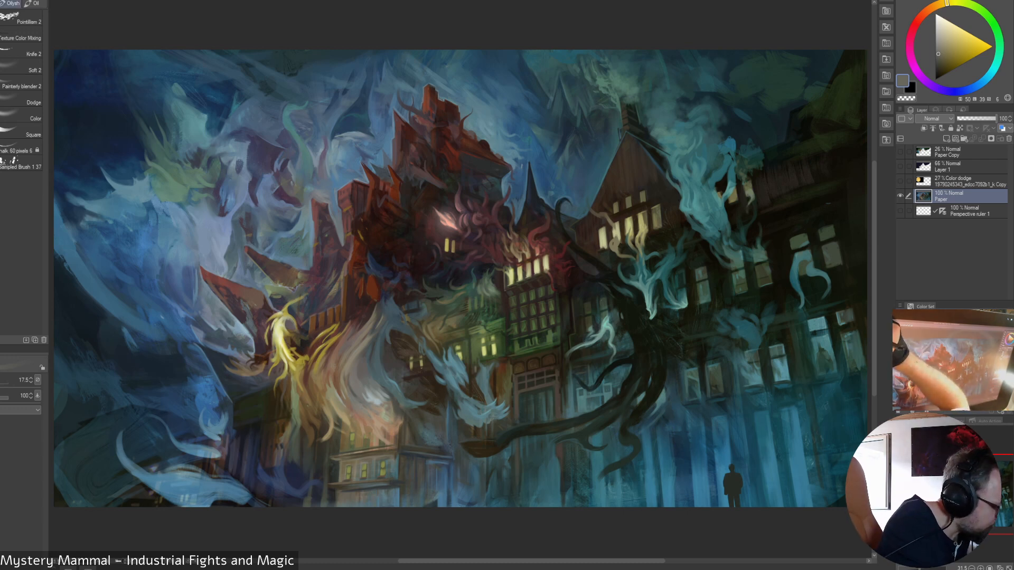
- Select the Abstract texture brush from the Oilysh group and sample a dark blue tone beside the small lit-window building's base
left_click(12, 4)
left_click(23, 38)
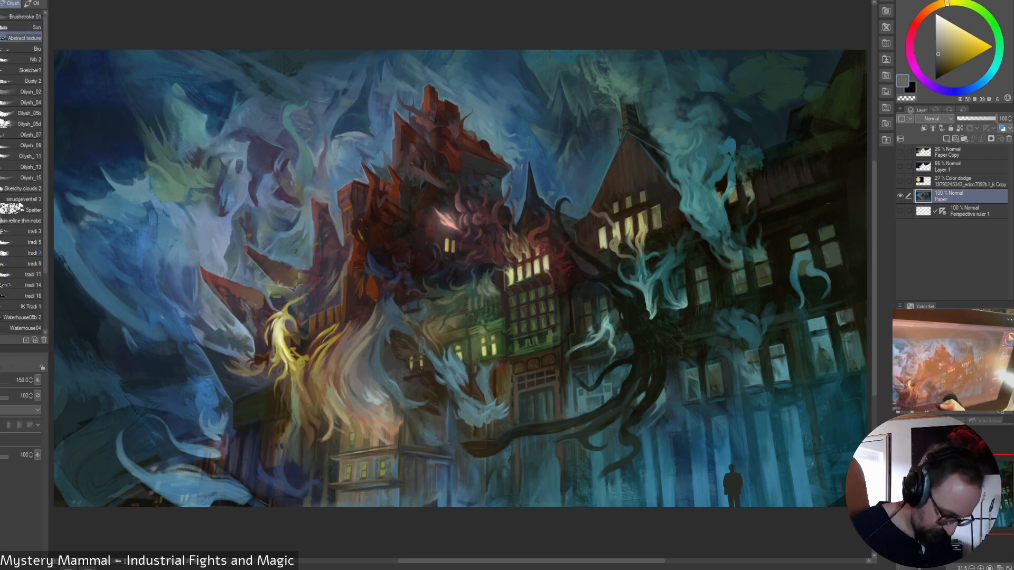
left_click(429, 491, "alt")
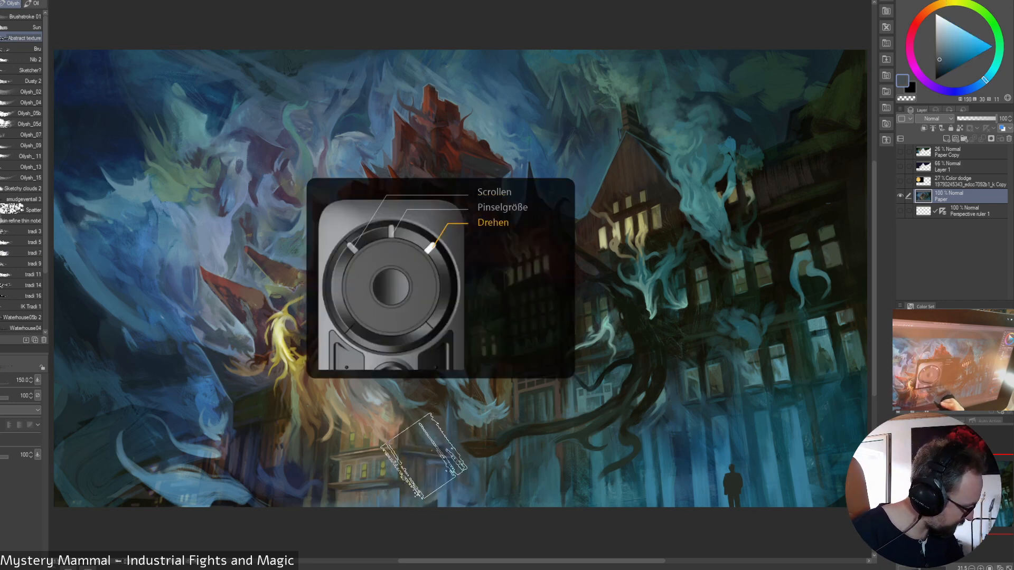
- Rotate the canvas through several angles and restore its upright full view, and select the Spatter brush
key("minus")
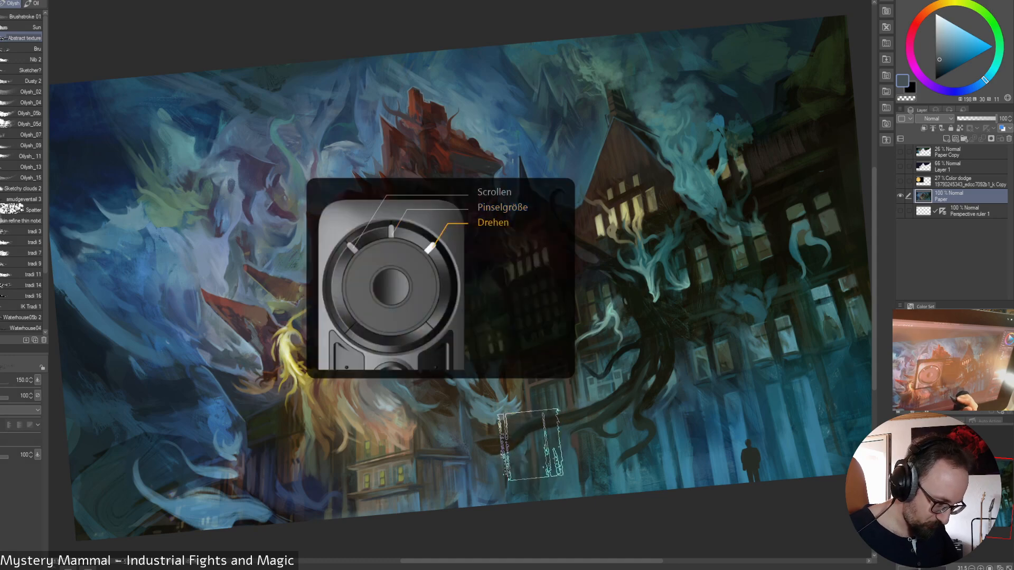
key("minus")
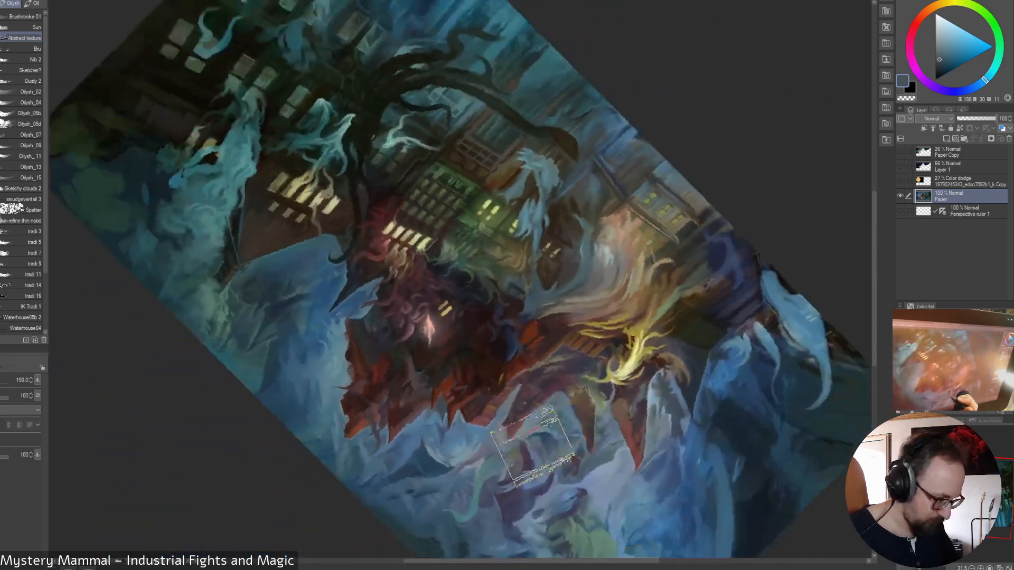
key("minus")
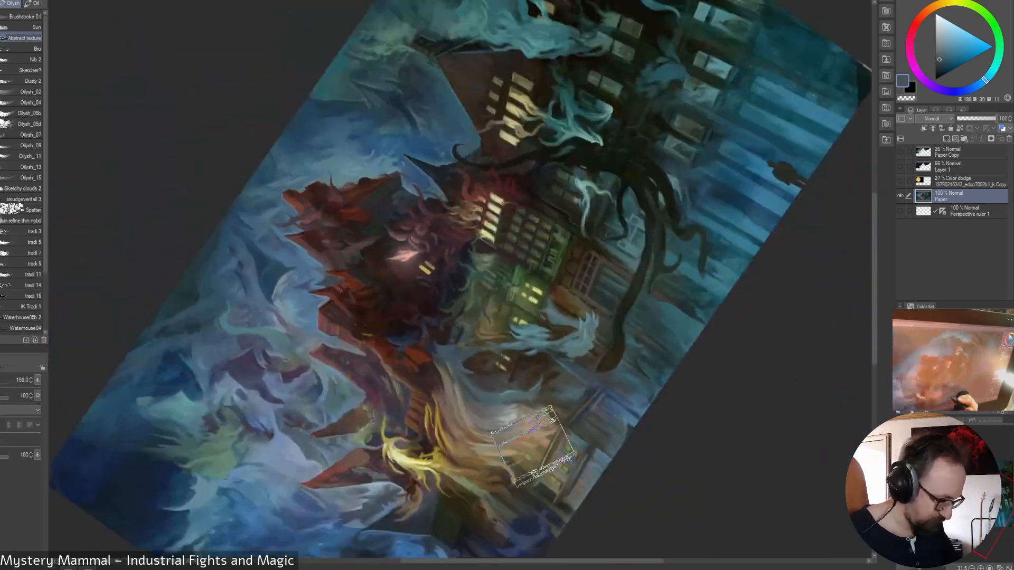
key("minus")
key("minus")
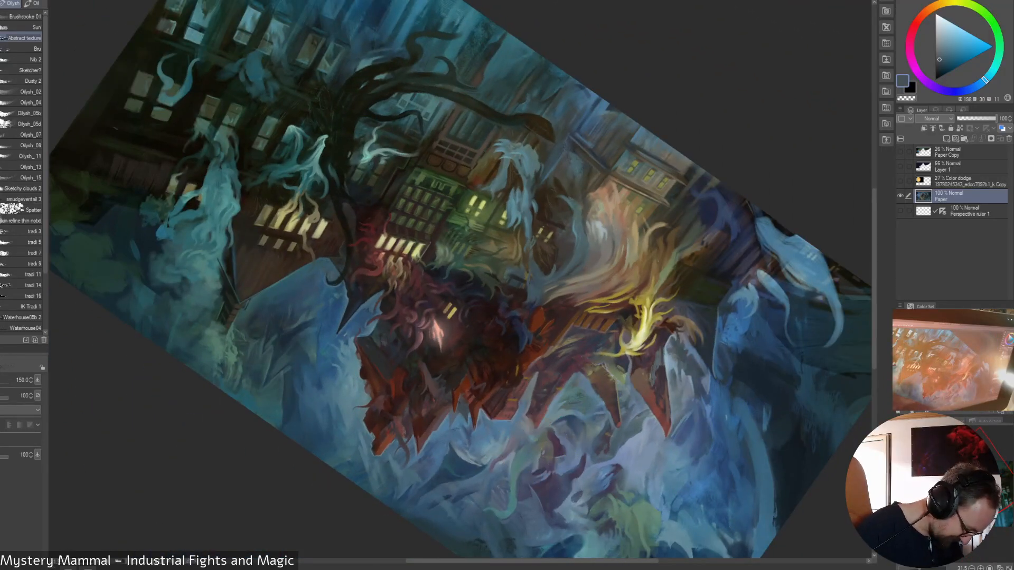
key("ctrl+0")
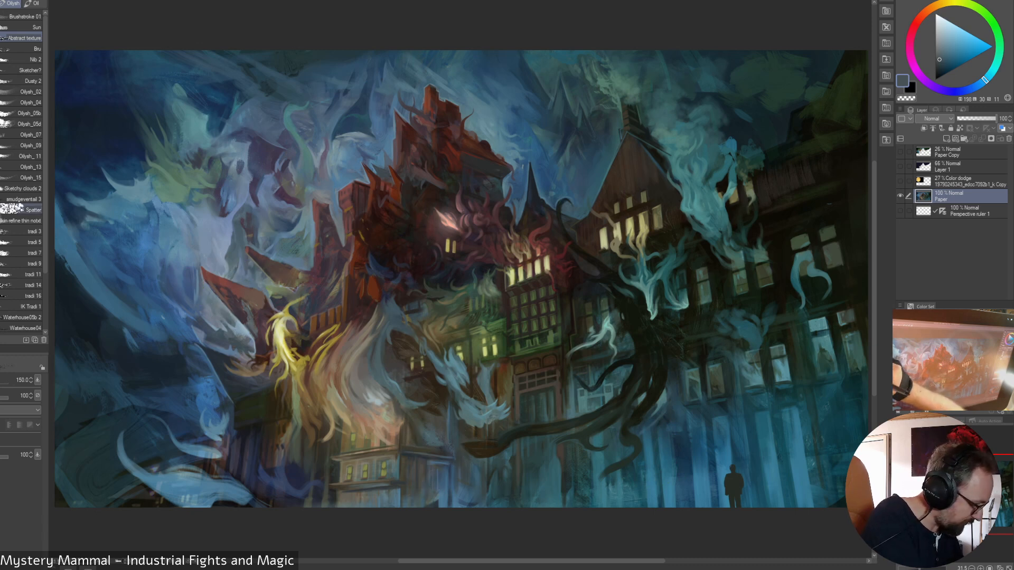
left_click(24, 210)
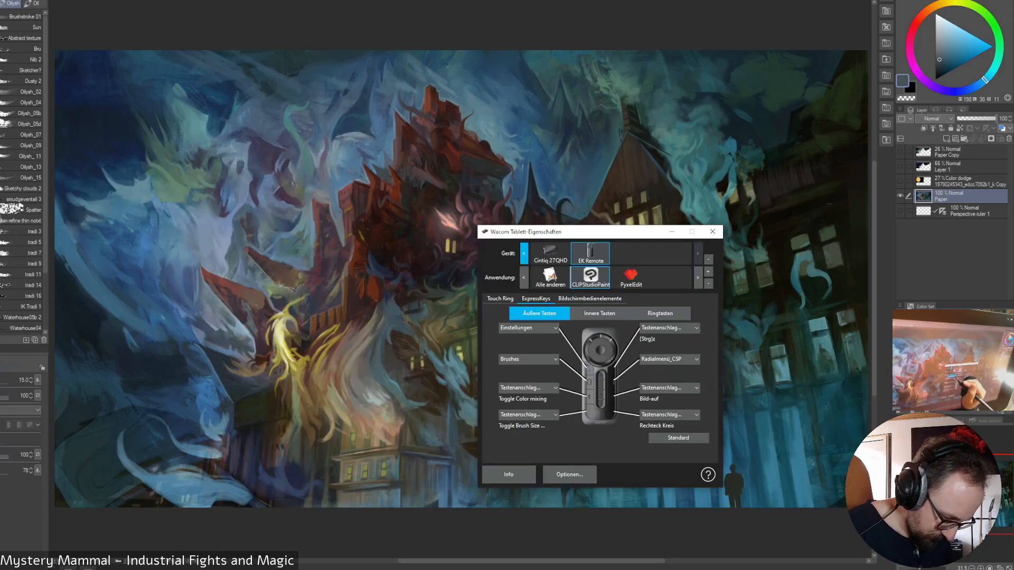
- Review the EK Remote Touch Ring's Pinselgröße keystroke definition in the Wacom tablet properties and close the window
left_click(499, 298)
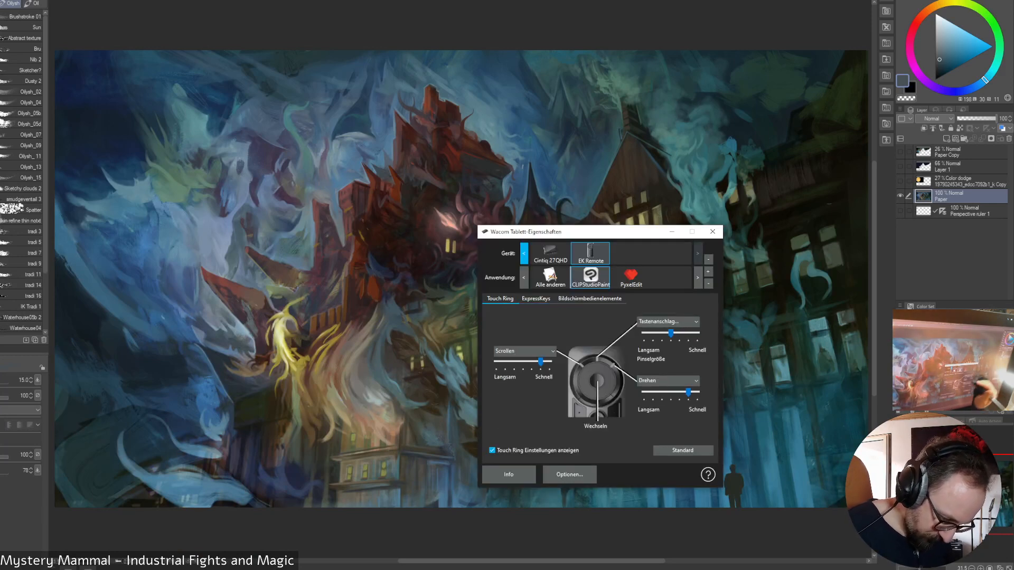
left_click(668, 322)
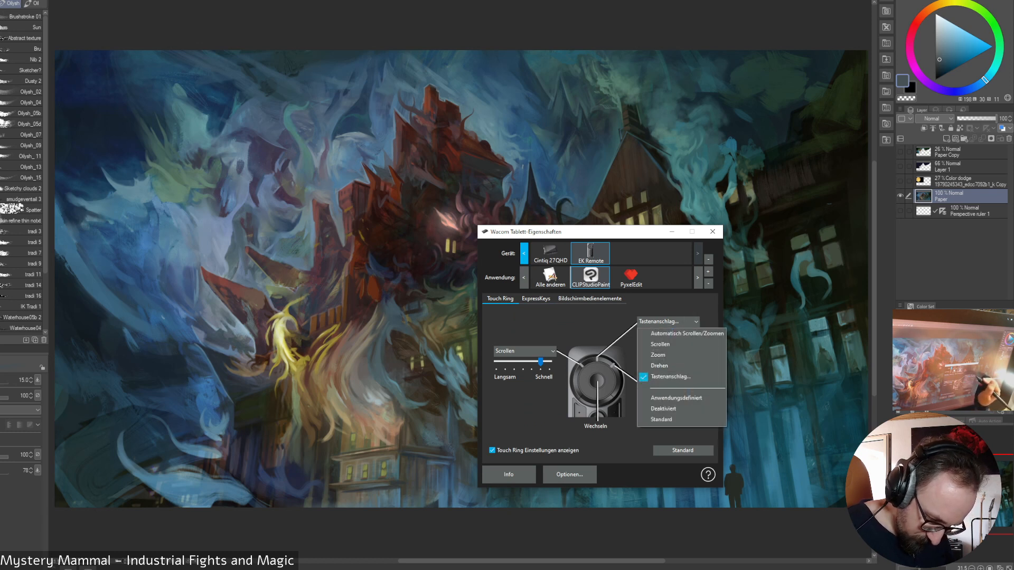
left_click(680, 377)
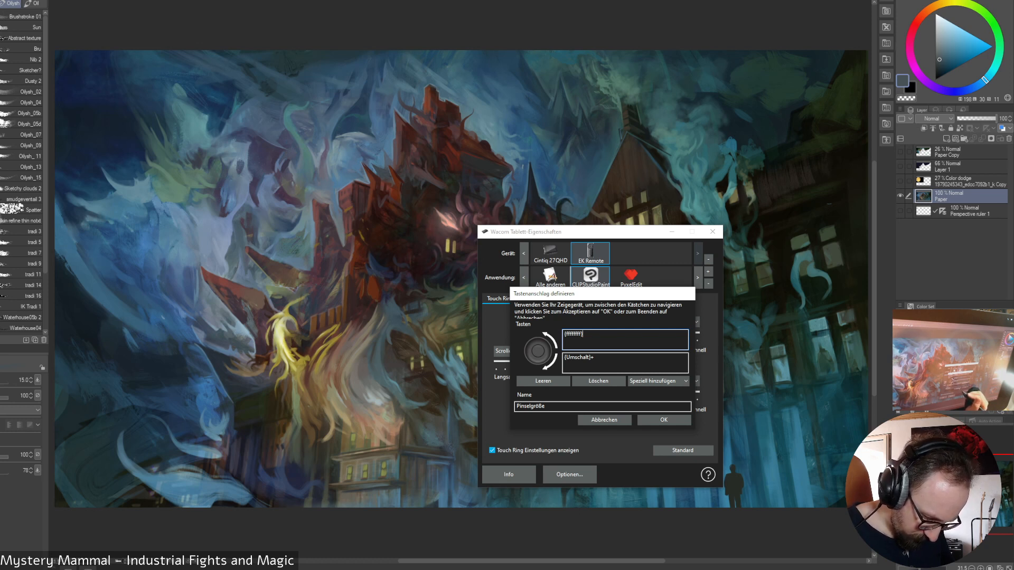
left_click(664, 420)
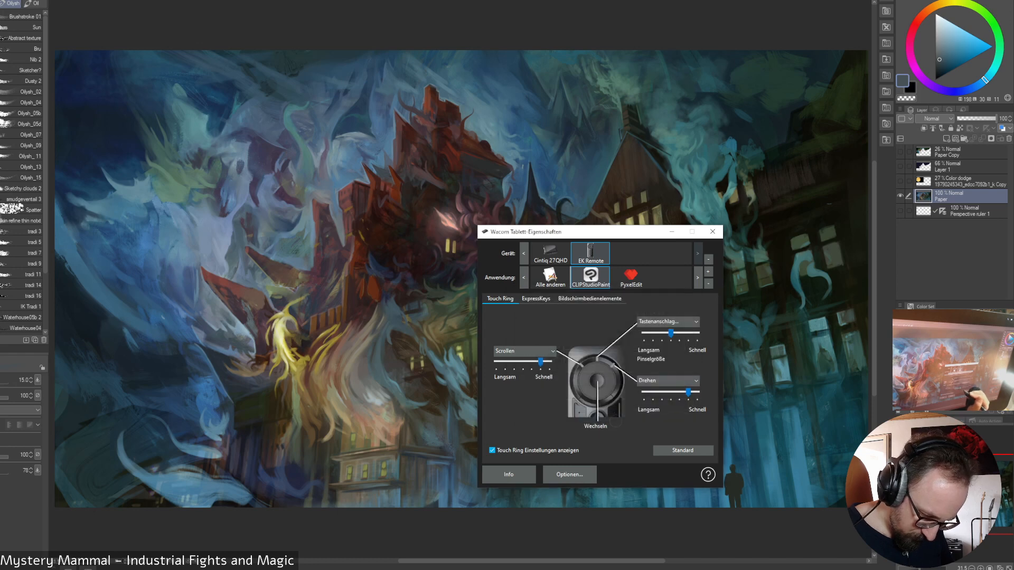
left_click(711, 232)
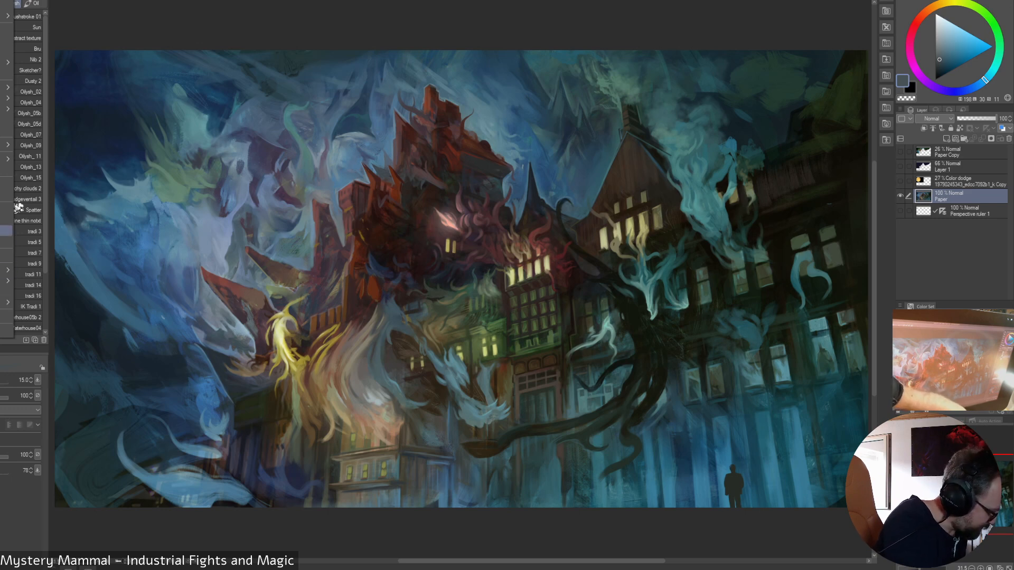
- Look through the Tools category of the Shortcut Settings, including the Brush group, for brush size shortcuts
key("ctrl+shift+alt+k")
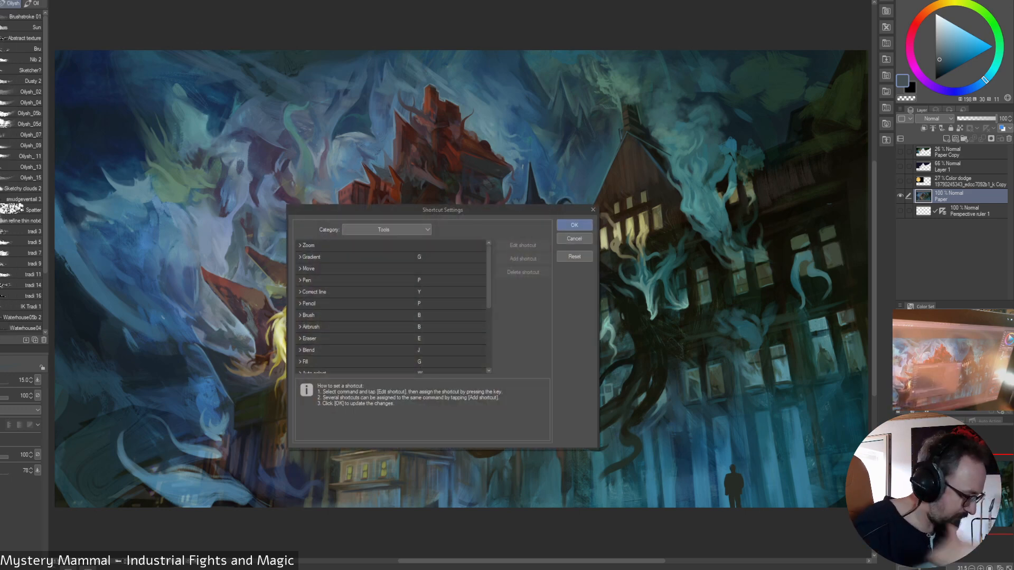
left_click(387, 230)
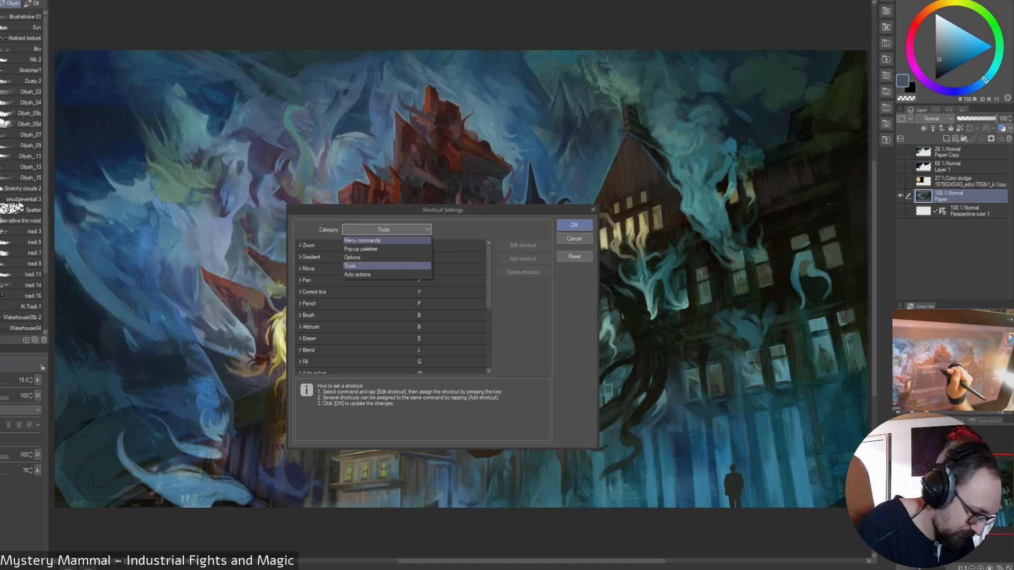
left_click(364, 266)
left_click_drag(489, 286, 489, 295)
scroll(391, 307, "up", 1)
left_click(299, 302)
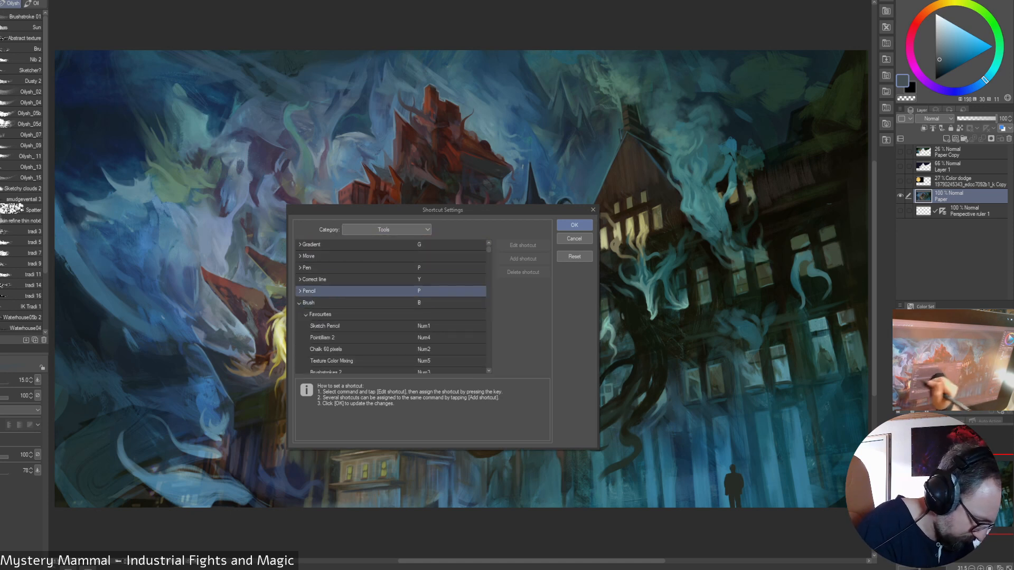
scroll(391, 307, "down", 10)
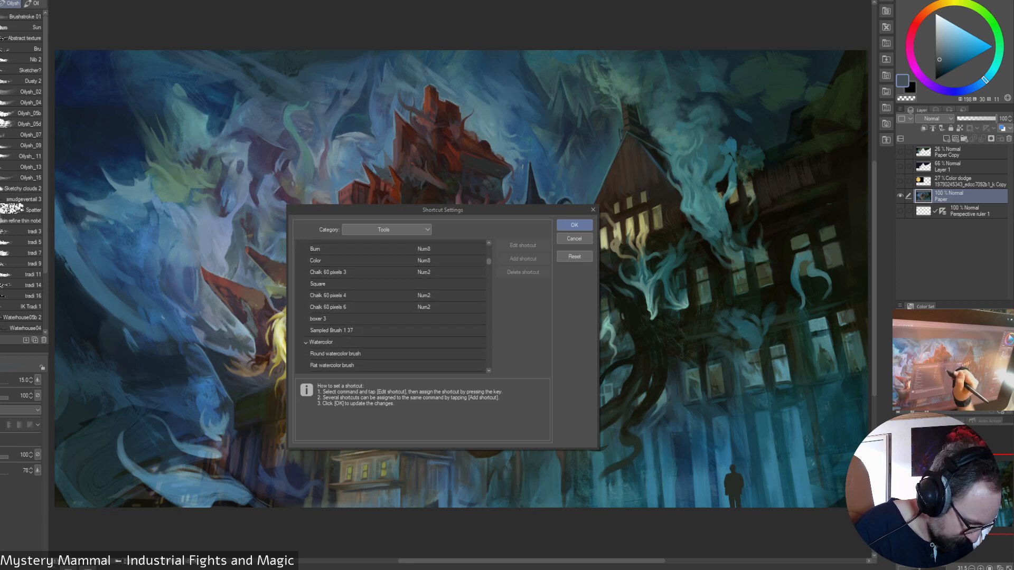
scroll(391, 306, "up", 10)
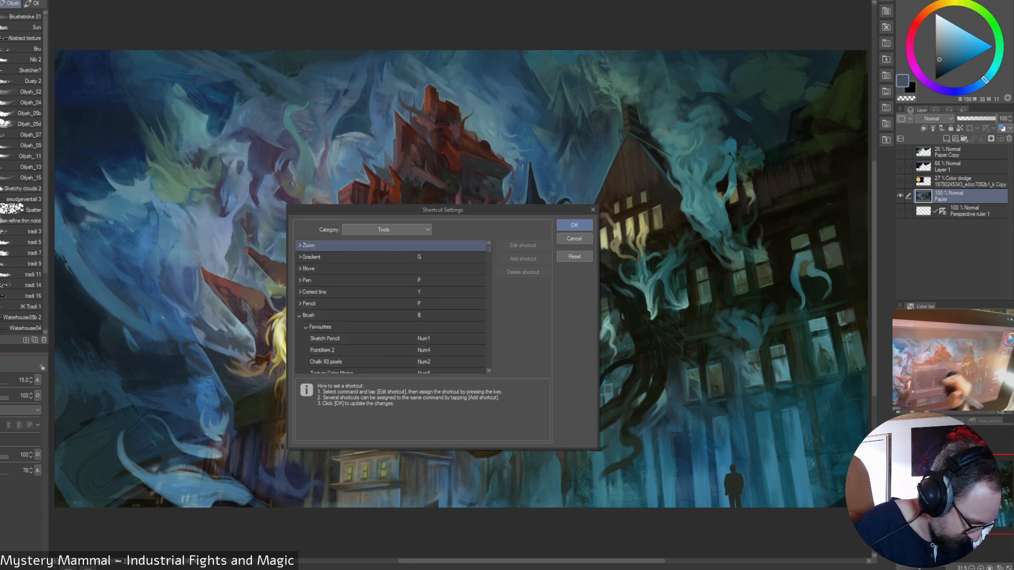
left_click(359, 303)
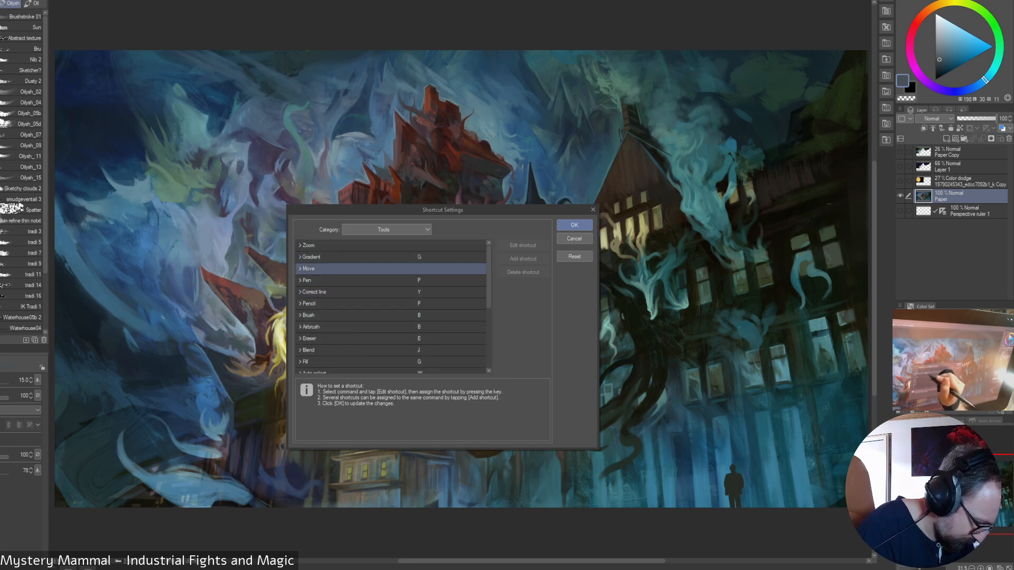
scroll(391, 306, "down", 5)
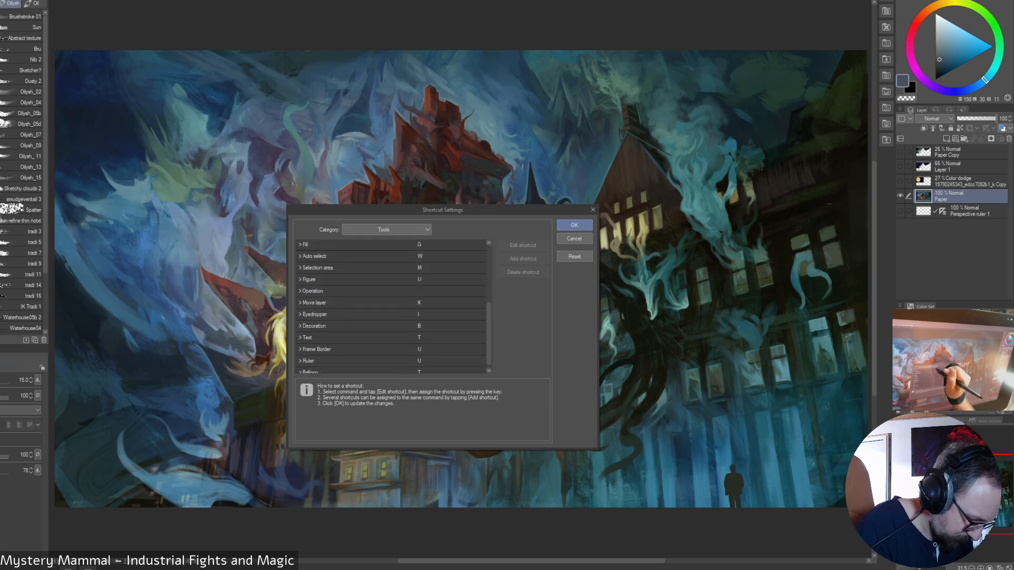
- Examine the shortcuts assigned to the View entries in the Menu commands category
left_click(387, 230)
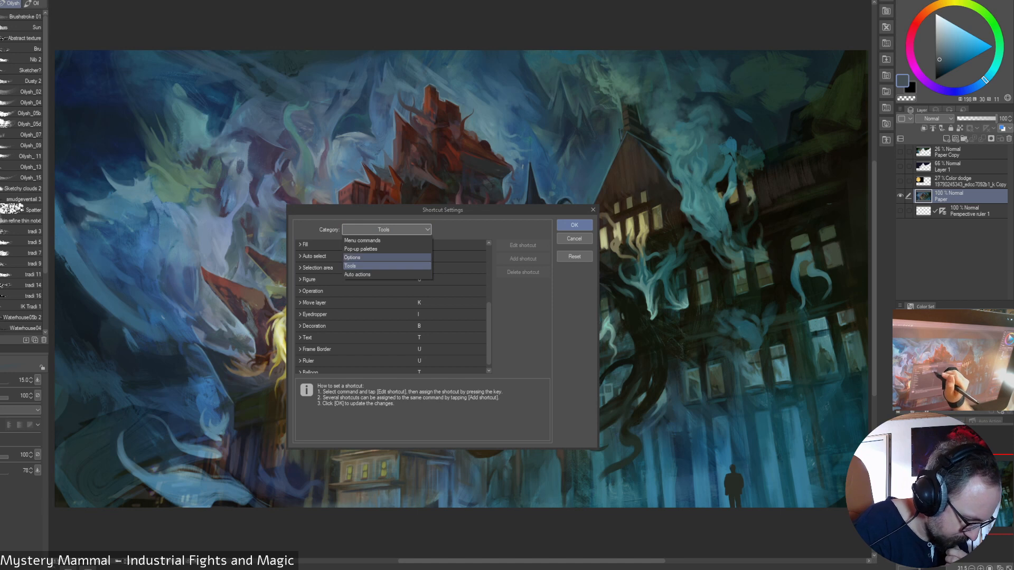
left_click(362, 241)
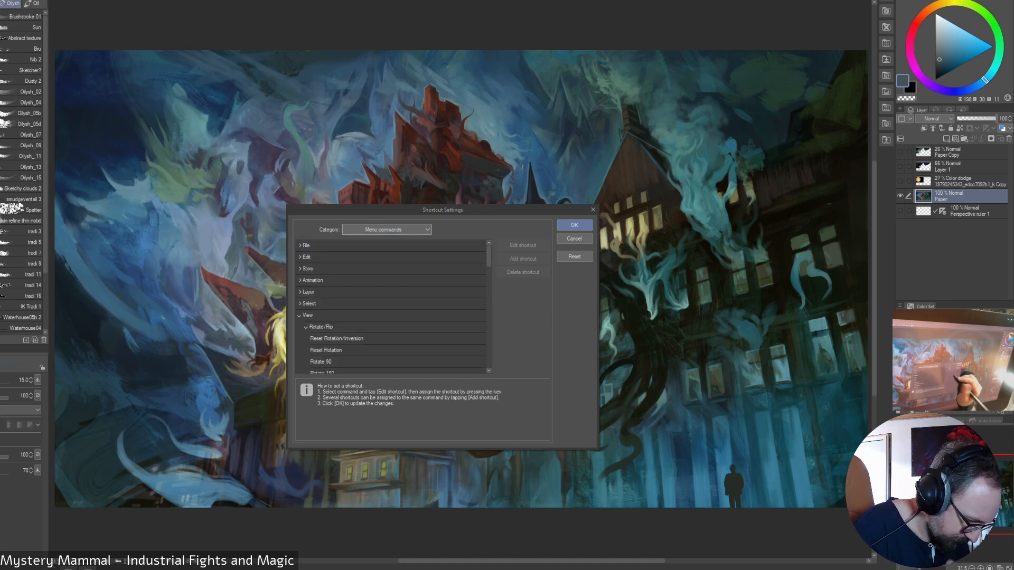
scroll(391, 306, "down", 5)
scroll(391, 306, "down", 10)
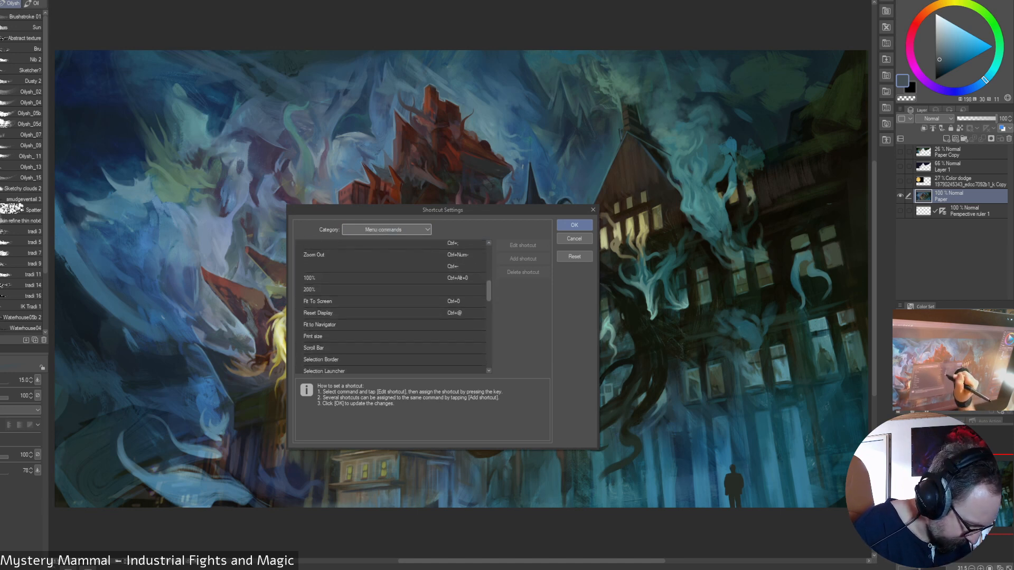
scroll(394, 306, "down", 8)
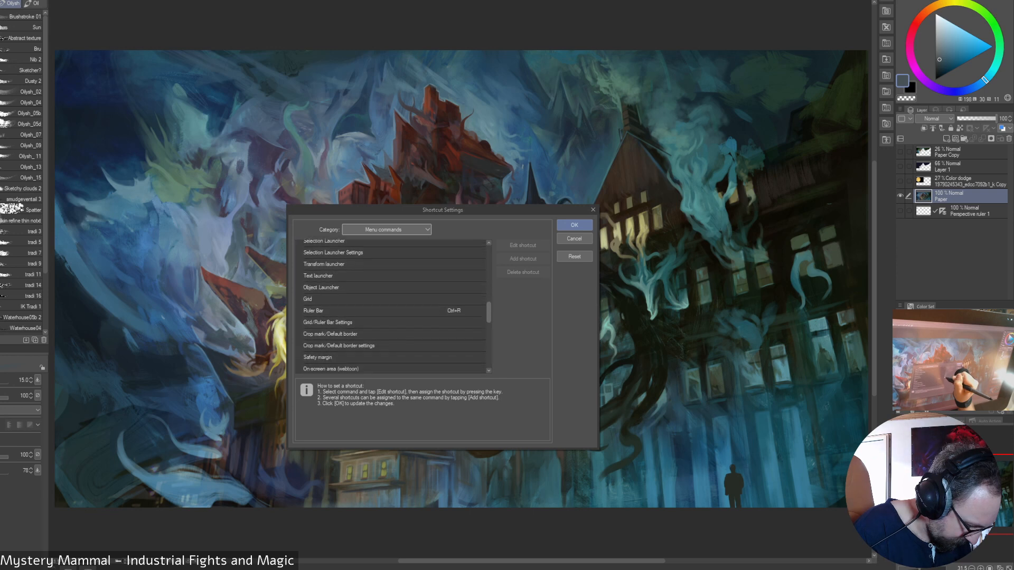
scroll(391, 306, "down", 8)
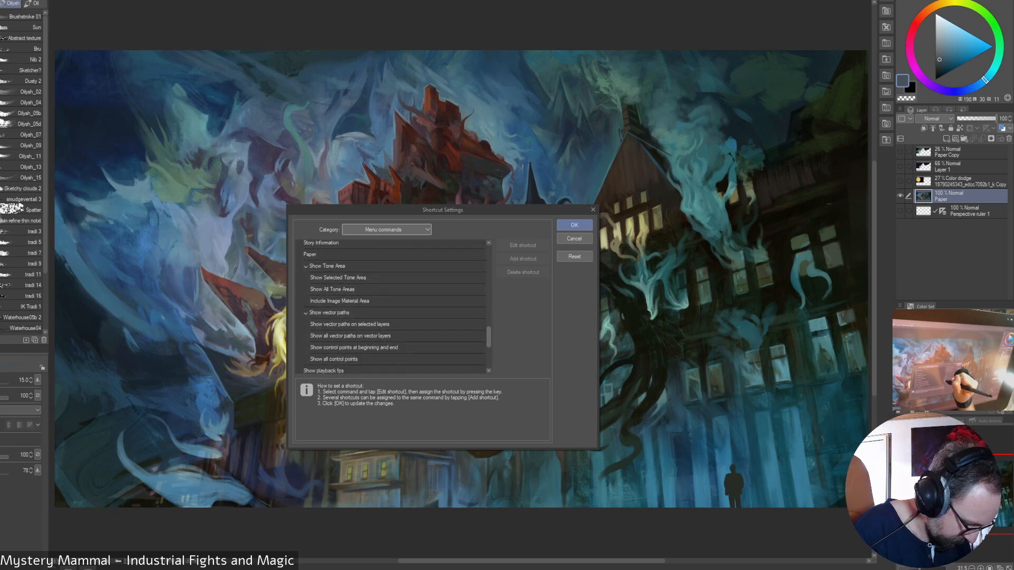
scroll(394, 306, "up", 1)
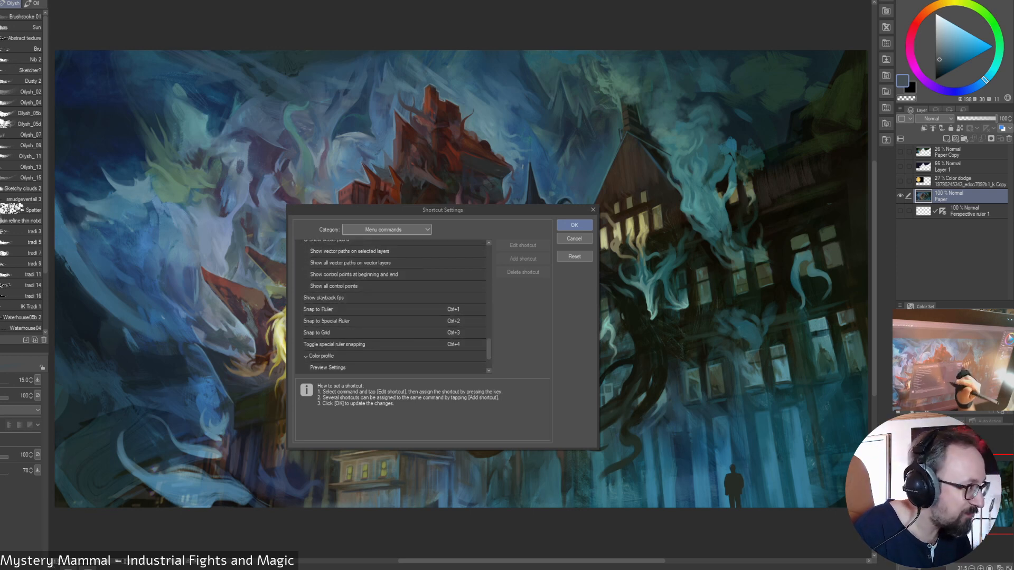
scroll(393, 307, "down", 4)
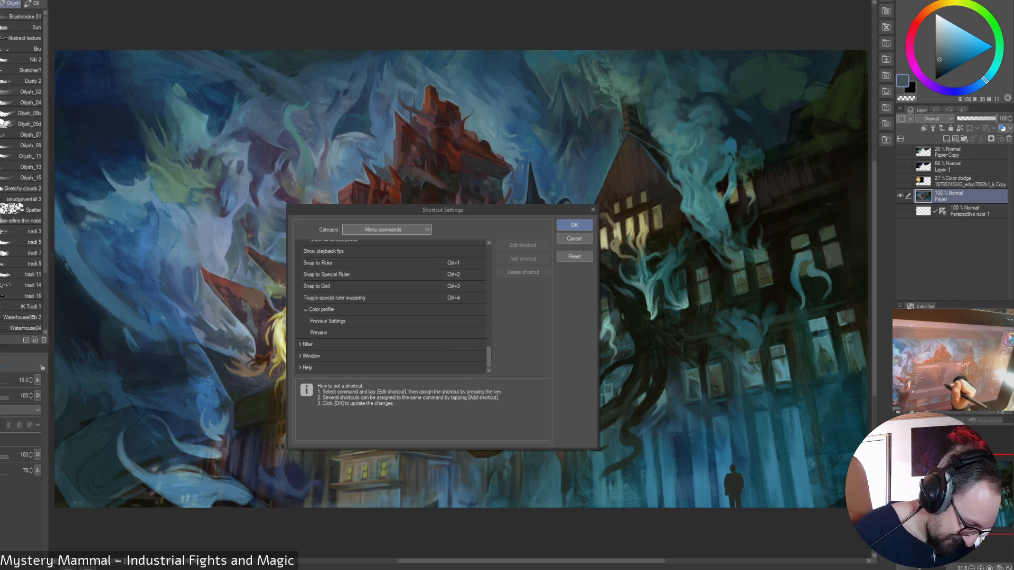
scroll(392, 307, "up", 20)
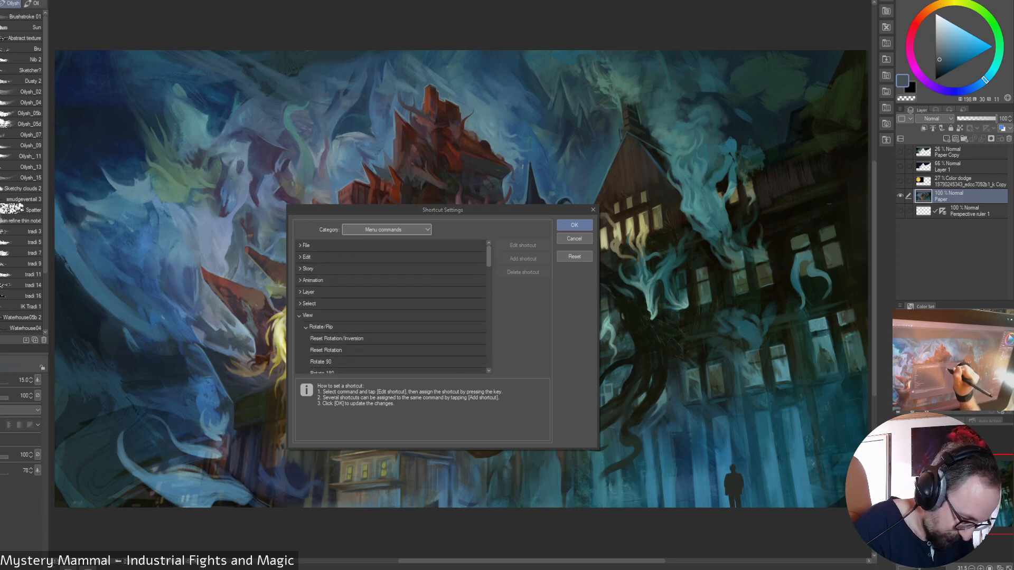
scroll(394, 307, "up", 5)
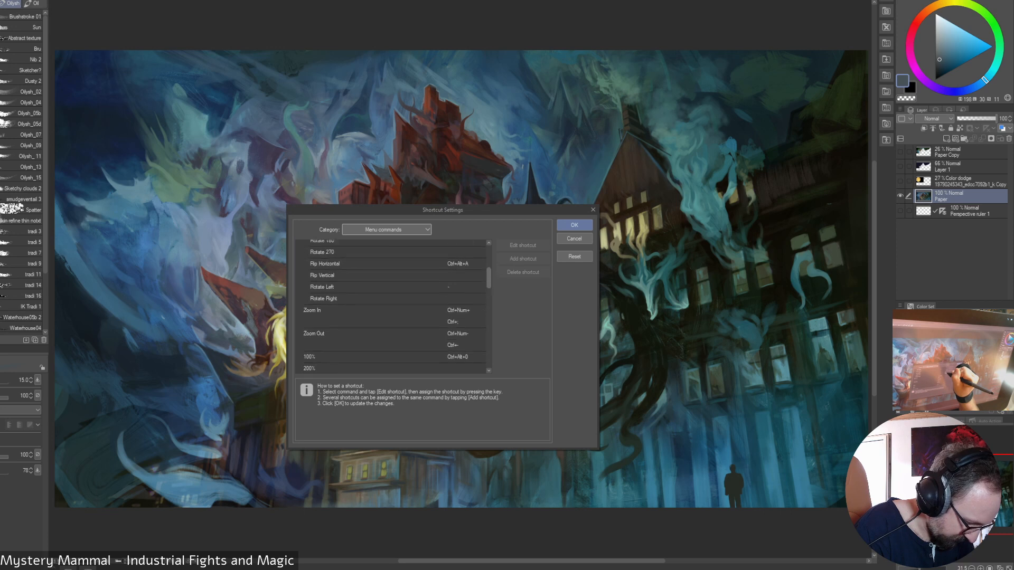
left_click_drag(489, 261, 488, 257)
- Inspect the Increase brush size and Reduce brush size shortcuts in the Options category
left_click(398, 231)
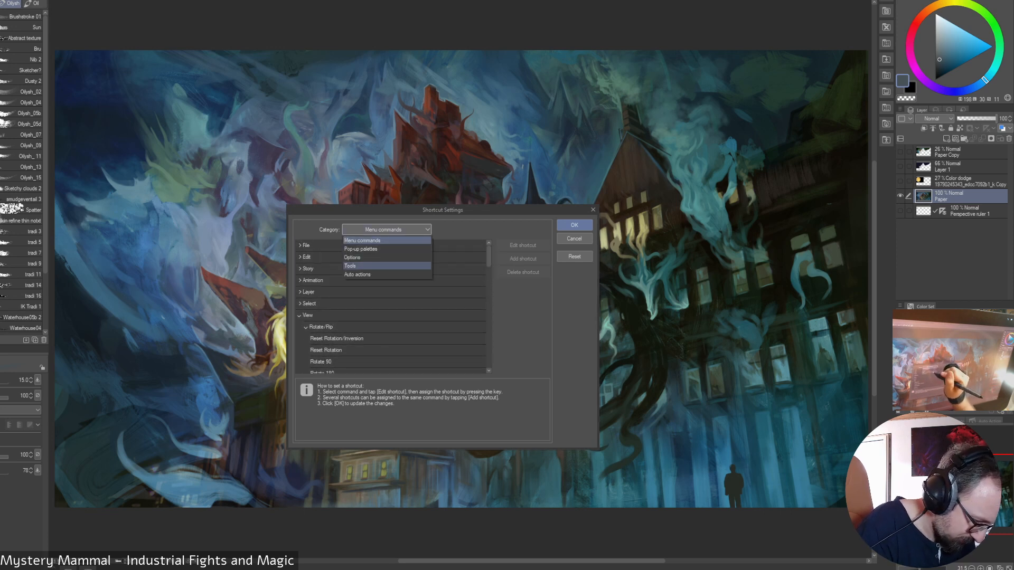
left_click(352, 257)
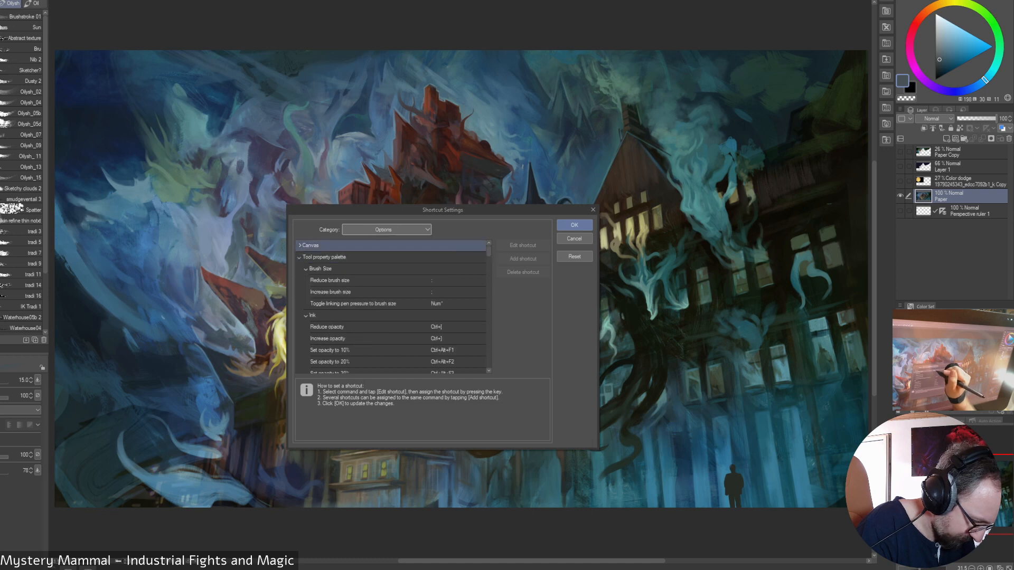
left_click(330, 292)
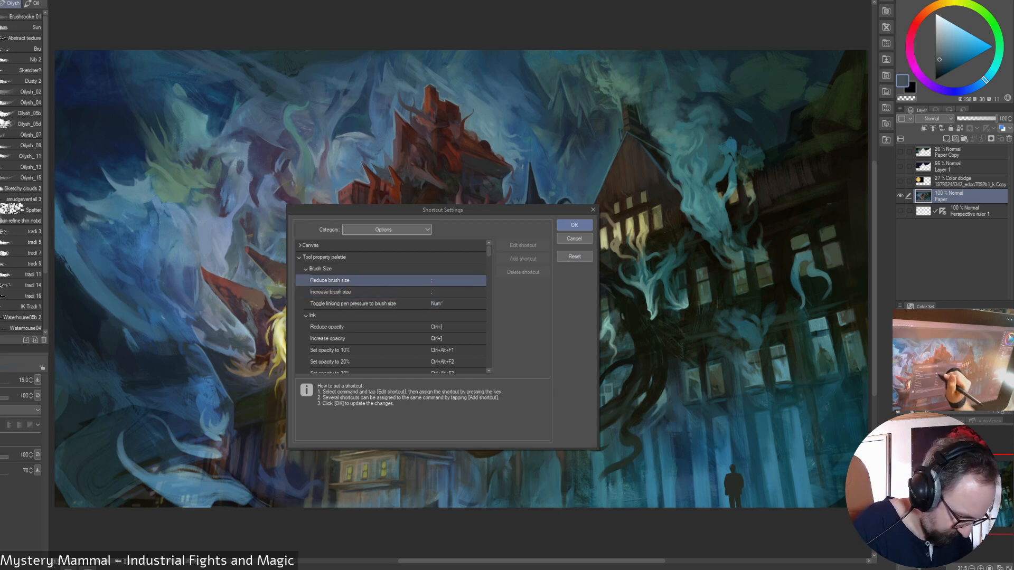
left_click(330, 280)
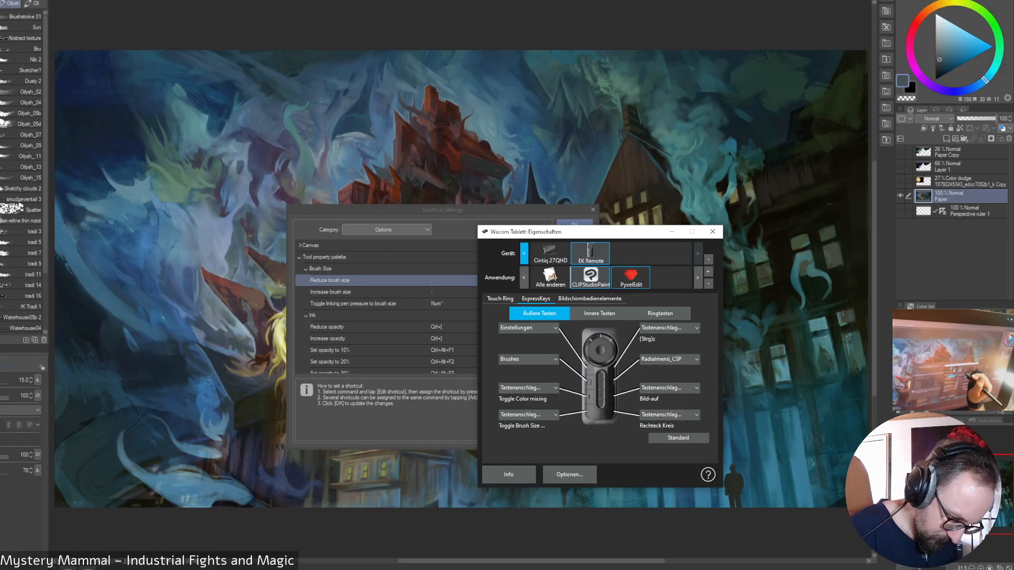
- Open the Touch Ring's Pinselgröße keystroke definition for the EK Remote and clear its first keystroke
left_click(500, 299)
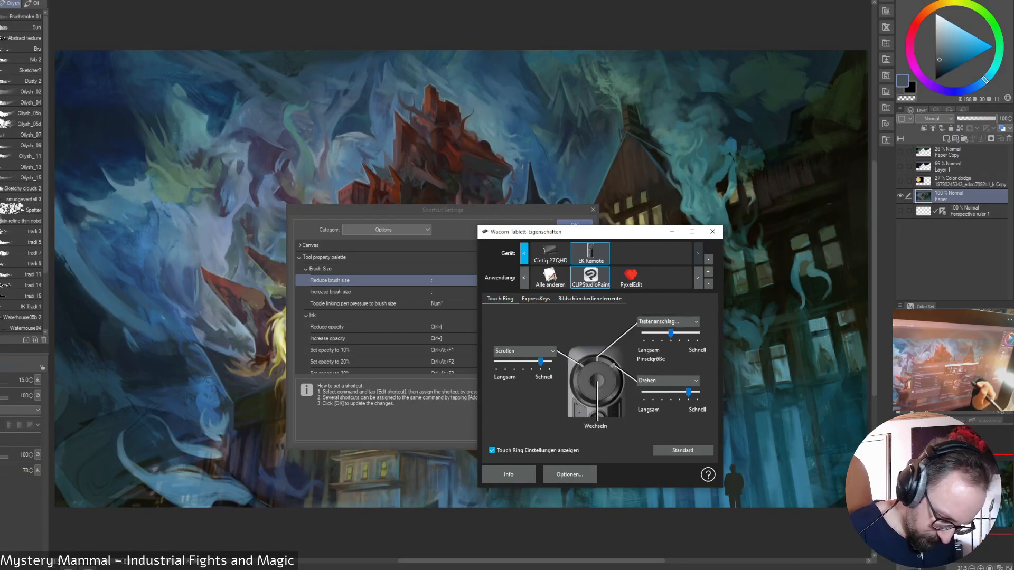
left_click(668, 322)
left_click(682, 376)
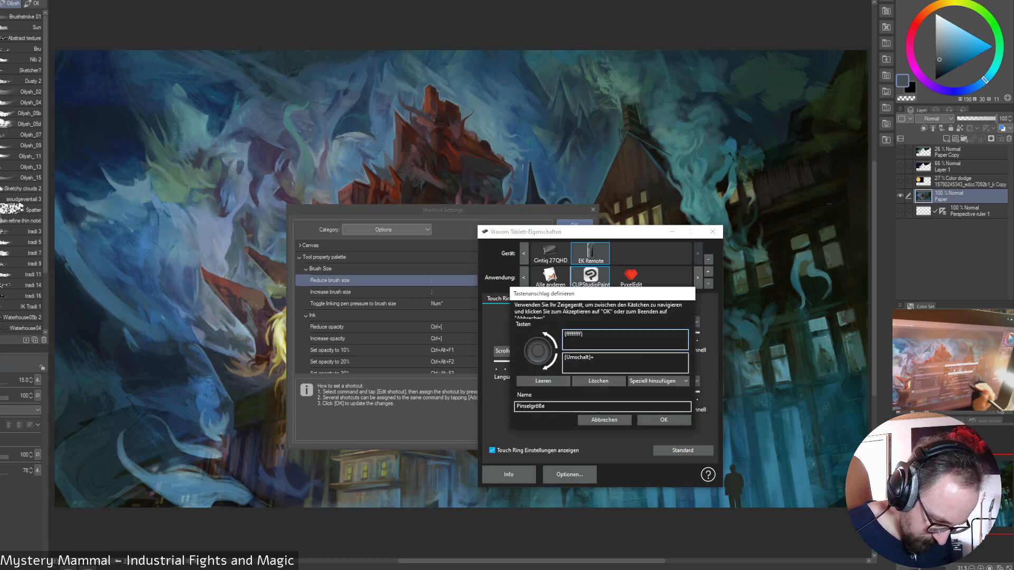
left_click(598, 338)
left_click(543, 381)
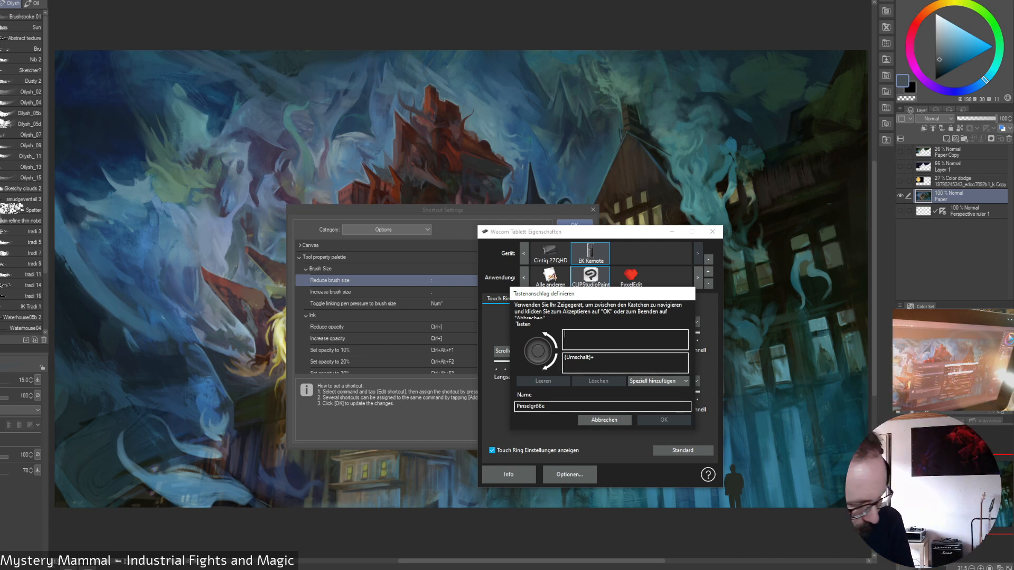
type("[")
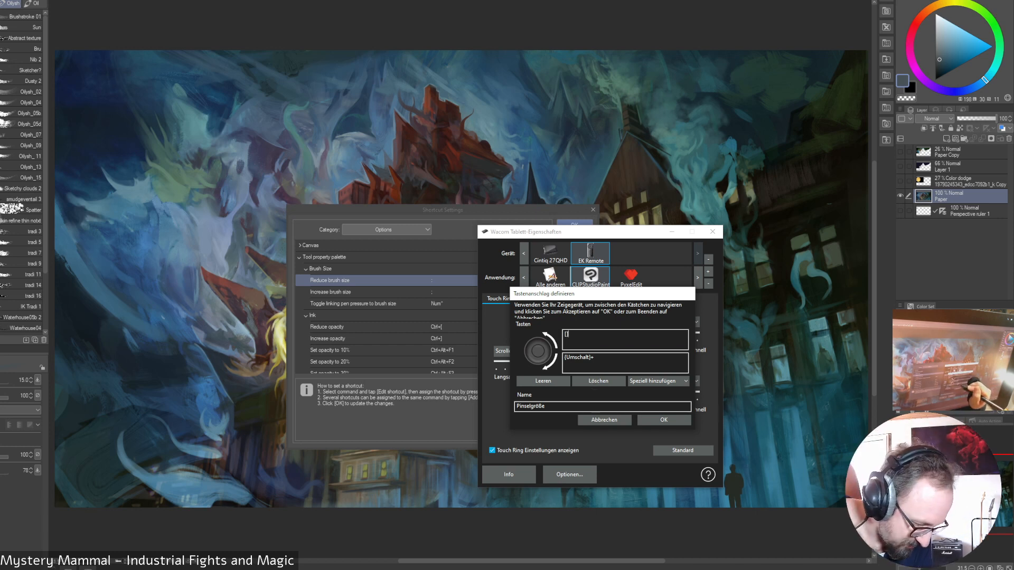
left_click(598, 380)
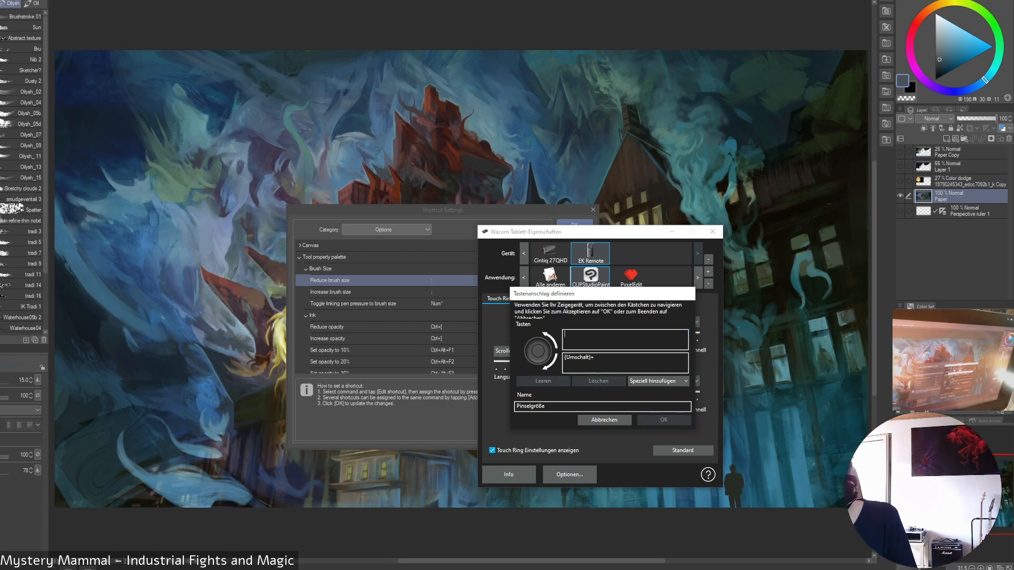
type("[")
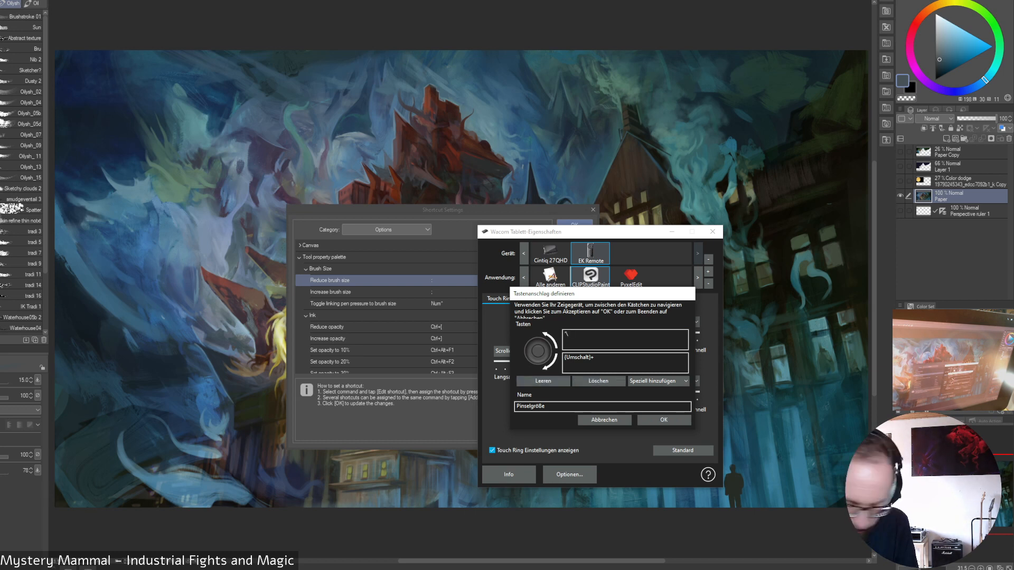
left_click(600, 380)
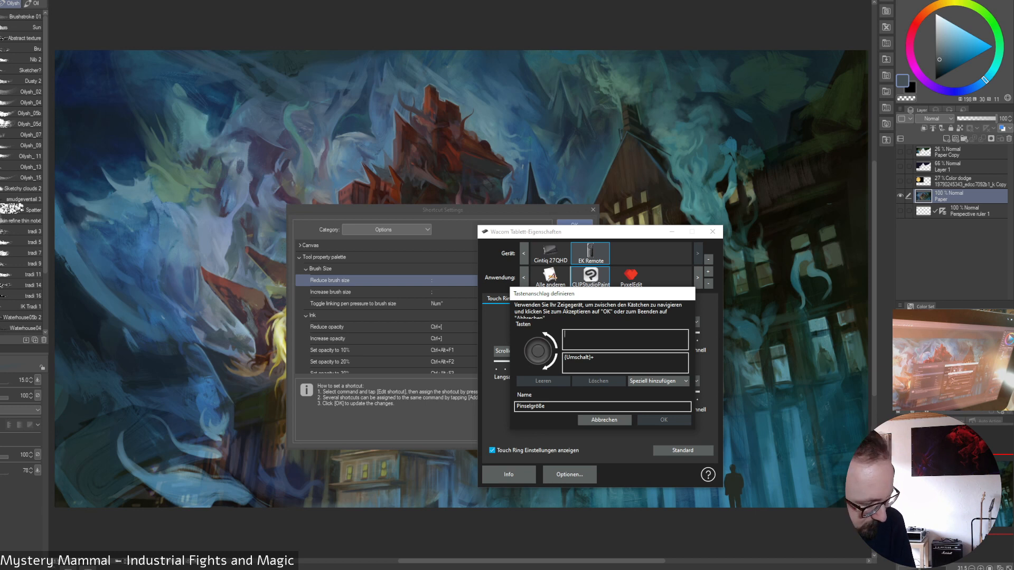
type(",")
type("./;'")
type("[")
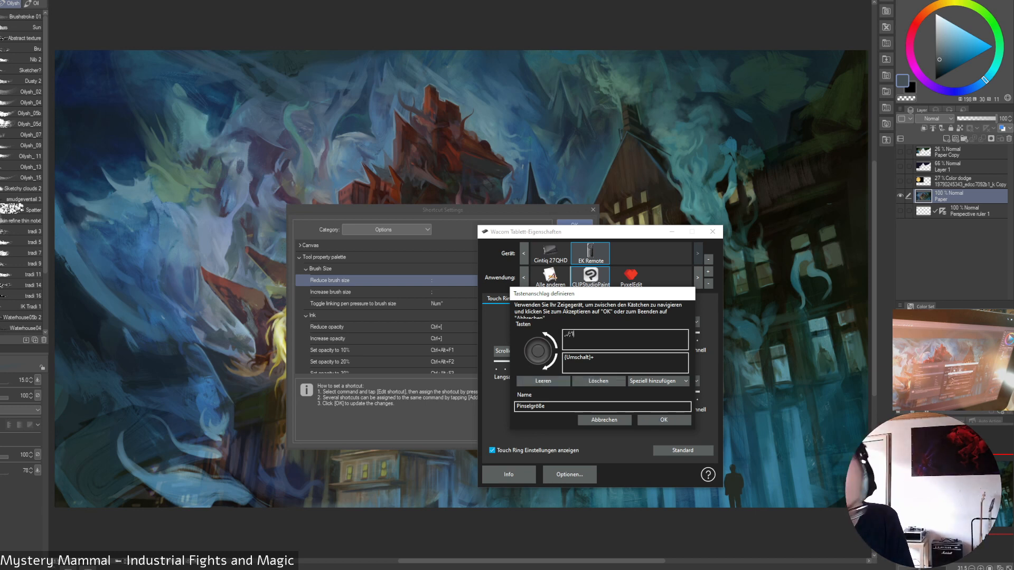
left_click(607, 382)
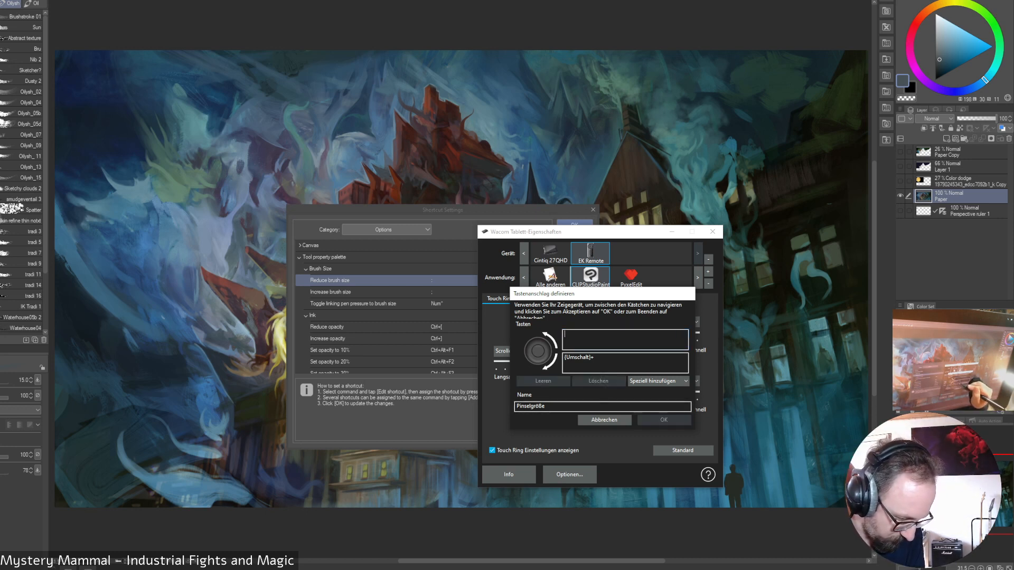
key("backslash")
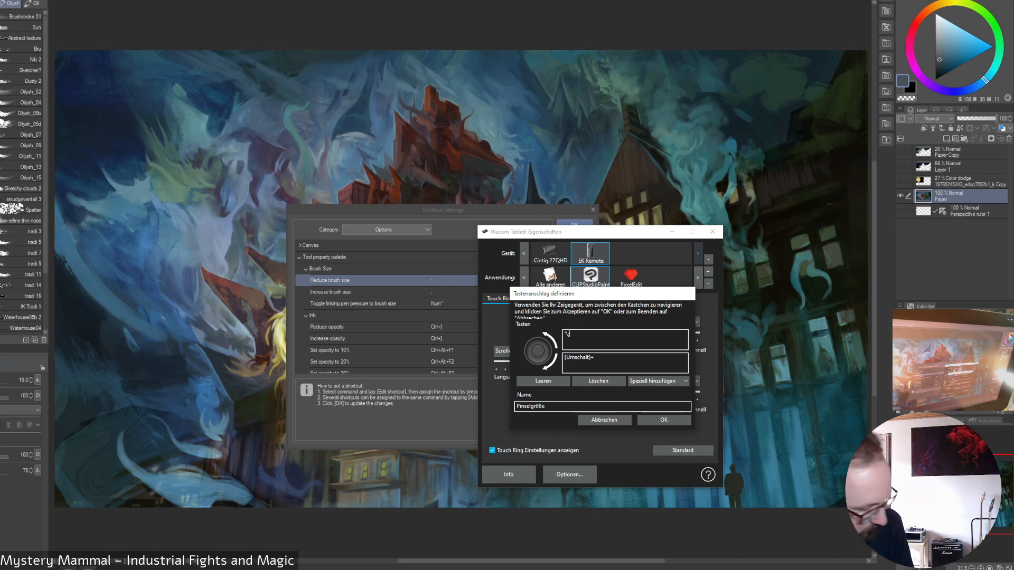
type(";[;p;p[")
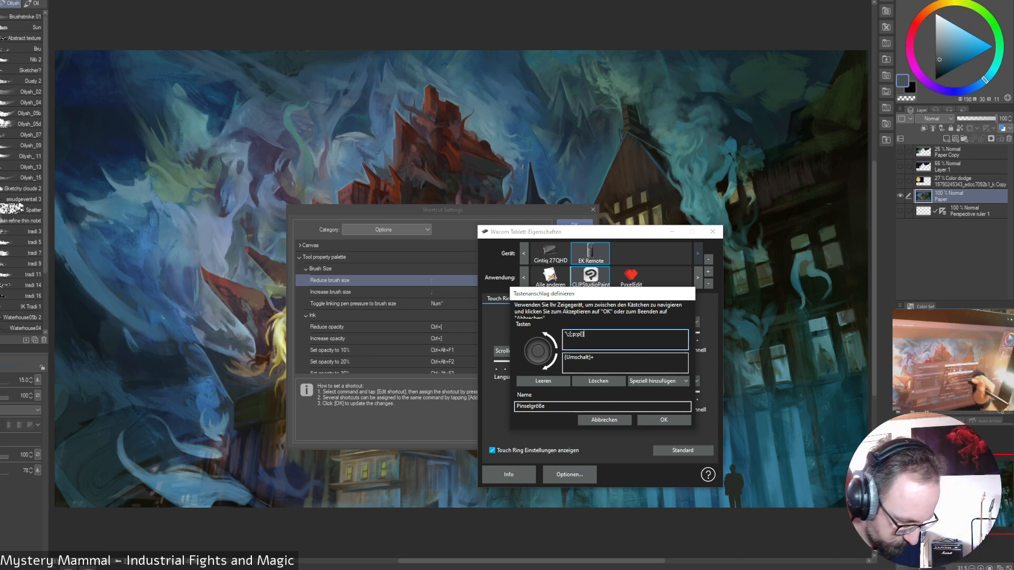
left_click(602, 380)
left_click(602, 380)
left_click(602, 381)
left_click(602, 381)
left_click(602, 381)
left_click(603, 381)
left_click(602, 380)
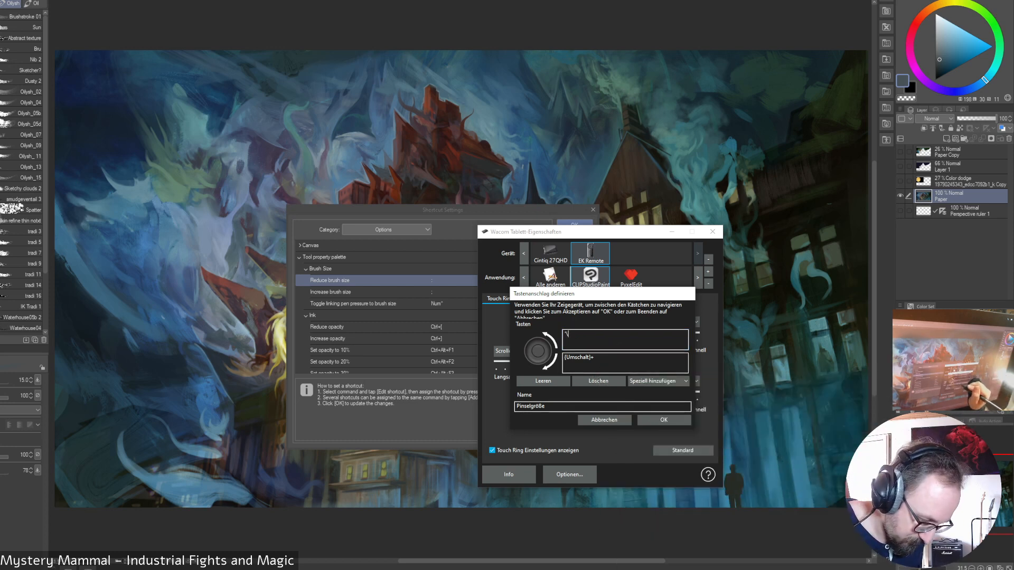
left_click(610, 383)
left_click(610, 382)
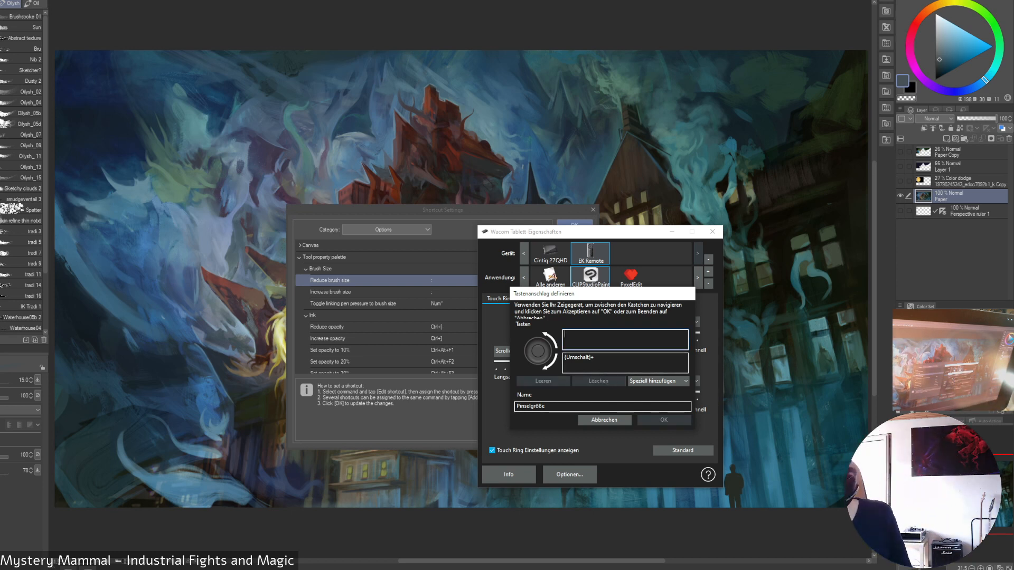
type("ü")
key("BackSpace")
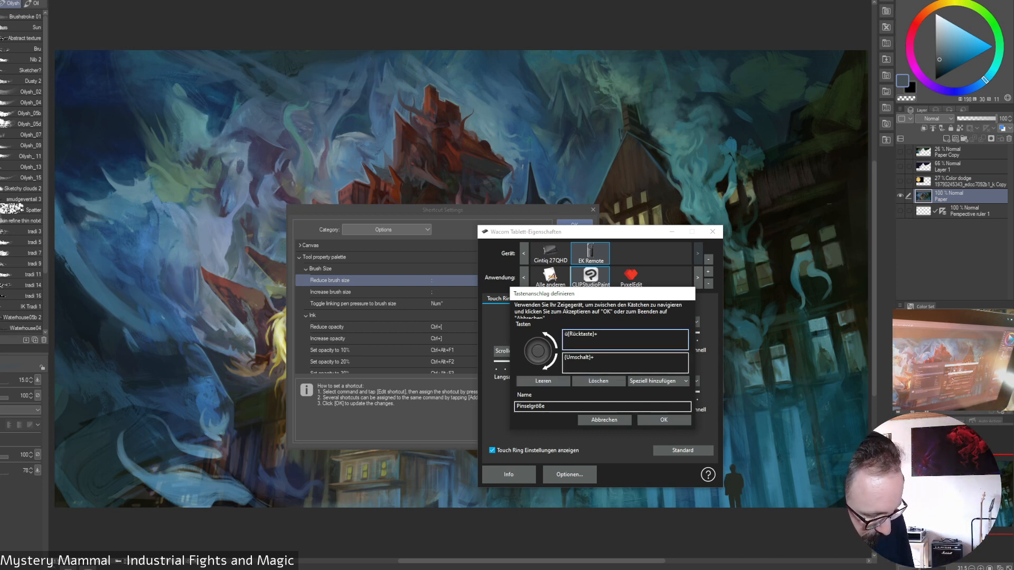
left_click(599, 381)
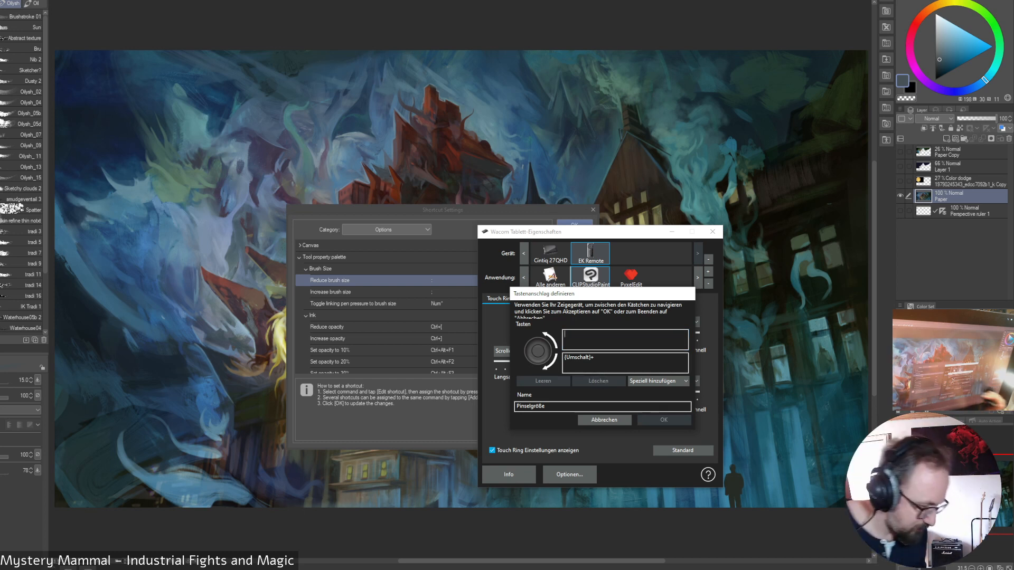
- Try assigning L as the Reduce brush size shortcut in the Shortcut Settings
double_click(443, 280)
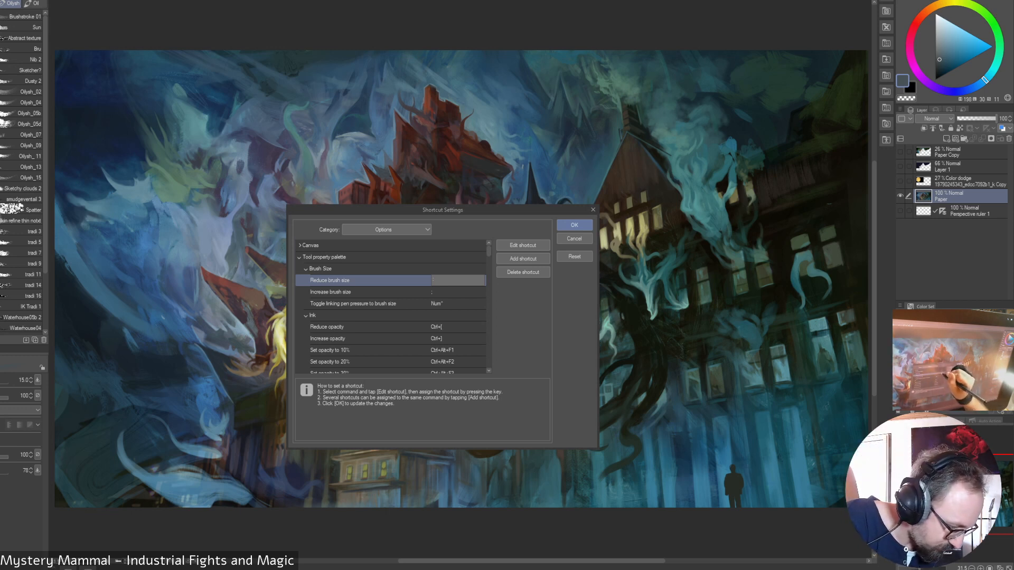
key("l")
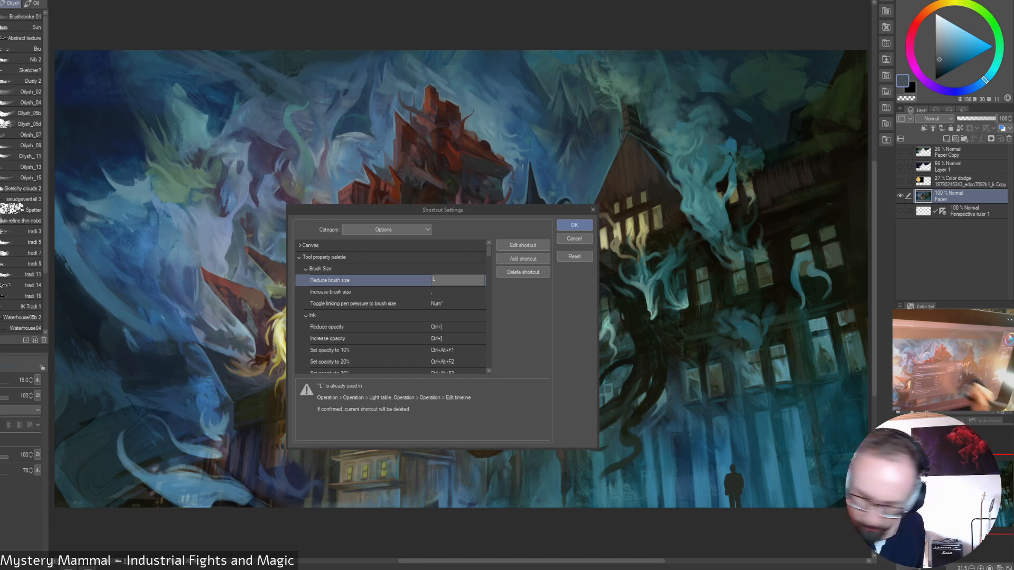
key("BackSpace")
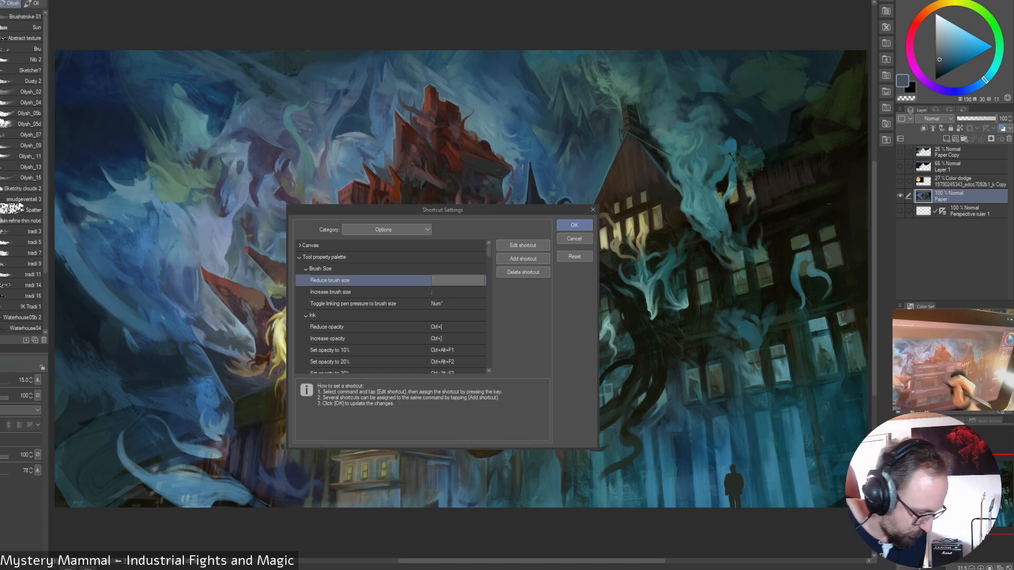
left_click(444, 292)
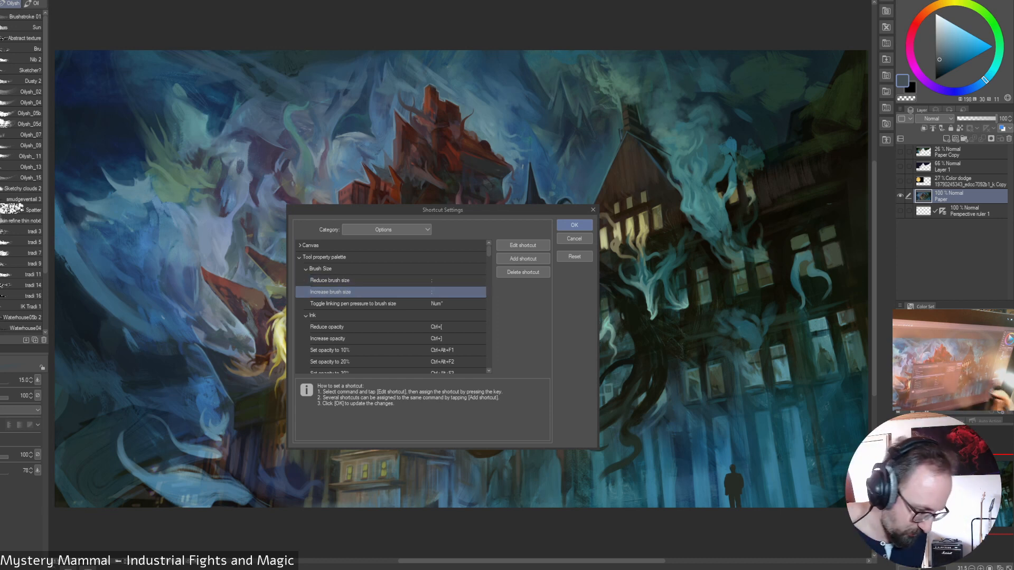
- Set the Touch Ring's Pinselgröße keystrokes to ü and +, confirm the definition and close the Wacom tablet properties
key("alt+Tab")
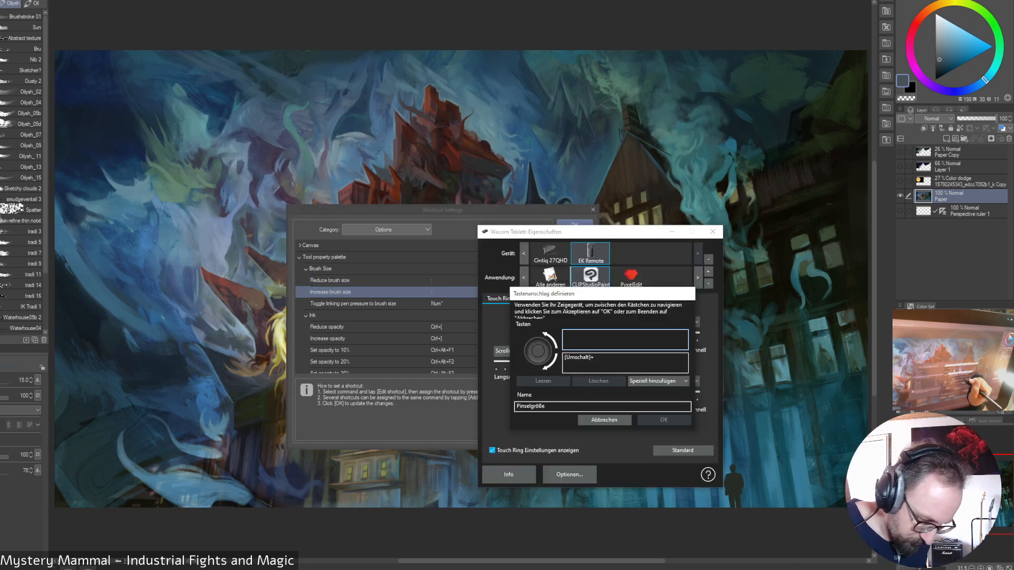
left_click(623, 339)
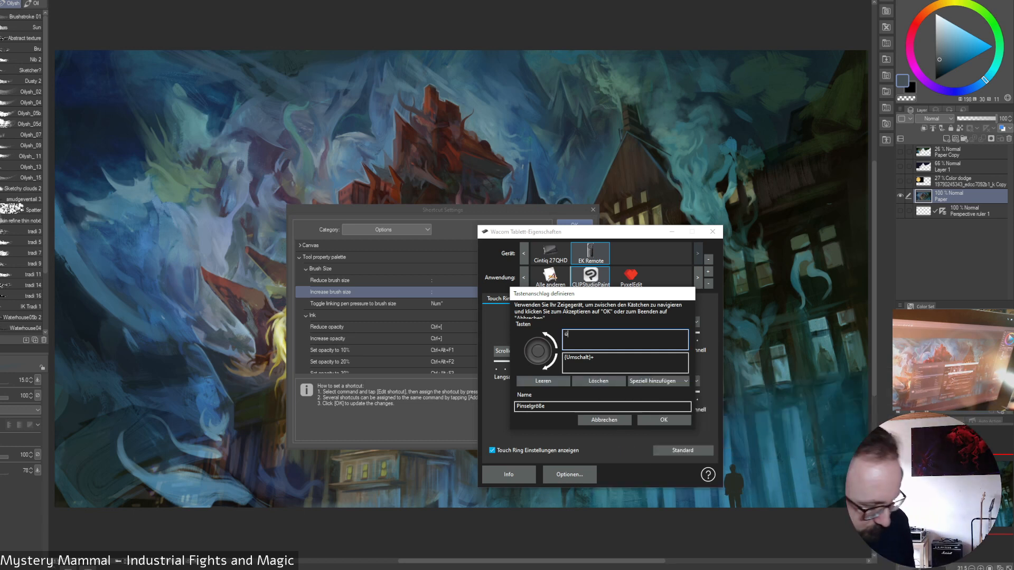
type("ü")
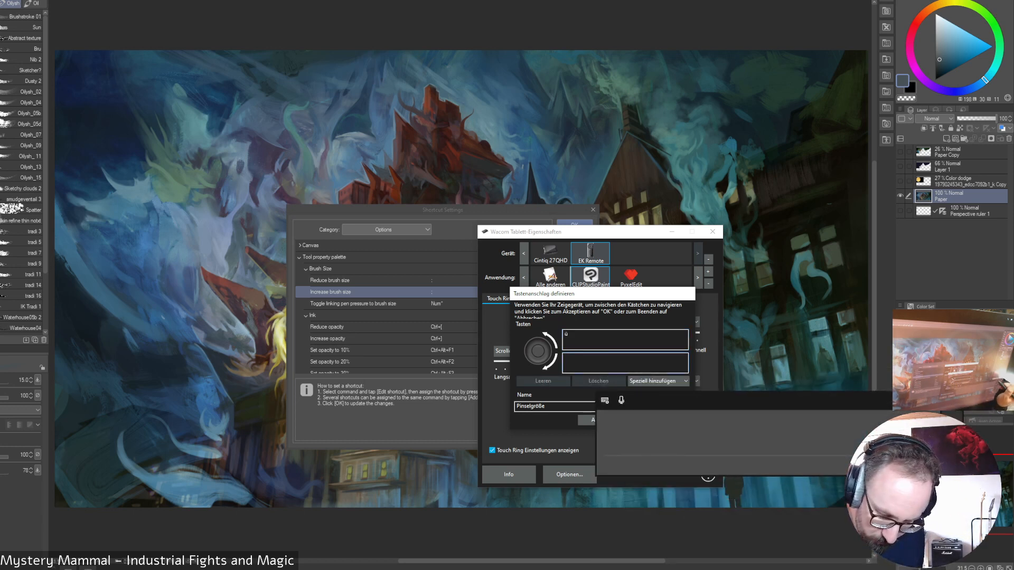
type("+")
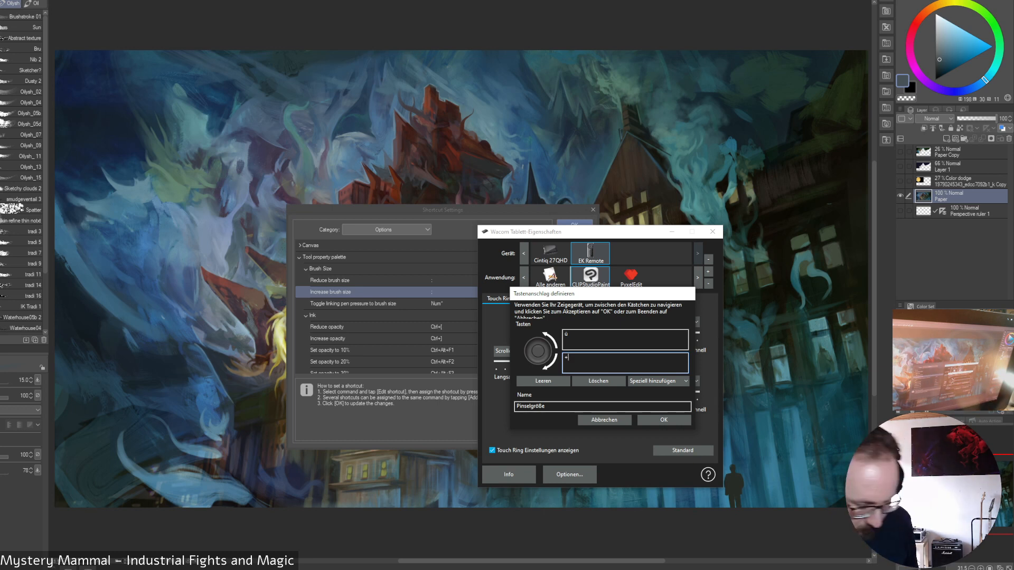
left_click(670, 420)
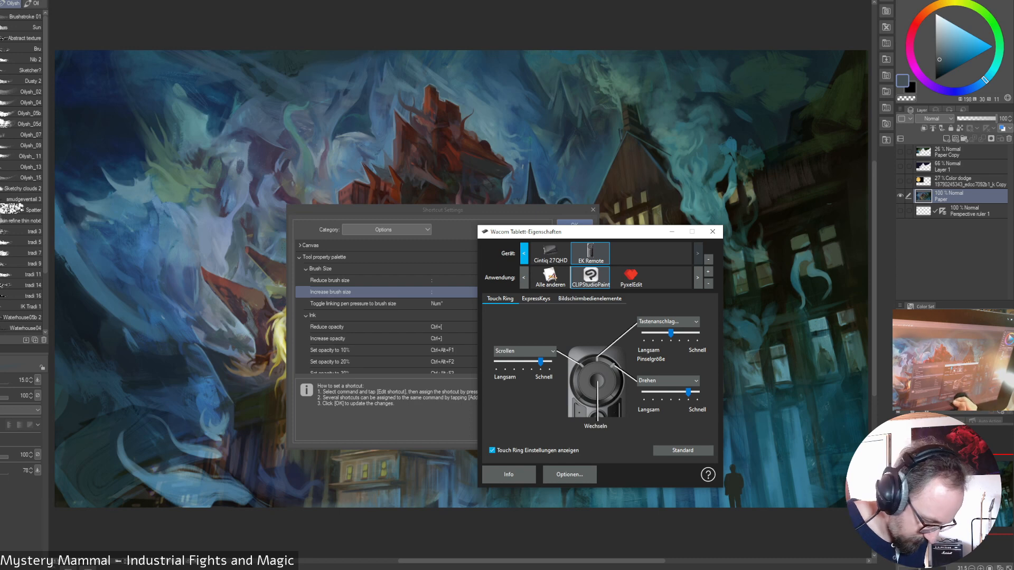
left_click(712, 231)
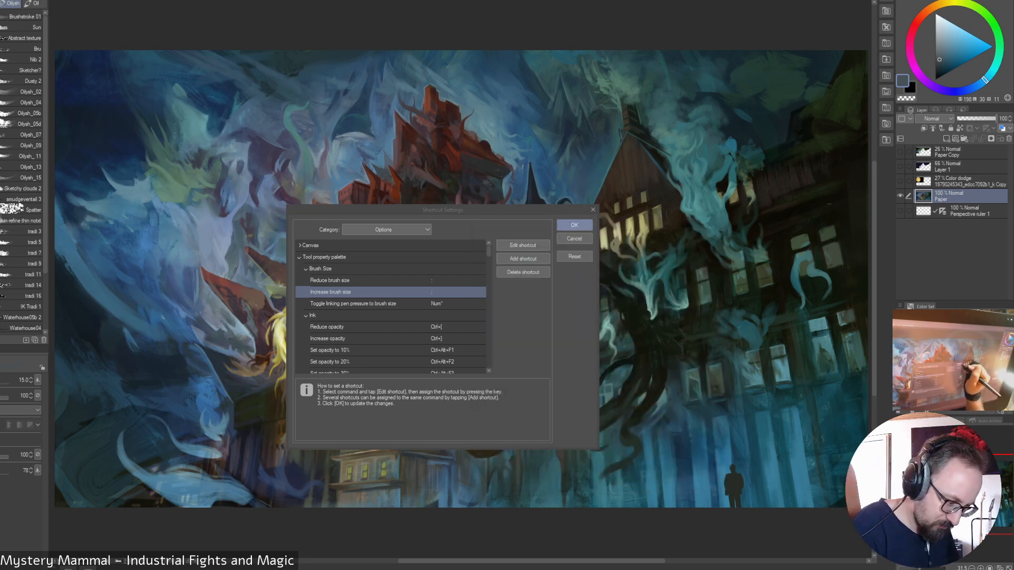
- Confirm the Shortcut Settings and test the brush size controls by enlarging and reducing the brush, finishing at 12.5
left_click(575, 222)
key("]")
key("]")
key("]")
key("]")
key("]")
key("]")
key("]")
key("]")
key("]")
key("]")
key("]")
key("]")
key("[")
key("[")
key("[")
key("[")
key("[")
key("[")
key("[")
key("[")
key("[")
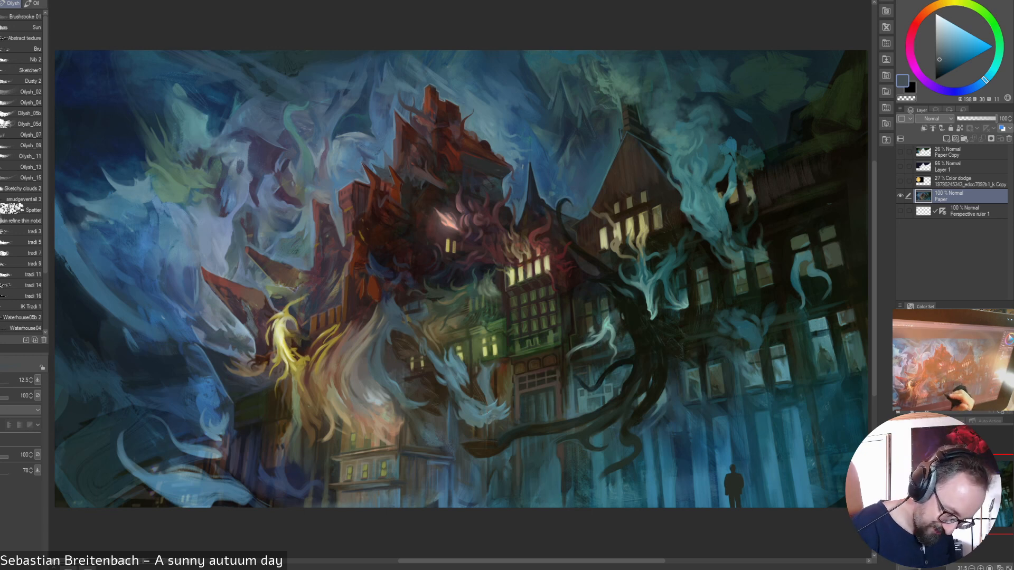
- Sample grey-teal and dark green tones around the pale blue spirit below the green-lit building
left_click(467, 390, "alt")
left_click(476, 413, "alt")
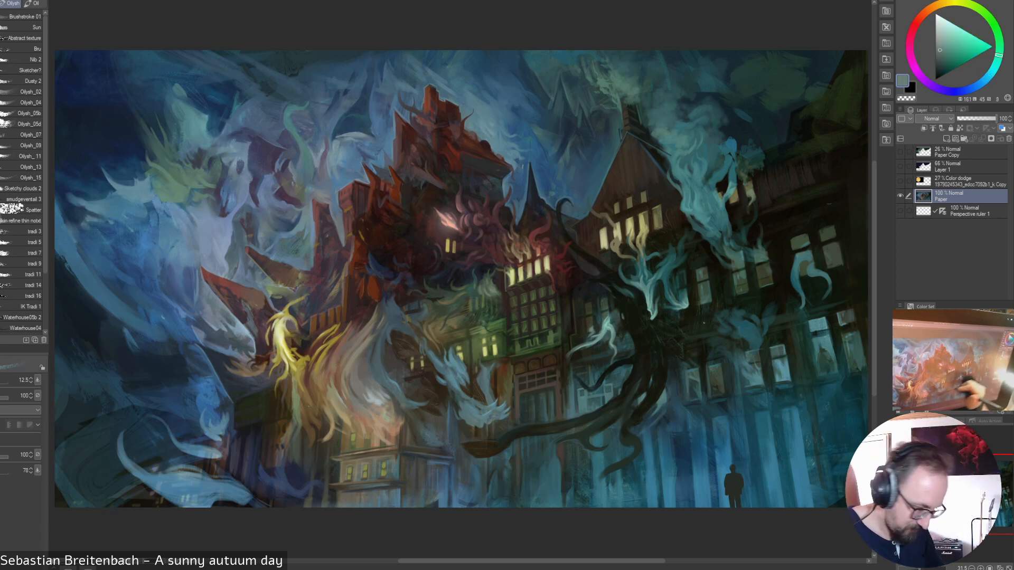
left_click(458, 414, "alt")
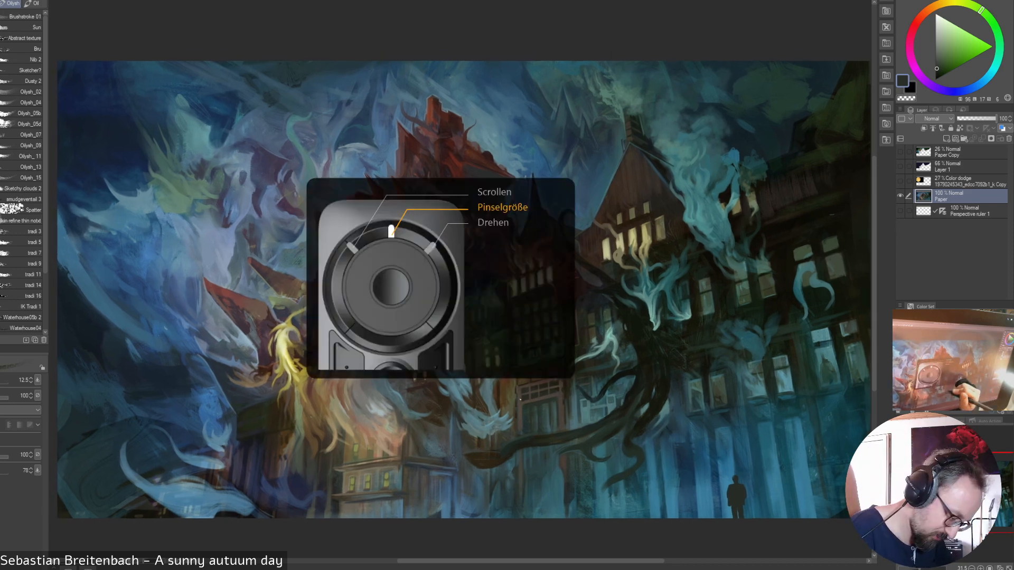
- Enlarge the brush to 25 and reduce it to 17.5 with the remote's Pinselgröße mode
key("bracketright")
key("bracketright")
key("bracketright")
key("bracketright")
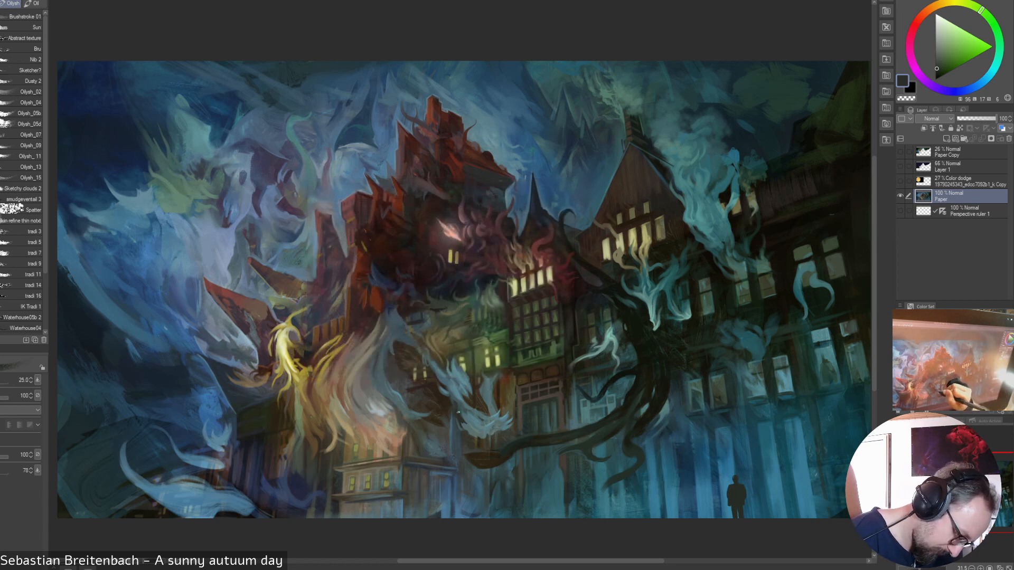
key("bracketleft")
key("bracketleft")
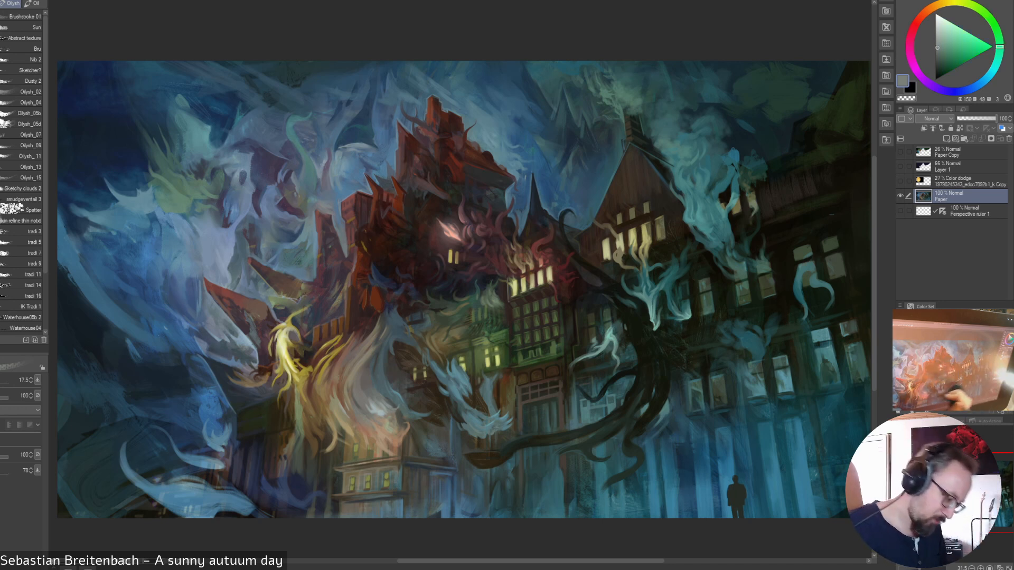
- Touch up the base of the pale flames above the small lit house with sampled grey-green, orange-brown and muted yellow tones
left_click(395, 406, "alt")
left_click(395, 407, "alt")
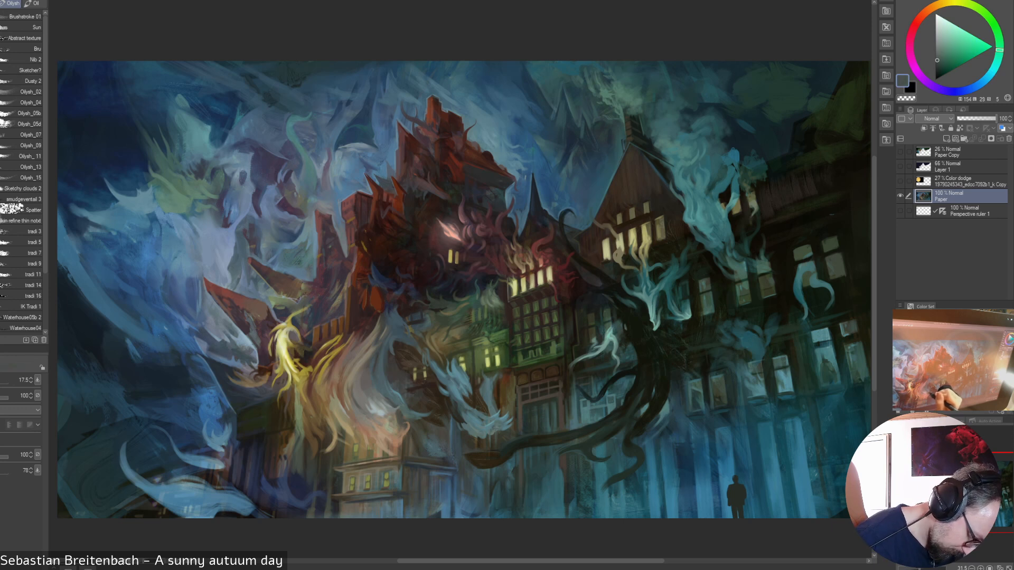
left_click(398, 408, "alt")
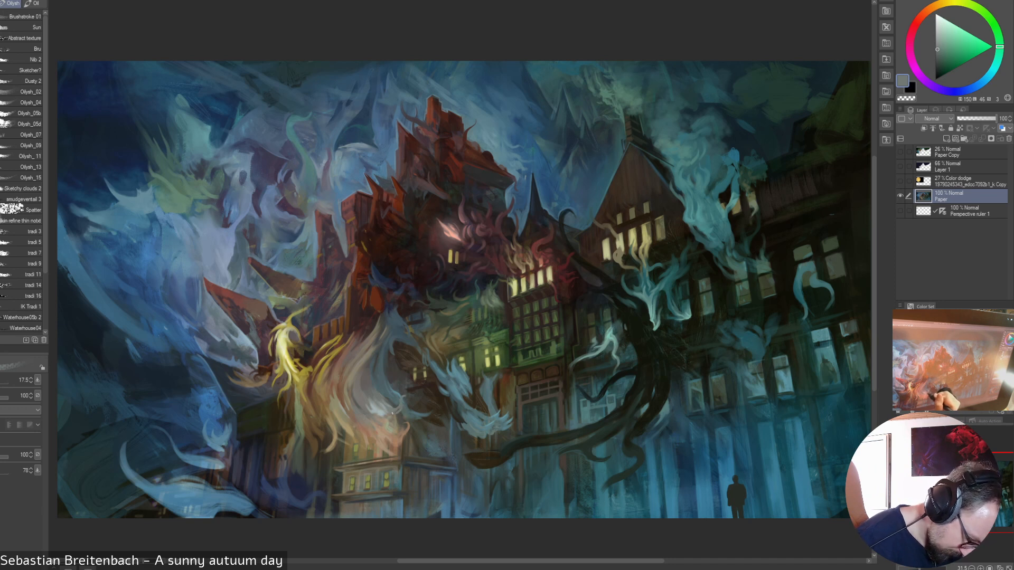
left_click(388, 424, "alt")
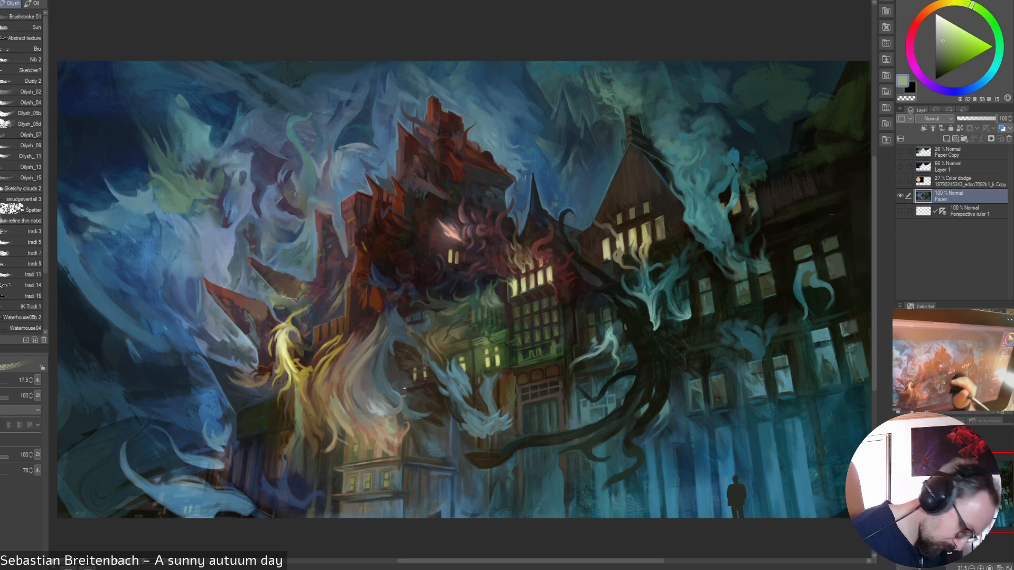
left_click(384, 429, "alt")
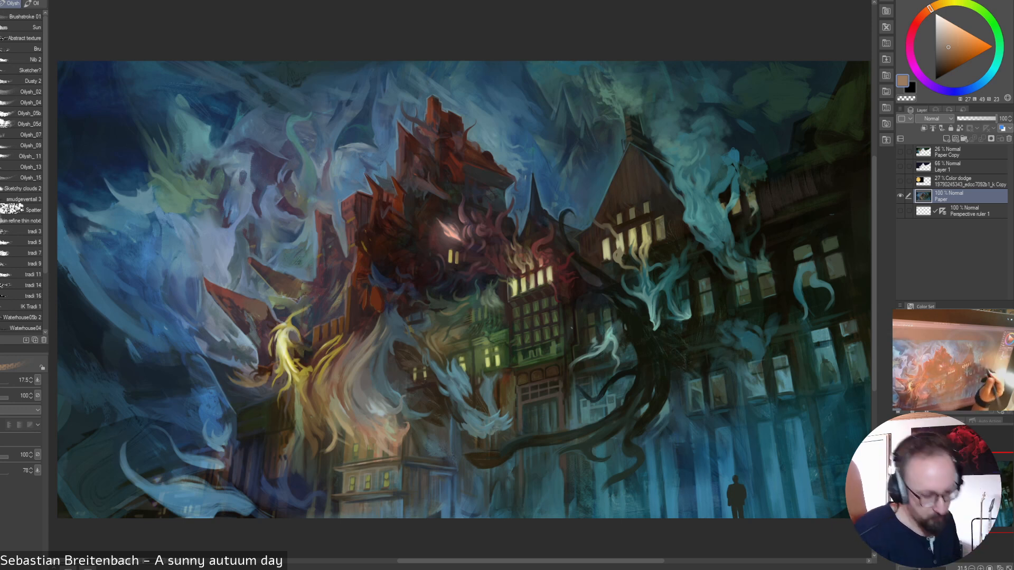
left_click(398, 428, "alt")
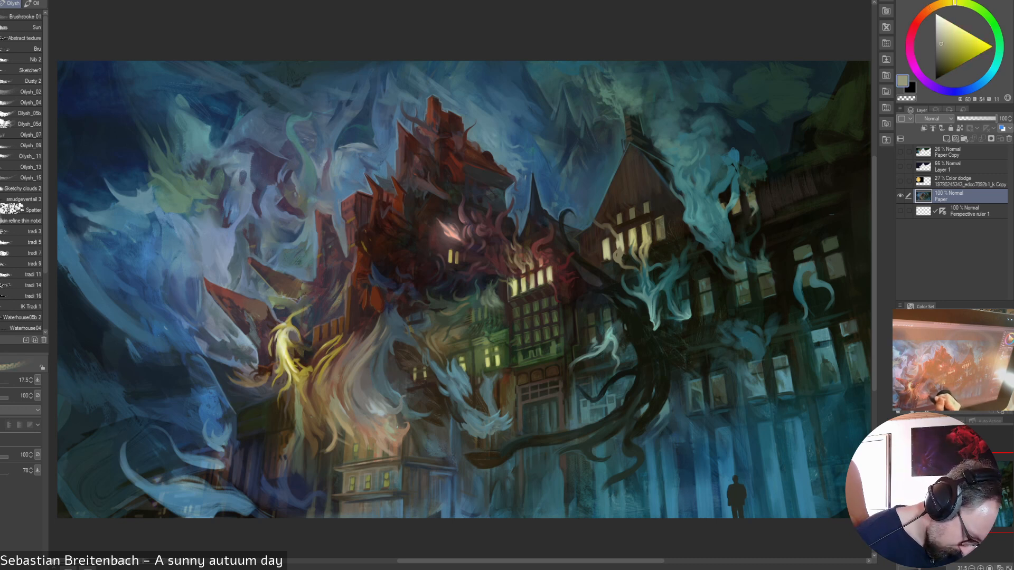
- Blend the base of the pale flames above the small lit house with sampled grey-blue, olive-grey and orange-brown tones, switching to the Textured Color Mixer brush
left_click(385, 408, "alt")
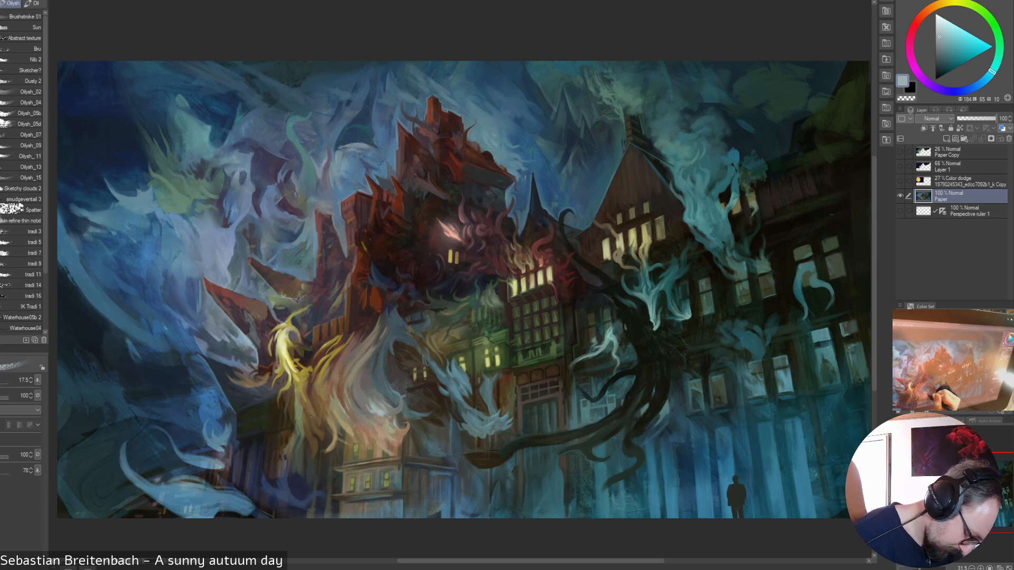
left_click(390, 423, "alt")
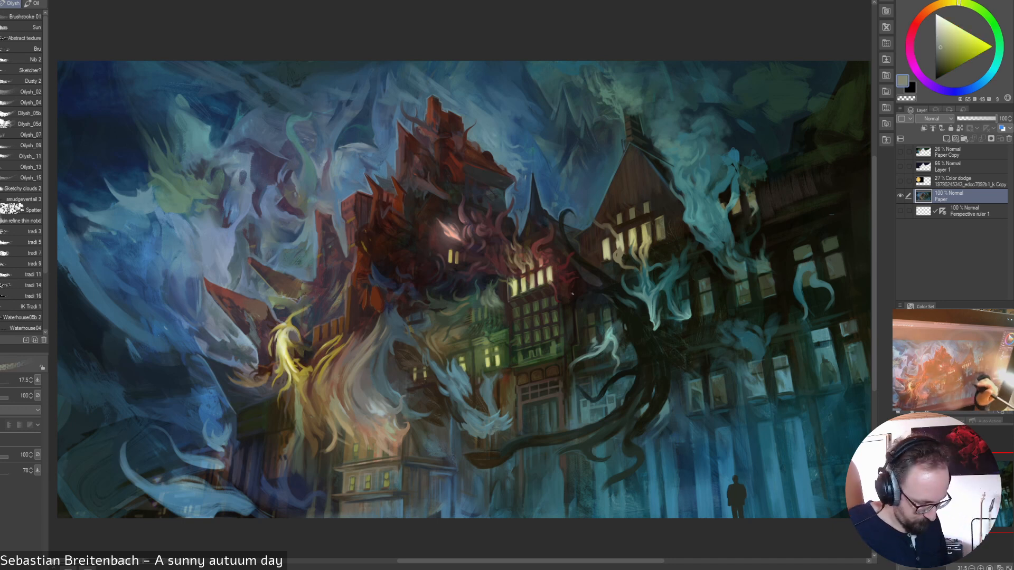
right_click(397, 247)
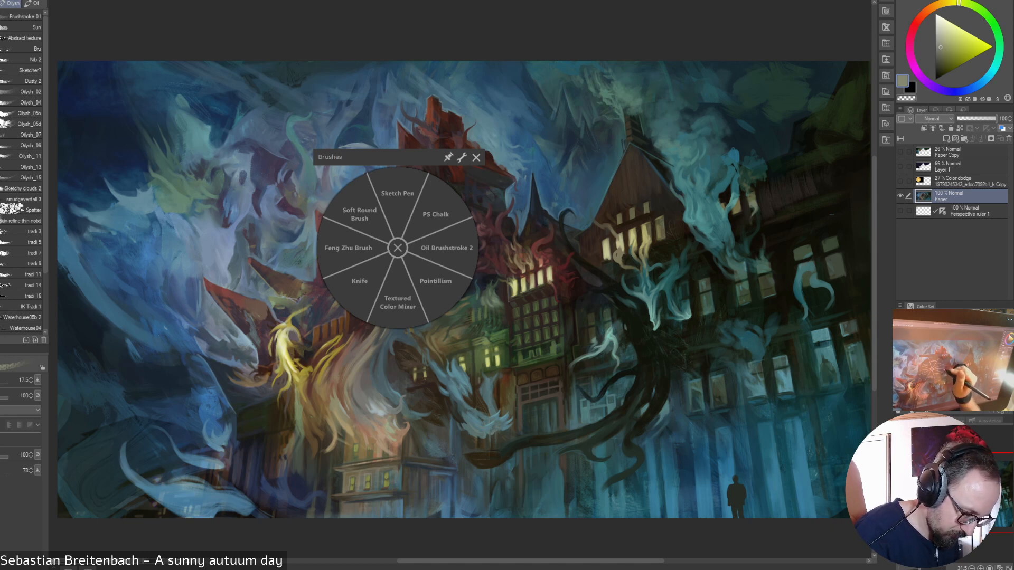
left_click(398, 303)
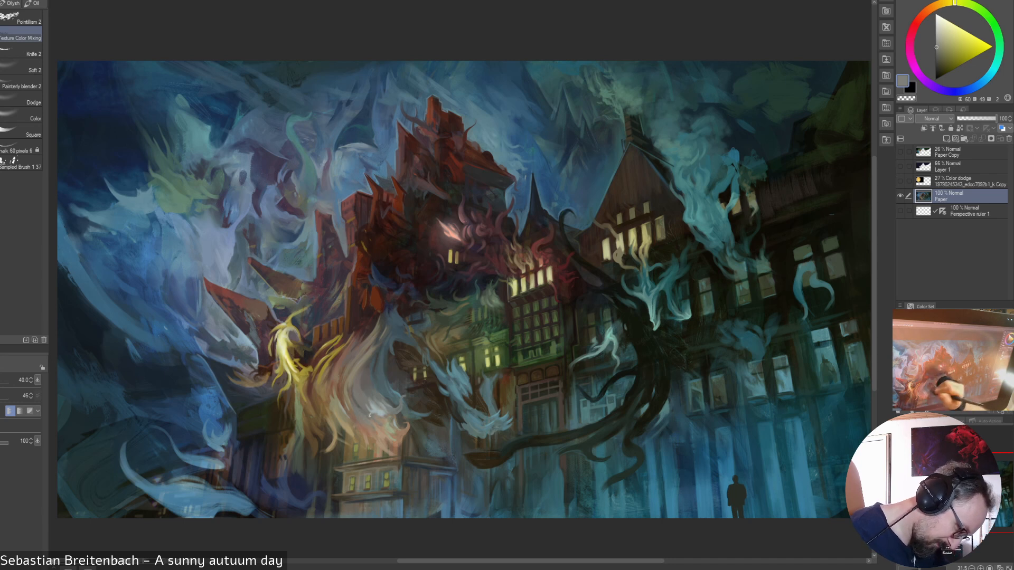
left_click(341, 409, "alt")
left_click(342, 406, "alt")
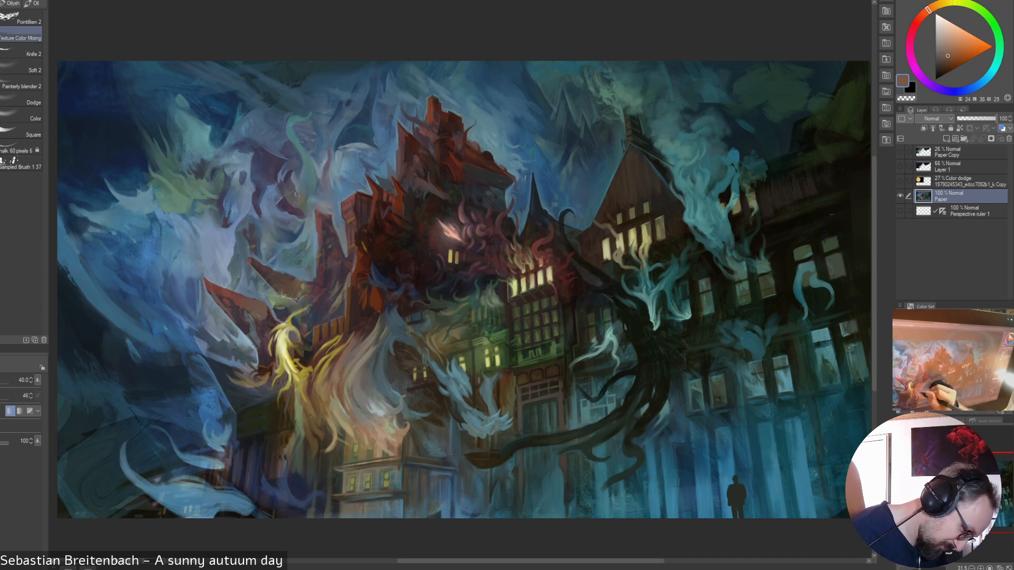
left_click(356, 419, "alt")
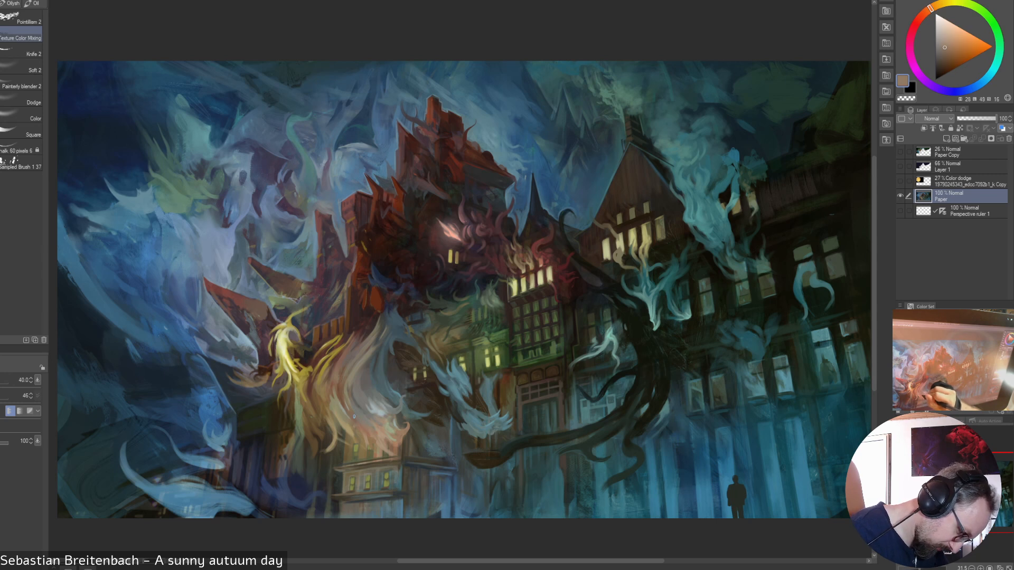
left_click(352, 422, "alt")
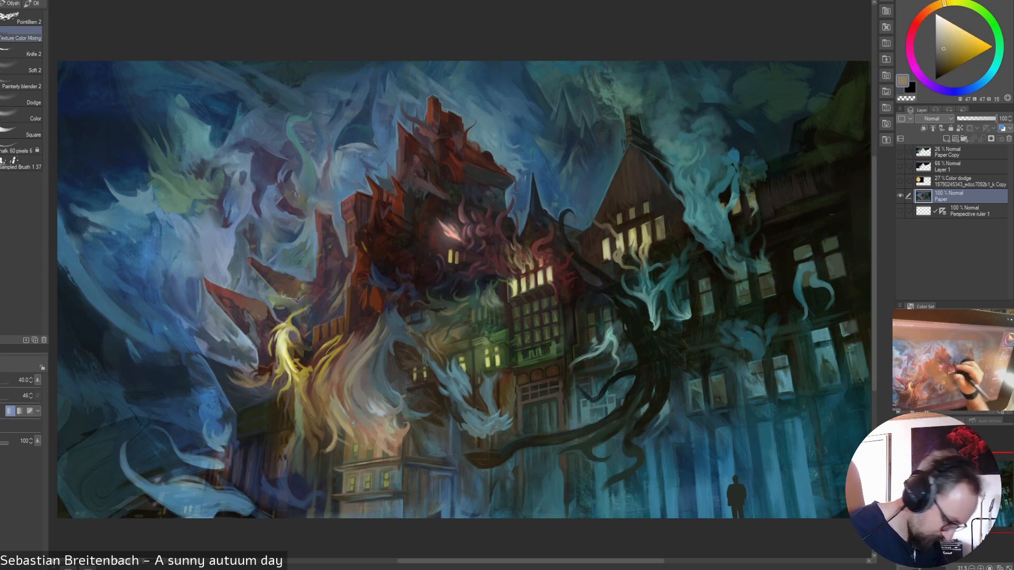
- Switch to the Oil Brushstroke 2 brush and rework the flame wisps beside the small lit house with sampled dark olive, brown and ochre
right_click(380, 412)
left_click(429, 410)
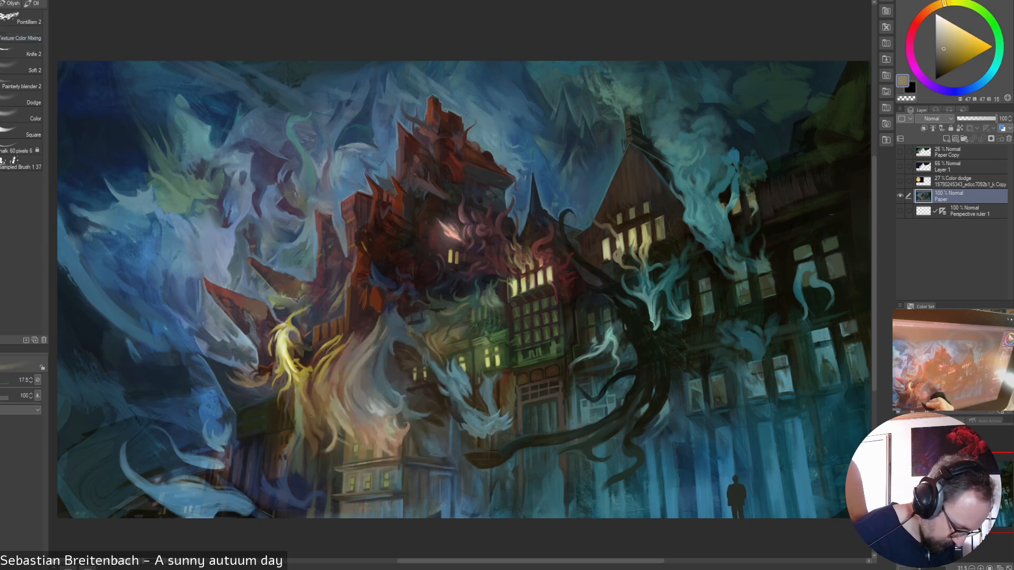
left_click(340, 439, "alt")
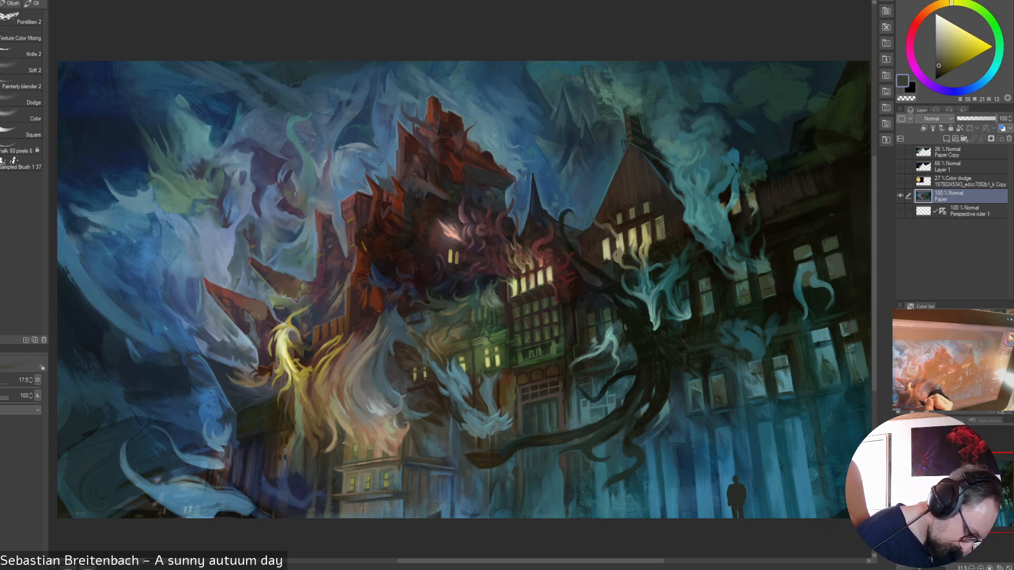
left_click(345, 441, "alt")
left_click(344, 431, "alt")
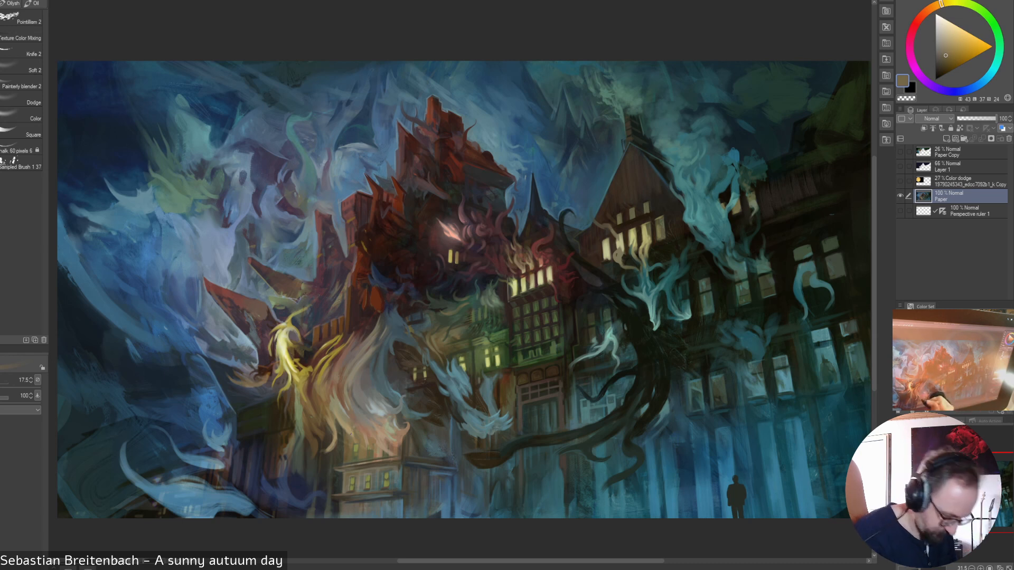
left_click(344, 431, "alt")
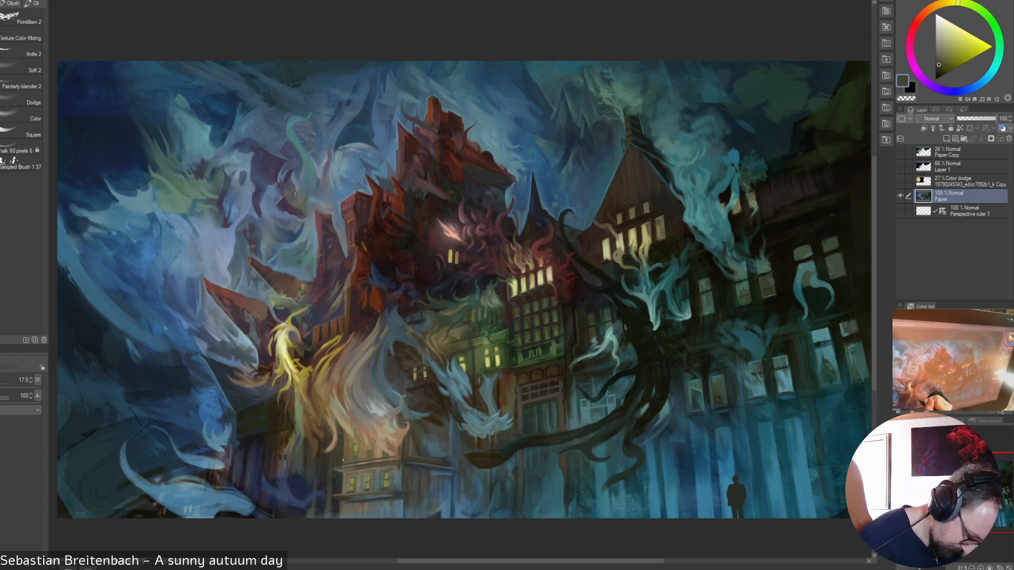
left_click(346, 446, "alt")
left_click(351, 448, "alt")
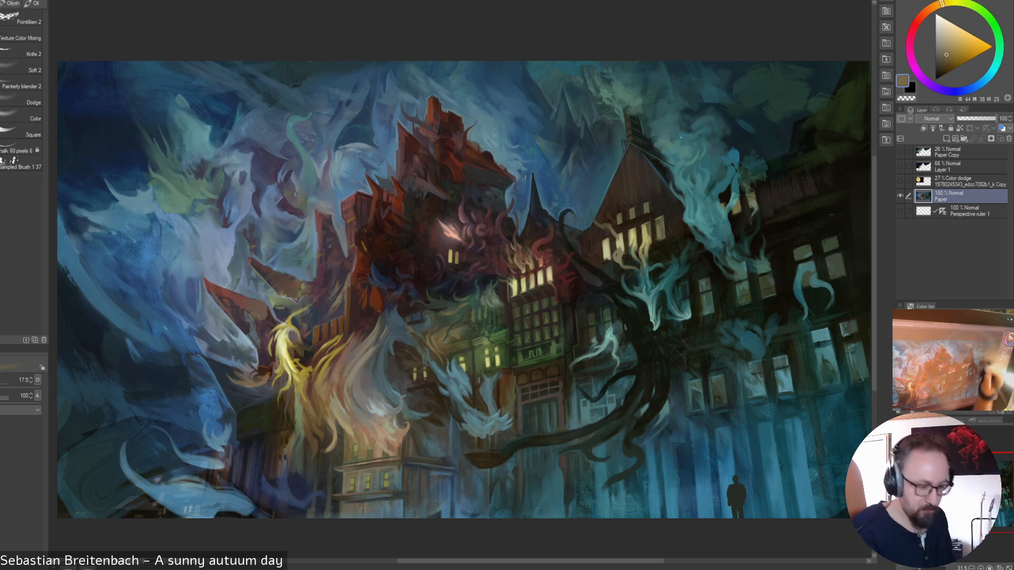
left_click(339, 446, "alt")
left_click(335, 442, "alt")
left_click_drag(338, 428, 334, 444)
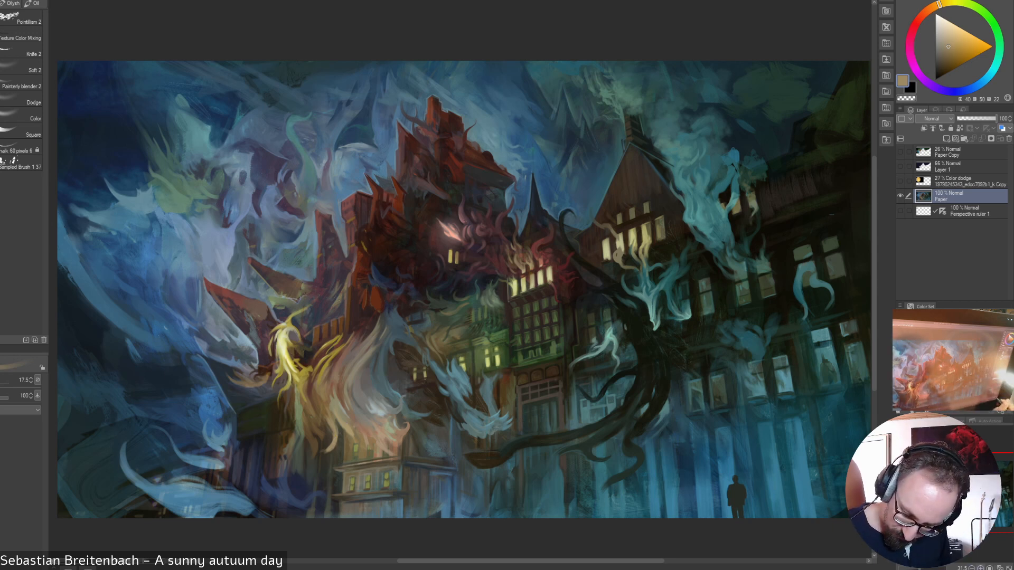
- Refine the curled flame tip just beside the small lit house's roof edge with sampled ochre
key("ctrl+plus")
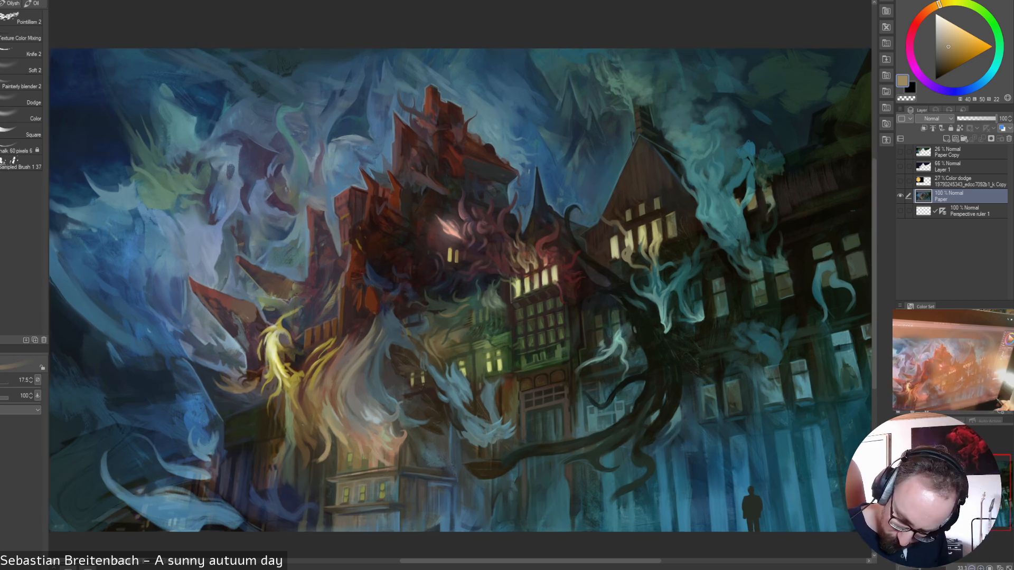
key("ctrl+plus")
left_click(232, 423, "alt")
left_click(318, 483, "alt")
left_click_drag(324, 478, 306, 492)
left_click(313, 491, "alt")
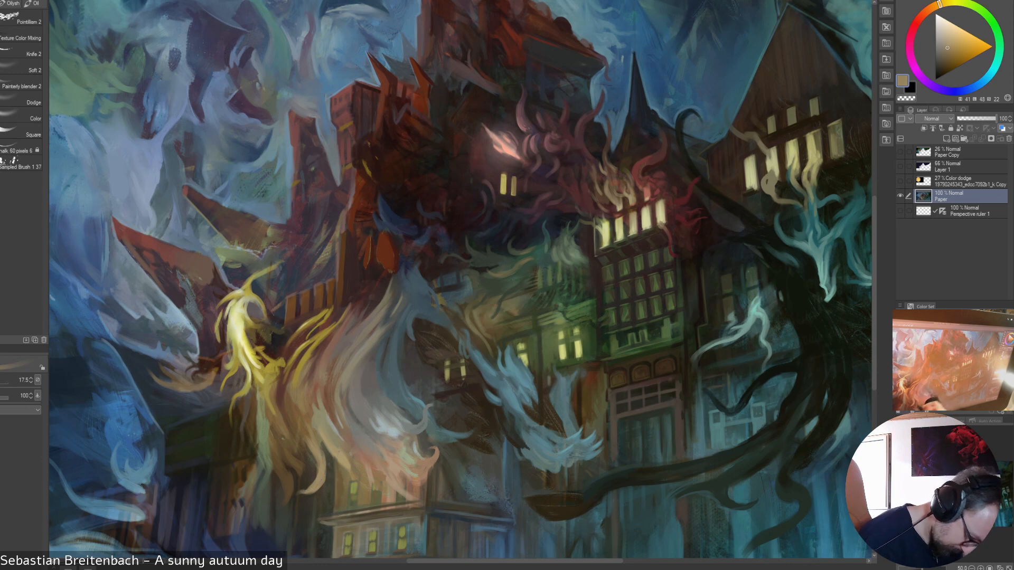
- Reduce the brush to 15 and touch up the flames below the bright yellow creature with sampled yellow, reddish-brown and orange-brown
key("bracketleft")
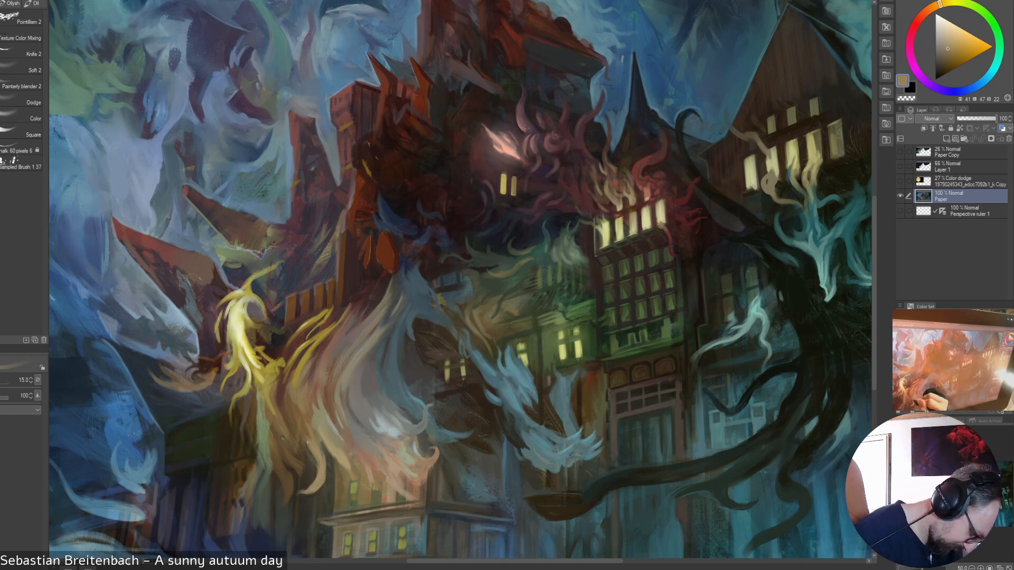
left_click(309, 489, "alt")
left_click(291, 379, "alt")
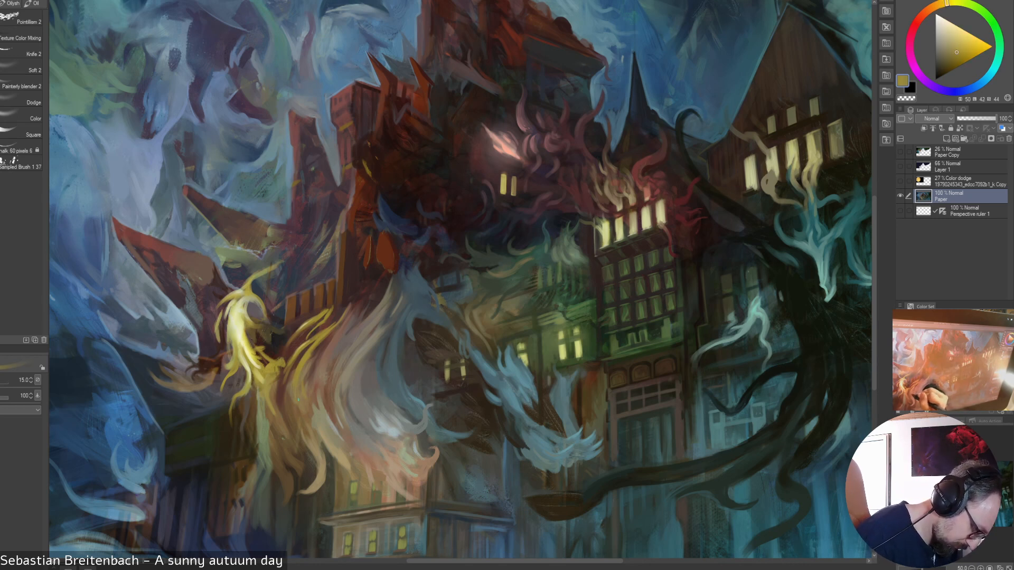
left_click(284, 388, "alt")
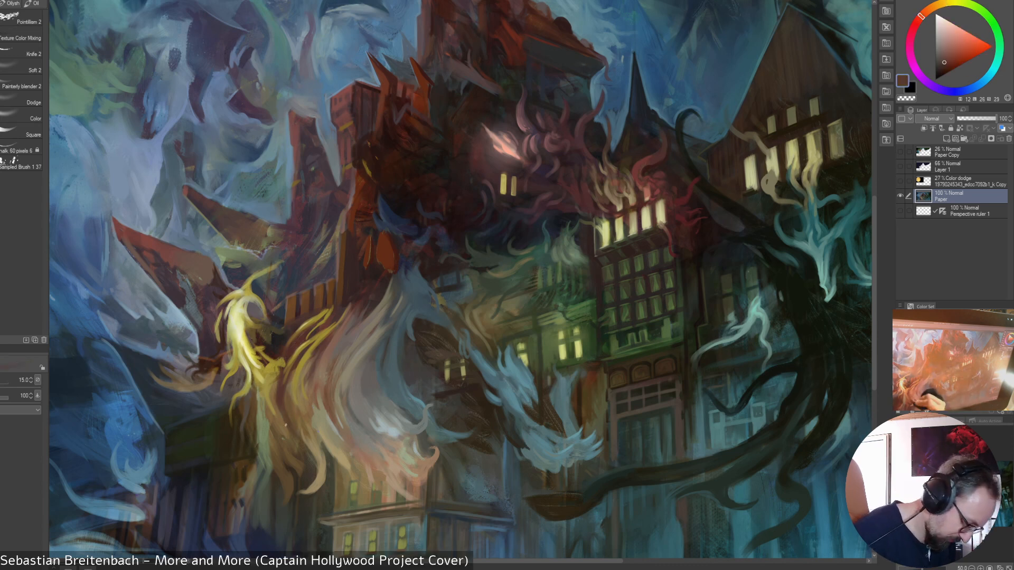
left_click(280, 414, "alt")
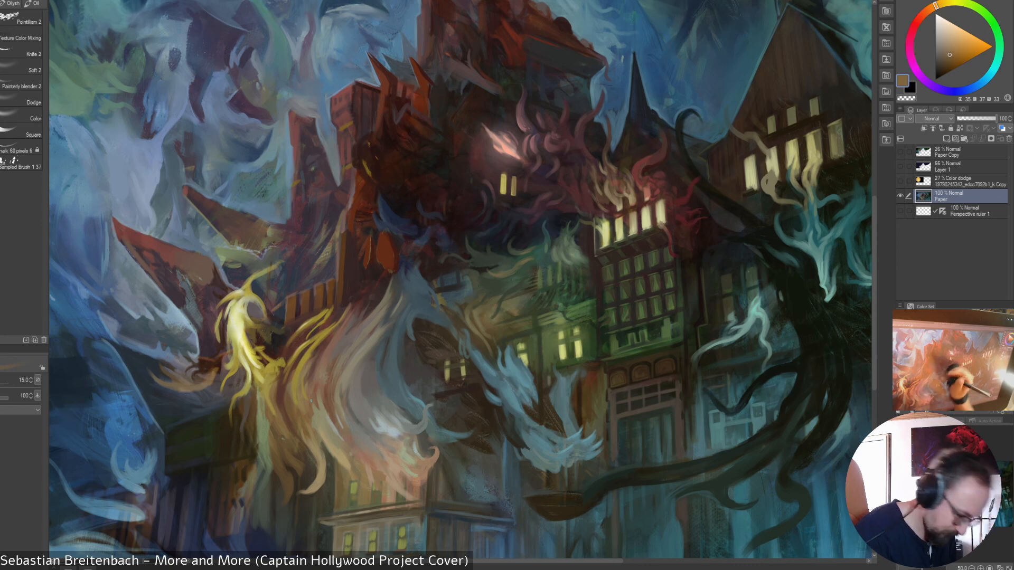
- Paint a second curled ochre flame tip beside the existing one and soften it with sampled brown tones at brush size 25
left_click(300, 473, "alt")
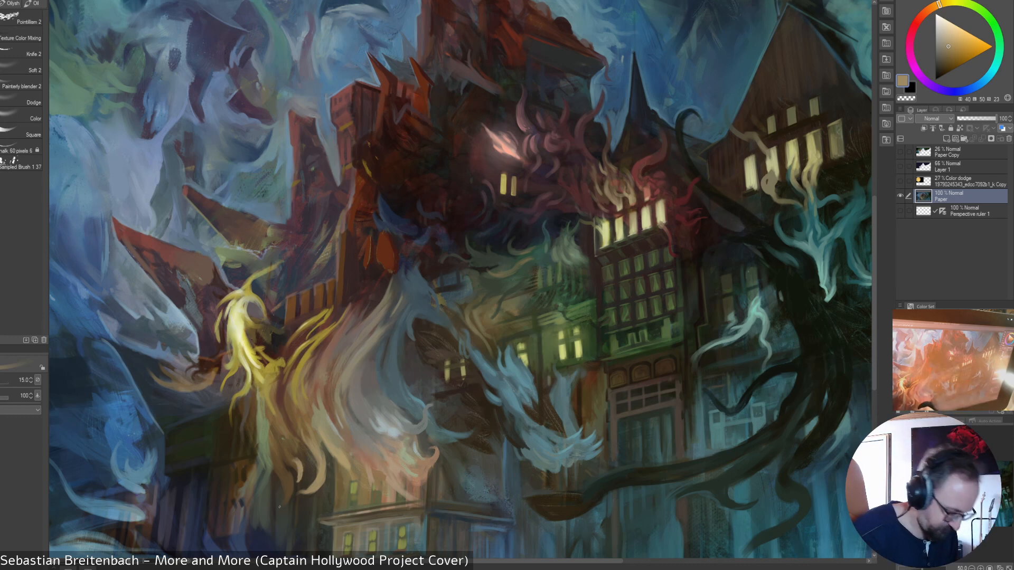
left_click_drag(291, 477, 284, 505)
key("bracketright")
key("bracketright")
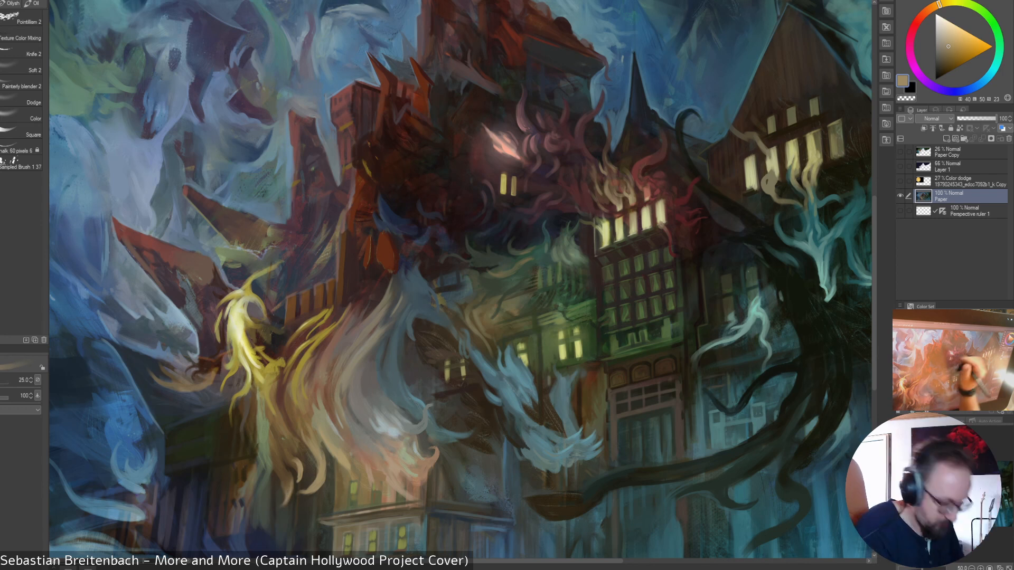
left_click(288, 485, "alt")
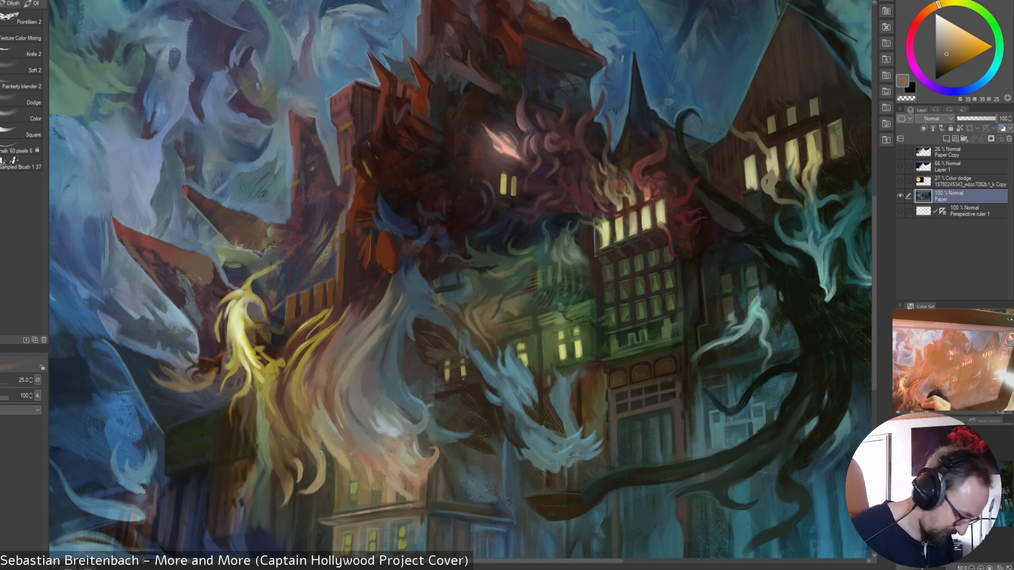
left_click(297, 463, "alt")
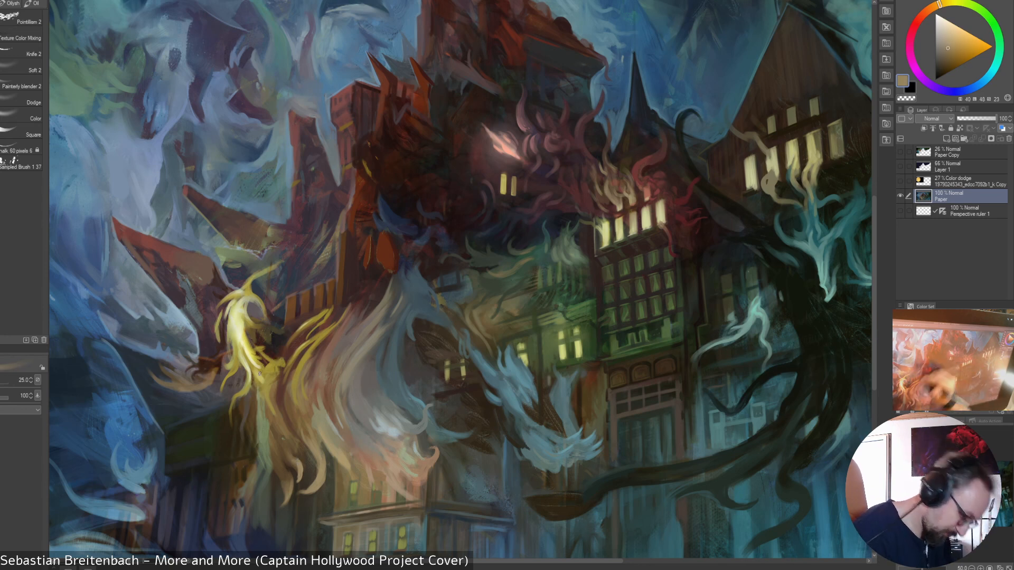
- Touch up the blue spirit's head near the dark fence and the dark area beside it with sampled mid-blue and dark blue-grey tones
key("ctrl+0")
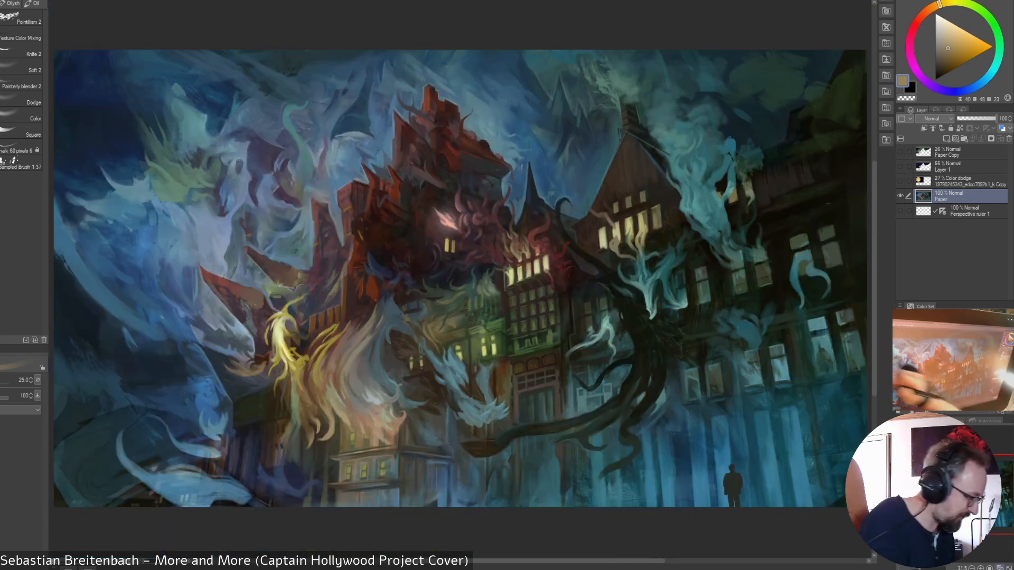
left_click(232, 407, "alt")
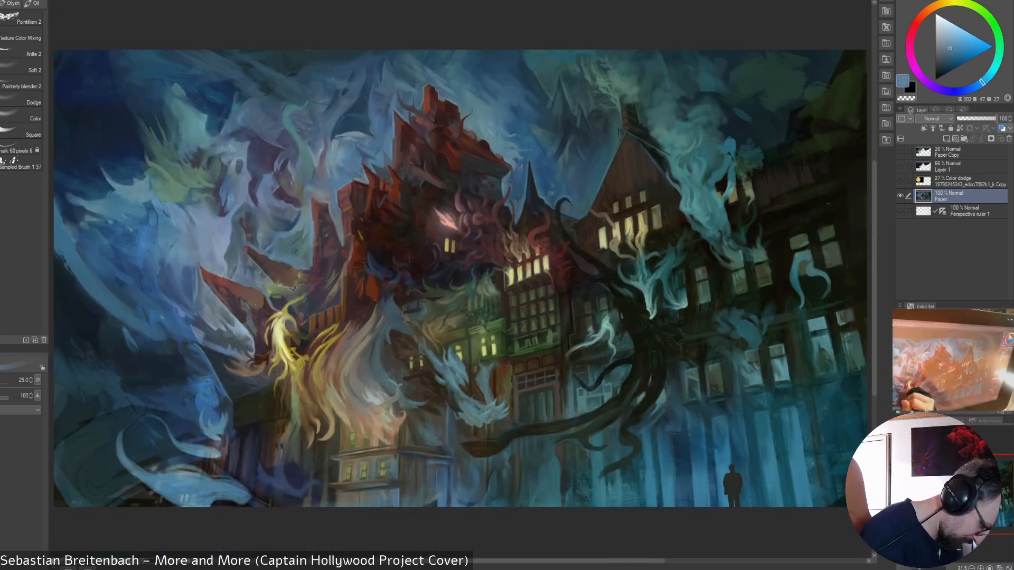
left_click(206, 429, "alt")
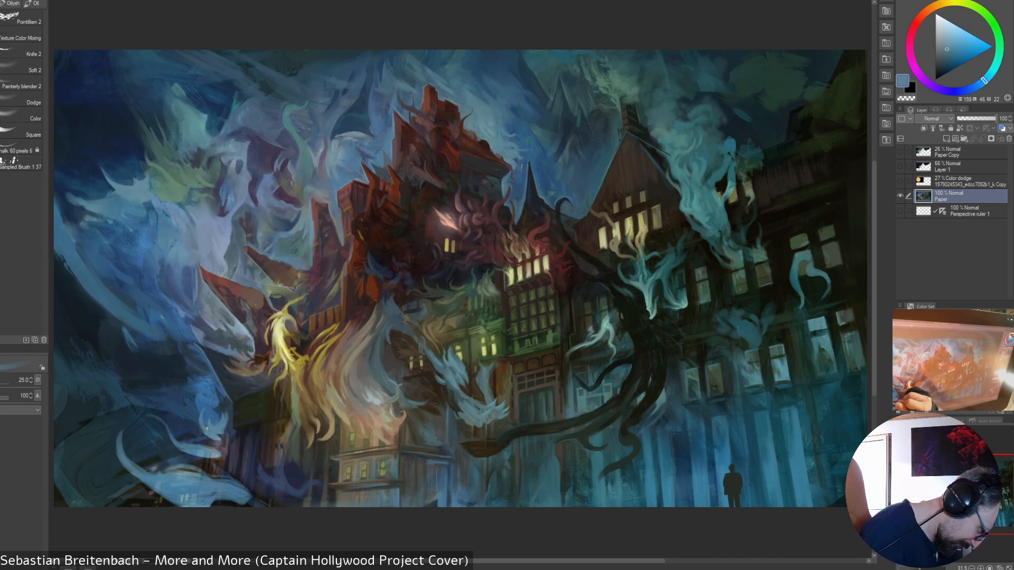
left_click(196, 410, "alt")
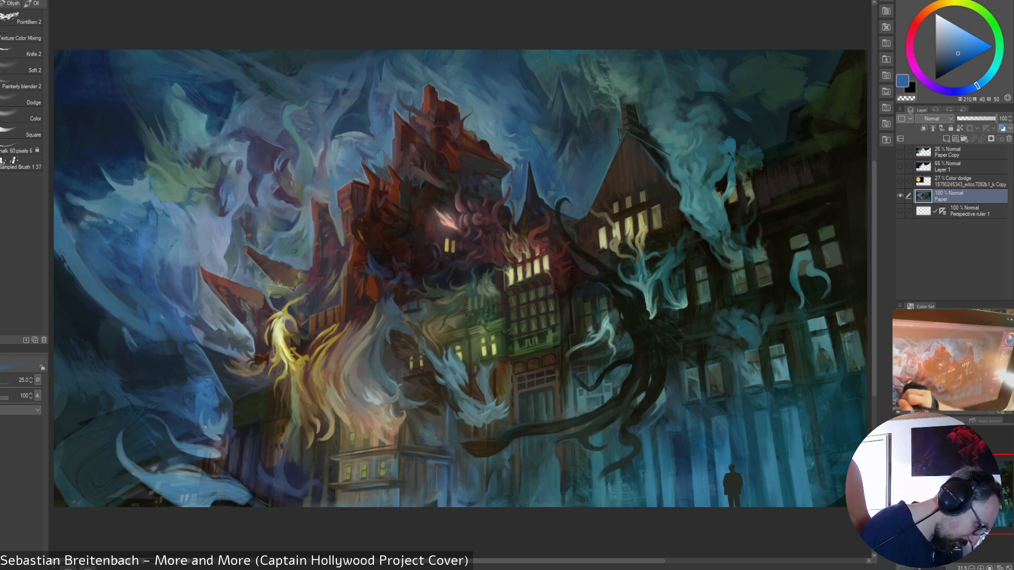
left_click(83, 422, "alt")
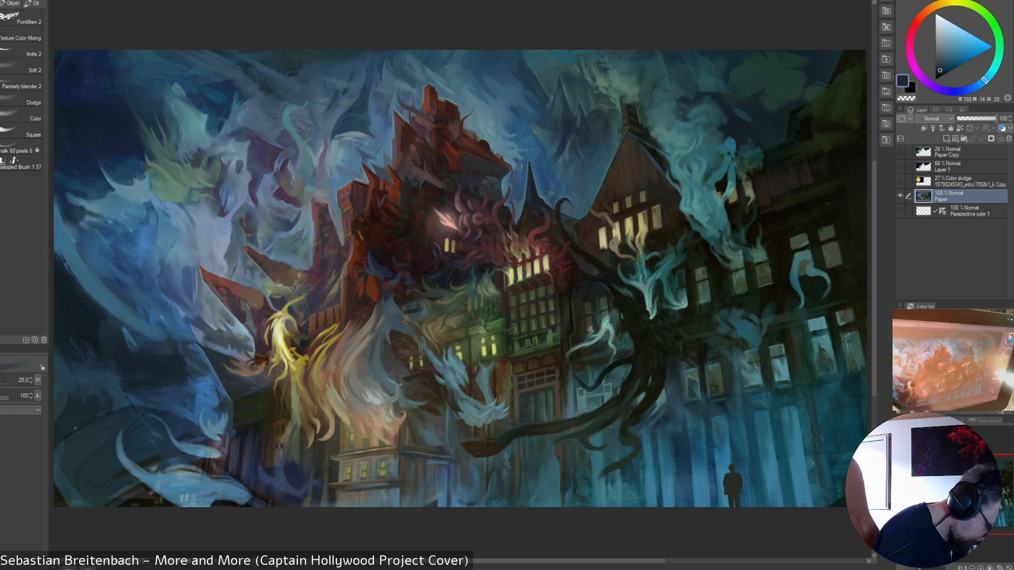
left_click(98, 420, "alt")
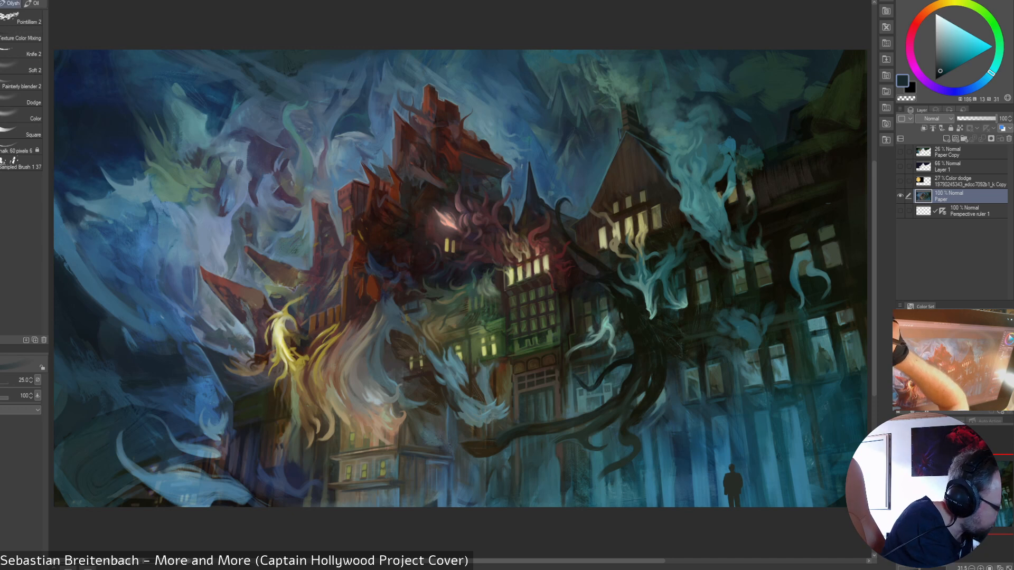
- Switch to the Oilysh_09 brush at size 125 and rework the dark background around the blue spirit with sampled dark blue and near-black tones
left_click(13, 3)
left_click(26, 145)
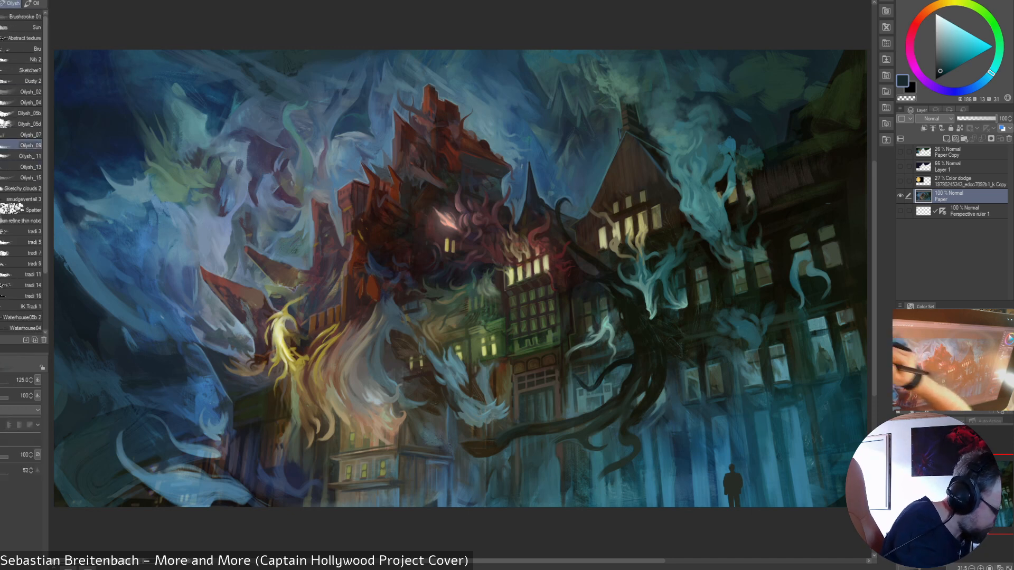
left_click(138, 409, "alt")
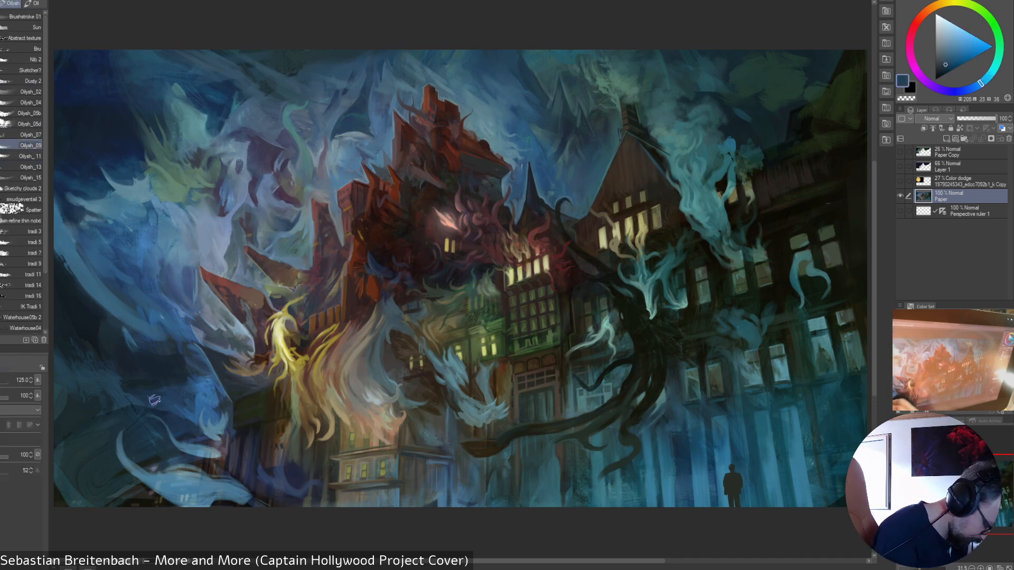
left_click(86, 442, "alt")
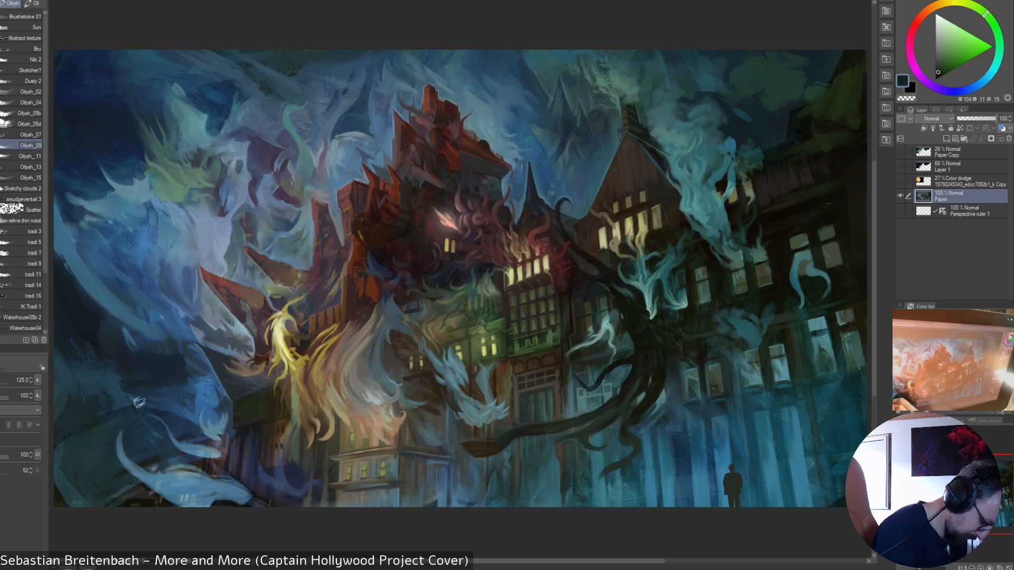
left_click(94, 417, "alt")
left_click(132, 398, "alt")
left_click(163, 420, "alt")
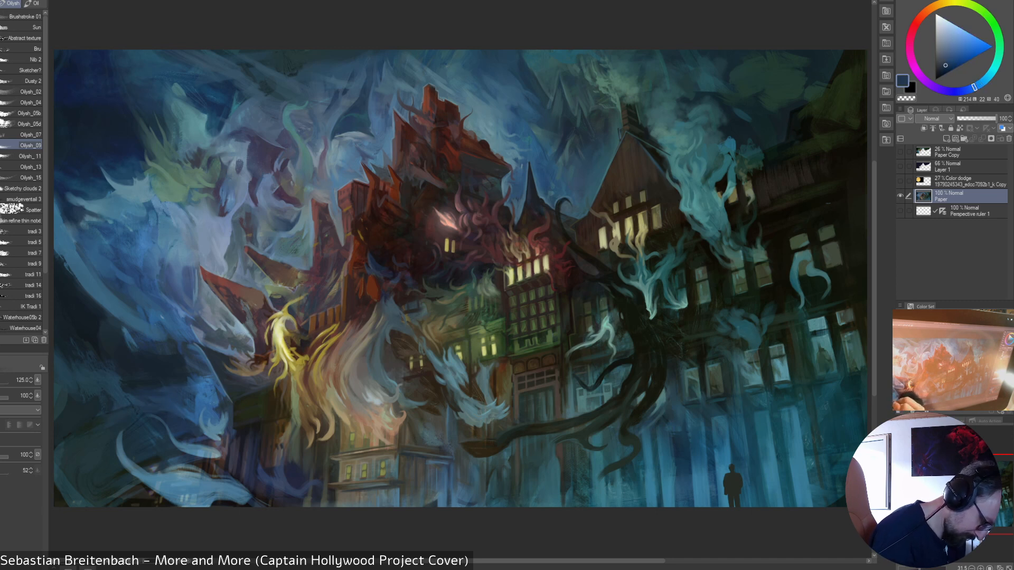
left_click(143, 417, "alt")
- Reduce the brush to 60 and touch up the blue spirit's head and curved tail with sampled pale grey-blue tones
key("bracketleft")
key("bracketleft")
key("bracketleft")
left_click(196, 439, "alt")
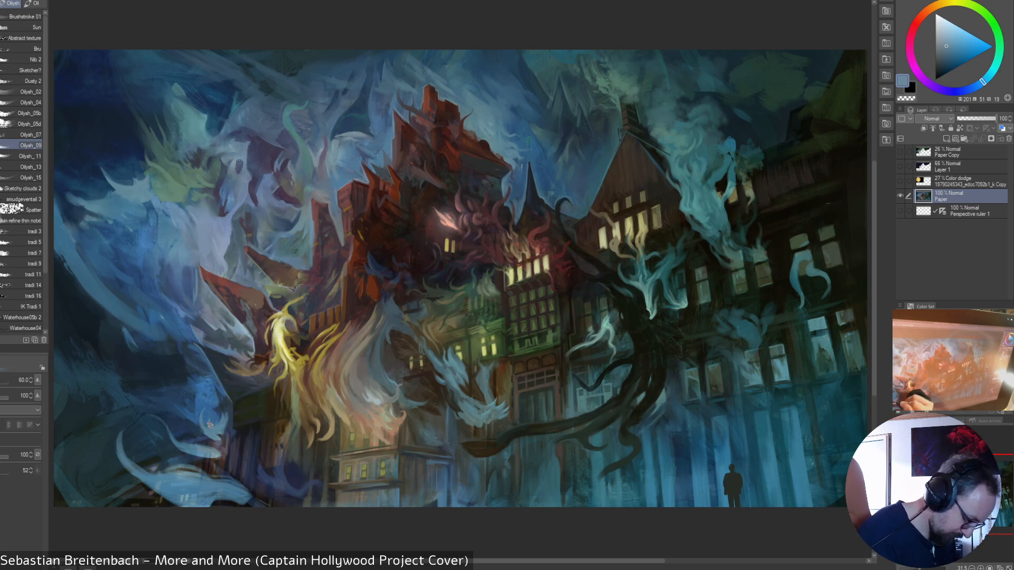
left_click(130, 456, "alt")
left_click(127, 452, "alt")
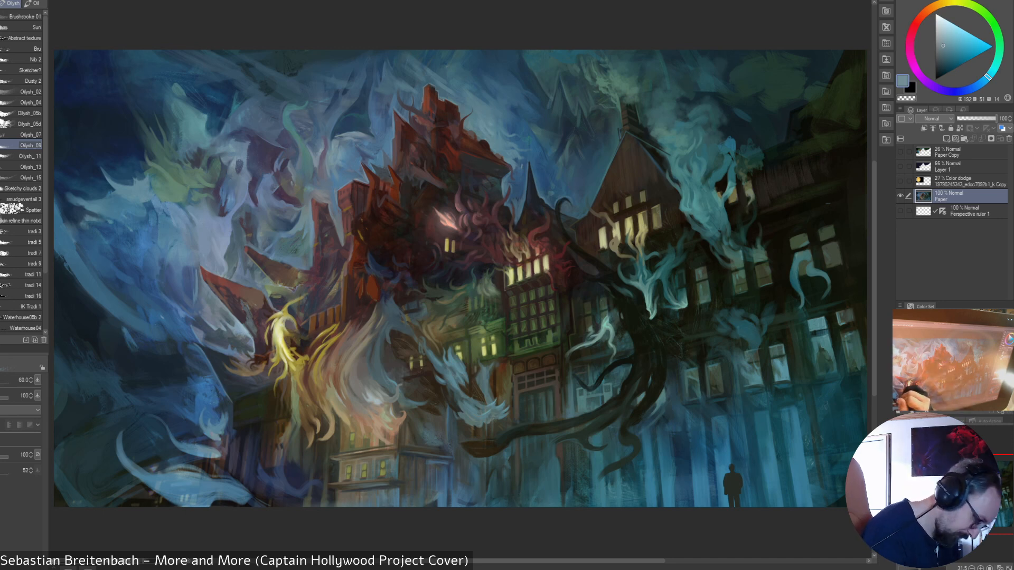
- Enlarge the brush to 150 and rework the dark background above the blue spirit with sampled mid-blue and dark blue tones
left_click(197, 391, "alt")
key("bracketright")
key("bracketright")
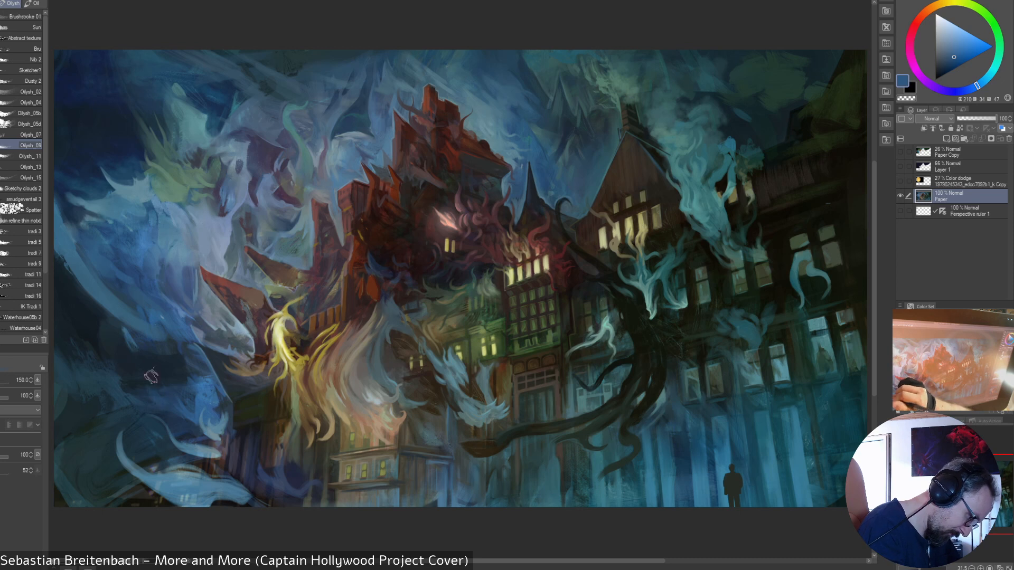
left_click(143, 396, "alt")
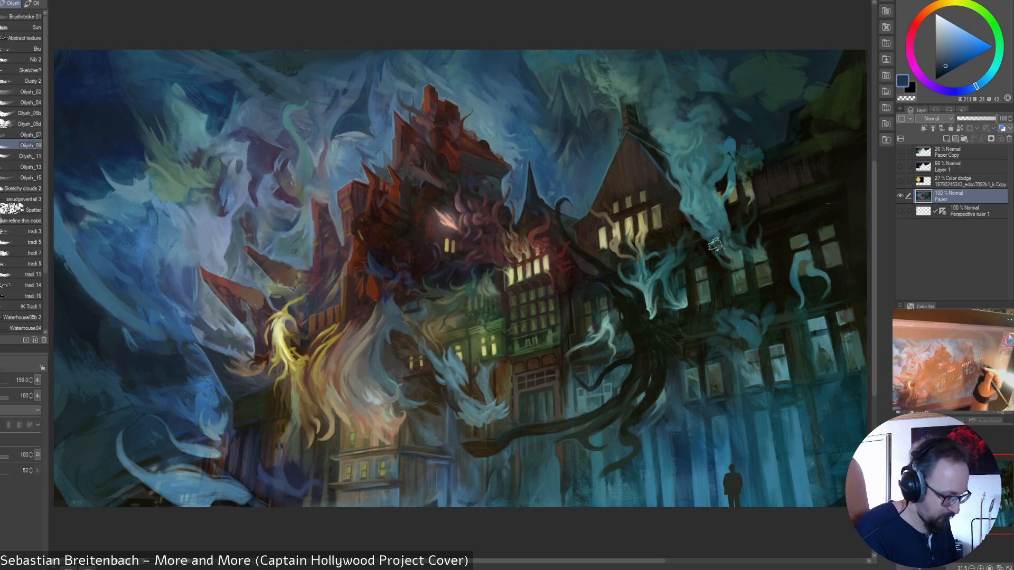
- Reduce the brush to 70 and refine the edge of the blue form above the spirit's head with a sampled mid-blue
key("bracketleft")
key("bracketleft")
key("bracketleft")
key("bracketleft")
left_click(167, 320, "alt")
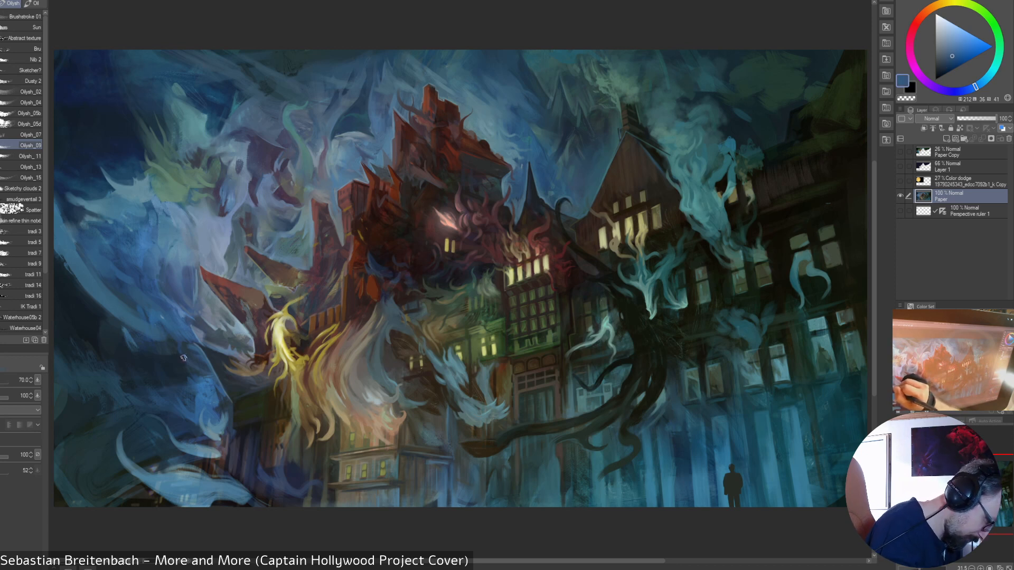
- Enlarge the brush to 150 and paint the swirling background near the canvas's left edge with a sampled muted blue
left_click(158, 327, "alt")
key("bracketright")
key("bracketright")
key("bracketright")
key("bracketright")
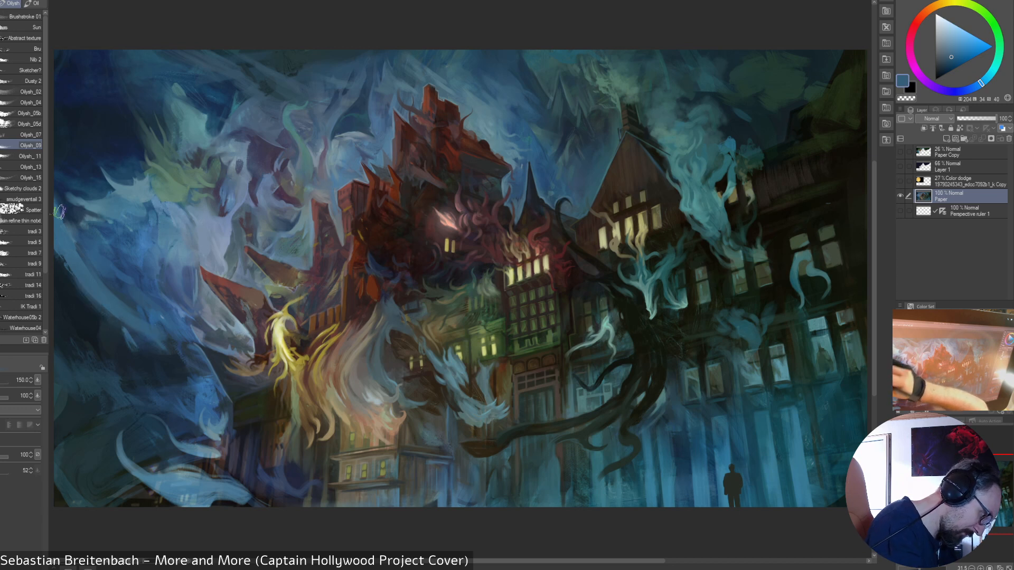
- Reduce the brush to 60 and touch up the background beside the spirit's curved tail with sampled dark blue and near-black tones
key("bracketleft")
key("bracketleft")
key("bracketleft")
key("bracketleft")
key("bracketleft")
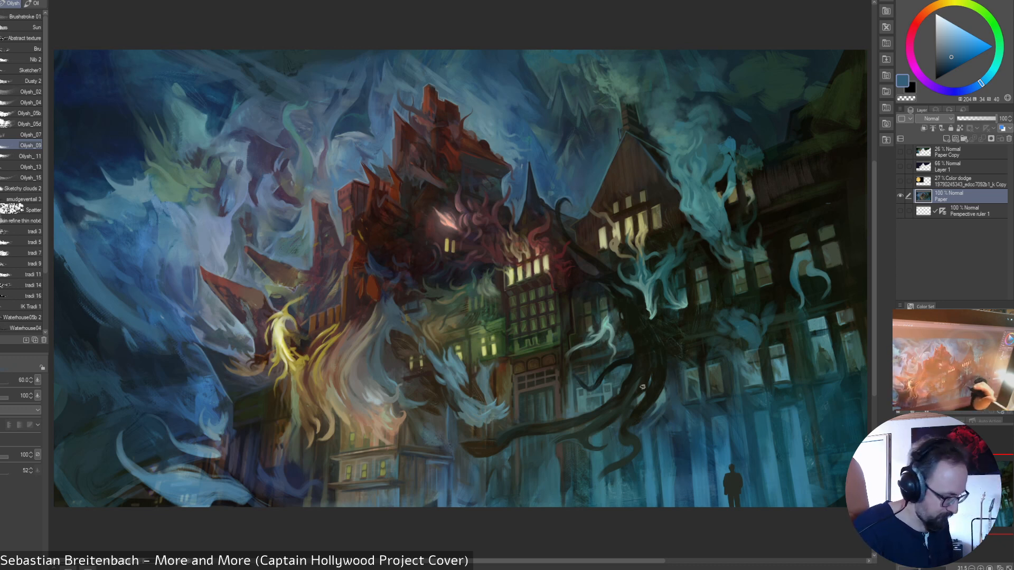
left_click(116, 420, "alt")
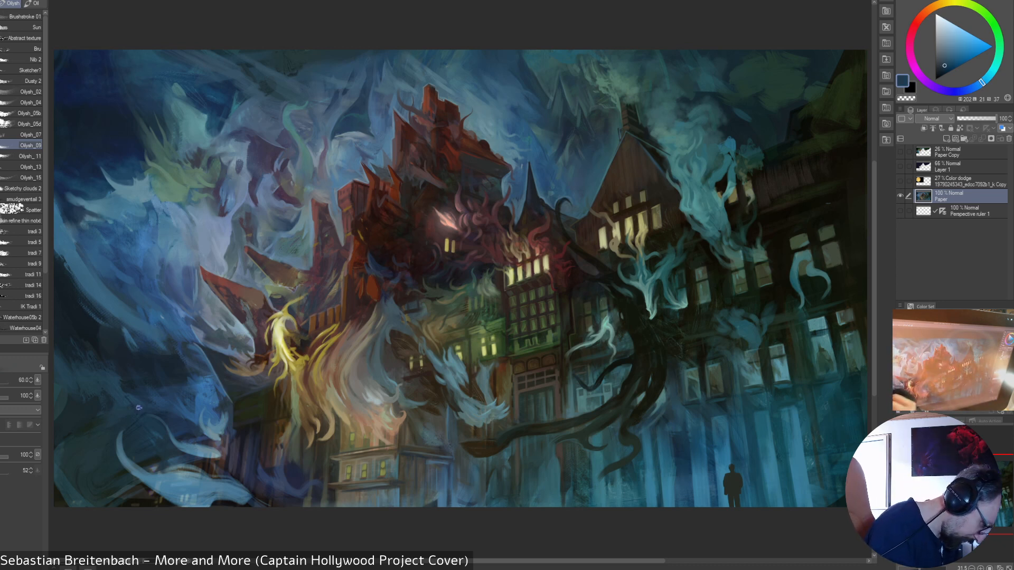
left_click(106, 407, "alt")
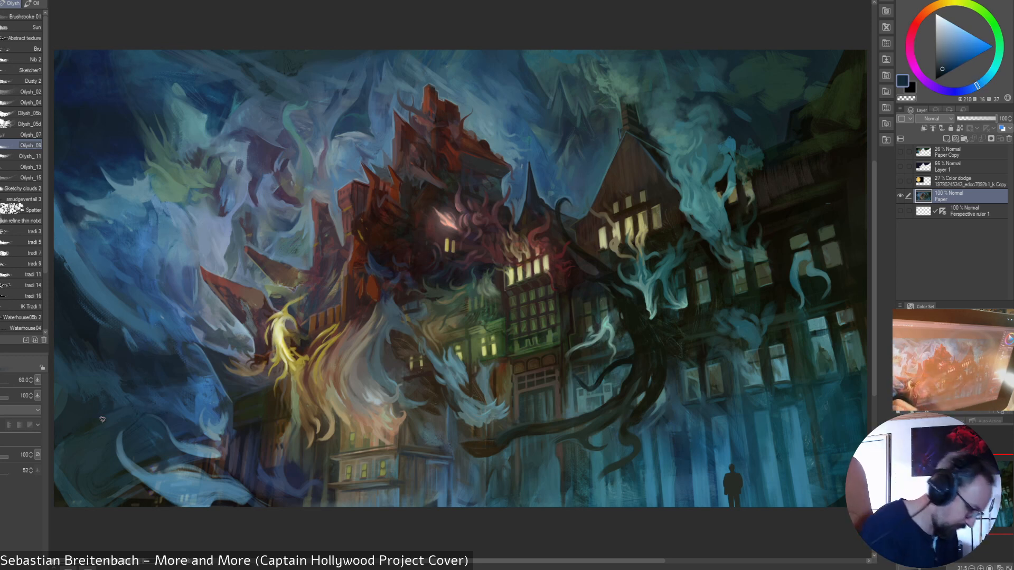
left_click(92, 425, "alt")
left_click(76, 427, "alt")
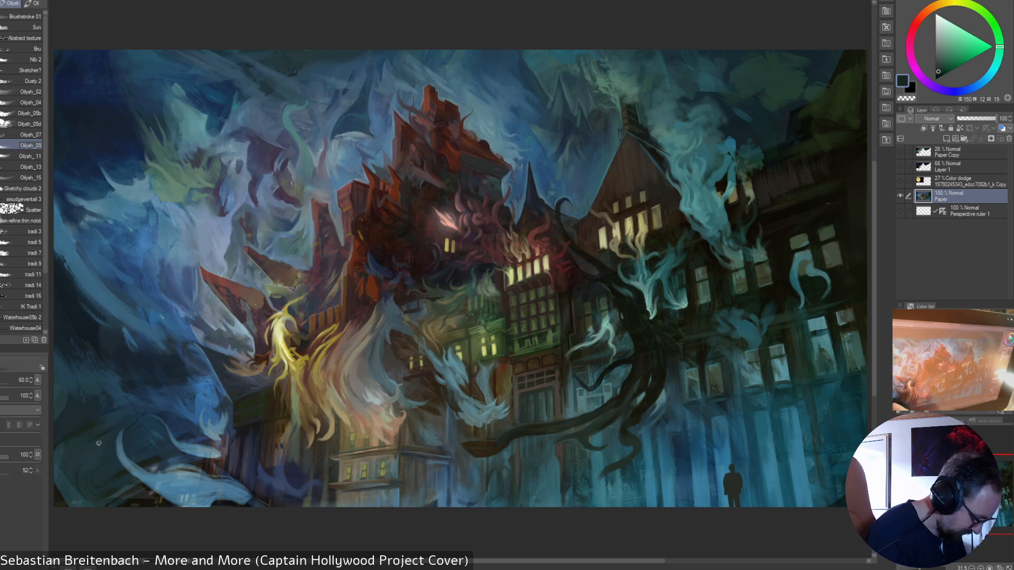
- Set the brush size to 50 and refine the edge of the blue spirit's head with sampled grey-blue tones
key("bracketright")
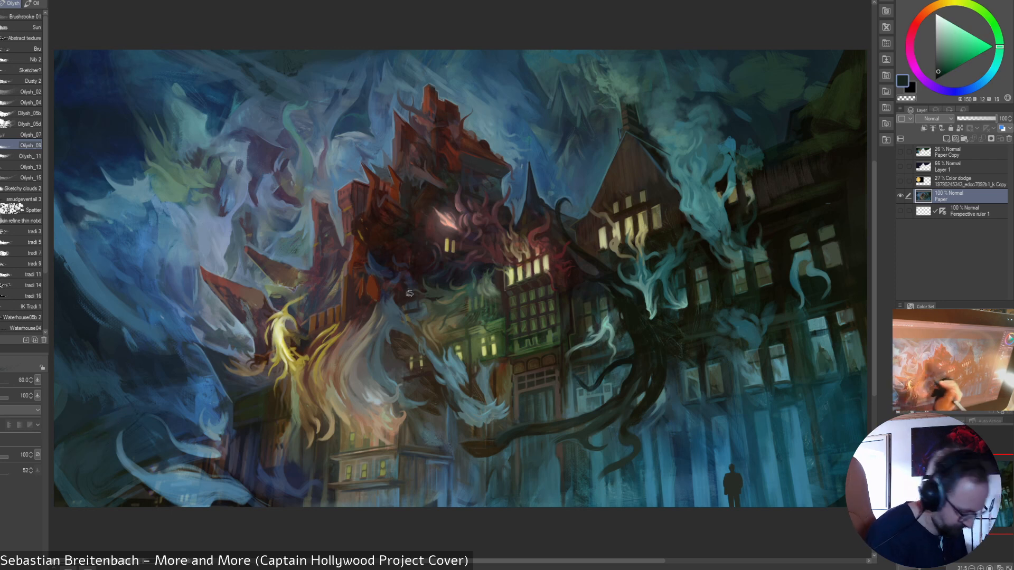
key("bracketleft")
key("bracketleft")
key("bracketleft")
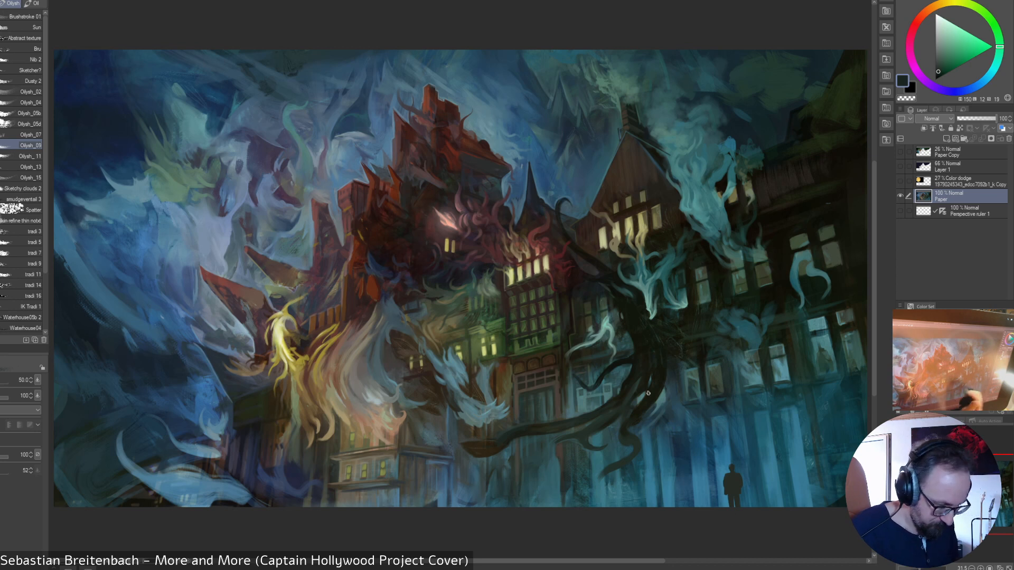
left_click(224, 410, "alt")
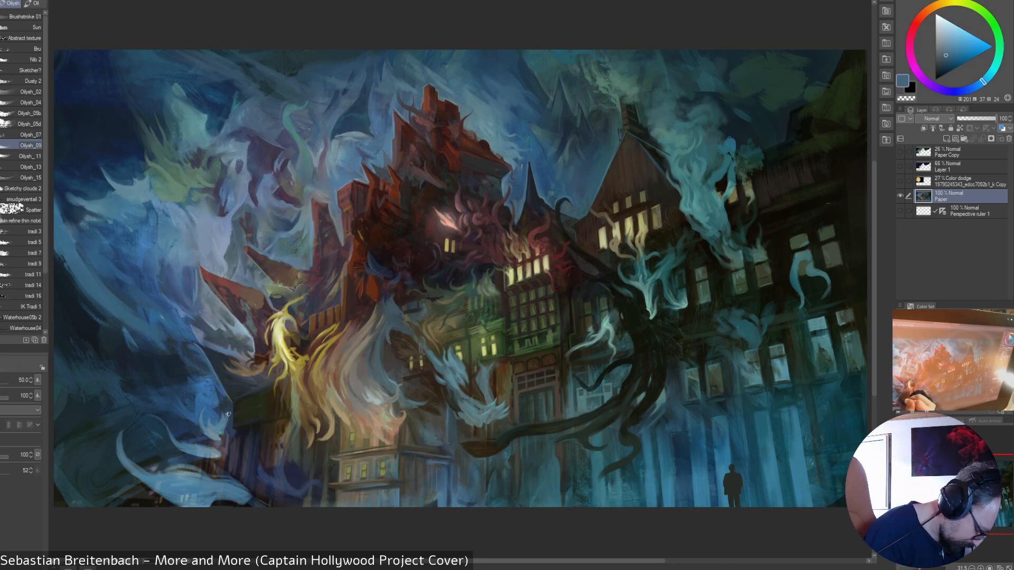
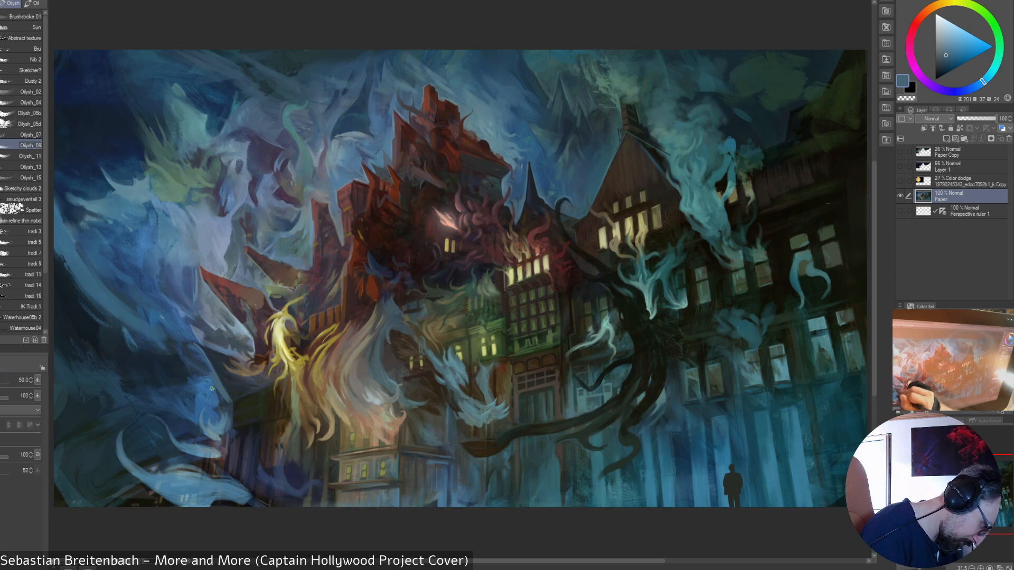
left_click(224, 403, "alt")
left_click_drag(230, 403, 221, 382)
left_click(224, 397, "alt")
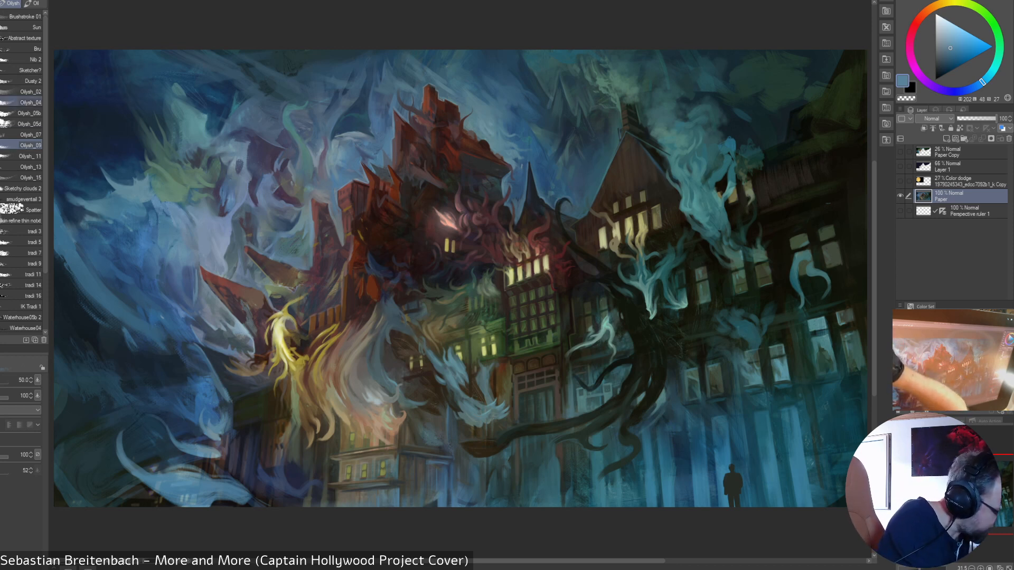
- Switch to another brush at size 80 and soften the base of the small lit building with sampled grey and blue tones
key("e")
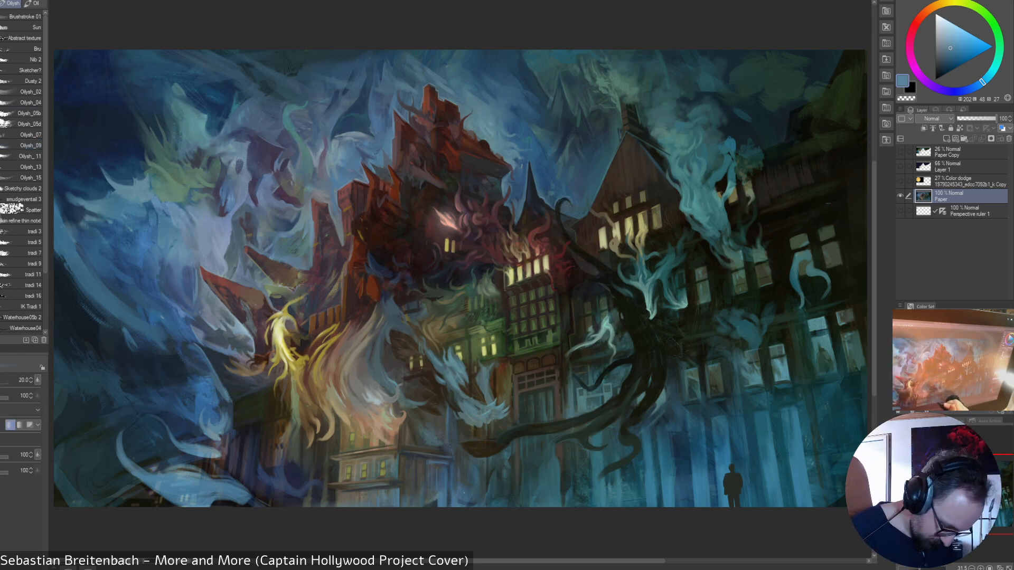
left_click(394, 499, "alt")
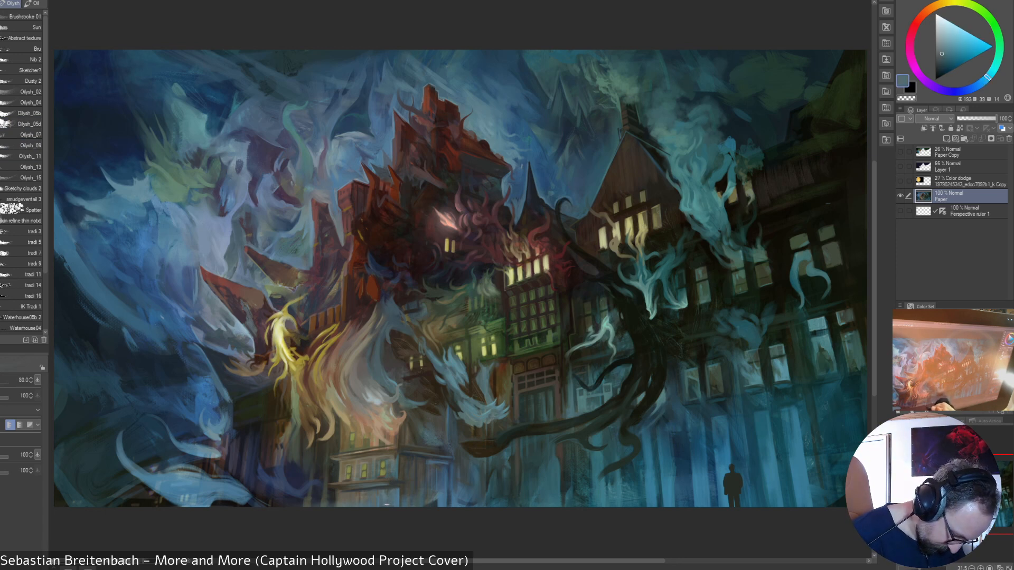
left_click(381, 492, "alt")
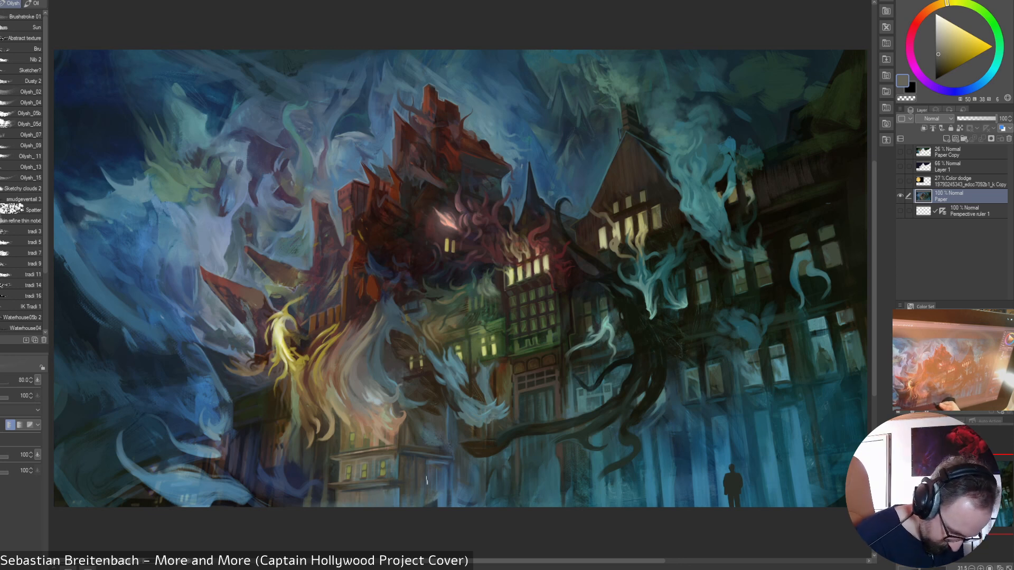
left_click(444, 498, "alt")
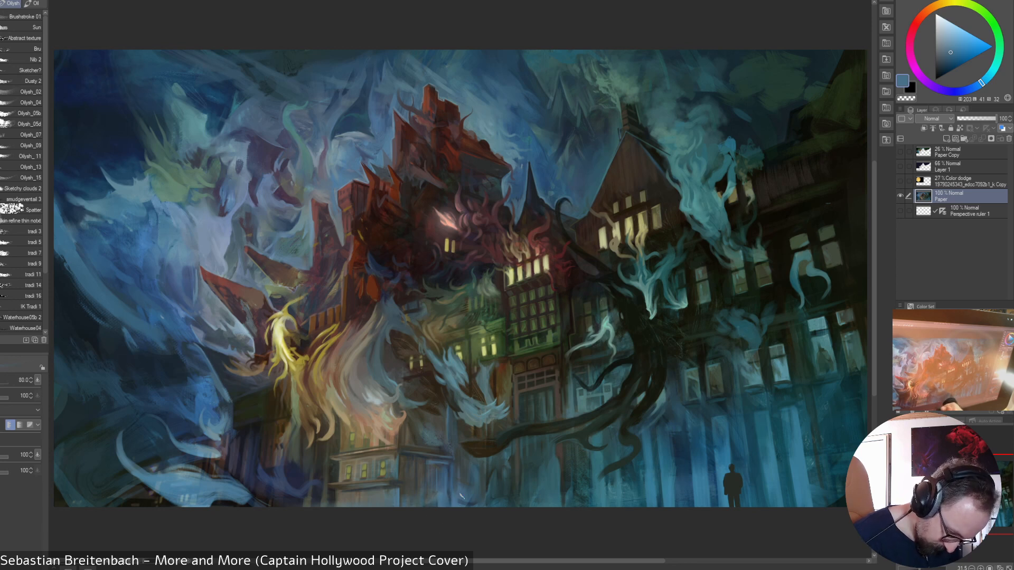
left_click(477, 506, "alt")
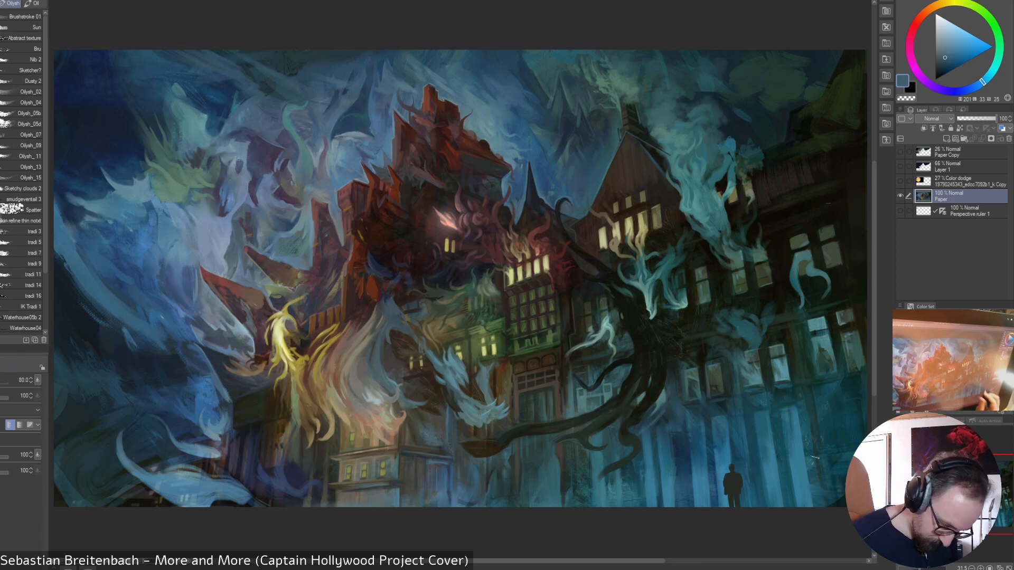
left_click(468, 503, "alt")
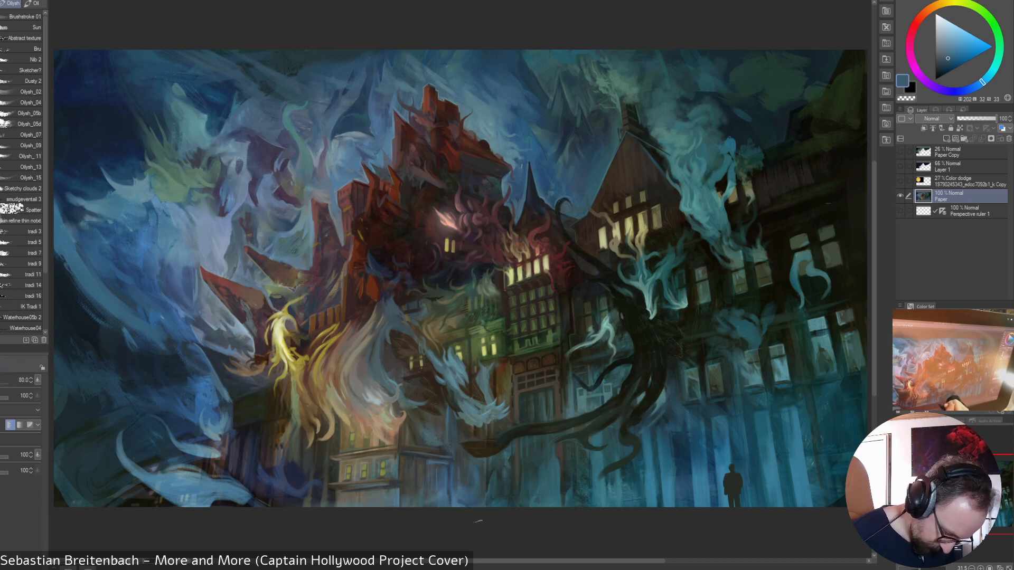
- Paint the misty area below the large tentacle with sampled blue, dark teal and grey-teal tones
left_click(485, 459, "alt")
left_click_drag(487, 465, 487, 491)
left_click(486, 475, "alt")
left_click(504, 501, "alt")
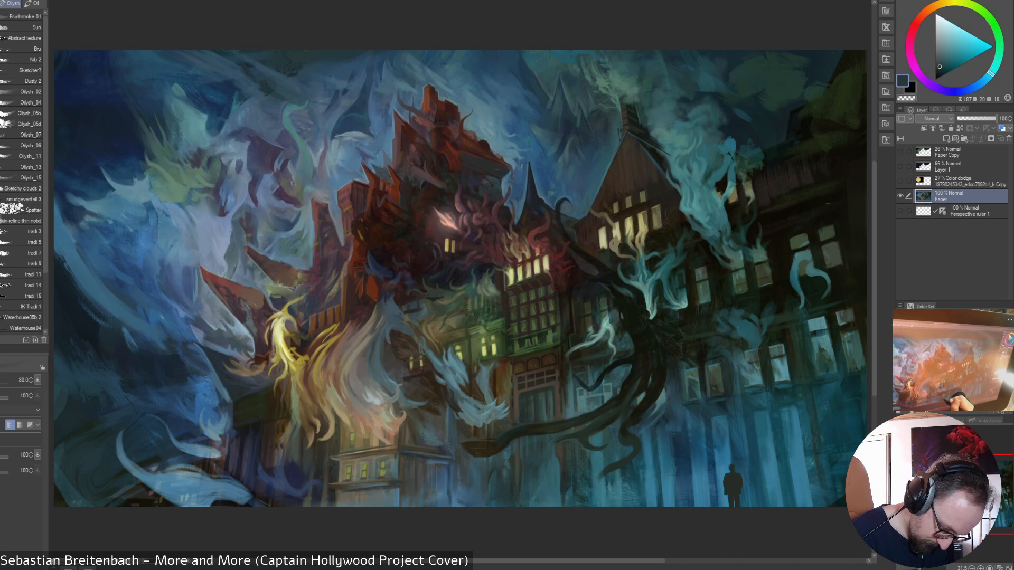
left_click(526, 471, "alt")
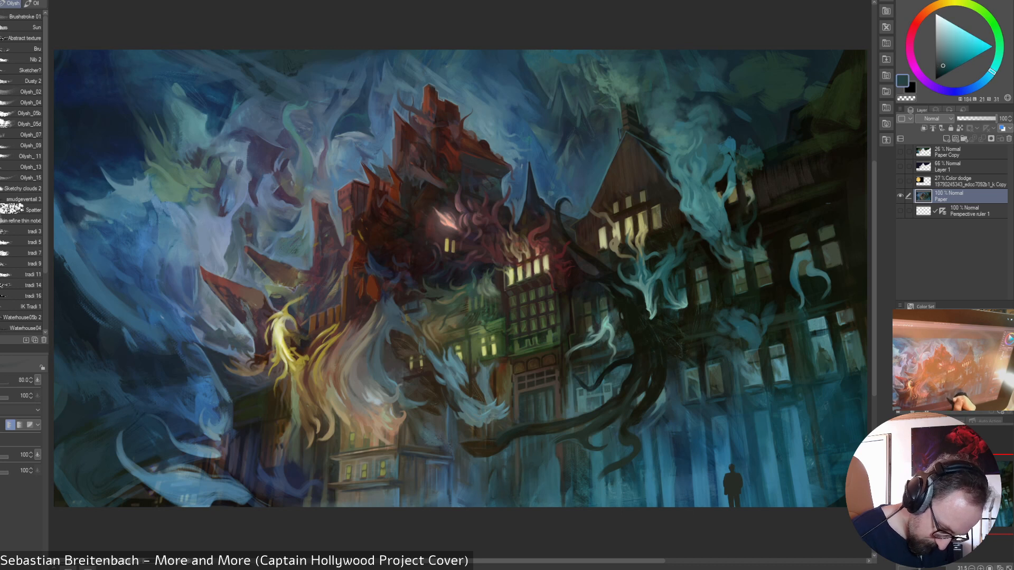
left_click(542, 476, "alt")
- Reduce the brush to 45 and refine the lower facade beneath the tentacle with sampled near-black and muted teal tones
key("bracketleft")
key("bracketleft")
key("bracketleft")
key("bracketleft")
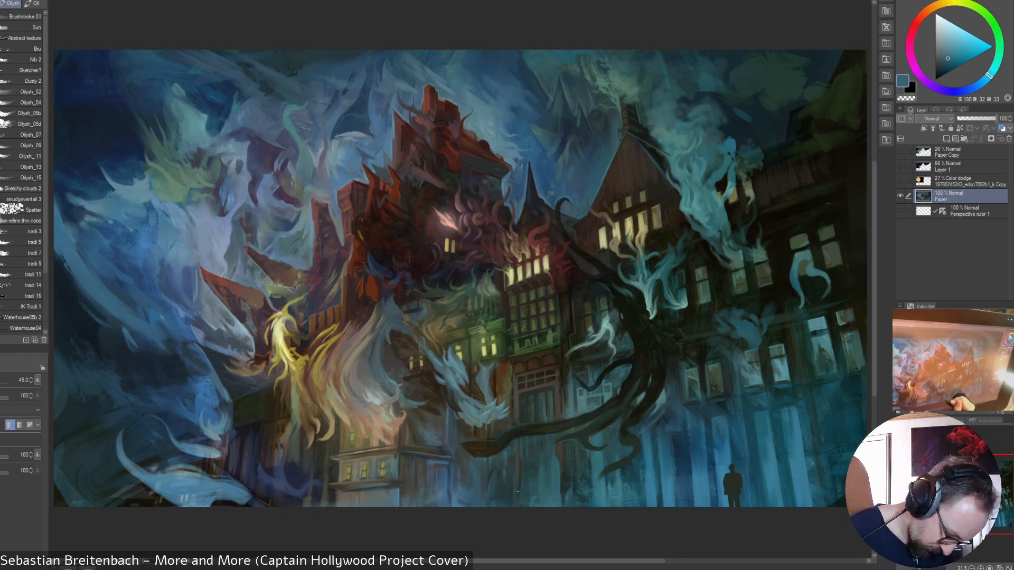
left_click(521, 498, "alt")
left_click(521, 482, "alt")
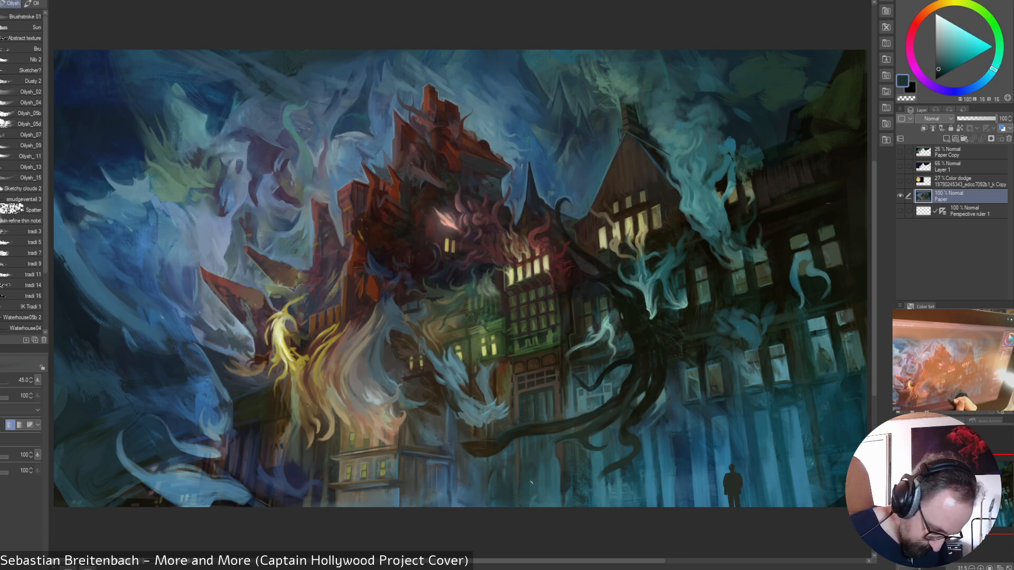
left_click(520, 506, "alt")
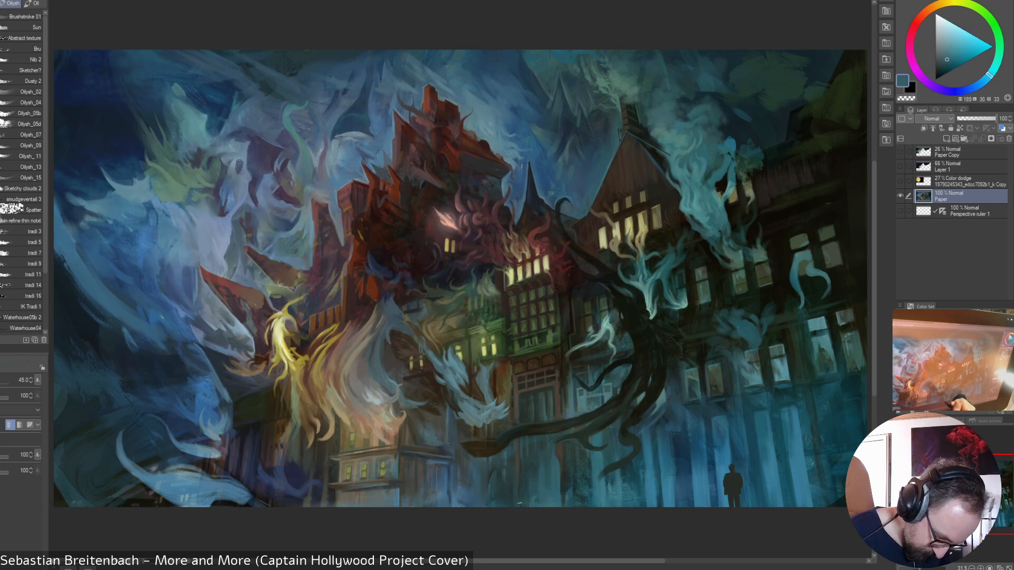
left_click(522, 496, "alt")
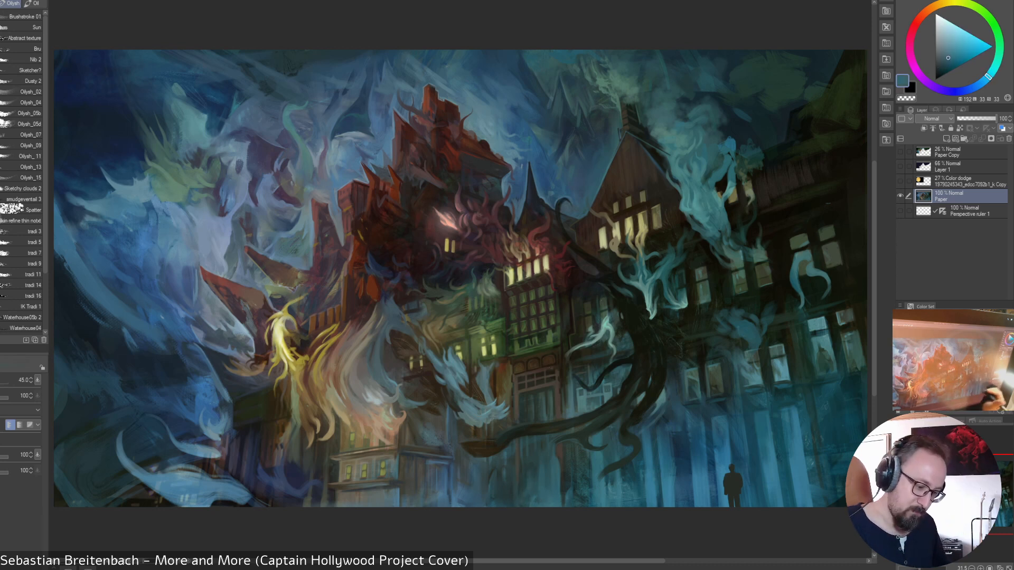
- Enlarge the brush to 80 and blend the mist along the canvas's lower edge with sampled dark and teal tones
left_click(564, 464, "alt")
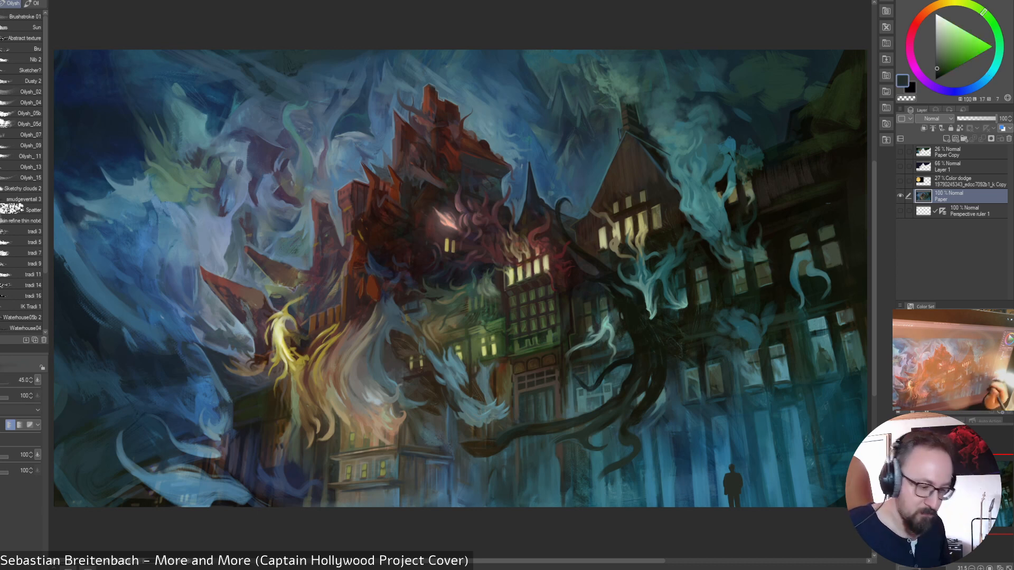
left_click(541, 484, "alt")
left_click(535, 490, "alt")
key("bracketright")
key("bracketright")
key("bracketright")
key("bracketright")
key("bracketright")
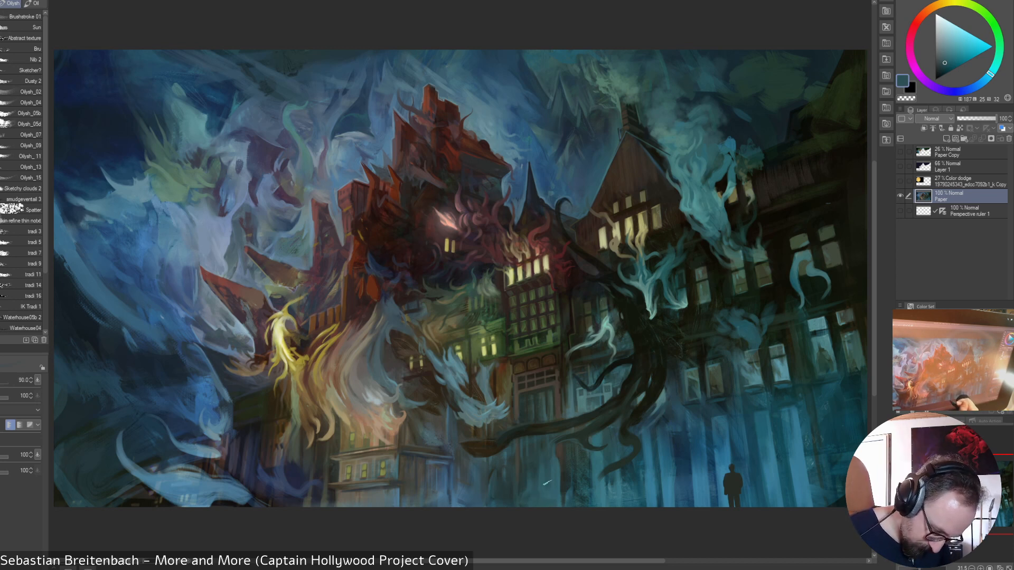
left_click(570, 507, "alt")
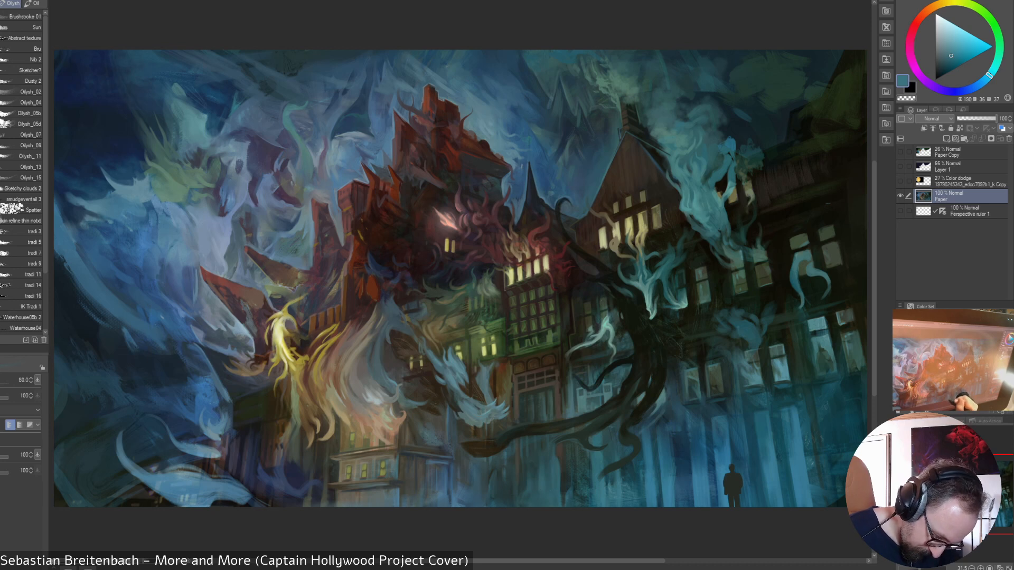
- Reduce the brush to 50 and rework the dark facade base below the tentacle tip with sampled teal and near-black tones
key("bracketleft")
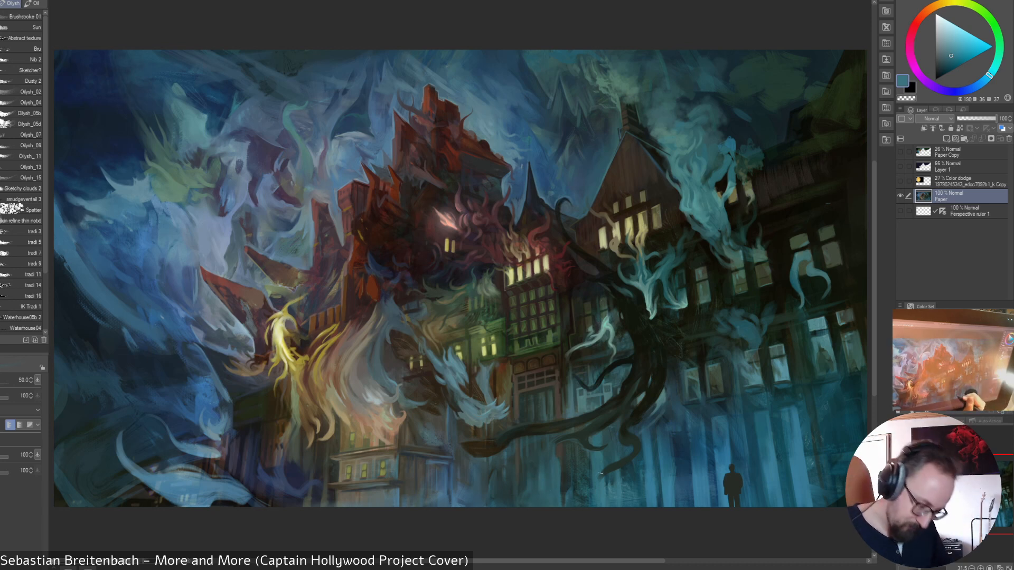
left_click(570, 478, "alt")
left_click(588, 478, "alt")
left_click(582, 498, "alt")
left_click(575, 483, "alt")
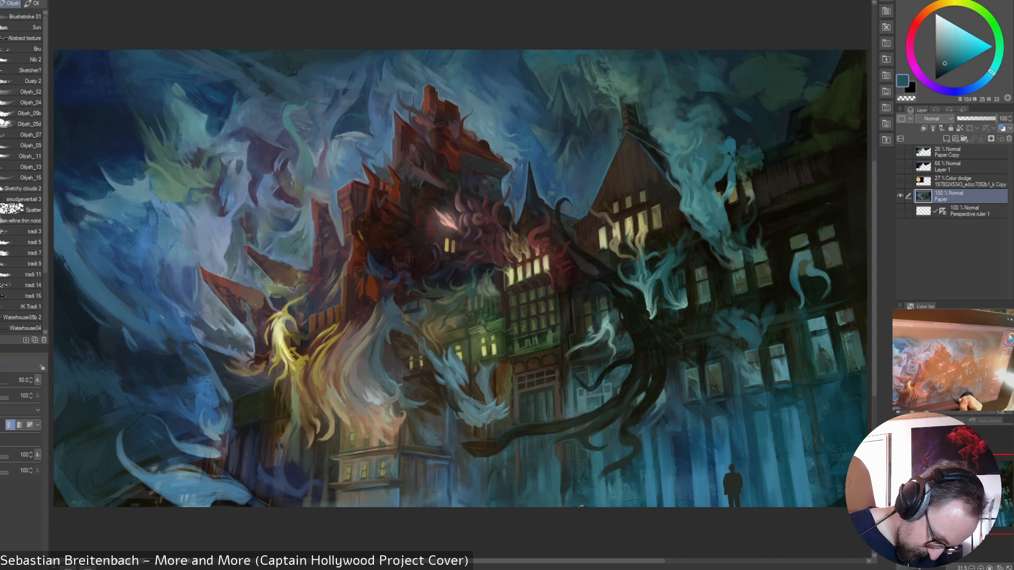
left_click(576, 498, "alt")
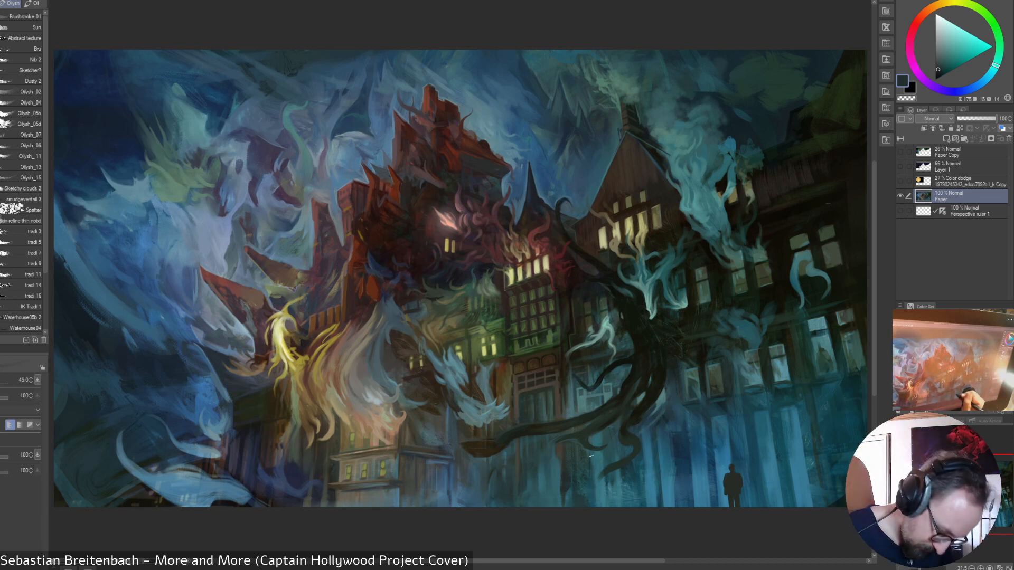
- Touch up the misty wall between the tentacle tip and the standing figure with sampled teal-blue tones at brush size 45
left_click(710, 476, "alt")
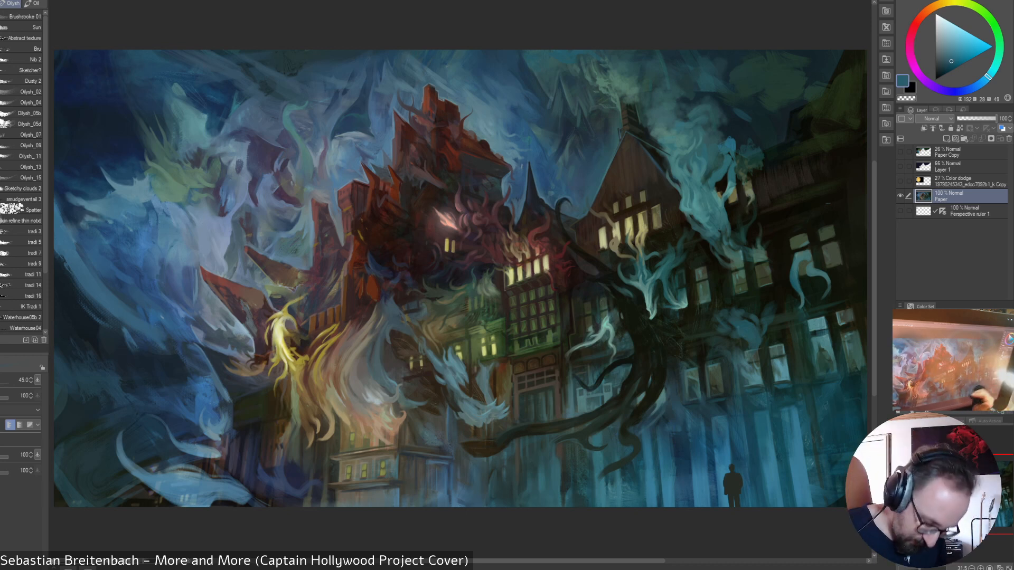
left_click(635, 461, "alt")
left_click(625, 467, "alt")
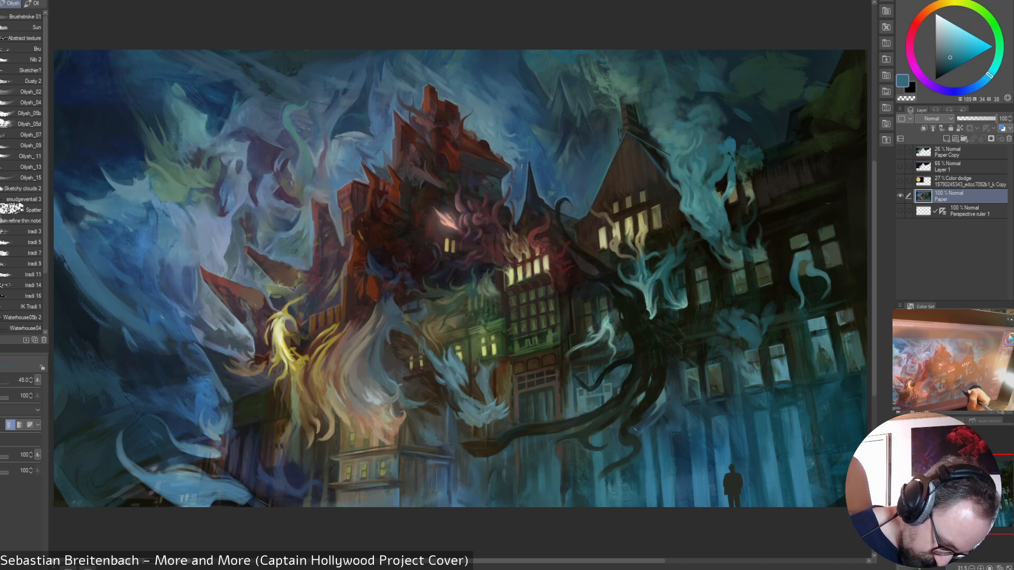
left_click(663, 450, "alt")
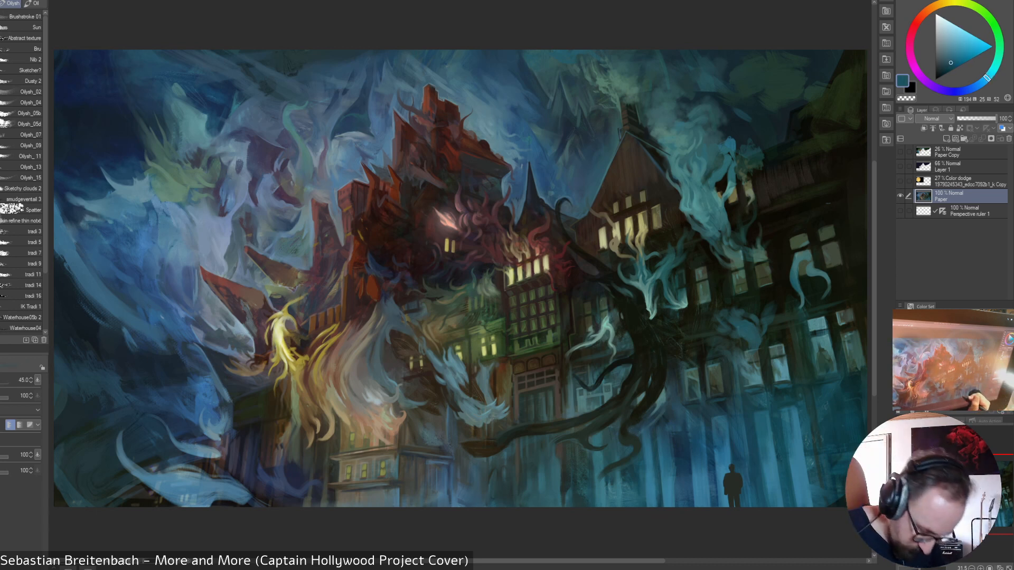
left_click(640, 467, "alt")
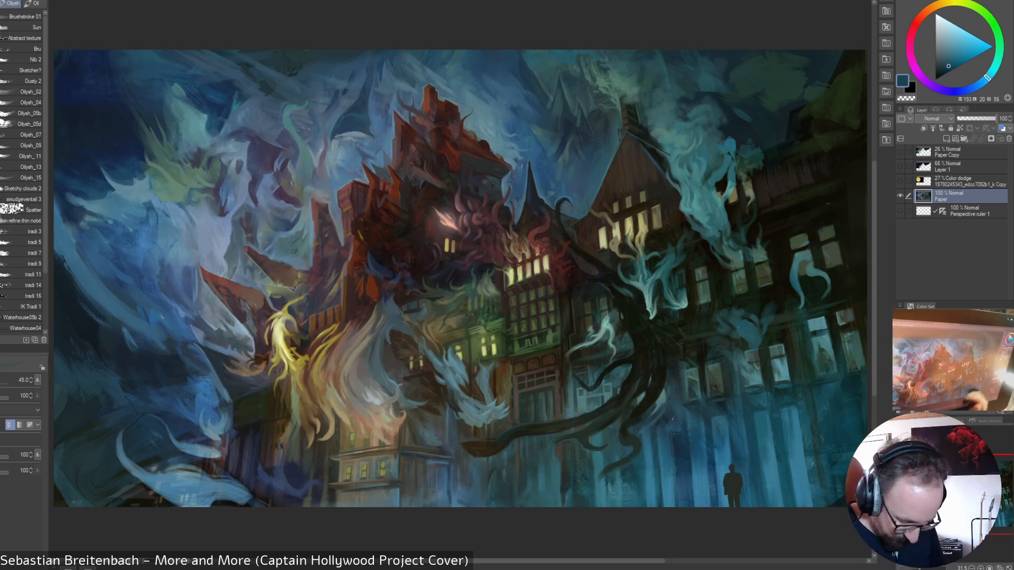
- Refine the dark facade beneath the tentacle with sampled muted teal and near-black teal tones at brush size 45
left_click(586, 452, "alt")
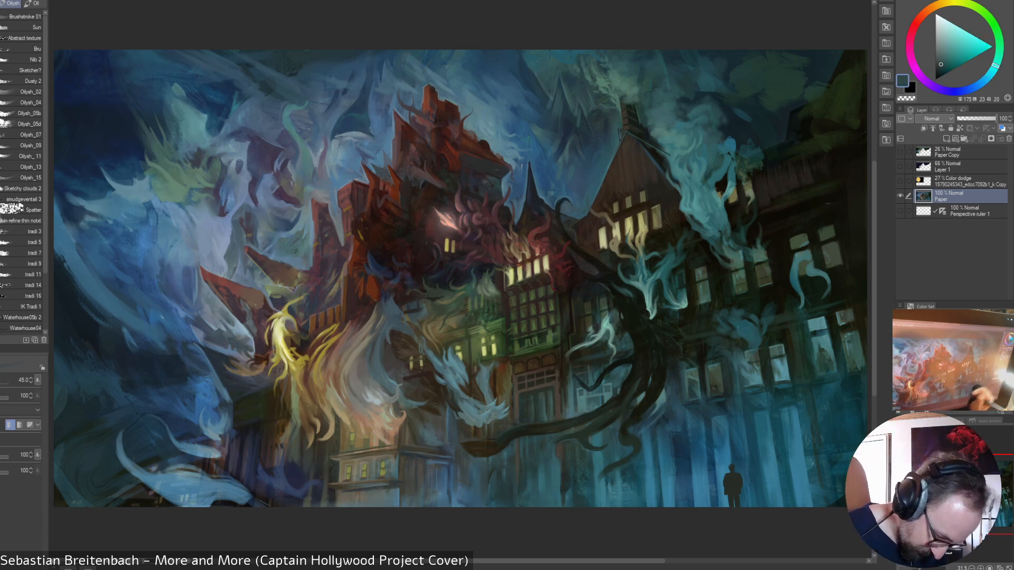
left_click(577, 443, "alt")
left_click(570, 441, "alt")
left_click(559, 435, "alt")
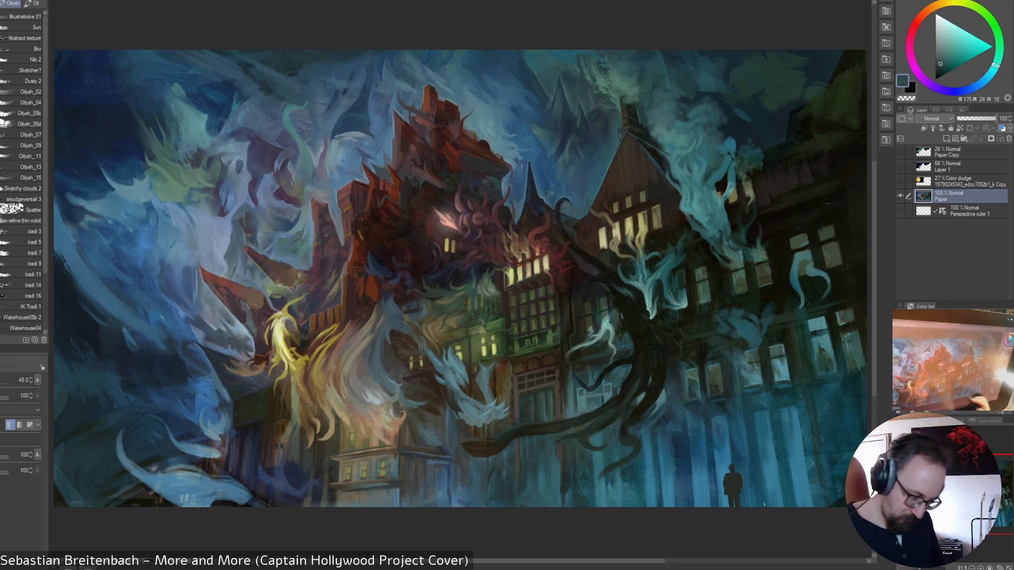
- With the Textured Color Mixer brush at size 10, refine the tip of the tentacle's small hooked branch in sampled dark teal and green tones
right_click(638, 417)
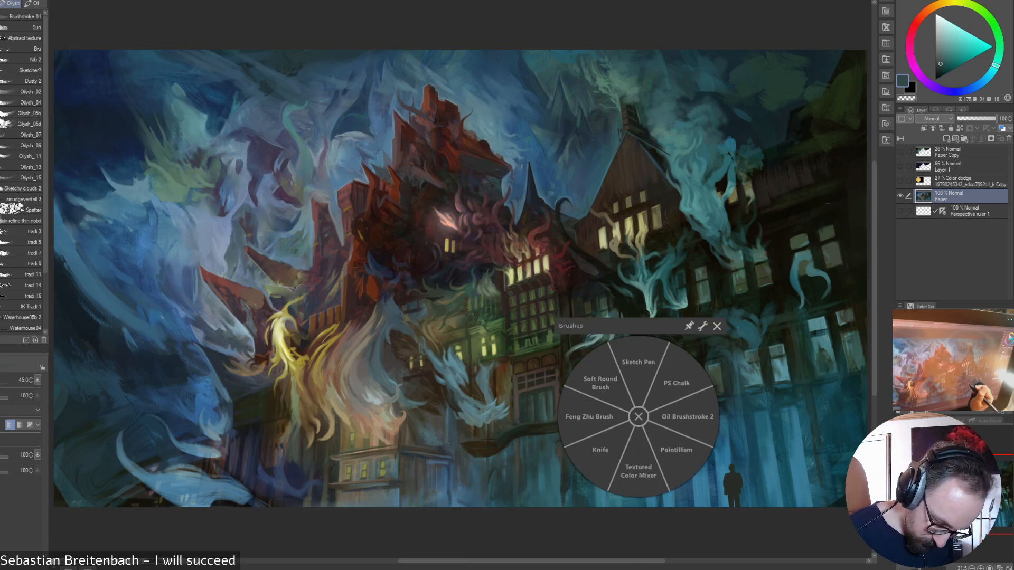
left_click(639, 471)
left_click(568, 446, "alt")
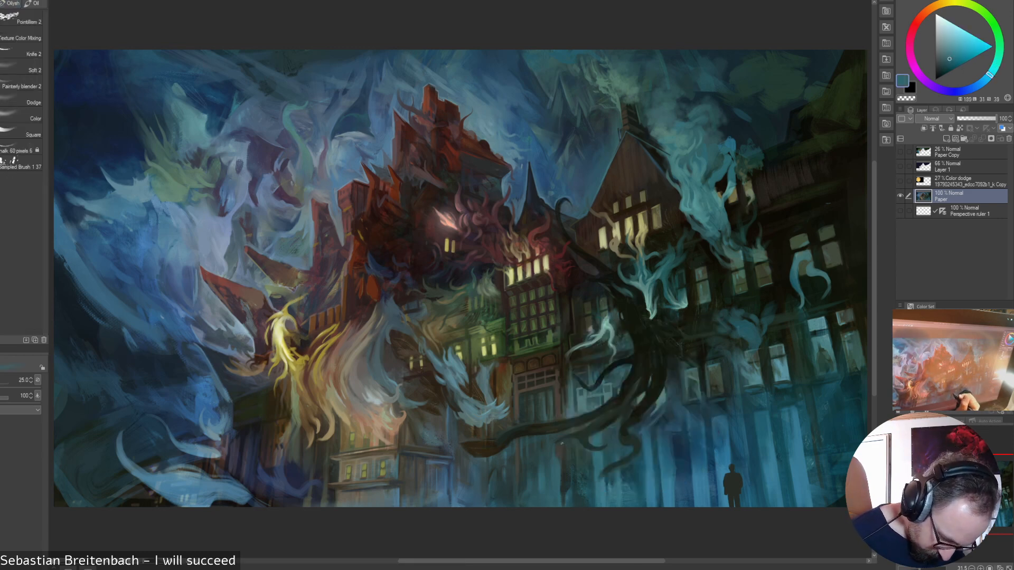
scroll(462, 279, "up", 1)
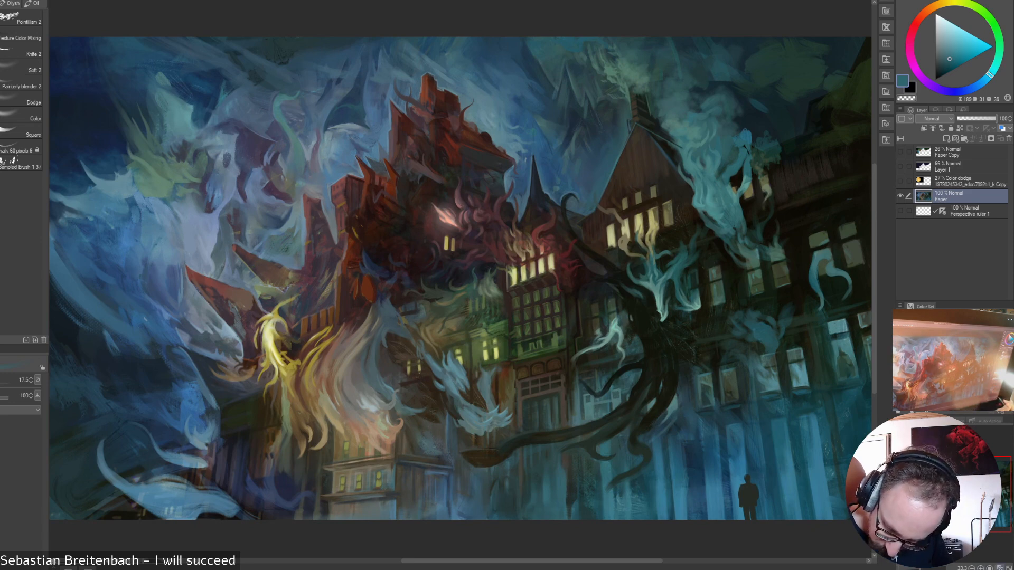
scroll(459, 277, "up", 2)
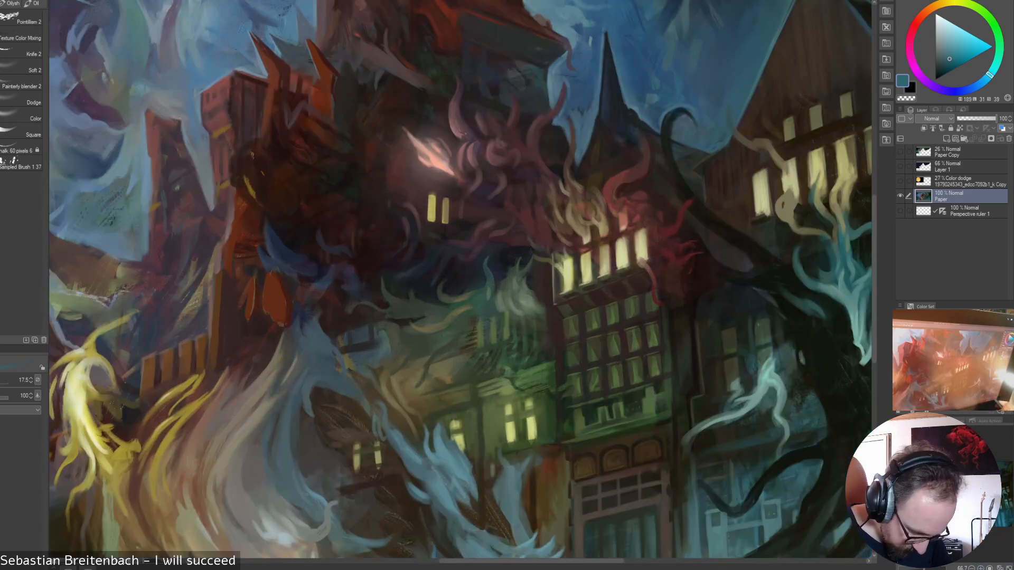
left_click_drag(989, 517, 991, 517)
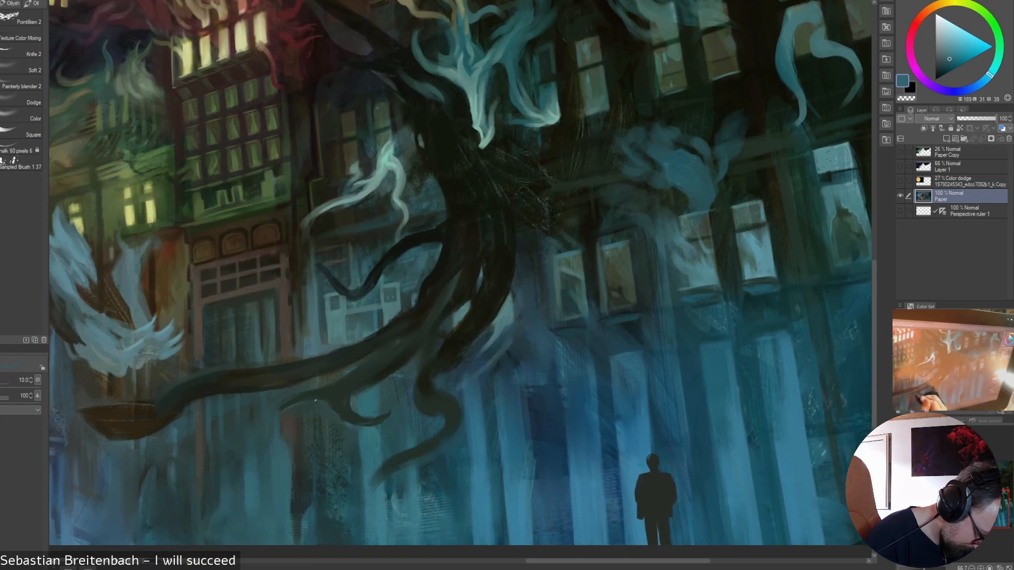
left_click(300, 402, "alt")
left_click(299, 403, "alt")
left_click(298, 404, "alt")
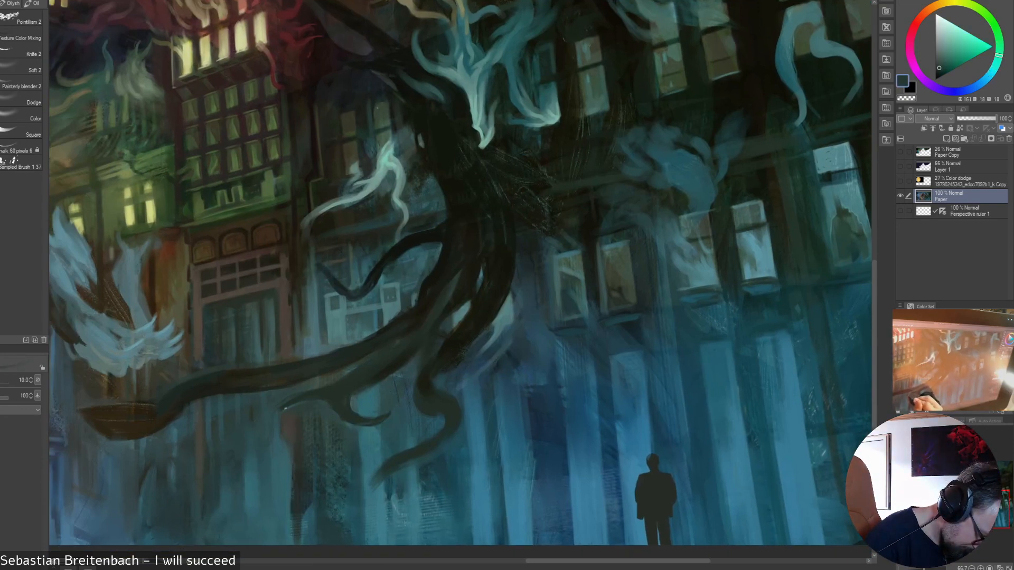
left_click(297, 406, "alt")
left_click(295, 407, "alt")
left_click(292, 408, "alt")
left_click(289, 408, "alt")
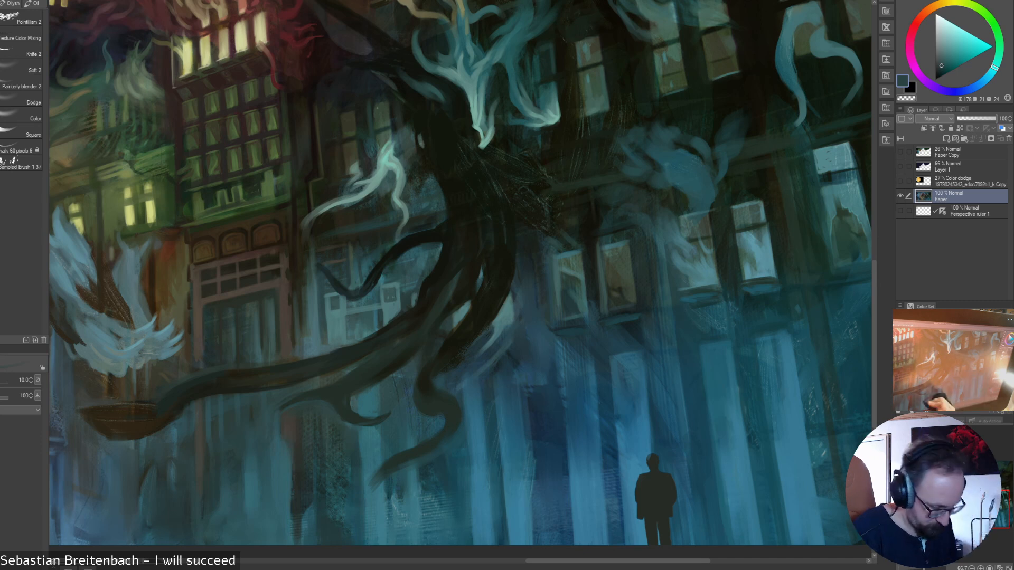
- Clean up the contours of the small hooked tentacle branch with alternating sampled teal mist and dark green tones
left_click(344, 421, "alt")
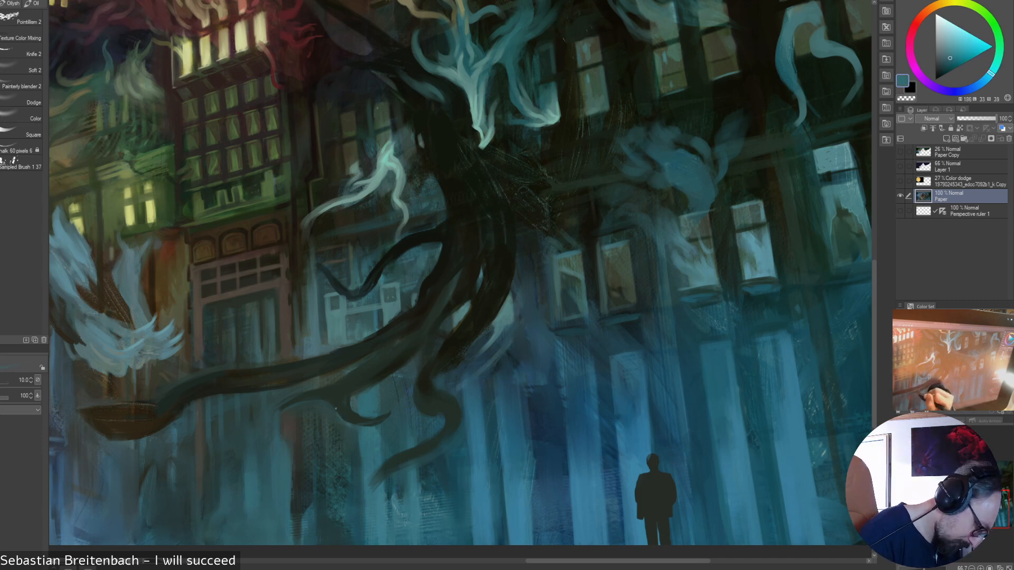
left_click(335, 411, "alt")
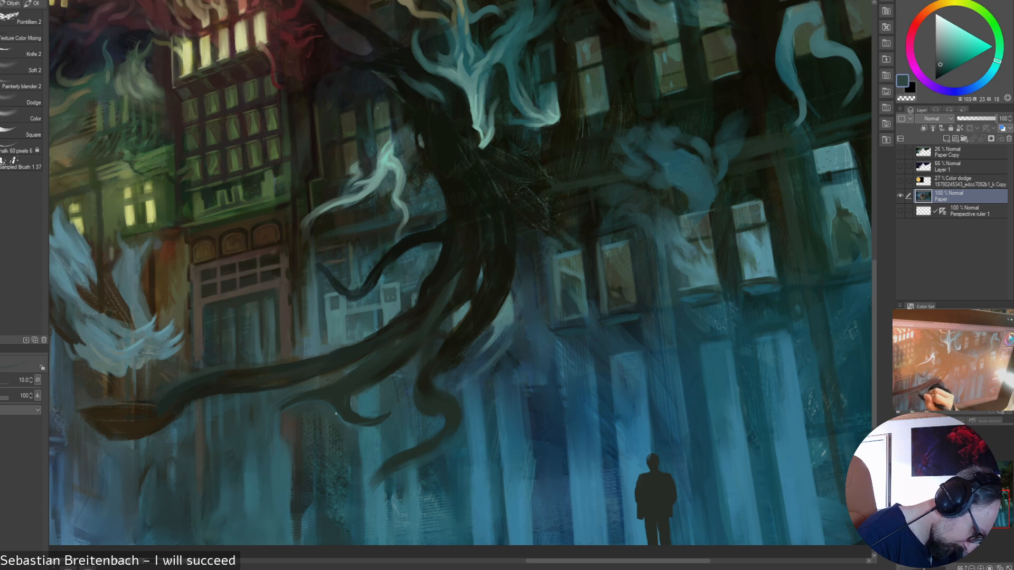
left_click(287, 404, "alt")
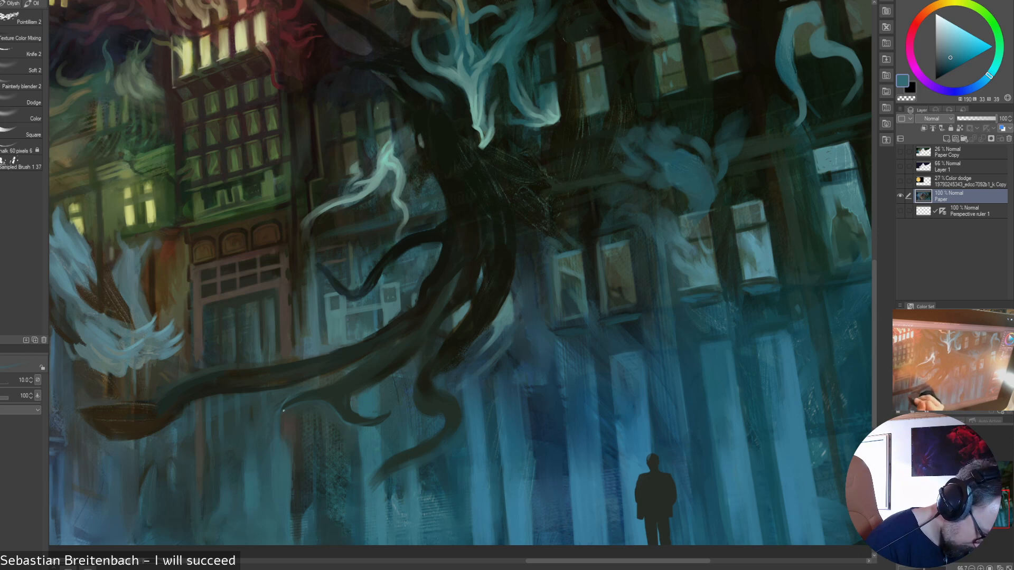
left_click(281, 407, "alt")
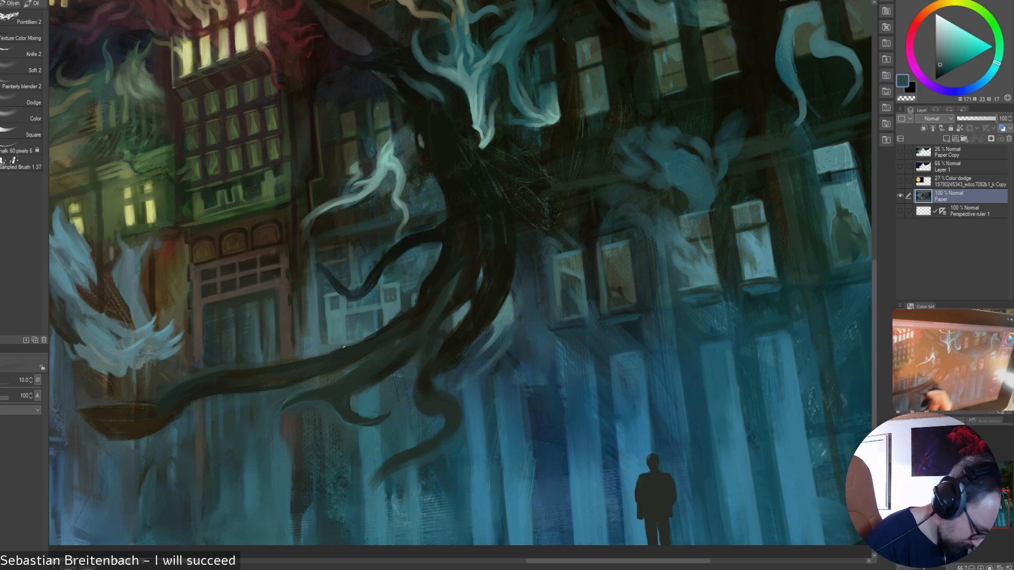
left_click(288, 401, "alt")
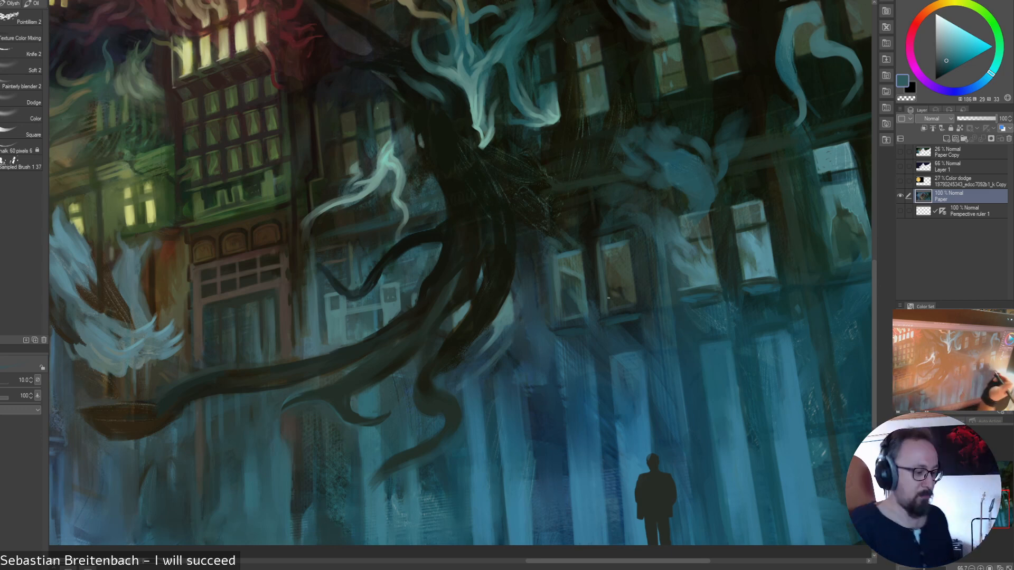
key("ctrl+0")
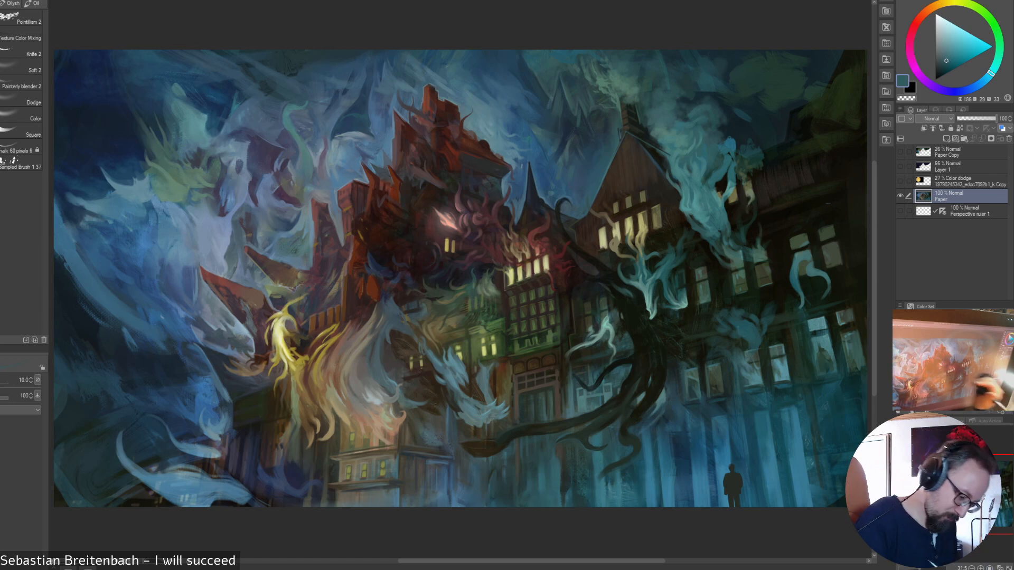
- Blend the misty facade just below the hooked branch with sampled dark and grey-teal tones at brush sizes 30 and 25
left_click(563, 438, "alt")
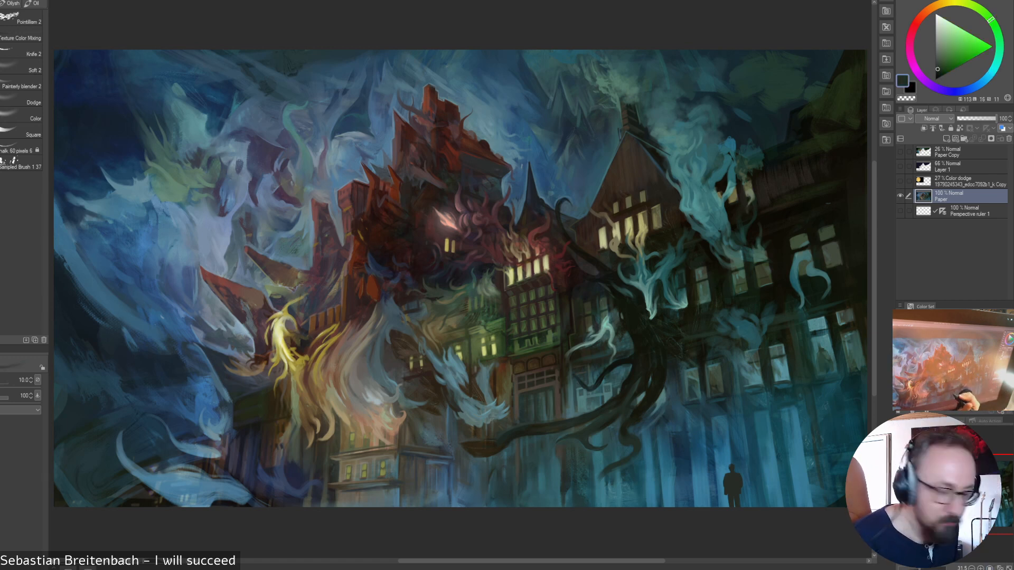
left_click(563, 438, "alt")
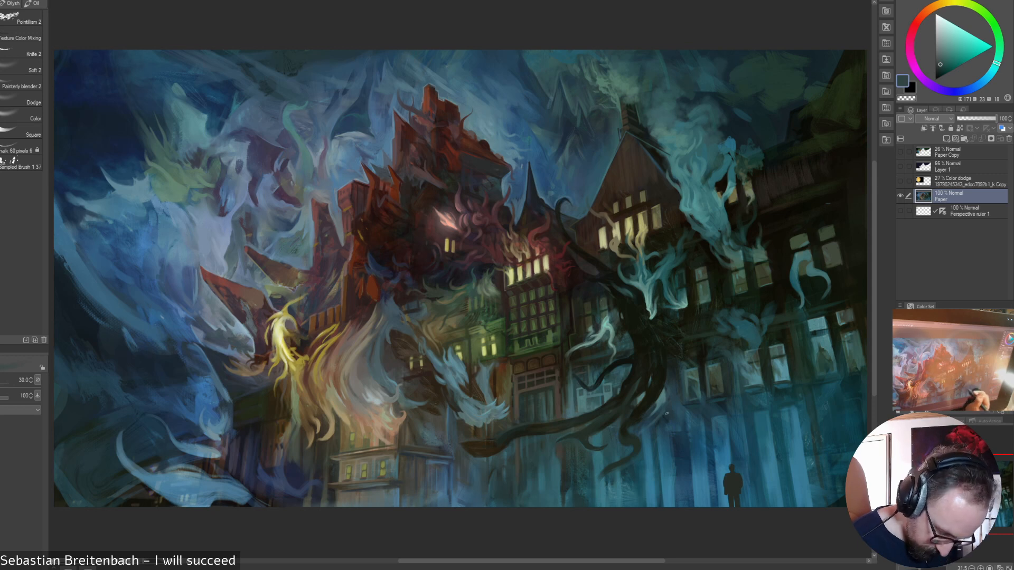
left_click(588, 427, "alt")
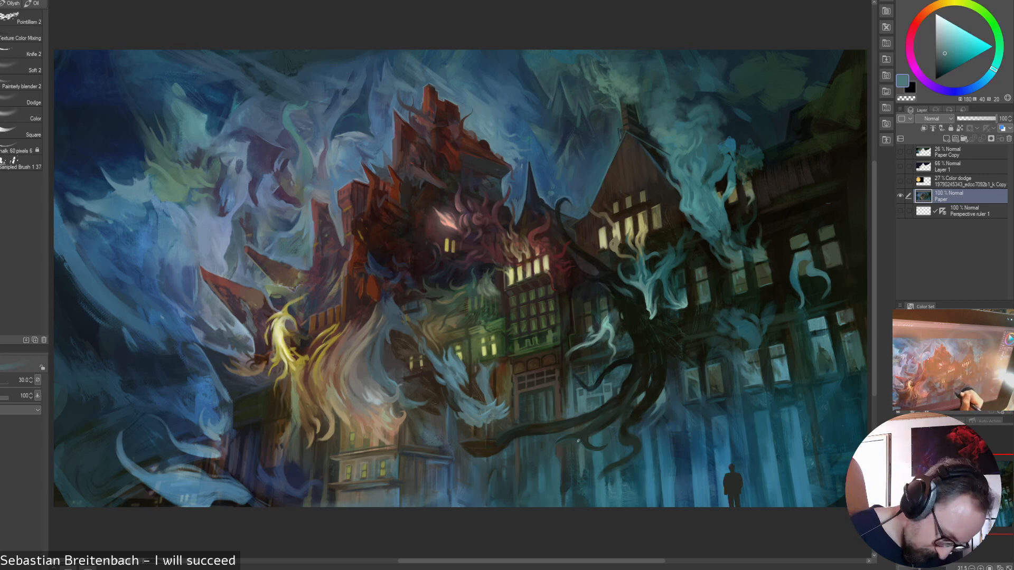
left_click(579, 466, "alt")
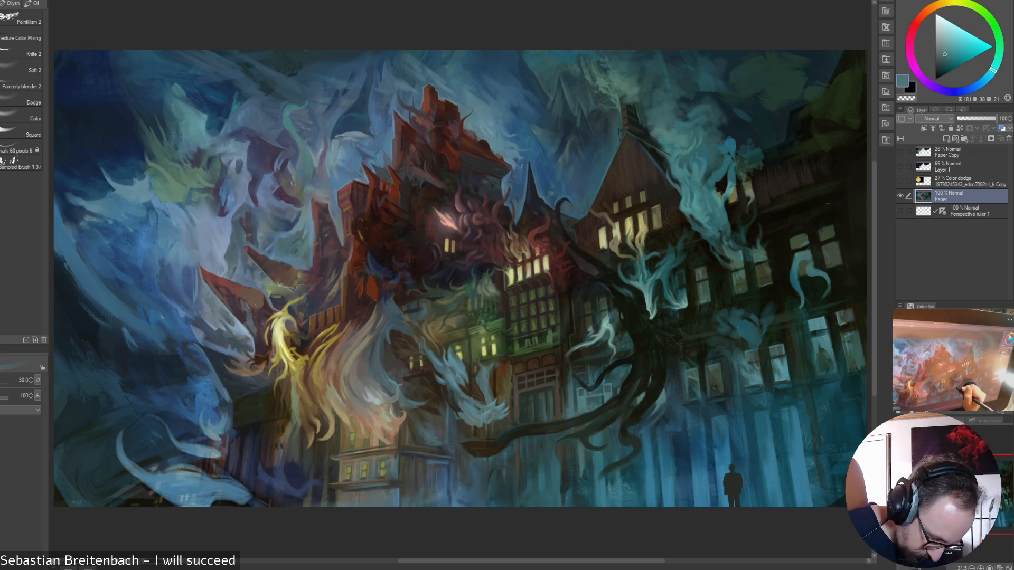
left_click_drag(578, 392, 579, 443)
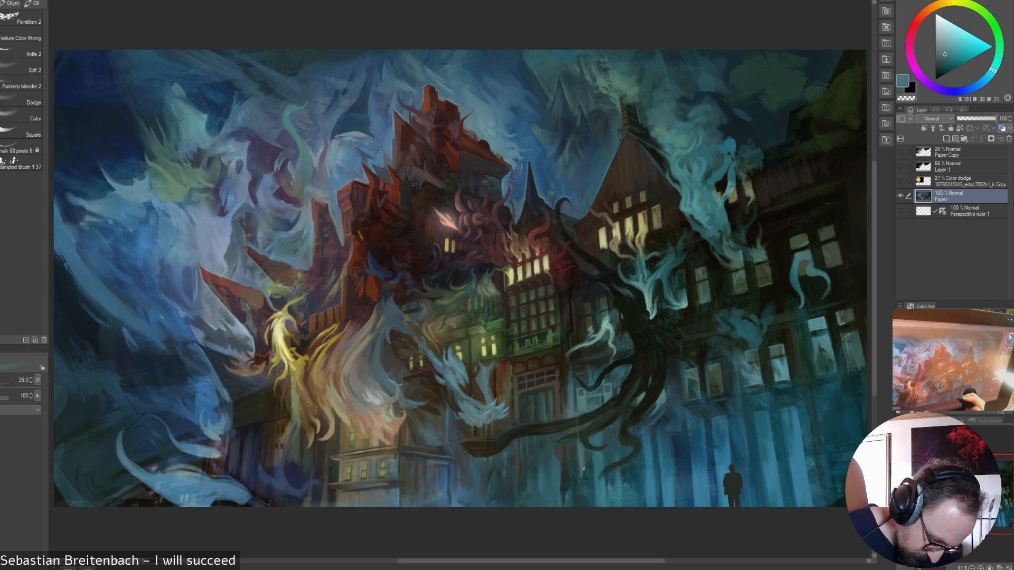
left_click(578, 446, "alt")
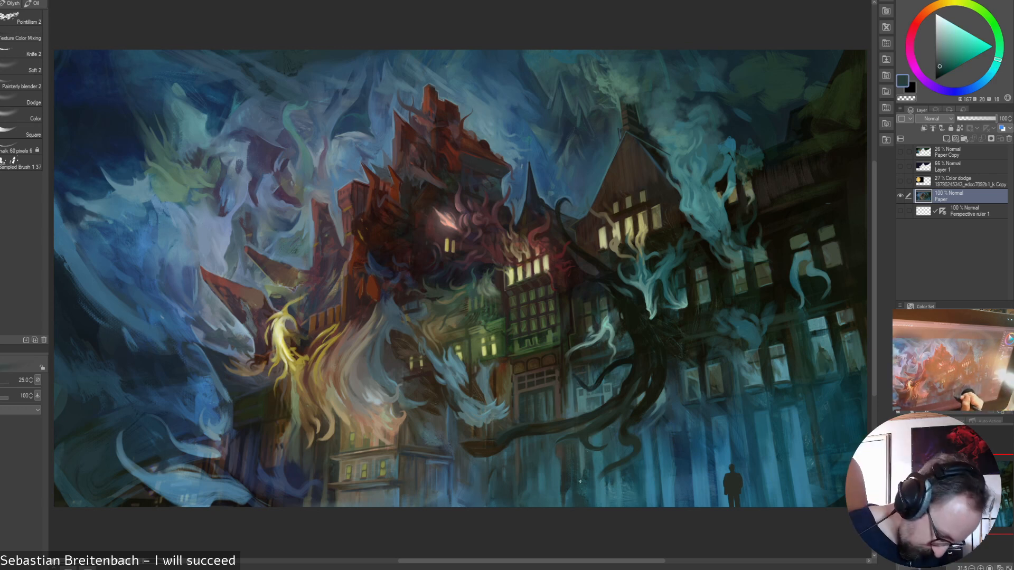
left_click(900, 211)
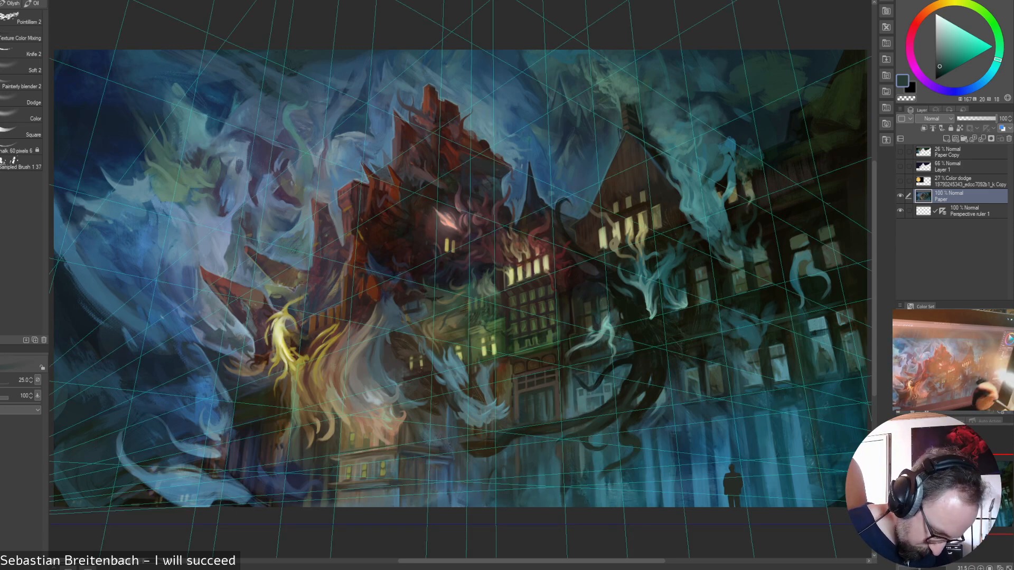
left_click_drag(578, 392, 582, 472)
key("ctrl+z")
left_click(581, 394, "alt")
left_click_drag(577, 400, 584, 481)
key("ctrl+z")
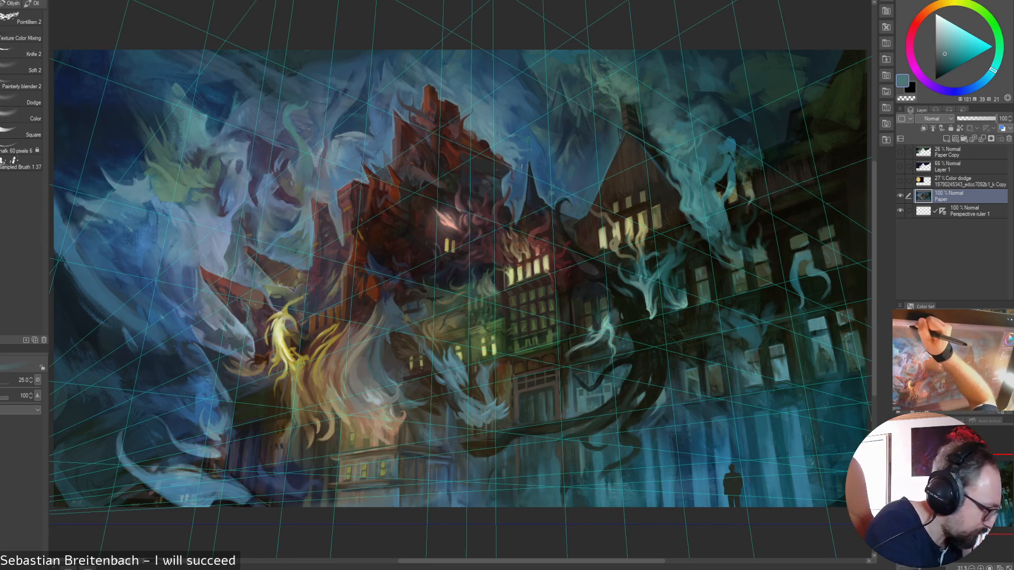
left_click_drag(578, 391, 582, 482)
key("ctrl+z")
left_click_drag(578, 443, 581, 472)
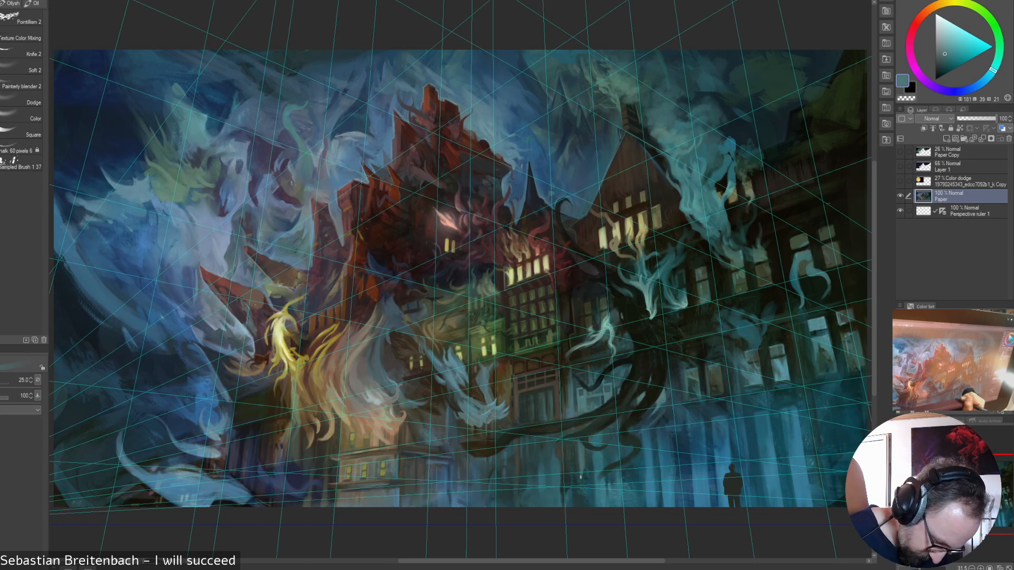
key("ctrl+z")
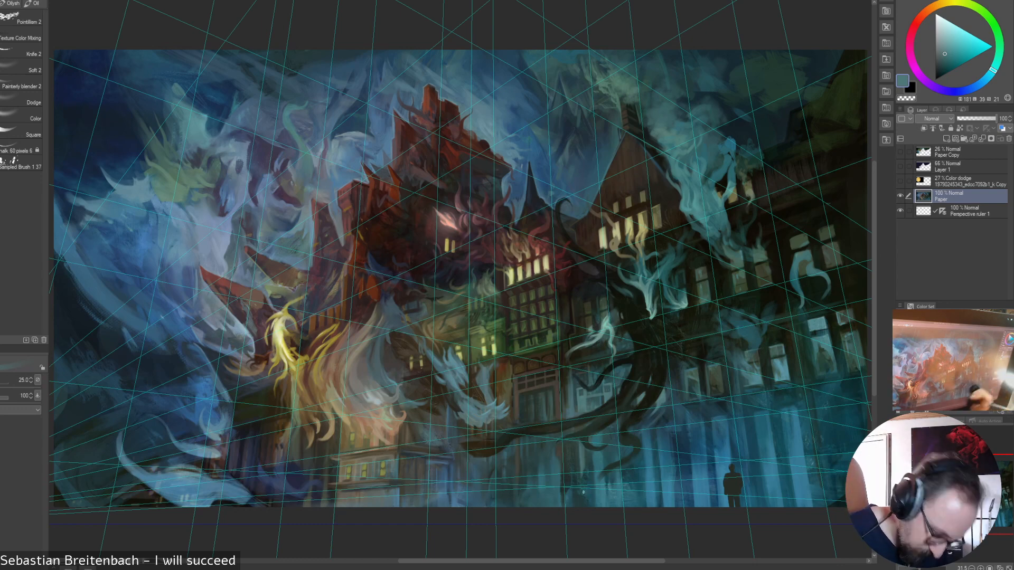
left_click(901, 211)
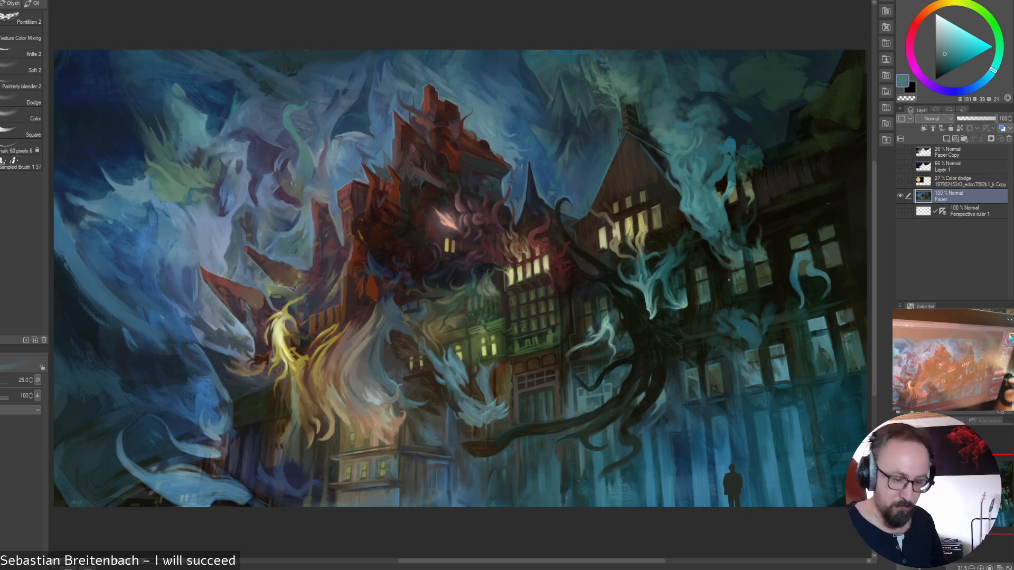
- Refine the mist and dark wall between the tentacle's outer bend and the lower windows with sampled dark blue-teal tones at brush size 25
left_click(662, 401, "alt")
left_click(662, 407, "alt")
left_click_drag(663, 403, 654, 409)
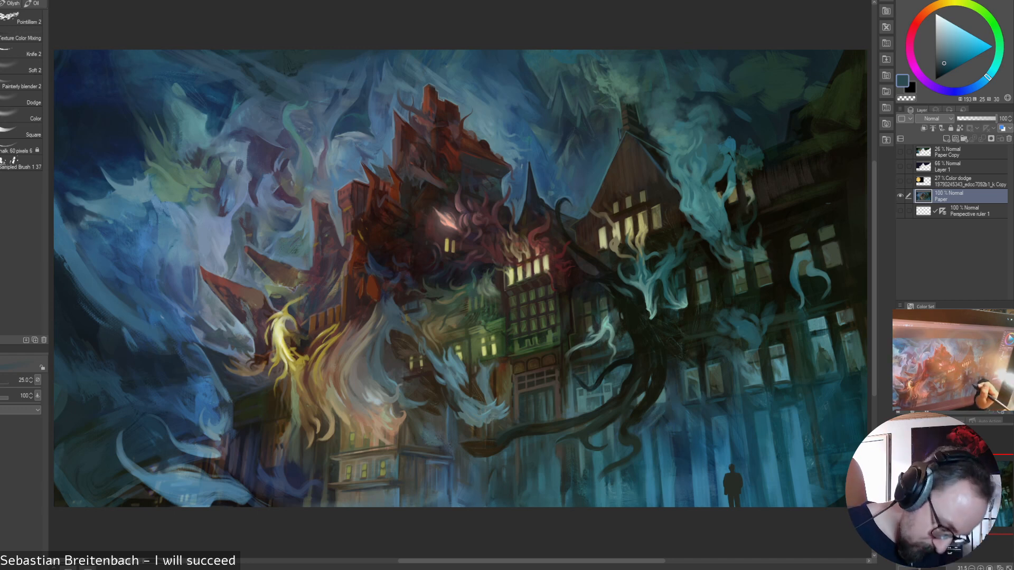
left_click(687, 395, "alt")
left_click(688, 395, "alt")
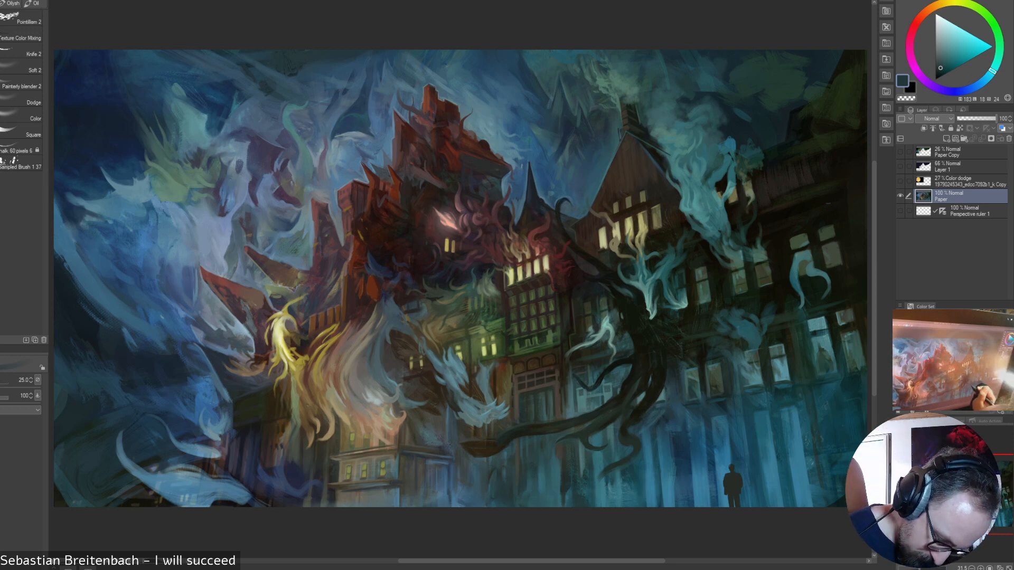
left_click(659, 407, "alt")
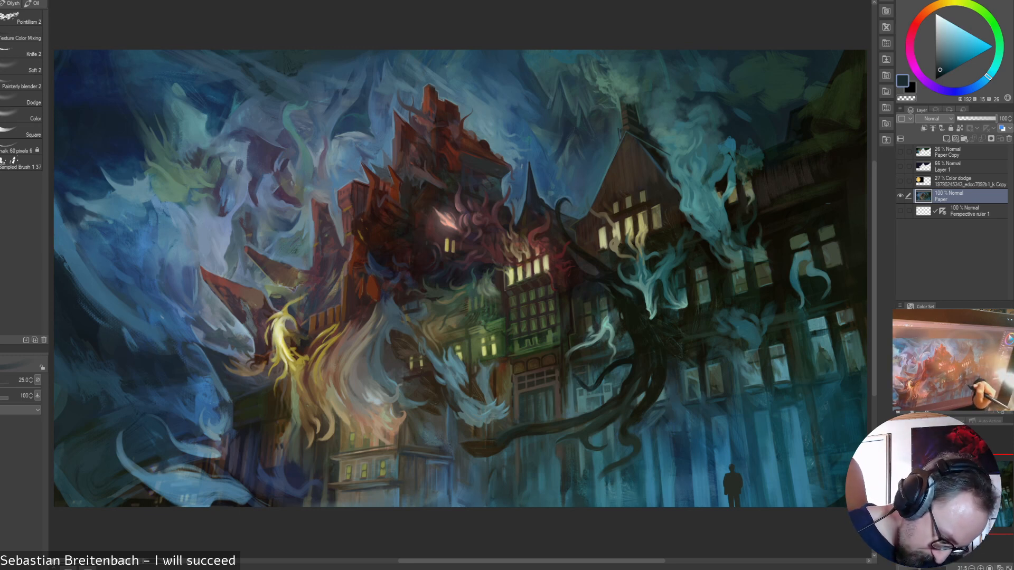
left_click(659, 404, "alt")
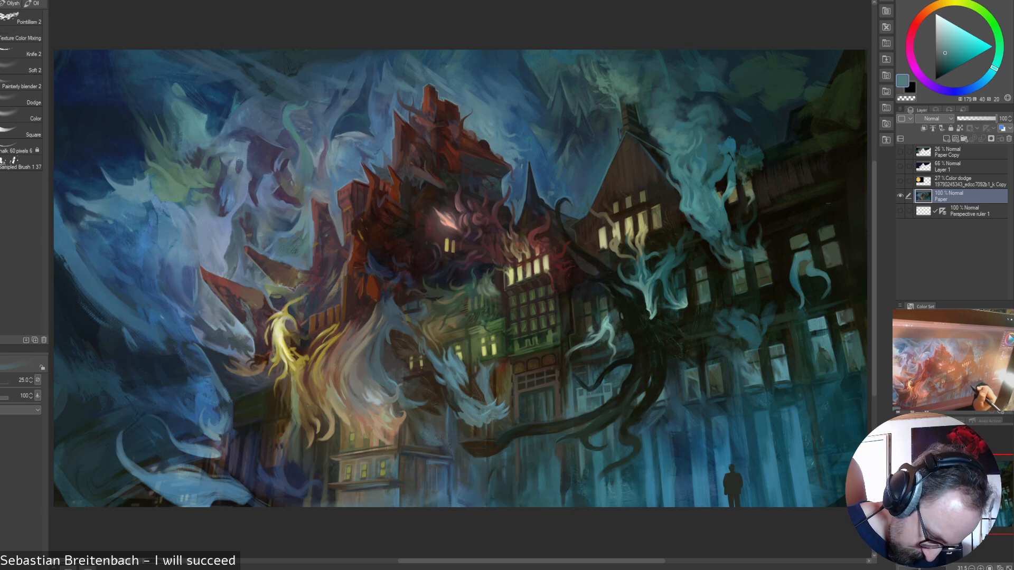
- Refine the misty wall beside the tentacle's outer bend and below the nearby windows with alternating sampled blue, grey-teal and dark blue tones at brush size 25
left_click(698, 409, "alt")
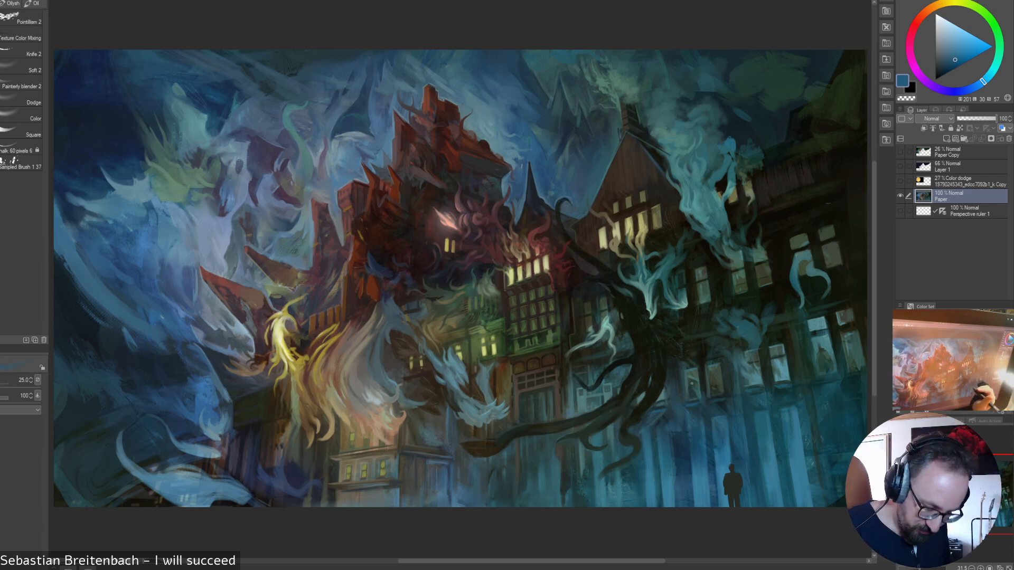
left_click(687, 389, "alt")
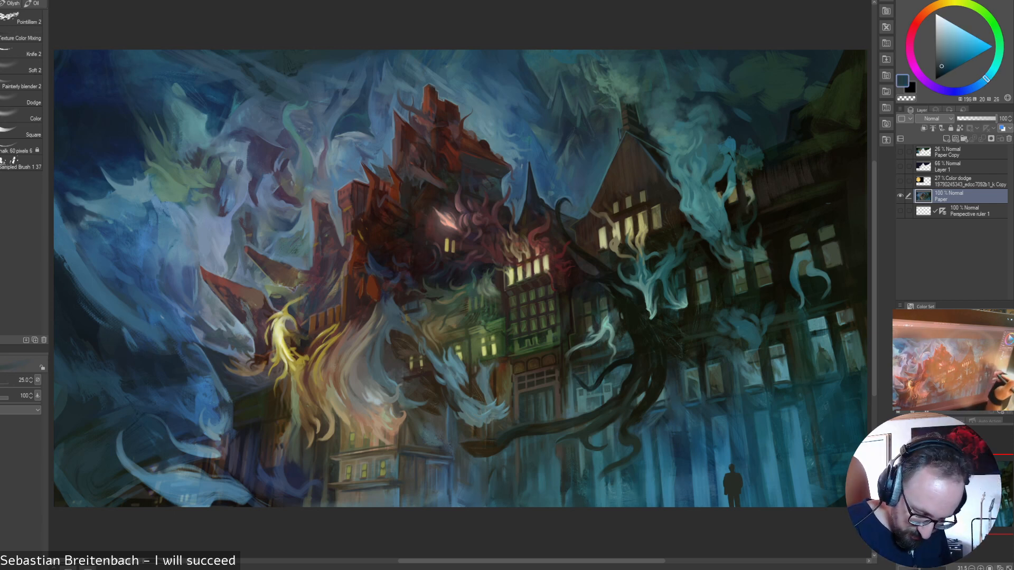
left_click(679, 391, "alt")
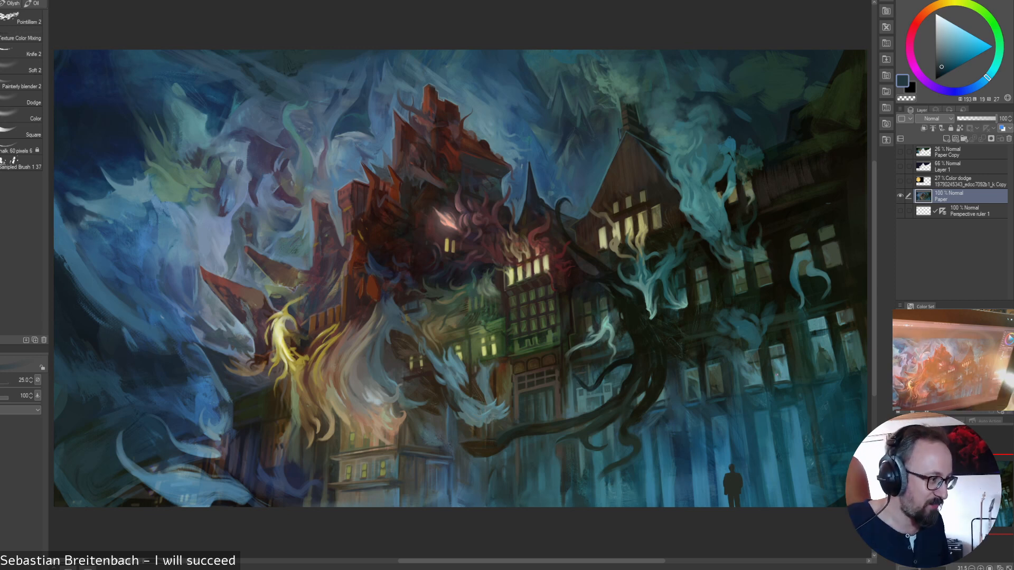
left_click(660, 398, "alt")
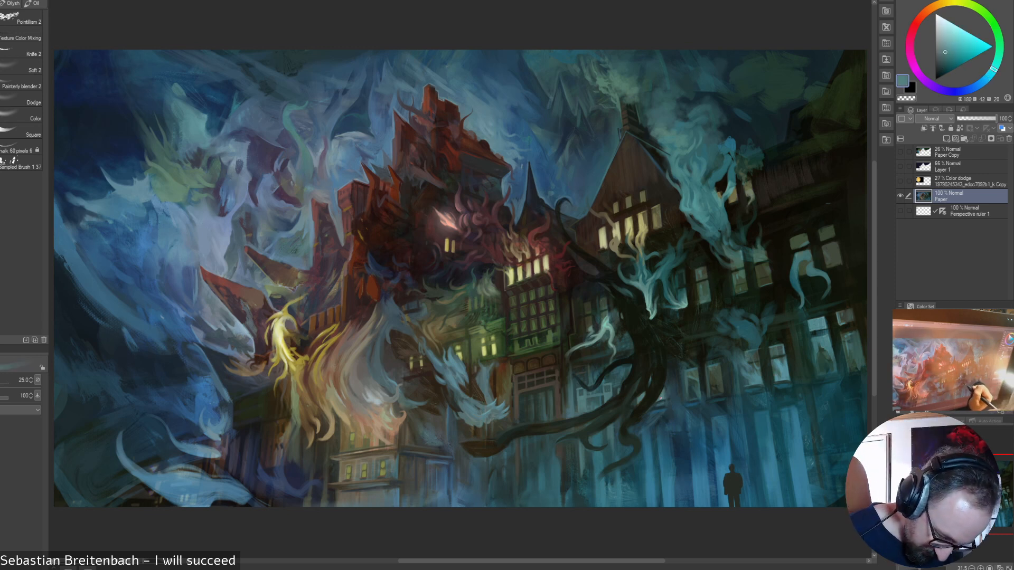
left_click(667, 392, "alt")
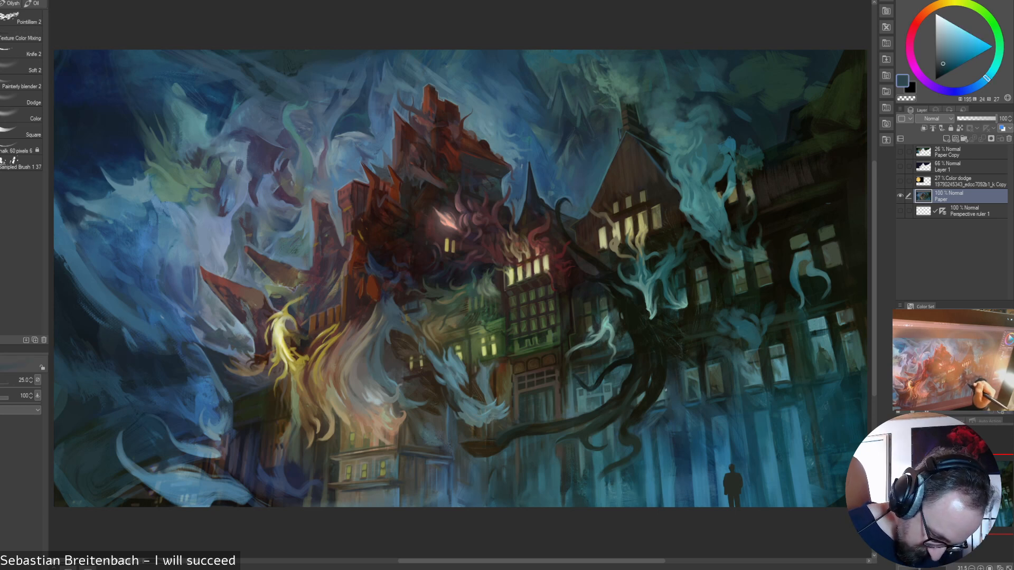
left_click(682, 400, "alt")
left_click(678, 397, "alt")
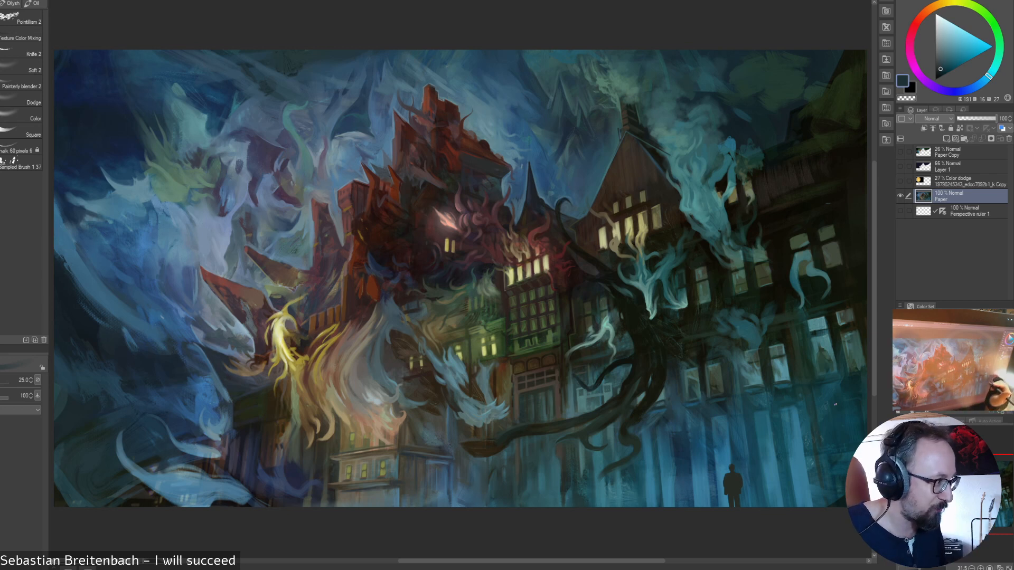
- Refine the windows and wall inside the tentacle's curve with sampled grey-teal and dark tones, reducing the brush from size 25 to 15
left_click(604, 397, "alt")
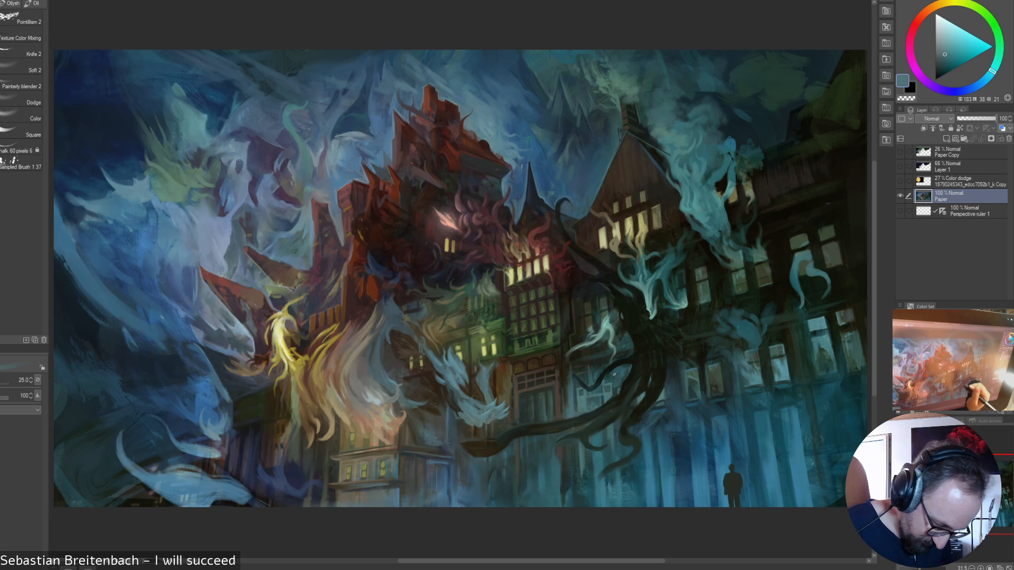
left_click(607, 381, "alt")
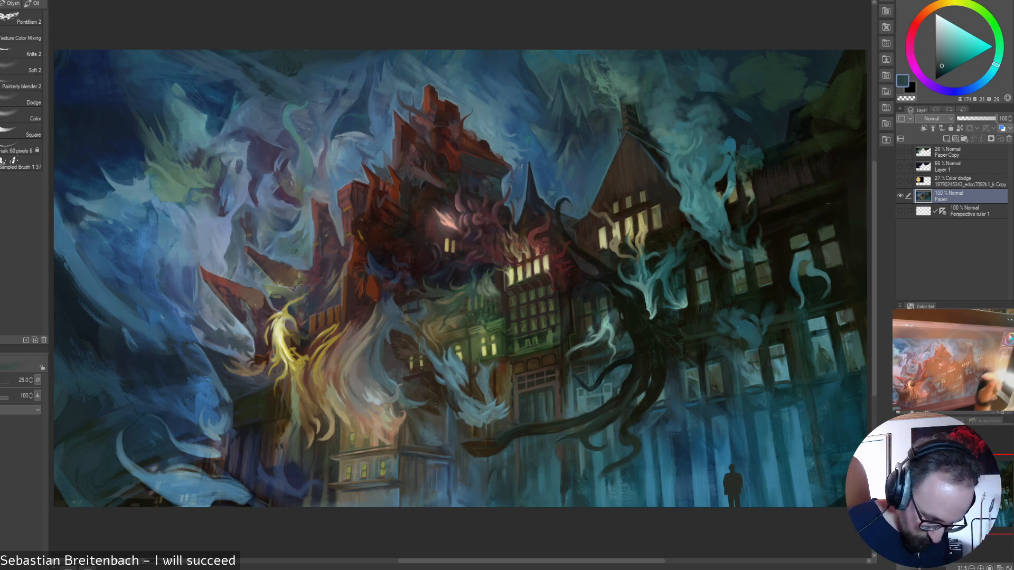
left_click(607, 375, "alt")
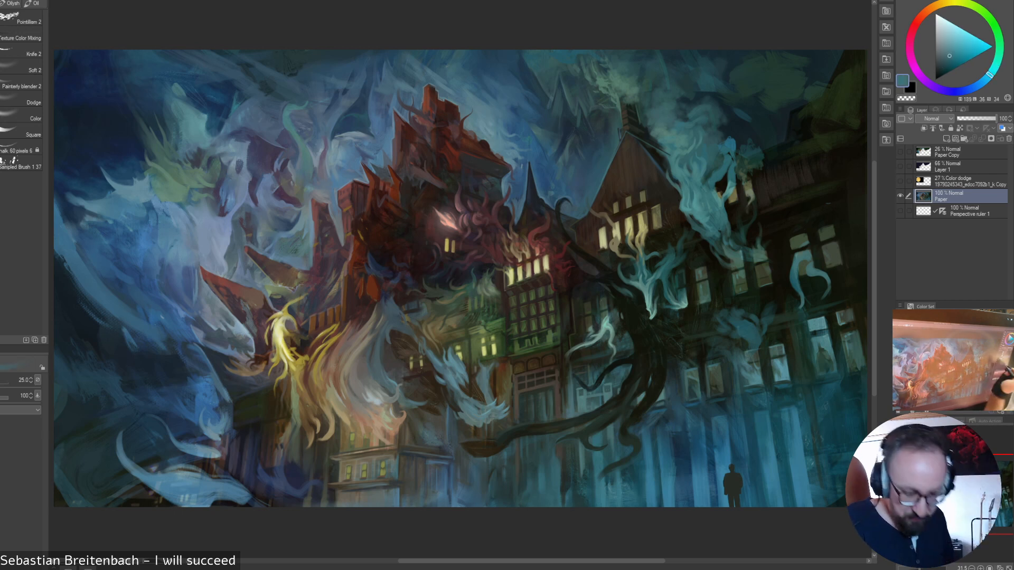
left_click(662, 368, "alt")
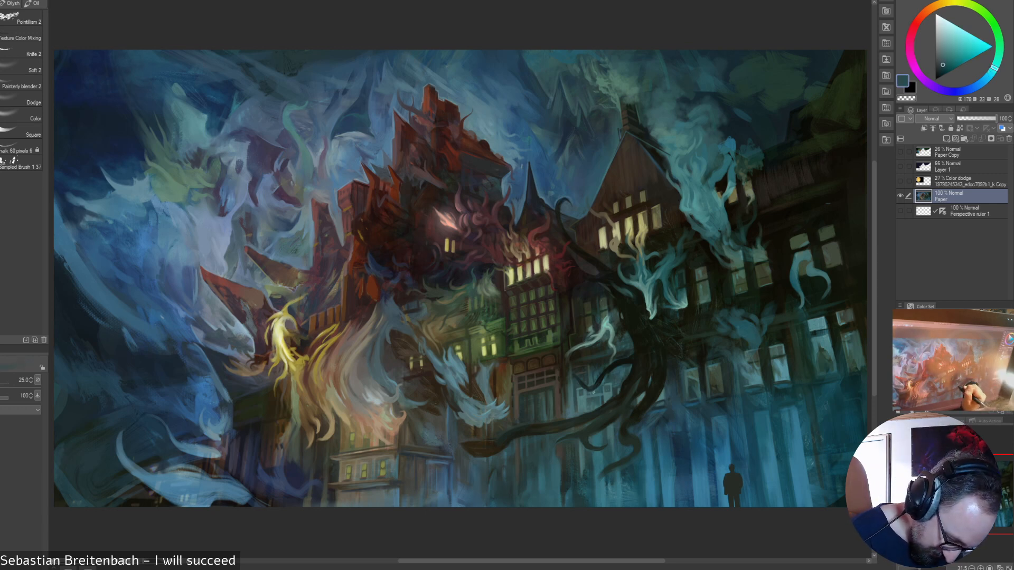
left_click(590, 407, "alt")
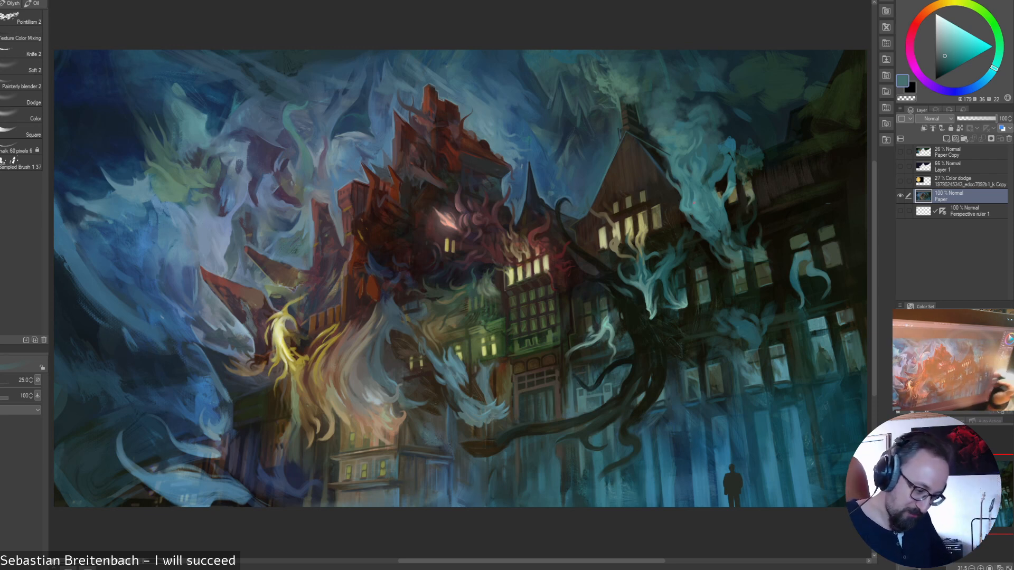
key("[")
key("[")
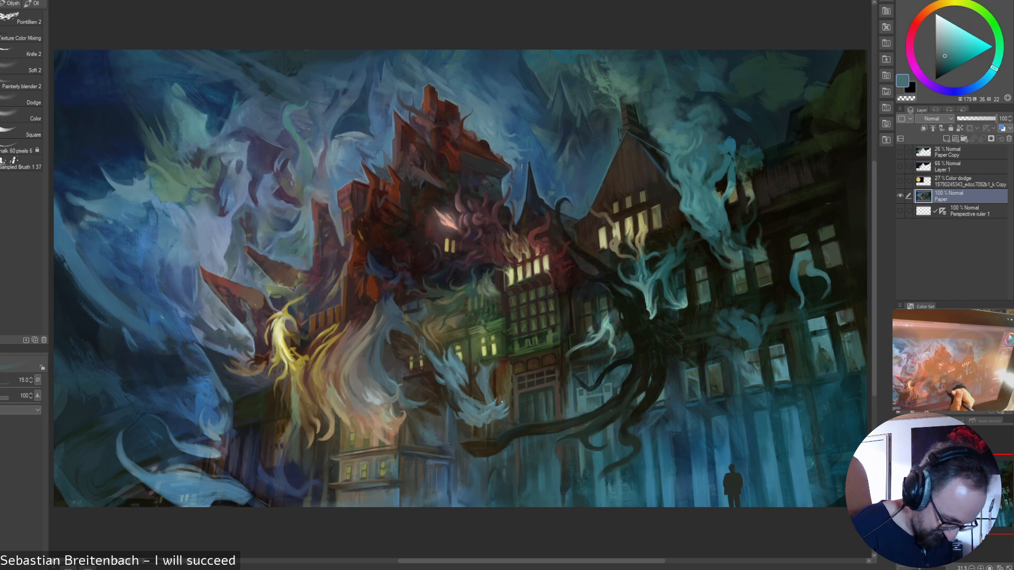
left_click(532, 400, "alt")
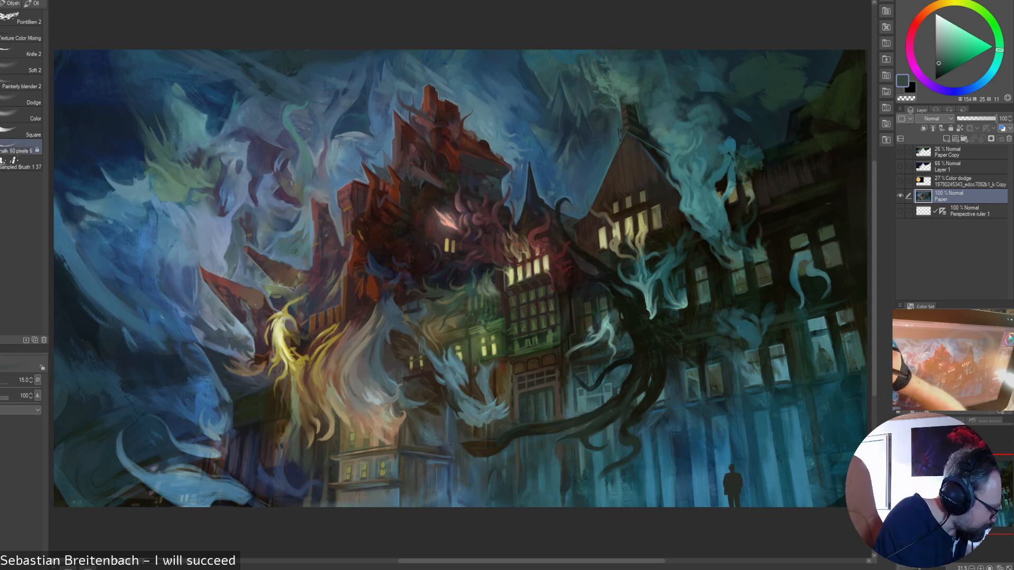
- Soften the mist on the lower facades with the Painterly blender 2 brush, varying its size between 80 and 50
left_click(21, 86)
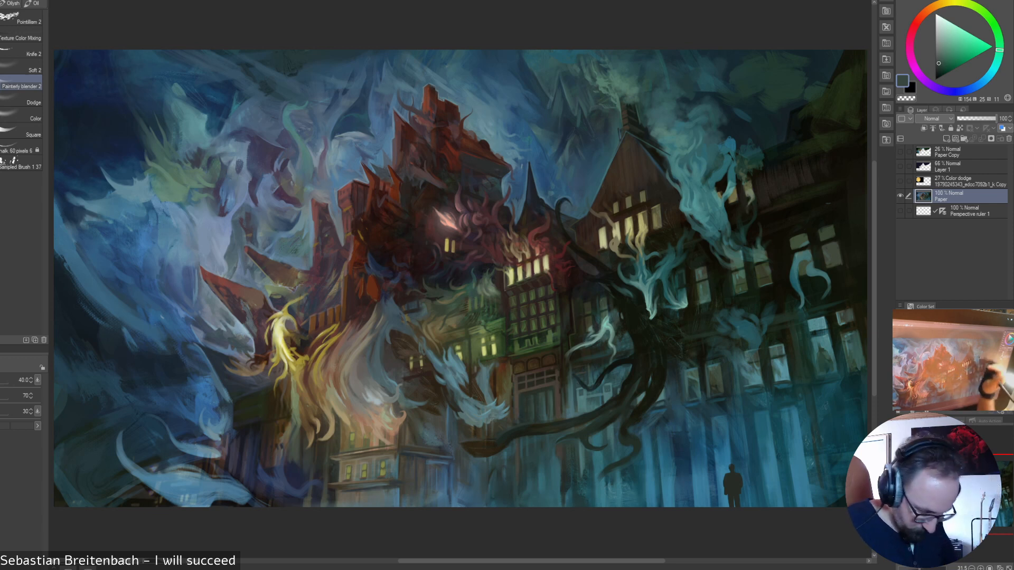
key("bracketleft")
key("bracketright")
key("bracketright")
key("bracketright")
key("bracketright")
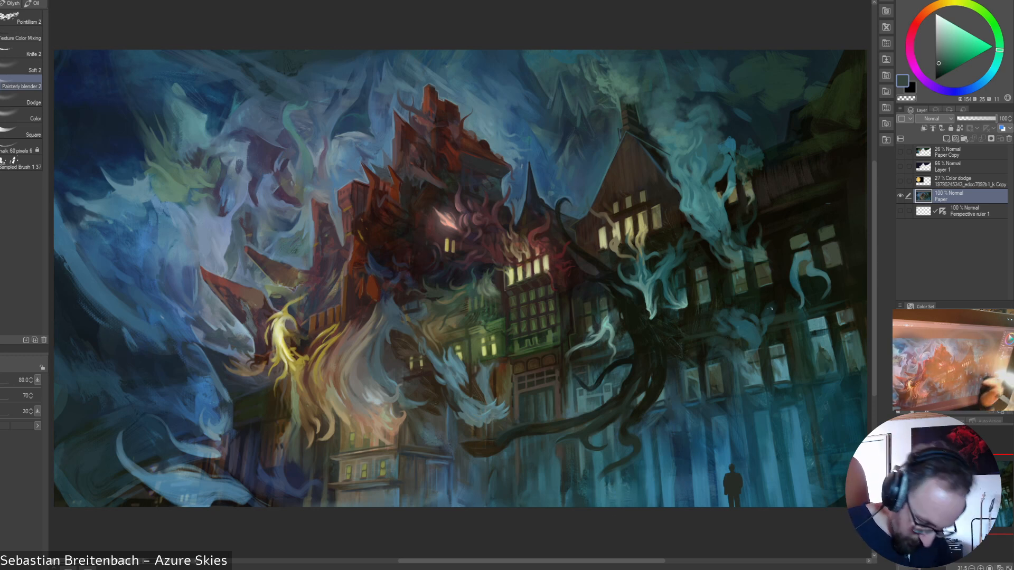
key("bracketleft")
key("bracketleft")
key("bracketleft")
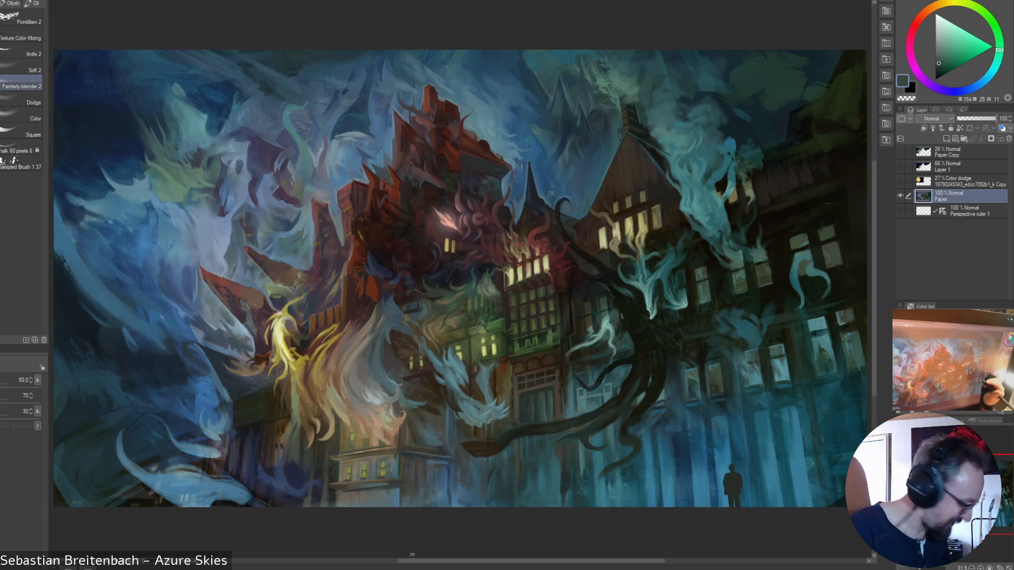
- Repaint the blue mist at the foot of the facade below the tentacle with the PS Chalk brush at size 25 in sampled blue tones
right_click(410, 498)
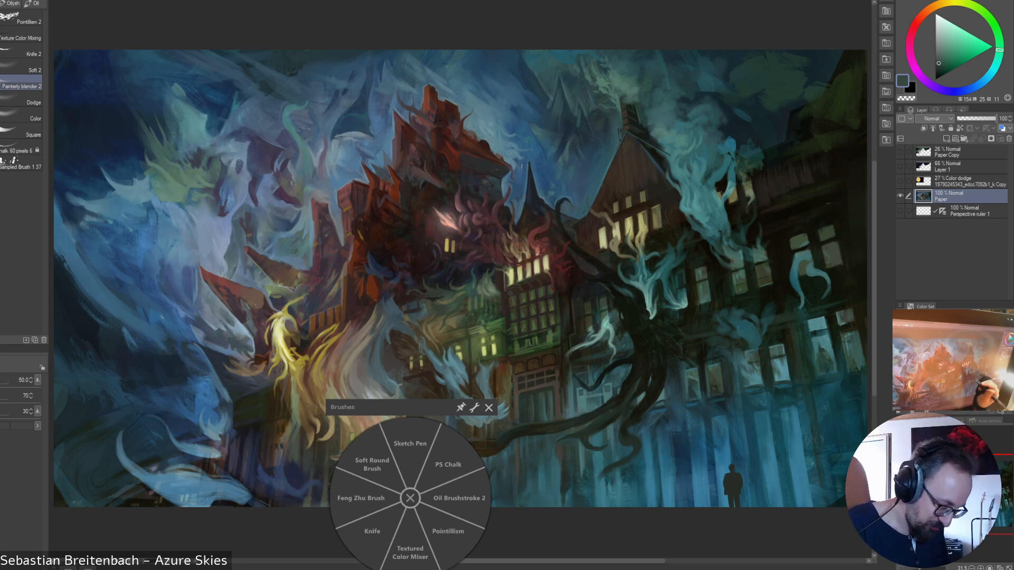
left_click(448, 464)
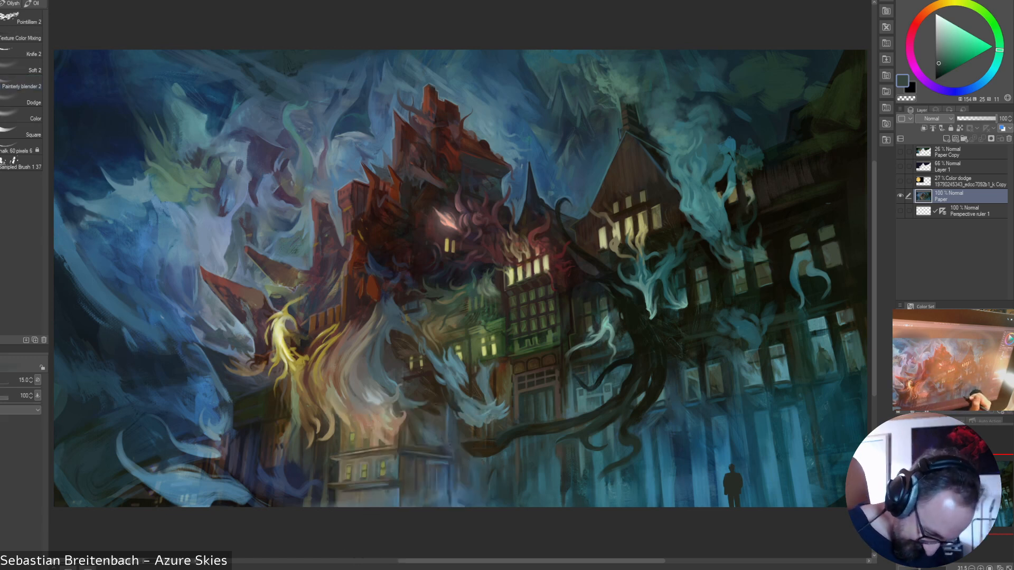
left_click(645, 478, "alt")
key("bracketright")
key("bracketright")
key("bracketright")
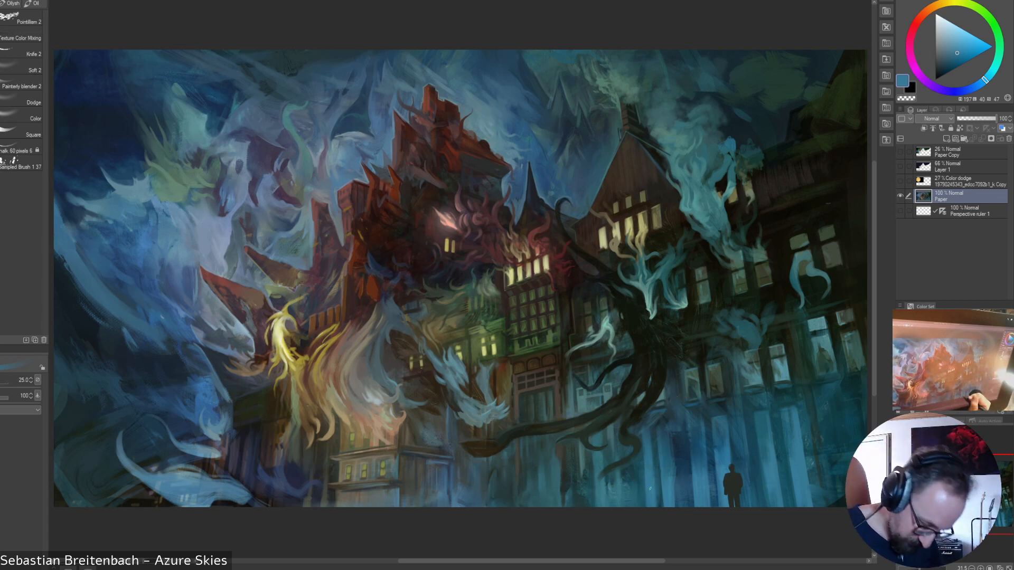
left_click(641, 504, "alt")
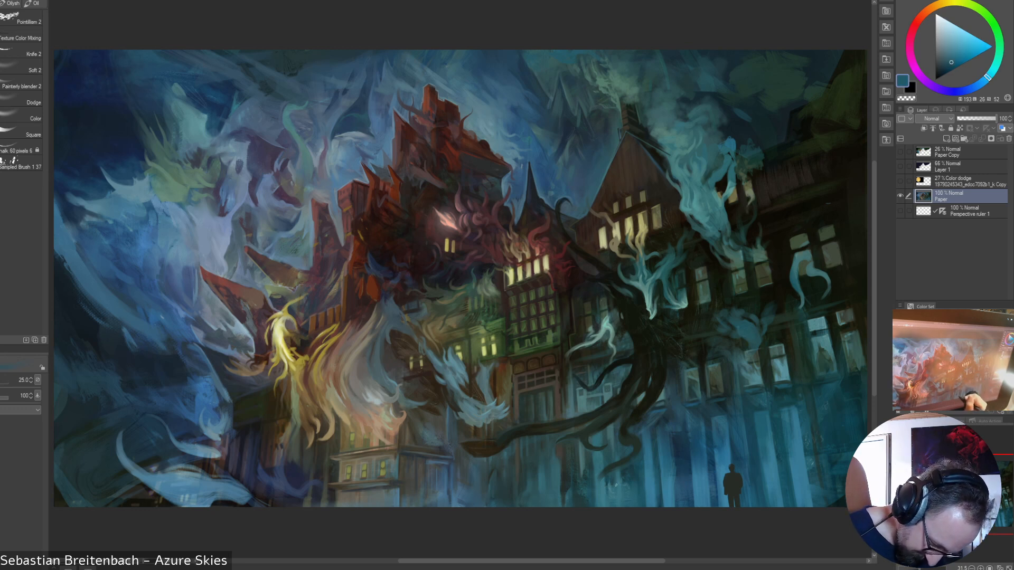
- Refine the misty lower facade around and above the standing figure with sampled blue, teal and dark blue tones at brush size 25
left_click(668, 328, "alt")
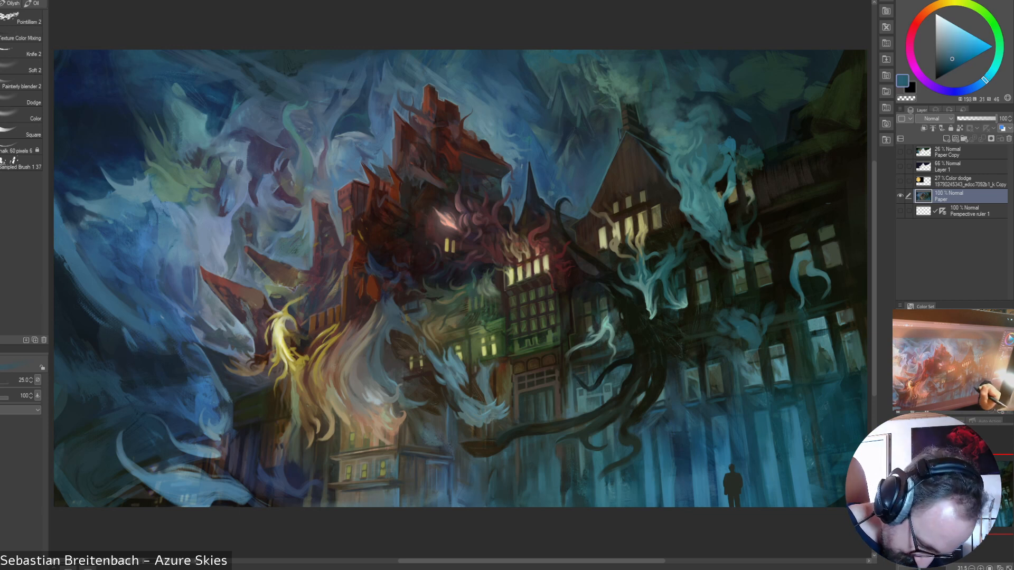
left_click(722, 412, "alt")
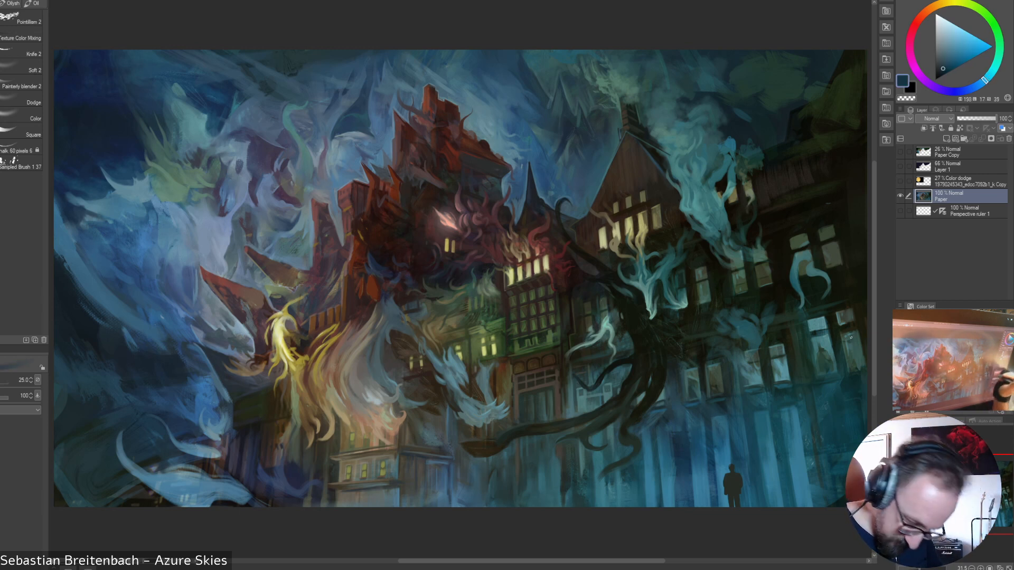
left_click(737, 428, "alt")
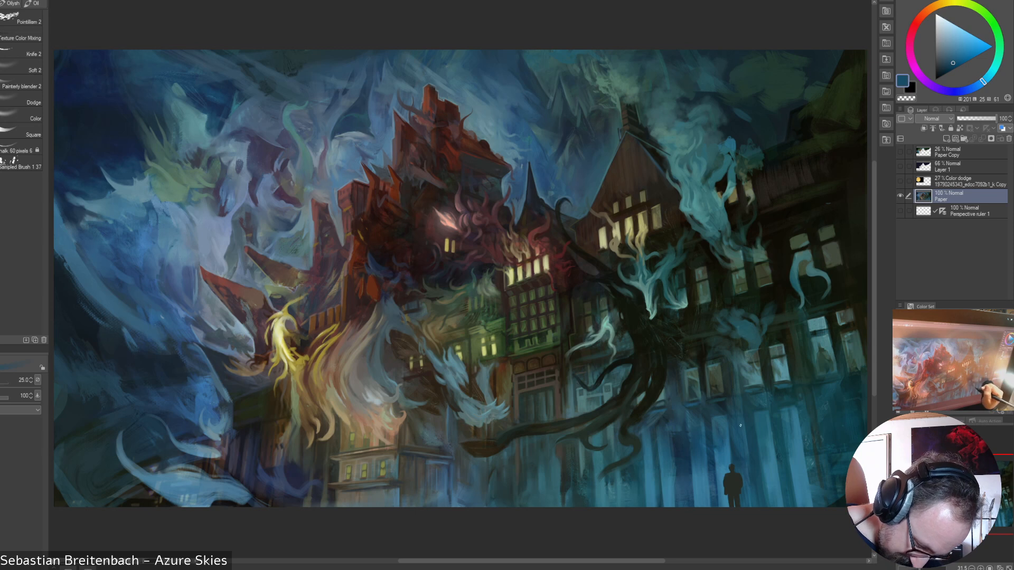
left_click(743, 440, "alt")
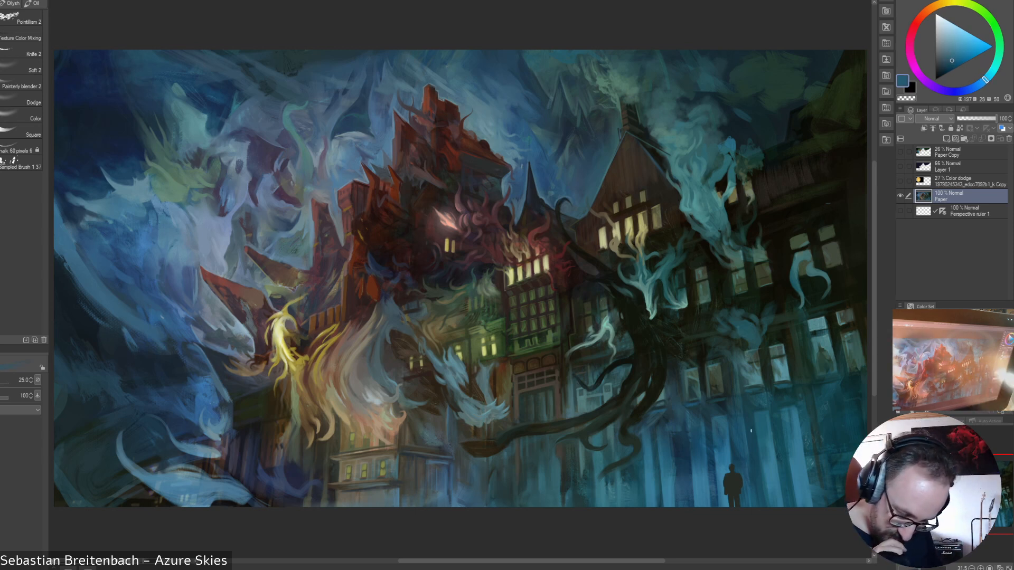
left_click(813, 463, "alt")
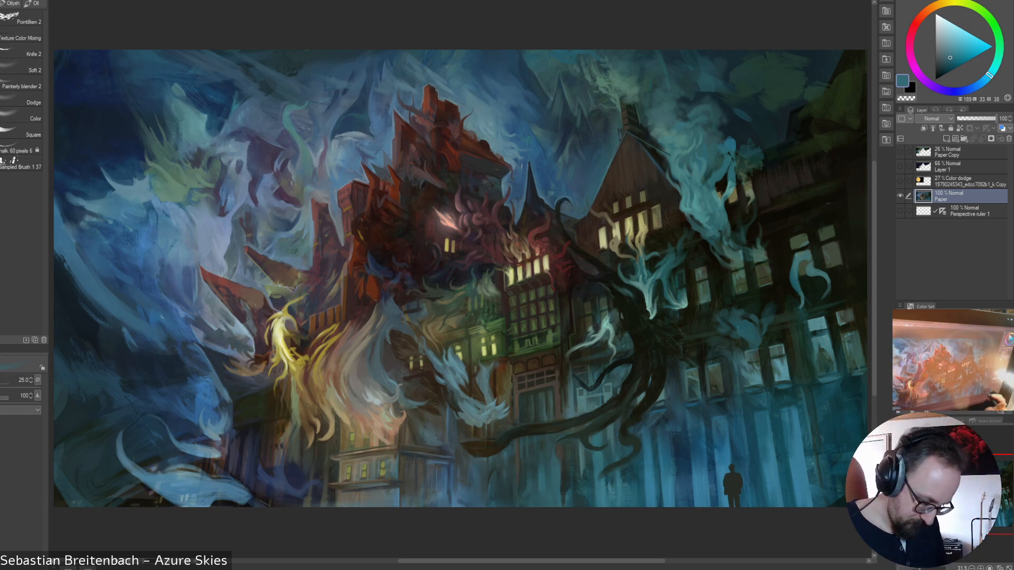
left_click(837, 461, "alt")
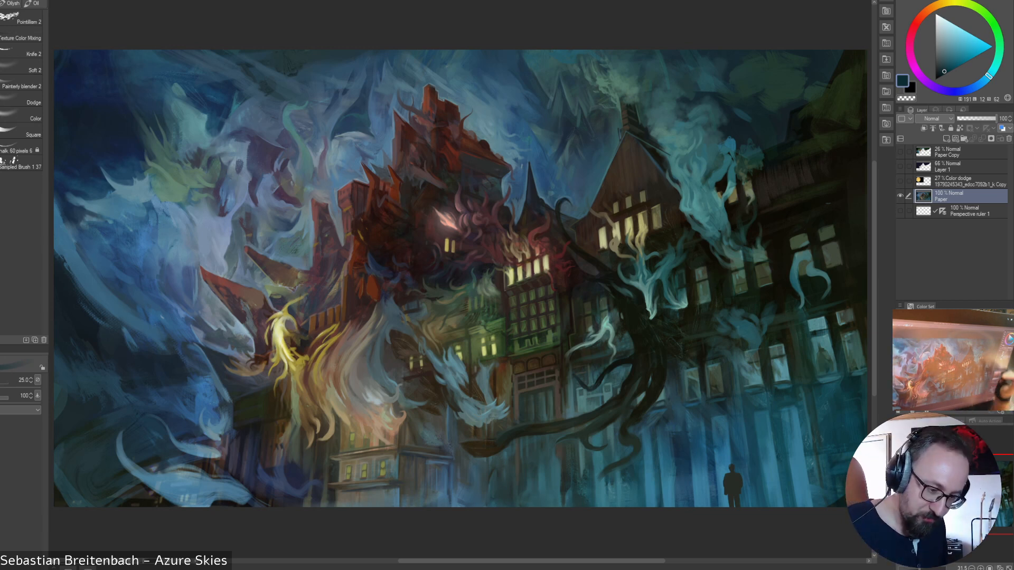
- Paint thin pale yellow wisps rising from the lit gable windows at brush size 20, using colours sampled from the glowing windows
left_click(606, 83, "alt")
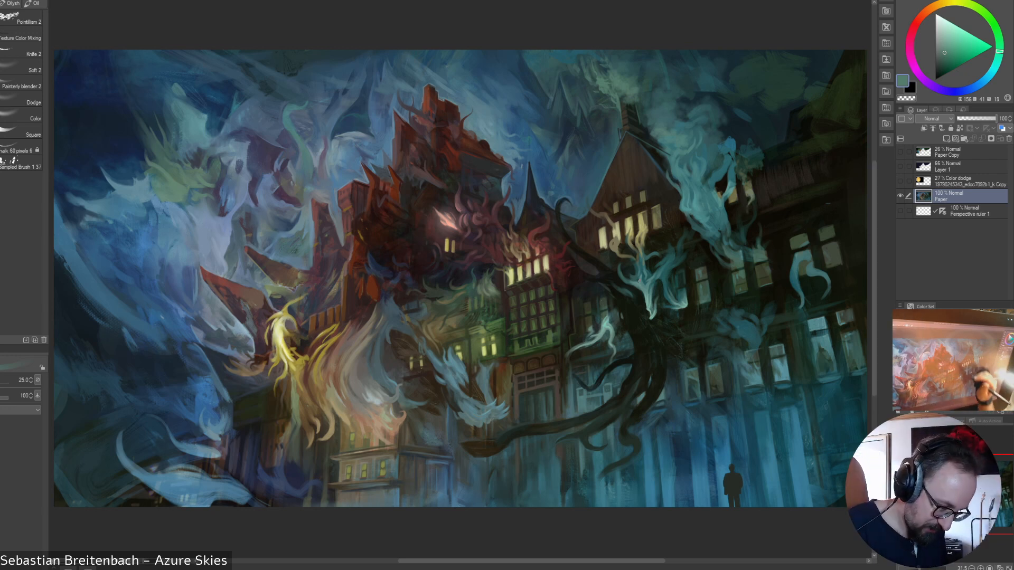
left_click(603, 239, "alt")
left_click(603, 241, "alt")
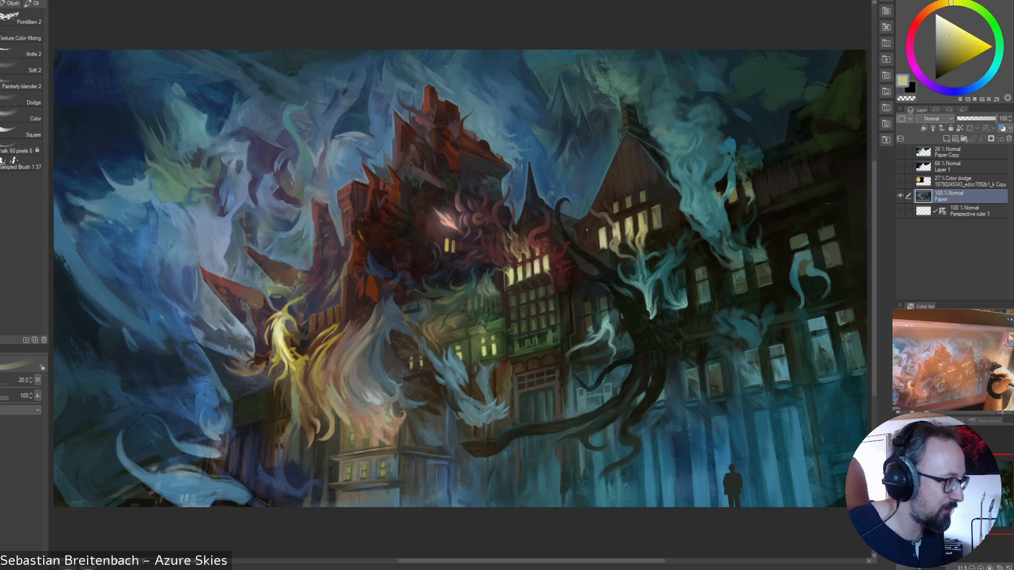
left_click(510, 275, "alt")
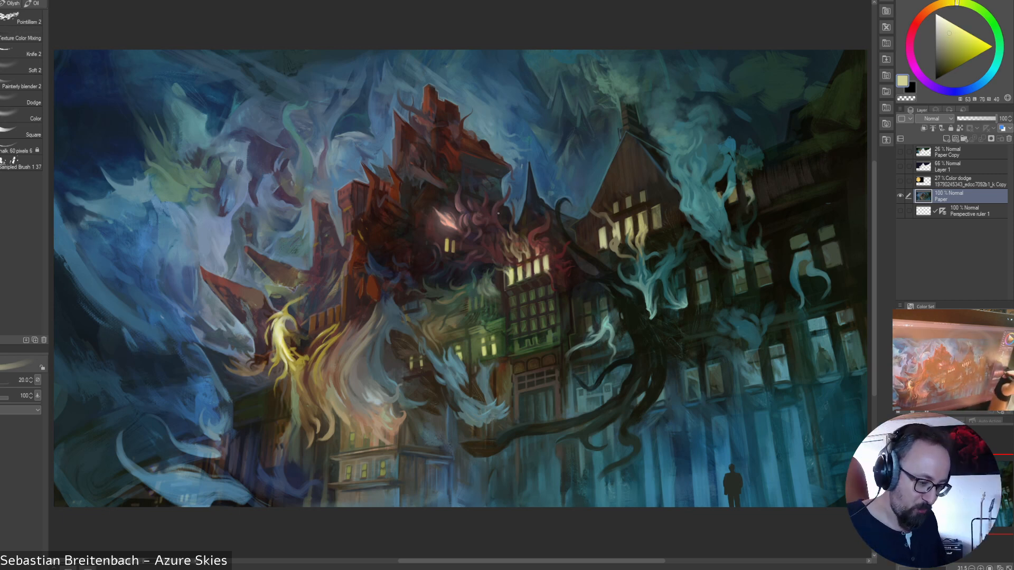
left_click(656, 218, "alt")
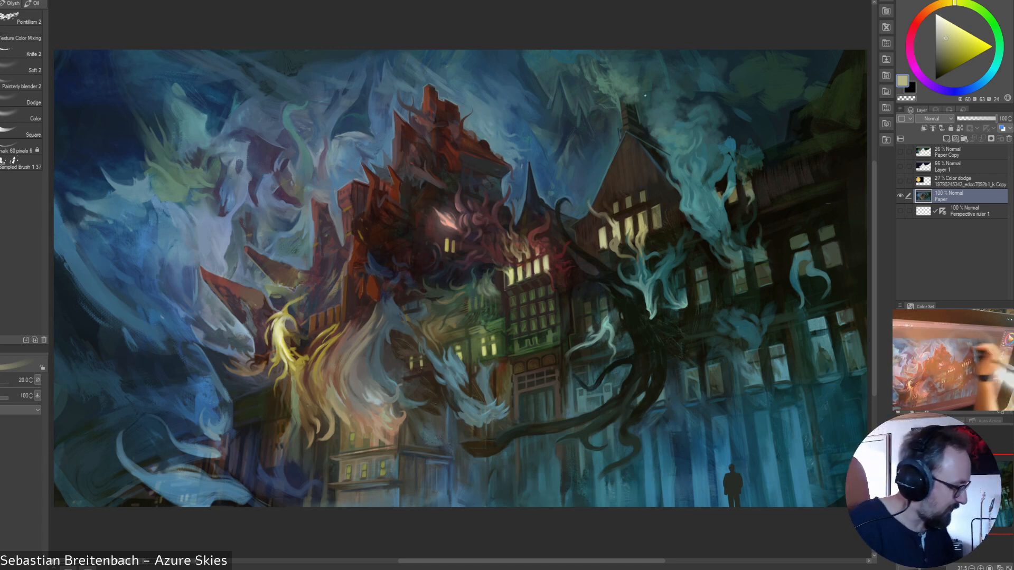
left_click(1, 1)
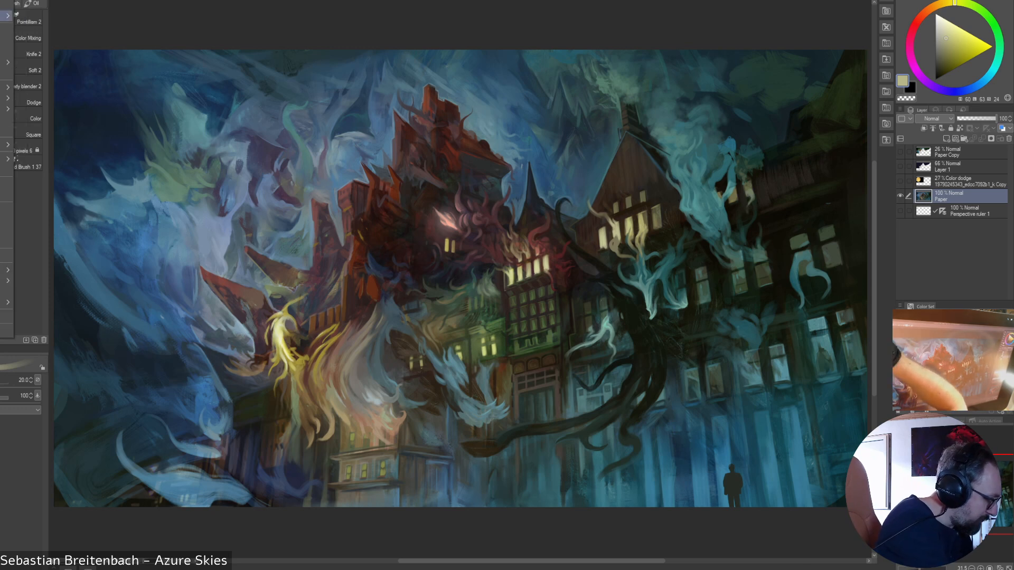
mouse_move(5, 16)
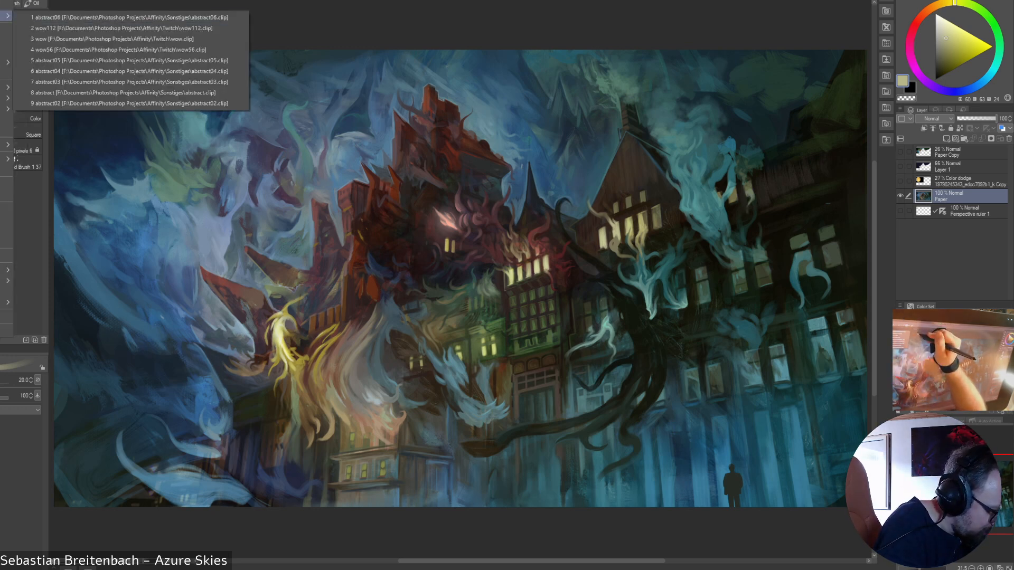
key("Escape")
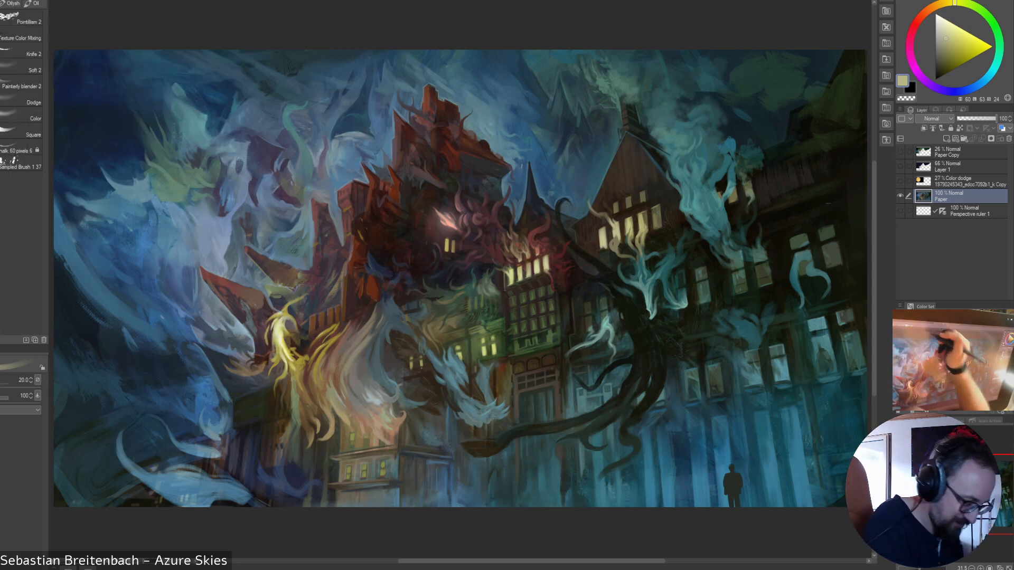
- Extend and thicken the curling wisp at the edge of the gable windows with a sampled muted yellow at brush size 20
left_click(600, 213, "alt")
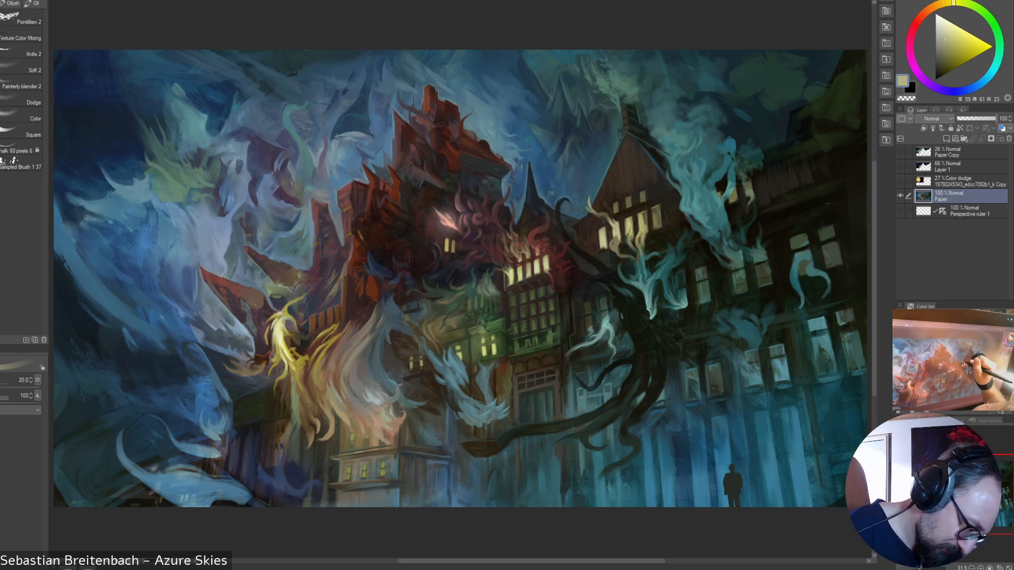
left_click_drag(595, 206, 609, 215)
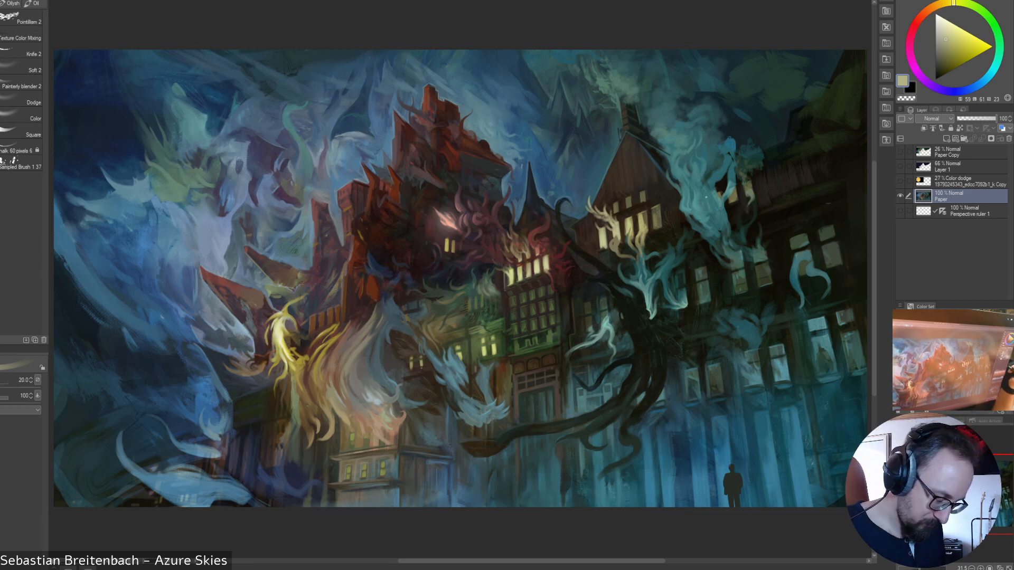
- Touch up the curling wisp beside the lit gable windows with a sampled muted yellow at brush size 20, and pick a brighter pale yellow
left_click(594, 210, "alt")
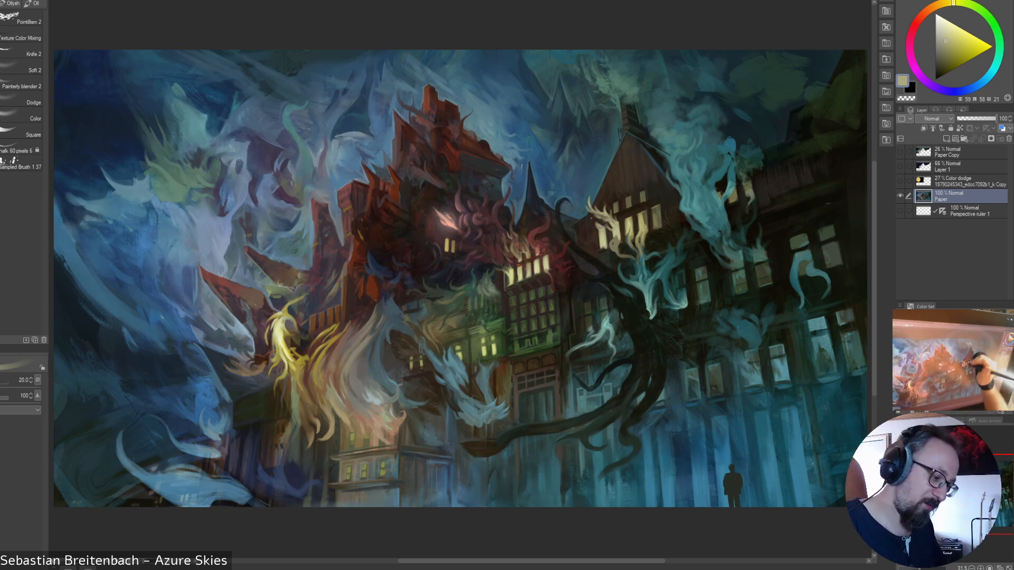
mouse_move(587, 222)
left_mouse_down()
mouse_move(596, 223)
mouse_move(585, 215)
left_mouse_up()
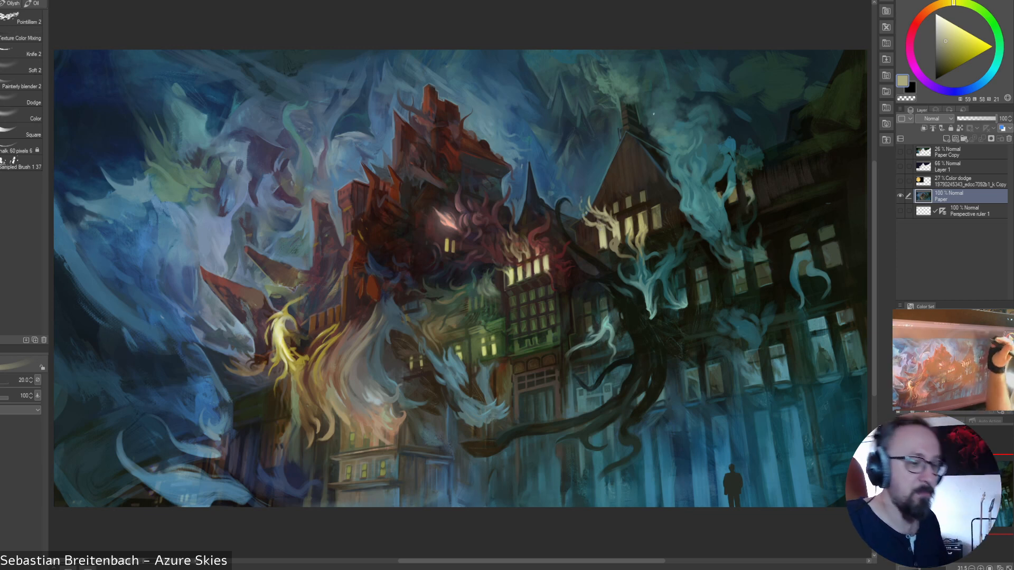
left_click(954, 37)
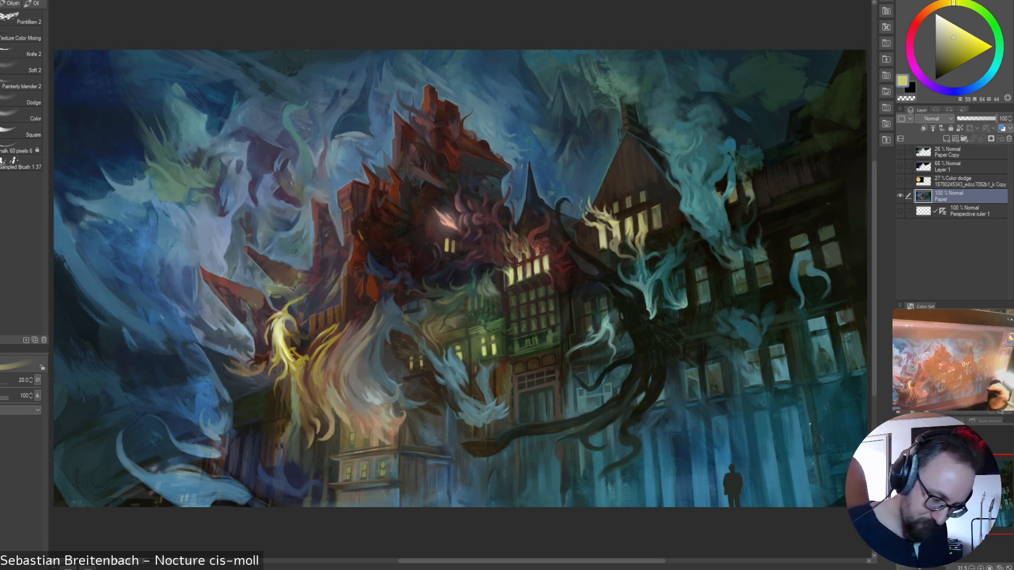
- Refine the smoke plume over the facade with teal and dark blue-green tones sampled from its lower end and upper edge at brush size 20
left_click(728, 250, "alt")
left_click(737, 243, "alt")
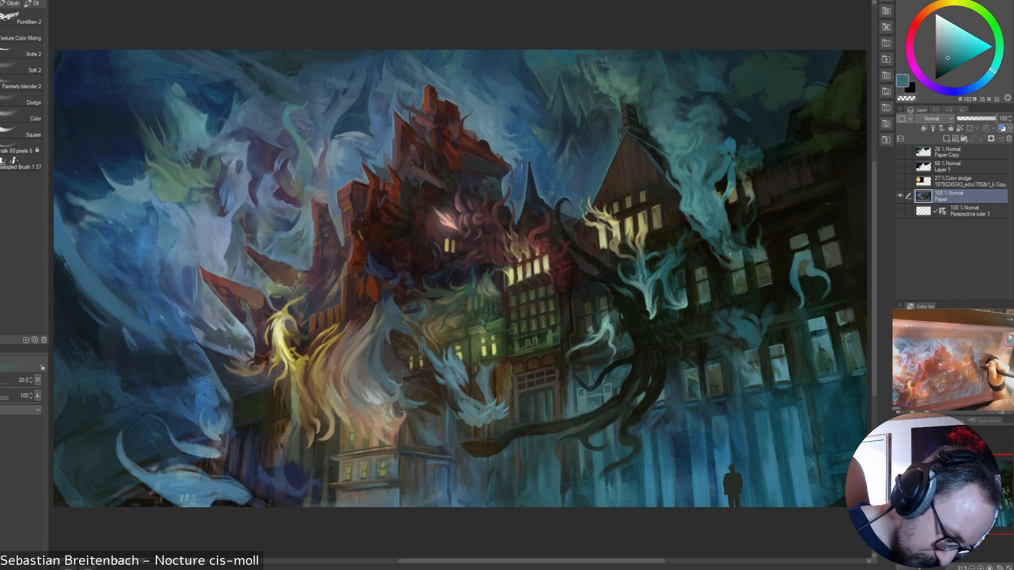
left_click(734, 256, "alt")
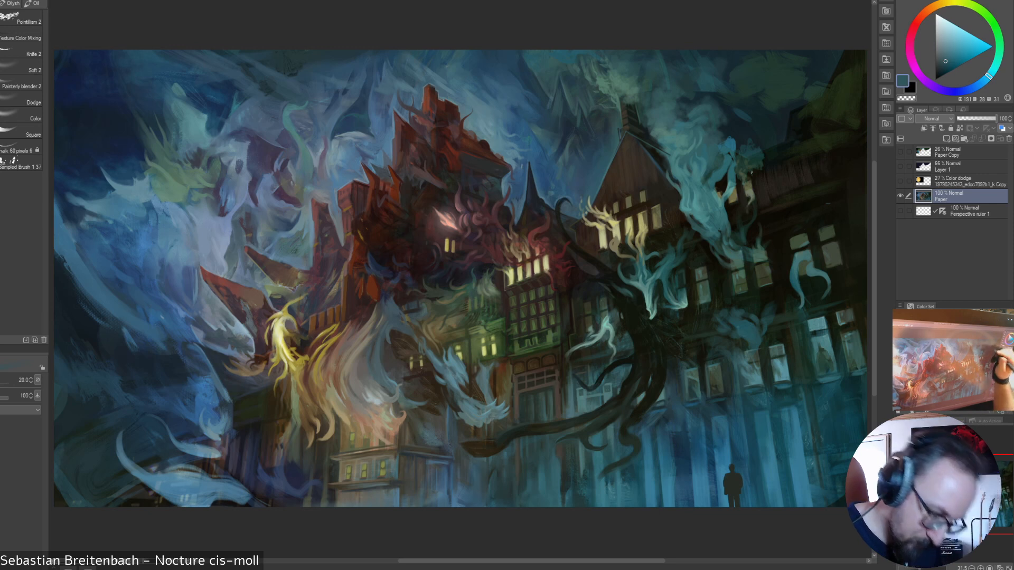
left_click(751, 166, "alt")
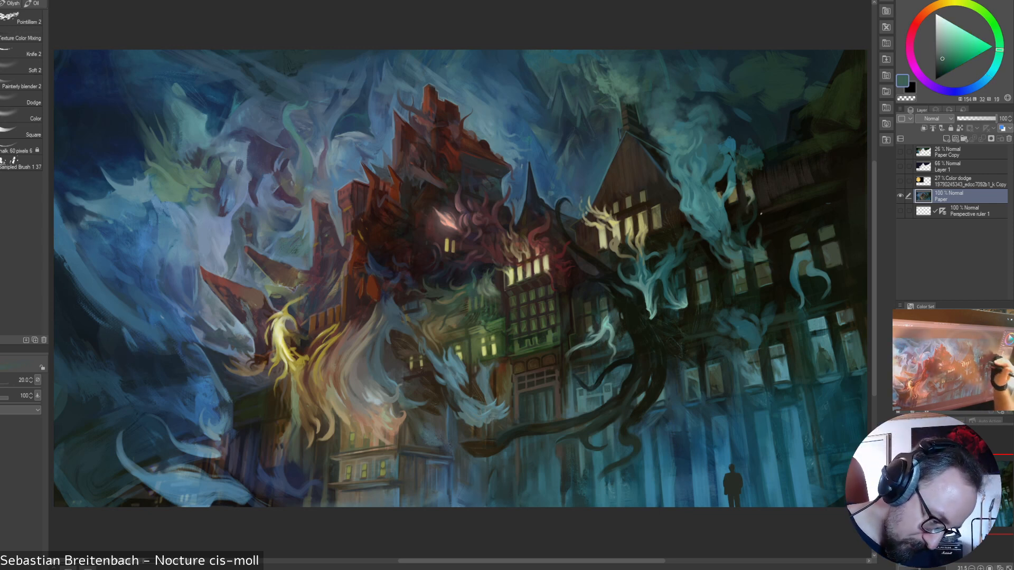
- Paint dark teal strokes around the smoke wisps over the dark building's upper facade, using a size 30 brush and sampled colours
key("]")
key("]")
left_click_drag(743, 234, 750, 217)
left_click(747, 220, "alt")
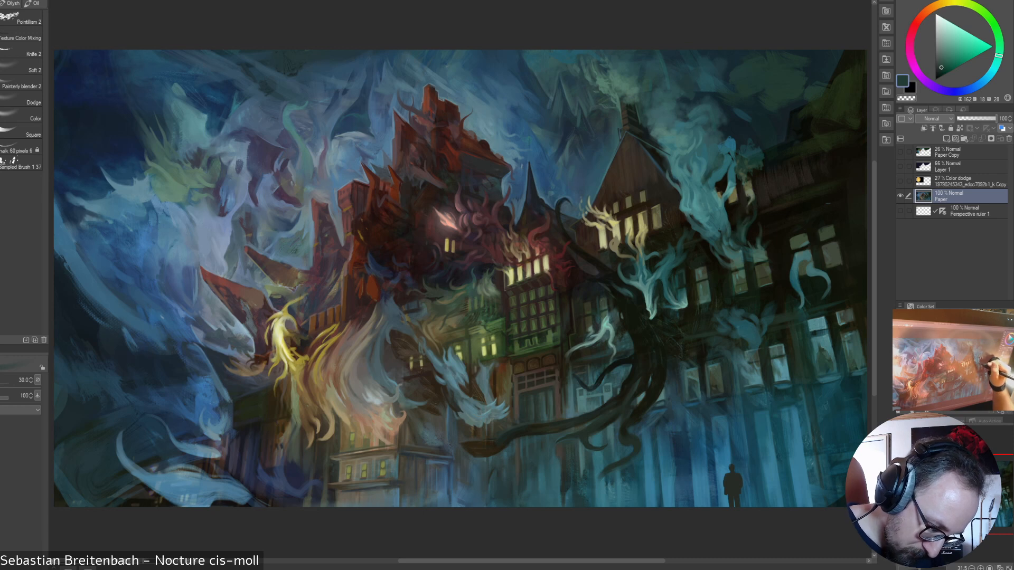
left_click(735, 222, "alt")
mouse_move(735, 219)
left_mouse_down()
mouse_move(735, 238)
mouse_move(728, 205)
left_mouse_up()
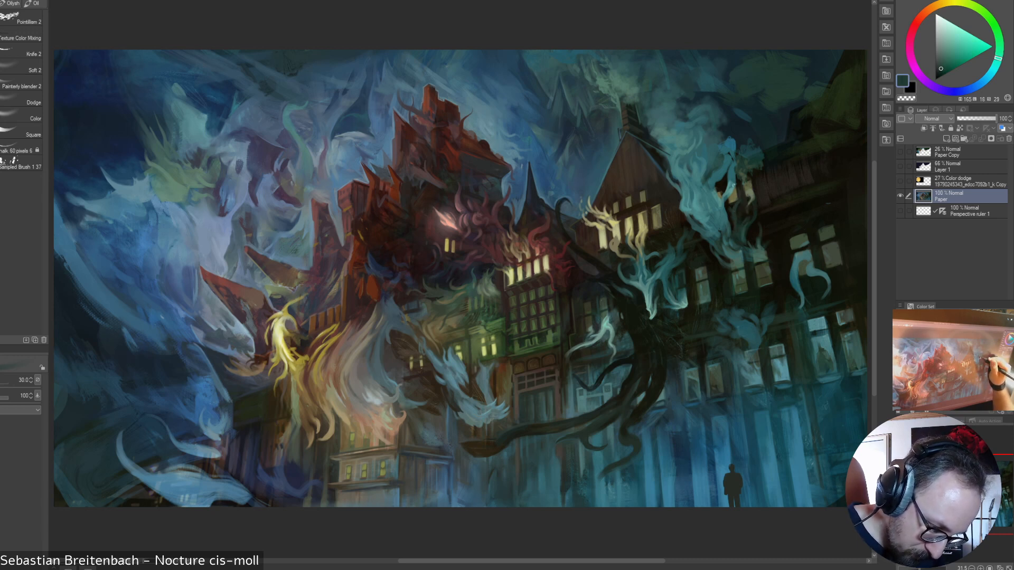
left_click_drag(741, 197, 738, 212)
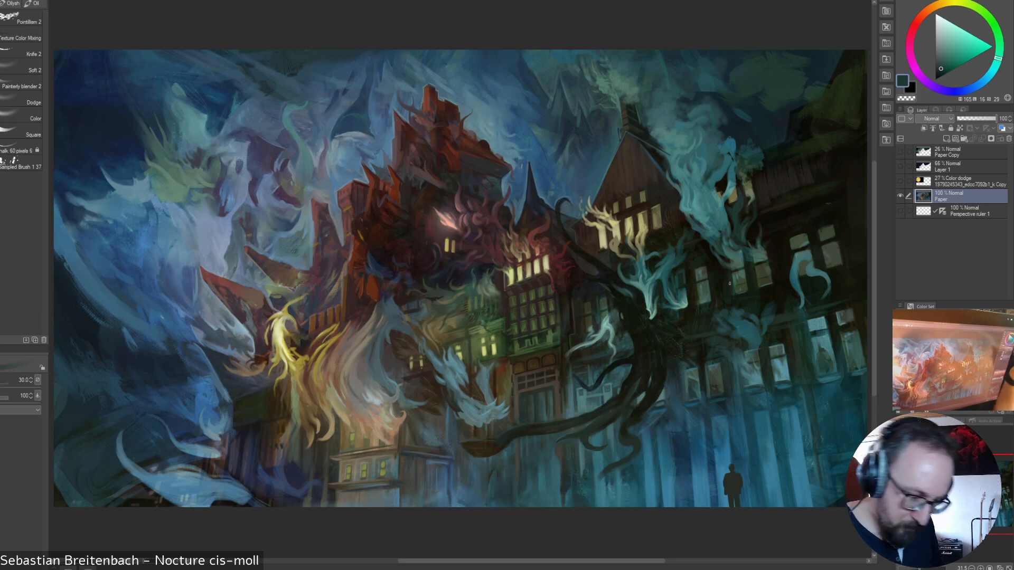
- Refine the smoky teal figure beside the smoke plume with dark green and teal tones sampled from the surrounding area
left_click(749, 230, "alt")
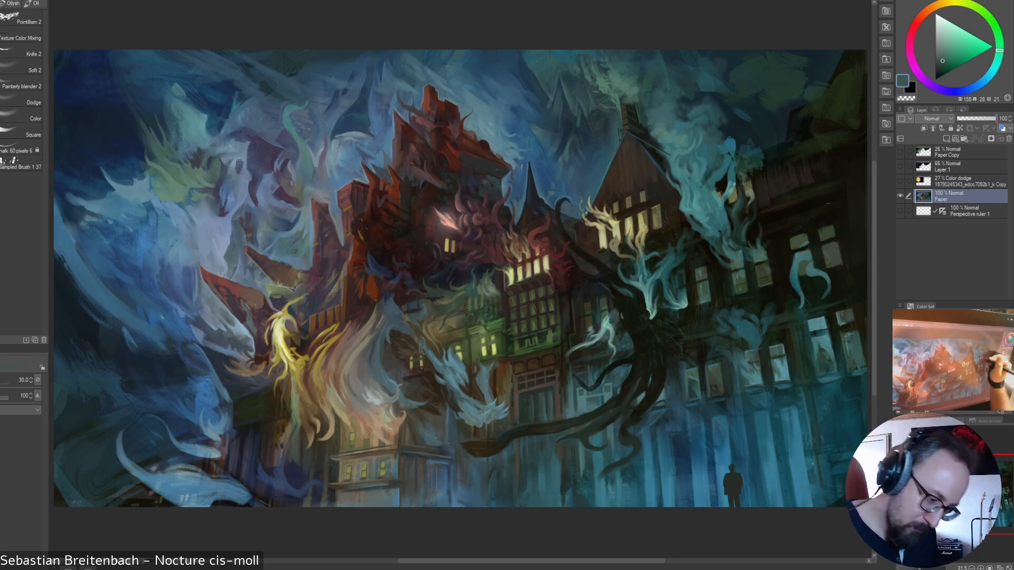
left_click(734, 185, "alt")
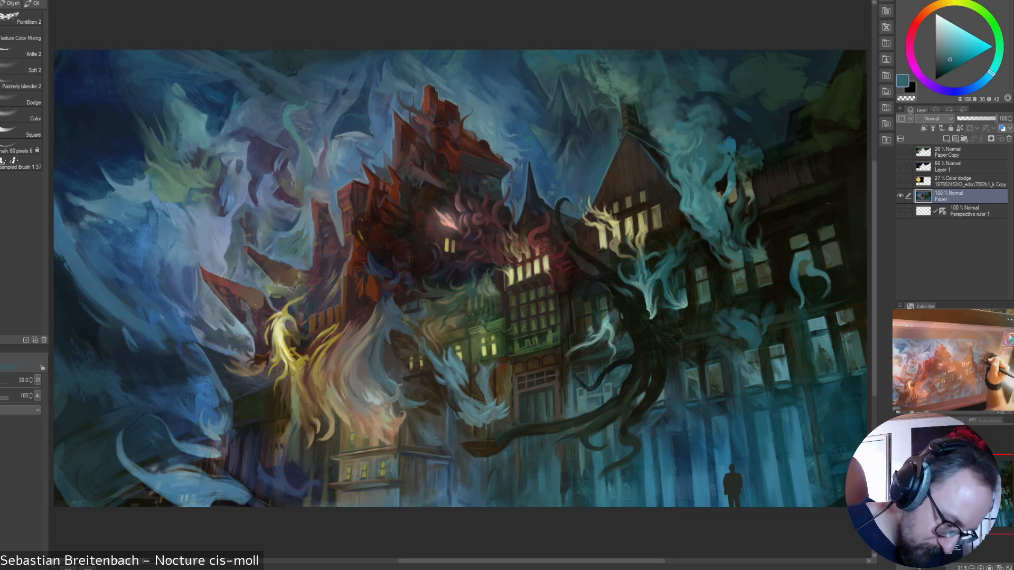
left_click(726, 203, "alt")
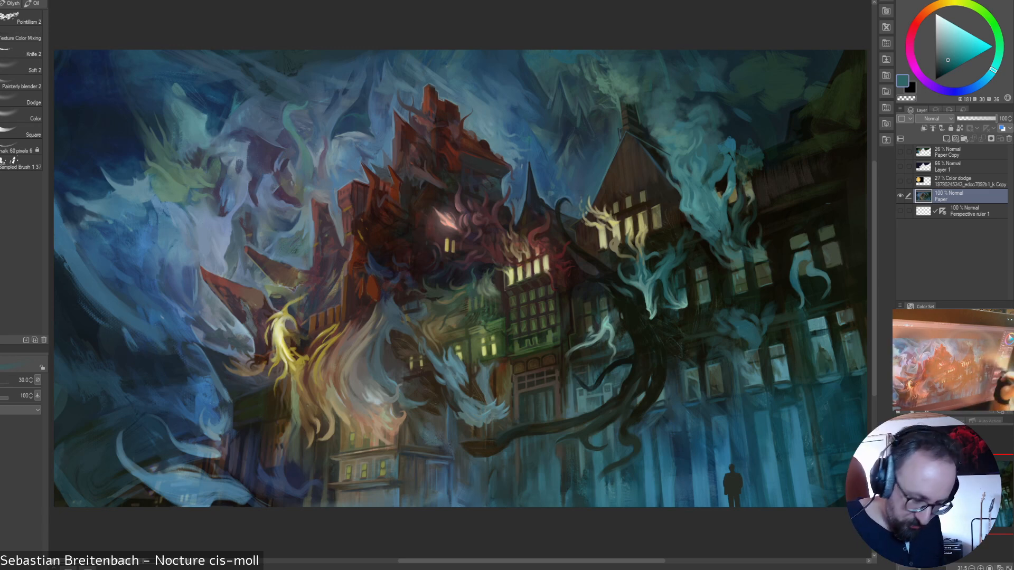
- Mirror the canvas horizontally and rework the blue flame-like spirit beside the yellow flames with sampled light and dark blues
key("h")
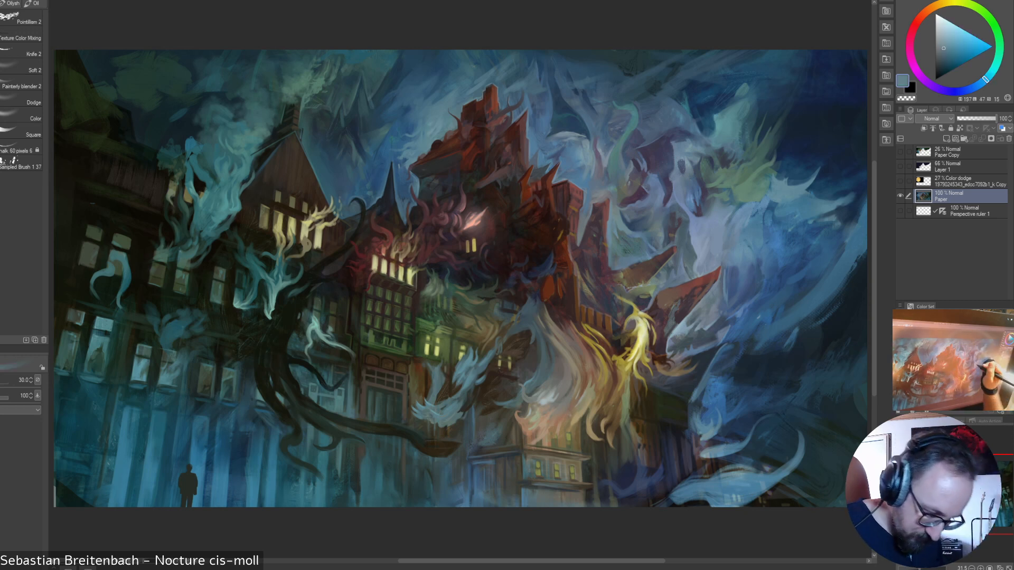
left_click(693, 237, "alt")
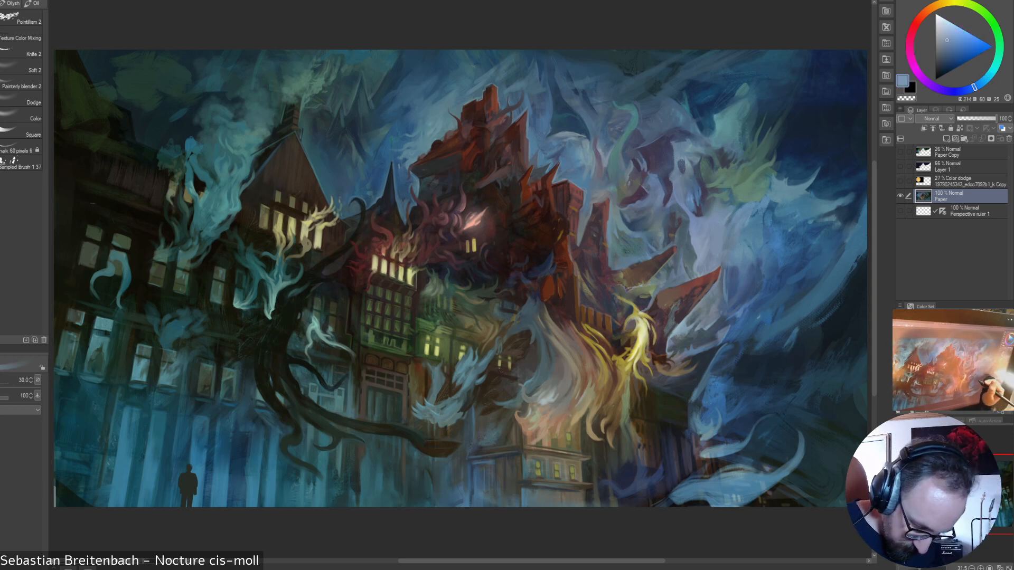
left_click(713, 368, "alt")
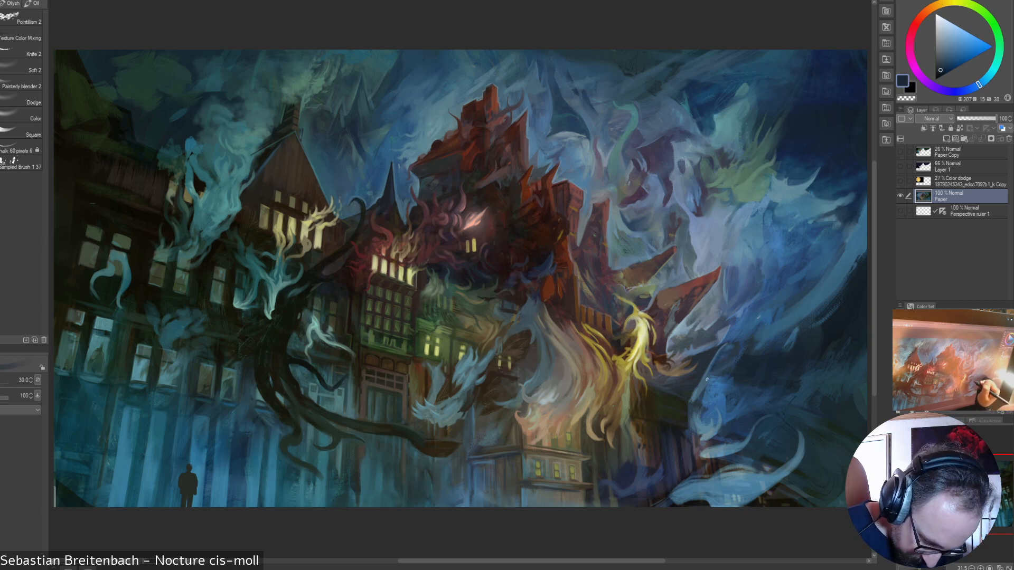
left_click(700, 384, "alt")
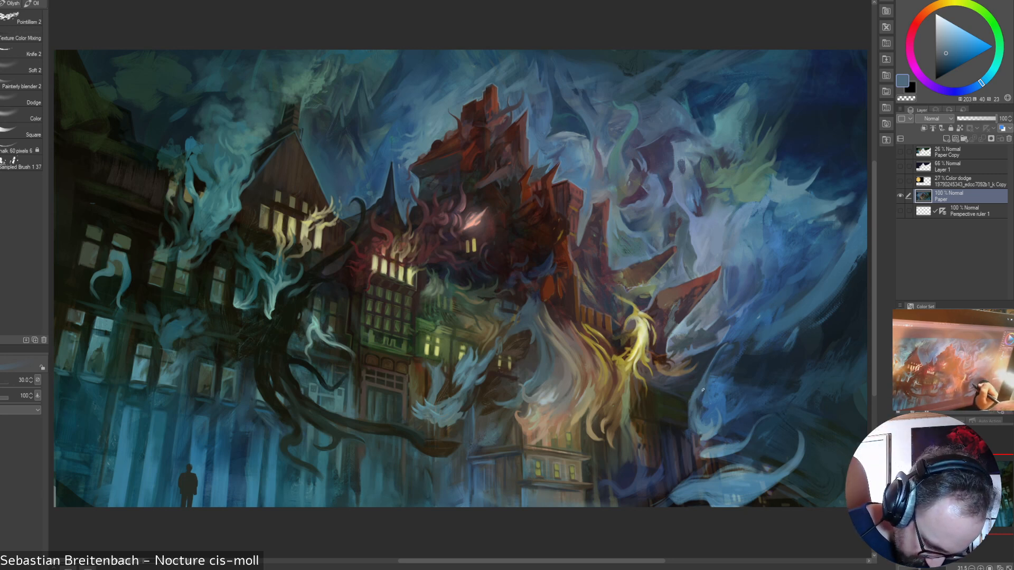
left_click(716, 383, "alt")
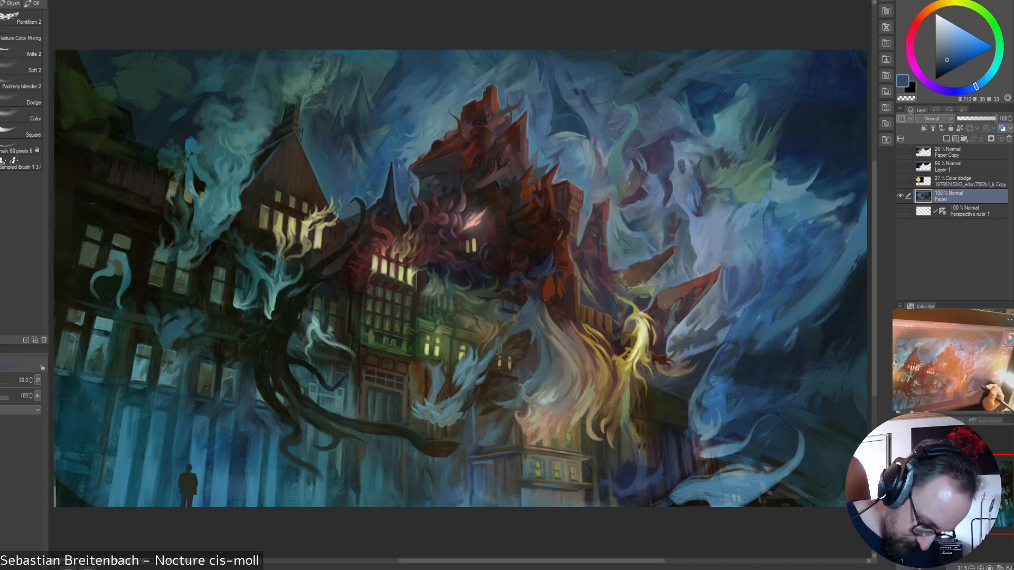
left_click(702, 415, "alt")
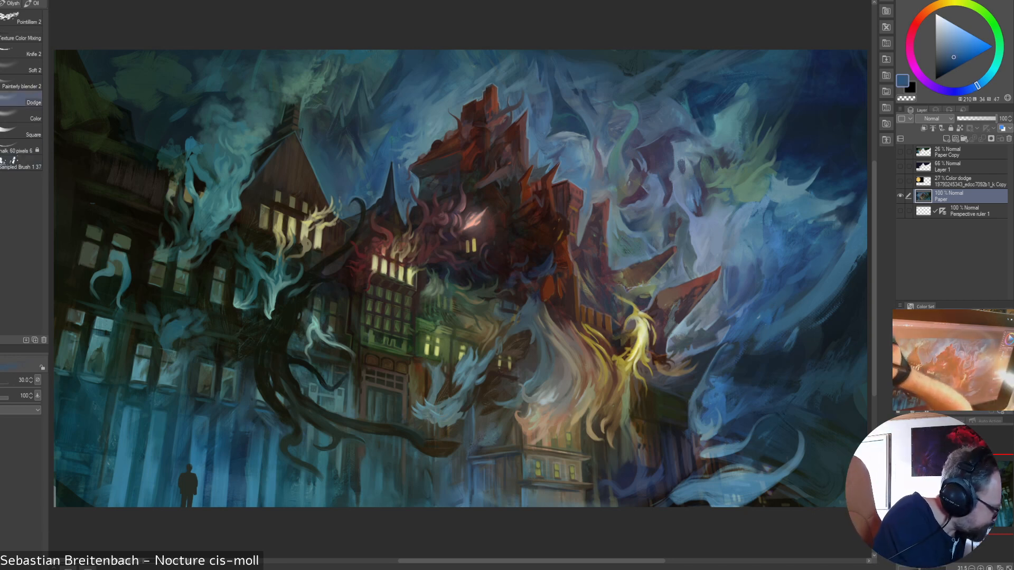
- Blend the dark blue cloud swirls beside the blue flame spirit with Painterly blender 2, varying the brush size between 50 and 90
left_click(22, 87)
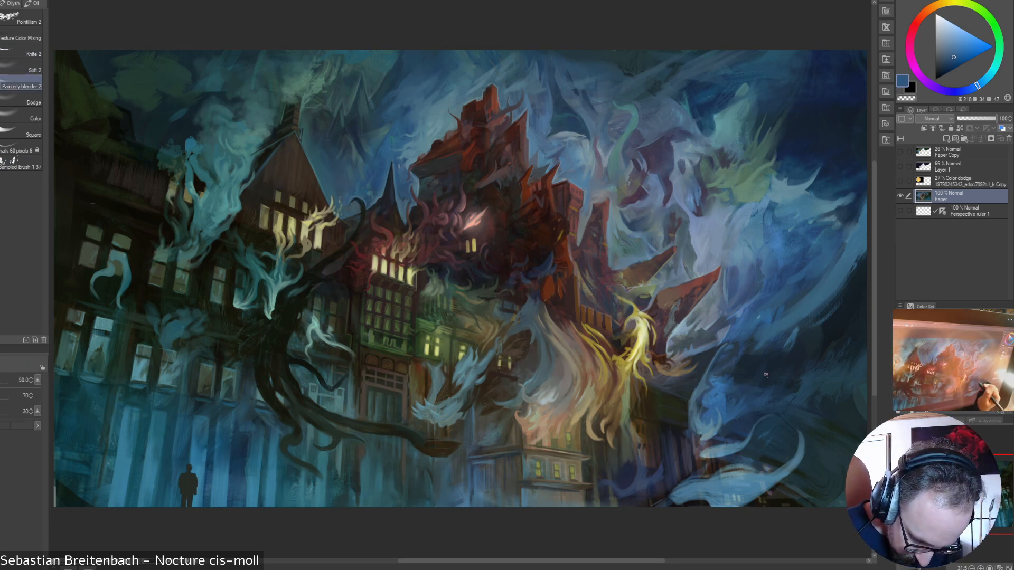
key("bracketright")
key("bracketright")
key("bracketright")
key("bracketright")
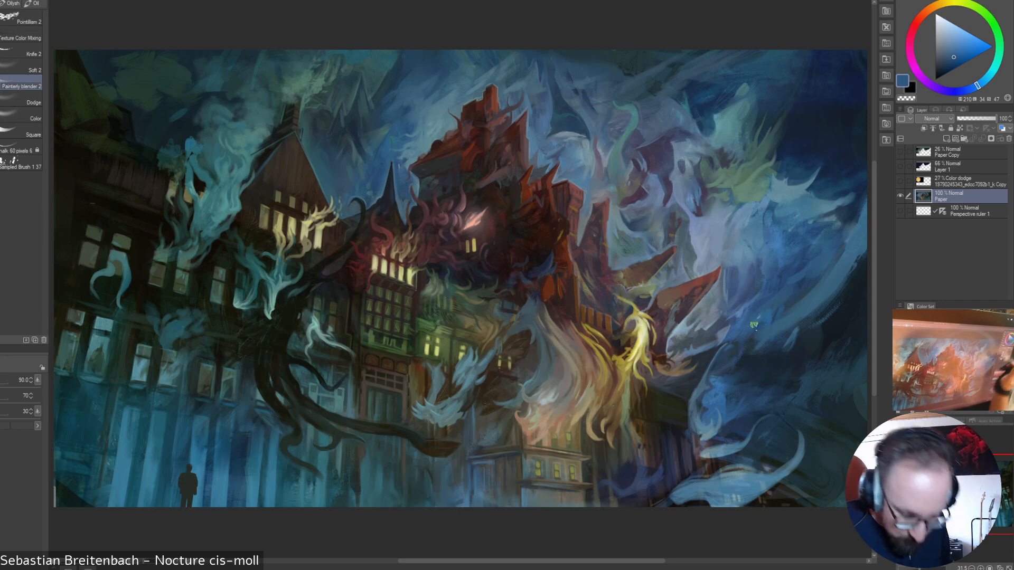
key("bracketleft")
key("bracketleft")
key("bracketleft")
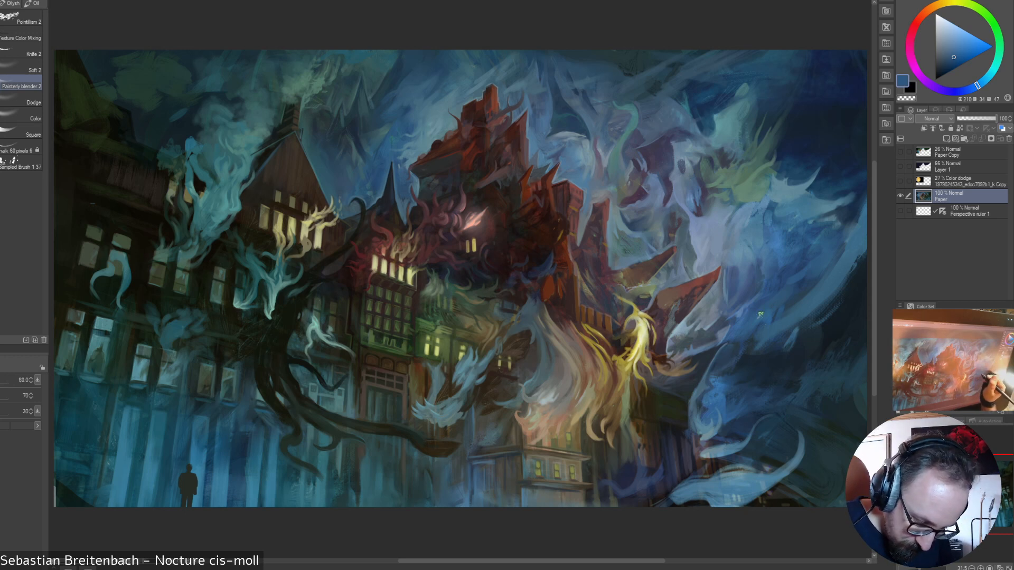
key("bracketright")
key("bracketright")
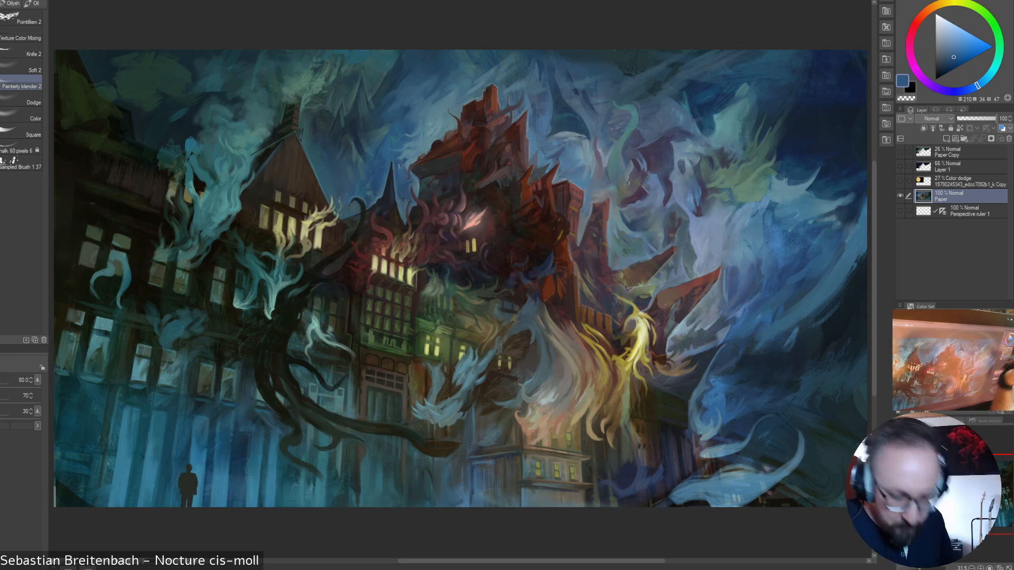
- Soften the area around the fish-like blue spirit's tail with the blender at size 125, and reduce the brush to 60
key("bracketright")
key("bracketright")
key("bracketright")
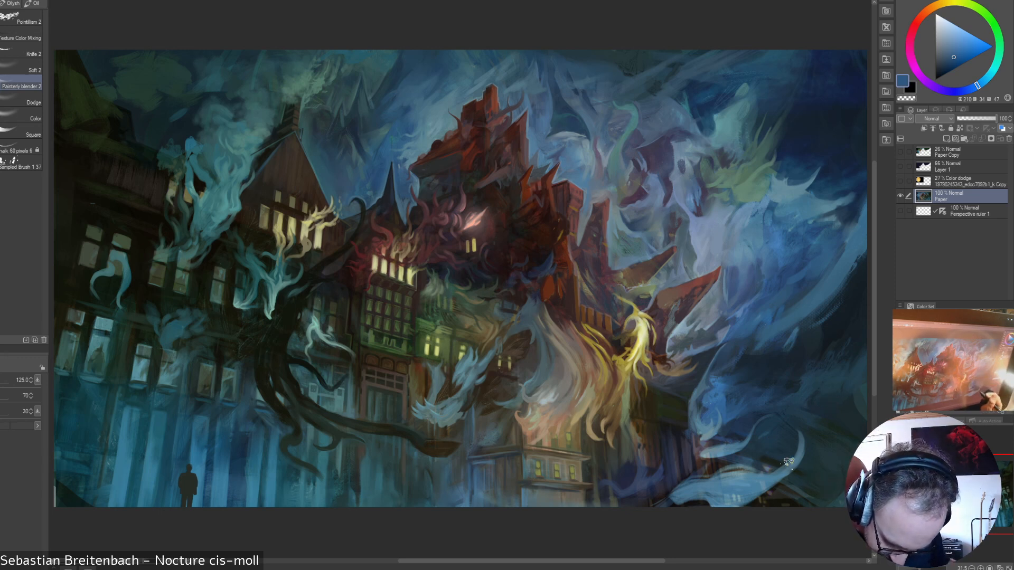
key("bracketleft")
key("bracketleft")
key("bracketleft")
key("bracketleft")
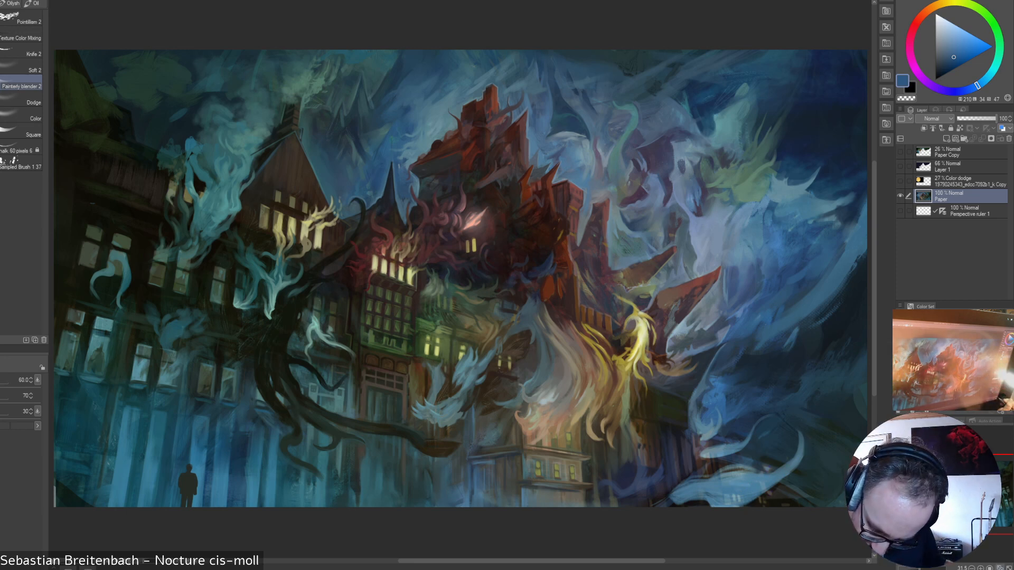
- Repaint the tip and outer edge of the fish-like spirit's curved tail at brush size 20 with sampled blues
key("ctrl+alt+0")
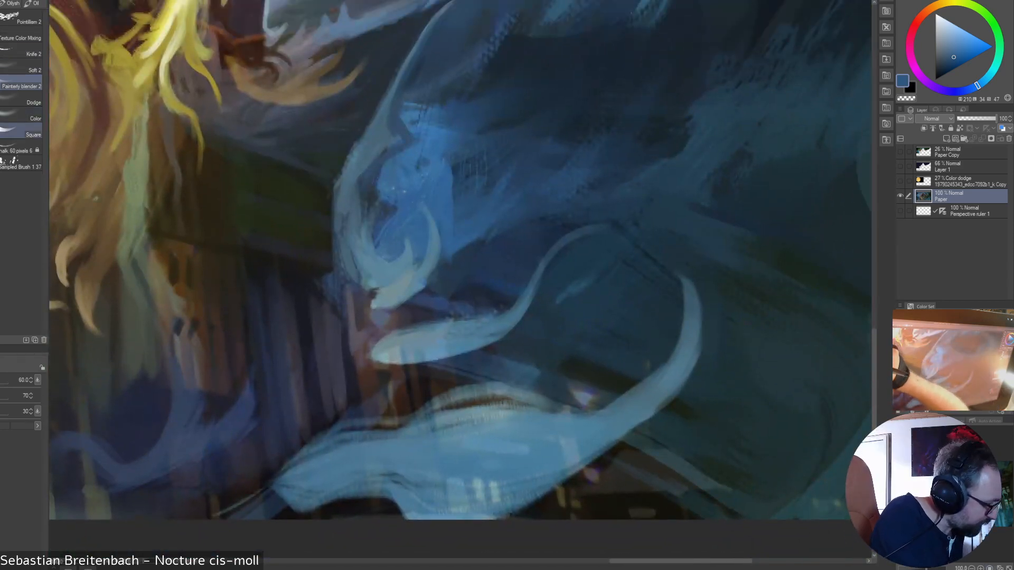
left_click(21, 150)
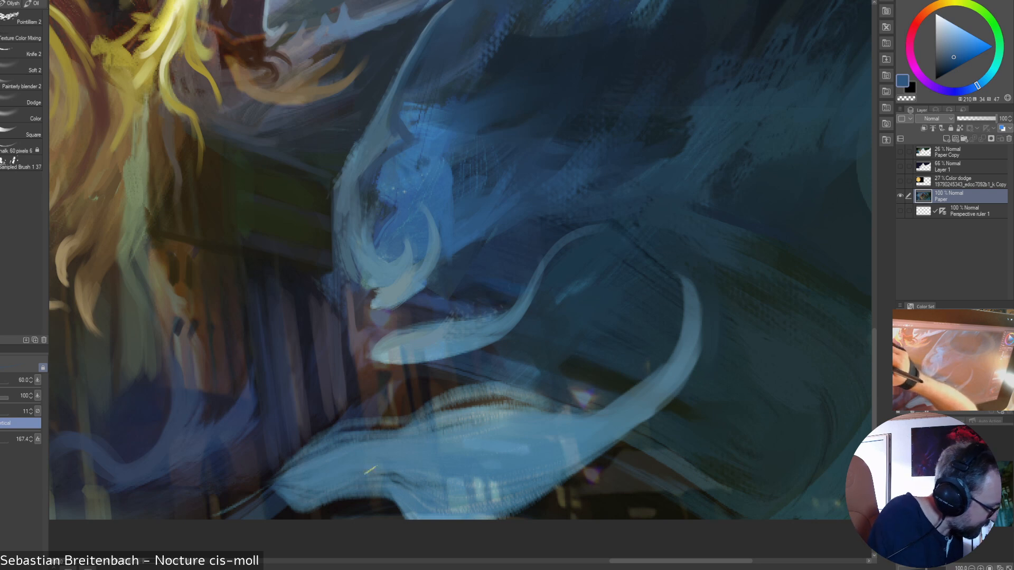
mouse_move(685, 319)
left_mouse_down()
mouse_move(673, 378)
mouse_move(642, 389)
mouse_move(674, 361)
left_mouse_up()
key("ctrl+z")
left_click(627, 409, "alt")
left_click_drag(679, 275, 675, 342)
left_click_drag(684, 294, 683, 336)
left_click(687, 301, "alt")
left_click_drag(685, 280, 699, 348)
mouse_move(700, 312)
left_mouse_down()
mouse_move(703, 333)
mouse_move(698, 326)
mouse_move(677, 391)
left_mouse_up()
left_click(706, 343, "alt")
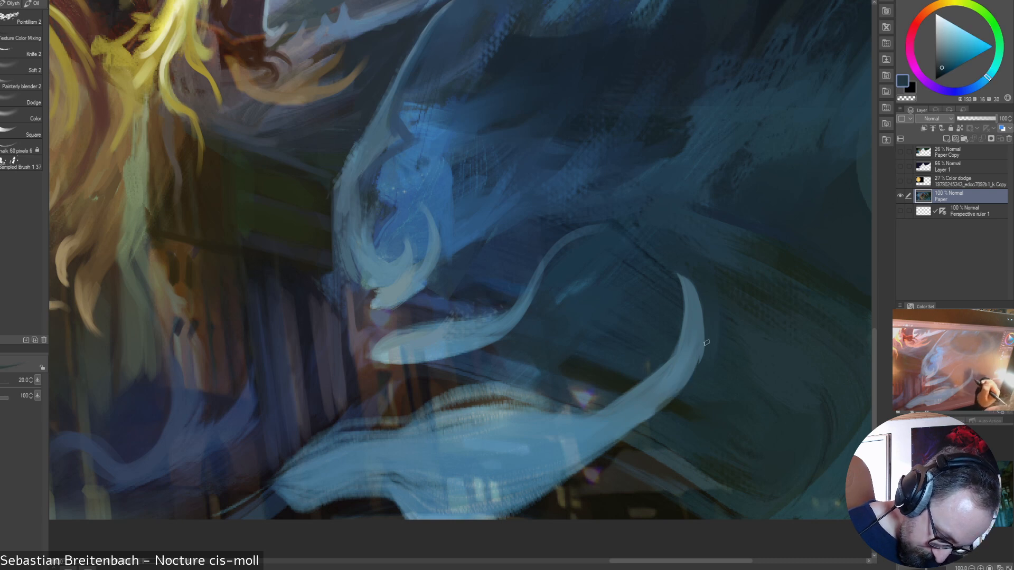
- Clean up the inner edge of the spirit's tail down to its body, using sampled background and light blue tones
left_click(692, 369, "alt")
left_click(660, 353, "alt")
left_click_drag(660, 355, 635, 389)
mouse_move(674, 349)
left_mouse_down()
mouse_move(601, 409)
mouse_move(549, 423)
mouse_move(628, 407)
mouse_move(652, 383)
mouse_move(583, 422)
left_mouse_up()
left_click(633, 403, "alt")
left_click(581, 422, "alt")
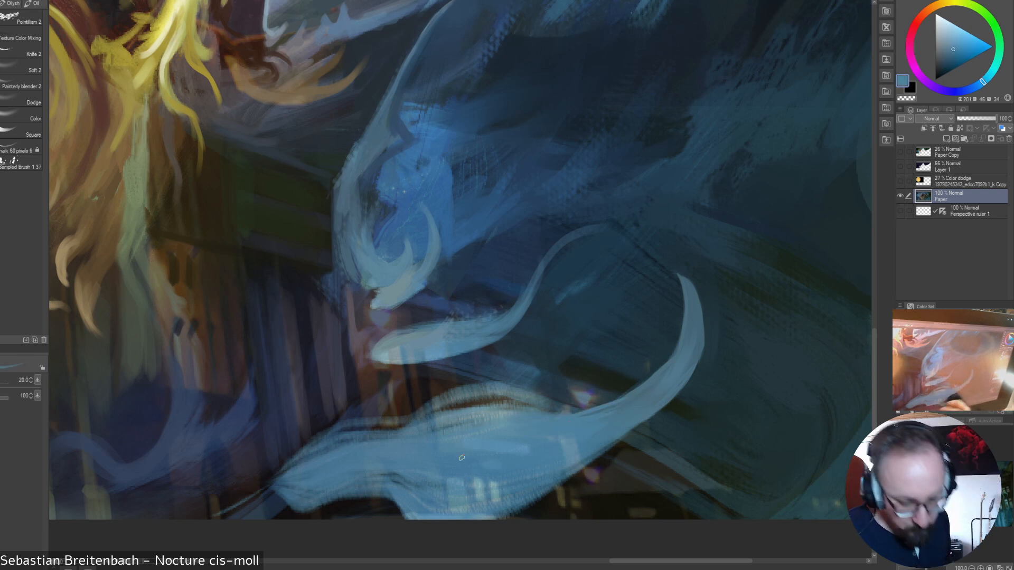
left_click(581, 425, "alt")
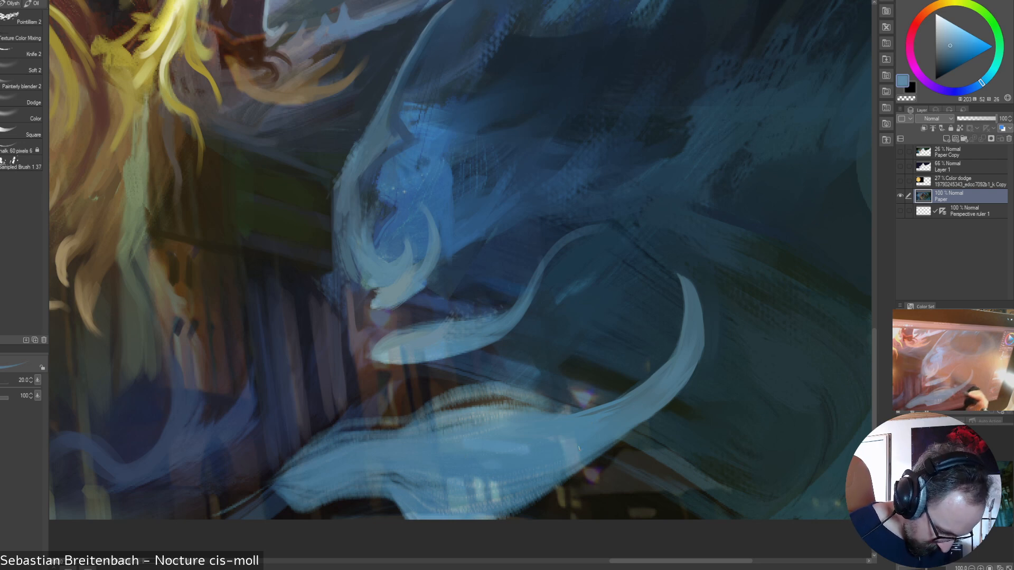
- Paint faint vertical window lights showing through the middle of the spirit's translucent body with sampled pale blues
left_click(452, 506, "alt")
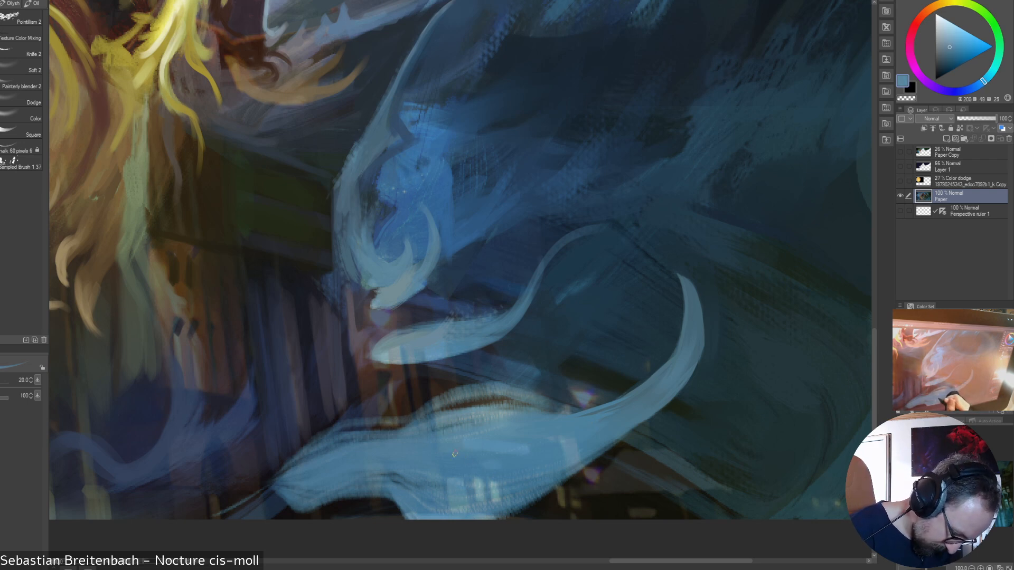
left_click_drag(448, 452, 457, 438)
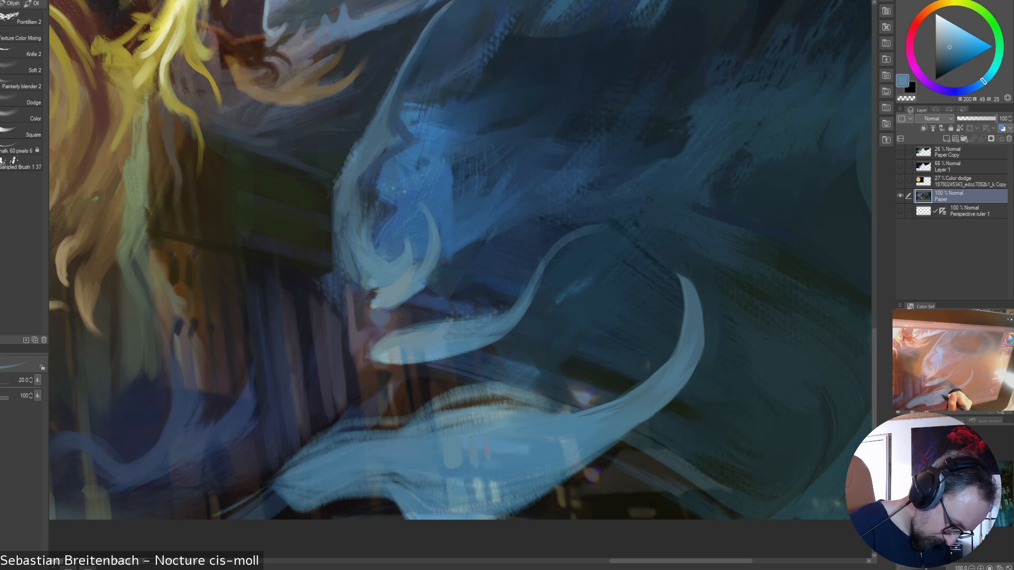
left_click(472, 445, "alt")
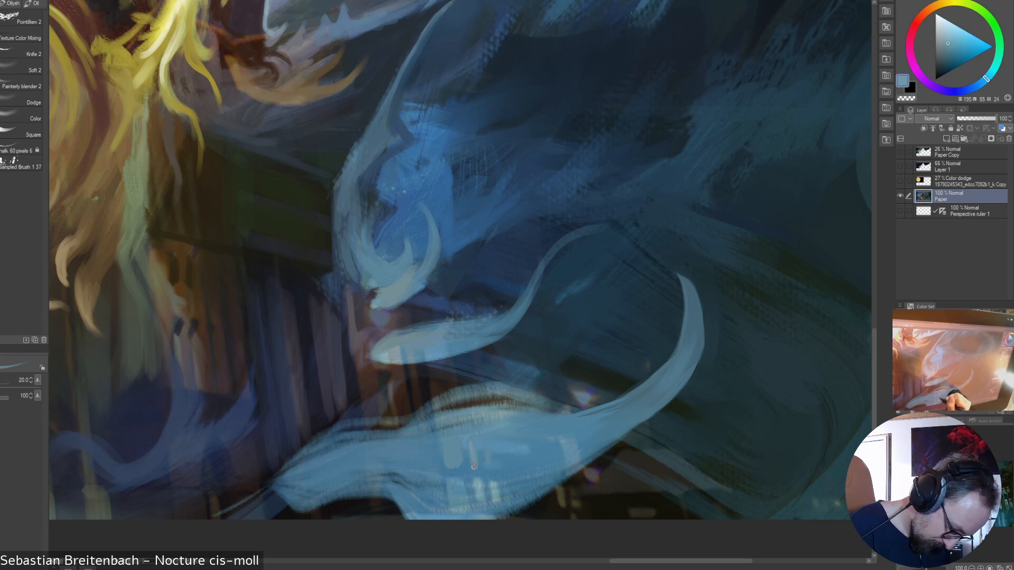
- Choose the PS Chalk brush and sample the dark tone just above the fish-like spirit, viewing the whole painting
key("ctrl+0")
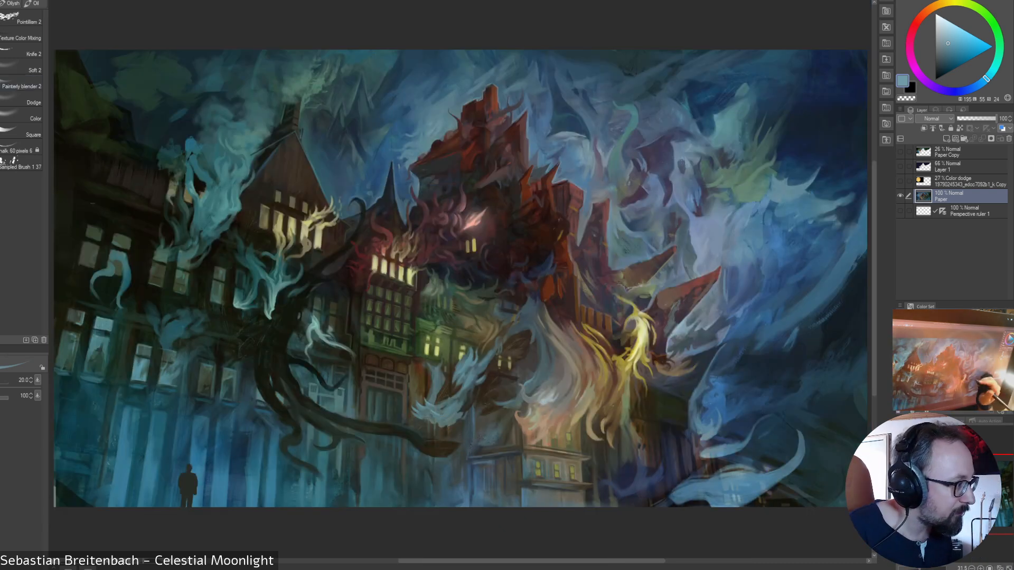
right_click(610, 243)
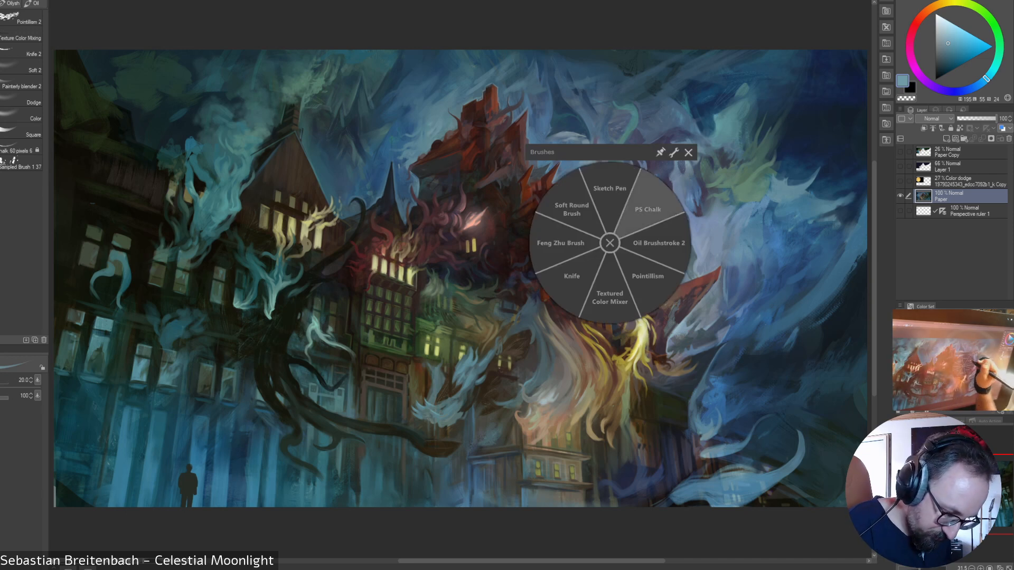
left_click(648, 210)
left_click(754, 435, "alt")
right_click(754, 435)
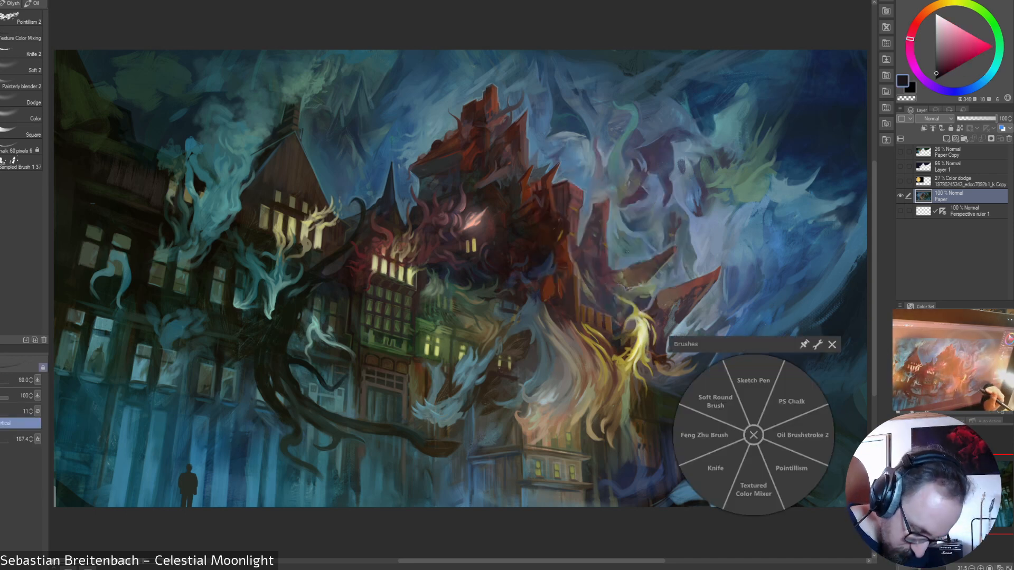
left_click(796, 412)
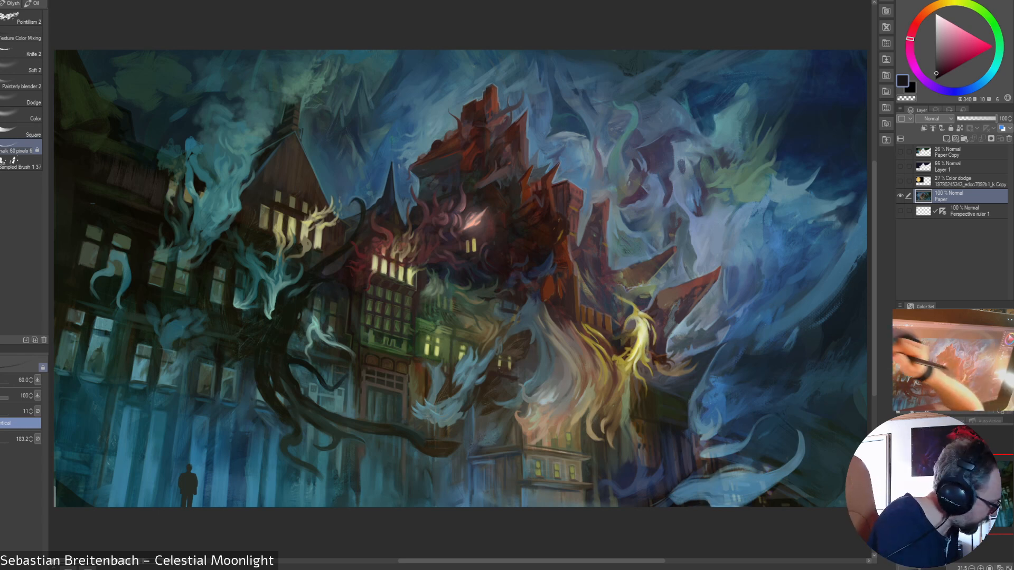
- Rework the fish-like spirit's body and edges with the Soft Round Brush at sizes 17.5 to 25, using sampled dark and blue tones
right_click(91, 498)
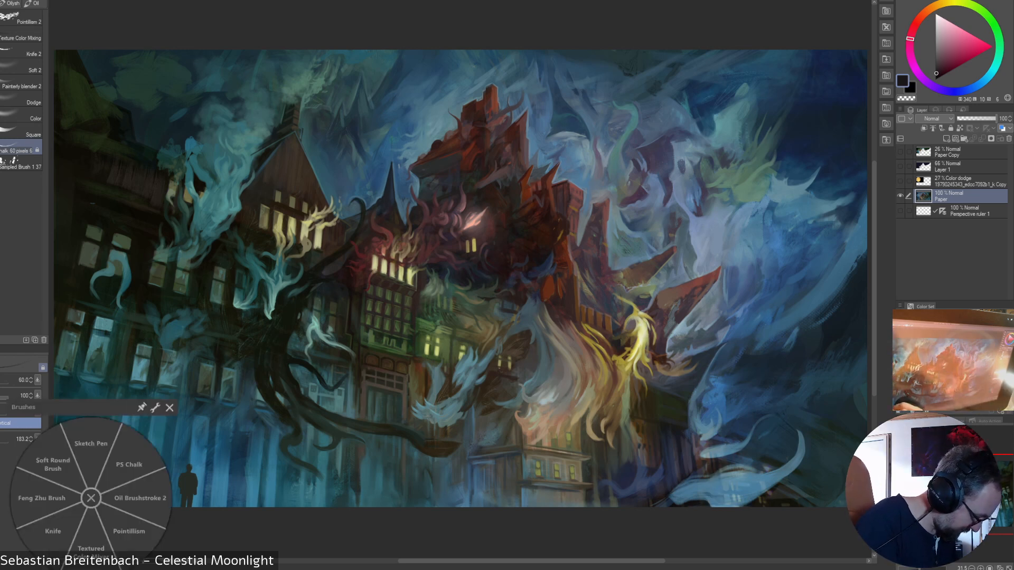
left_click(53, 465)
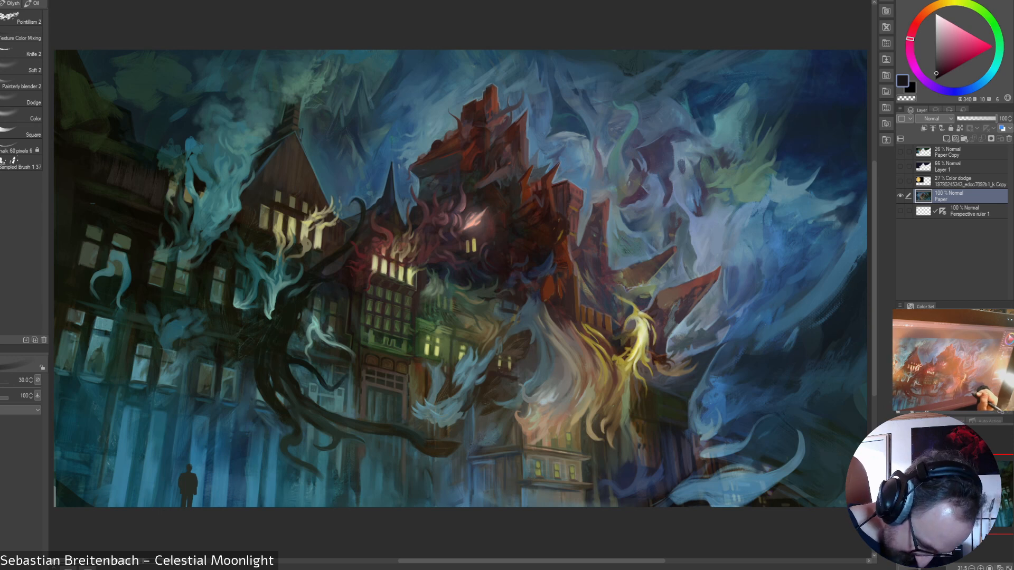
left_click(717, 478, "alt")
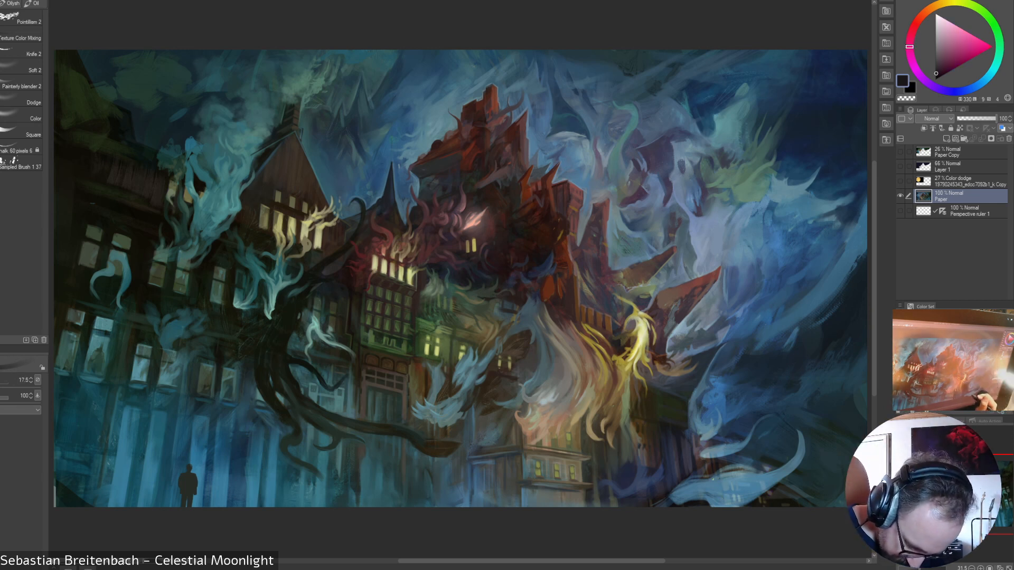
left_click(708, 480, "alt")
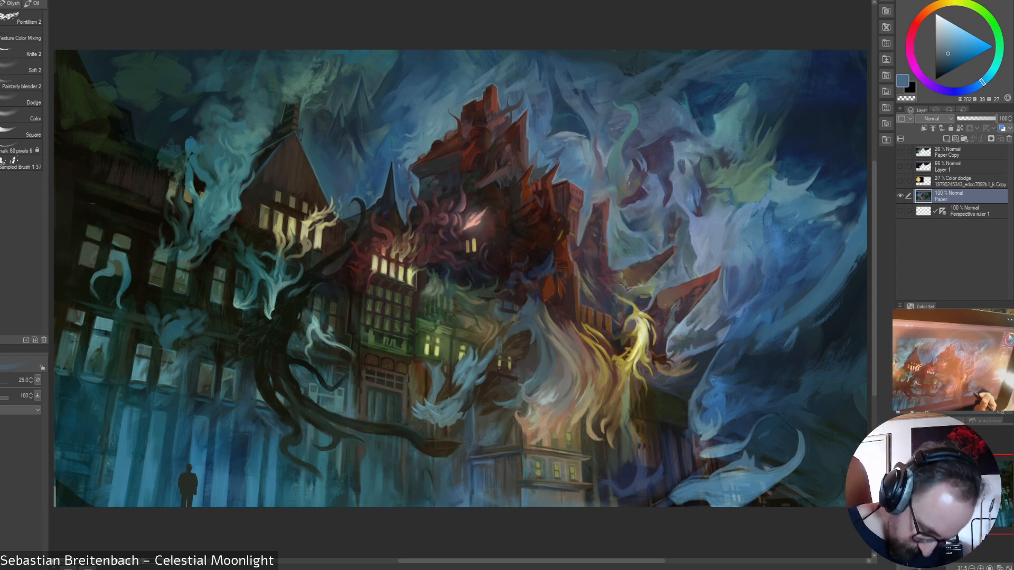
left_click(726, 449, "alt")
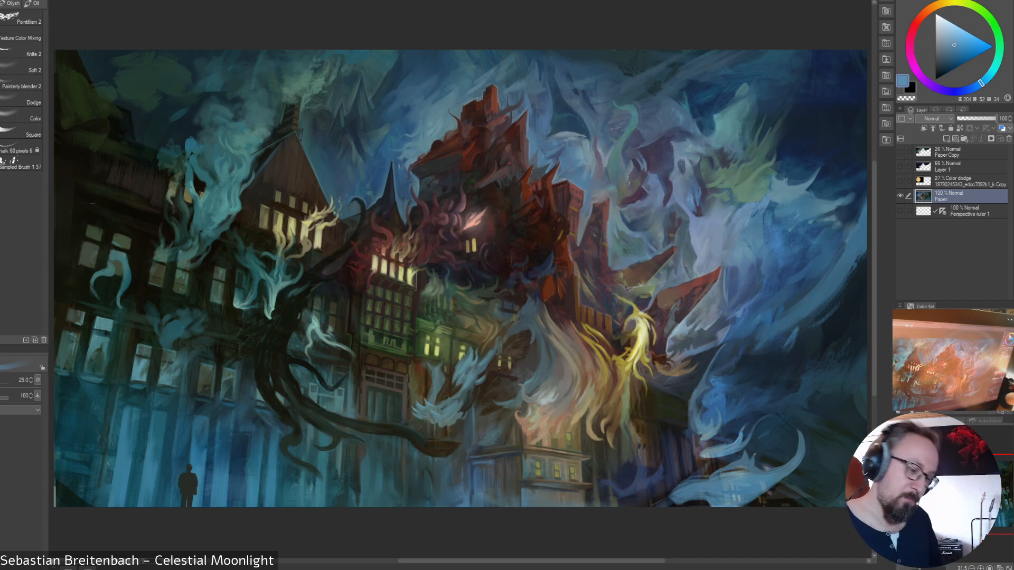
- Refine the fish-like spirit's body and upturned tail at brush size 25, using blues and dark tones sampled along its outline
left_click(714, 456, "alt")
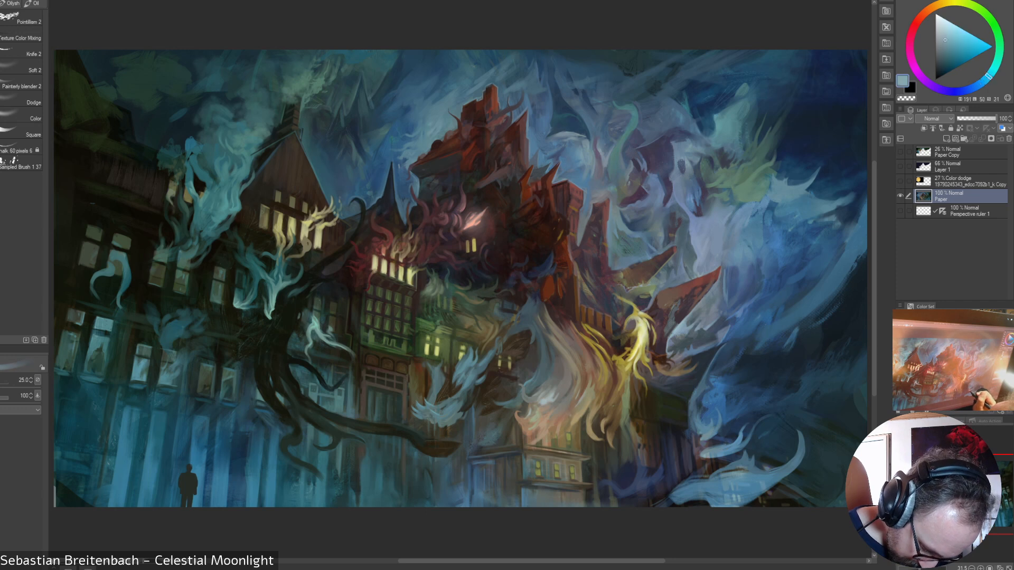
left_click(727, 492, "alt")
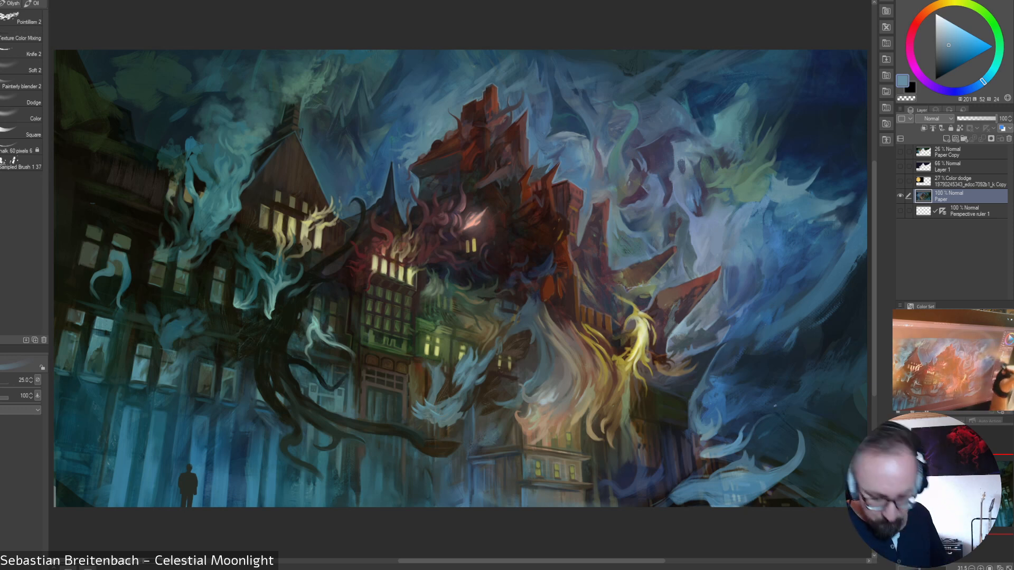
left_click(768, 495, "alt")
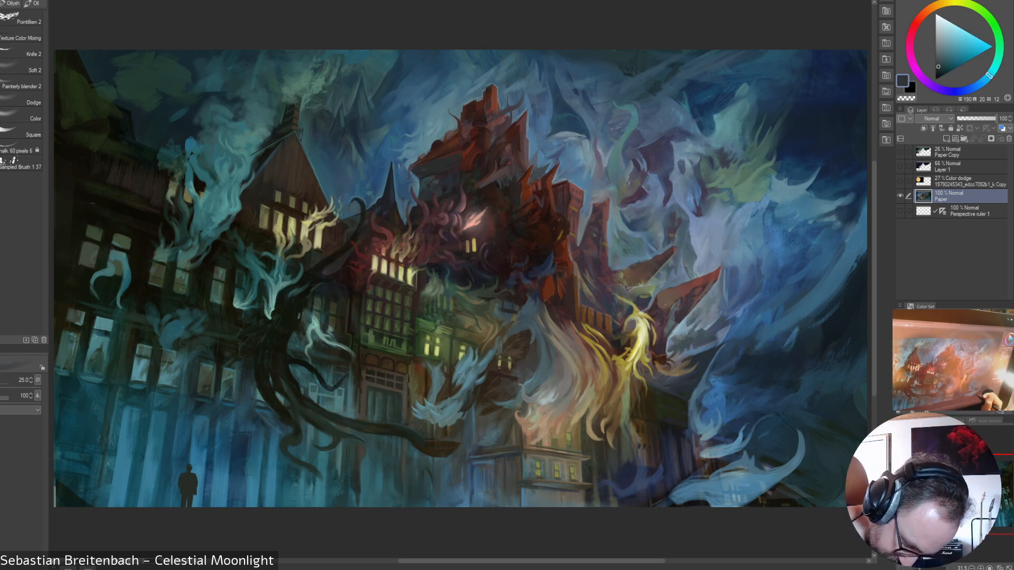
left_click(767, 488, "alt")
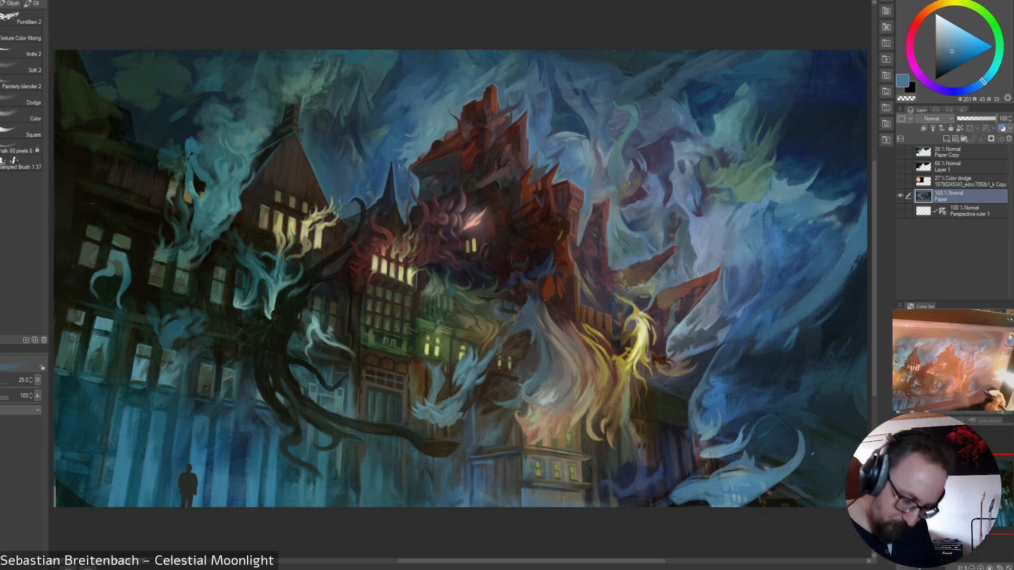
left_click(774, 469, "alt")
left_click(803, 463, "alt")
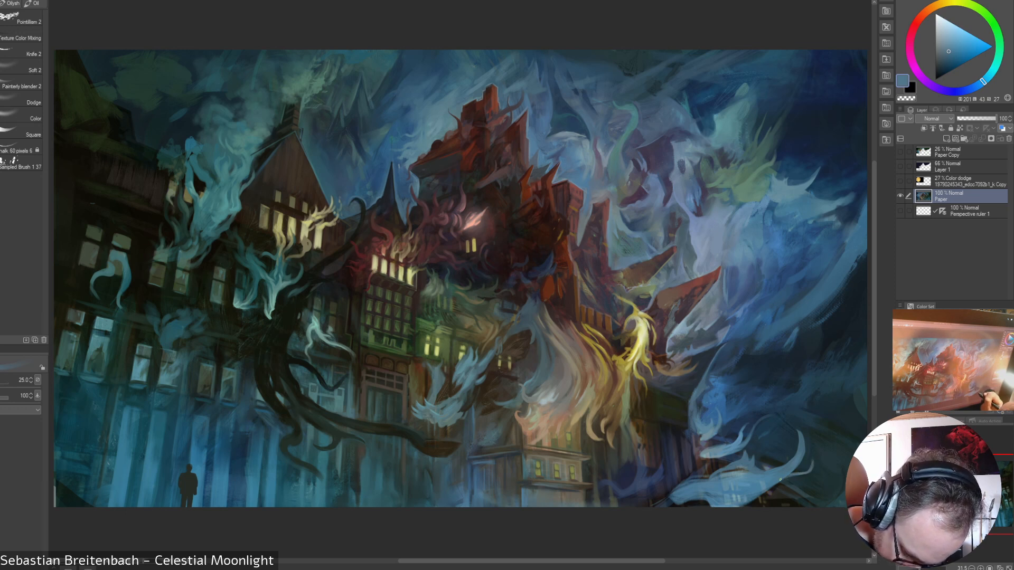
- Enlarge the brush to 45 and rework the spirit's tail and the ground below it with sampled blue and dark tones
key("]")
key("]")
key("]")
key("]")
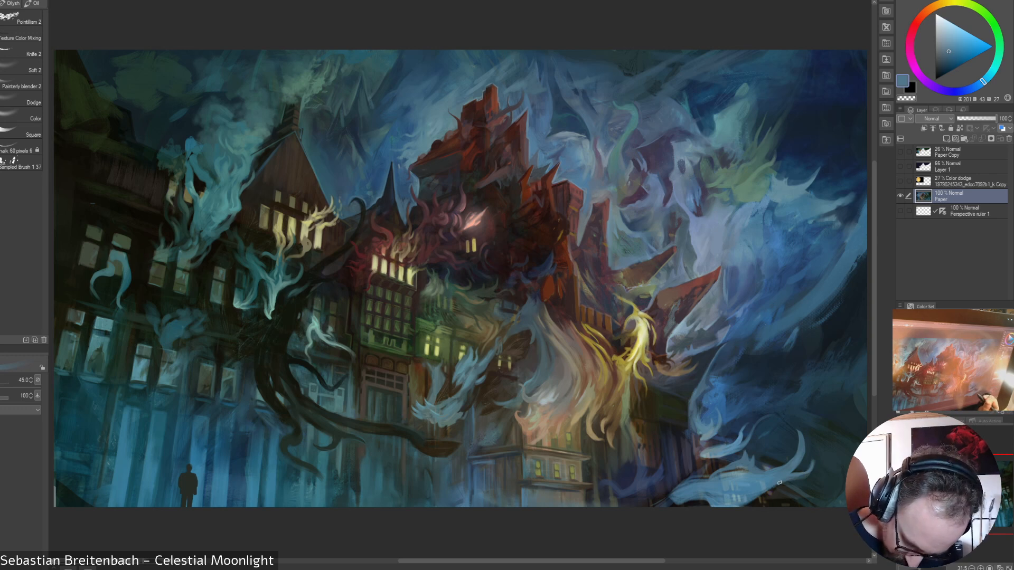
left_click(808, 476, "alt")
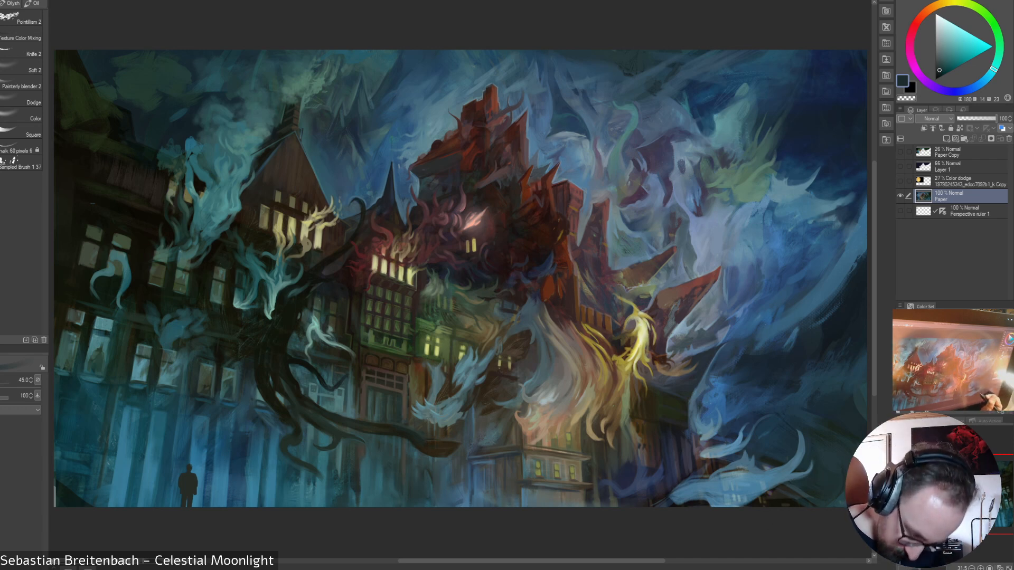
left_click(802, 493, "alt")
left_click(797, 499, "alt")
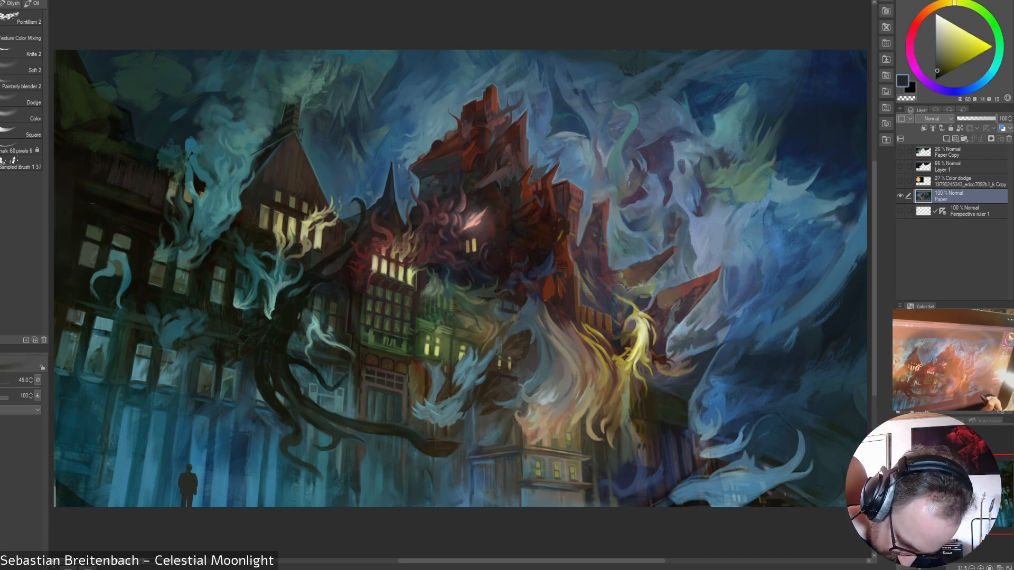
left_click(827, 507, "alt")
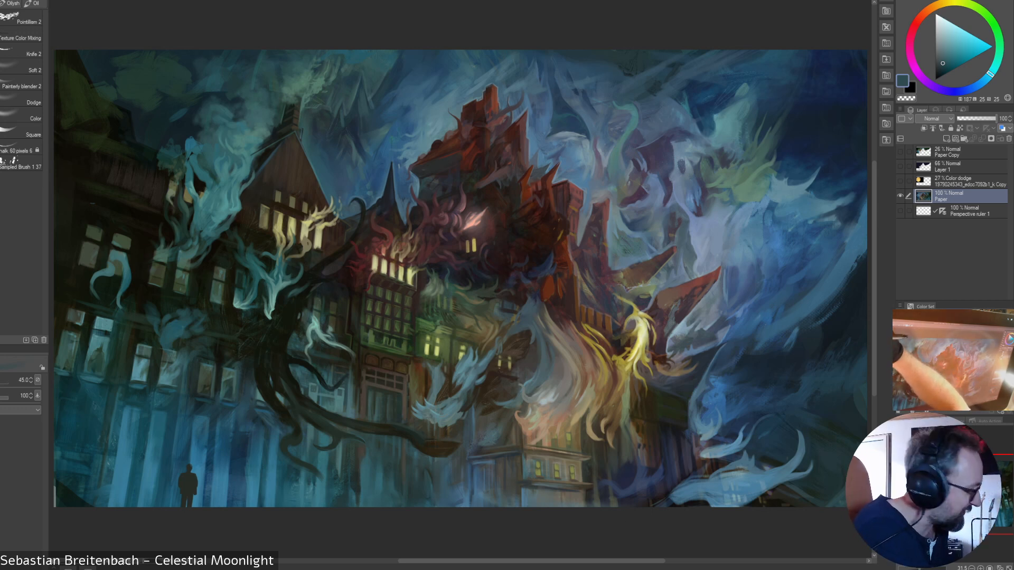
- Switch to a brush from the Oilyah set and soften the fish-like spirit's back at sizes 45 and 40 with sampled blues
key("b")
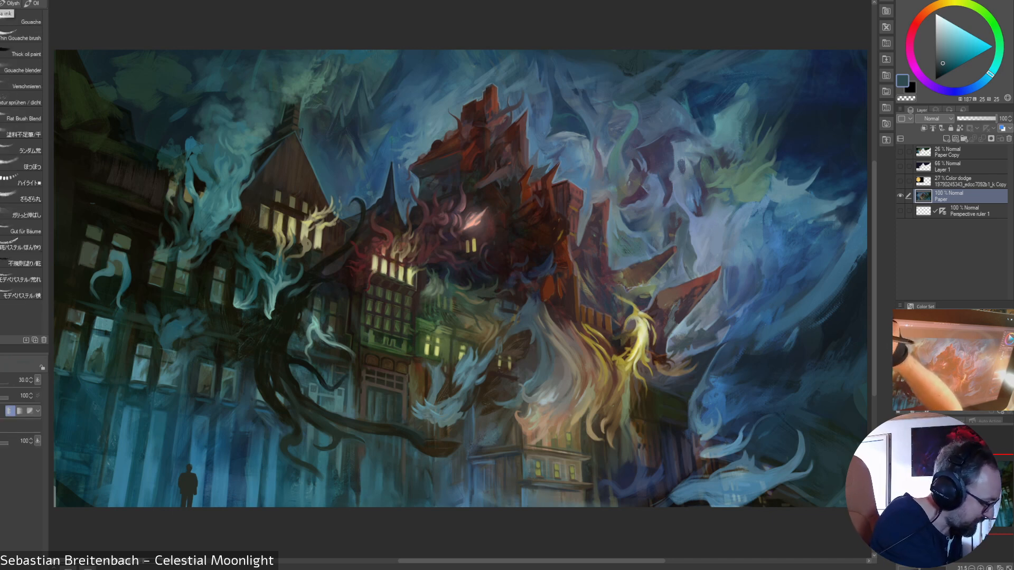
left_click(12, 18)
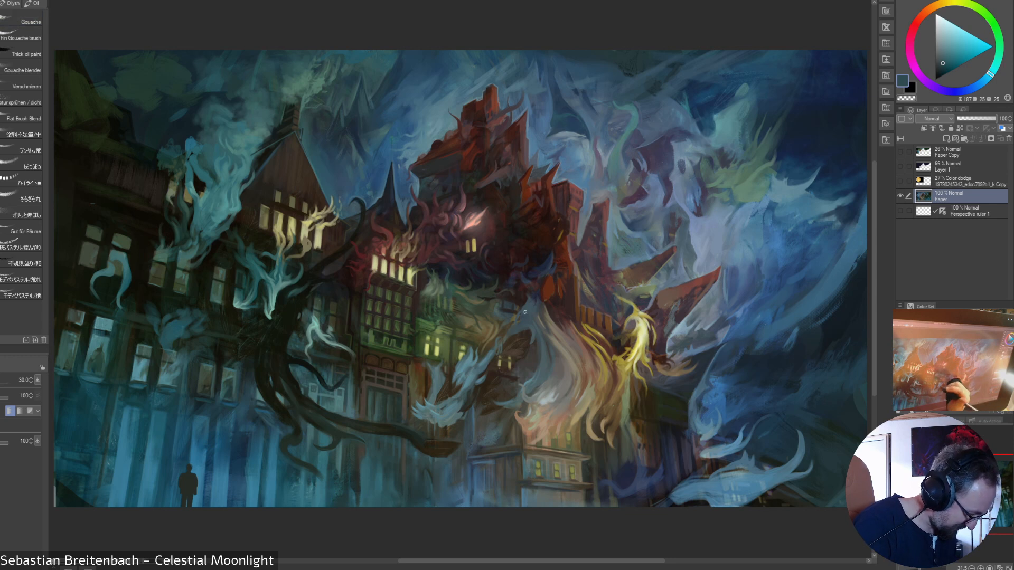
key("b")
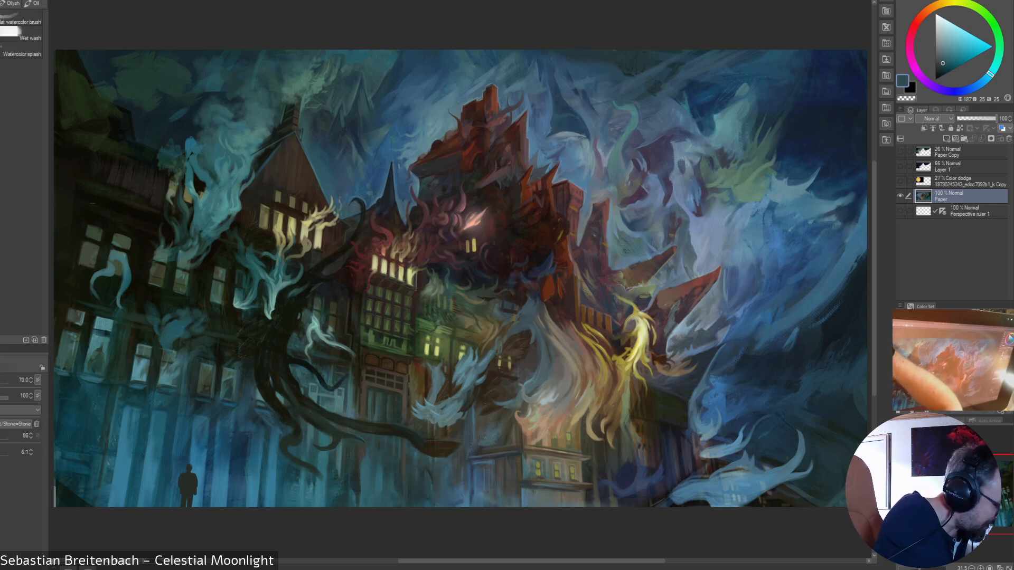
key("b")
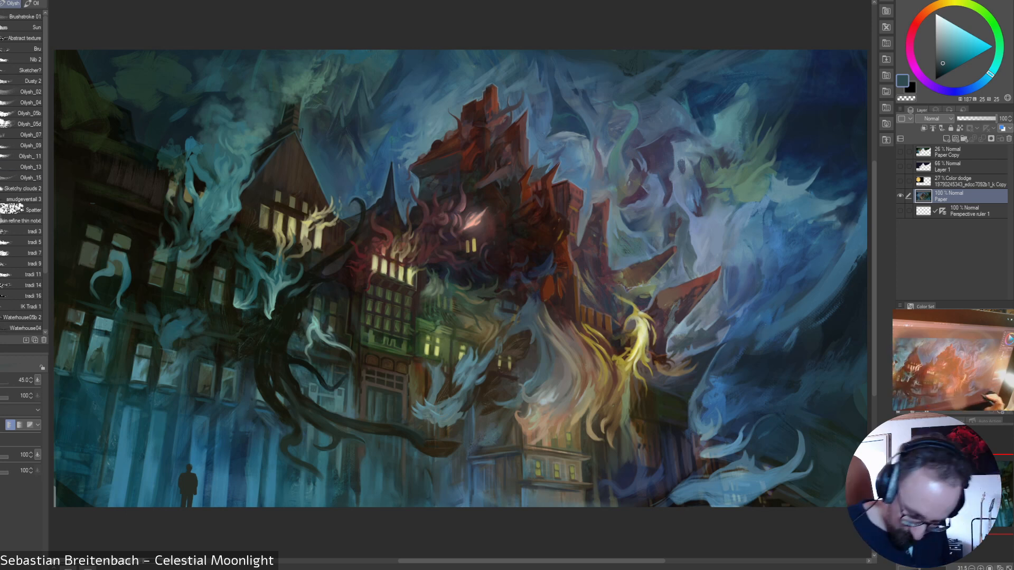
left_click(769, 483, "alt")
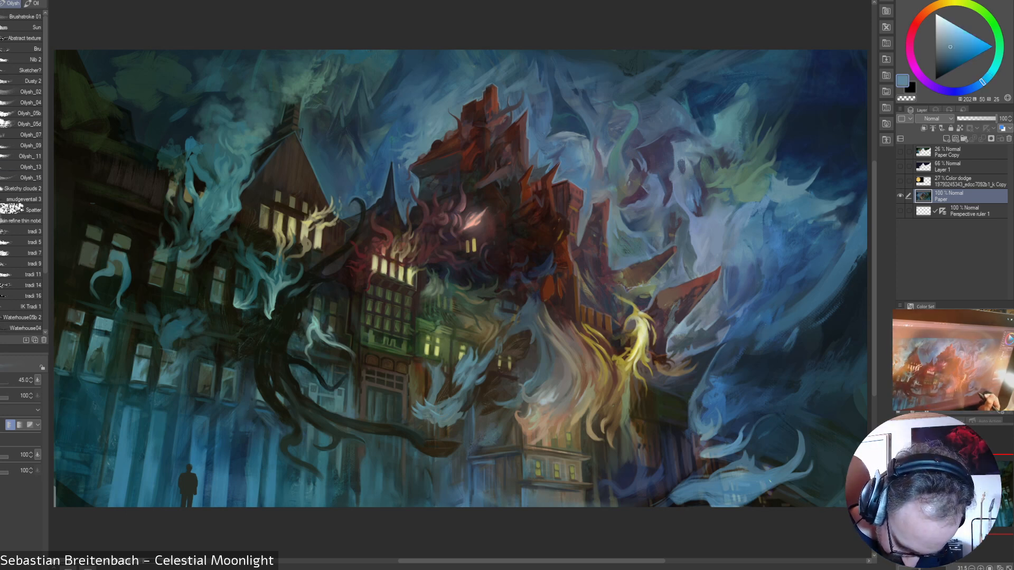
left_click(740, 467, "alt")
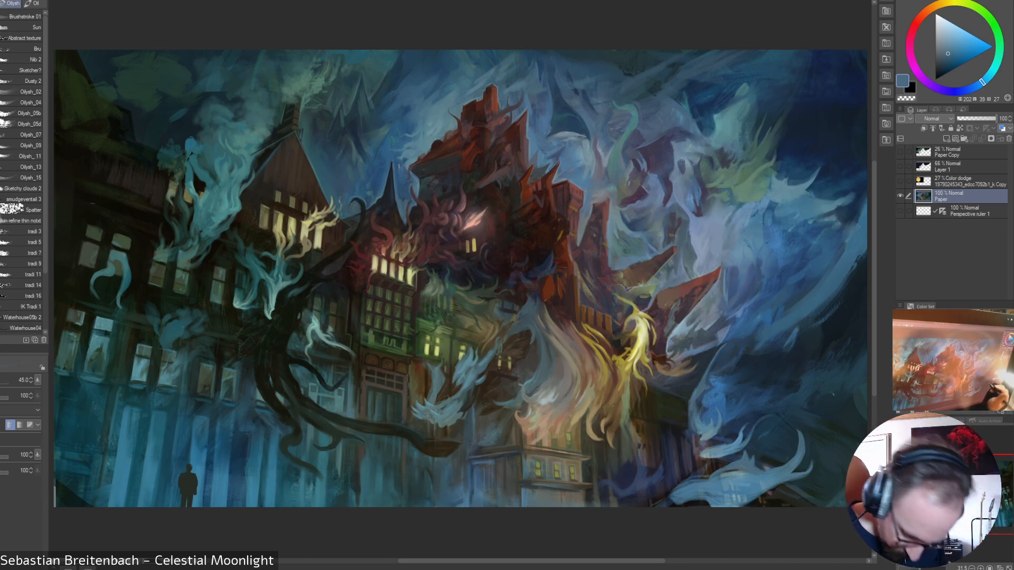
left_click(753, 447, "alt")
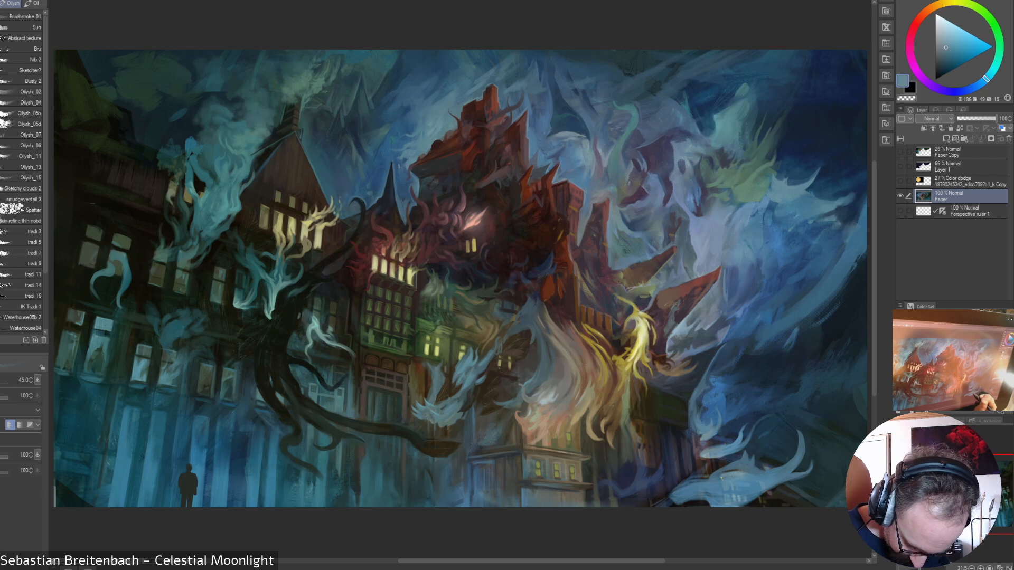
key("bracketleft")
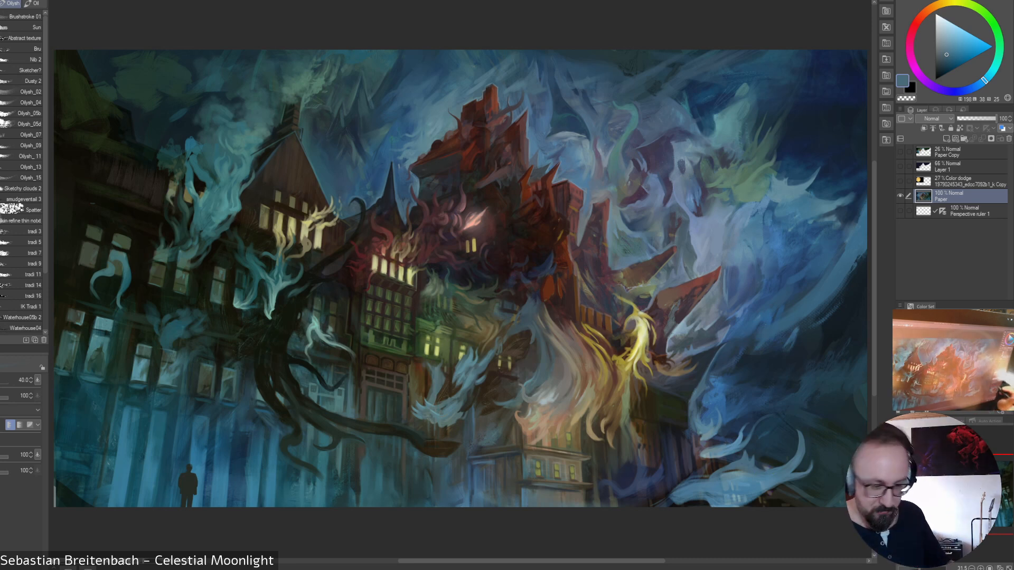
- Rework the blue smoke rising above the fish-like spirit at brush sizes 70, 45 and 40, using sampled saturated blues
left_click(725, 424, "alt")
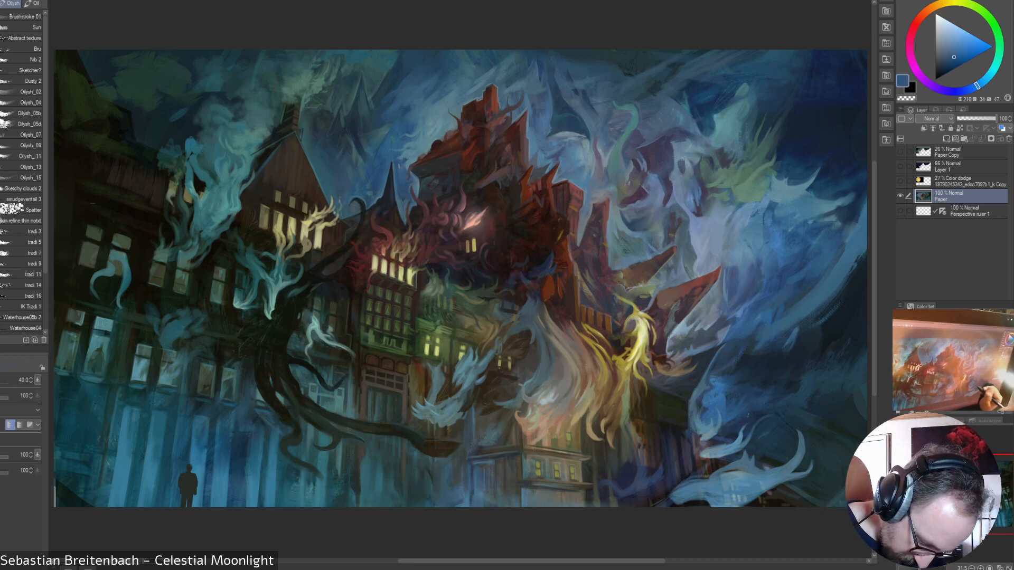
key("bracketright")
key("bracketright")
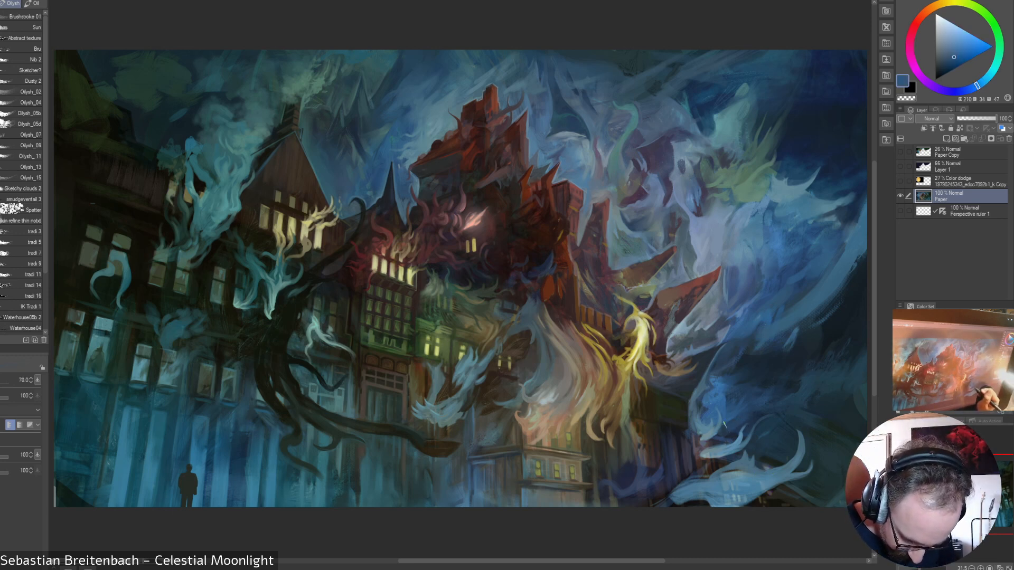
left_click(731, 396, "alt")
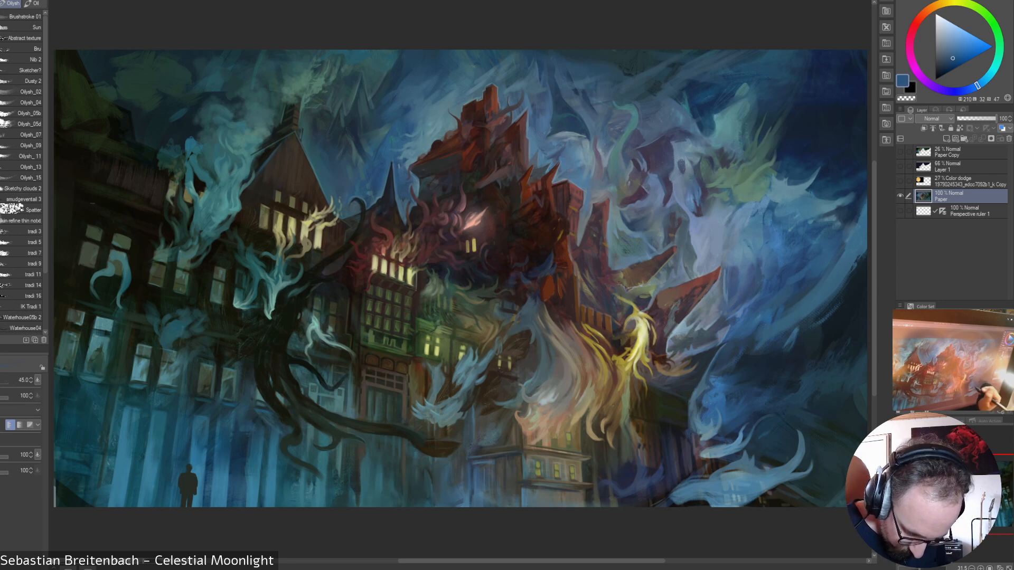
left_click(728, 412, "alt")
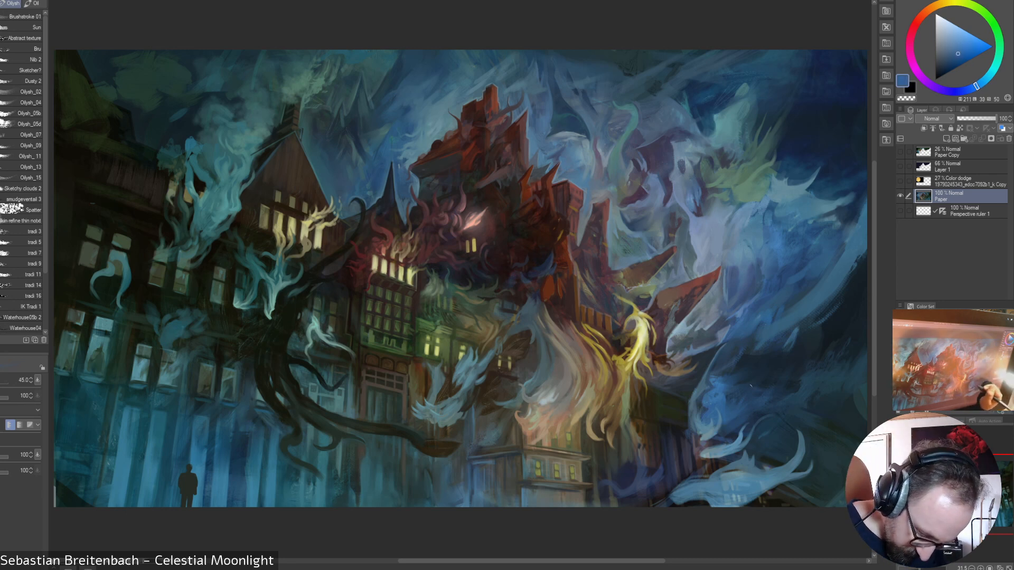
left_click(714, 393, "alt")
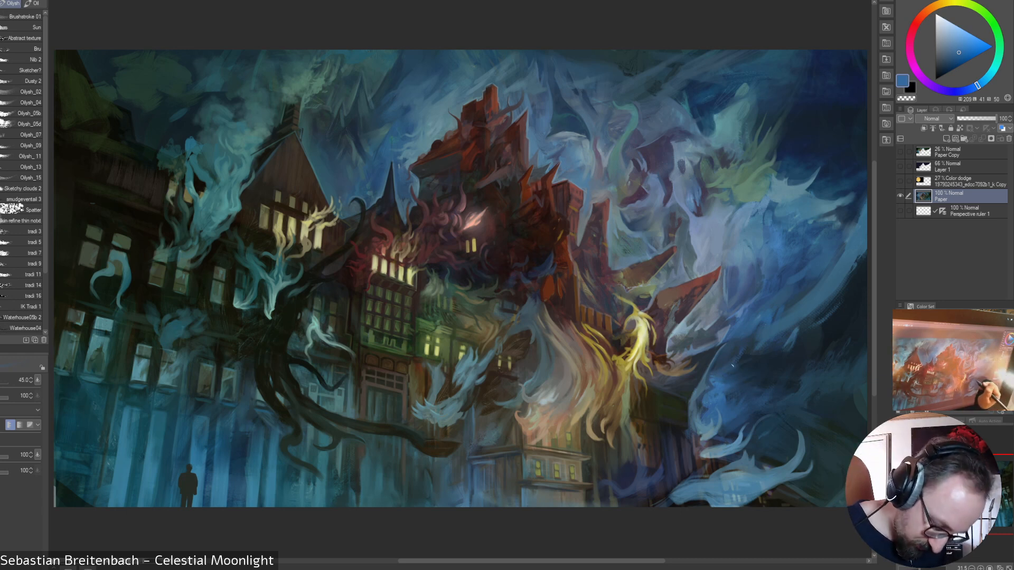
left_click(718, 386, "alt")
key("bracketright")
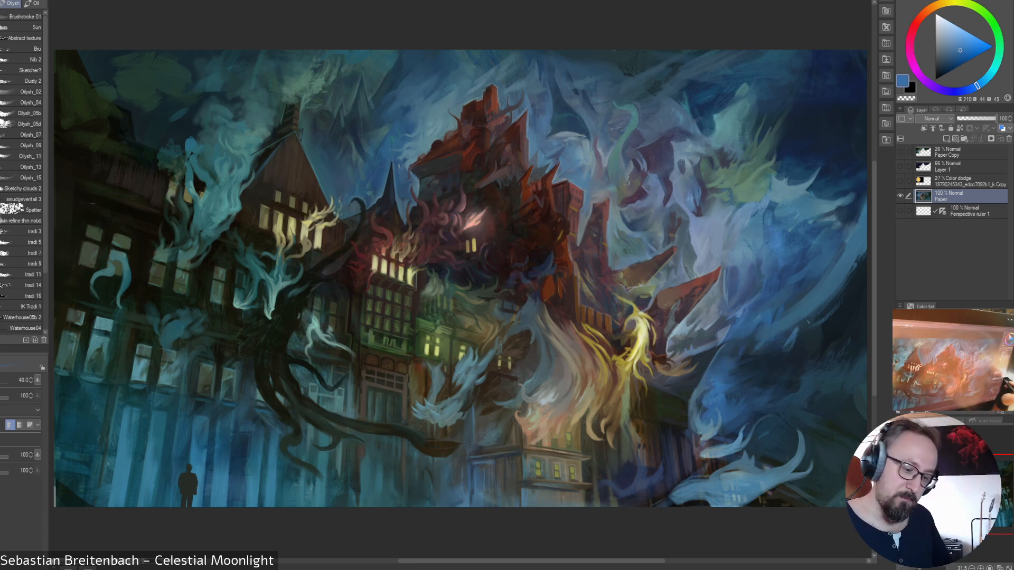
- Enlarge the brush to 90 and blend the dark cloud beside the smoke column with sampled mid and deep blues
key("bracketright")
key("bracketright")
key("bracketright")
key("bracketright")
key("bracketright")
key("bracketright")
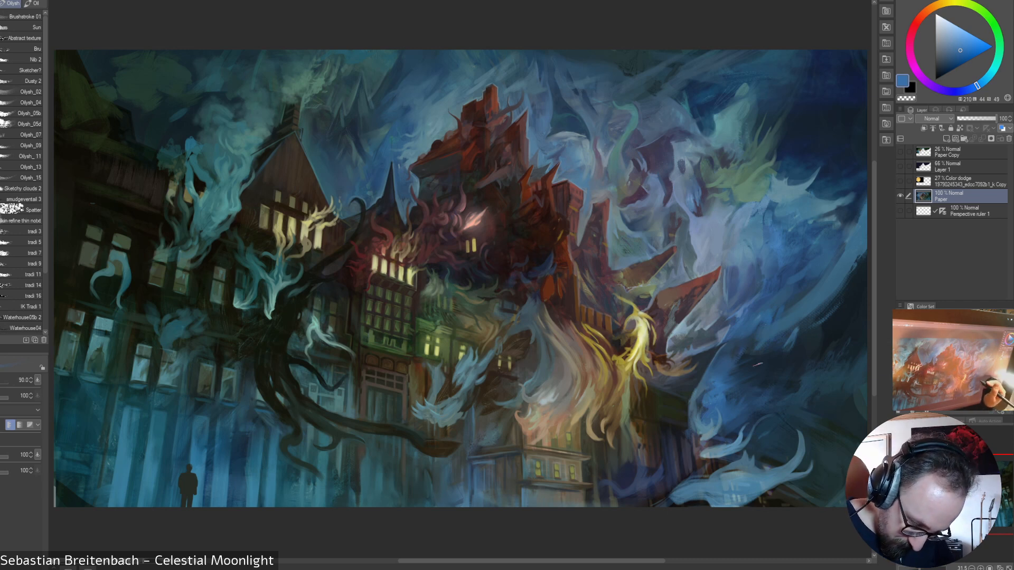
left_click(760, 365, "alt")
left_click(785, 347, "alt")
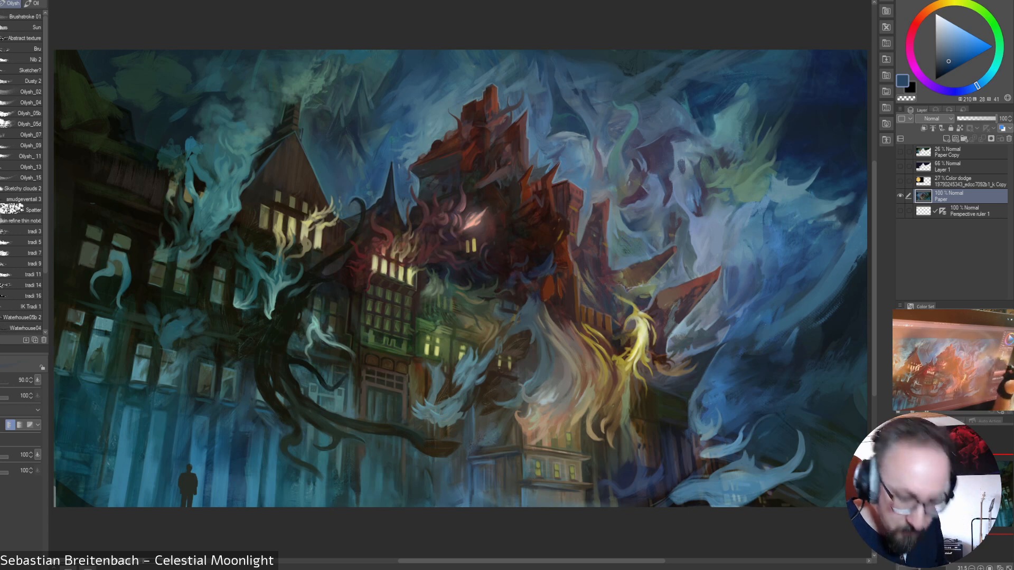
left_click(771, 364, "alt")
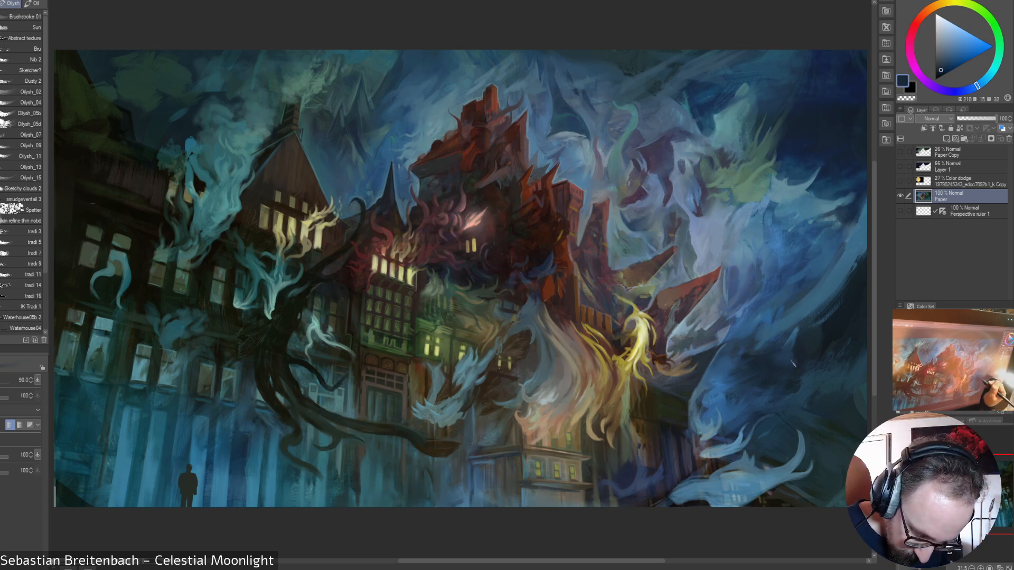
left_click(826, 331, "alt")
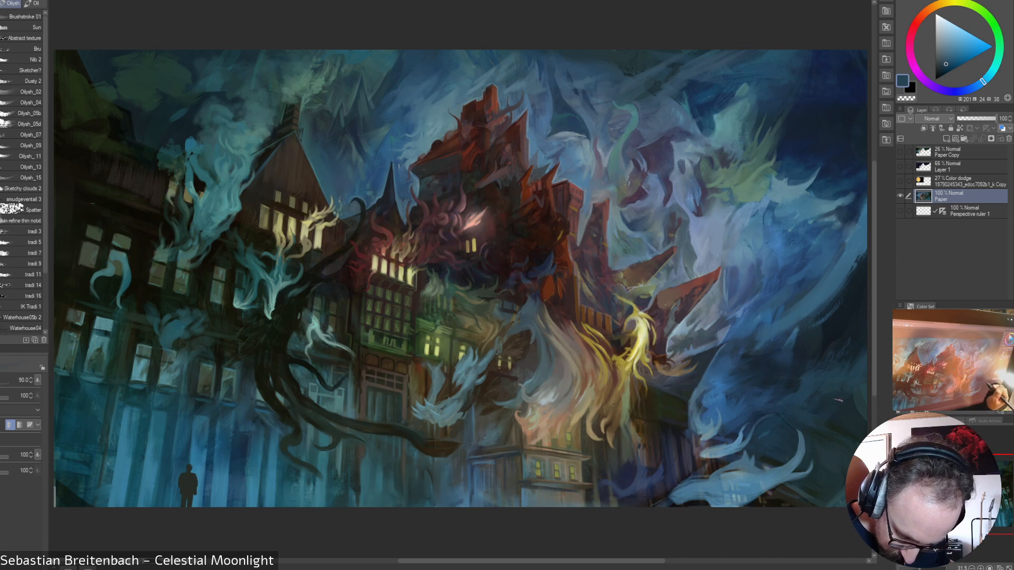
- Paint over the dark sky near the painting's lower right edge at brush sizes 90 to 125, using sampled dark teal tones
left_click(841, 428, "alt")
left_click(841, 427, "alt")
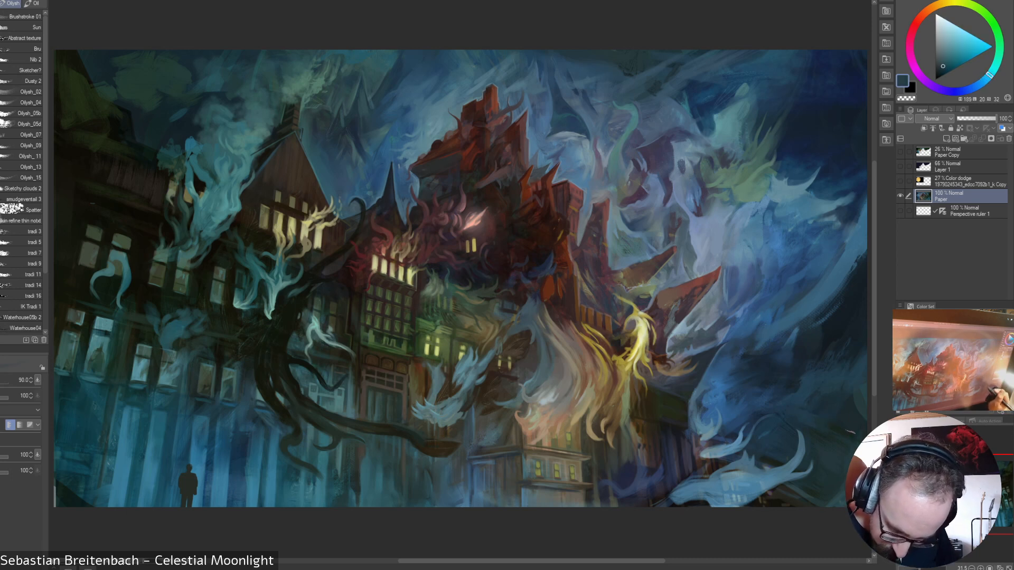
key("bracketleft")
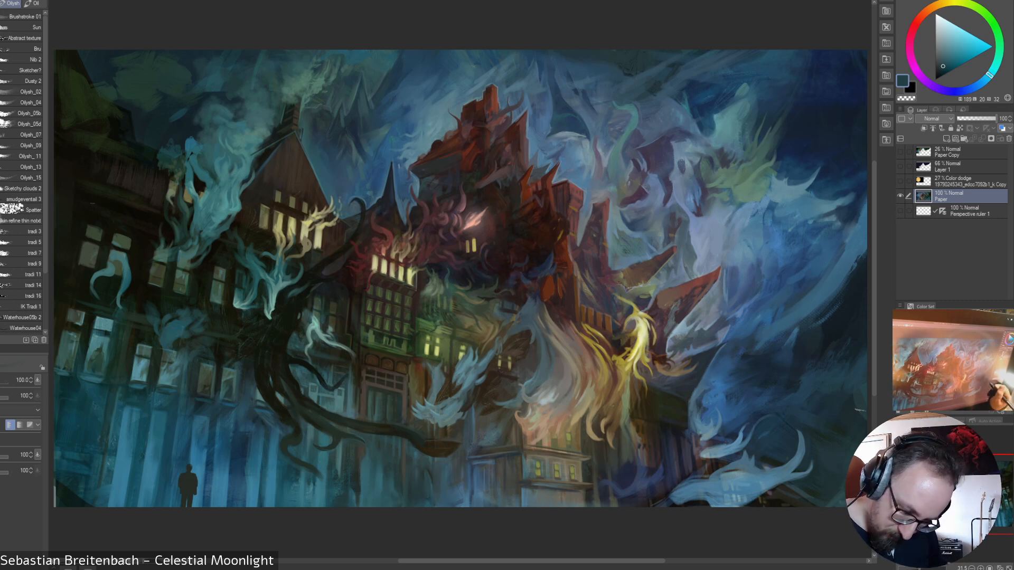
key("bracketright")
left_click(846, 439, "alt")
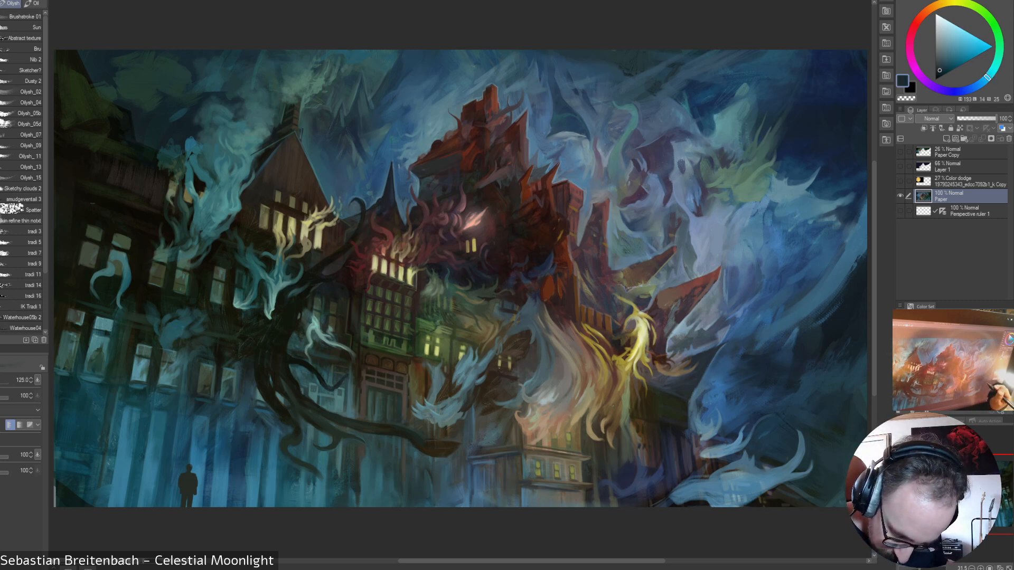
left_click(841, 467, "alt")
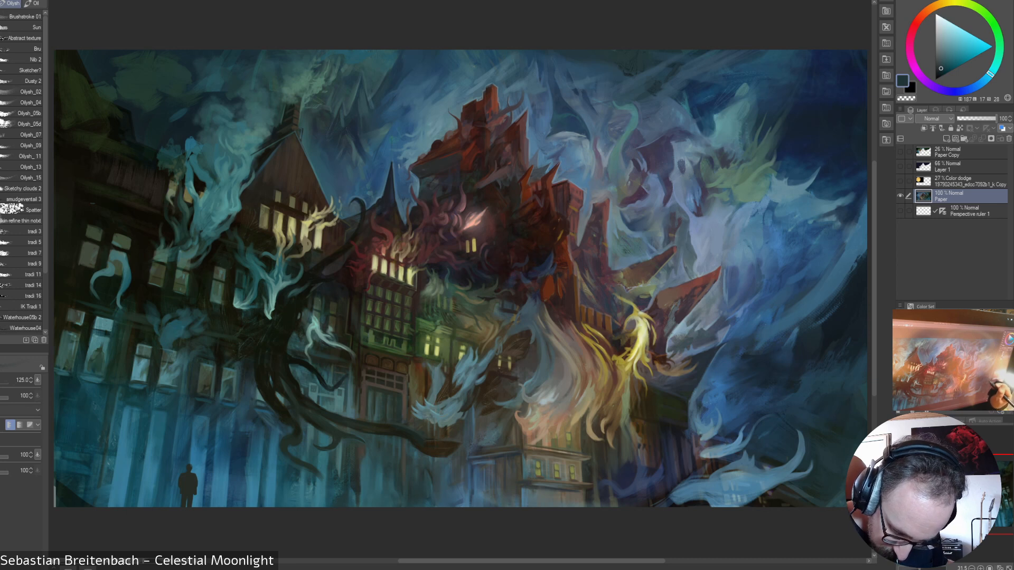
left_click(850, 394, "alt")
left_click(825, 425, "alt")
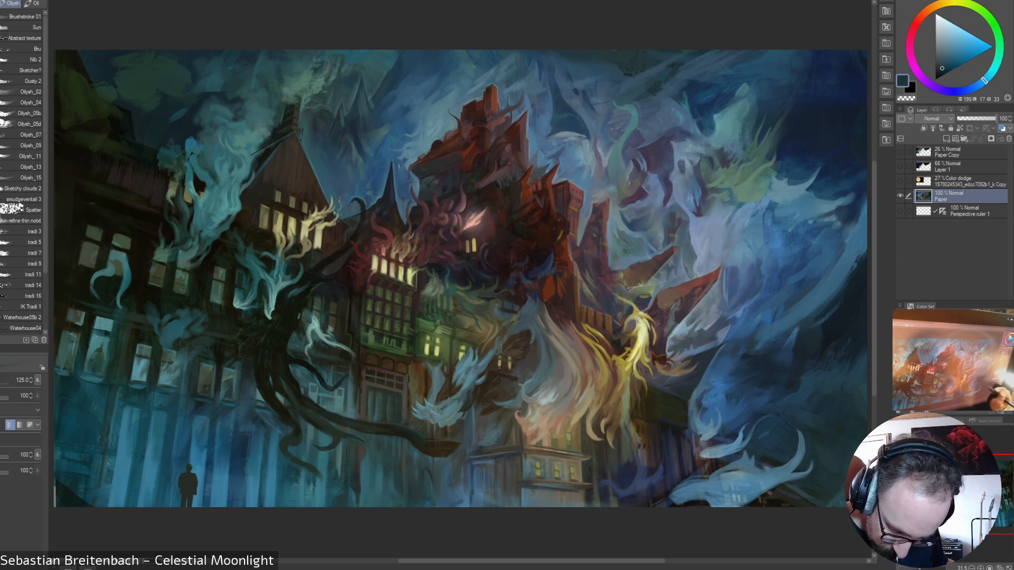
- Enlarge the brush to 150 and paint over the dark sky above the fish-like spirit's tail with sampled dark blues
key("bracketleft")
key("bracketleft")
key("bracketright")
key("bracketright")
key("bracketright")
left_click(814, 422, "alt")
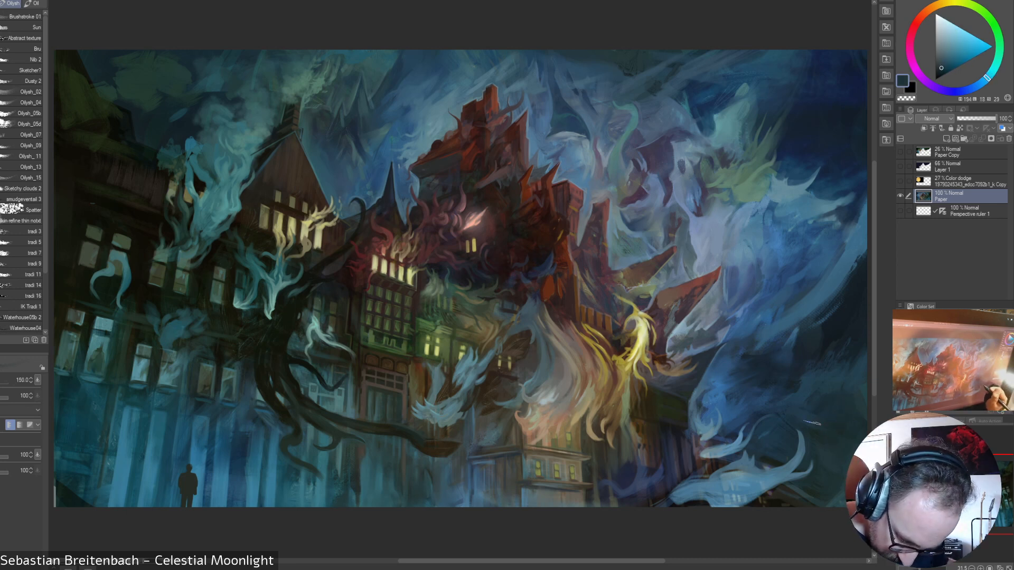
left_click(828, 409, "alt")
- Reduce the brush to 90 and cover the painting's lower right corner beside the fish-like spirit's tail with sampled dark teal tones
key("bracketleft")
key("bracketleft")
key("bracketleft")
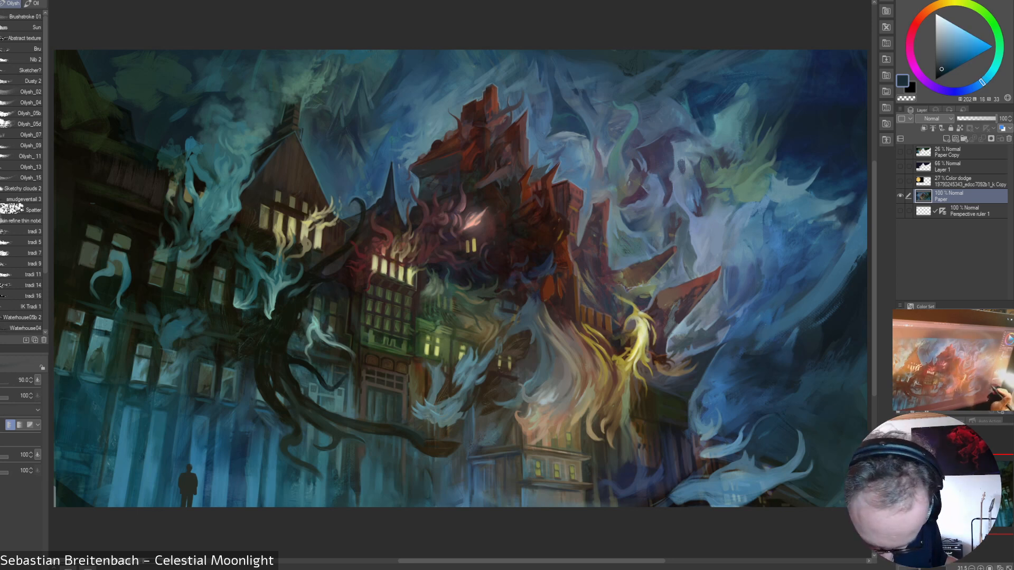
left_click(820, 493, "alt")
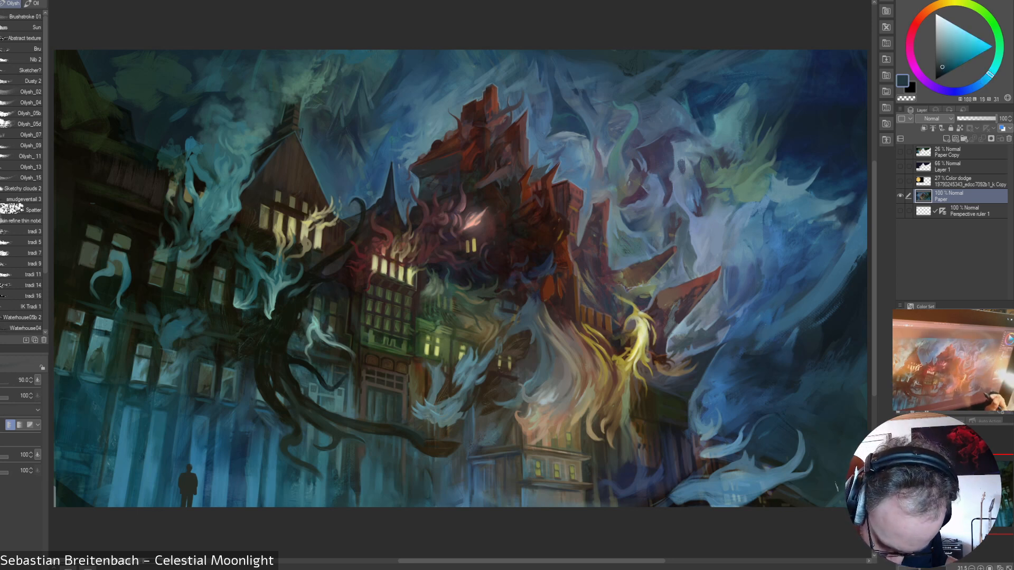
left_click(819, 504, "alt")
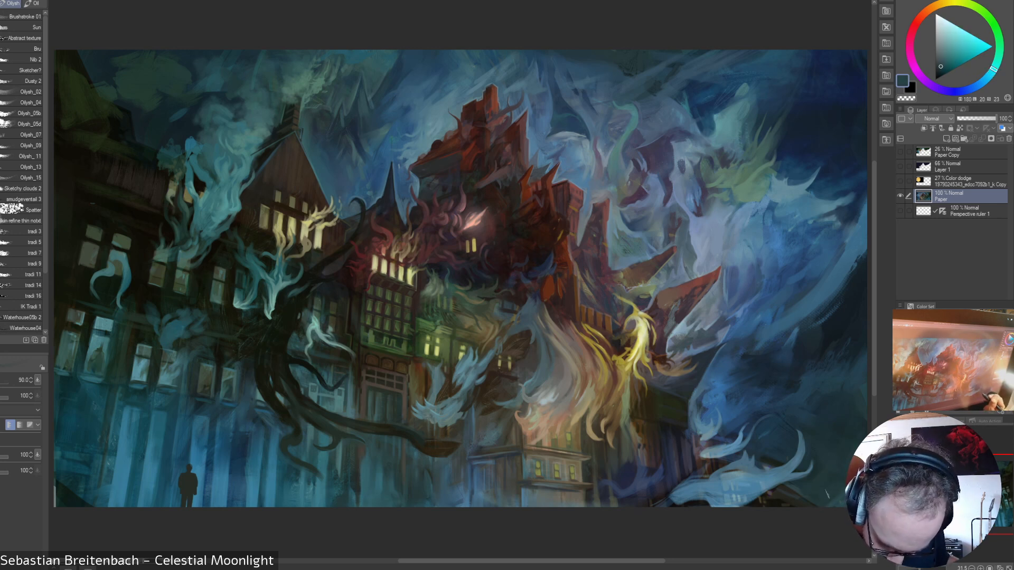
- Refine the dark sky between the fish-like spirit's tail and the painting's right edge at brush sizes 80, 50 and 45 with sampled teals
key("bracketleft")
key("bracketleft")
key("bracketleft")
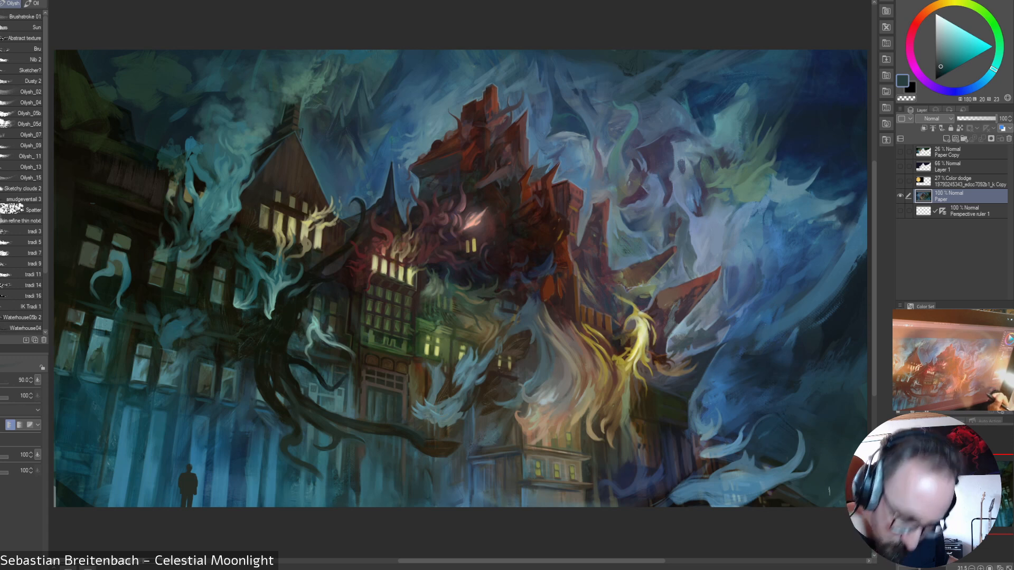
key("bracketleft")
key("bracketleft")
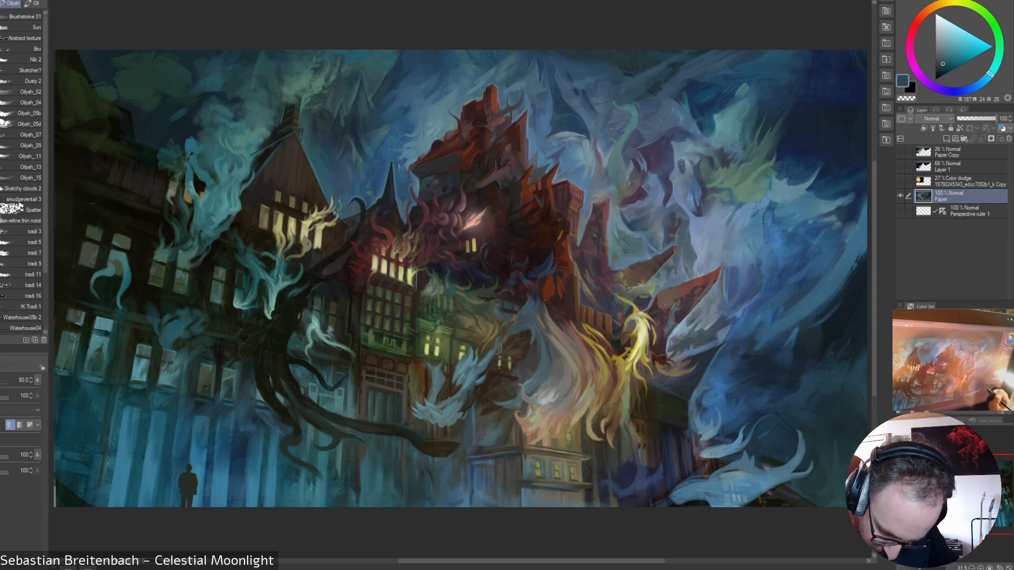
key("bracketleft")
key("bracketleft")
key("bracketleft")
key("bracketleft")
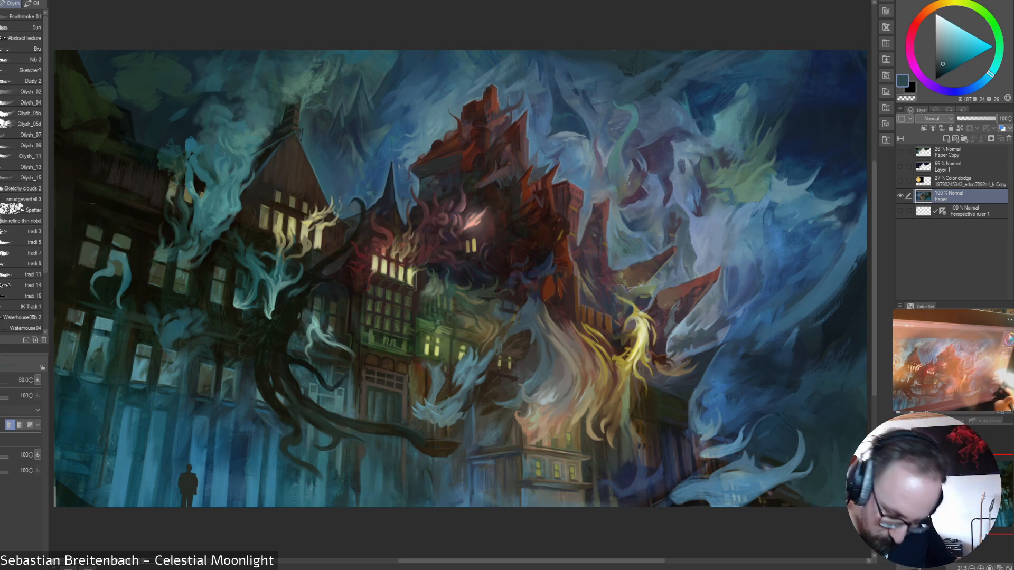
left_click(827, 460, "alt")
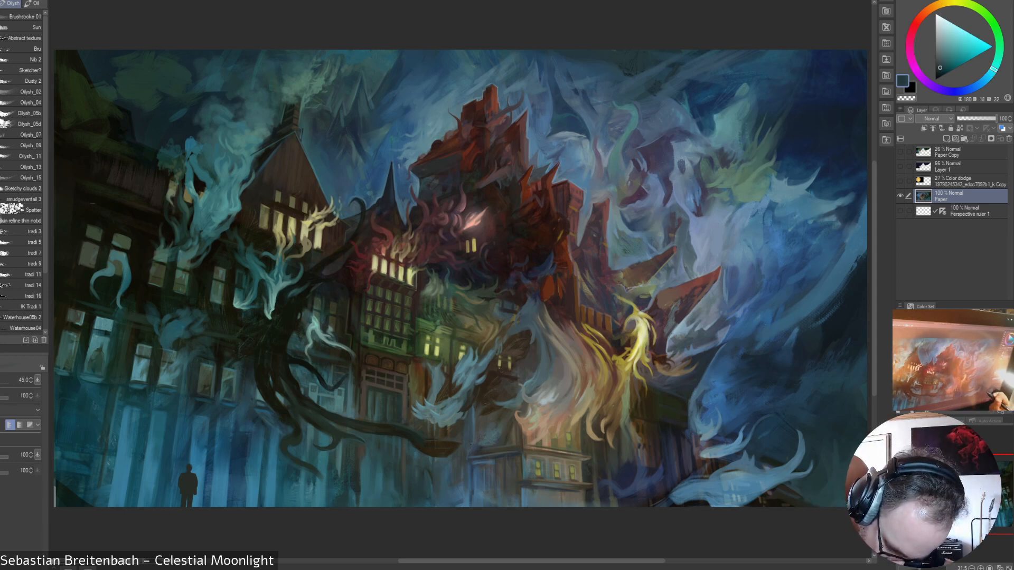
left_click(828, 449, "alt")
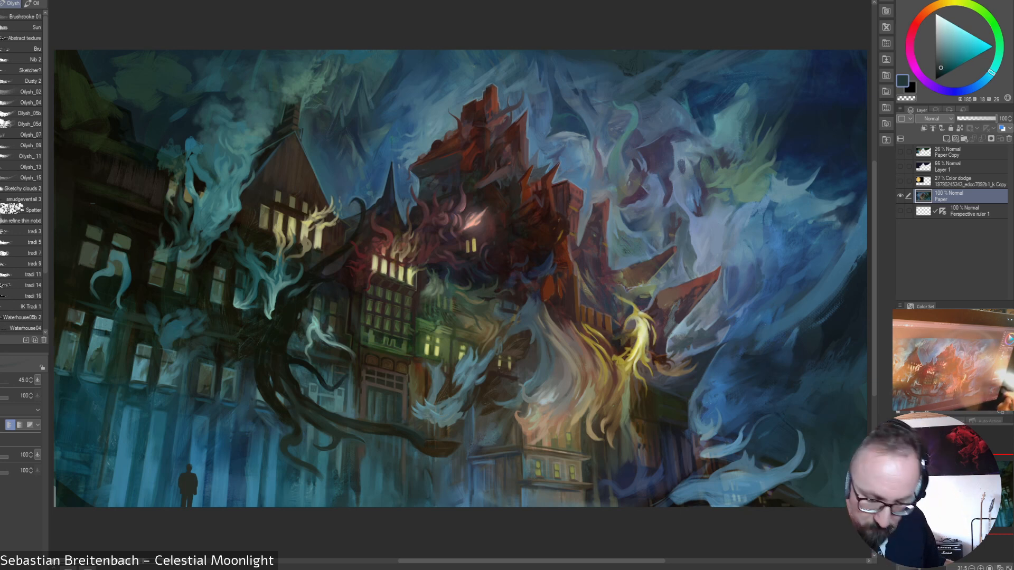
- Blend the dark sky along the painting's right edge below the large cloud, using sampled teal and deep blue at brush sizes 45 and 90
left_click(861, 393, "alt")
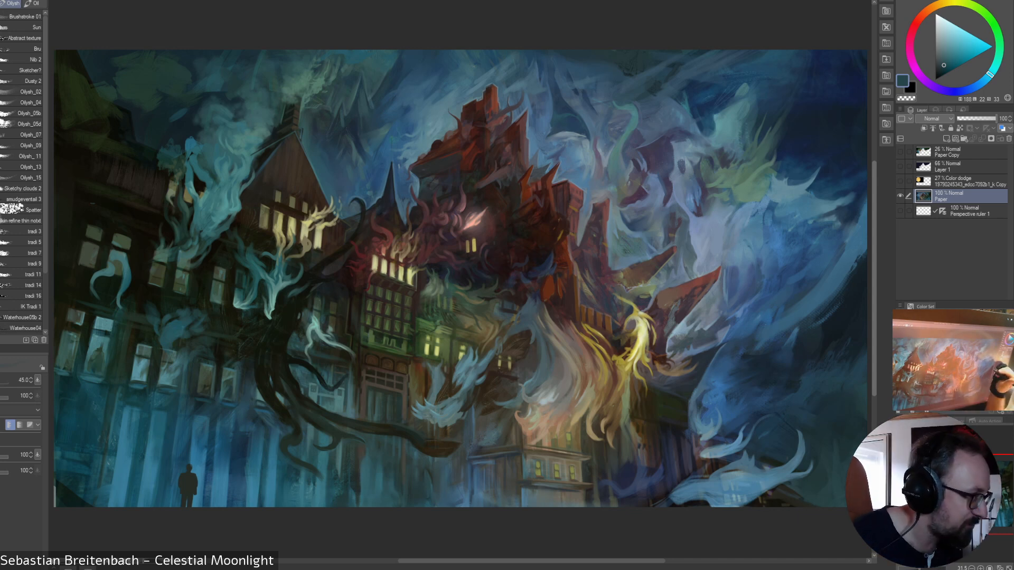
left_click(841, 369, "alt")
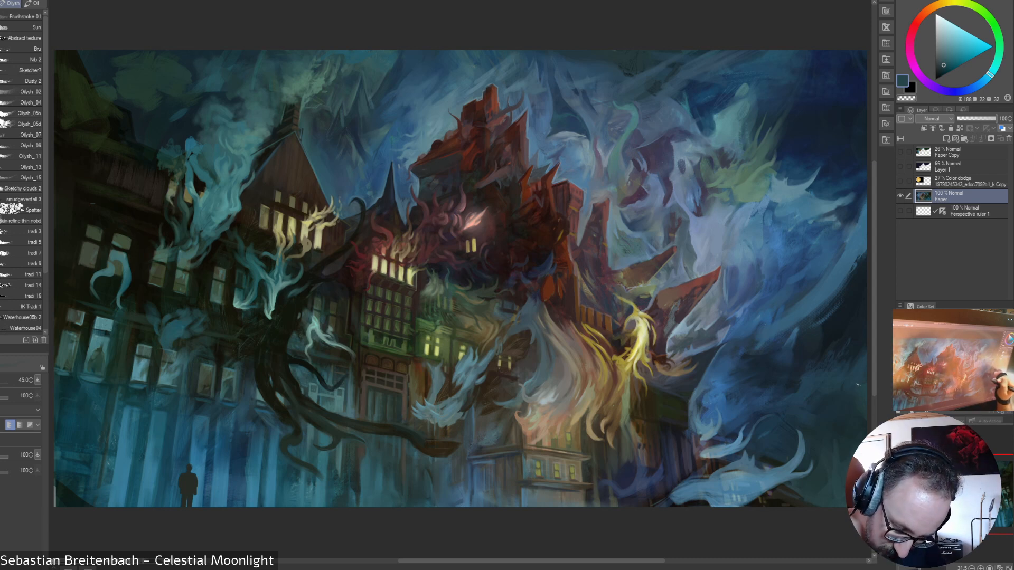
left_click(846, 357, "alt")
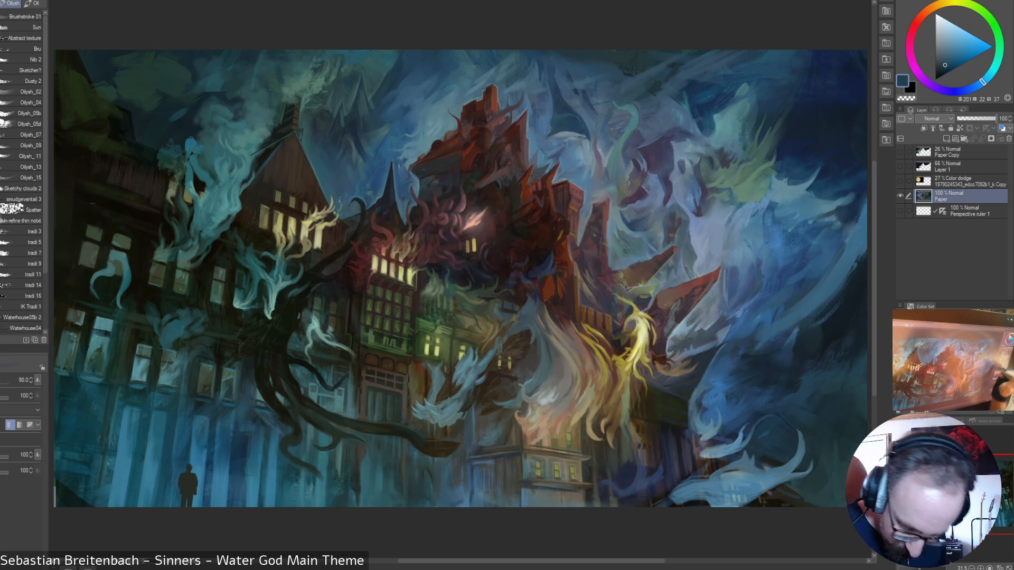
key("bracketleft")
key("bracketleft")
key("bracketleft")
left_click(858, 333, "alt")
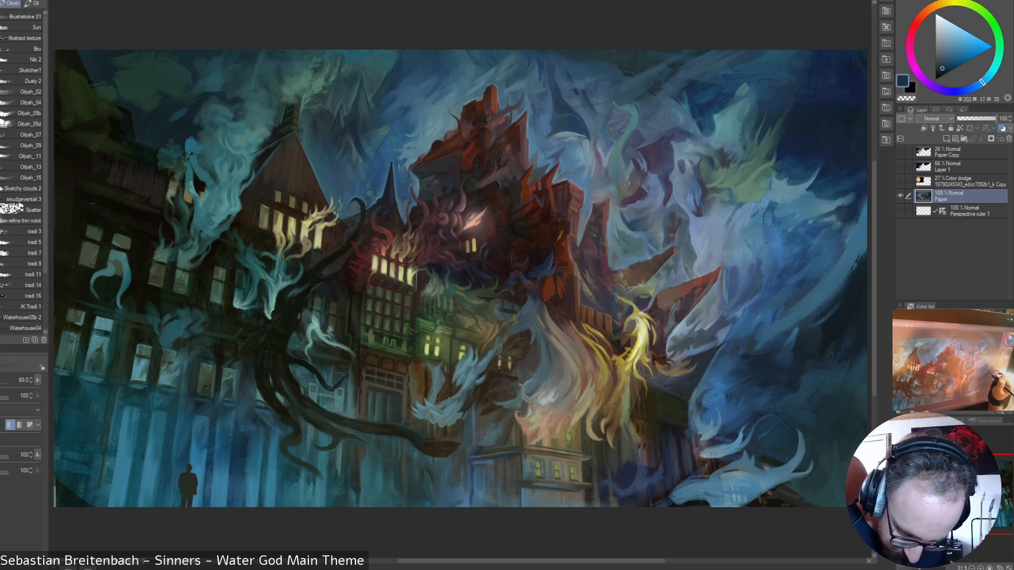
- Reshape the lower right edge of the large blue cloud at brush sizes 50 and 30, alternating sampled mid blue and dark navy
left_click(835, 294, "alt")
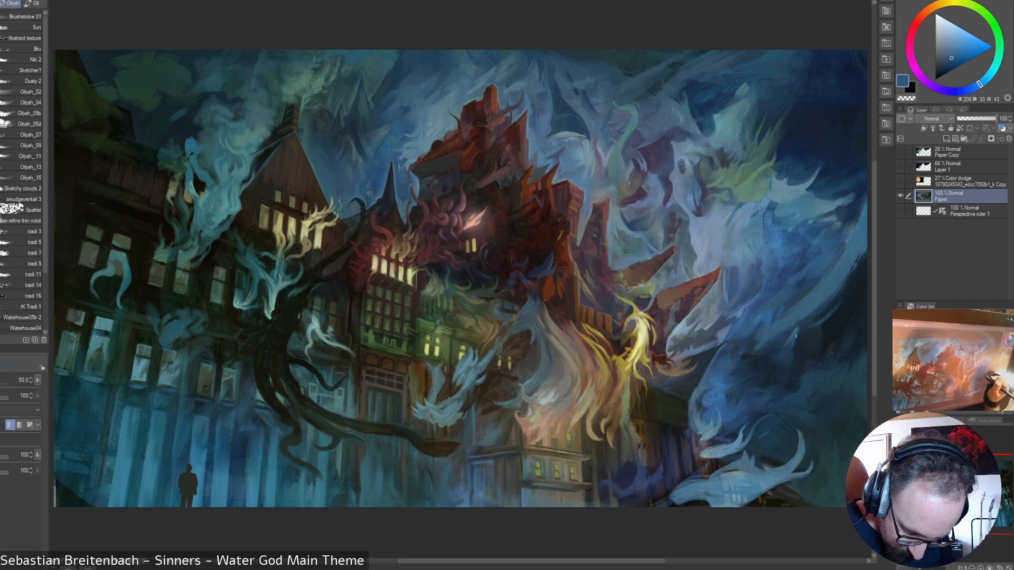
left_click(795, 343, "alt")
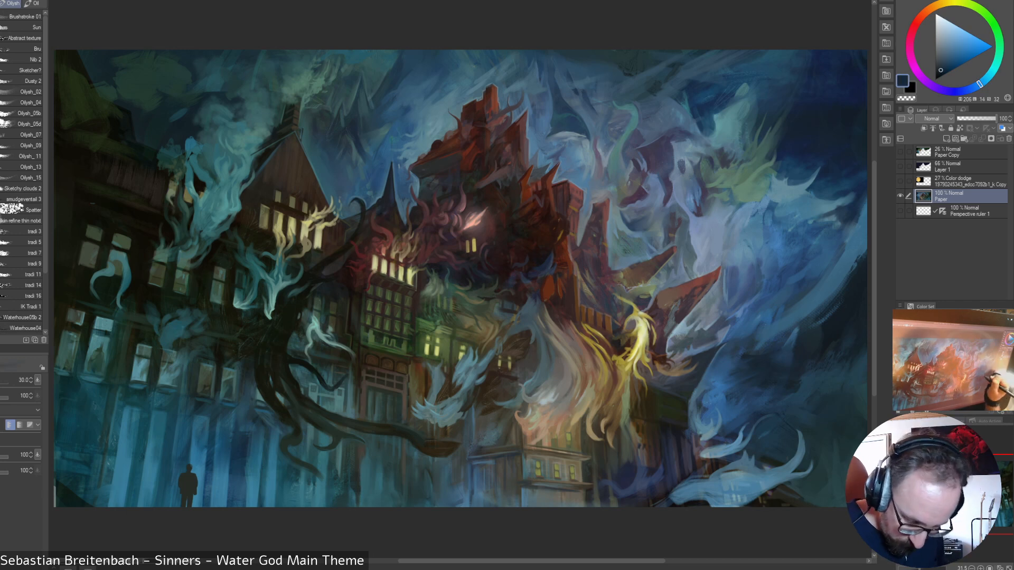
left_click(835, 297, "alt")
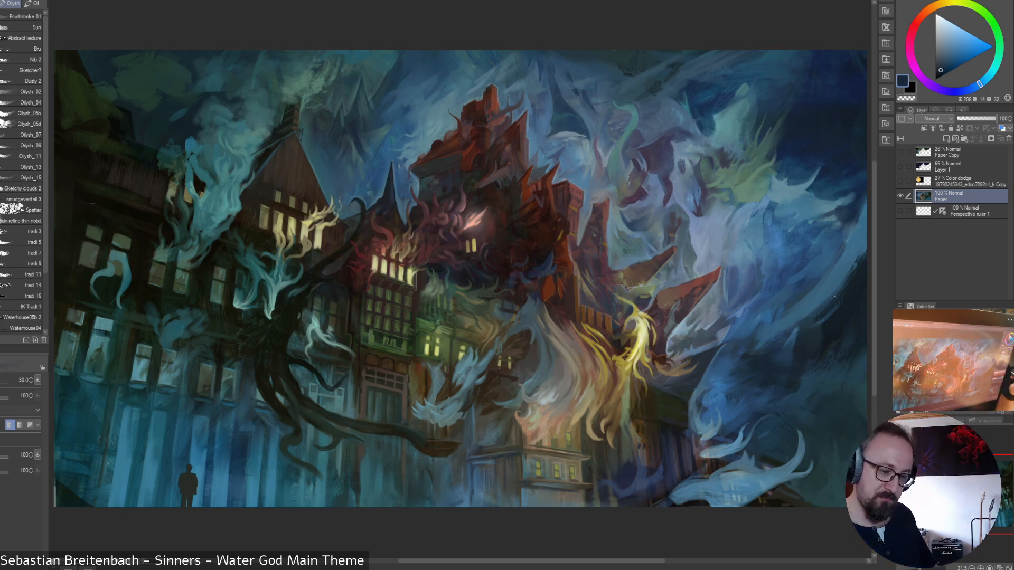
left_click(793, 337, "alt")
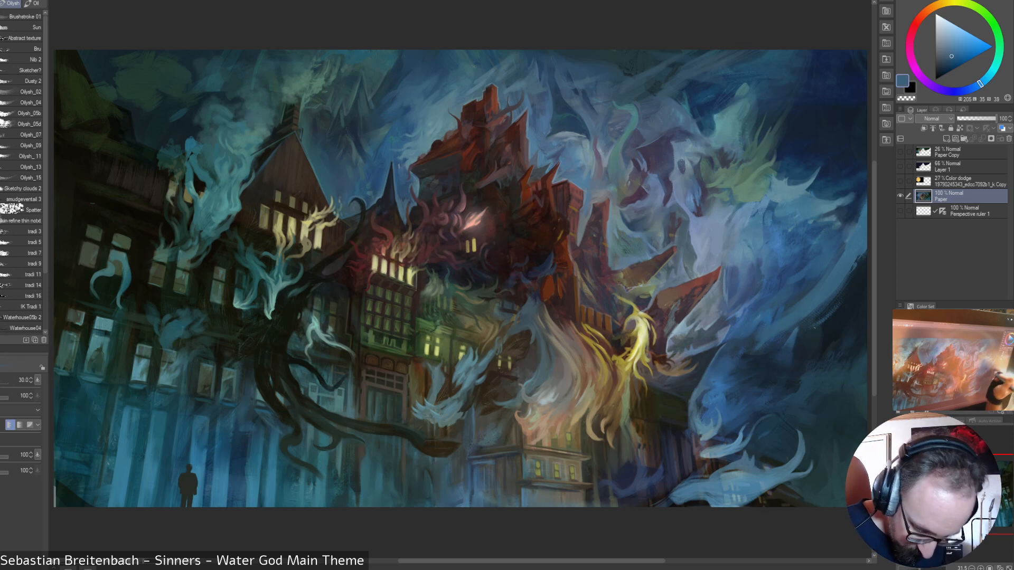
left_click(797, 337, "alt")
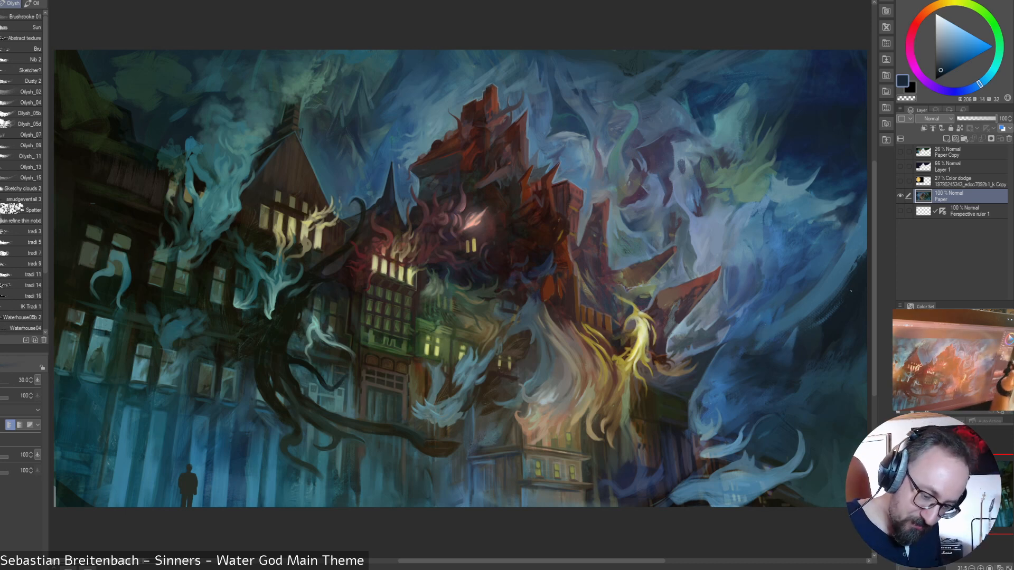
- Blend the transition between the large blue cloud and the dark gap beneath it with sampled navy and mid blue
left_click(789, 333, "alt")
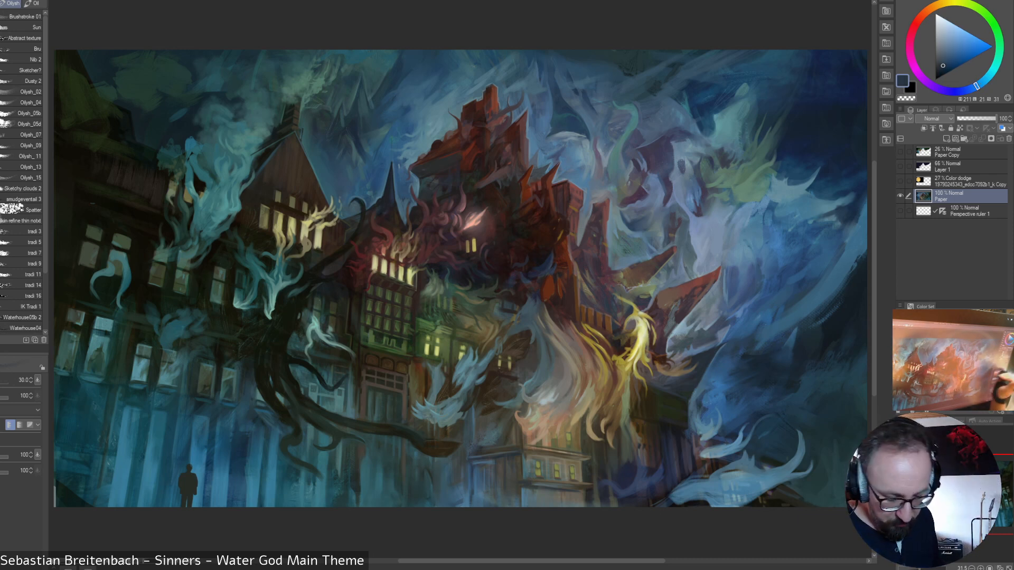
left_click(769, 338, "alt")
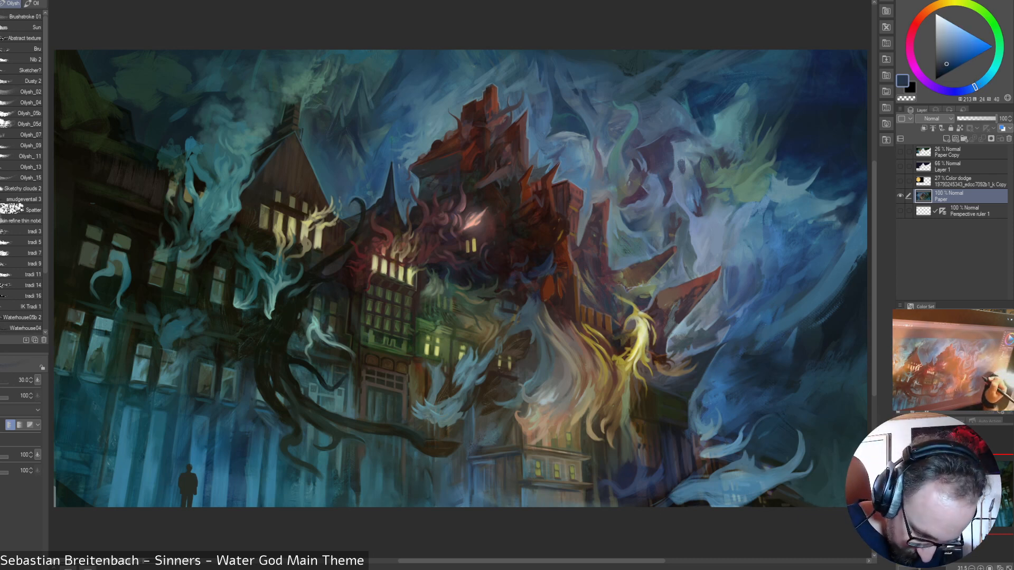
left_click(770, 350, "alt")
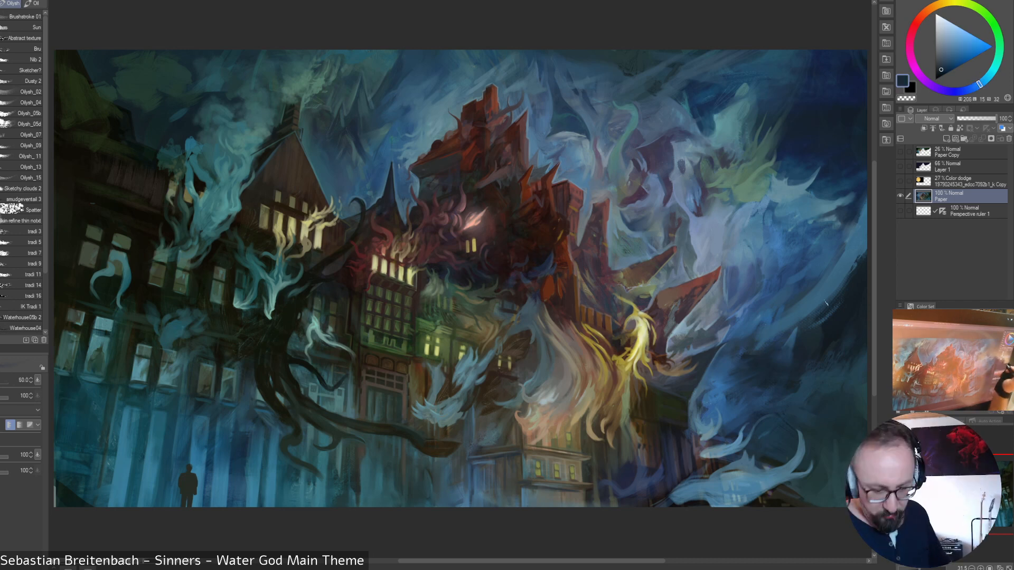
left_click(774, 333, "alt")
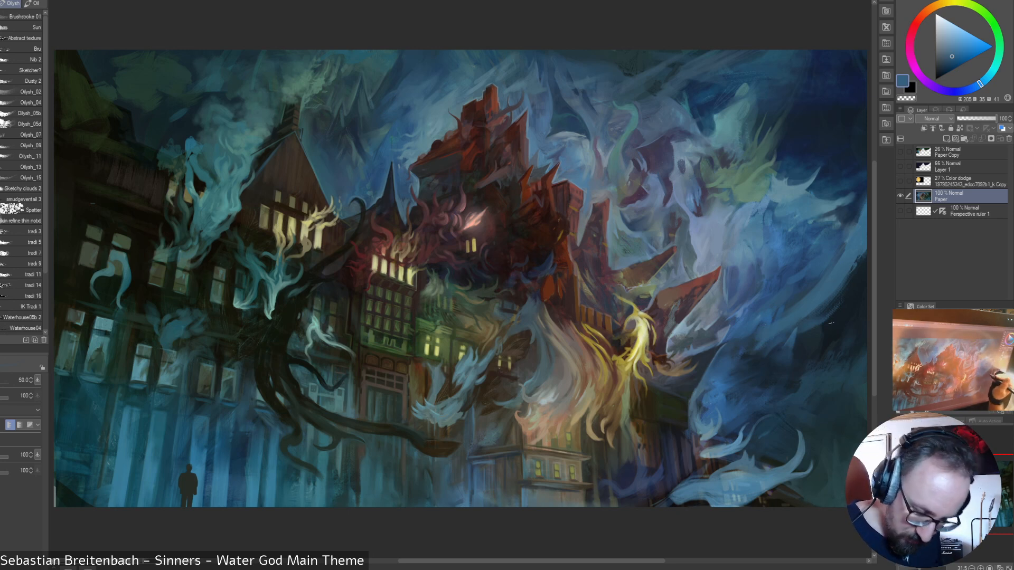
- Paint strokes across the dark sky below the large cloud at brush sizes 50 and 40 with sampled dark blues
left_click(822, 362, "alt")
left_click_drag(845, 350, 815, 368)
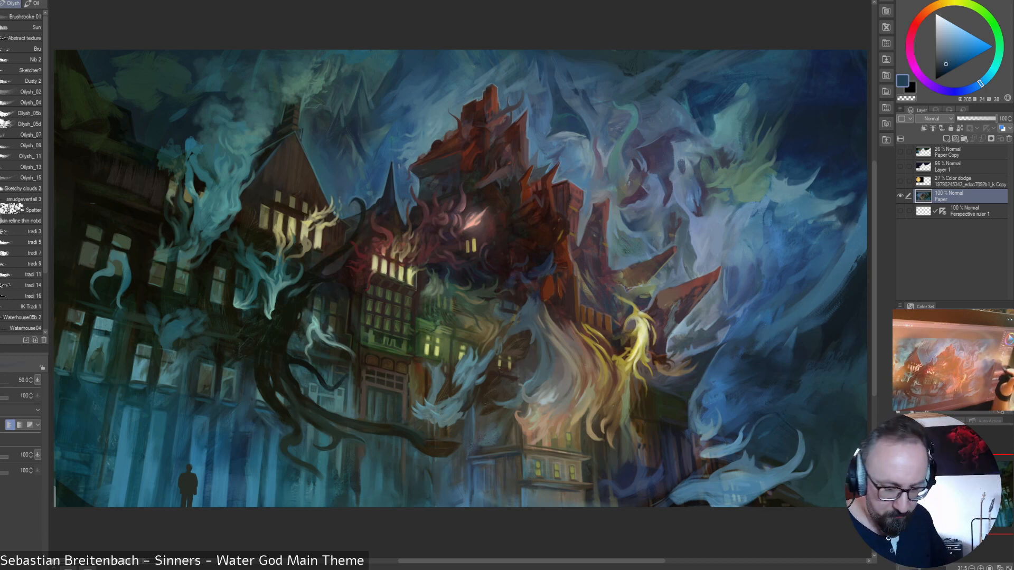
left_click(805, 351, "alt")
left_click(803, 349, "alt")
left_click(798, 351, "alt")
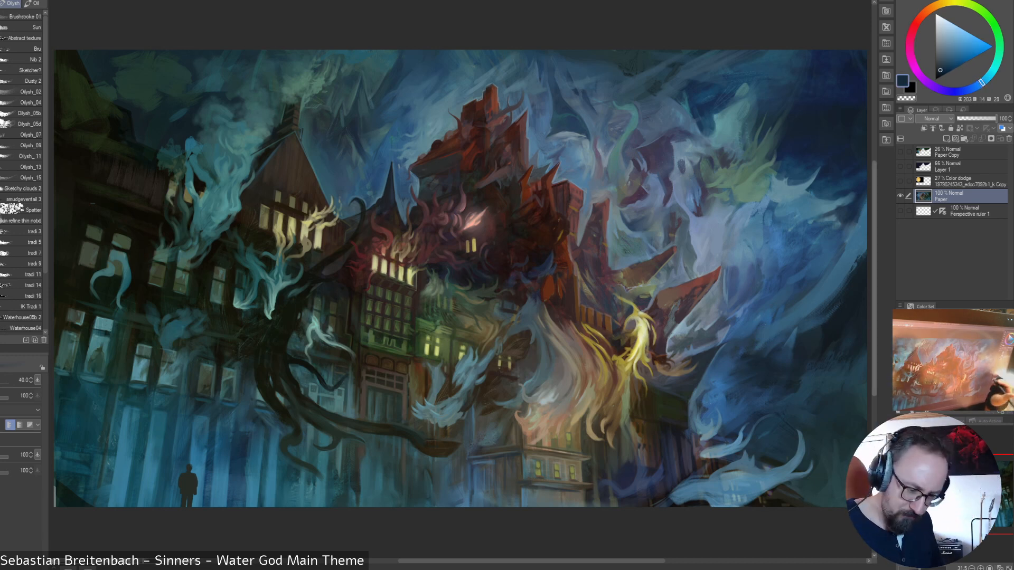
- Sample muted grey-blues beside the red pointed wing and work them into the neighbouring cloud, adjusting the brush to size 45
left_click(703, 316, "alt")
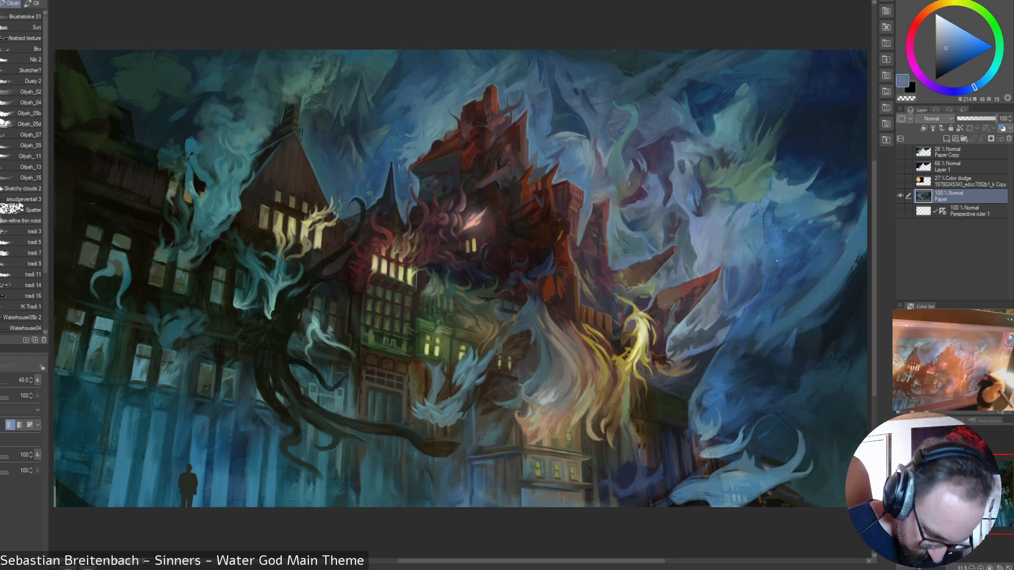
key("bracketright")
key("bracketright")
key("bracketright")
key("bracketright")
left_click(709, 337, "alt")
key("bracketleft")
key("bracketleft")
key("bracketleft")
key("bracketleft")
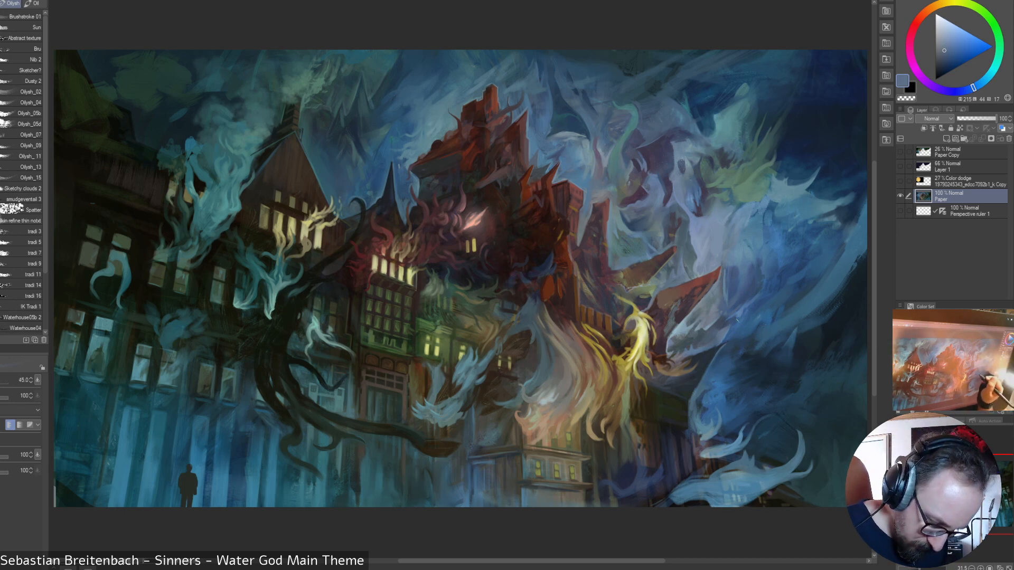
- Rework the blue smoke above the fish-like spirit at brush size 45, using sampled navy, saturated blue and pale grey-blue
left_click(778, 332, "alt")
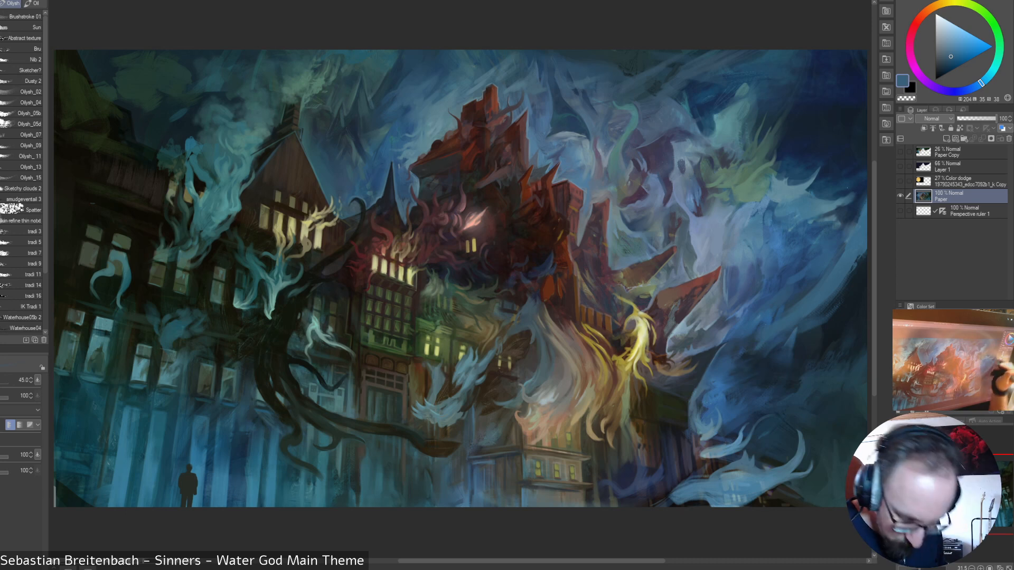
left_click(741, 376, "alt")
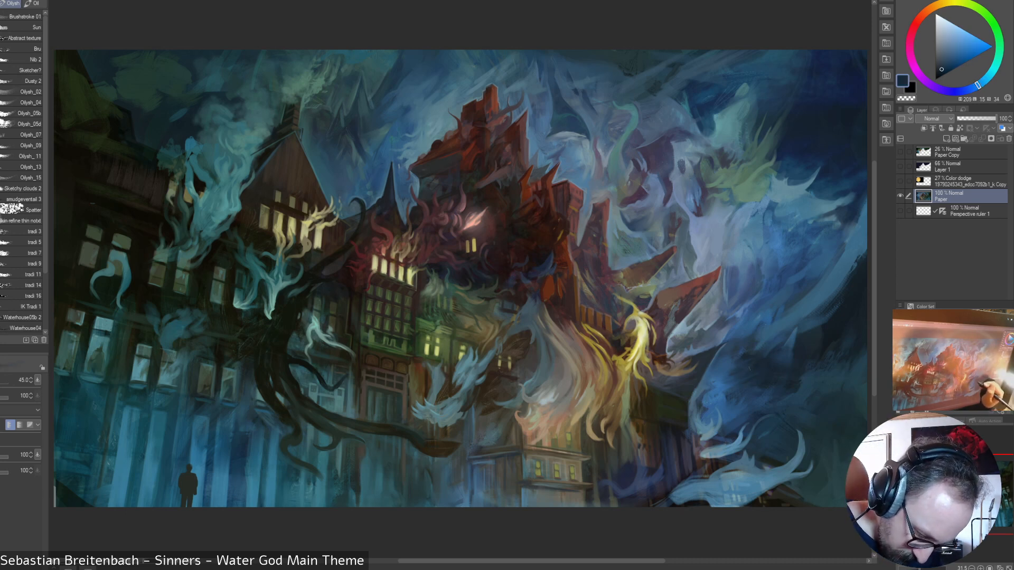
left_click(750, 363, "alt")
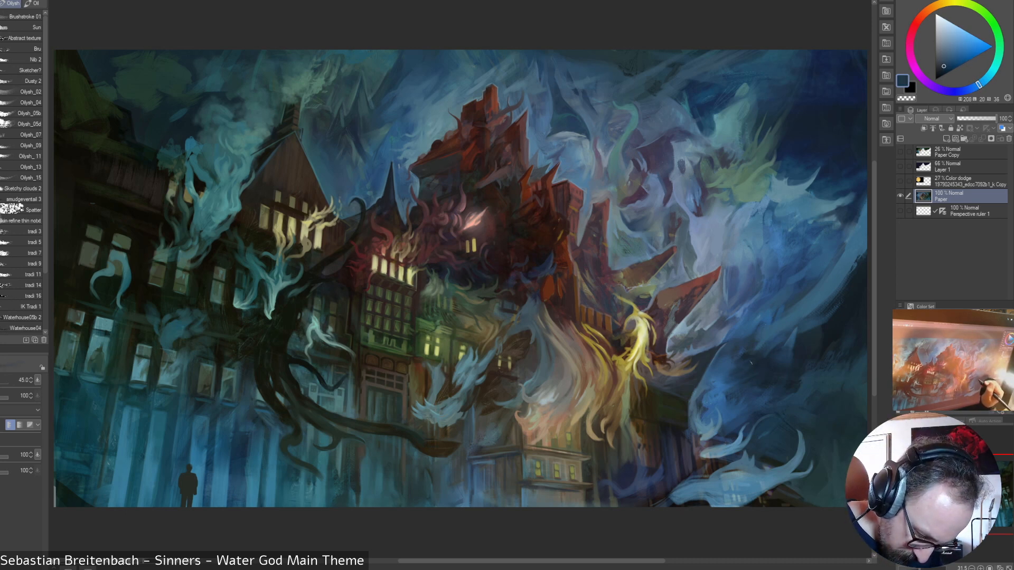
left_click(714, 381, "alt")
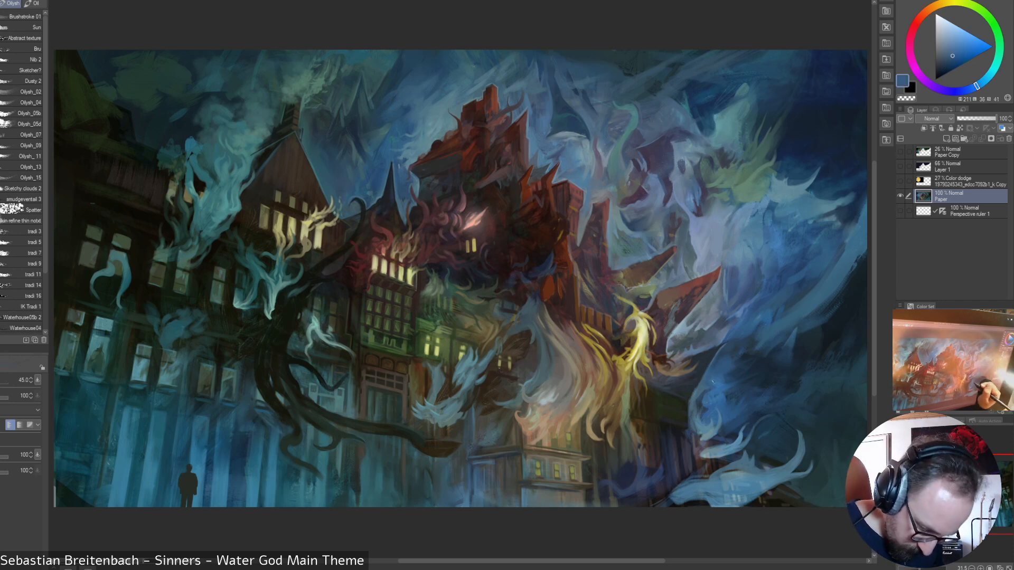
left_click(703, 400, "alt")
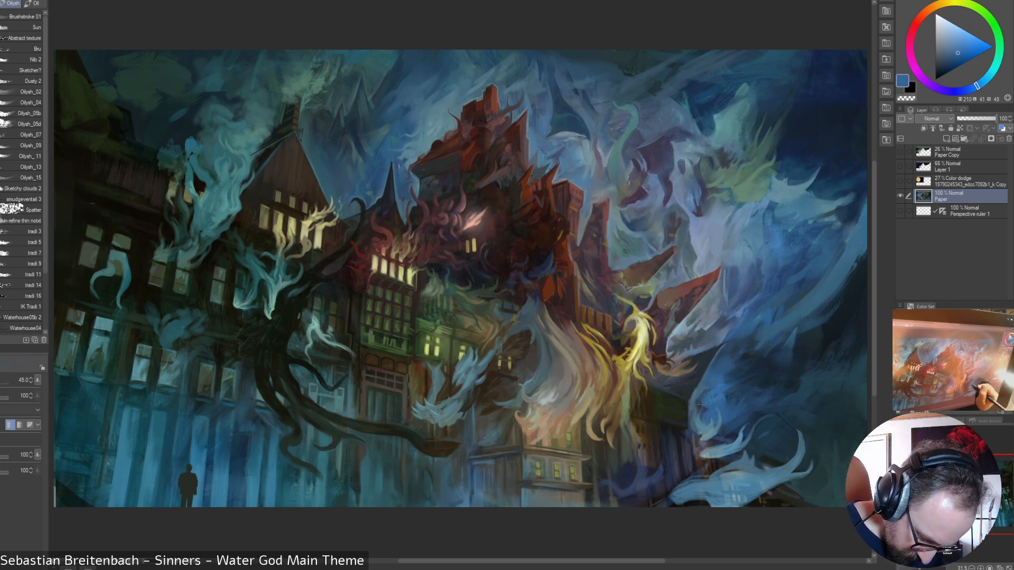
left_click(710, 425, "alt")
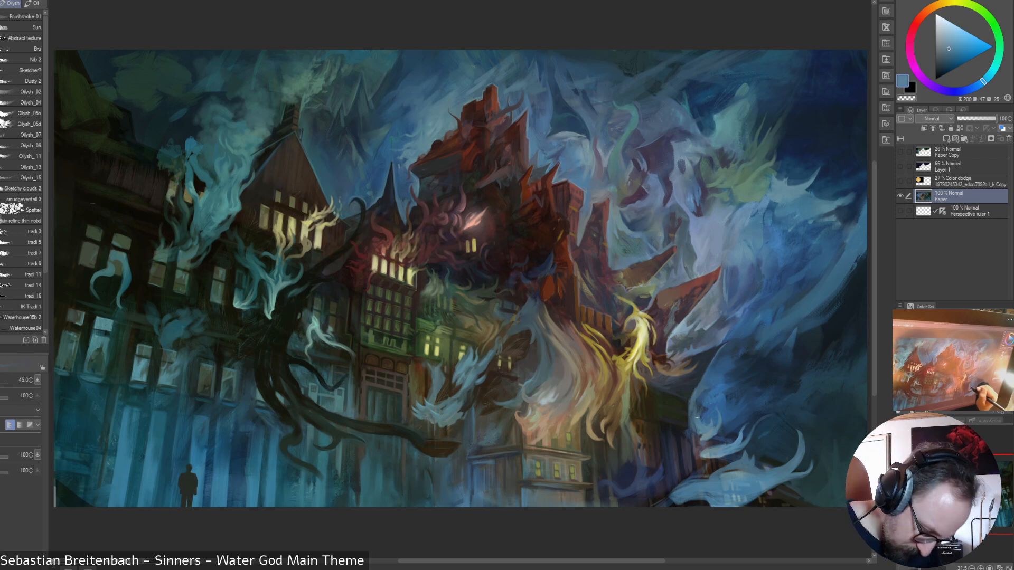
left_click(700, 429, "alt")
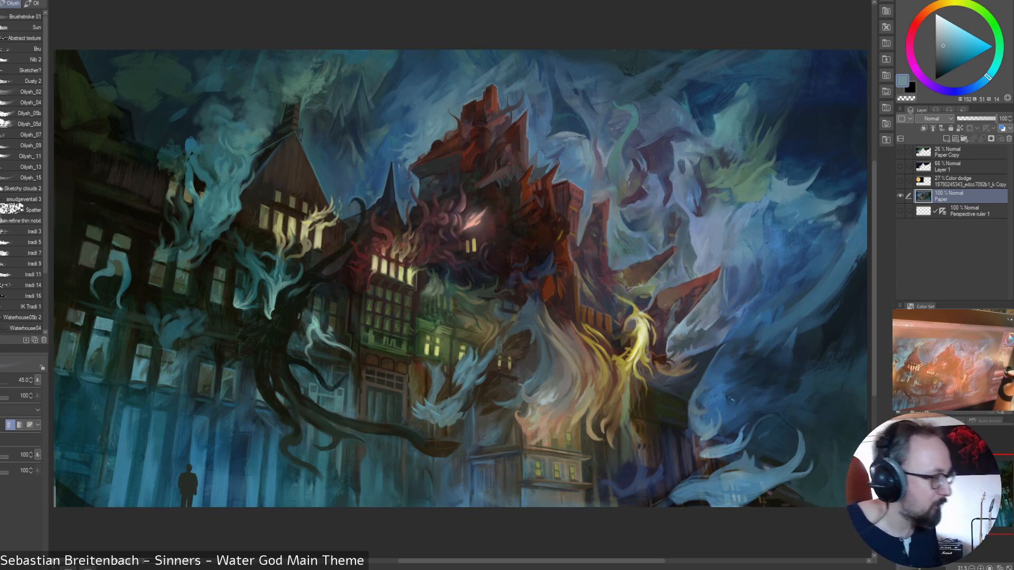
- Enlarge the brush and touch up the large cloud's outer edge near the painting's right border with sampled deep blues
left_click(811, 380, "alt")
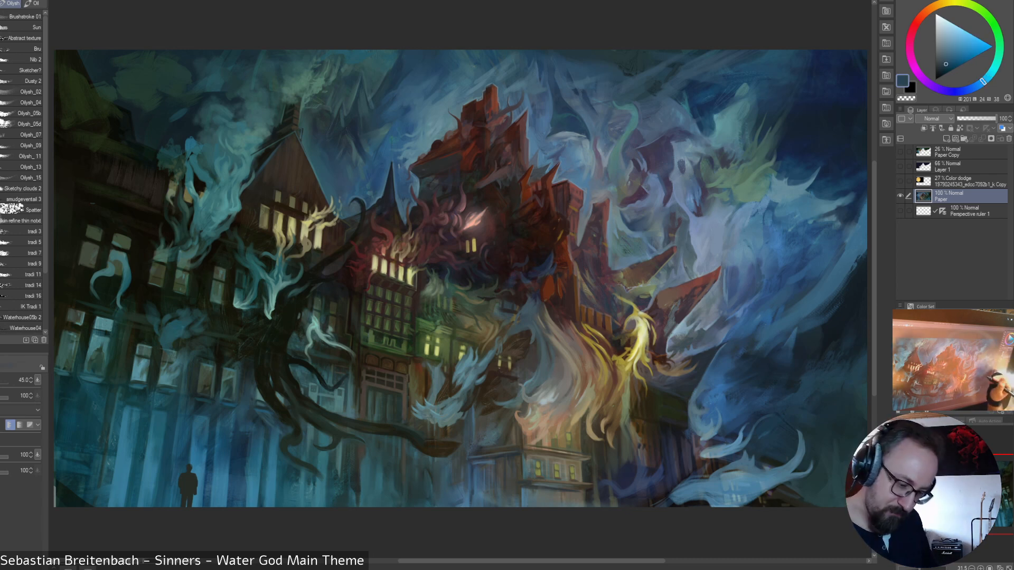
left_click(825, 305, "alt")
left_click(855, 283, "alt")
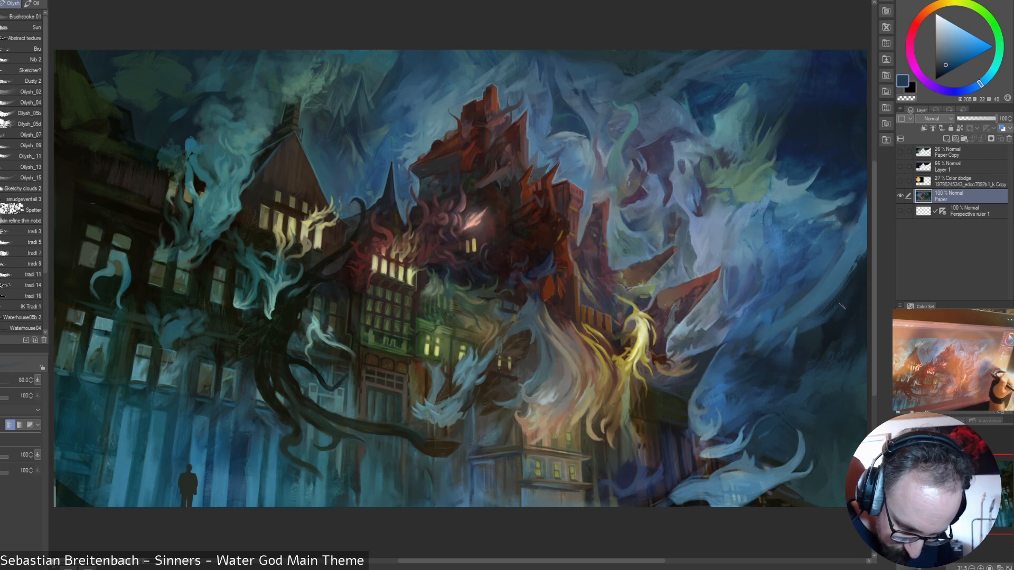
- Blend sampled mid blues and greyed blues at brush size 80 through the large cloud, from its outer edge toward the red pointed wing
left_click(831, 239, "alt")
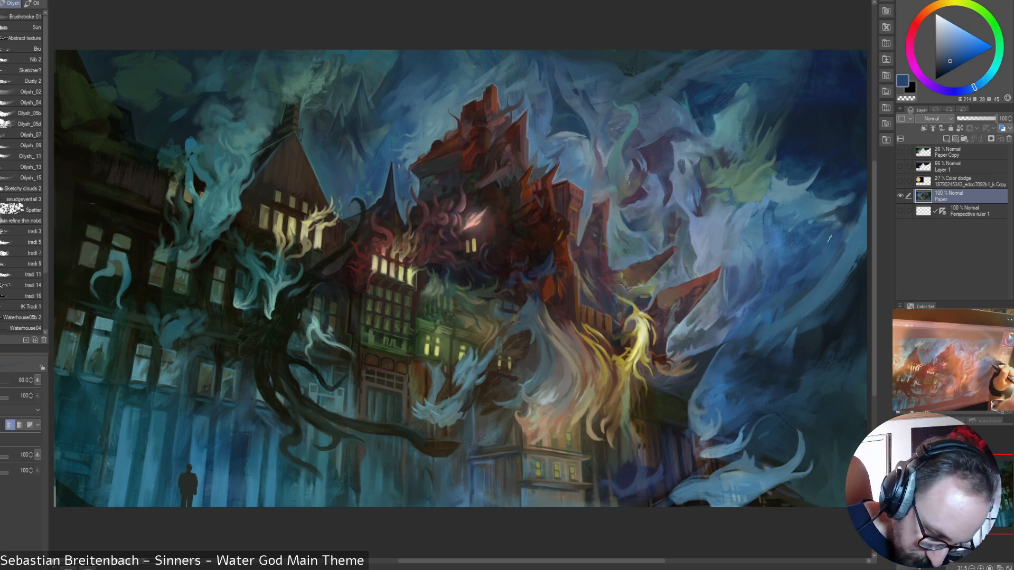
left_click(849, 262, "alt")
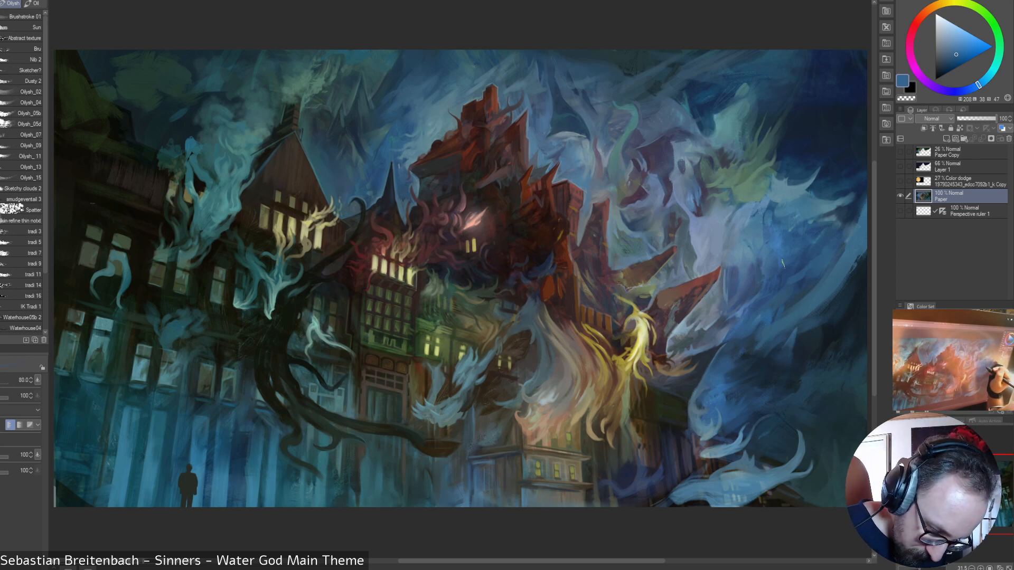
left_click(826, 240, "alt")
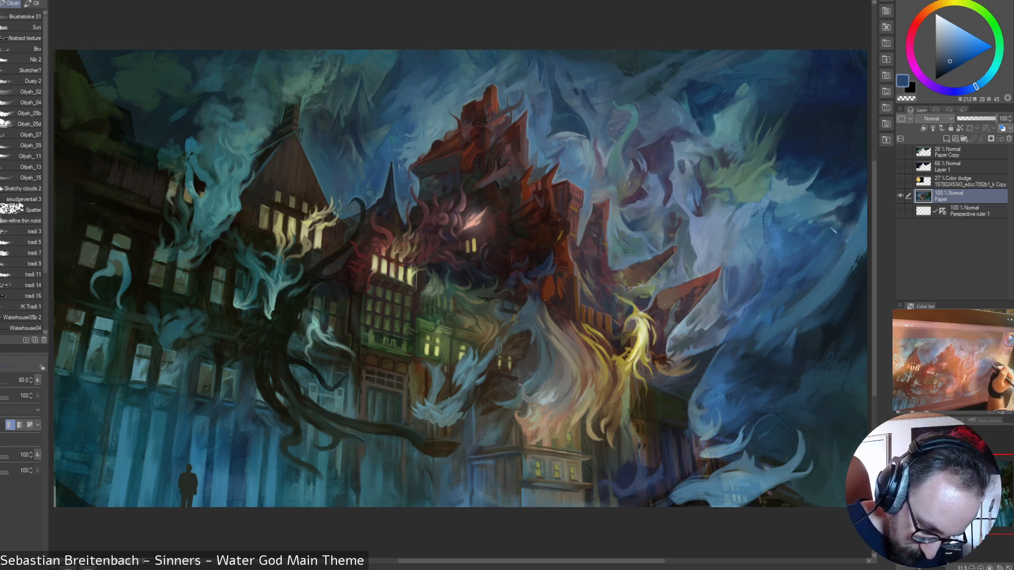
left_click(779, 289, "alt")
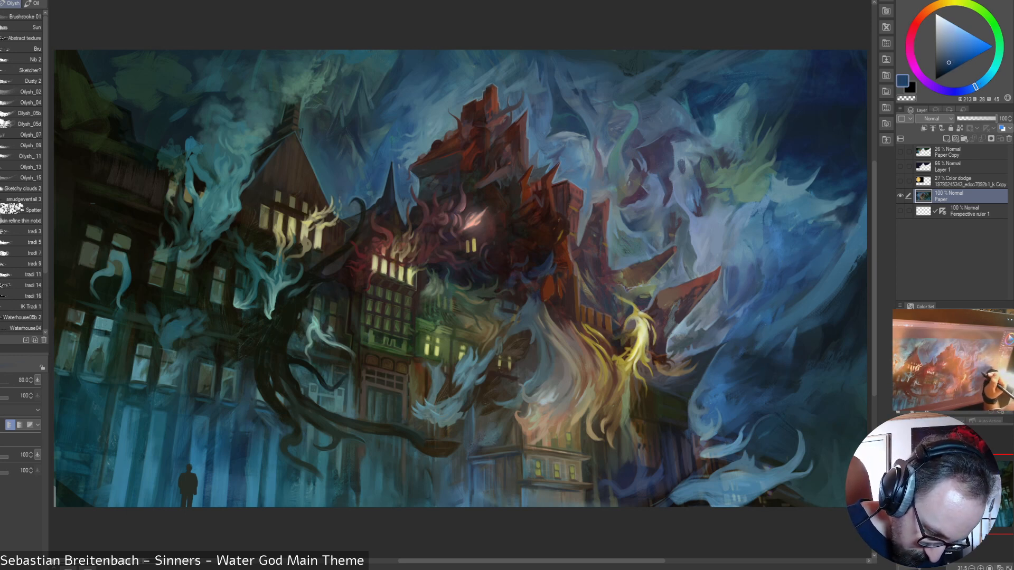
left_click(730, 314, "alt")
left_click(735, 308, "alt")
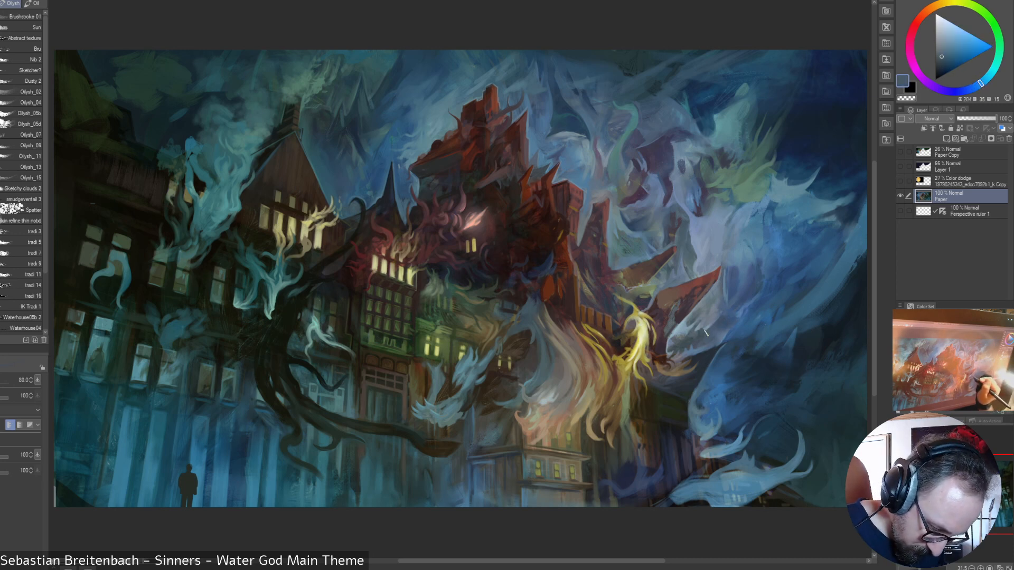
left_click(836, 219, "alt")
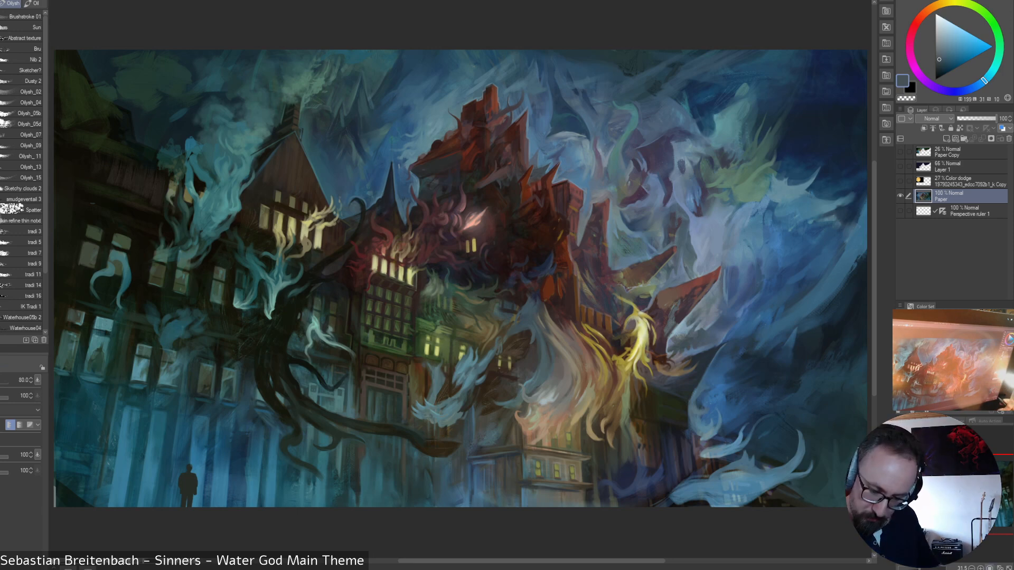
- Flip the canvas view horizontally and paint the dark sky below the large cloud with sampled navy tones, reducing the brush to size 60
key("h")
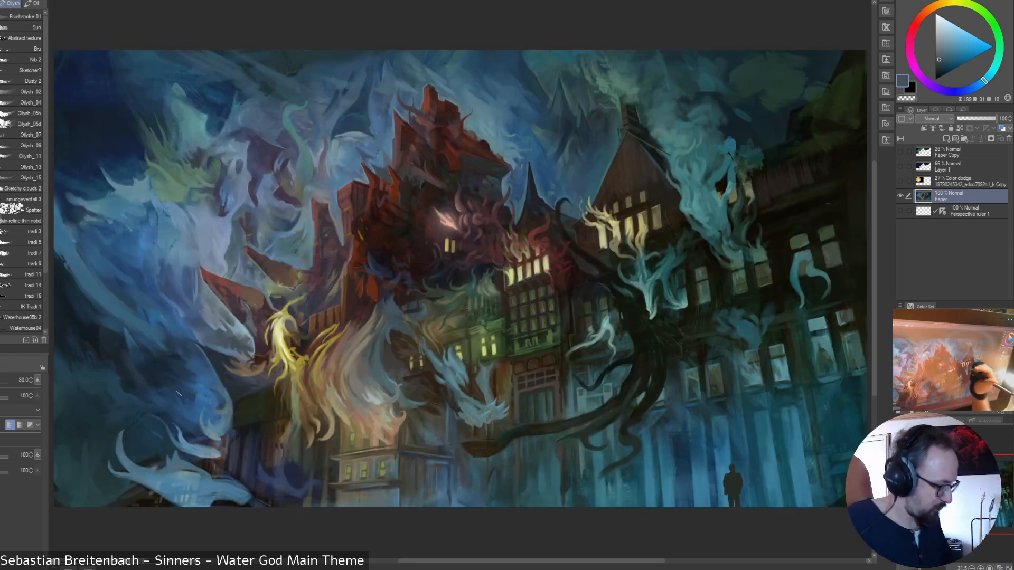
left_click(113, 350, "alt")
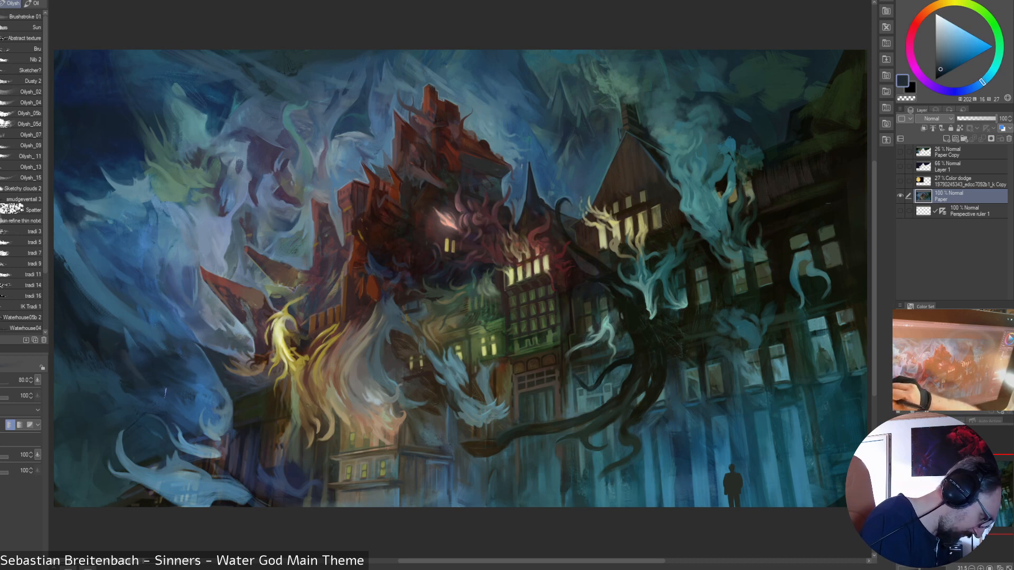
left_click(125, 370, "alt")
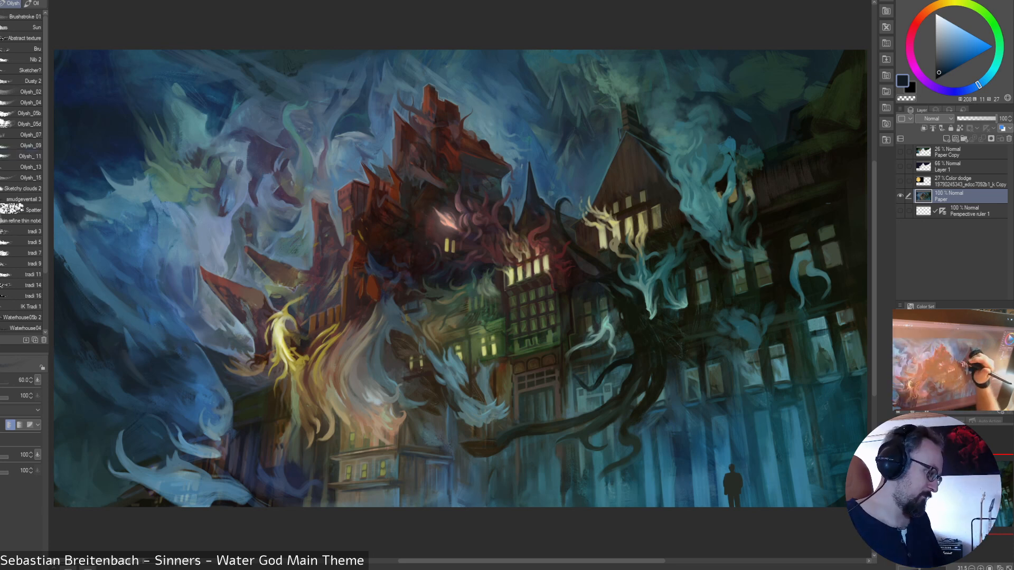
left_click(98, 303, "alt")
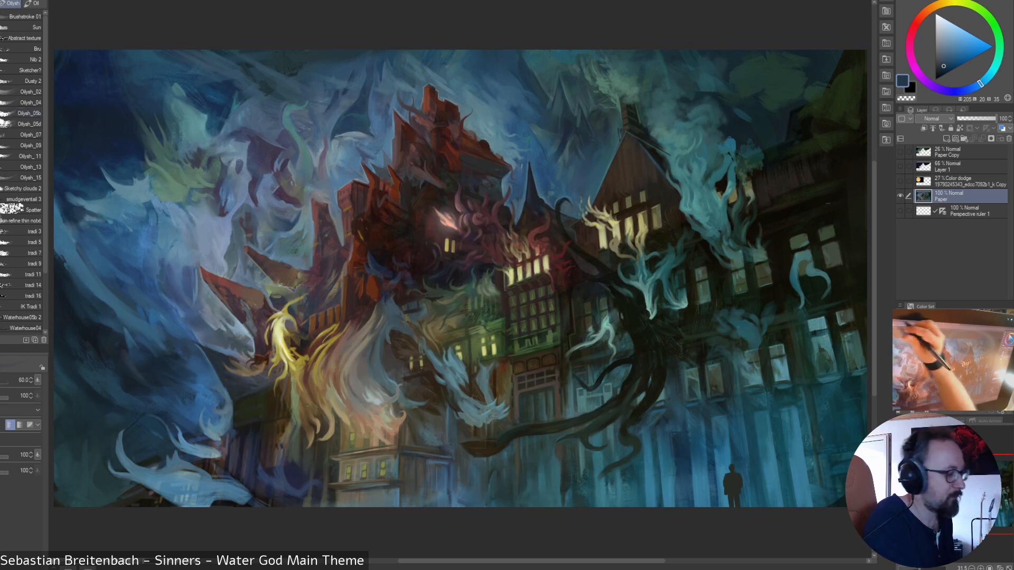
- Sample several greyed and mid blues along the large cloud's outer rim and work them into it at brush size 60
left_click(70, 203, "alt")
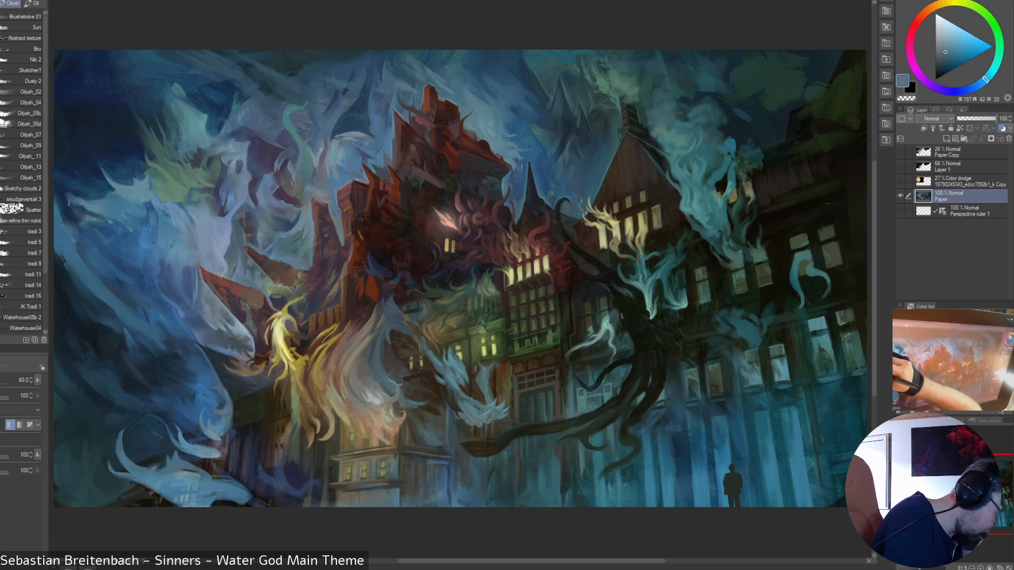
left_click(83, 222, "alt")
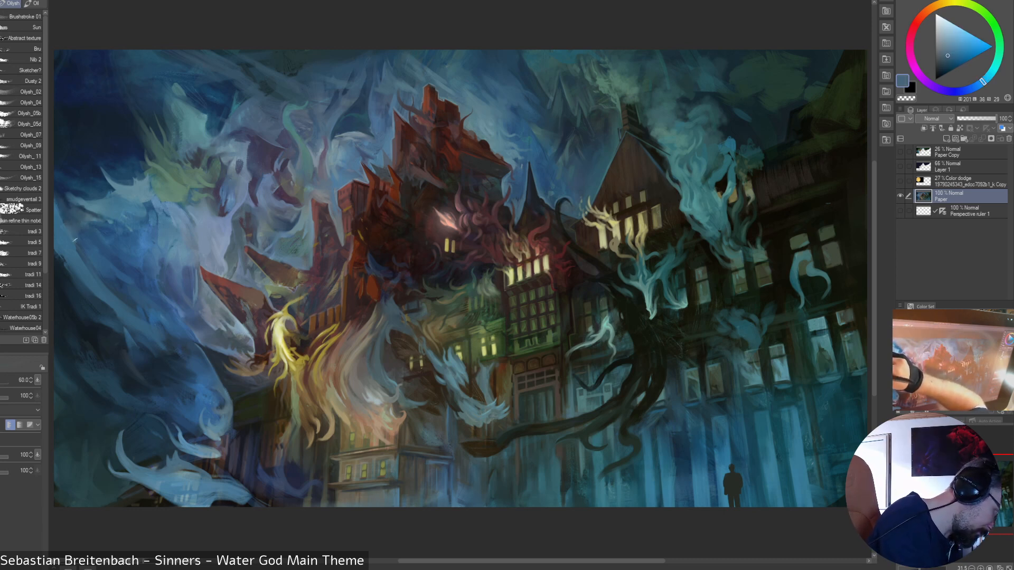
left_click(77, 253, "alt")
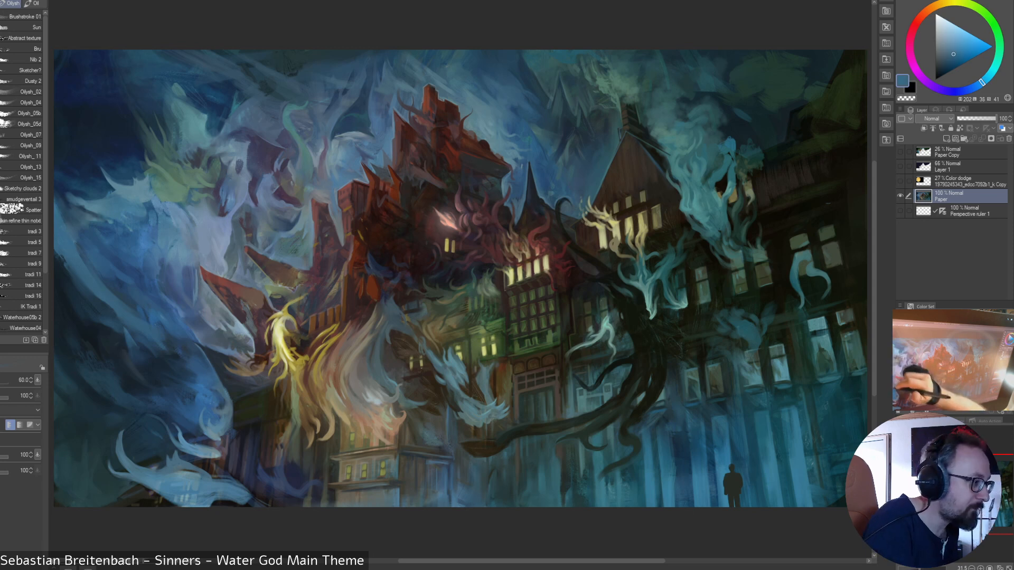
left_click(79, 256, "alt")
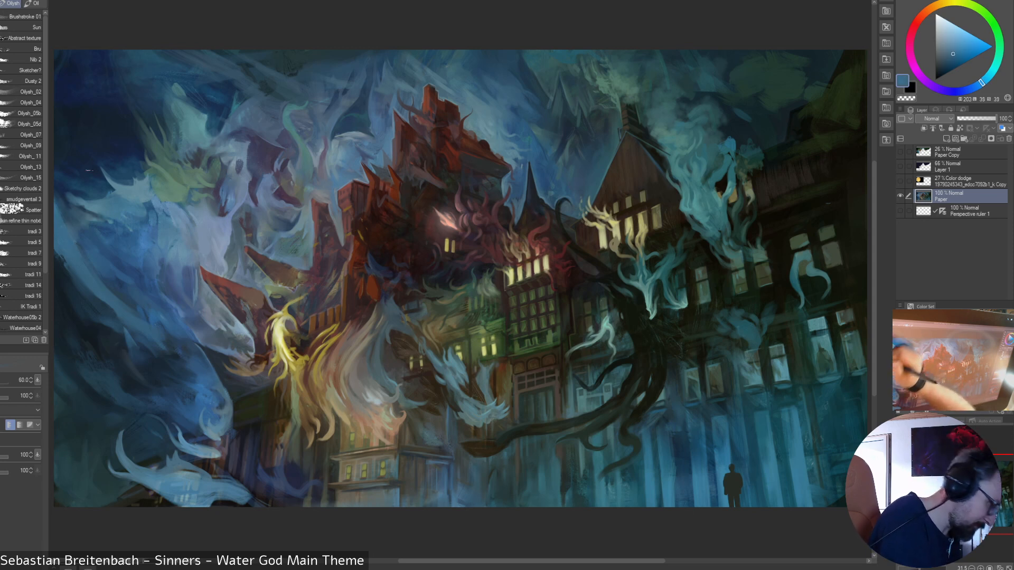
left_click(79, 256, "alt")
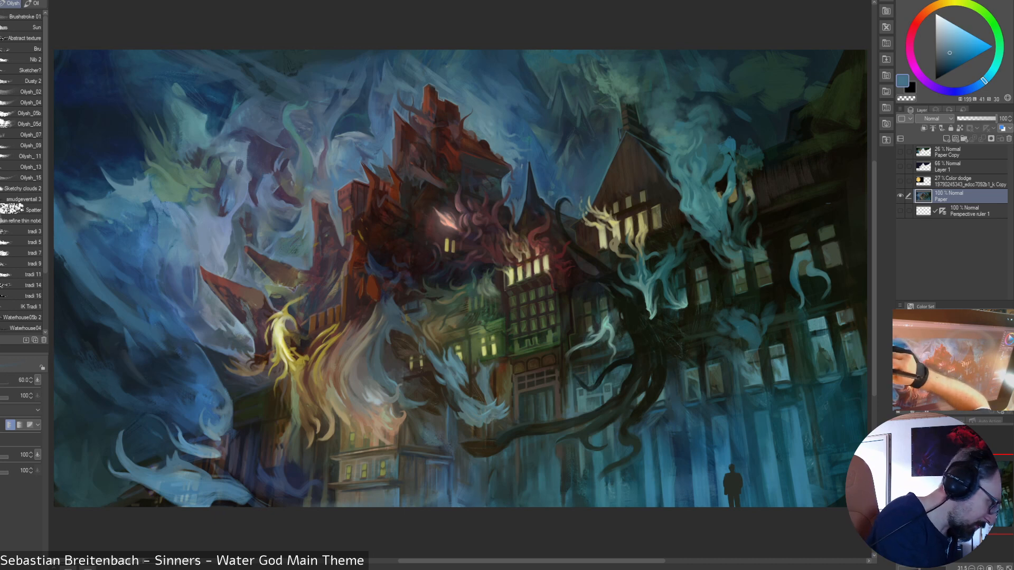
- Enlarge the brush to size 125 and paint the dark sky beside the green wisp with sampled muted green and dark teal
key("bracketright")
left_click(118, 151, "alt")
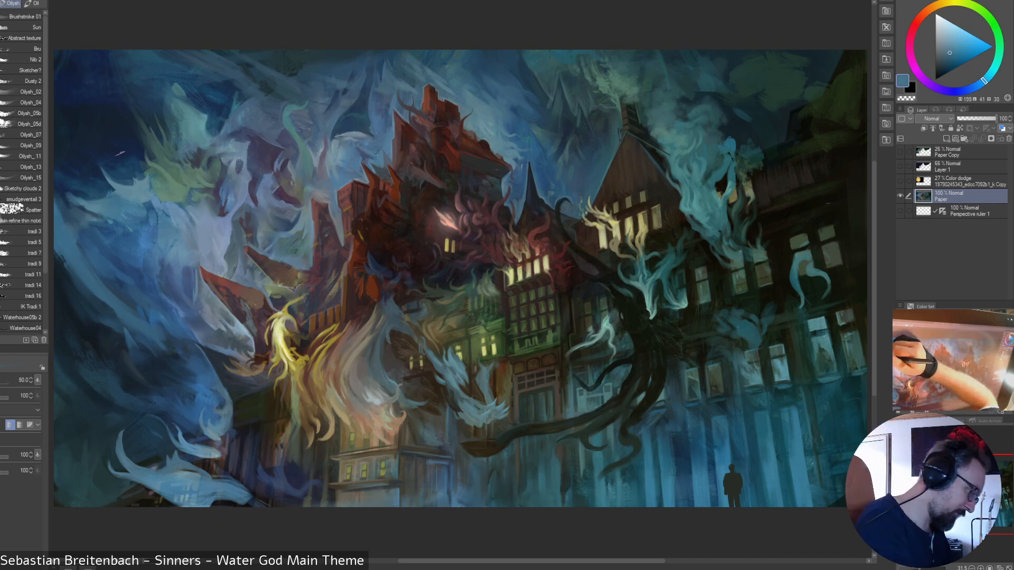
left_click(147, 154, "alt")
key("bracketright")
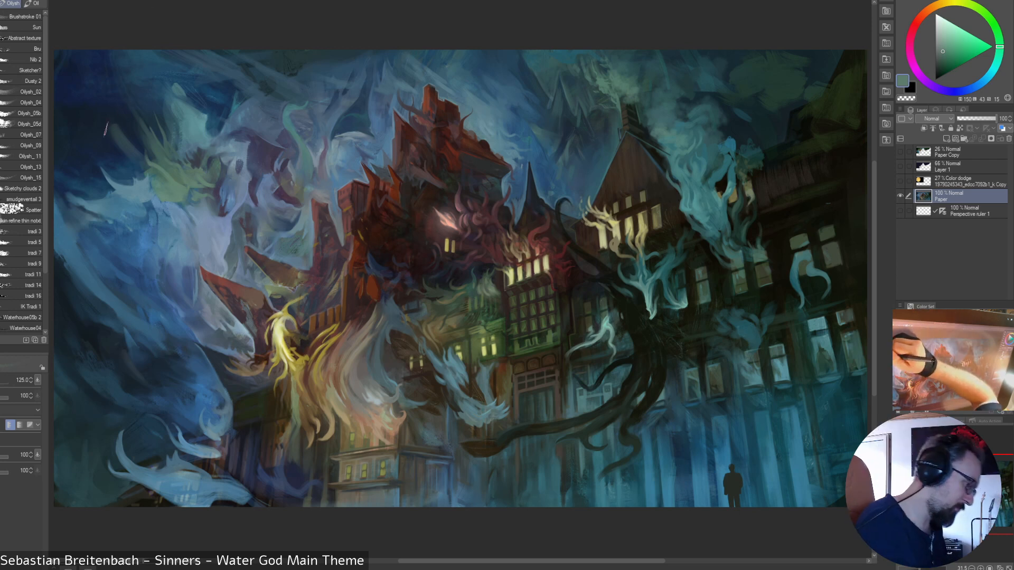
left_click(144, 154, "alt")
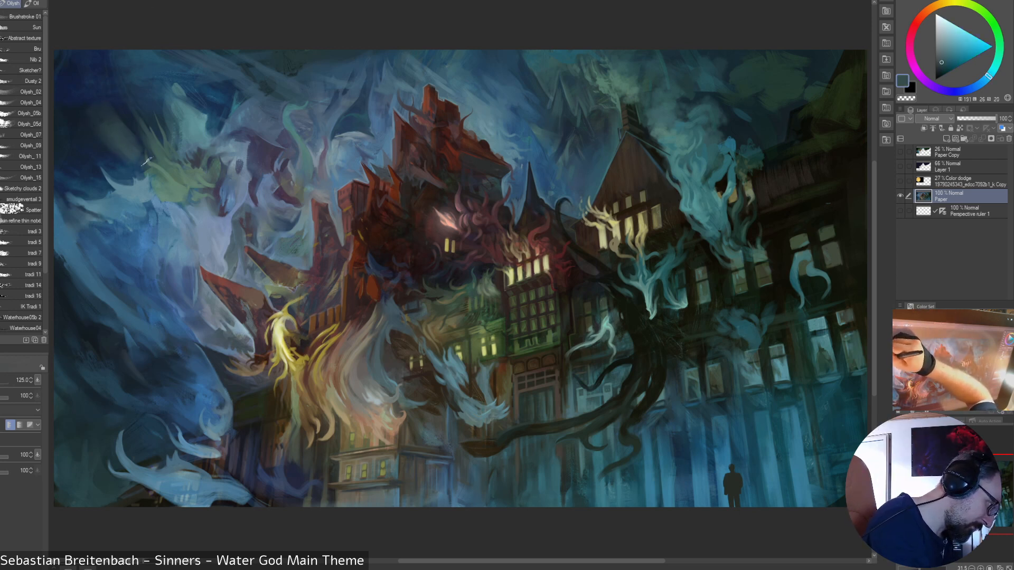
- Reduce the brush to size 60 and refine the cloud's pale spiky tips below the green wisp with a sampled light grey-blue
key("bracketleft")
key("bracketleft")
key("bracketleft")
key("bracketleft")
key("bracketleft")
left_click(124, 184, "alt")
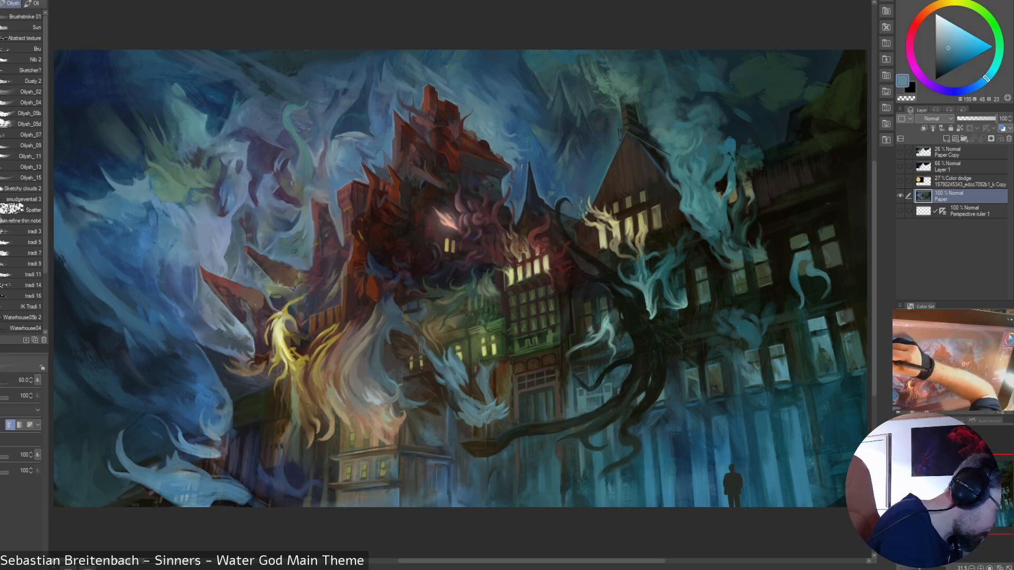
- Soften the area around the cloud's spiky tips at brush sizes 150 and 125 with sampled blues
key("bracketright")
key("bracketright")
key("bracketright")
key("bracketright")
key("bracketright")
key("bracketright")
key("bracketright")
key("bracketright")
key("bracketright")
key("bracketleft")
key("bracketleft")
key("bracketleft")
key("bracketleft")
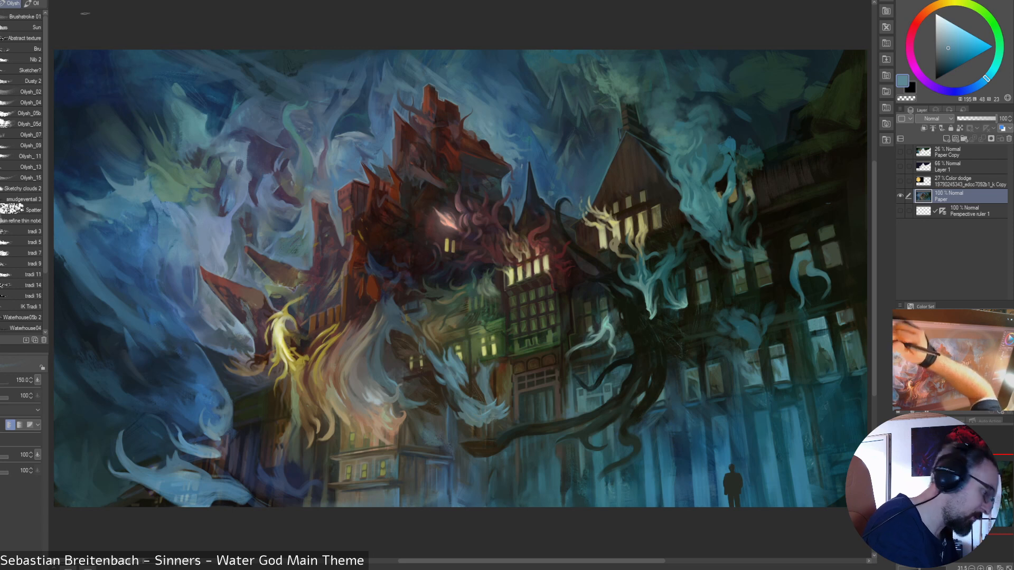
left_click(135, 168, "alt")
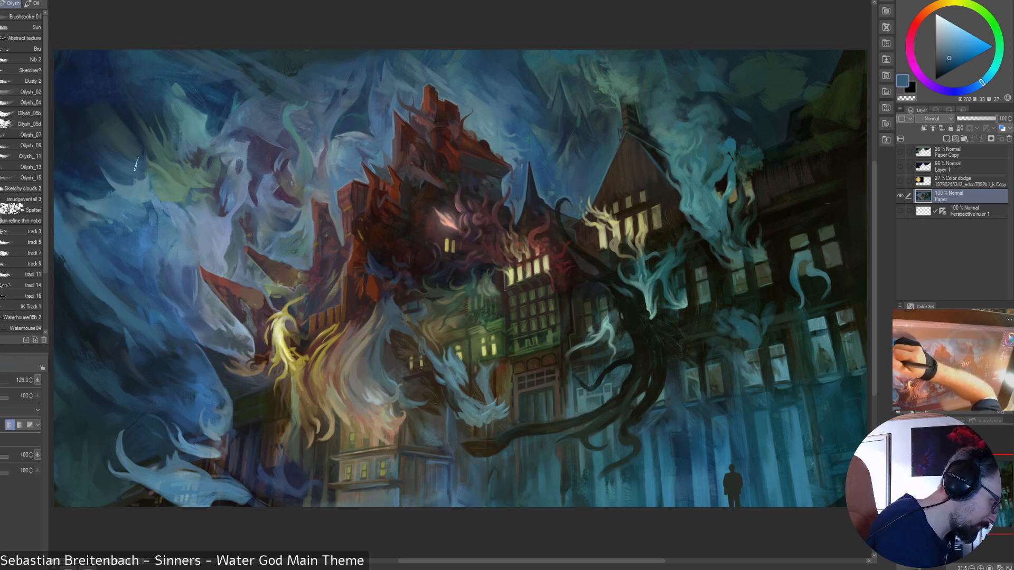
left_click(136, 180, "alt")
- Sample a mid blue beside the spiky tips and brush it over the cloud's upper edge, trying sizes 500 and 350 before reducing the brush
left_click(111, 191, "alt")
key("bracketright")
key("bracketright")
key("bracketright")
key("bracketright")
key("bracketright")
key("bracketright")
key("bracketright")
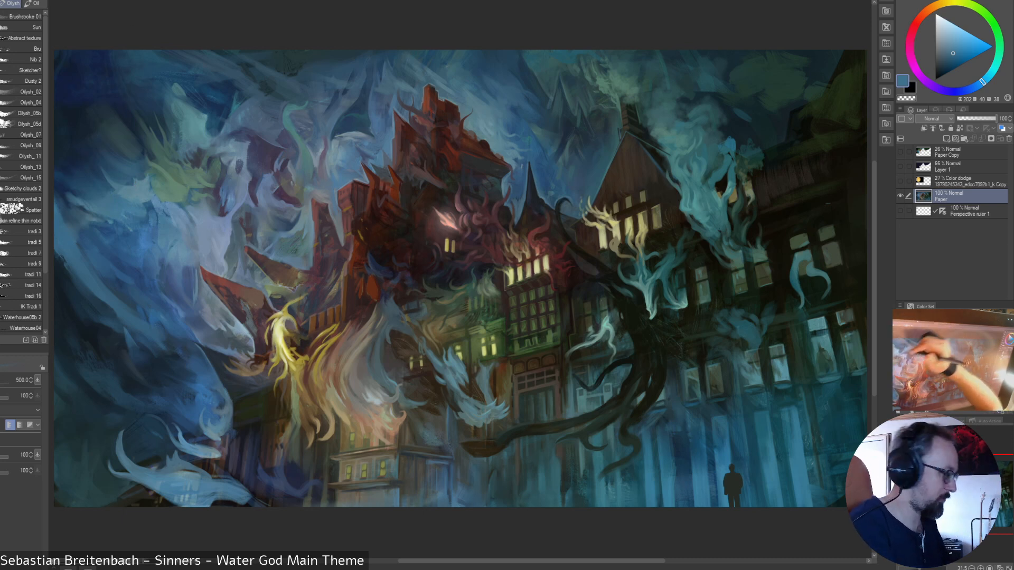
key("bracketleft")
key("bracketleft")
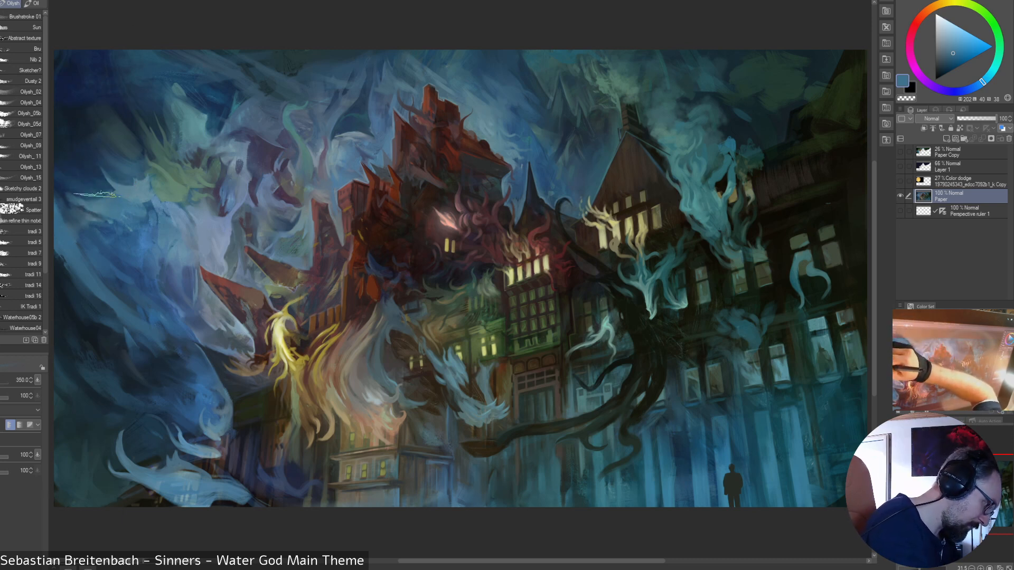
key("bracketleft")
key("bracketleft")
key("bracketleft")
key("bracketleft")
key("bracketleft")
key("bracketleft")
key("bracketleft")
key("bracketleft")
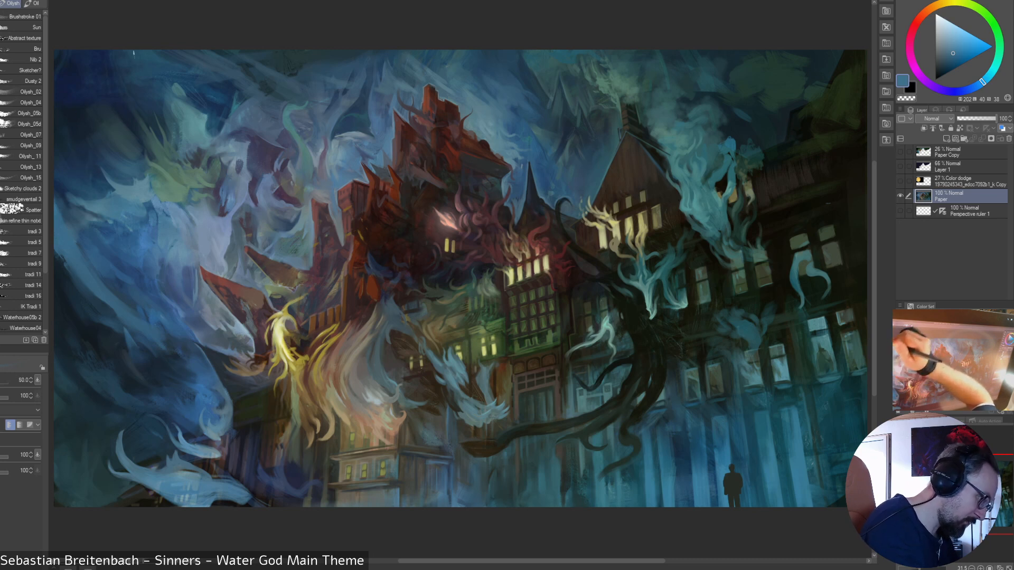
- Sample dark blue and dark teal beside the green wisp and blend them into the night sky at brush sizes 125 and 150
left_click(132, 131, "alt")
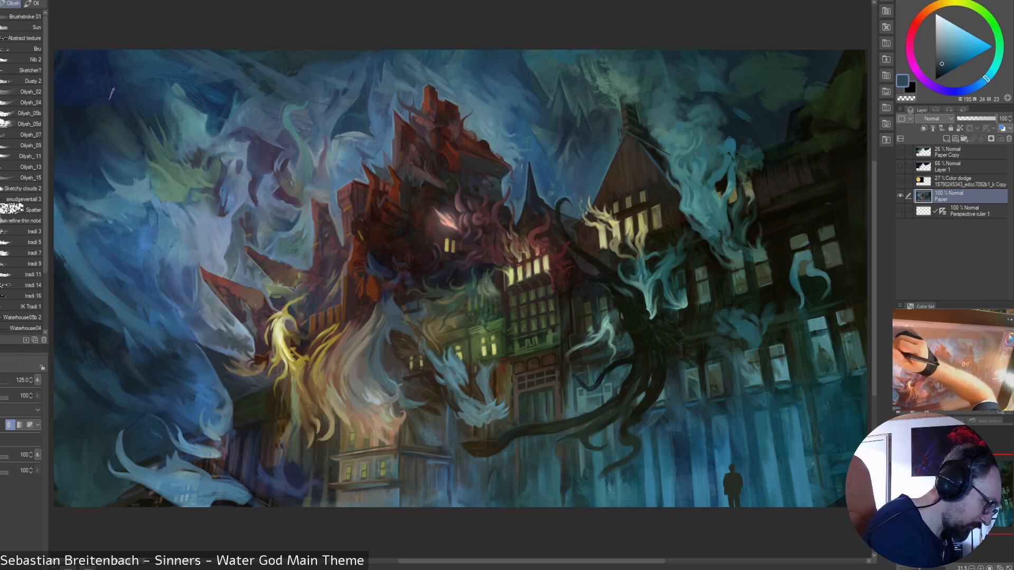
key("bracketleft")
key("bracketleft")
key("bracketleft")
left_click(148, 143, "alt")
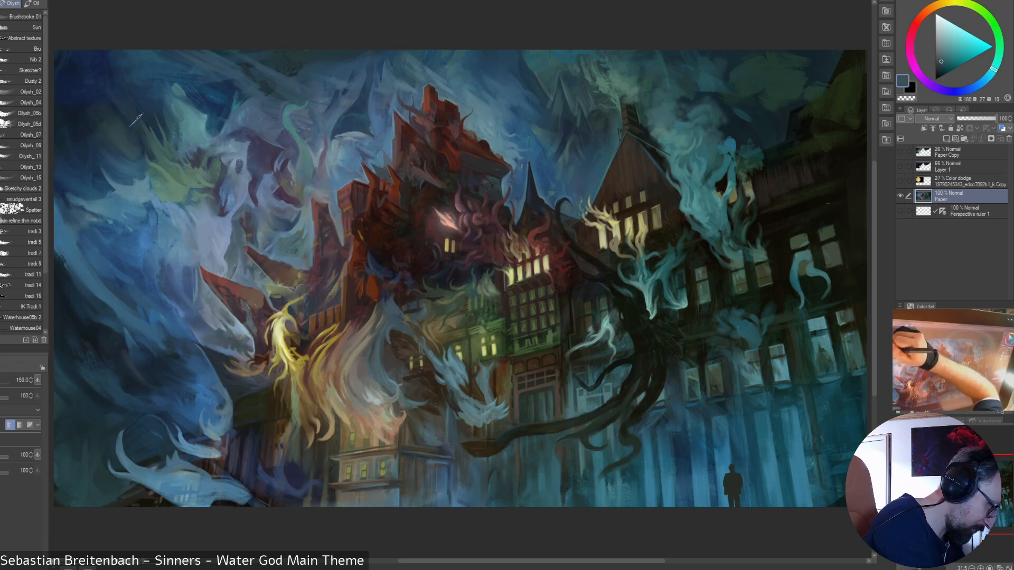
key("bracketright")
key("bracketright")
key("bracketright")
key("bracketright")
key("bracketright")
key("bracketright")
key("bracketright")
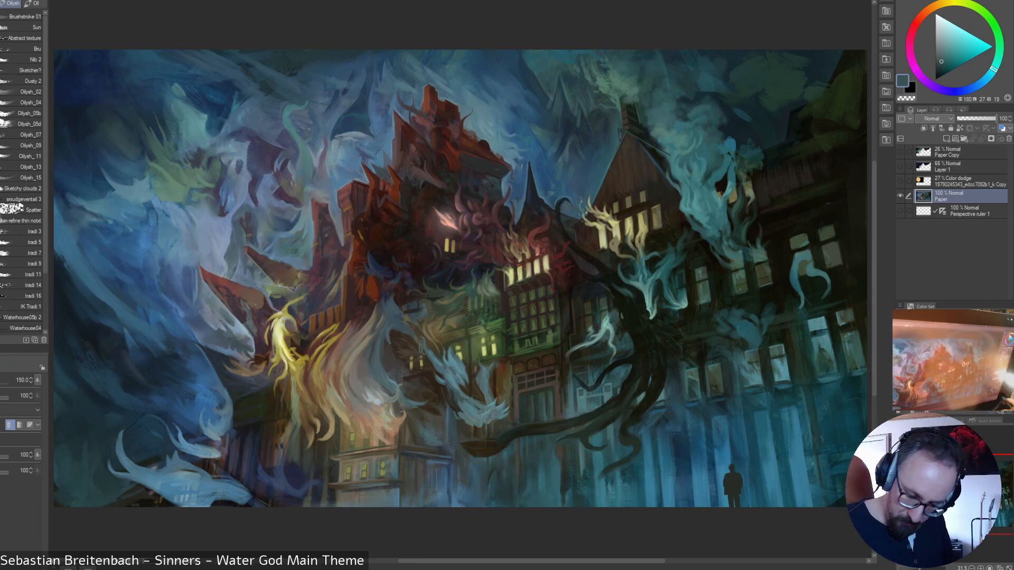
- Flip the canvas view back and touch up the green wisp with a sampled muted green, reducing the brush to size 80
key("h")
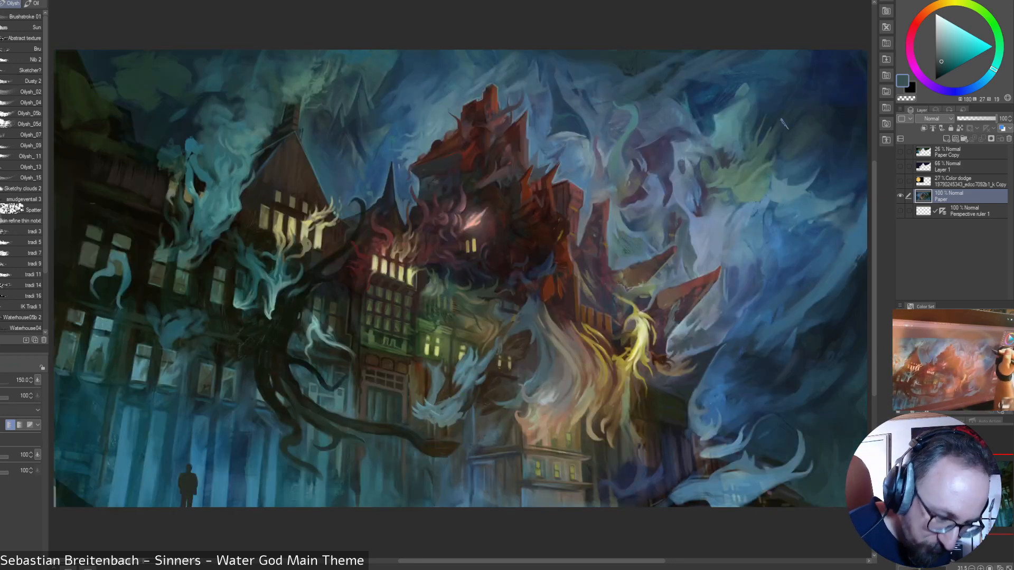
left_click(993, 71)
mouse_move(764, 158)
left_mouse_down()
mouse_move(812, 109)
mouse_move(765, 146)
left_mouse_up()
left_click(759, 164, "alt")
key("[")
key("[")
key("[")
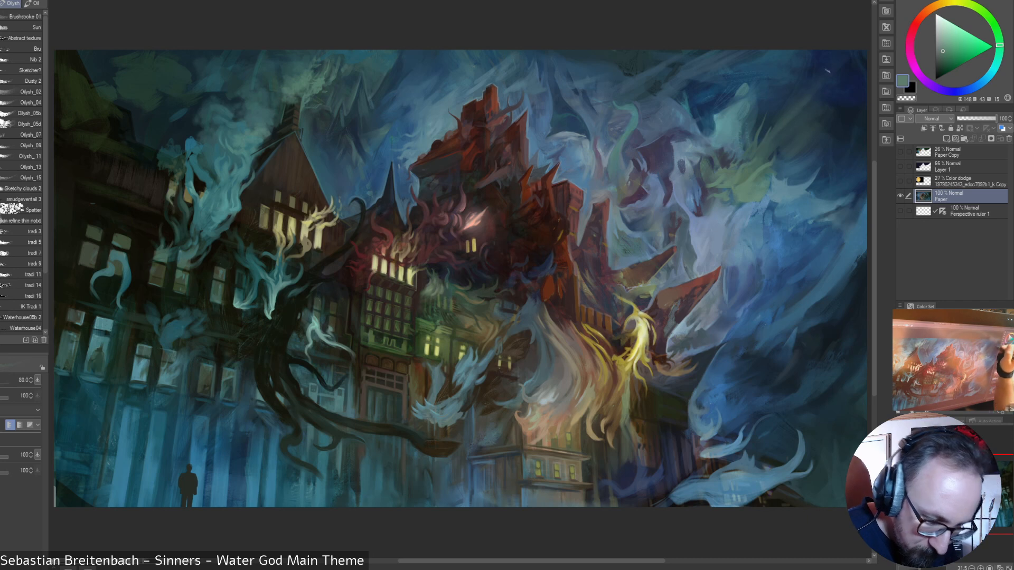
- Paint a broad diagonal stroke of muted green through the dark sky above the green wisp, then reduce the brush to size 45
key("]")
key("]")
key("]")
key("]")
key("]")
left_click_drag(807, 68, 783, 120)
key("bracketleft")
key("bracketleft")
key("bracketleft")
key("bracketleft")
key("bracketleft")
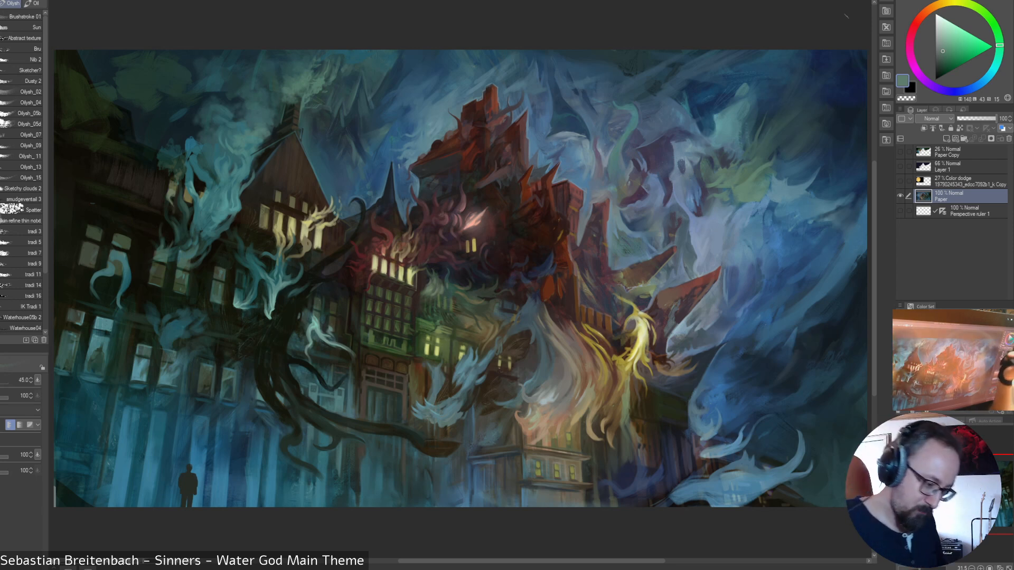
- Switch to the PS Chalk brush at size 35 and rework the green wisp's upper part with sampled muted greens and teal-blue
key("F6")
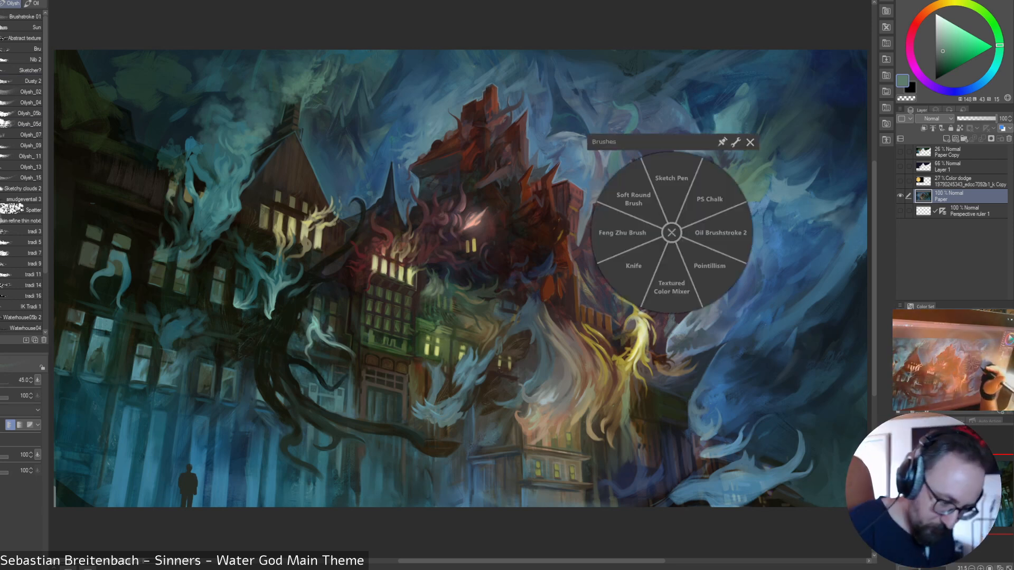
left_click(713, 199)
left_click(755, 158, "alt")
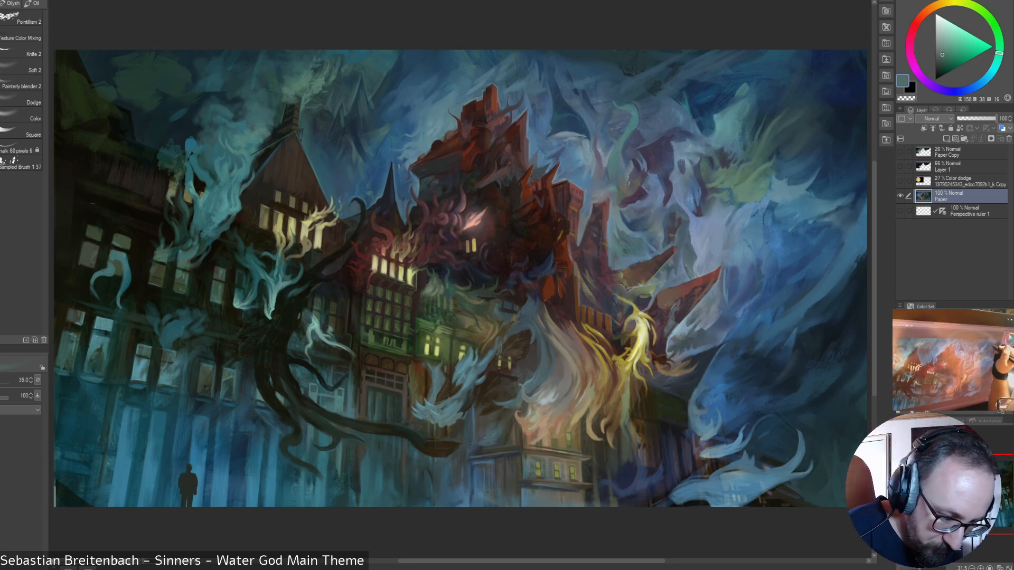
left_click(740, 141, "alt")
left_click(748, 110, "alt")
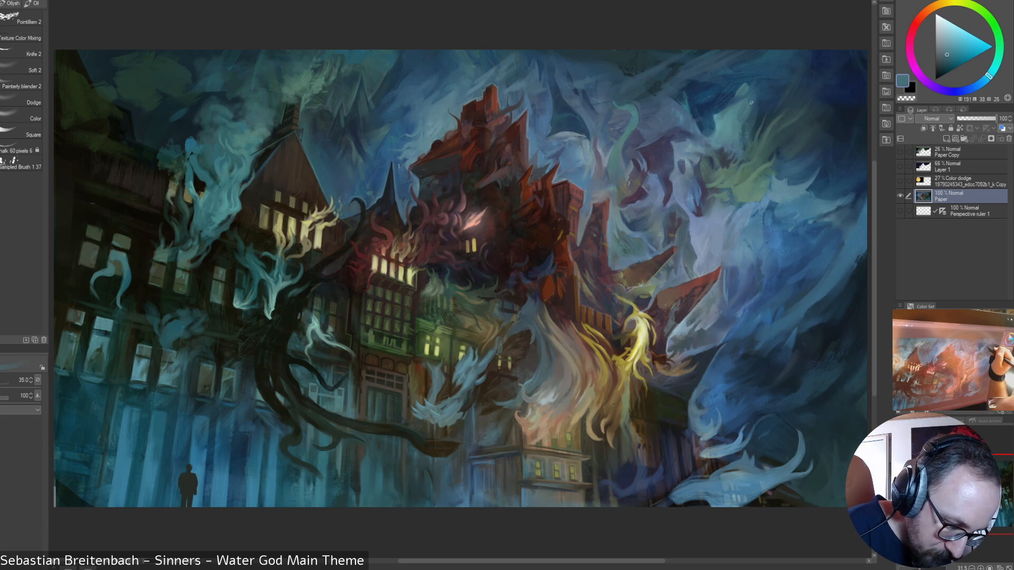
- Paint the pale teal smoke above the green wisp with the chalk brush at size 125, then reduce it to size 45
key("bracketright")
key("bracketright")
key("bracketright")
key("bracketright")
key("bracketright")
key("bracketright")
key("bracketright")
key("bracketright")
key("bracketright")
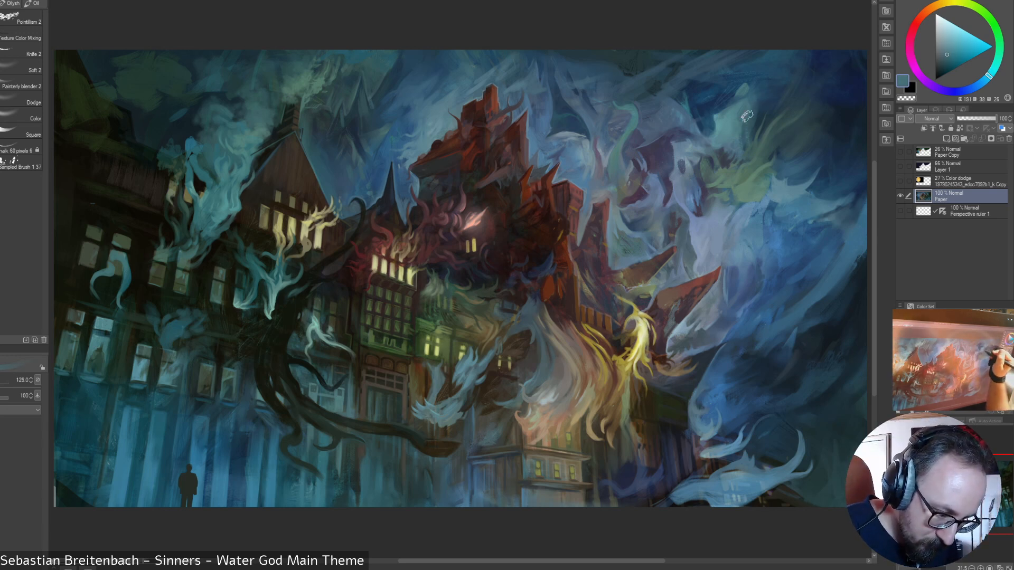
key("bracketleft")
key("bracketleft")
key("bracketleft")
key("bracketleft")
key("bracketleft")
key("bracketleft")
key("bracketleft")
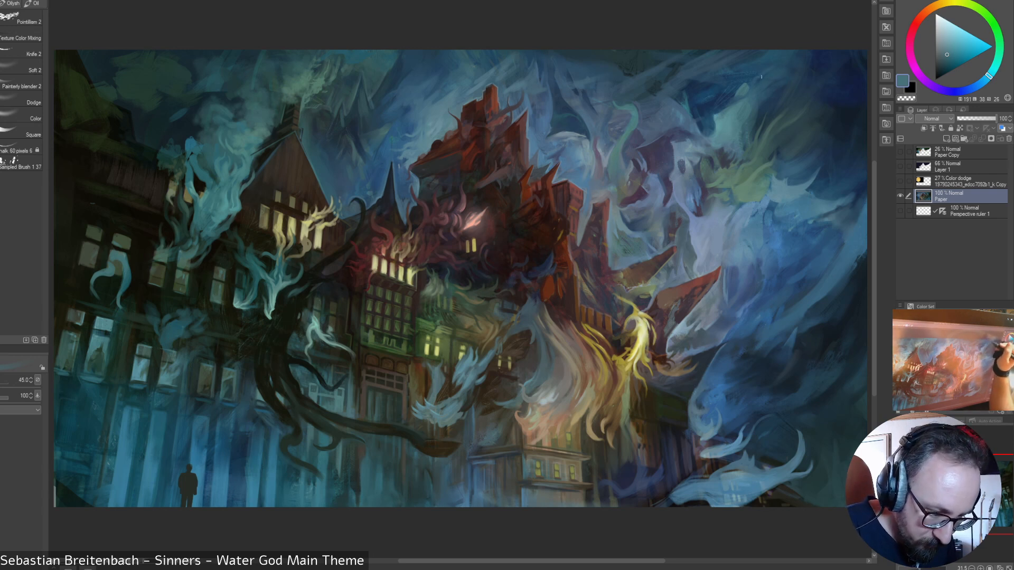
- Rework the dark sky and cloud around the green wisp with sampled dark blues, reducing the brush to size 35
key("bracketright")
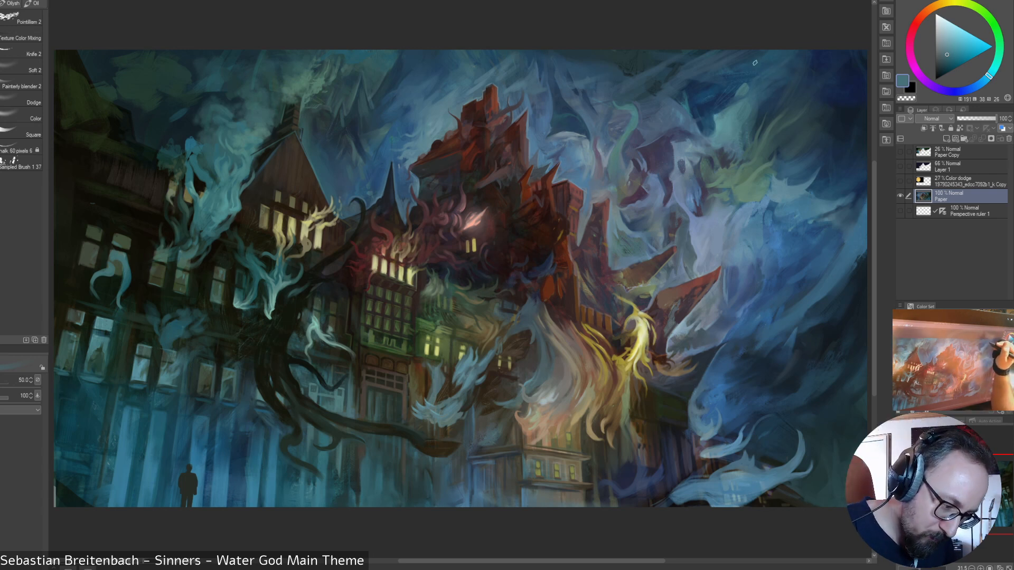
left_click(746, 82, "alt")
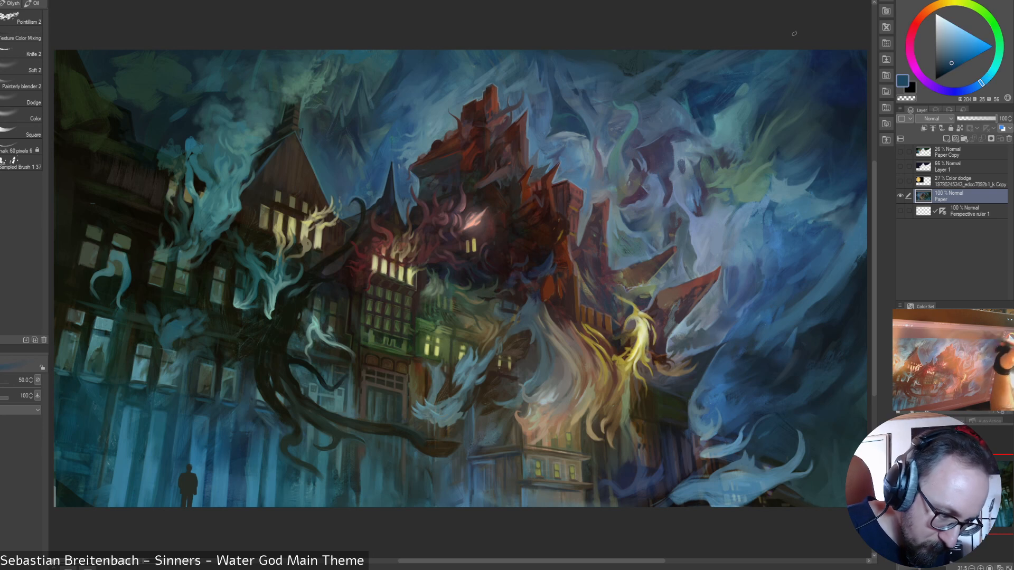
key("bracketleft")
key("bracketleft")
key("bracketleft")
key("bracketleft")
left_click(798, 152, "alt")
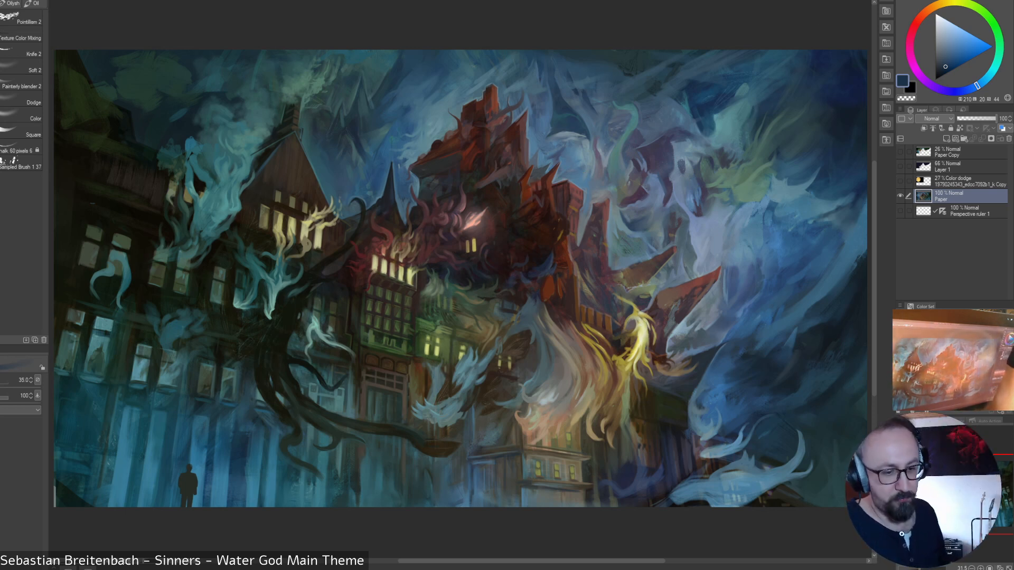
left_click(742, 128, "alt")
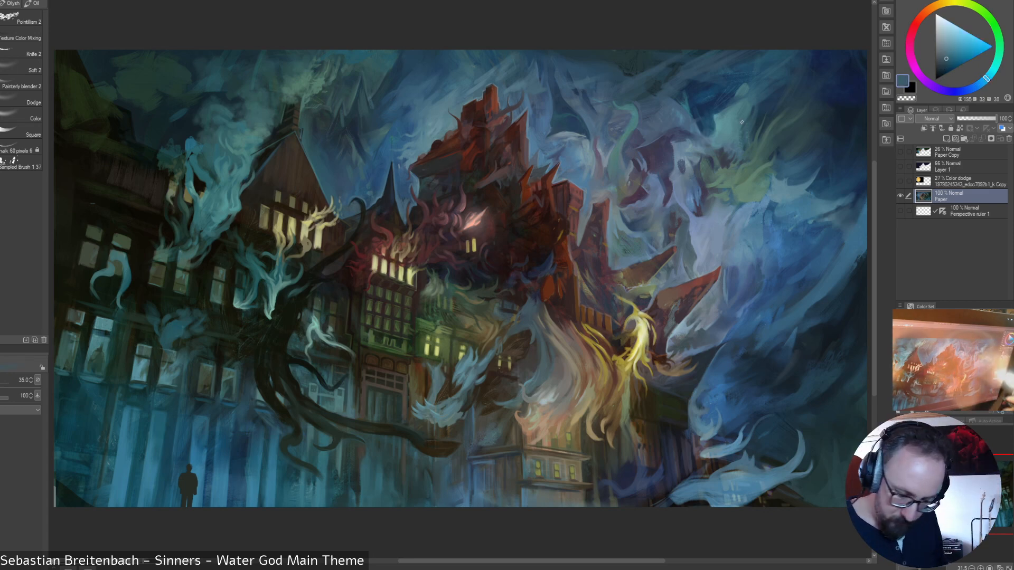
- Flip the canvas view horizontally and paint the cloud tip beside the green wisp with a sampled muted blue at brush size 80
left_click(1000, 569)
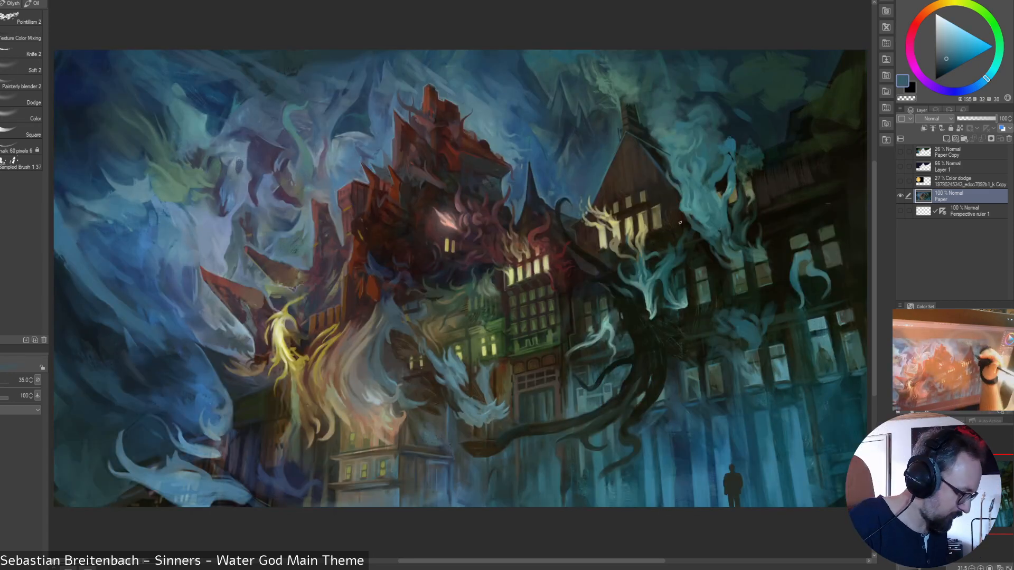
left_click(123, 193, "alt")
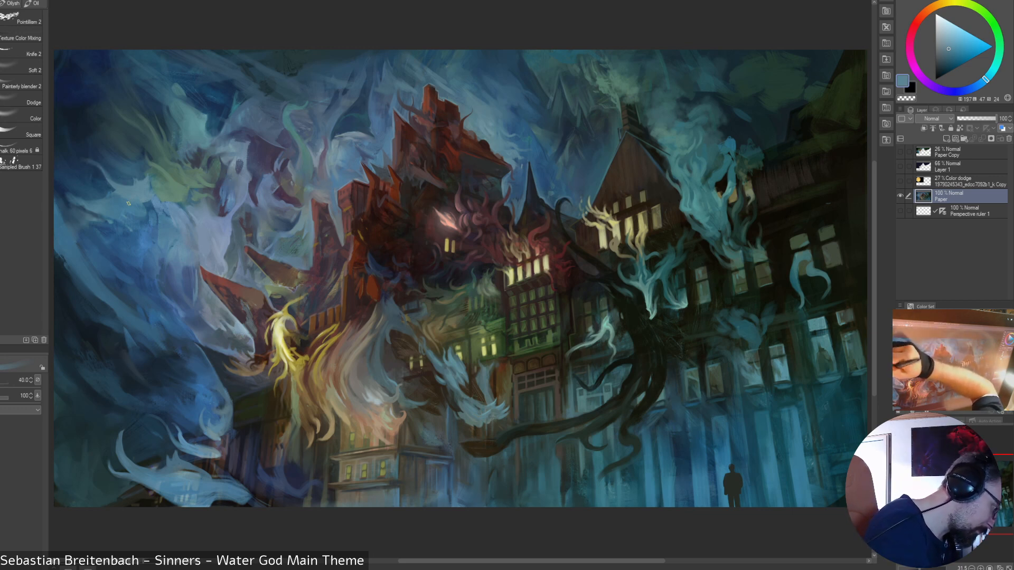
key("bracketright")
key("bracketright")
key("bracketright")
key("bracketright")
left_click_drag(82, 162, 103, 175)
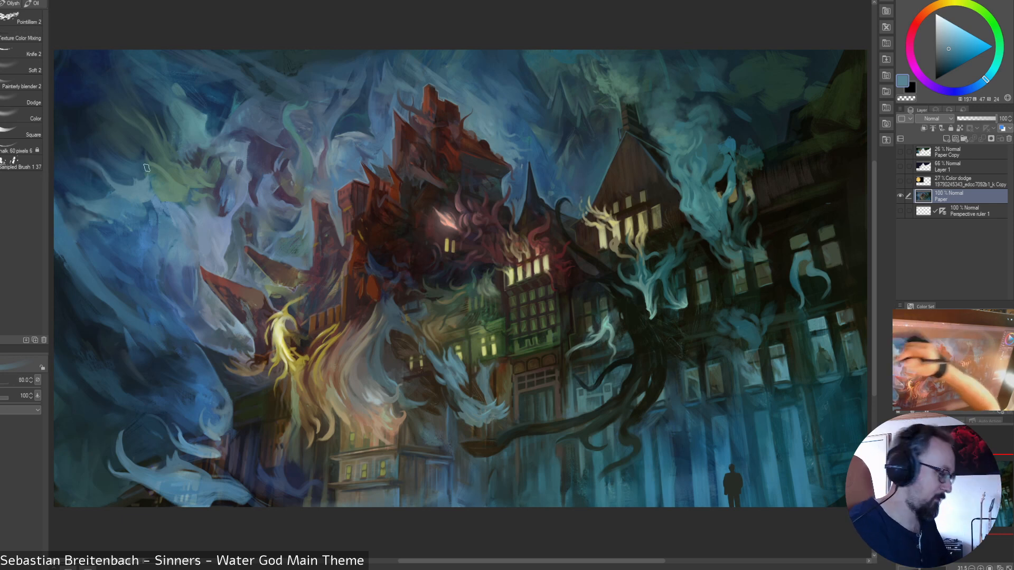
- Blend the cloud tendrils below the green wisp with sampled darker and lighter blues, using brush sizes 125 and 100
key("bracketright")
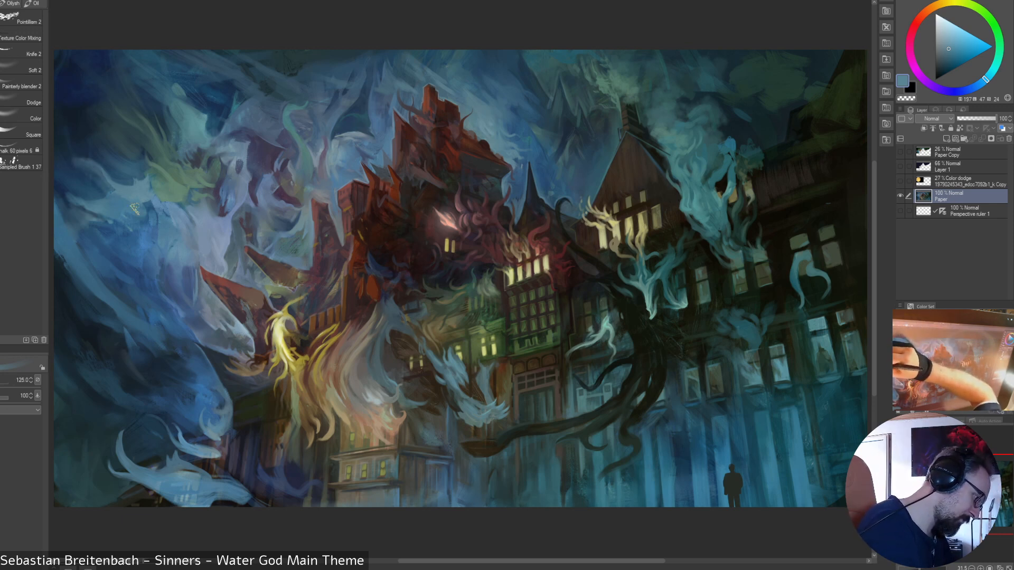
left_click(129, 182, "alt")
key("bracketright")
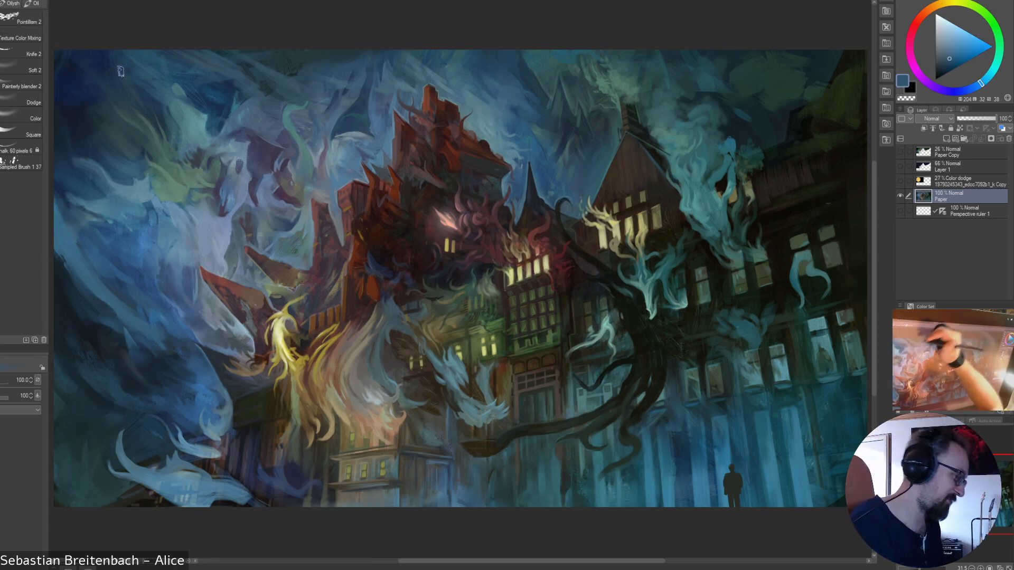
left_click(115, 194, "alt")
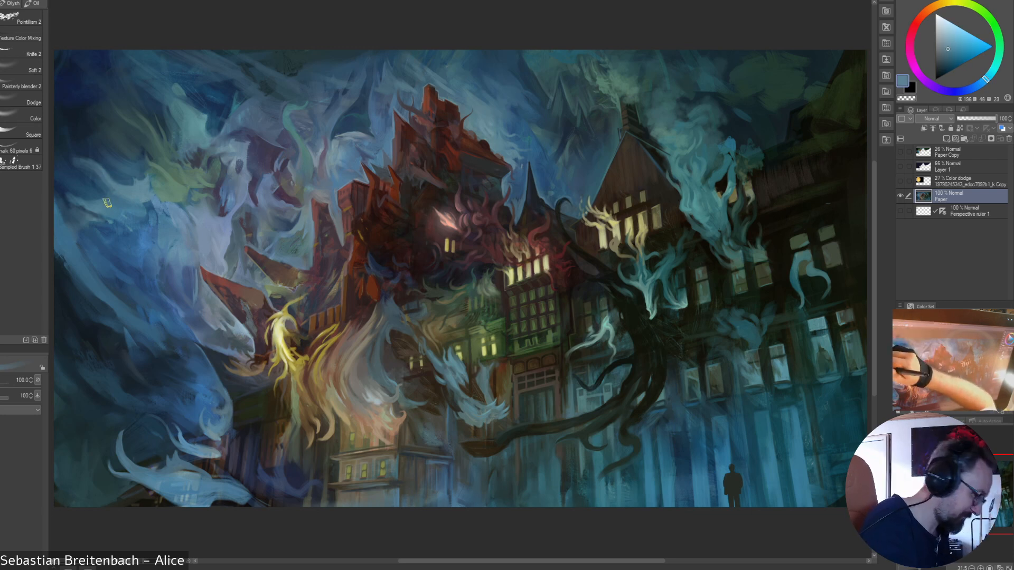
left_click(87, 201, "alt")
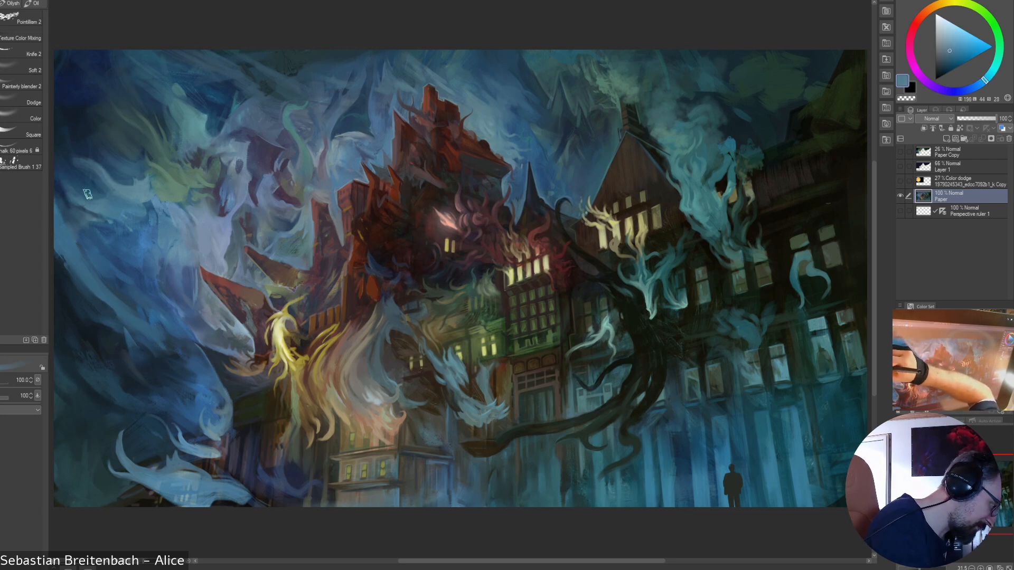
- Paint the pale cloud between the green wisp and the red roofs with sampled pale blues at brush size 50
left_click(233, 223, "alt")
key("bracketleft")
key("bracketleft")
key("bracketleft")
key("bracketleft")
key("bracketleft")
key("bracketleft")
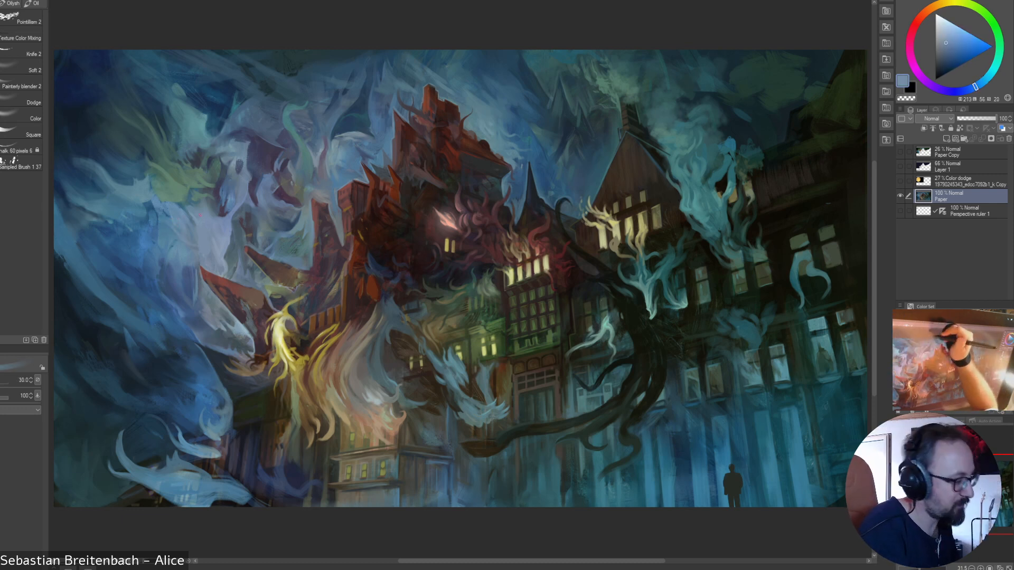
key("bracketright")
key("bracketright")
key("bracketright")
left_click_drag(168, 222, 183, 239)
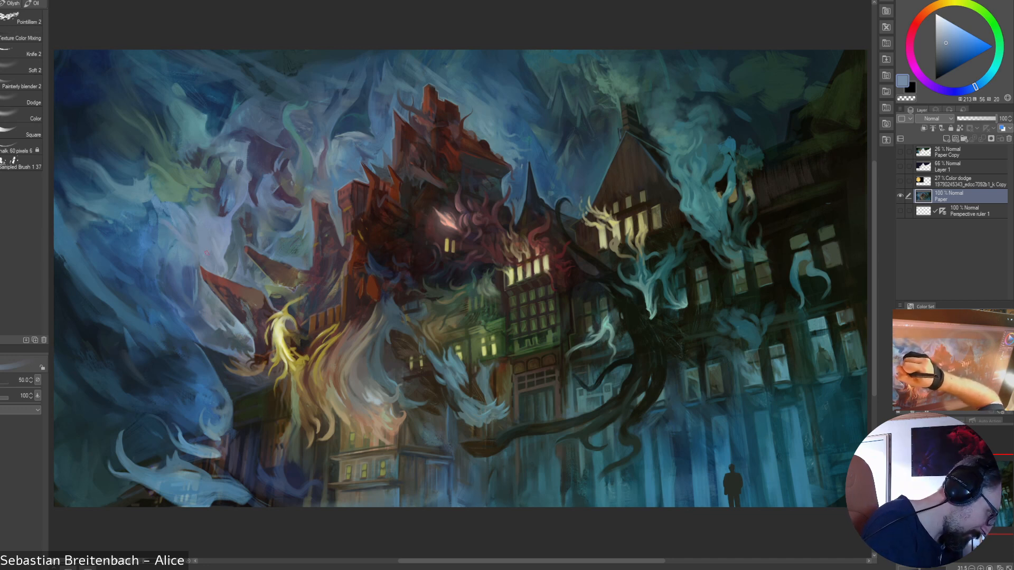
left_click(196, 230, "alt")
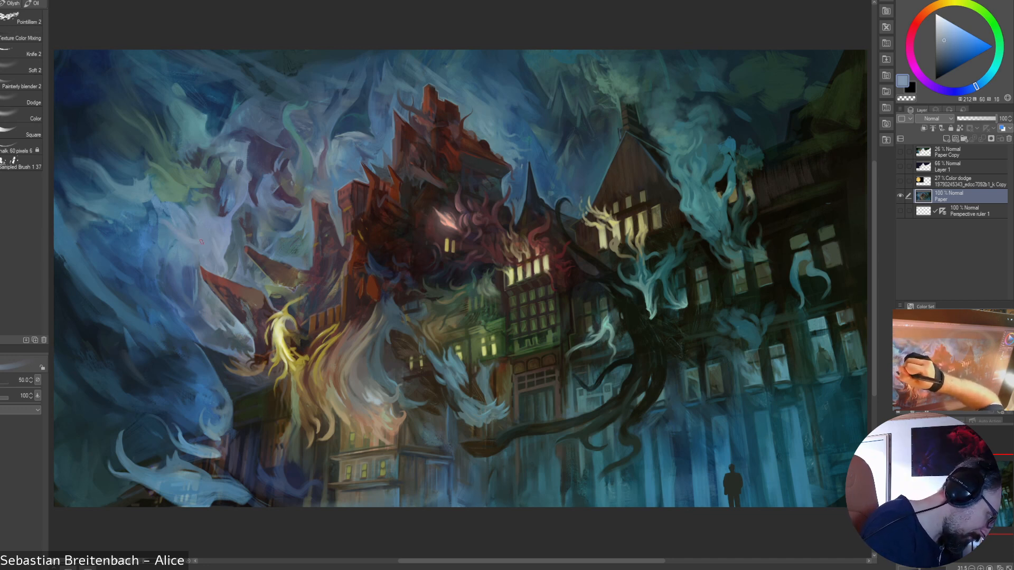
- Rework the lower edge of the pale cloud with sampled mid and dark blues, reducing the brush to size 25
left_click(159, 226, "alt")
left_click(173, 245, "alt")
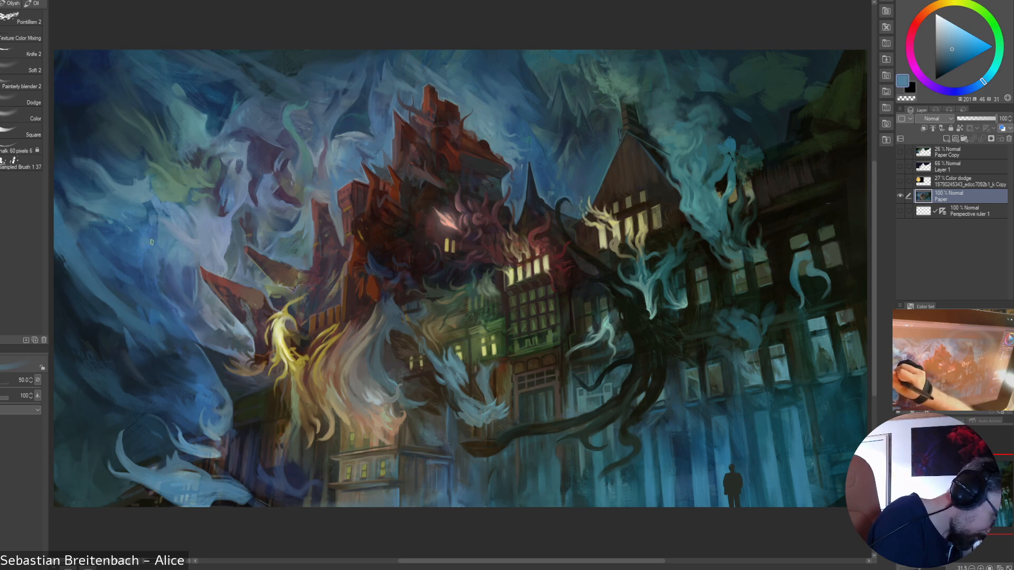
left_click(164, 267, "alt")
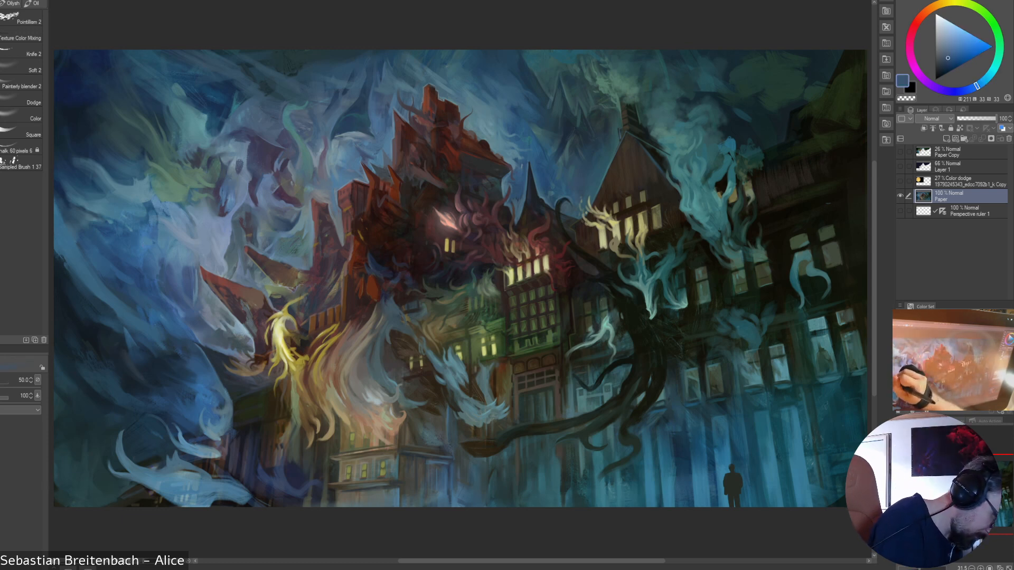
key("bracketleft")
key("bracketleft")
key("bracketleft")
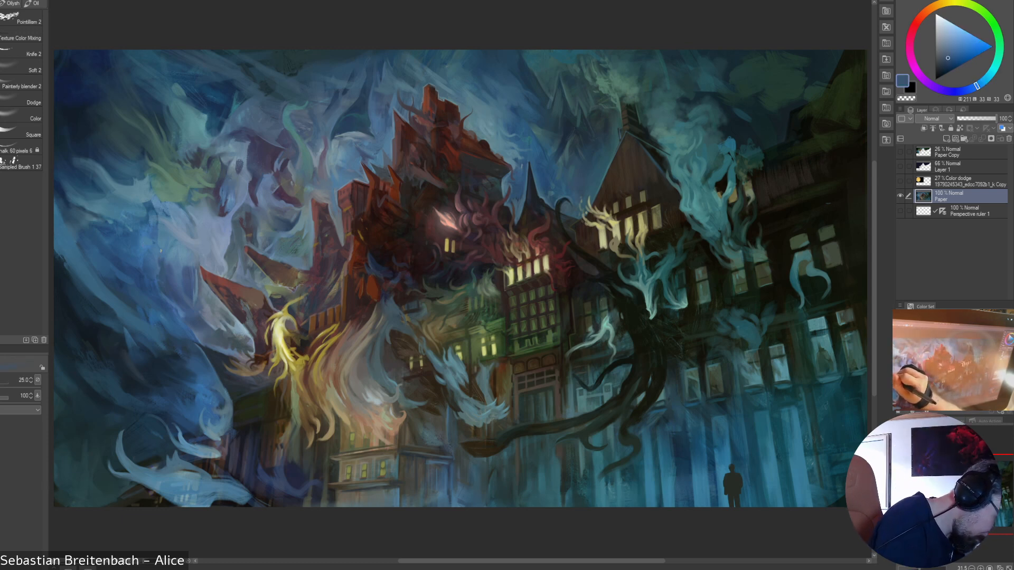
left_click(178, 310, "alt")
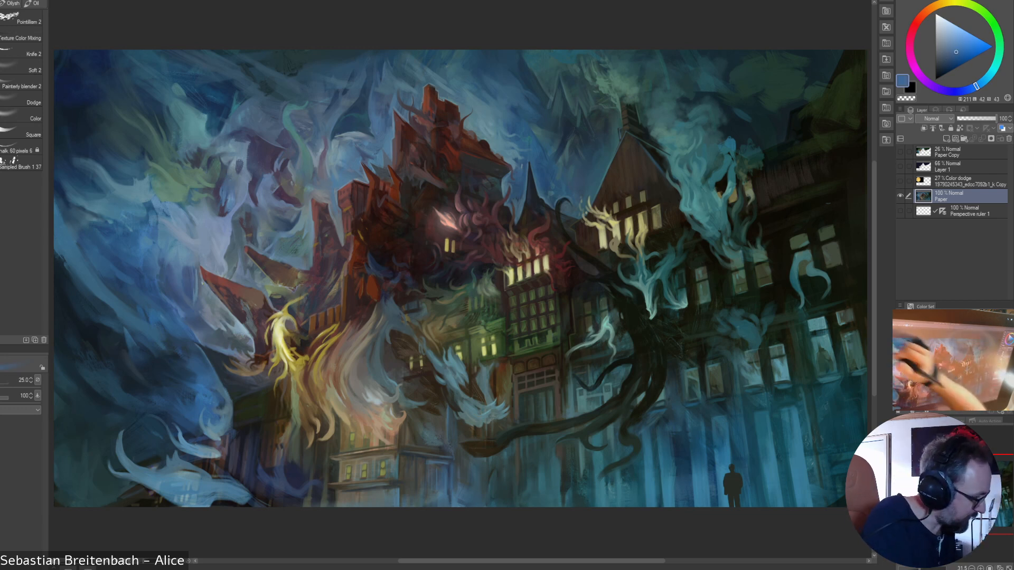
- Switch to the Oilyah brush group at size 45 and paint the pale spirit's head below the red roofs with sampled grey-blues and saturated blues
left_click(11, 3)
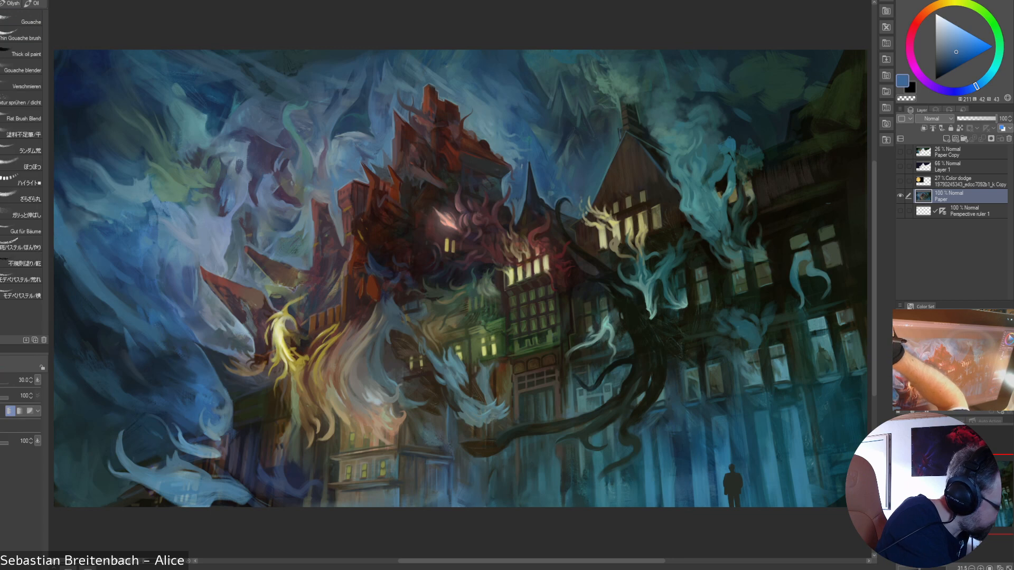
left_click(11, 2)
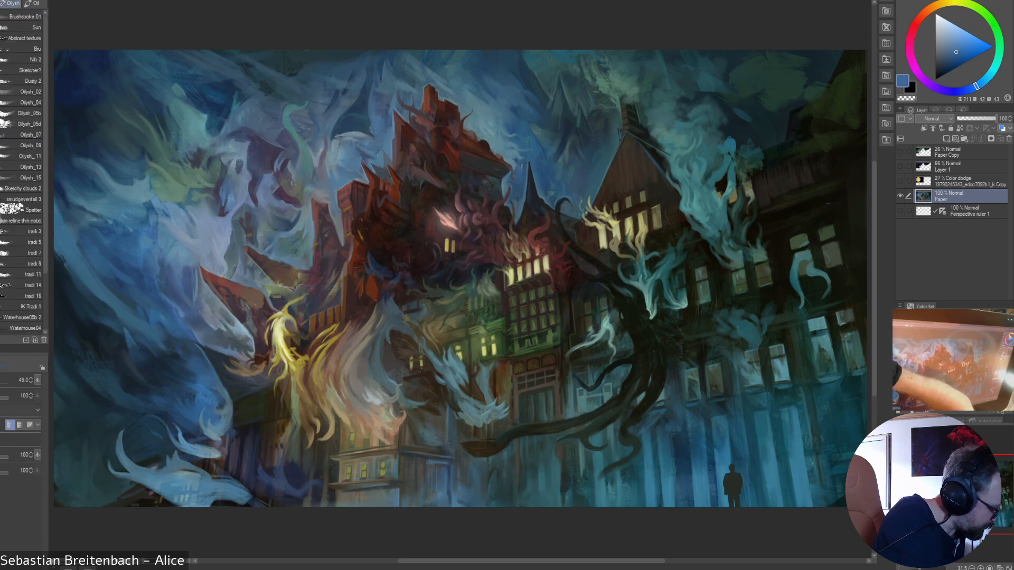
left_click(202, 320, "alt")
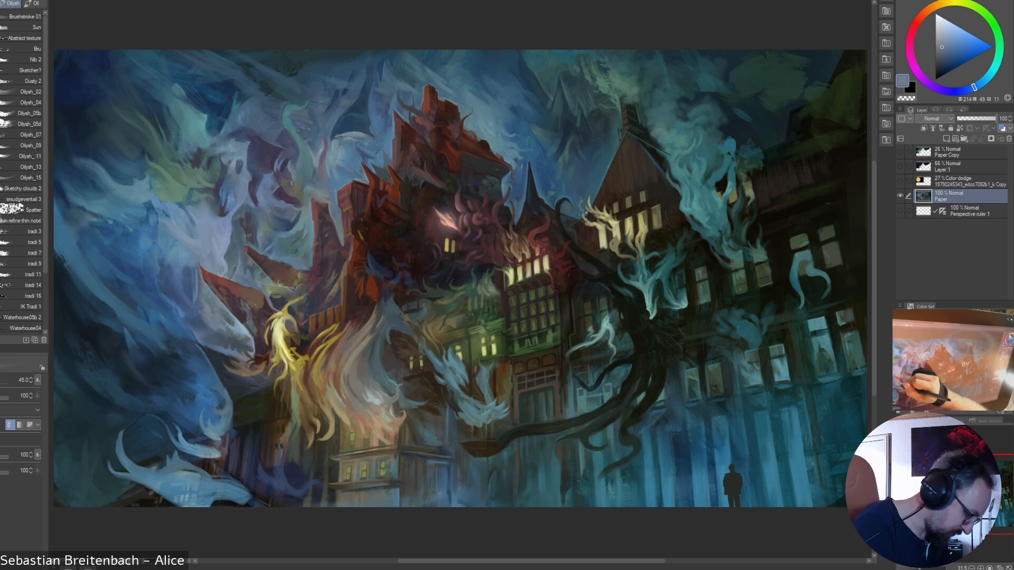
left_click(139, 460, "alt")
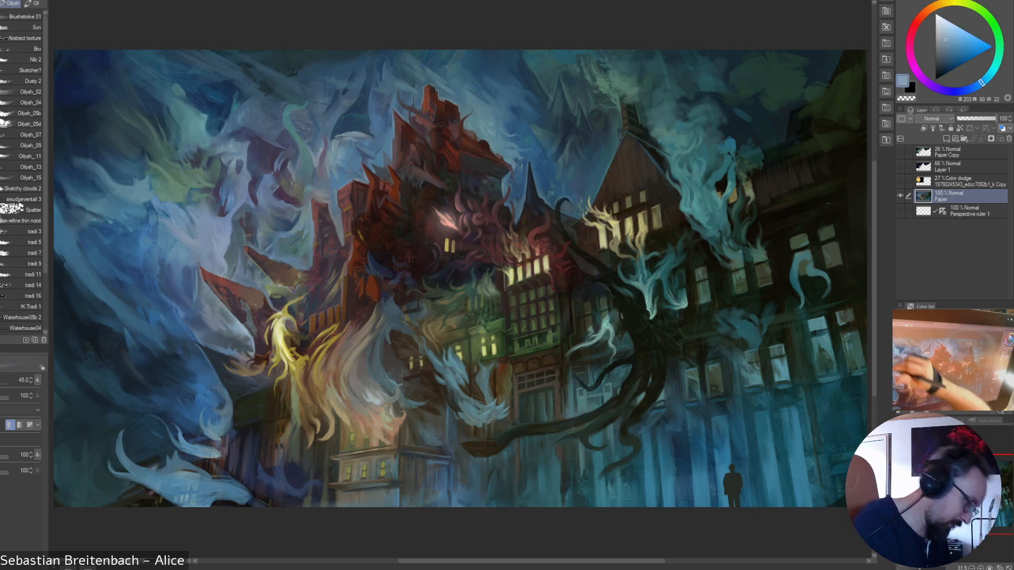
left_click(218, 308, "alt")
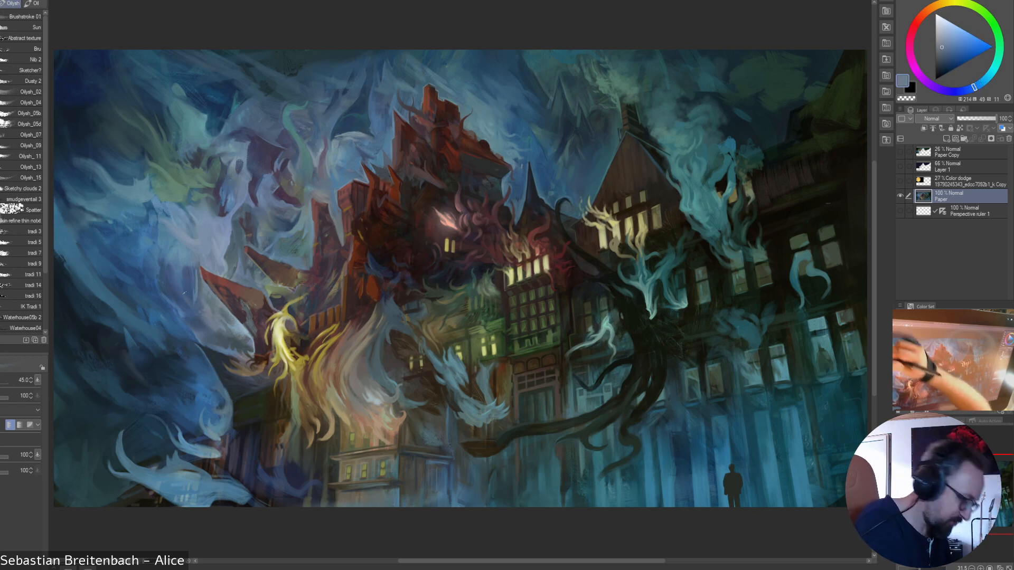
left_click(190, 330, "alt")
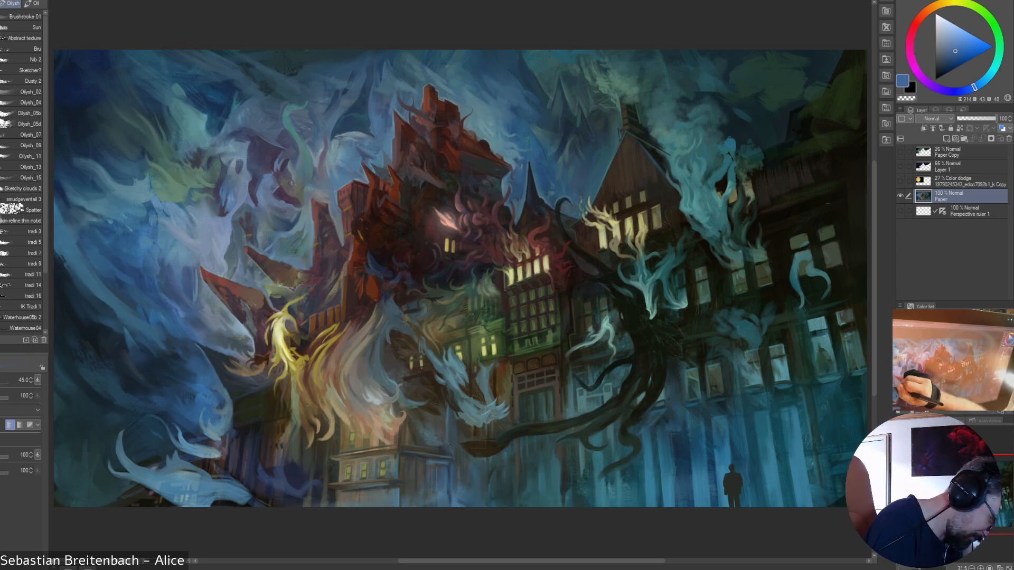
left_click(181, 316, "alt")
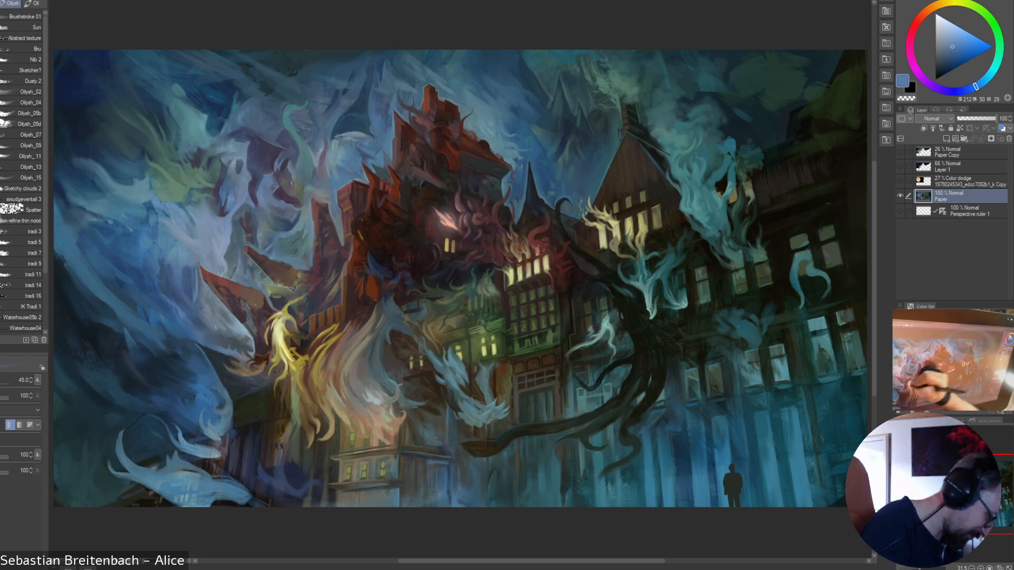
- Refine the outer edge of the pale spirit's head with a sampled pale blue and deeper blues from the surrounding cloud
left_click(233, 239, "alt")
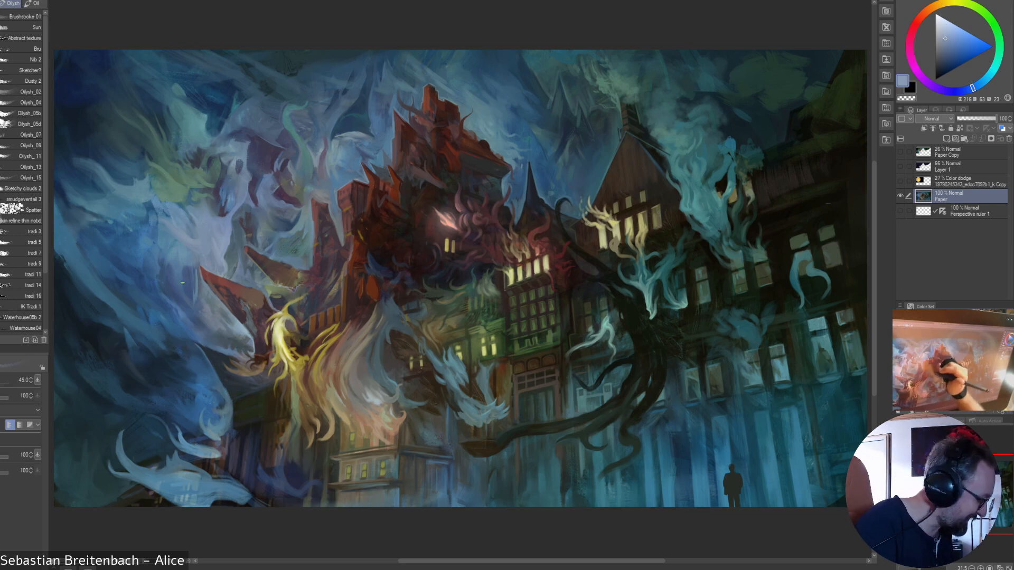
left_click(182, 314, "alt")
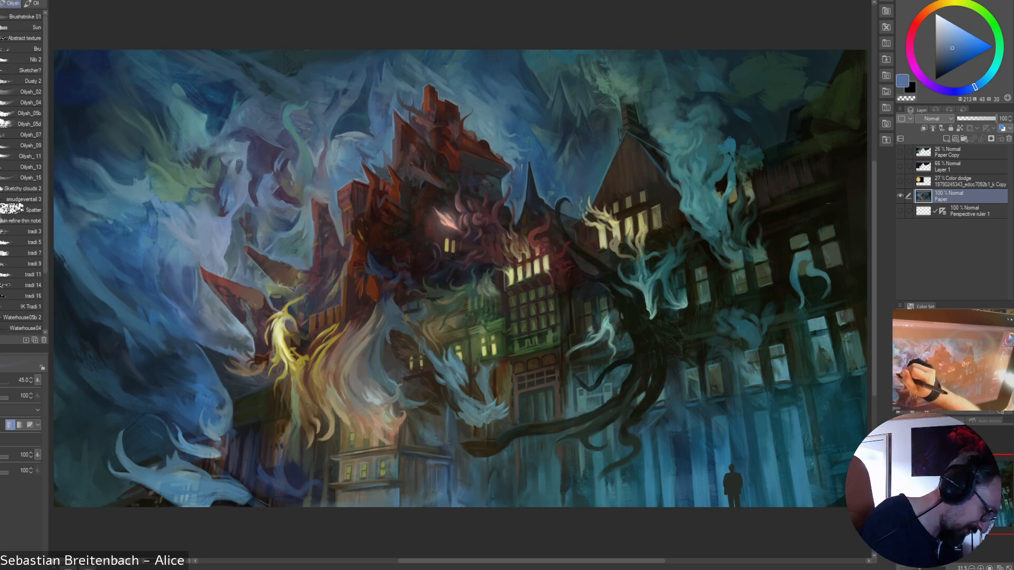
left_click(171, 312, "alt")
left_click(169, 306, "alt")
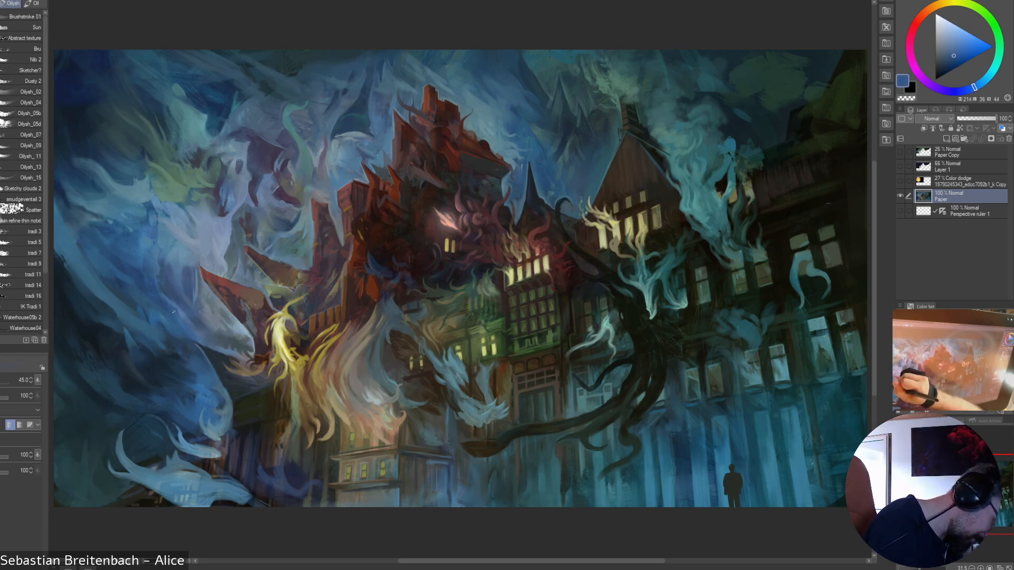
left_click(170, 308, "alt")
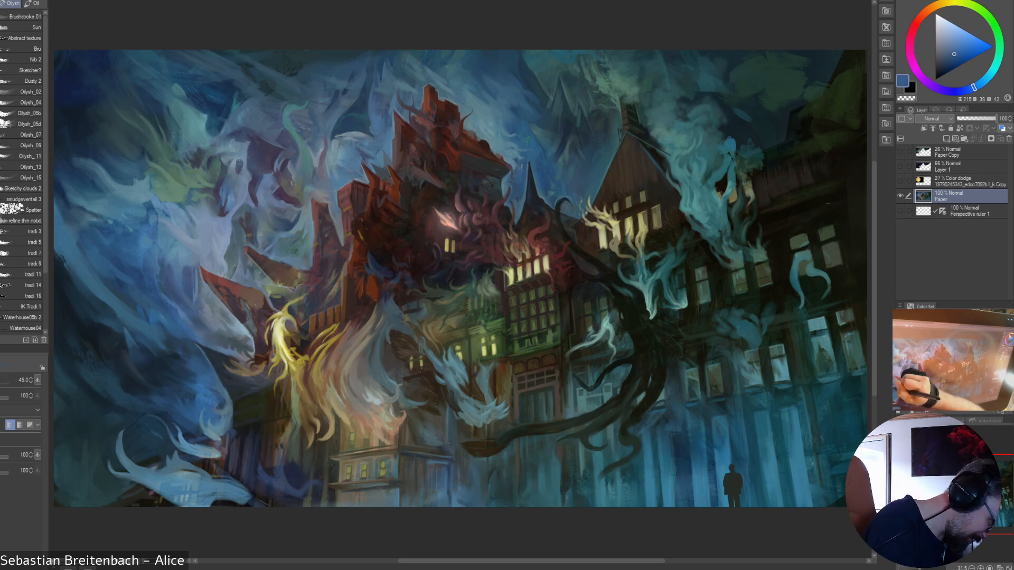
- Model the surface of the pale spirit's head with sampled light blue and grey-blue tones
left_click(199, 311, "alt")
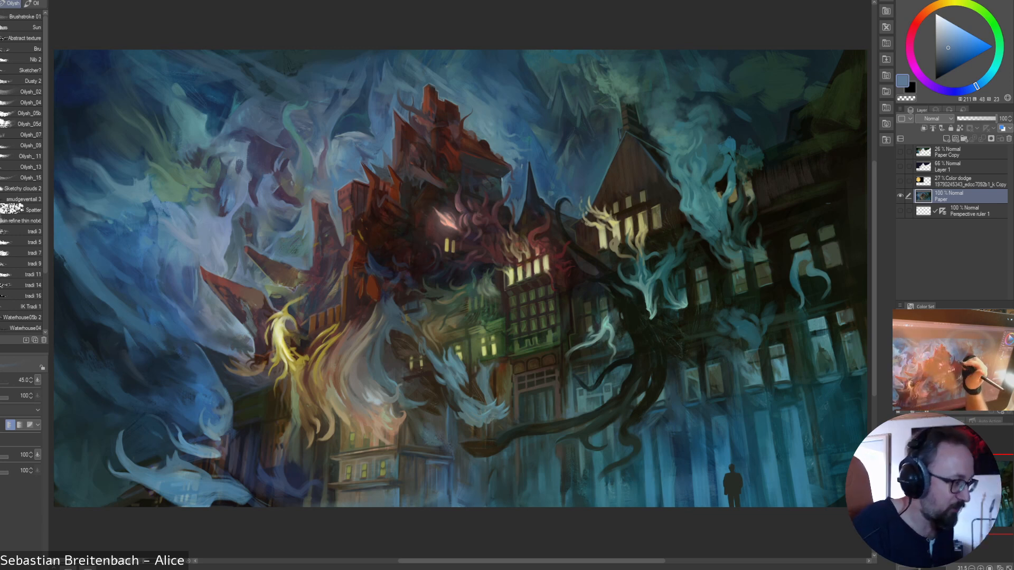
left_click(221, 323, "alt")
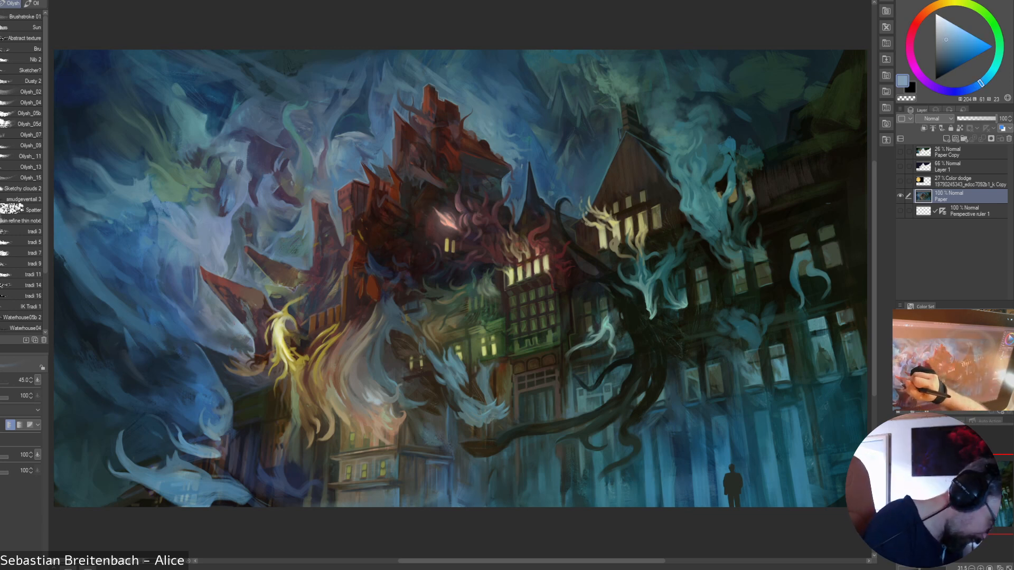
left_click(222, 317, "alt")
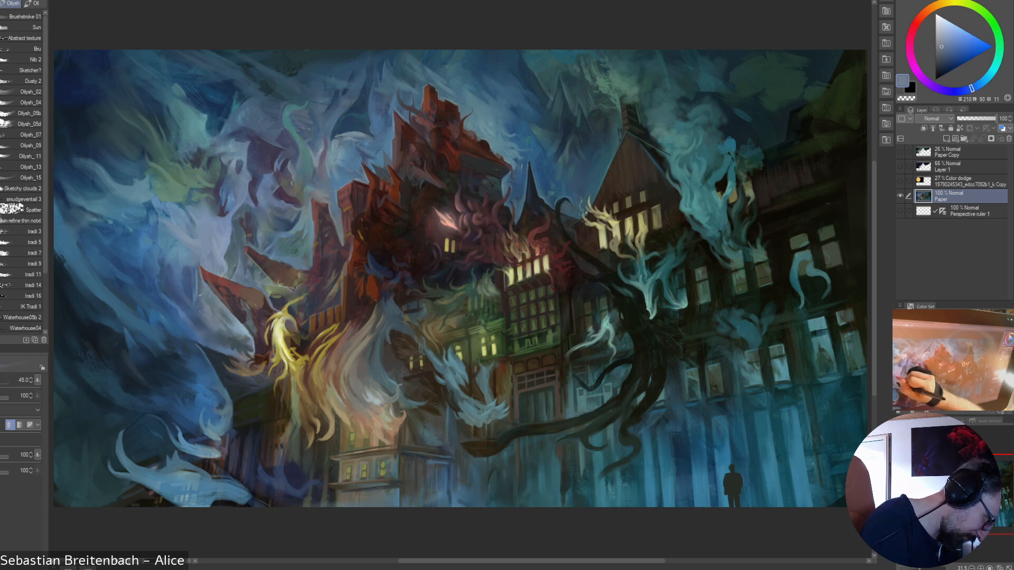
left_click(199, 315, "alt")
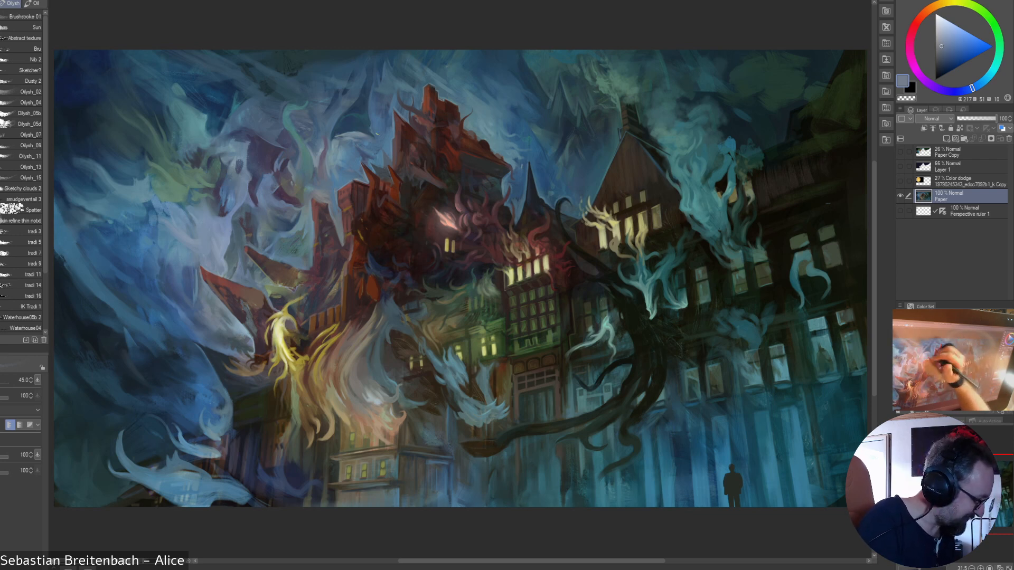
- Switch back to the chalk brush at size 25 and touch up the pale spirit with a sampled grey-blue
right_click(225, 190)
left_click(225, 244)
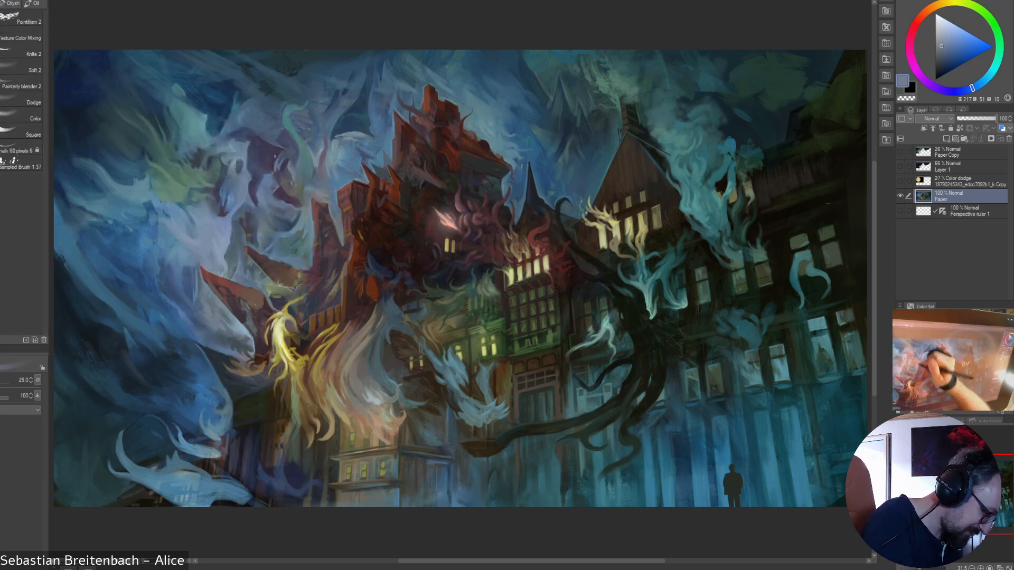
left_click(199, 317, "alt")
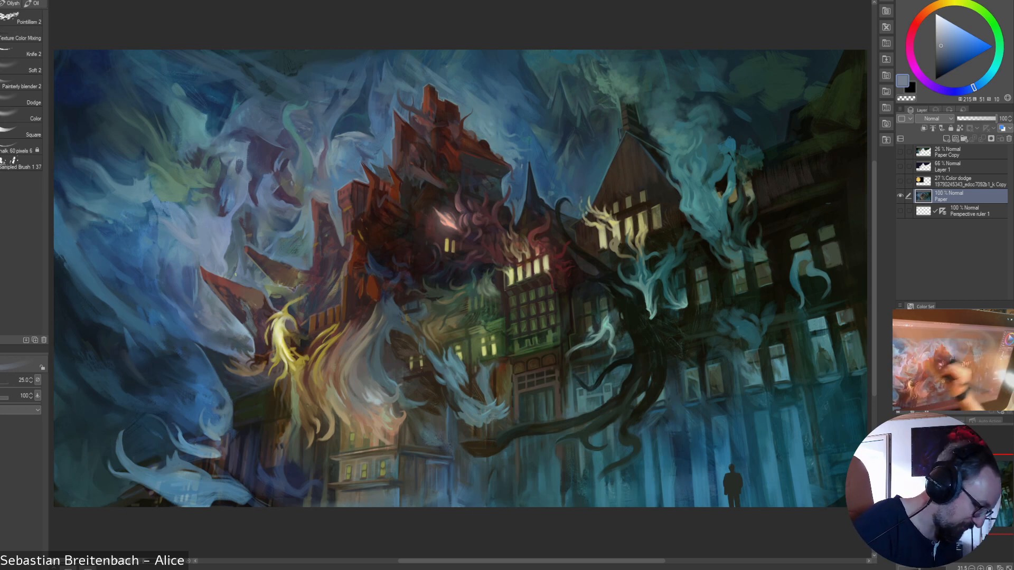
- Paint the pale cloud swirls around the purple-shadowed spirit face with sampled grey-blues, using the size 25 brush
left_click(225, 319, "alt")
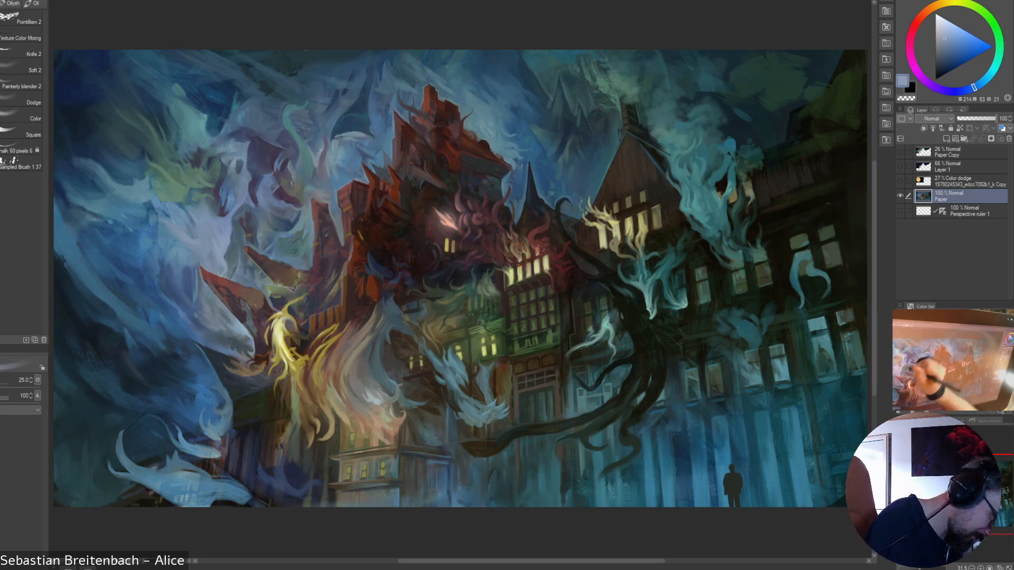
left_click(245, 202, "alt")
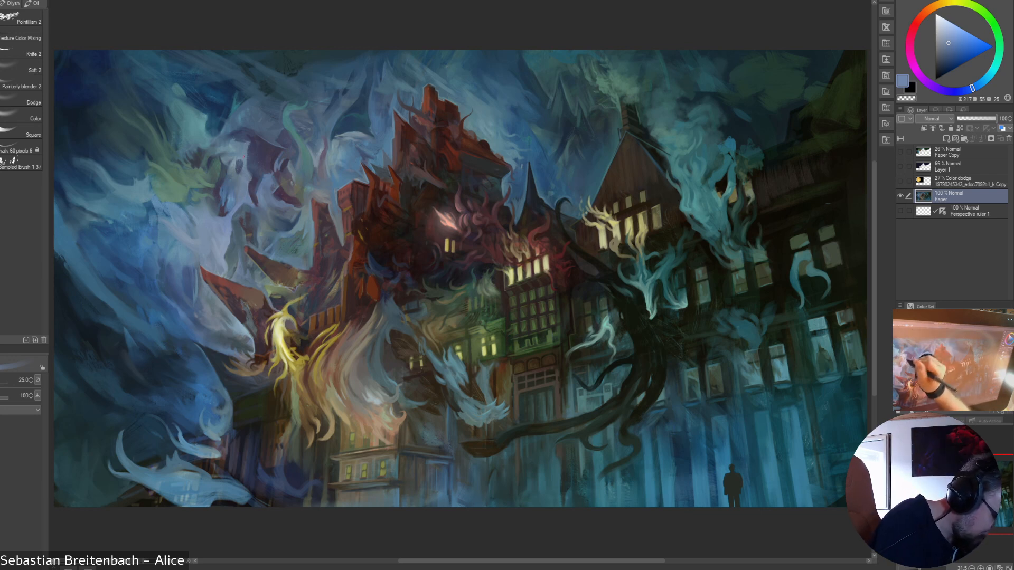
left_click(234, 189, "alt")
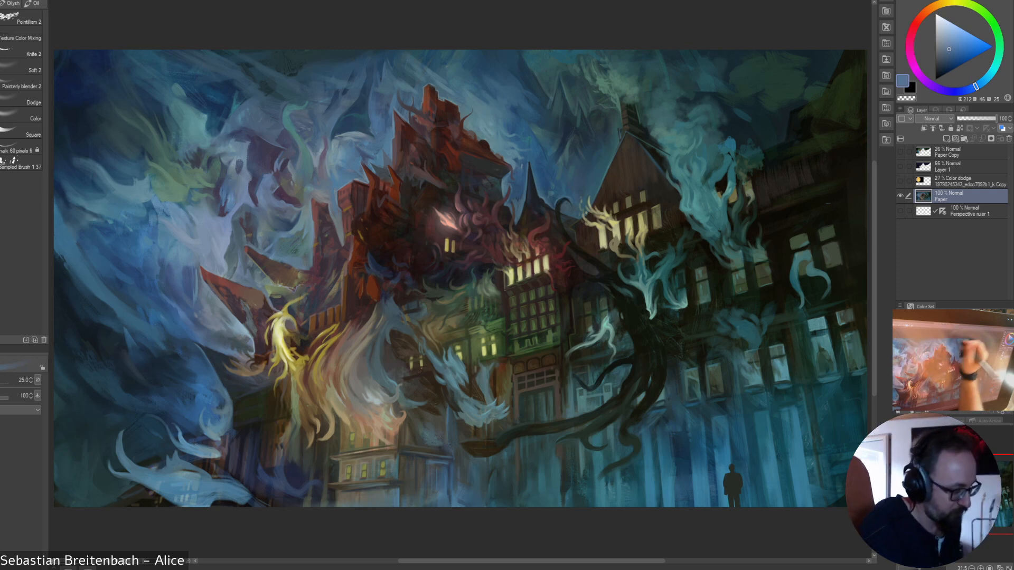
left_click(230, 210, "alt")
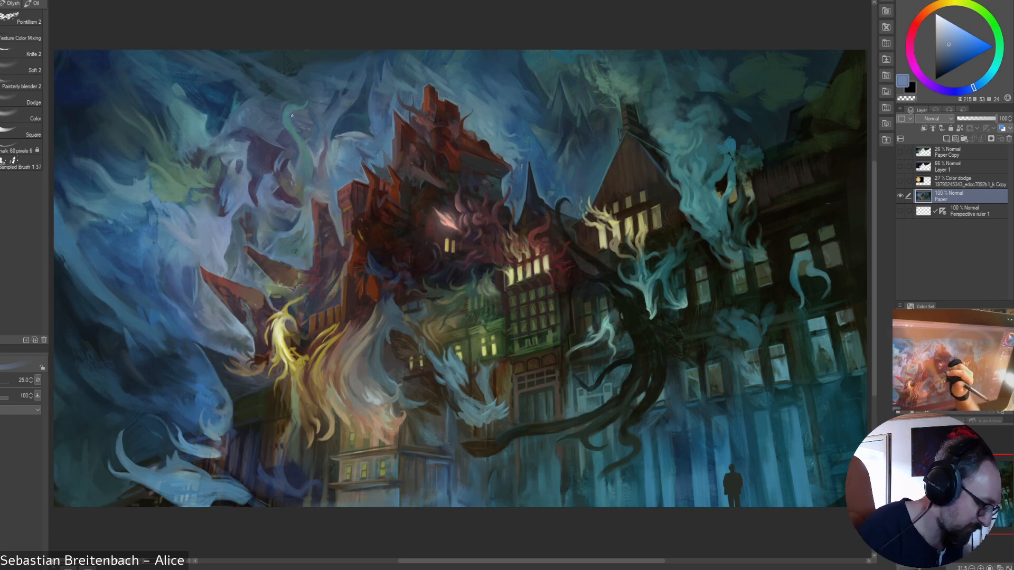
left_click(225, 252, "alt")
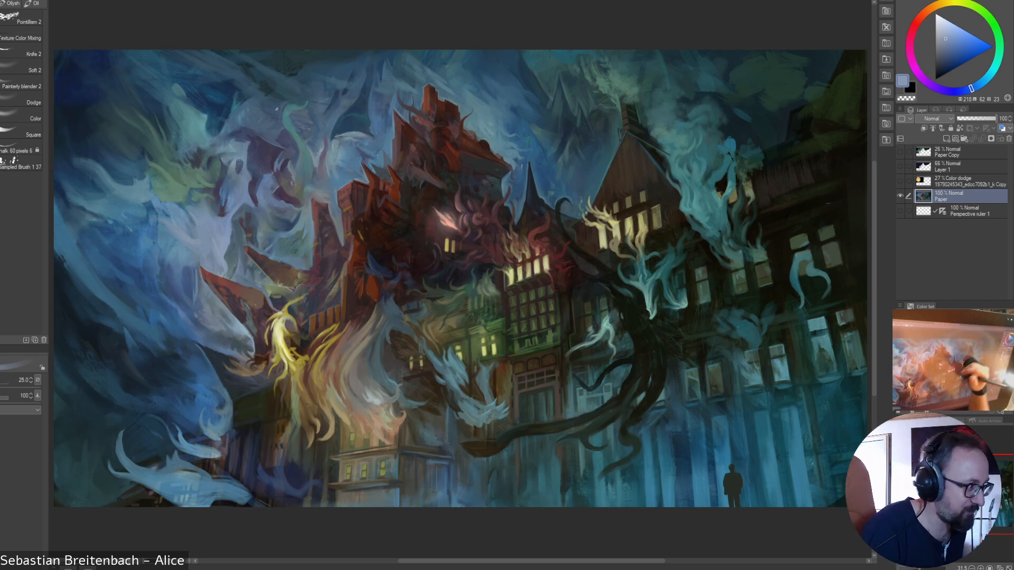
left_click(249, 222, "alt")
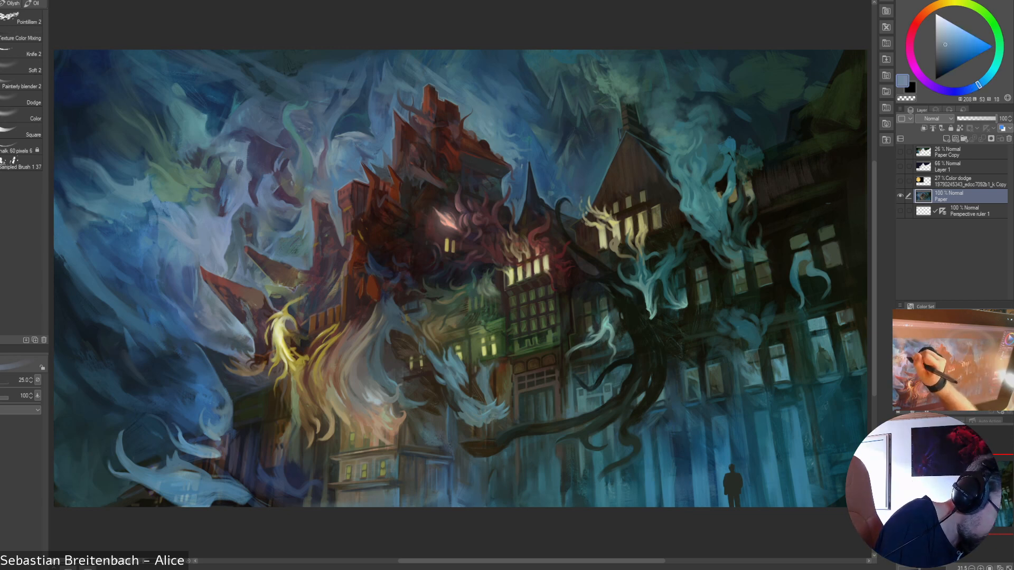
- Rework the upper edge of the purple-shadowed spirit face with sampled grey-blues, a dark blue and a dark violet
left_click(246, 153, "alt")
left_click(246, 151, "alt")
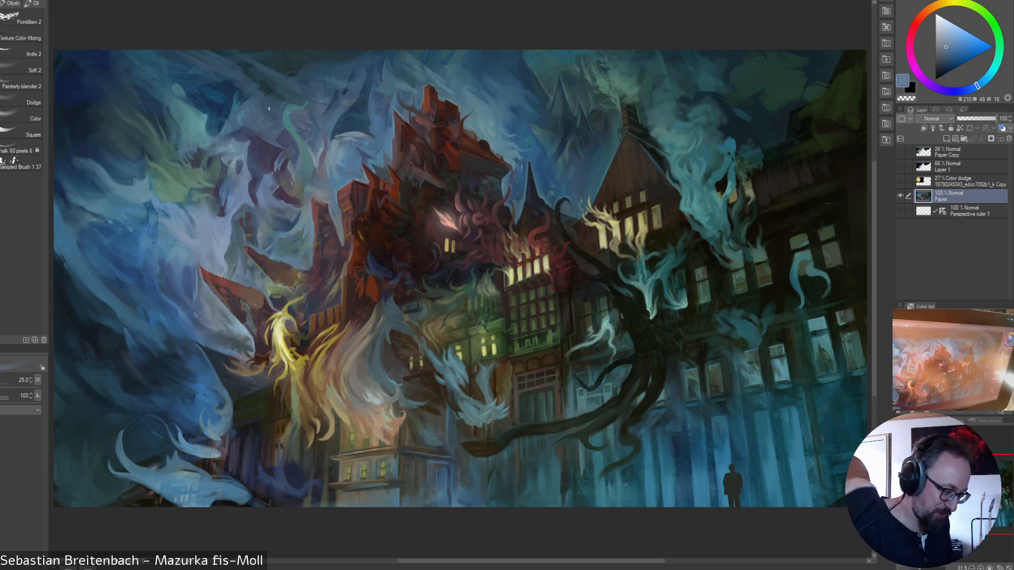
left_click(243, 139, "alt")
left_click(243, 140, "alt")
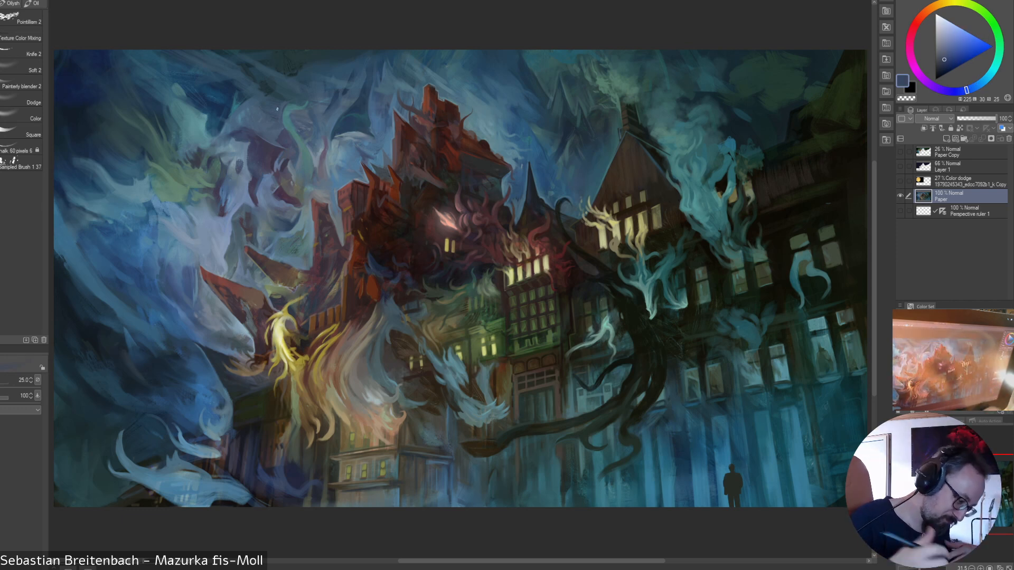
left_click(253, 133, "alt")
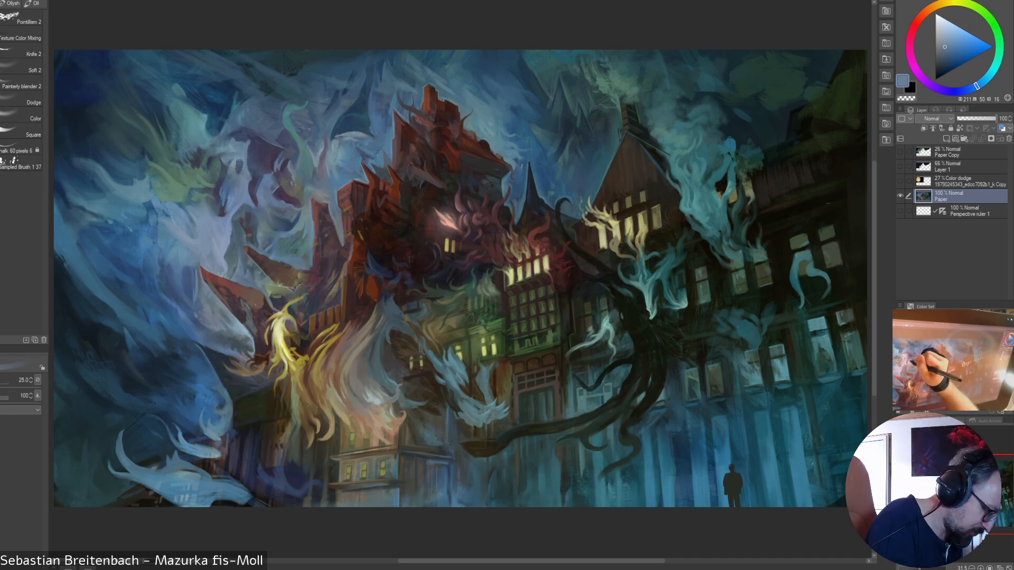
left_click(259, 153, "alt")
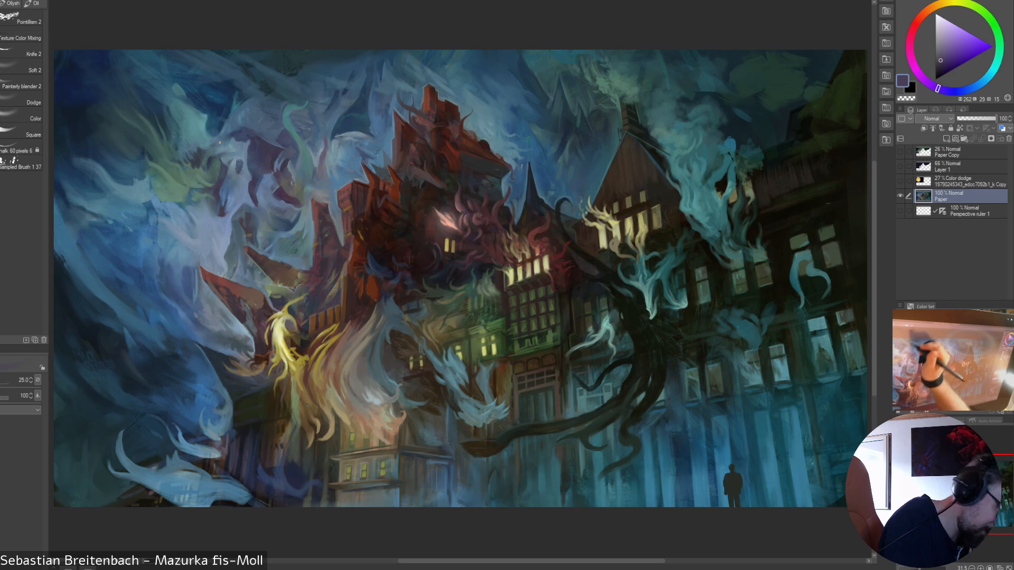
- Refine the brow and dark hollow of the spirit face with sampled grey-teal, dark indigo and light blue
left_click(186, 184, "alt")
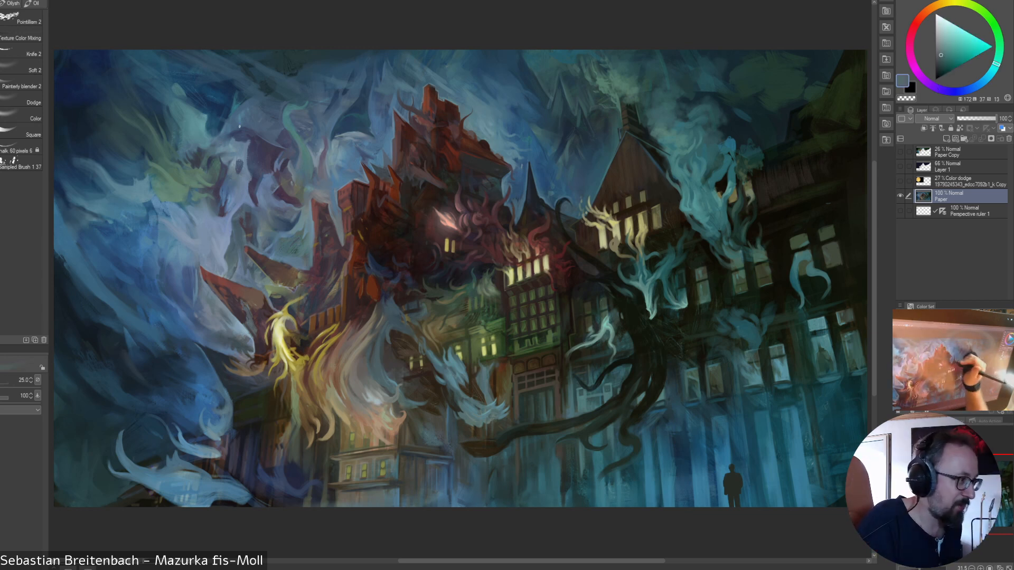
left_click(259, 136, "alt")
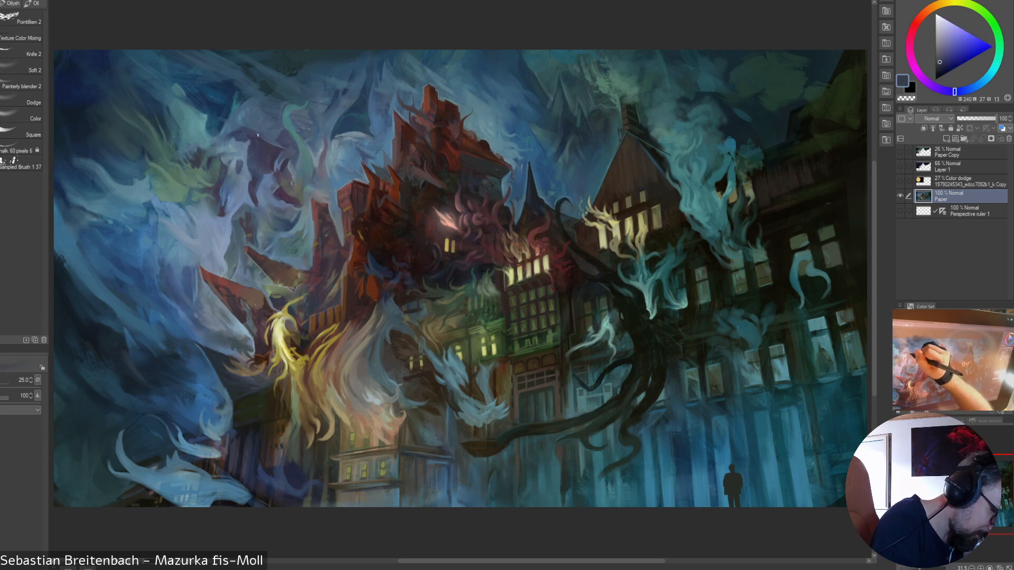
left_click(246, 110, "alt")
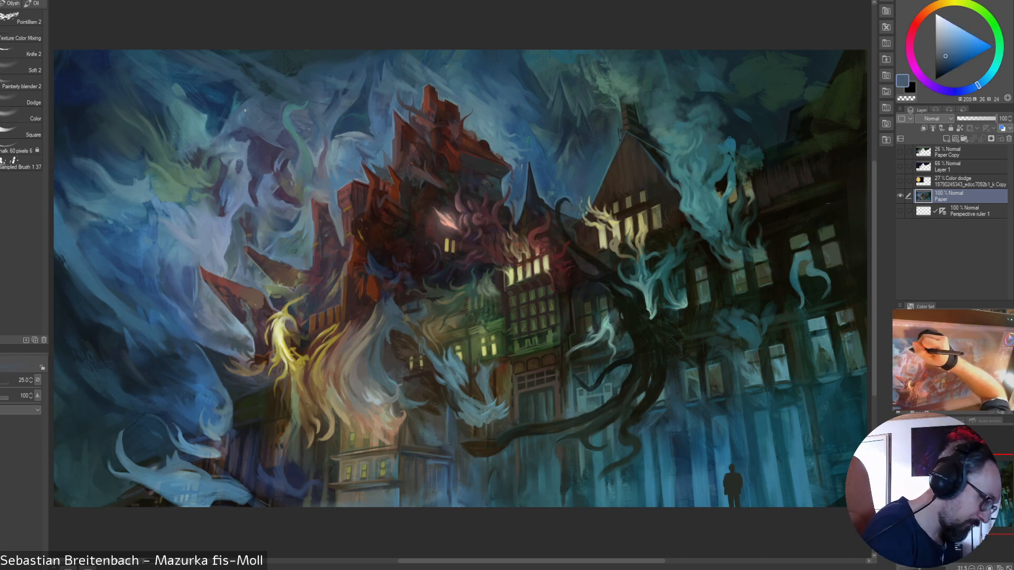
left_click(239, 153, "alt")
left_click(241, 161, "alt")
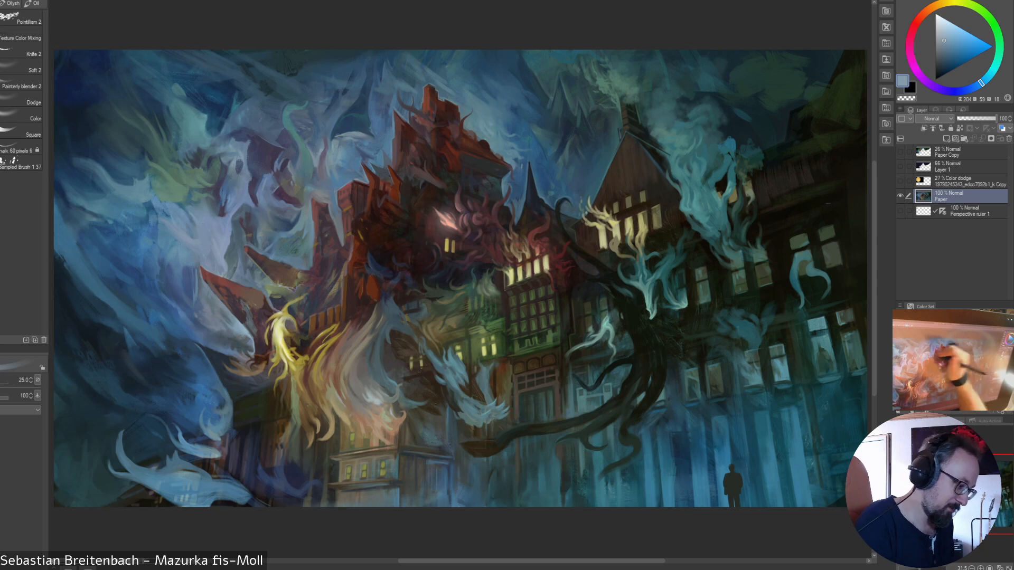
left_click(285, 150, "alt")
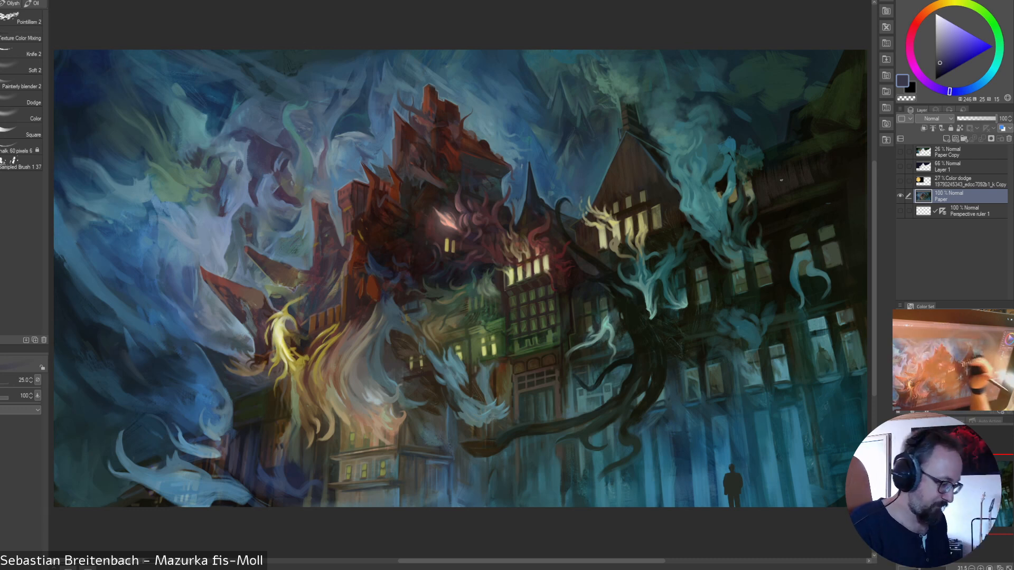
- Shape the pale wisps below the spirit face's purple hollow, above the curved brown roofs, with sampled grey-blues
left_click(264, 198, "alt")
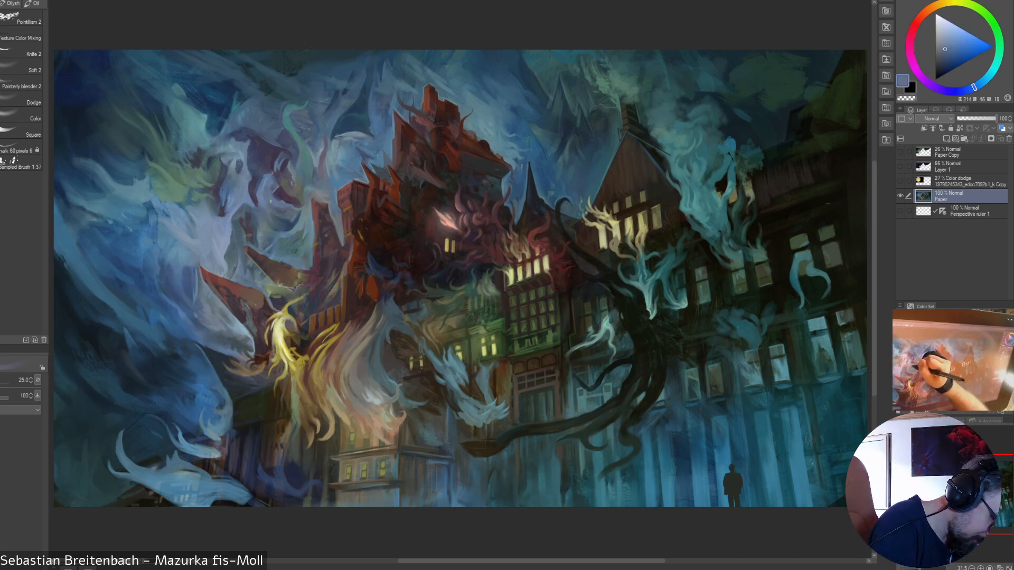
left_click(264, 211, "alt")
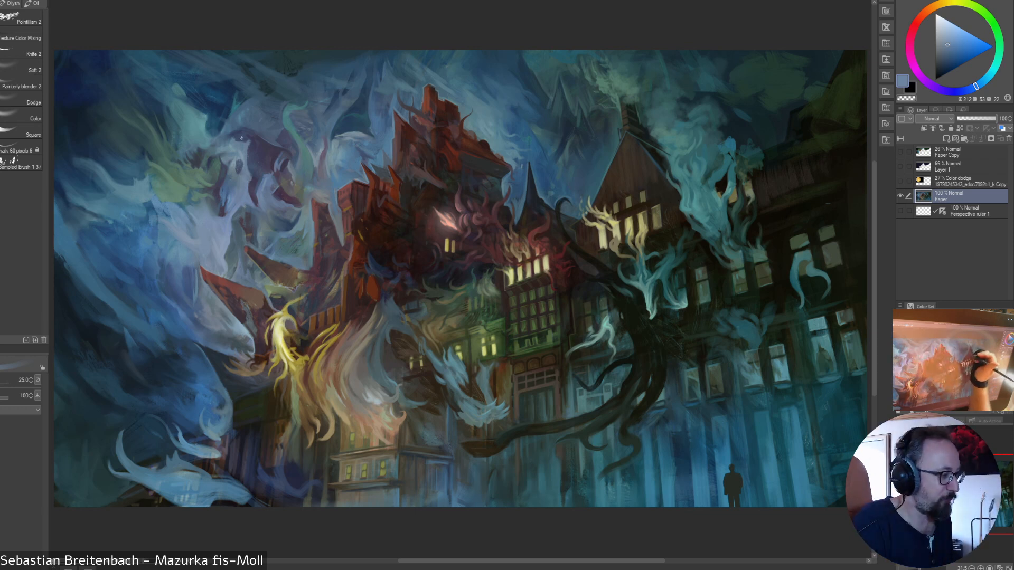
left_click(245, 206, "alt")
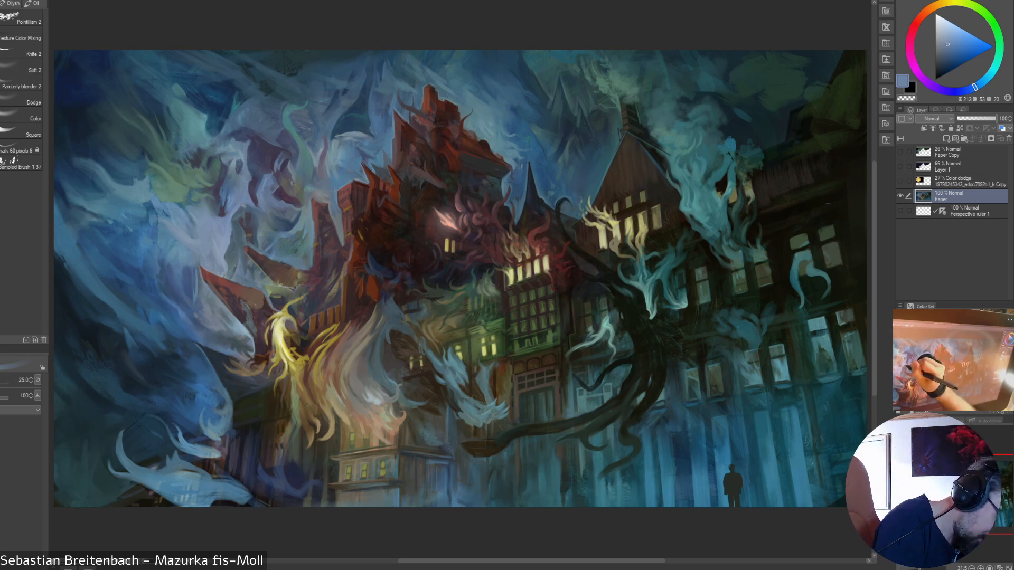
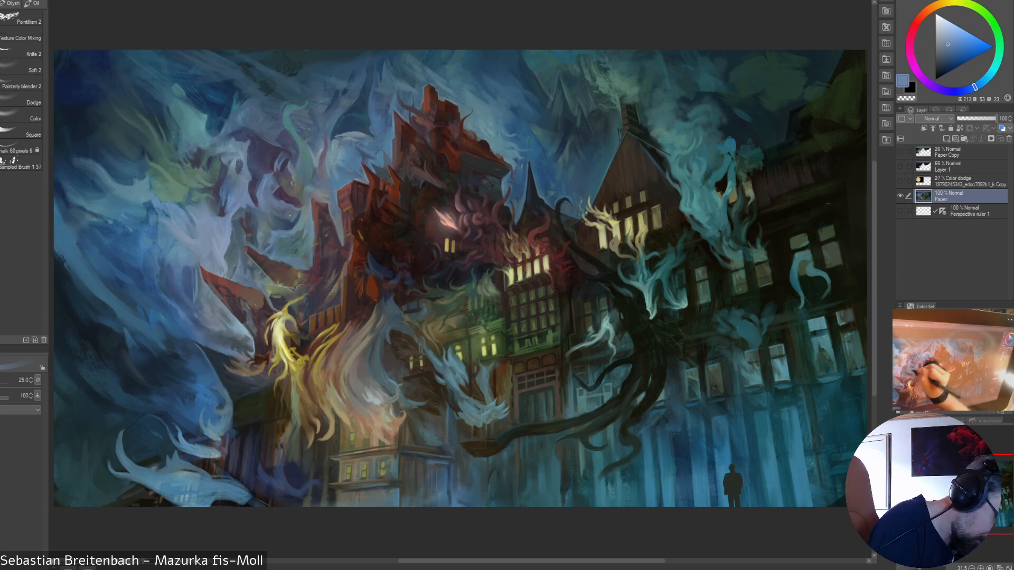
left_click(269, 237, "alt")
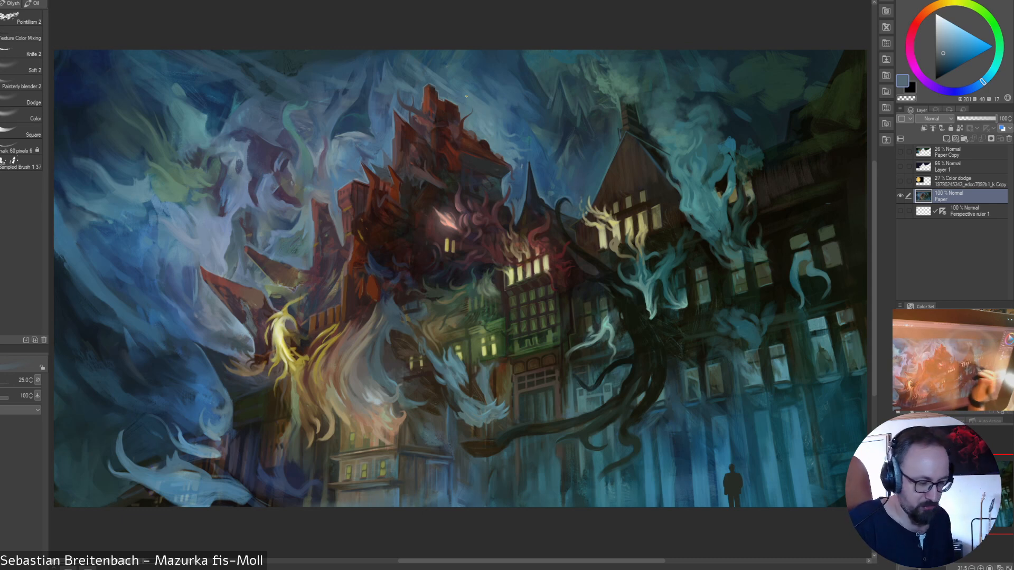
left_click(278, 233, "alt")
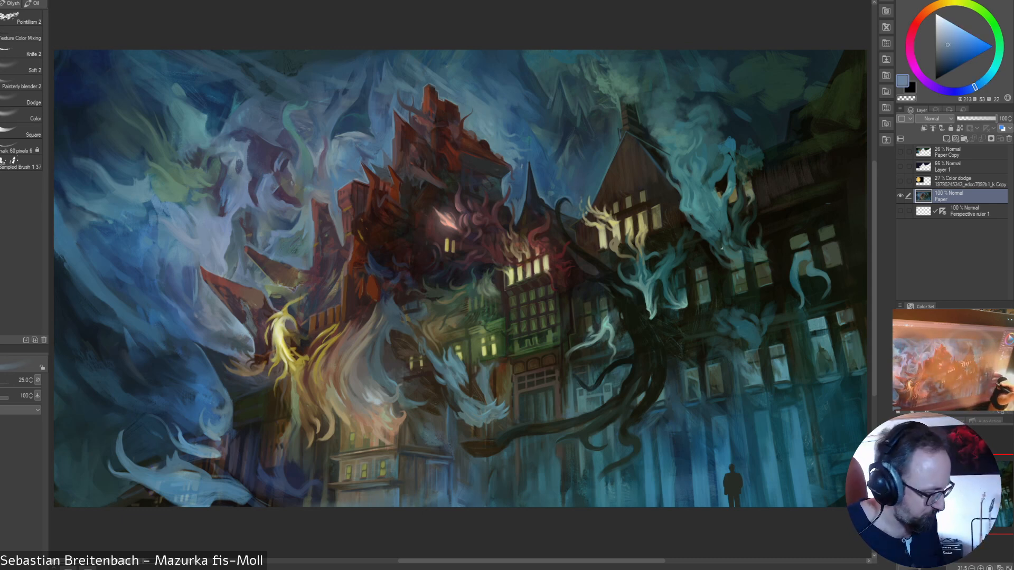
- Touch up the clouds around the green wisp with a sampled muted violet and a pale grey-blue
left_click(324, 154, "alt")
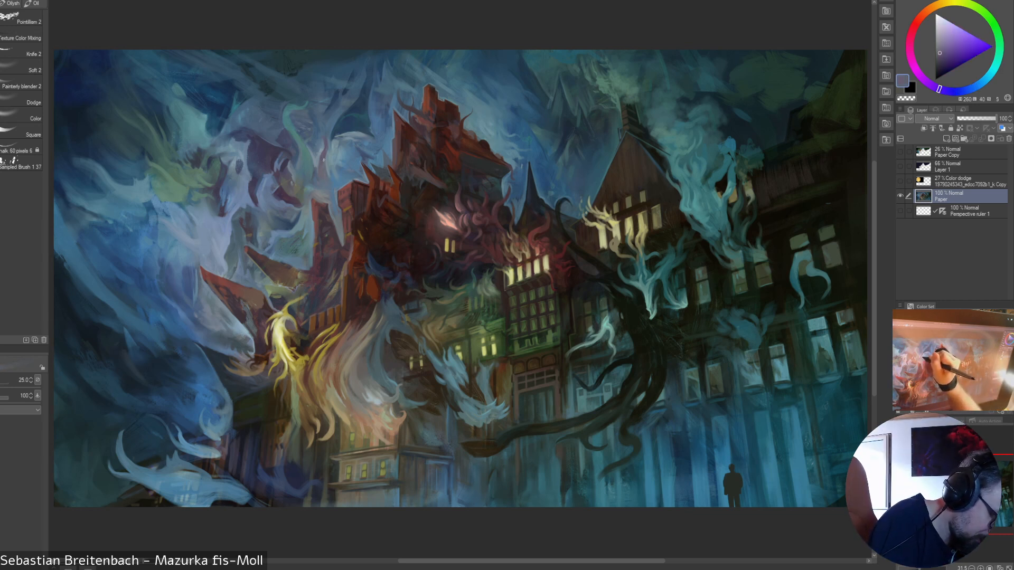
left_click(350, 88, "alt")
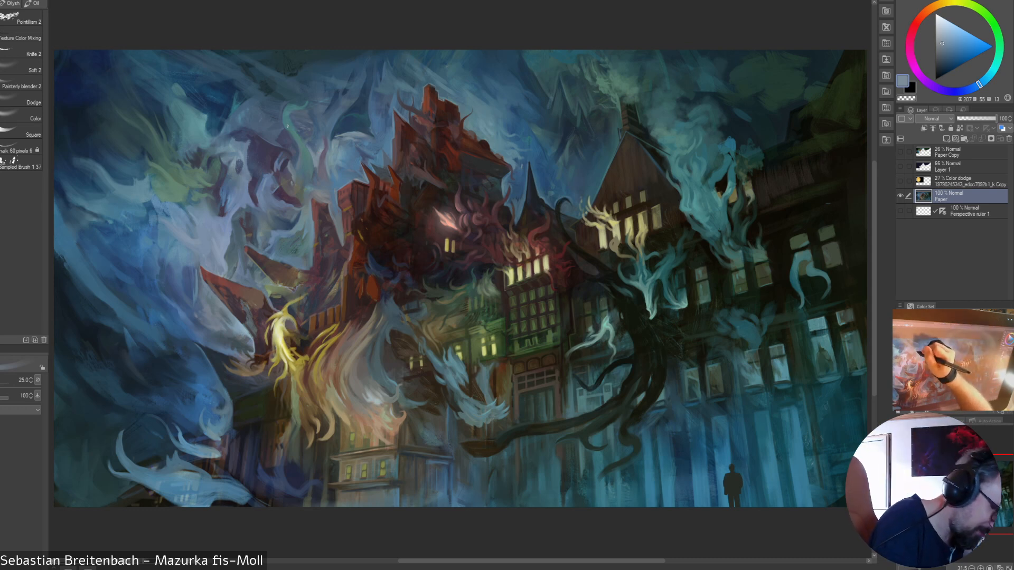
left_click_drag(292, 135, 297, 148)
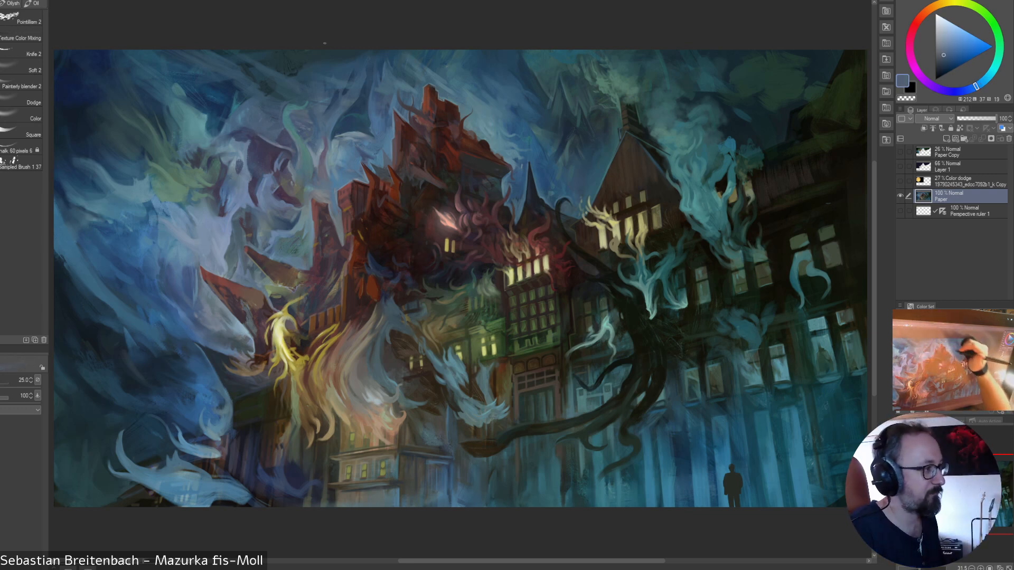
- Blend the clouds above the spirit face with sampled dark blue, mid blue and teal
left_click(246, 127, "alt")
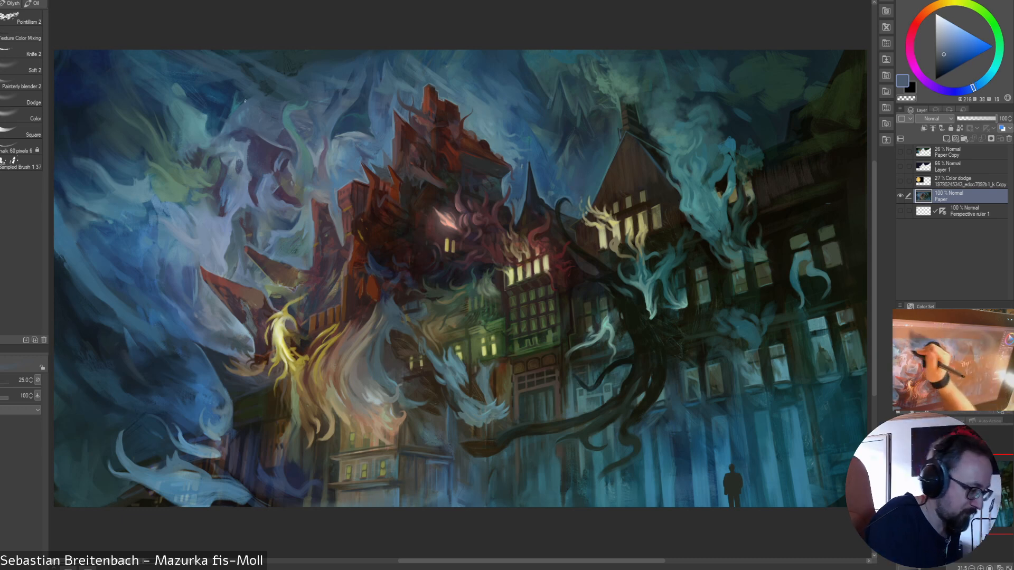
left_click(238, 122, "alt")
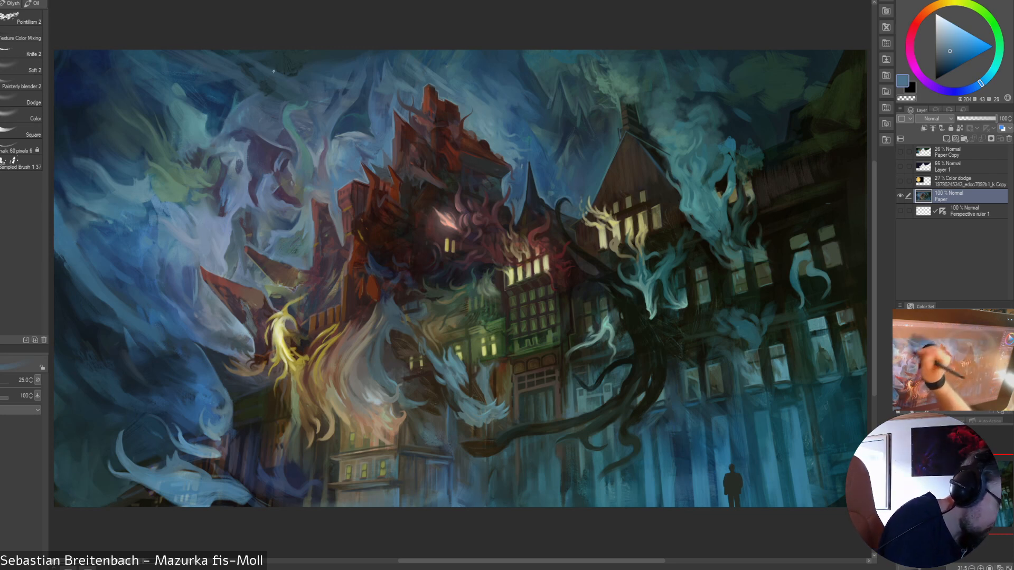
left_click(220, 132, "alt")
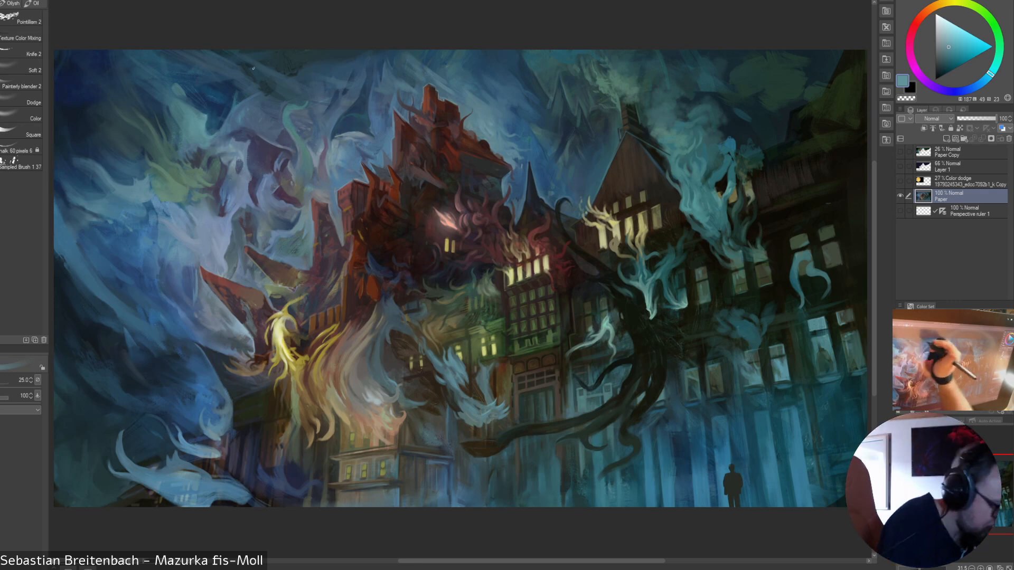
- Refine the edges of the dark blue cloud gap above the green wisp with sampled teal-blue and deep blues, reducing the brush to size 10
scroll(458, 267, "up", 3)
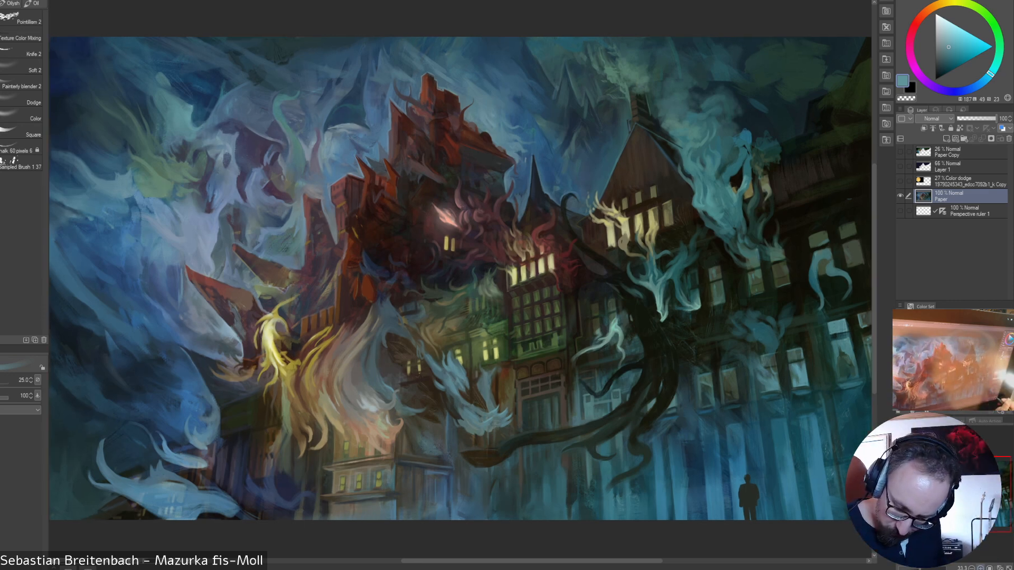
left_click_drag(370, 211, 487, 374)
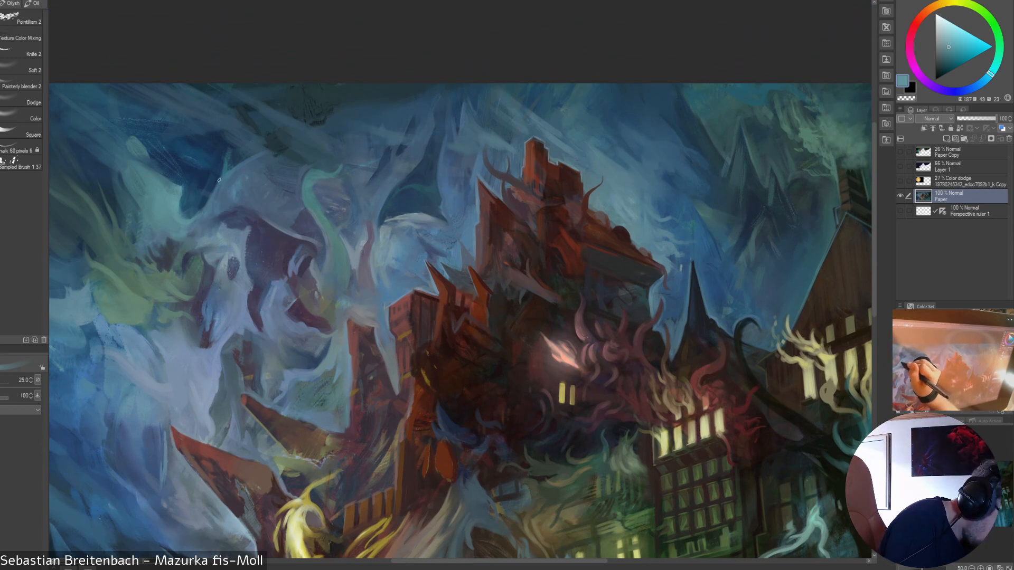
left_click_drag(218, 181, 222, 178)
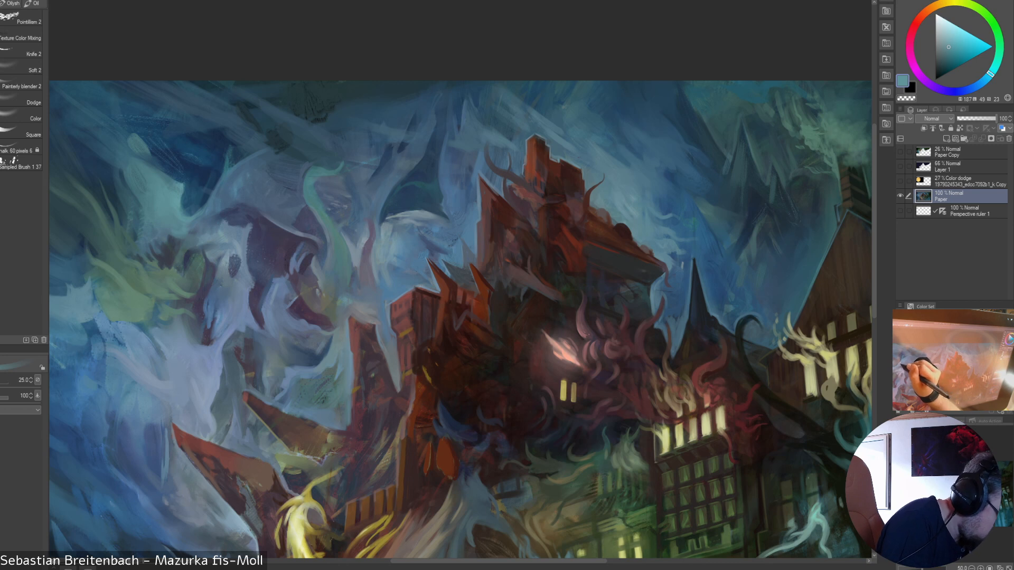
left_click(222, 190, "alt")
left_click_drag(222, 190, 227, 179)
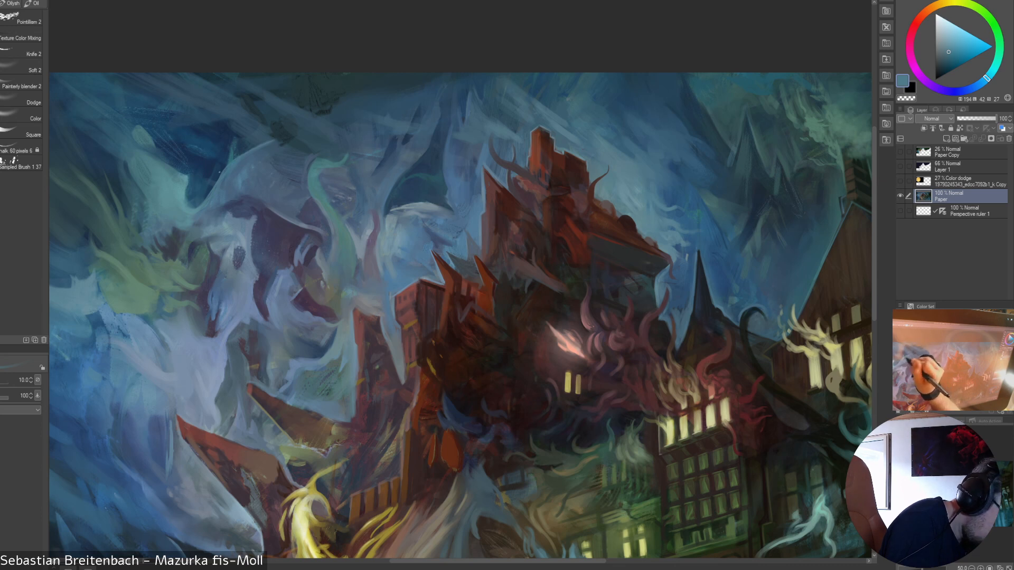
left_click(233, 155, "alt")
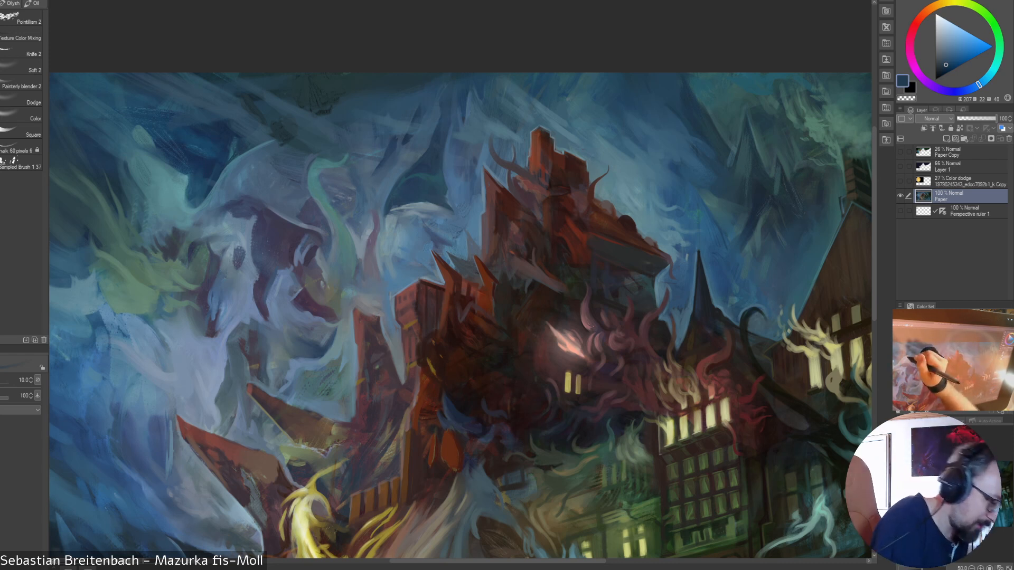
left_click(234, 145, "alt")
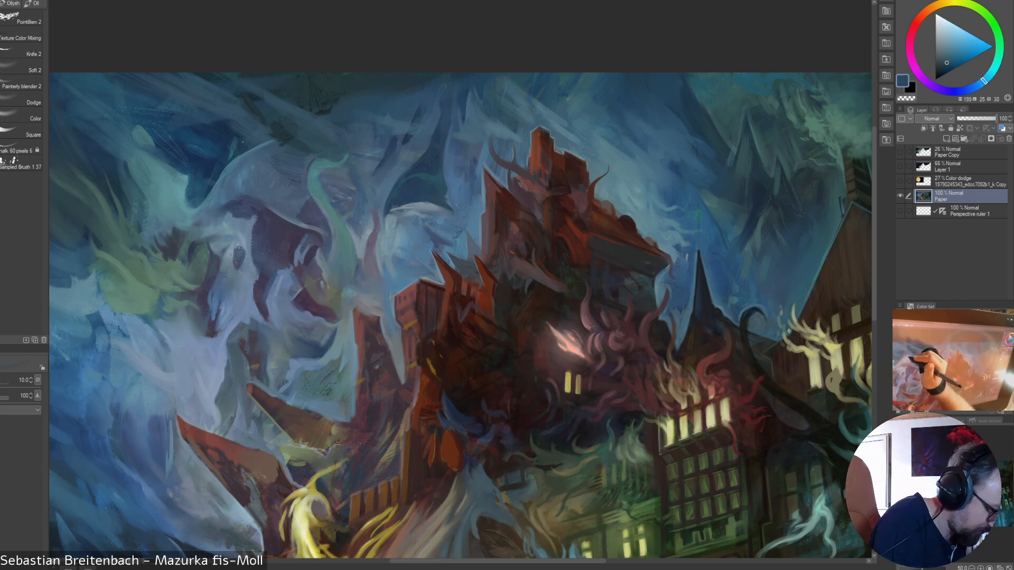
left_click(214, 184, "alt")
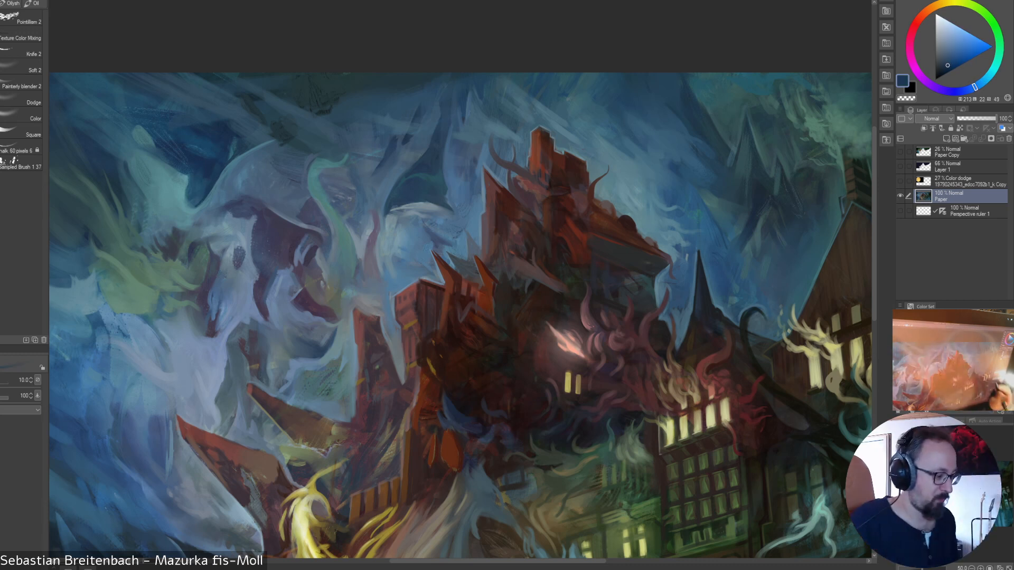
left_click(989, 568)
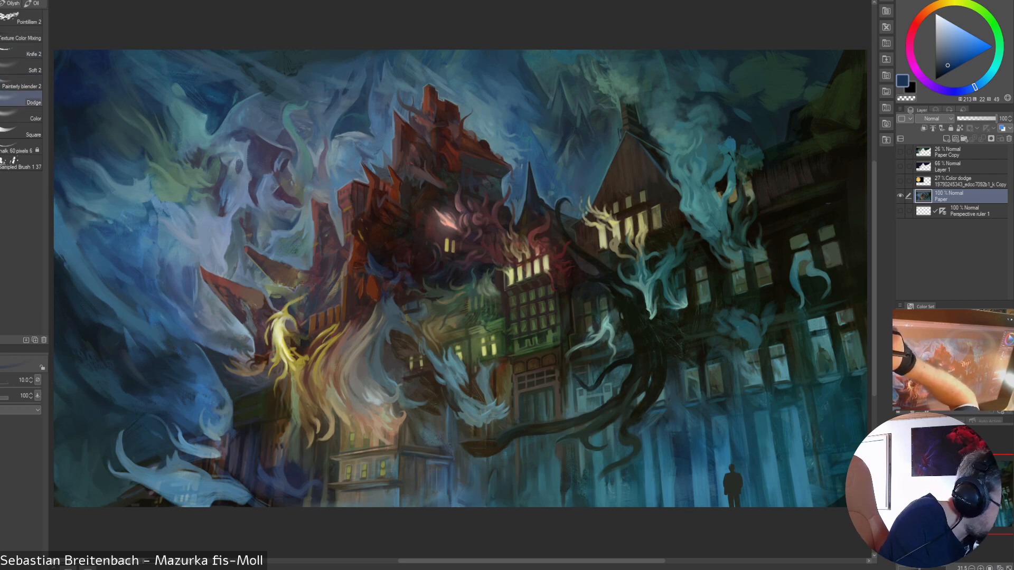
- Blend the clouds above the spirit face and green wisp using Painterly blender 2, trying size 150 and reducing the brush to 45
left_click(21, 87)
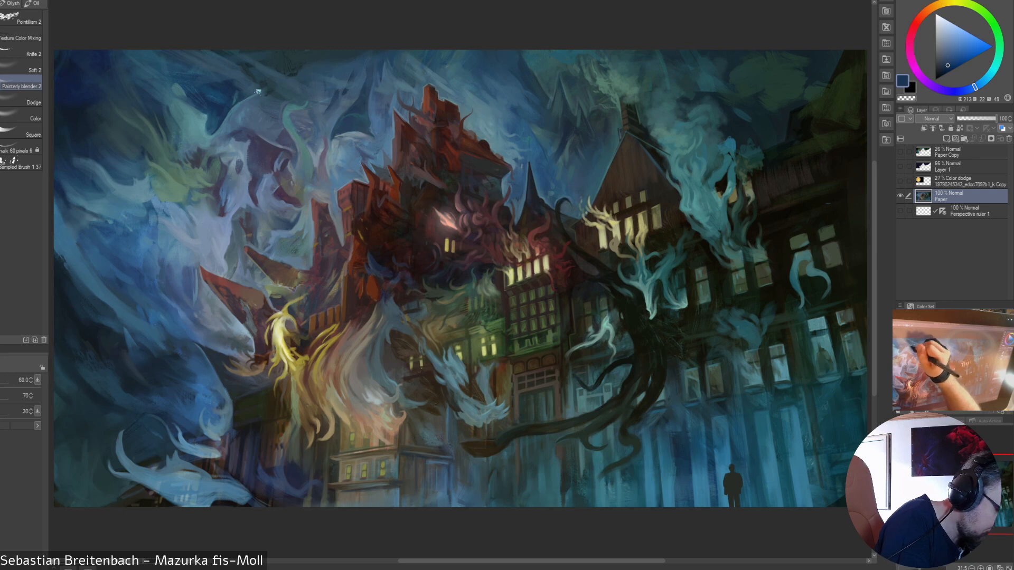
key("bracketright")
key("bracketright")
key("bracketright")
key("bracketright")
key("bracketright")
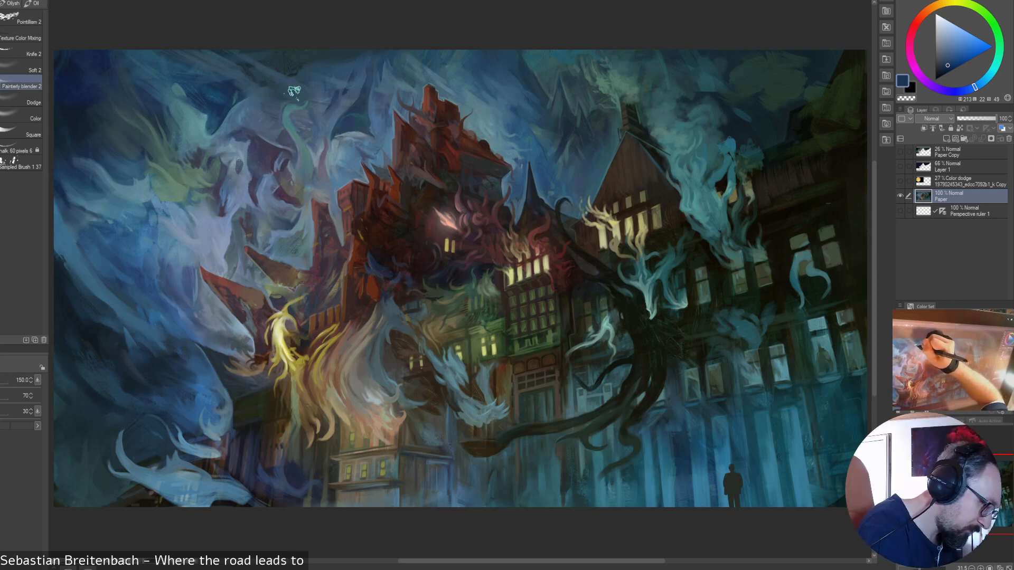
key("bracketleft")
key("bracketleft")
key("bracketleft")
key("bracketleft")
key("bracketright")
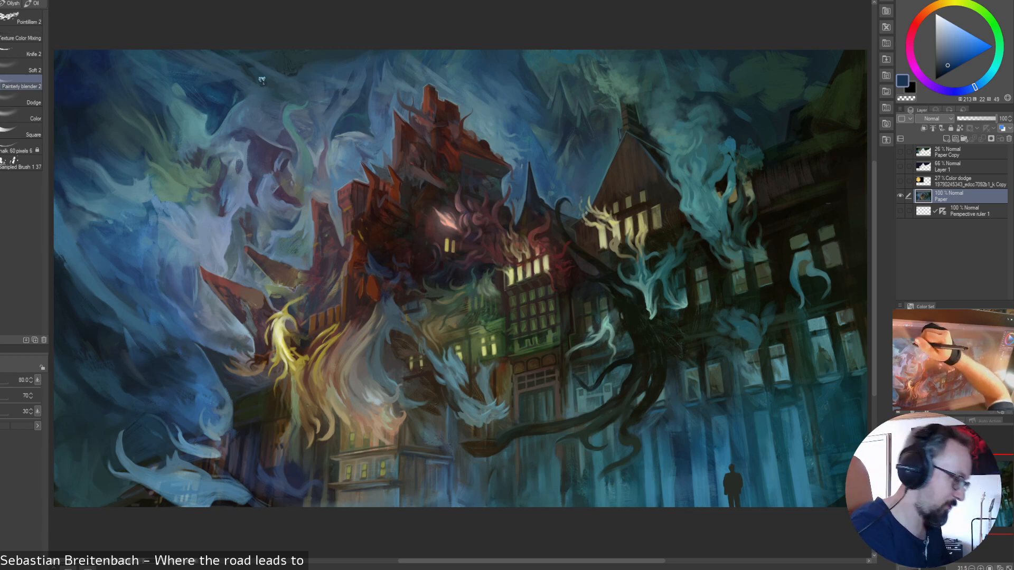
key("bracketleft")
key("bracketleft")
key("bracketleft")
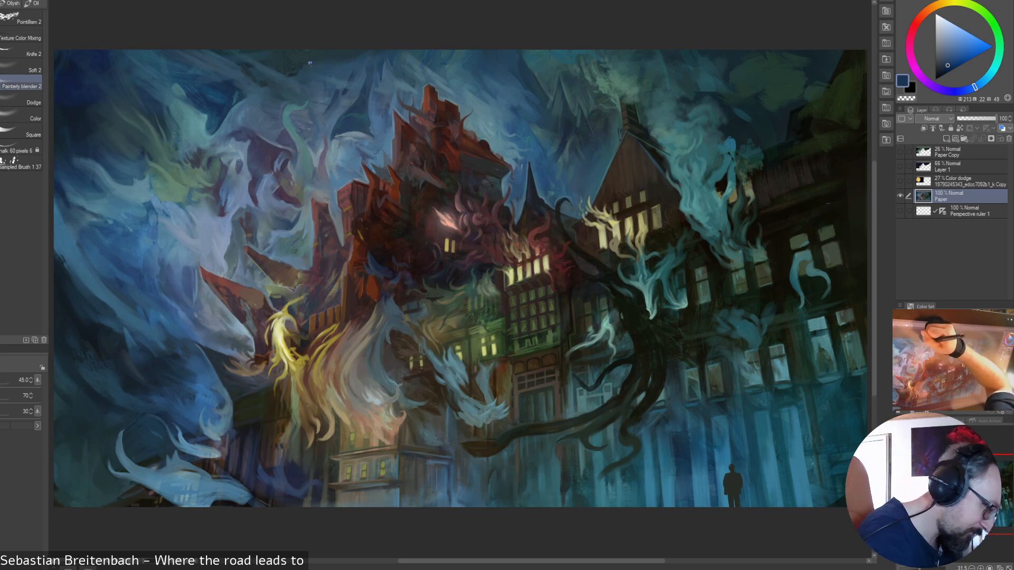
- Blend the clouds near the painting's upper-left corner with Painterly blender 2, enlarging the brush up to size 175 and ending at 100
key("bracketright")
key("bracketright")
key("bracketright")
key("bracketright")
key("bracketright")
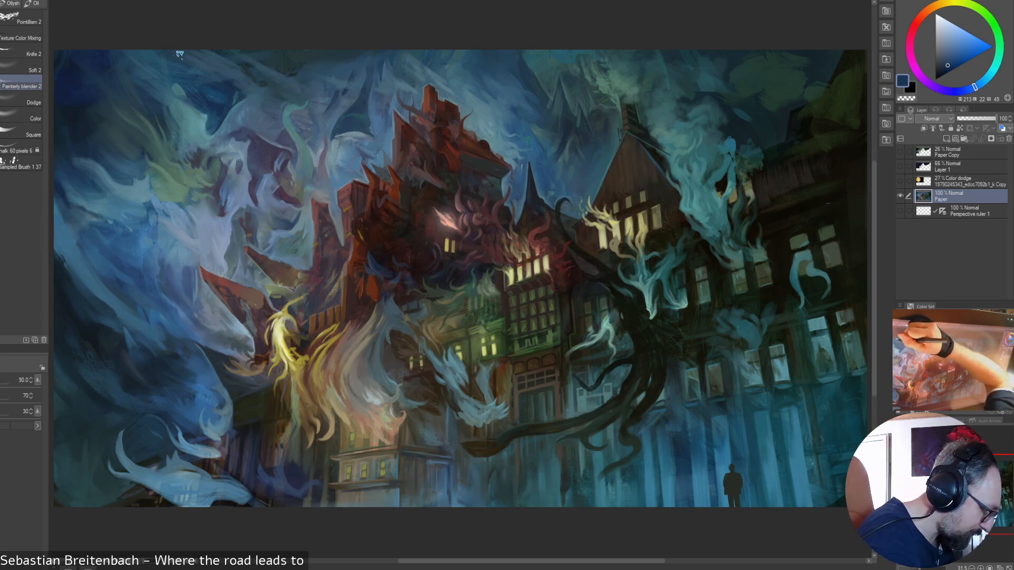
key("bracketright")
key("bracketright")
key("bracketright")
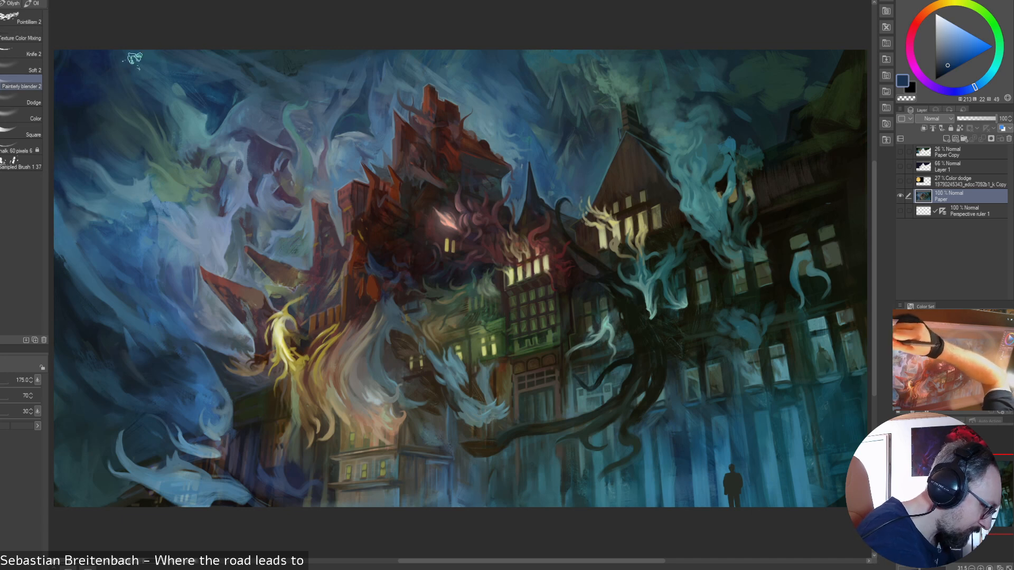
key("bracketleft")
key("bracketleft")
key("bracketleft")
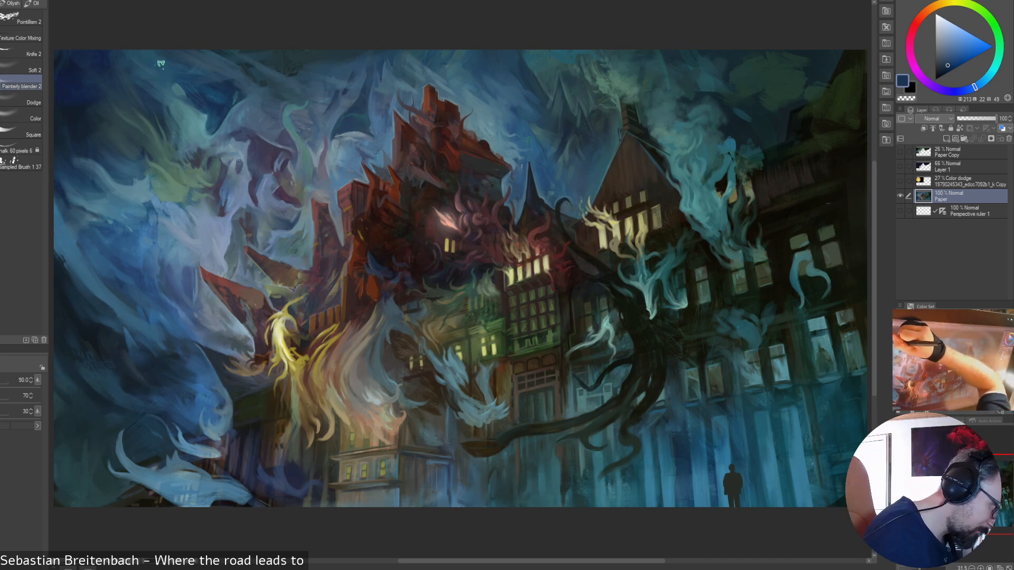
key("bracketright")
key("bracketleft")
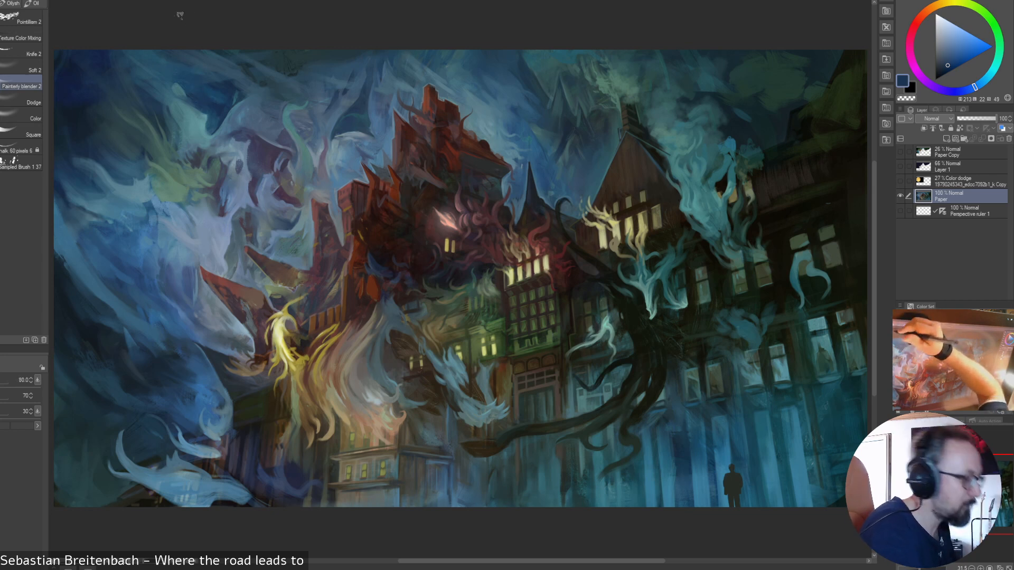
key("bracketright")
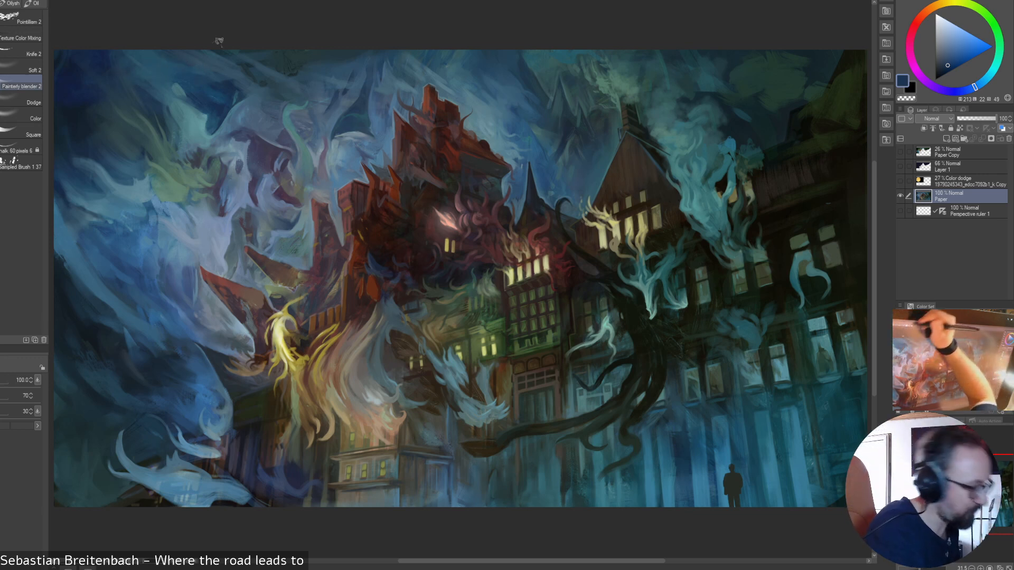
- Try a size 70 pen stroke in a sampled muted blue across the upper-left clouds, and undo it
key("p")
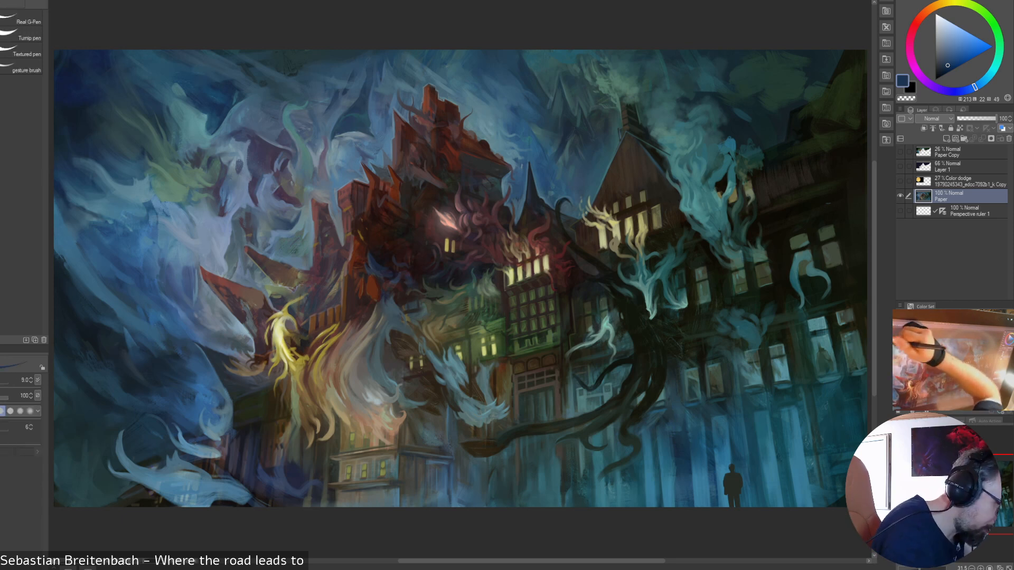
left_click(166, 77, "alt")
key("bracketright")
key("bracketright")
key("bracketright")
key("bracketright")
key("bracketright")
key("bracketright")
key("bracketright")
key("bracketright")
key("bracketright")
key("bracketright")
left_click_drag(89, 57, 147, 92)
key("ctrl+z")
key("ctrl+z")
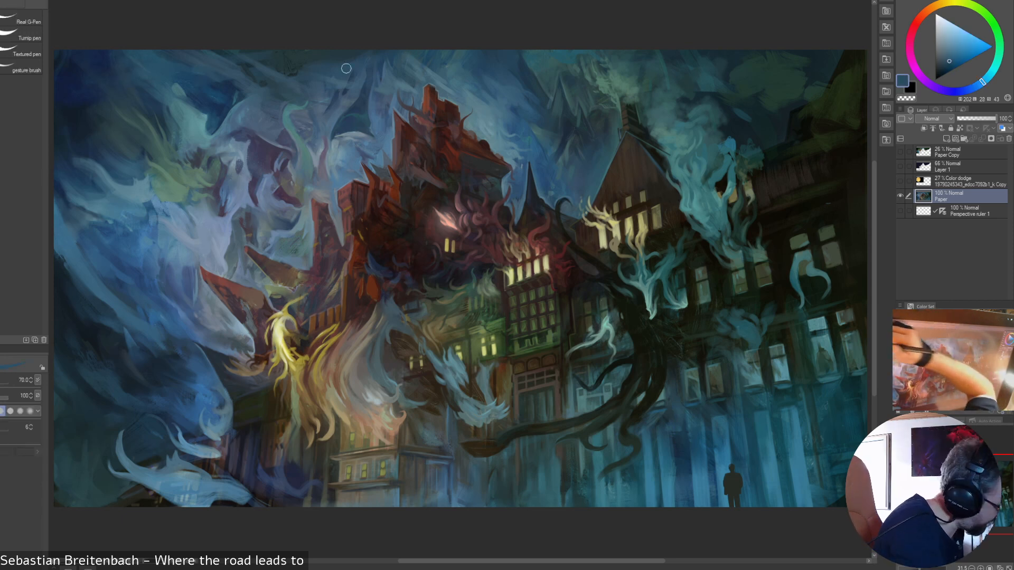
- Paint the upper-left corner clouds in the sampled muted blue with an Oilysh brush at size 125
right_click(345, 67)
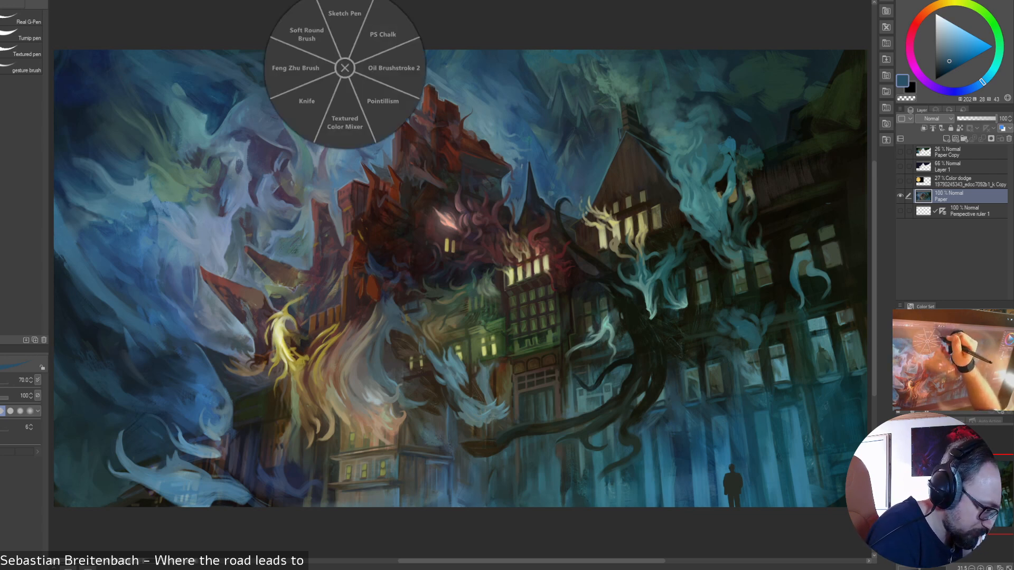
left_click(391, 48)
left_click(10, 4)
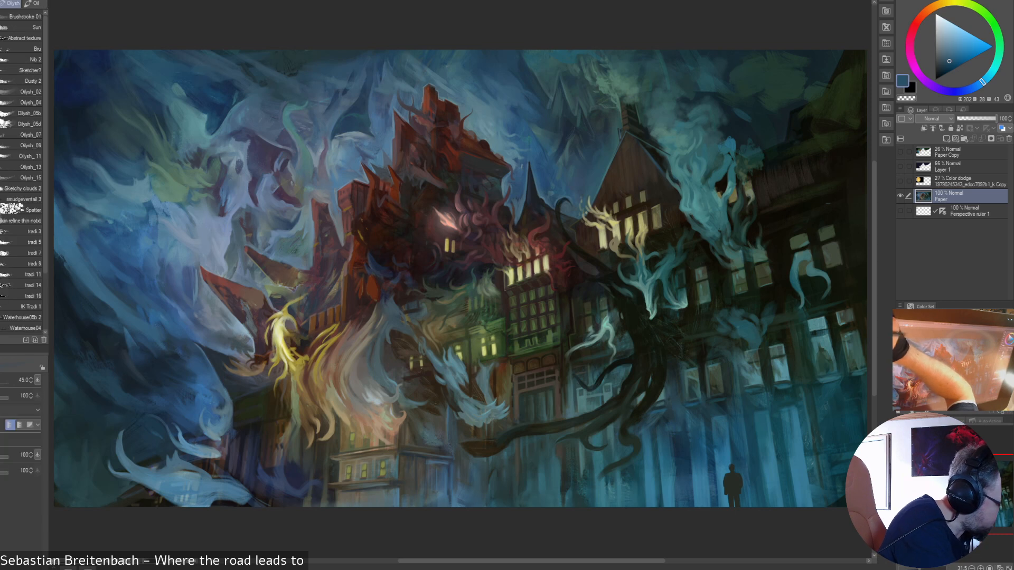
key("bracketright")
key("bracketright")
key("bracketright")
key("bracketright")
key("bracketright")
key("bracketright")
left_click_drag(98, 83, 68, 57)
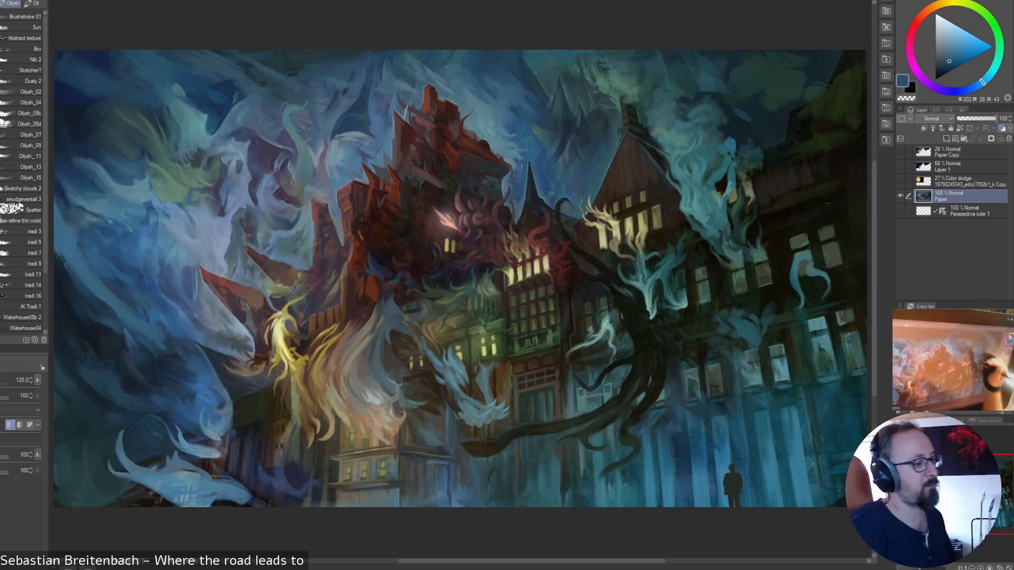
- Show the perspective ruler to check the grid over the painting, reduce the brush to size 50, and hide the ruler
left_click(901, 211)
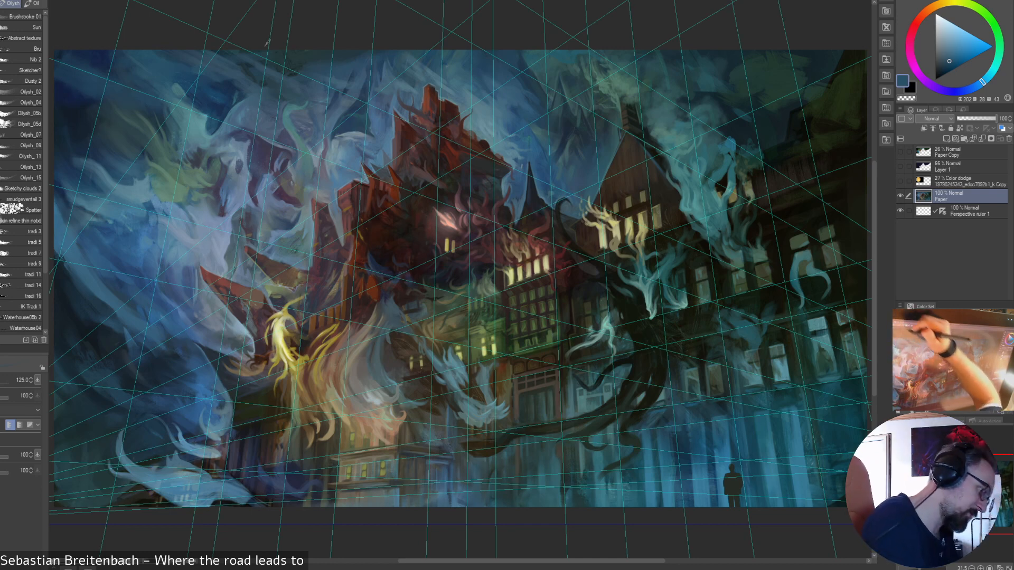
key("bracketleft")
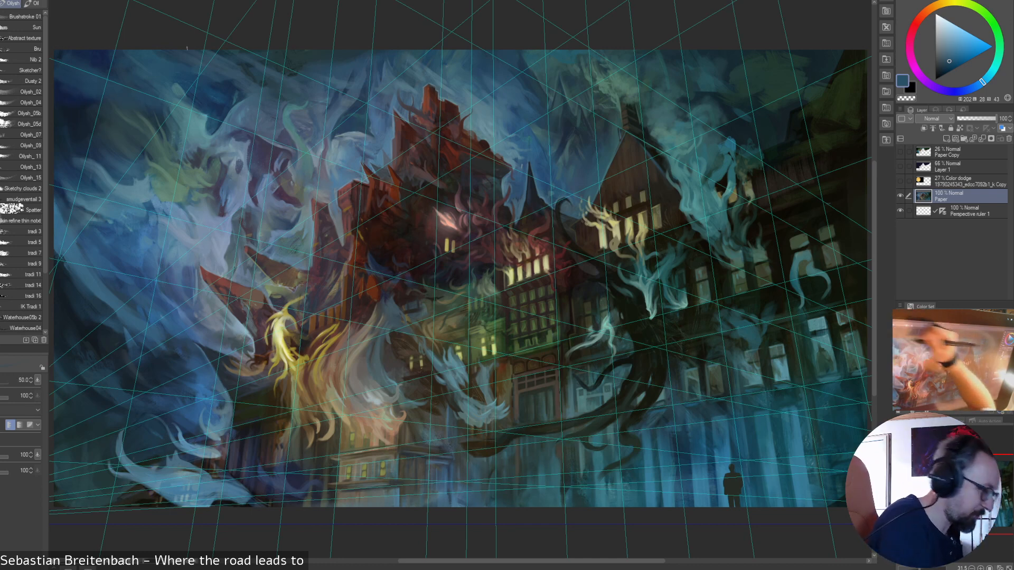
left_click(901, 211)
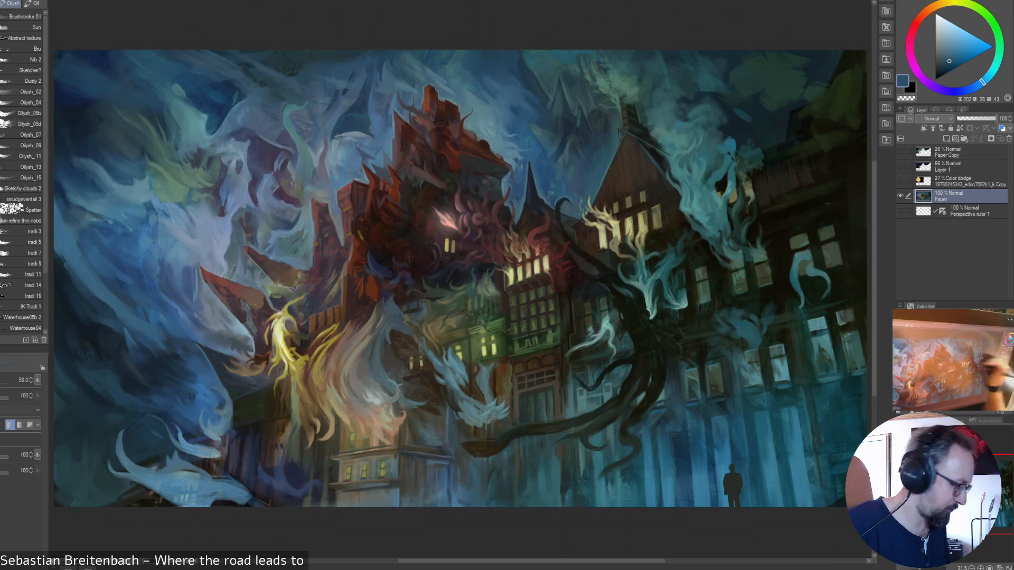
- Touch up the clouds from the upper-left corner to the green wisp with sampled dark blues and a muted teal
left_click(57, 54, "alt")
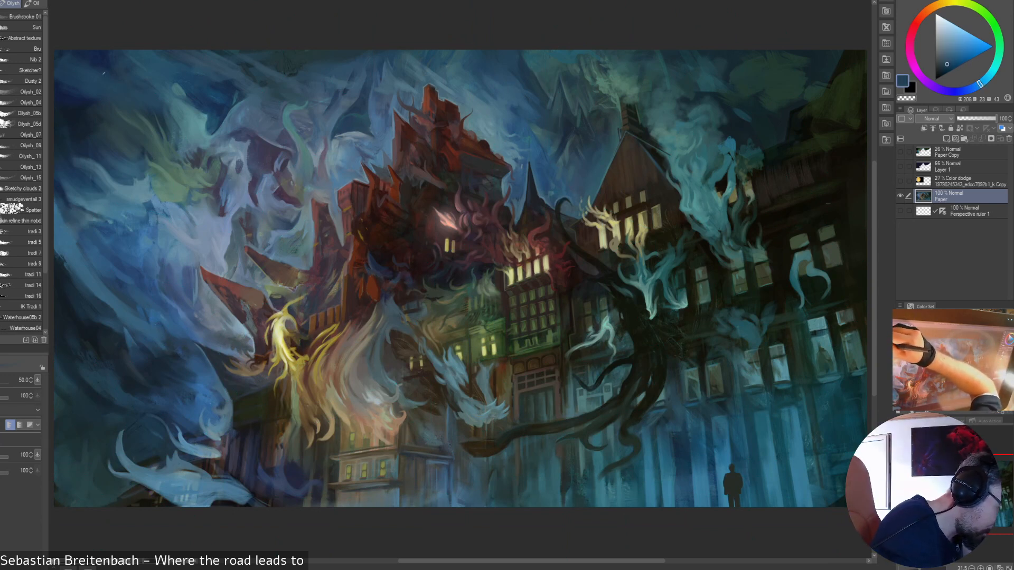
left_click(128, 85, "alt")
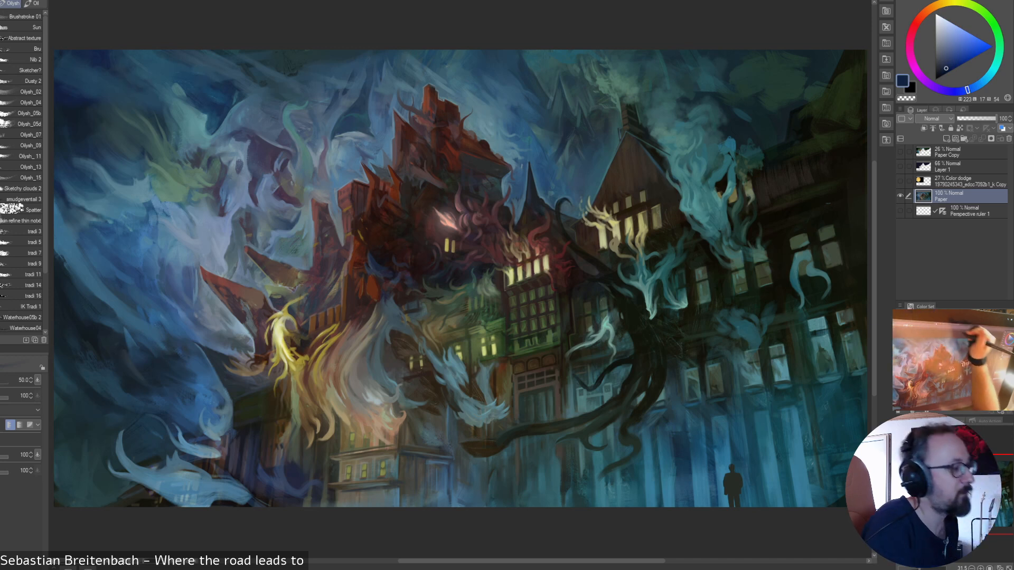
left_click(183, 113, "alt")
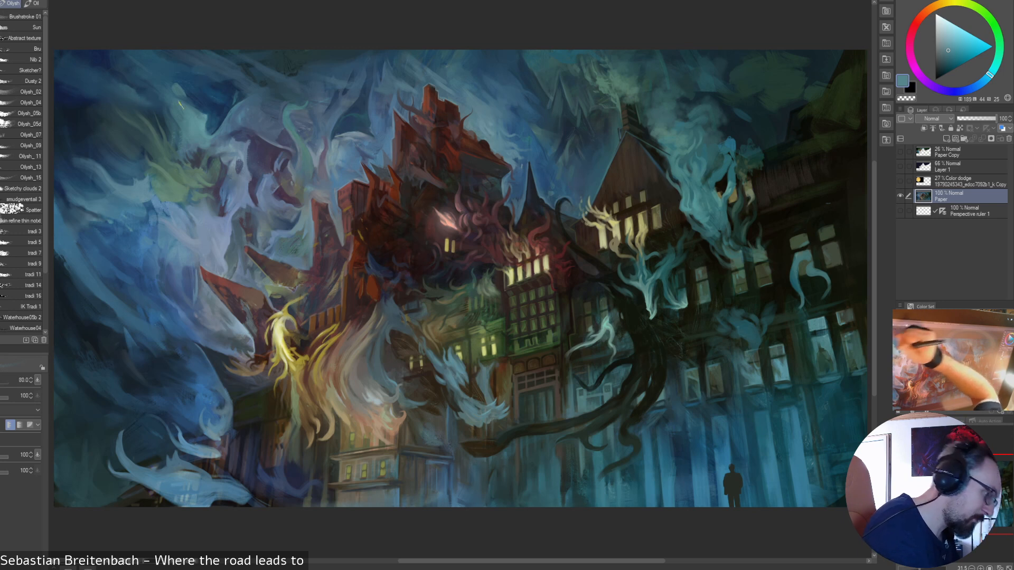
- Refine the spirit face around the curved teal tentacle with a sampled grey-teal, reducing the brush to size 35
key("bracketleft")
key("bracketleft")
key("bracketleft")
key("bracketleft")
key("bracketleft")
left_click(302, 150, "alt")
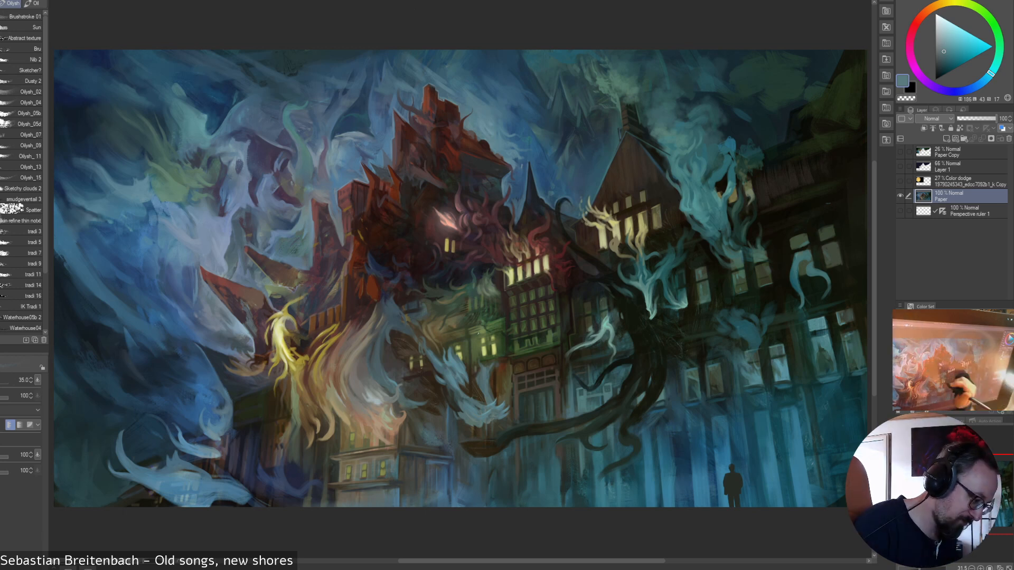
- Refine the pale wisps above the curved brown roofs with sampled grey-blues, a grey-green and a light blue at brush size 35
left_click(296, 251, "alt")
left_click(295, 249, "alt")
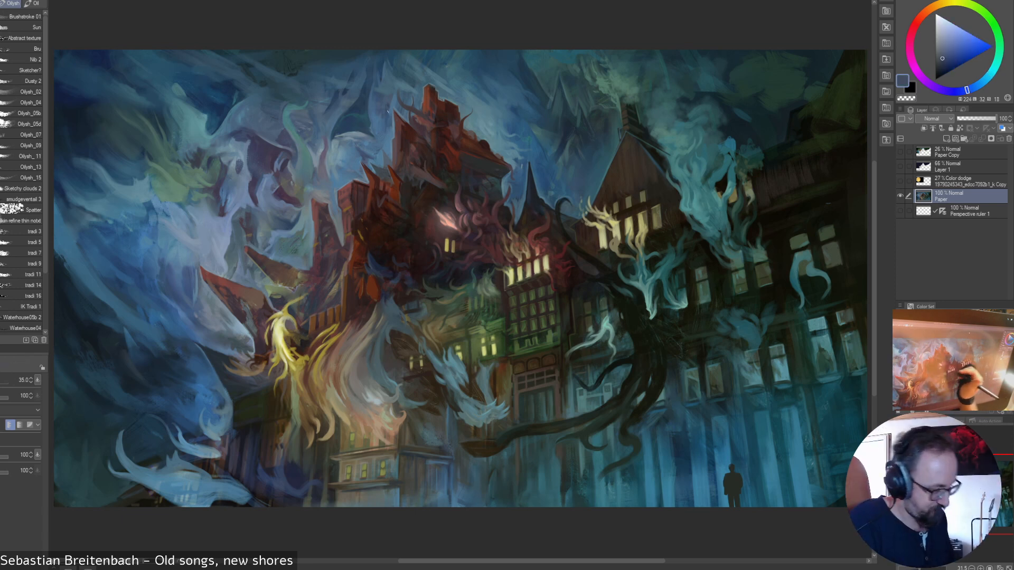
left_click(300, 251, "alt")
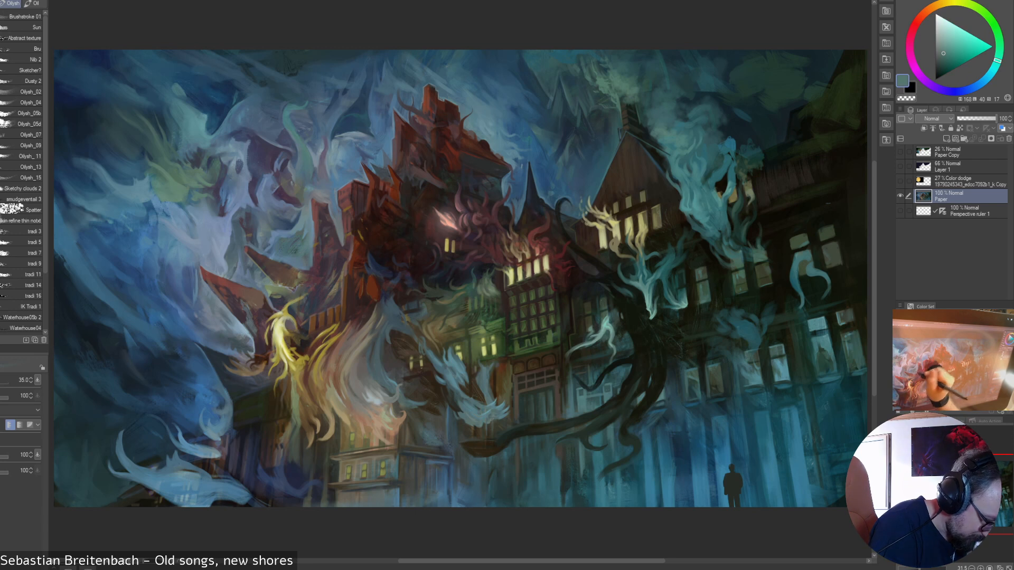
left_click(312, 247, "alt")
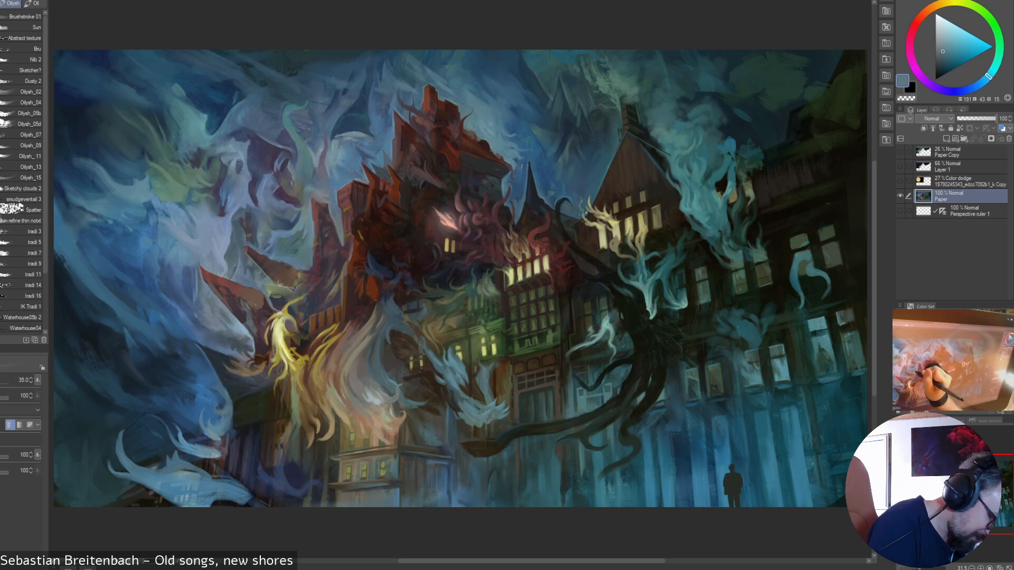
left_click(291, 251, "alt")
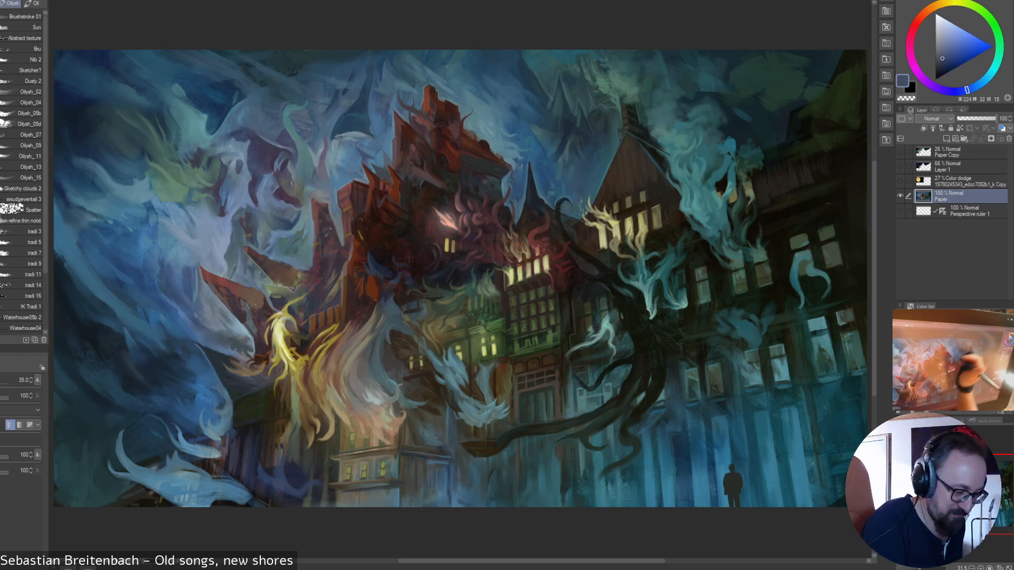
left_click(280, 254, "alt")
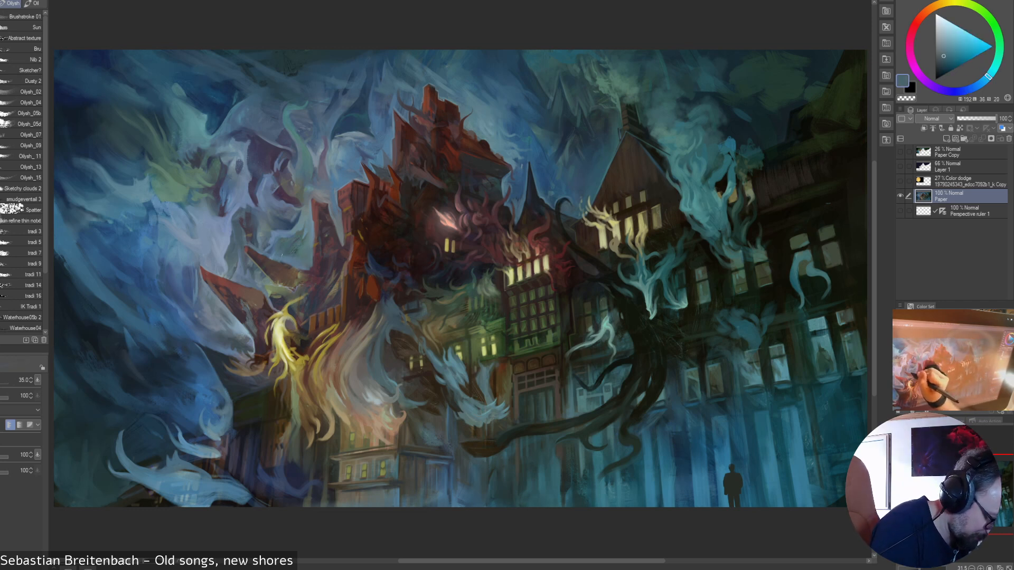
left_click(274, 244, "alt")
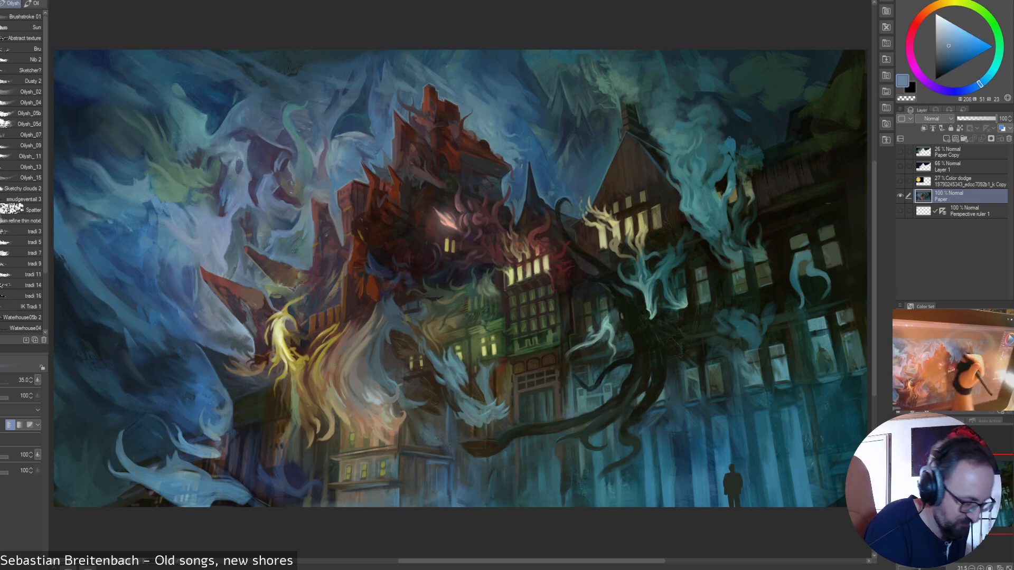
- Rework the pale wisps between the spirit face and the red towers with sampled grey-blues and grey-teals, using brush sizes up to 70
left_click(310, 206, "alt")
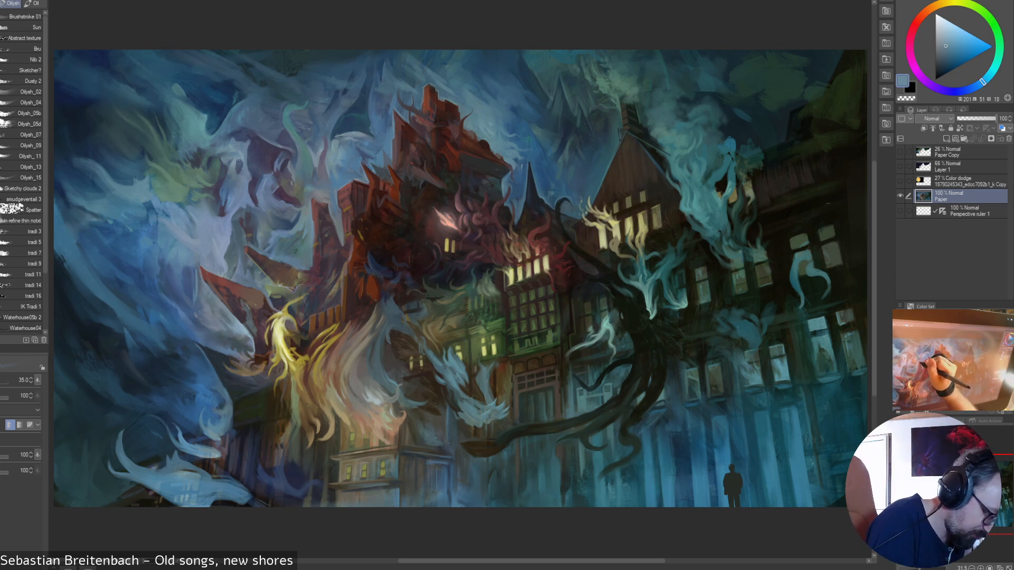
left_click(319, 192, "alt")
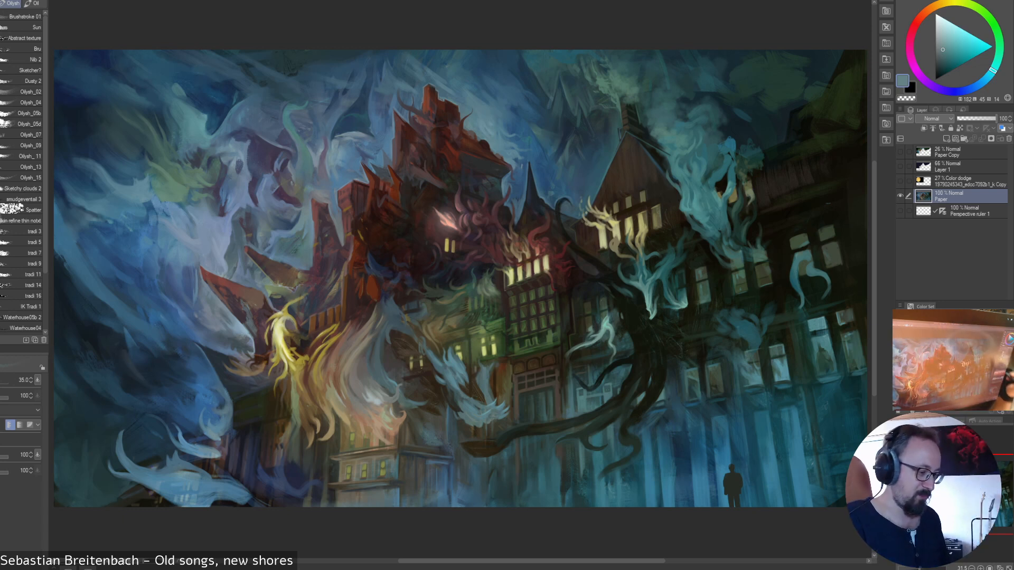
left_click(319, 186, "alt")
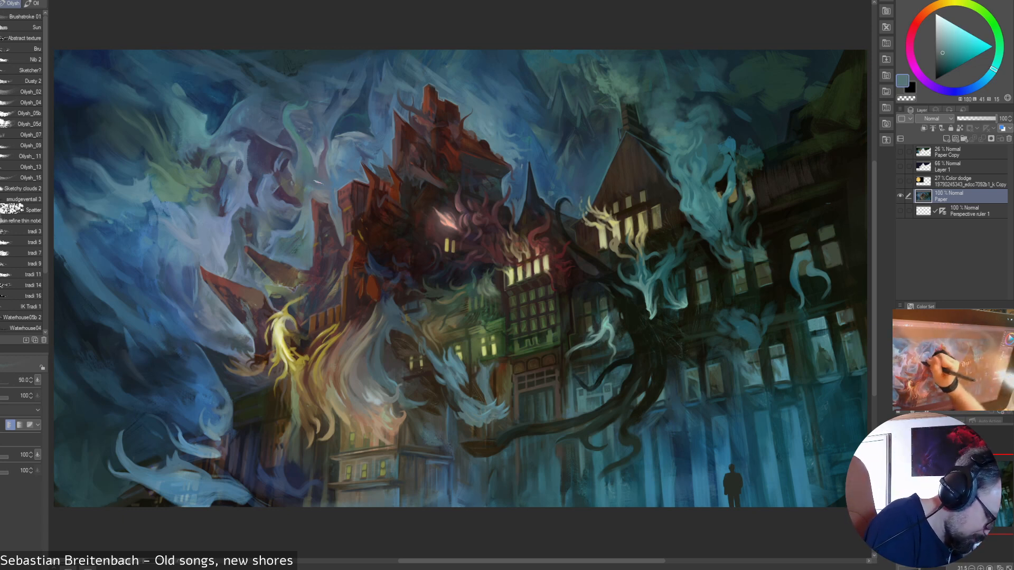
left_click(319, 185, "alt")
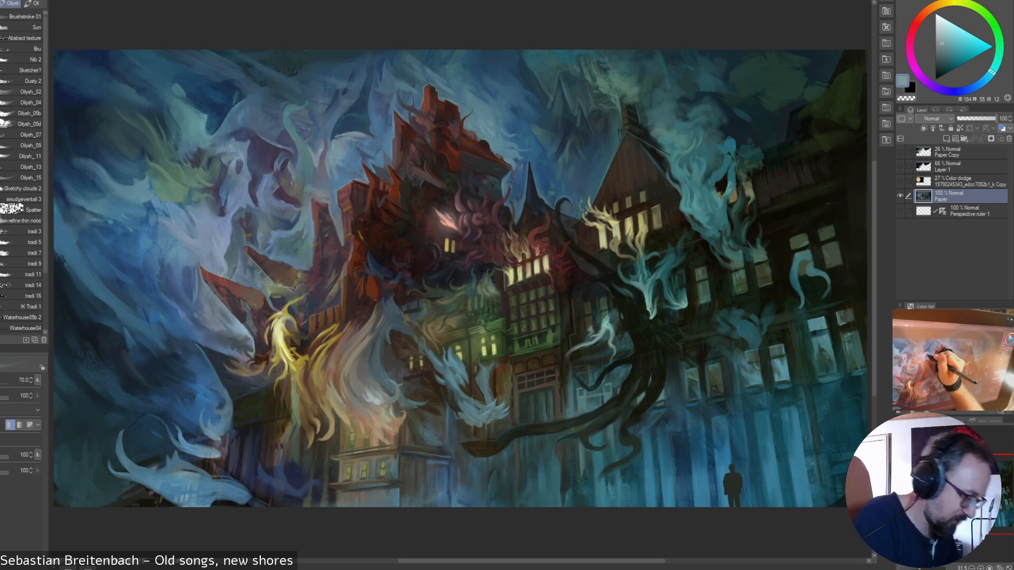
left_click(359, 140, "alt")
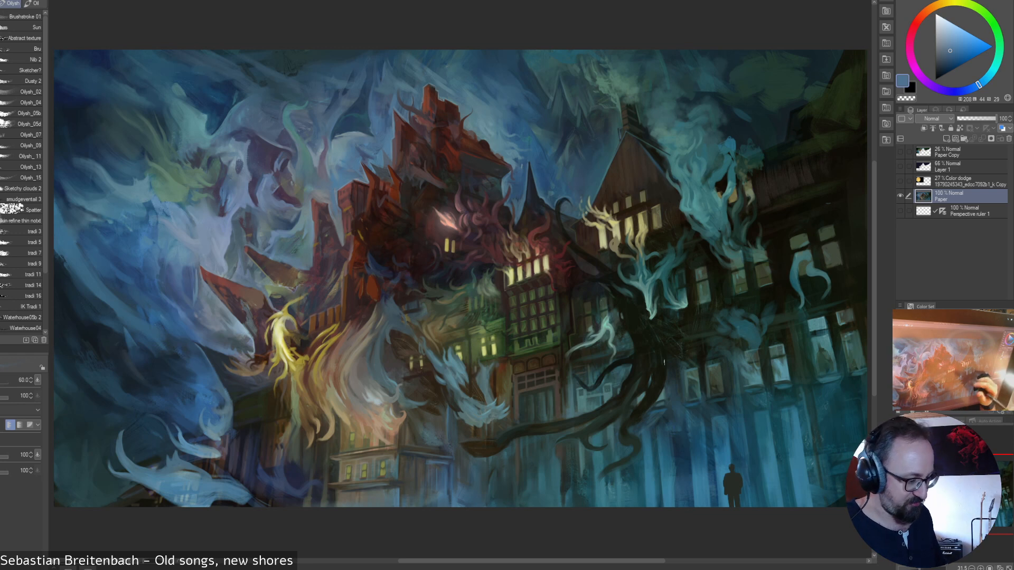
- Refine the chimney smoke around the pointed roof with mixed dark blue, teal and grey-green, reducing the brush to size 40
left_click(942, 60)
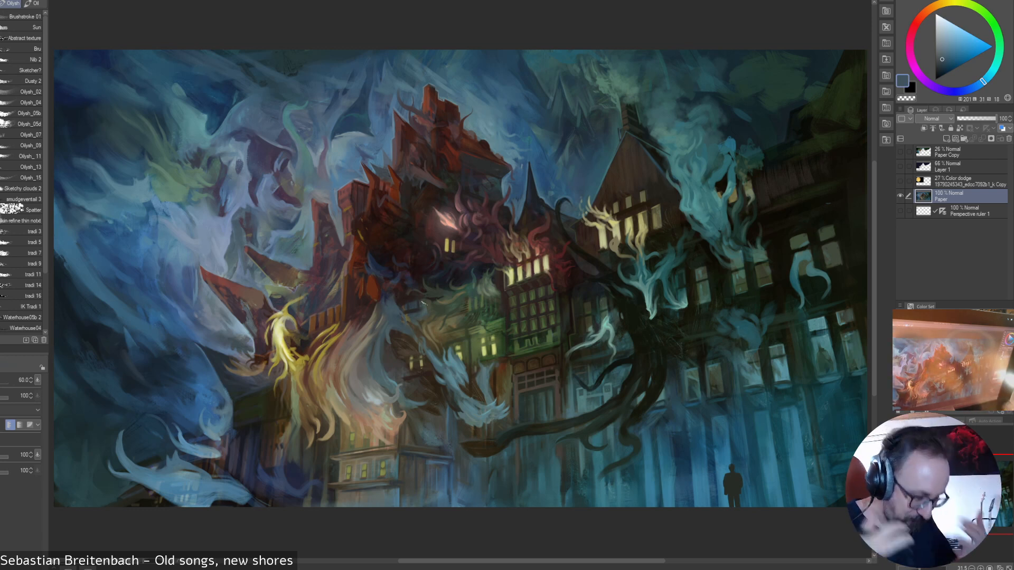
left_click(951, 50)
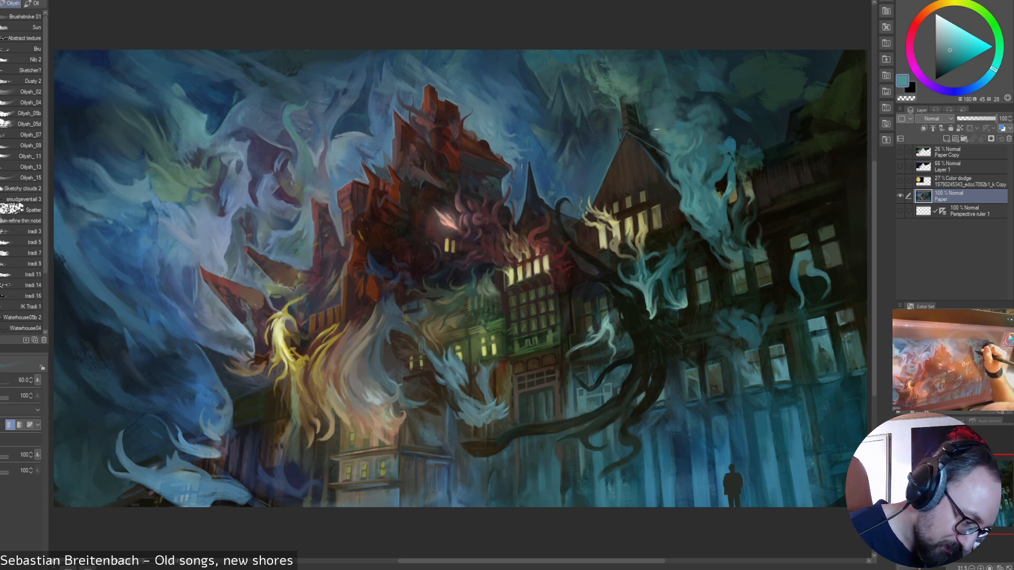
key("bracketleft")
left_click(999, 52)
left_click(944, 55)
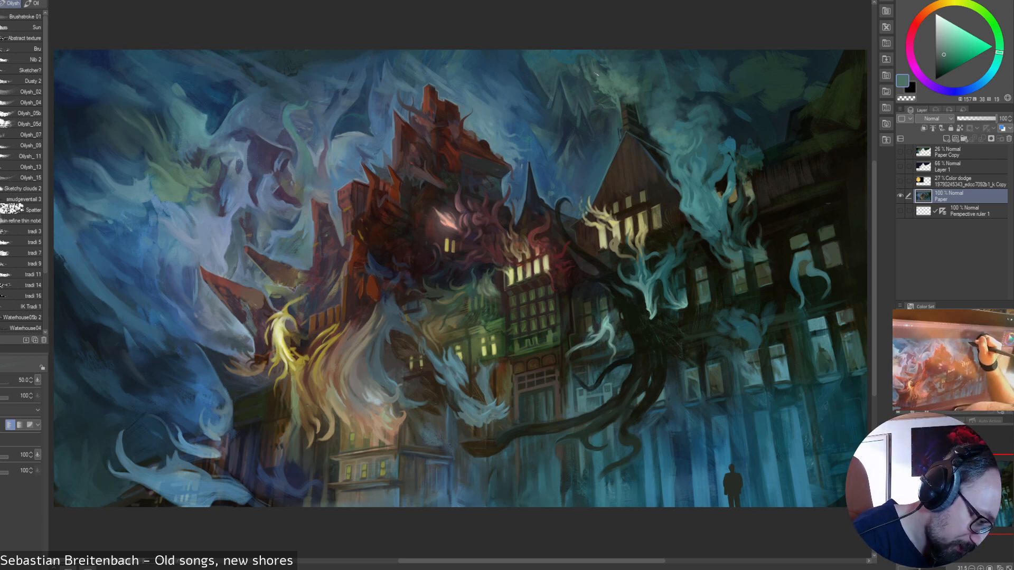
key("bracketright")
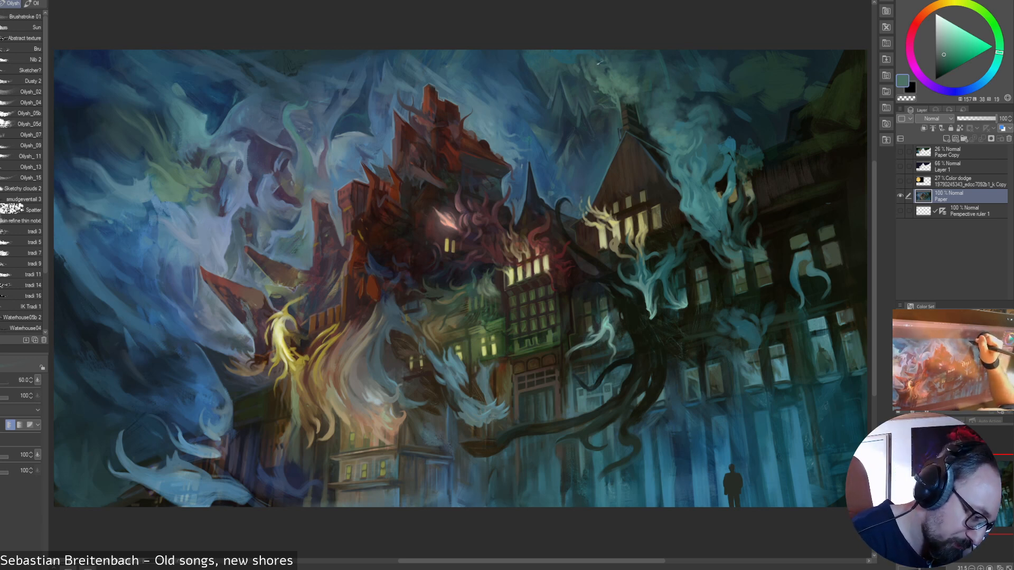
key("bracketleft")
key("bracketleft")
key("bracketleft")
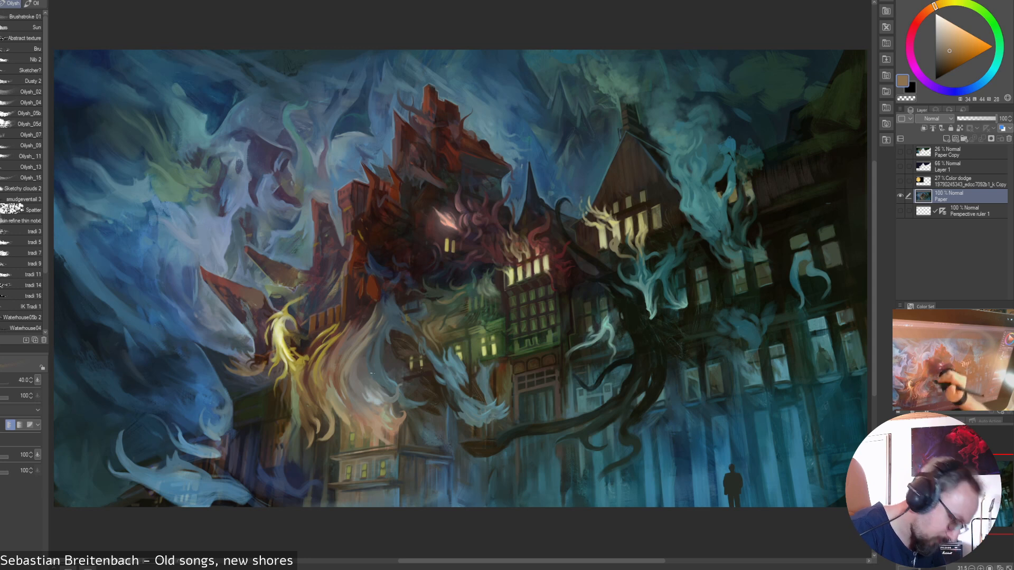
- Refine the flame-like wisps above the small lit building with sampled tans, muted browns and a pale yellow at brush size 40
left_click(362, 429, "alt")
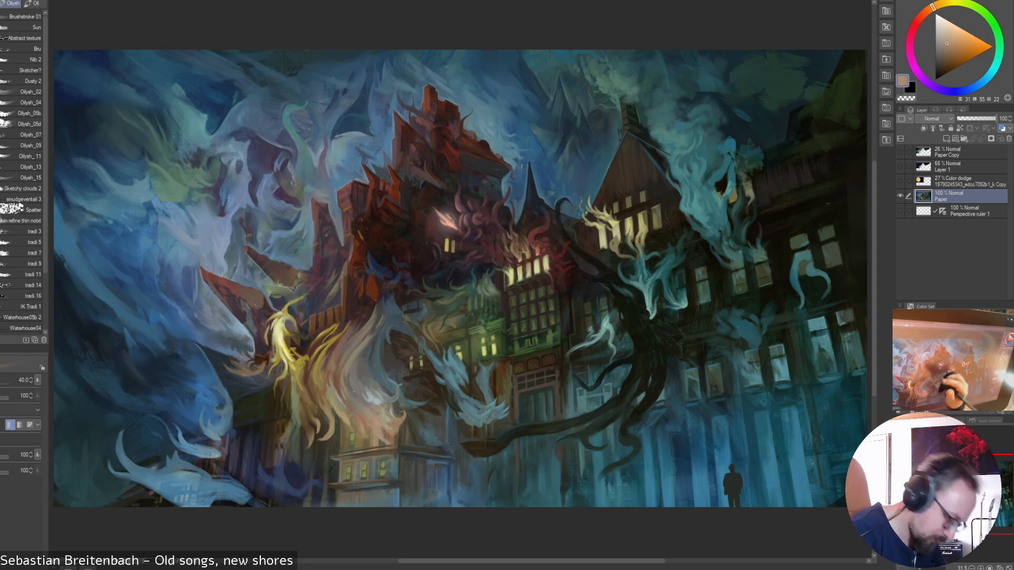
left_click(342, 406, "alt")
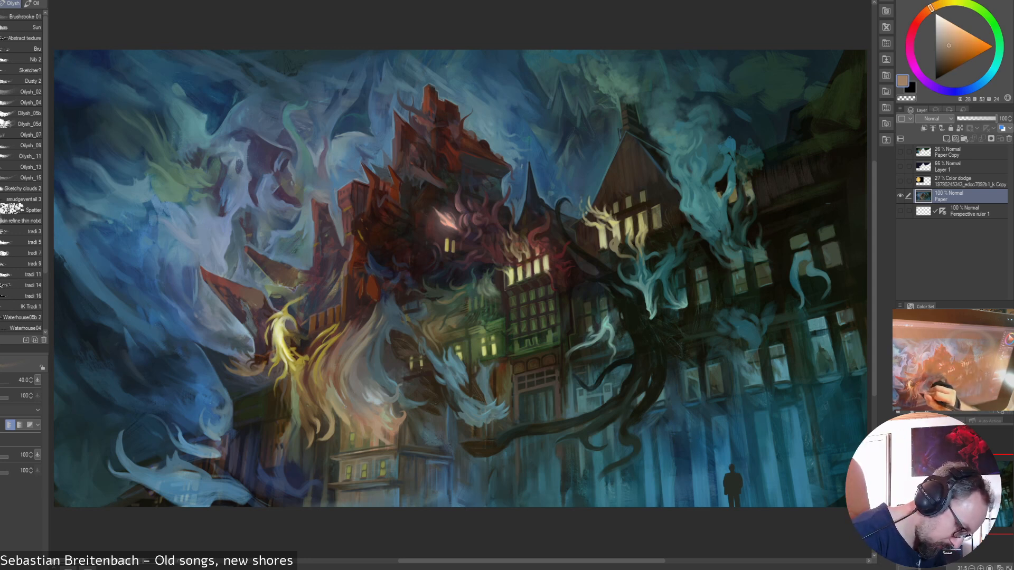
left_click(352, 415, "alt")
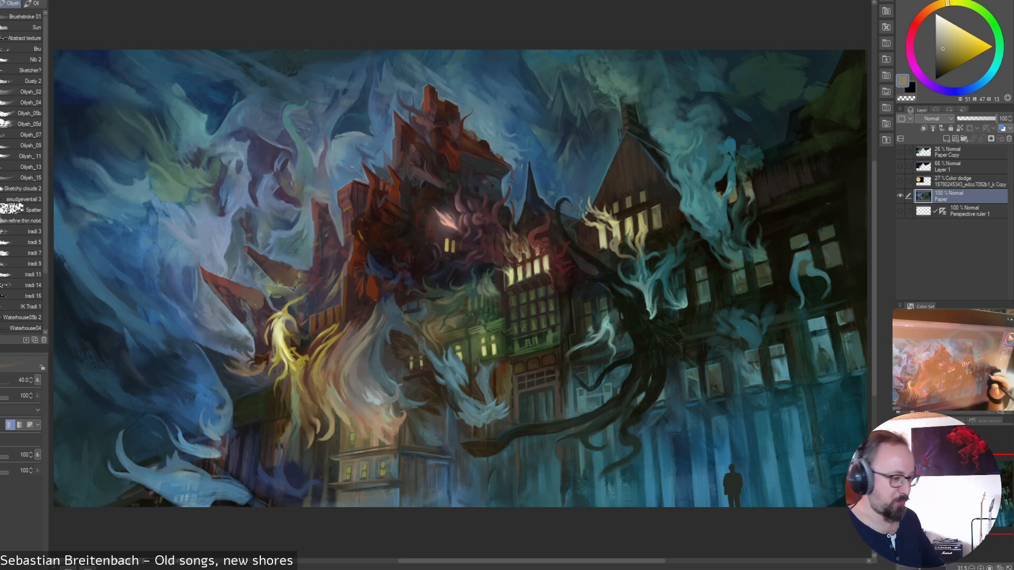
left_click(349, 394, "alt")
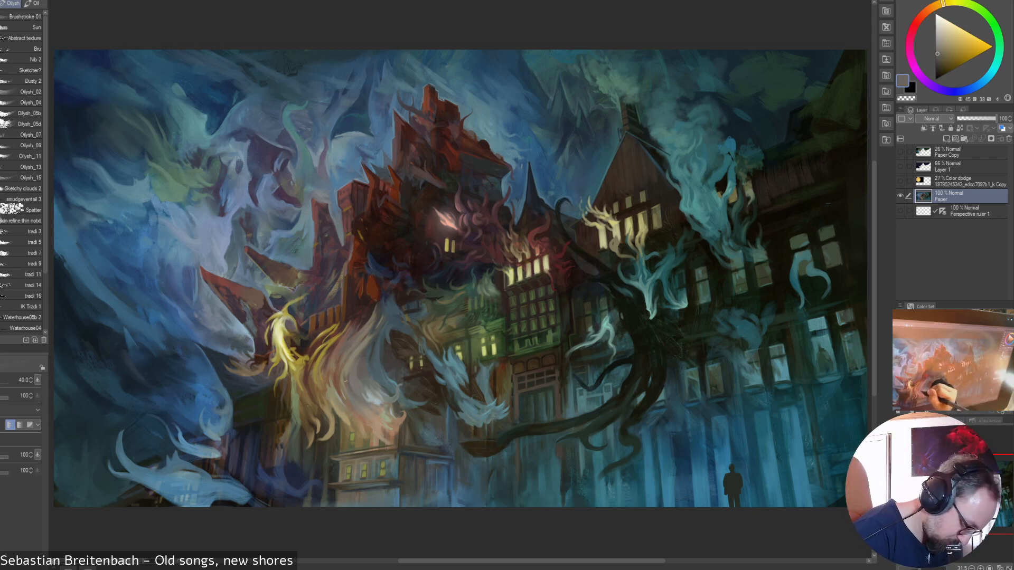
left_click(336, 366, "alt")
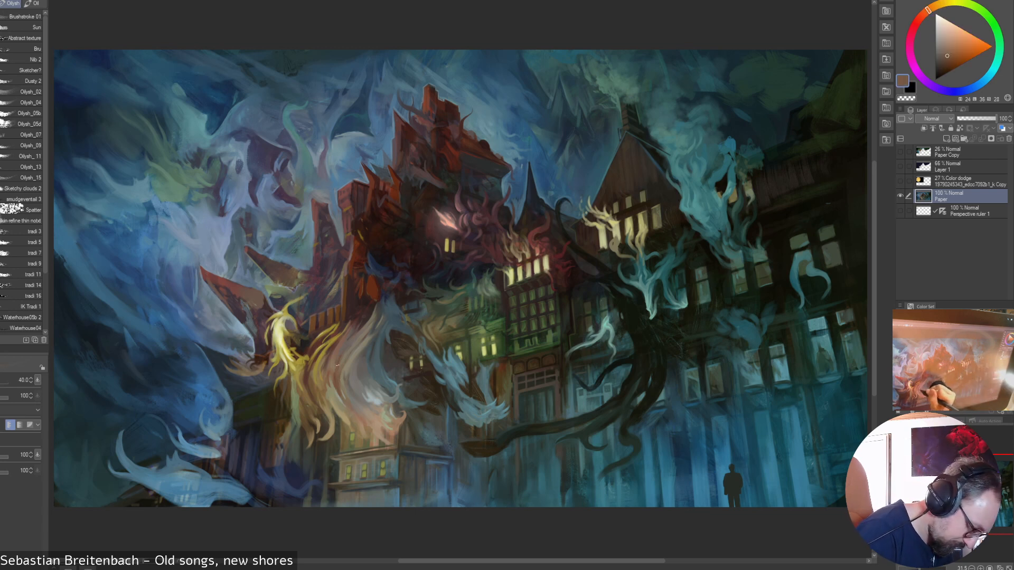
left_click(286, 349, "alt")
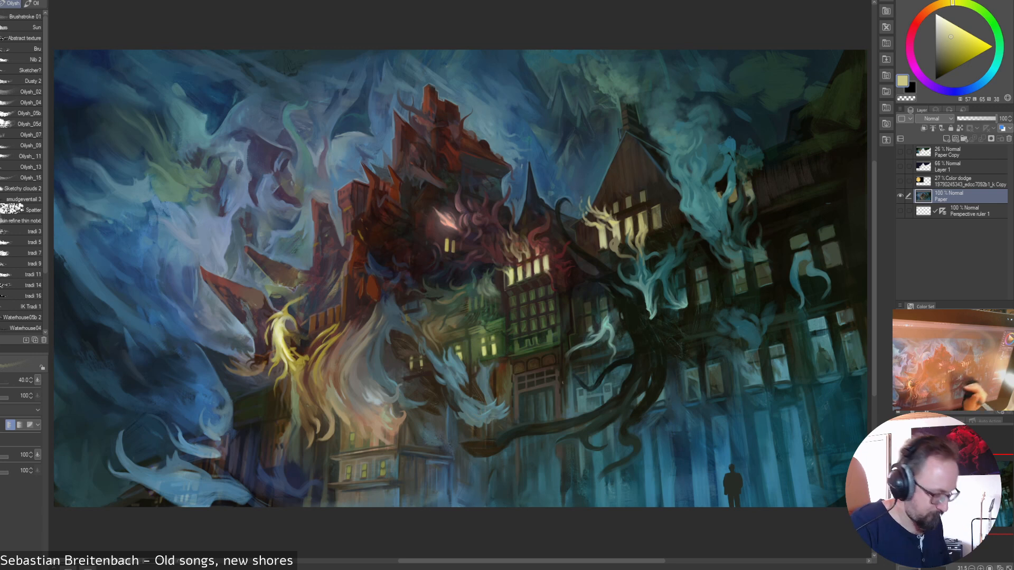
- Rework the yellow spirit's lower tendrils using a different brush at size 17.5 with sampled muted greens and dark browns
left_click(293, 411, "alt")
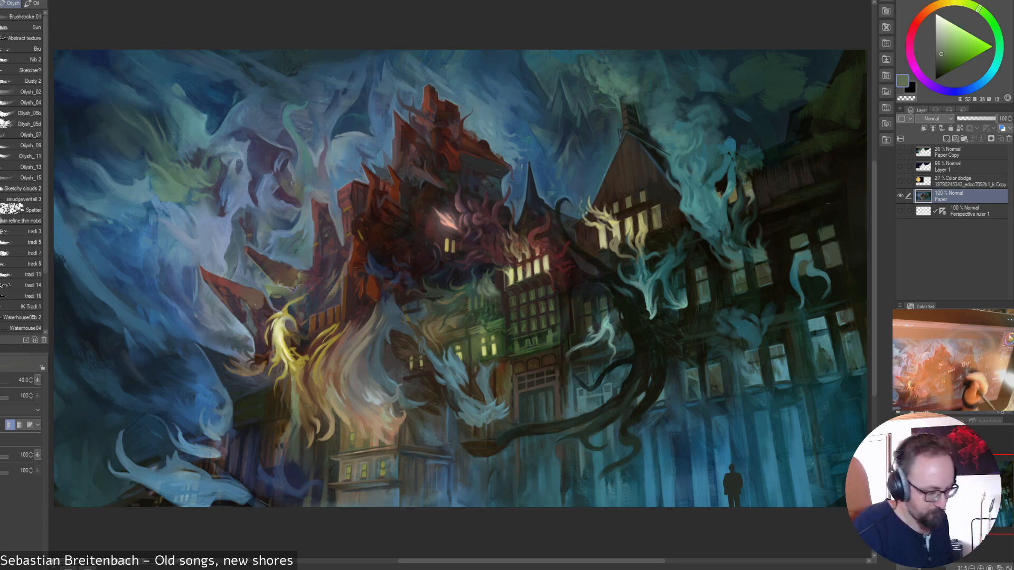
right_click(460, 388)
left_click(499, 355)
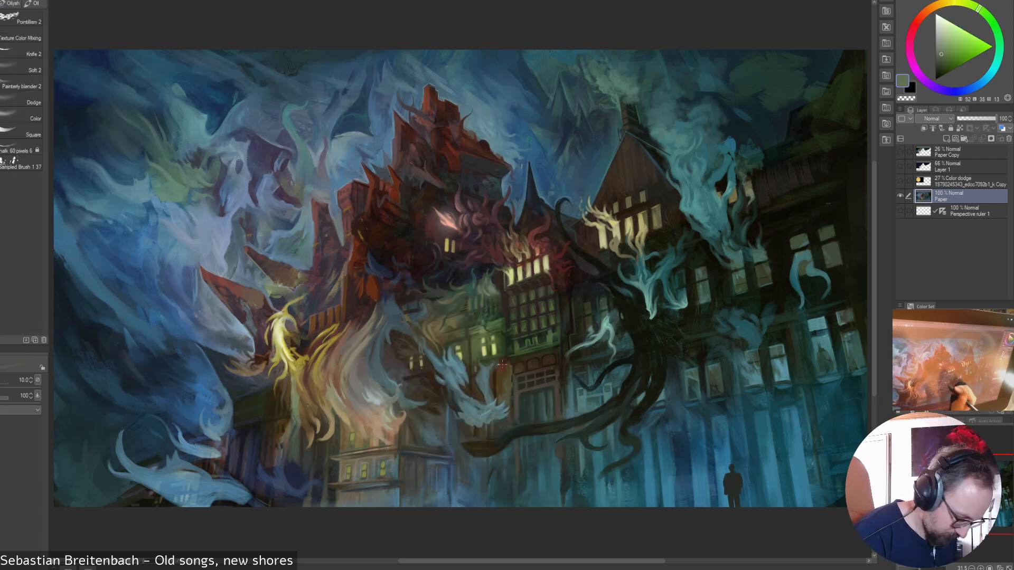
key("bracketleft")
key("bracketleft")
key("bracketleft")
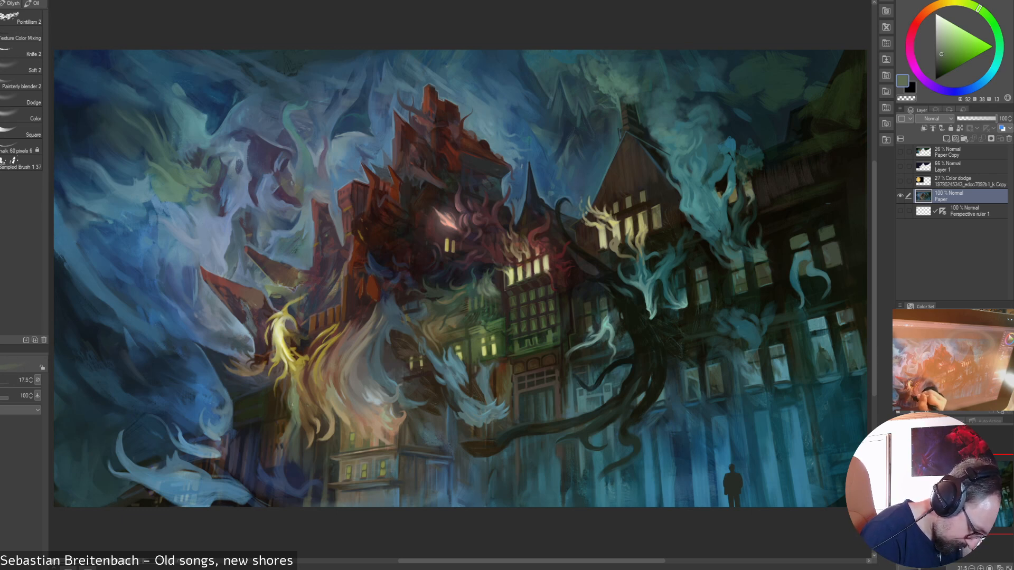
left_click(312, 395, "alt")
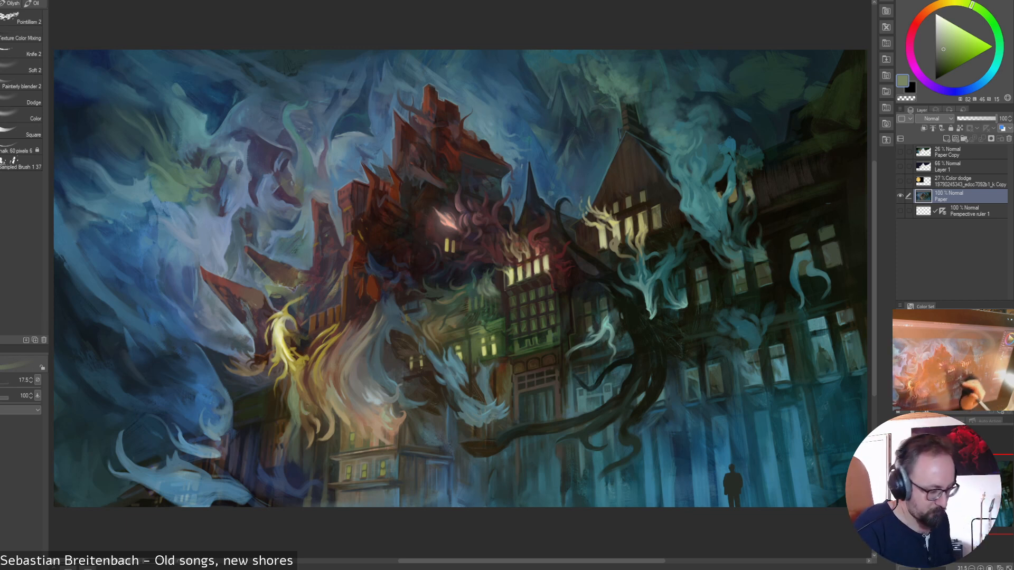
left_click(292, 415, "alt")
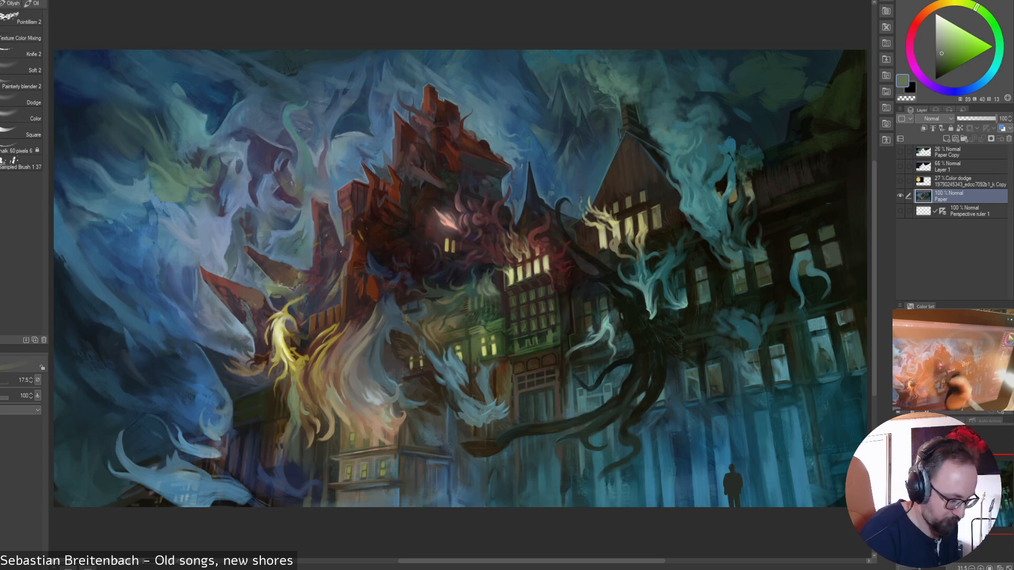
left_click(286, 383, "alt")
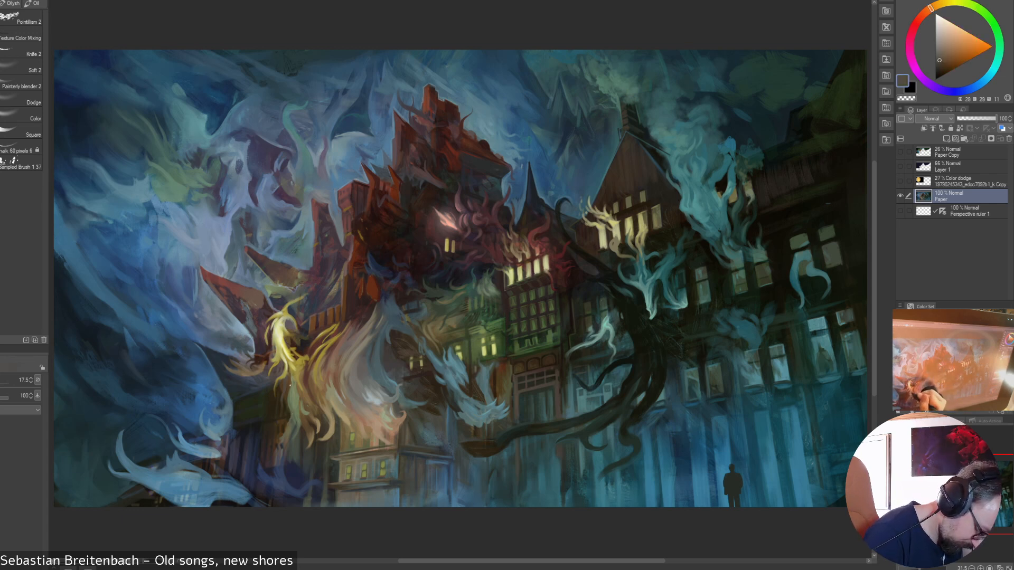
left_click(281, 404, "alt")
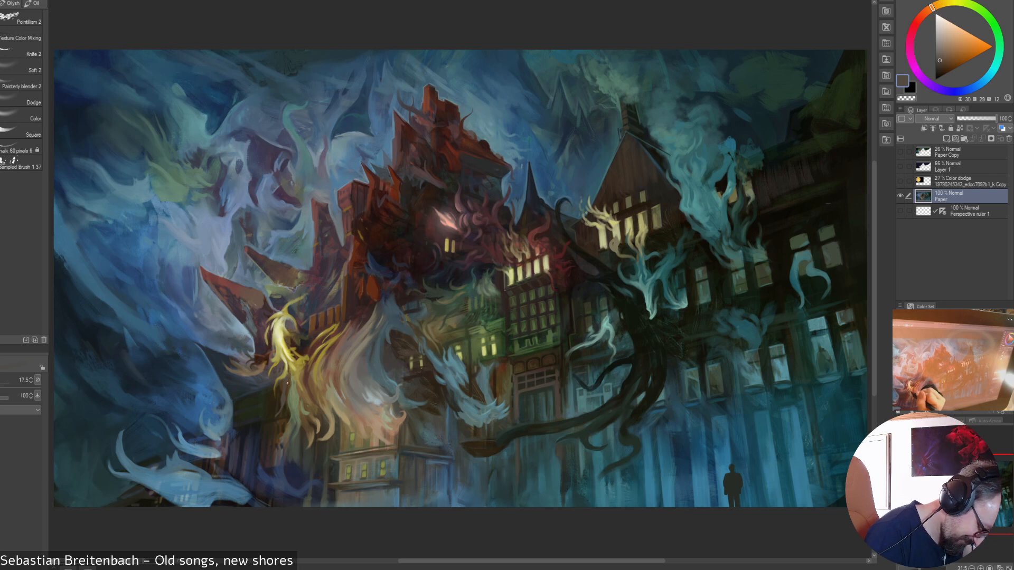
left_click(311, 409, "alt")
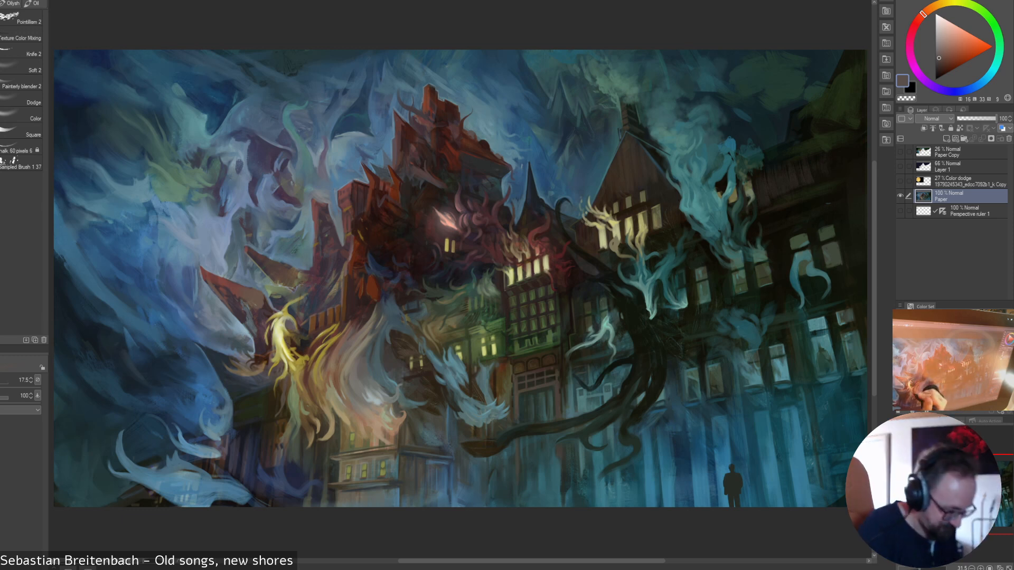
- Paint a sampled pale yellow down the yellow spirit's lower body at brush size 45
left_click(288, 377, "alt")
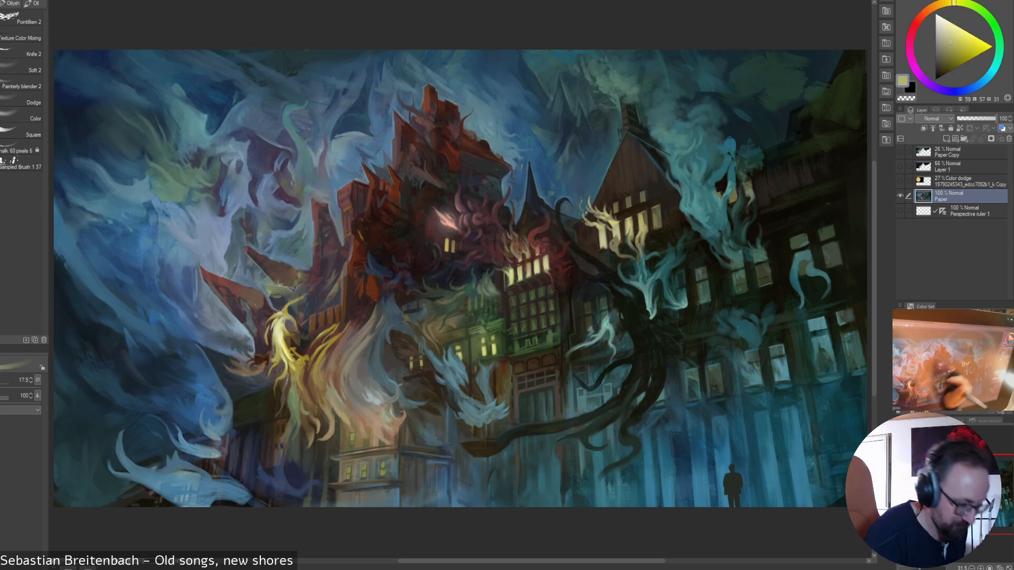
key("bracketright")
key("bracketright")
key("bracketright")
left_click_drag(283, 380, 284, 396)
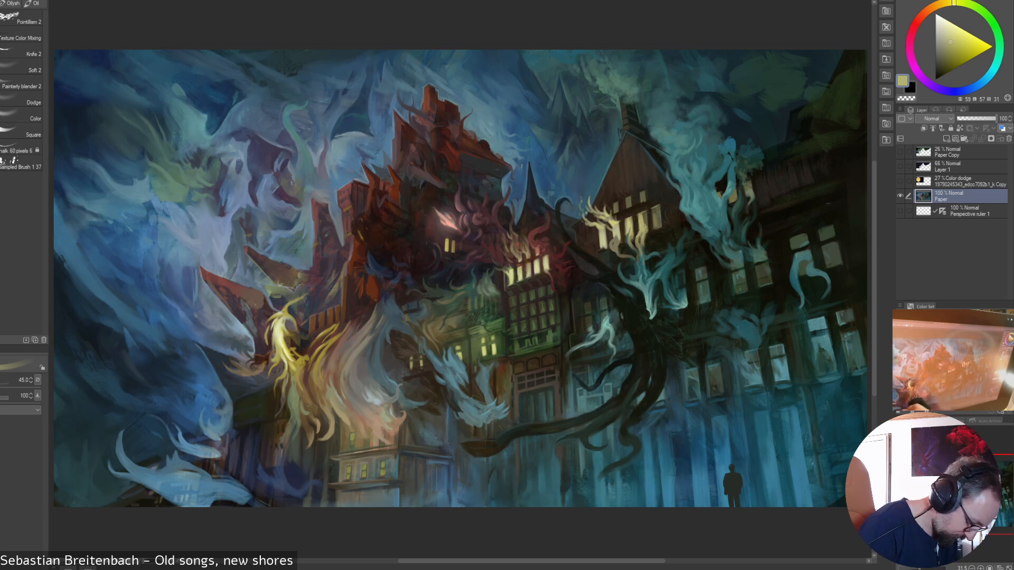
- Refine the snout and edges of the pale blue fish-like spirit with sampled blues and dark tones at brush size 30
left_click(208, 480, "alt")
key("bracketleft")
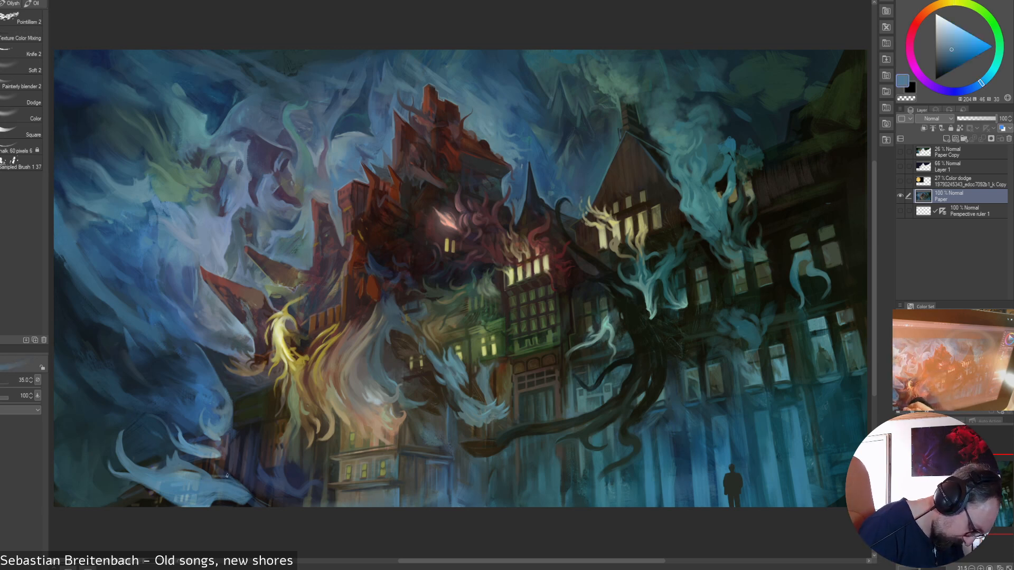
key("bracketright")
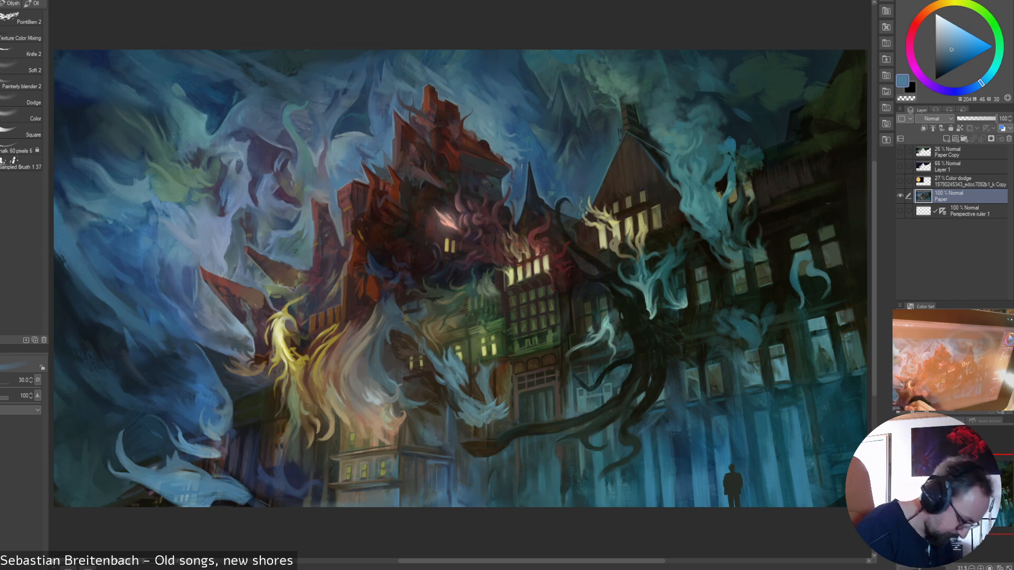
left_click(229, 466, "alt")
left_click(231, 471, "alt")
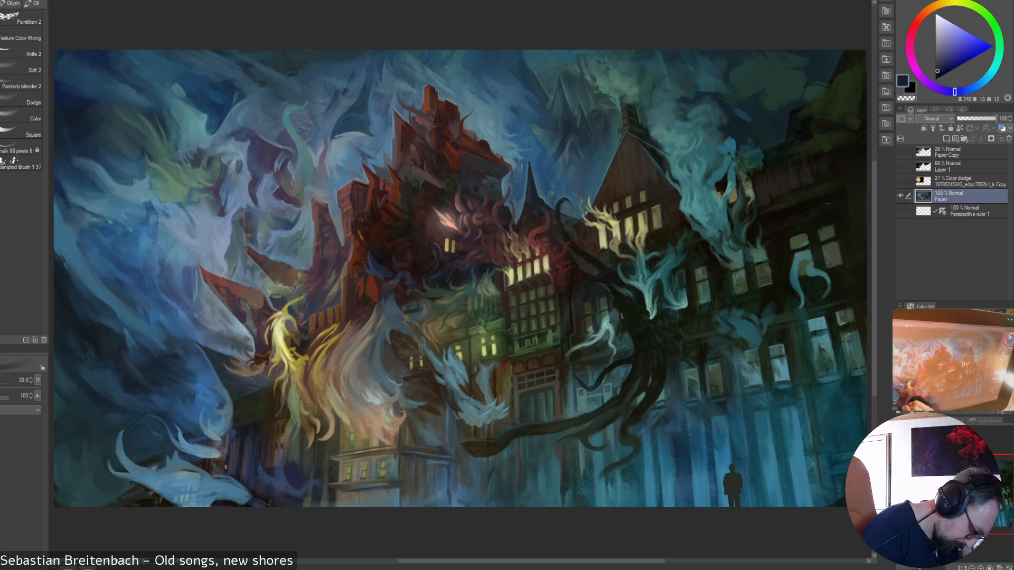
left_click(231, 471, "alt")
left_click(213, 459, "alt")
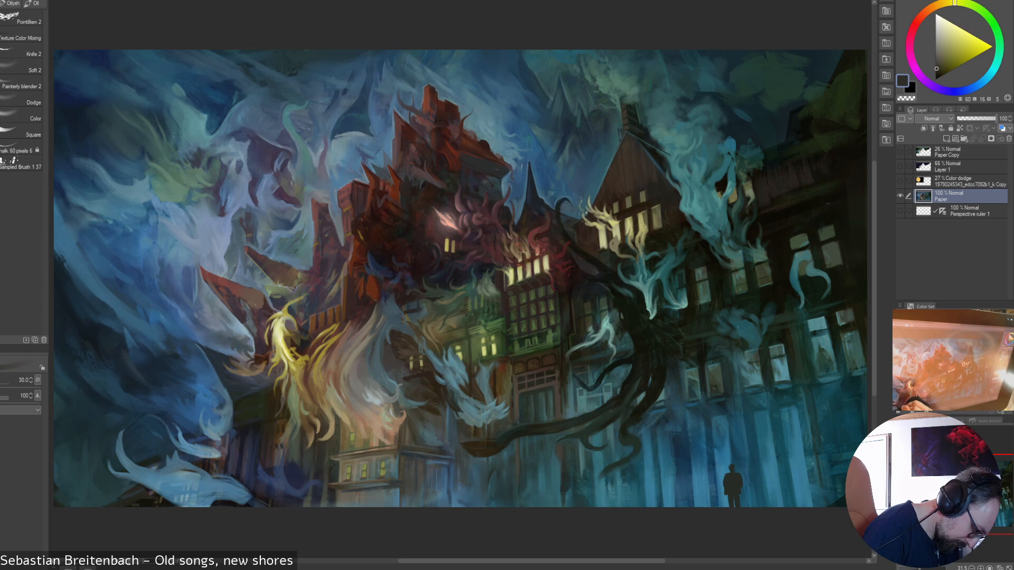
left_click(214, 466, "alt")
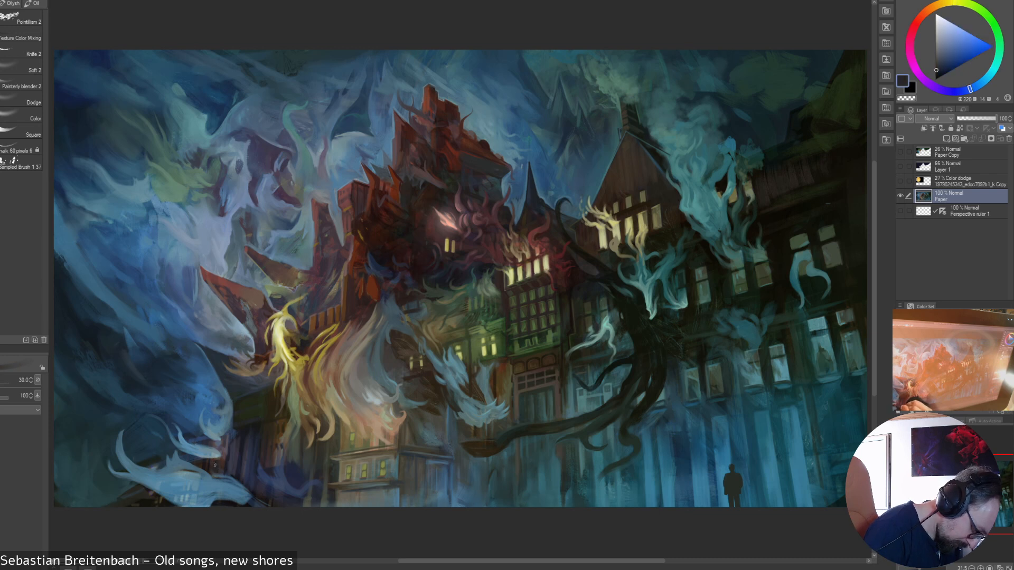
left_click(214, 462, "alt")
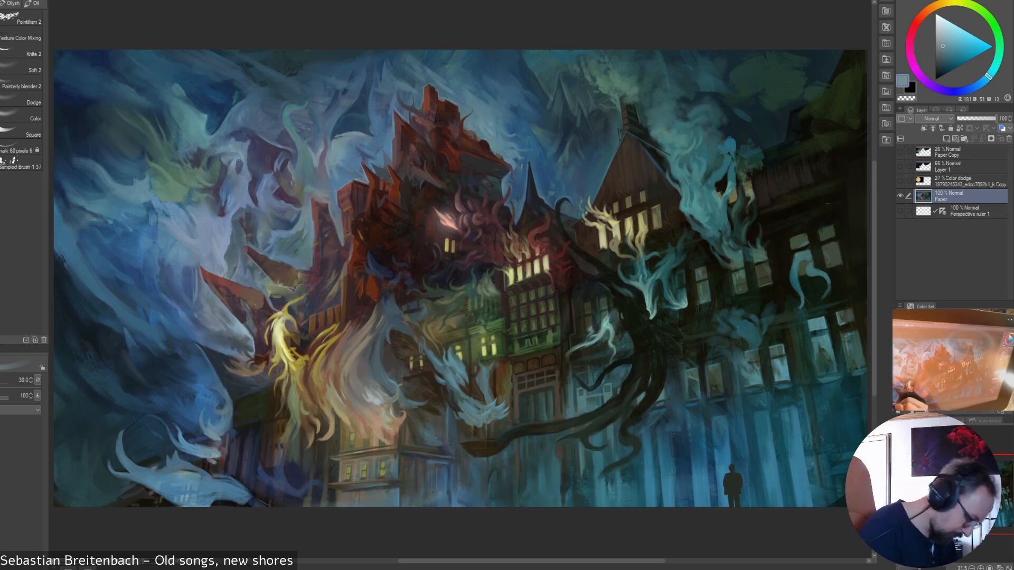
- Rework the pale curved wisps above the fish-like spirit with sampled light and dark blues at brush size 25
left_click(181, 446, "alt")
left_click(179, 434, "alt")
key("bracketright")
key("bracketright")
key("bracketright")
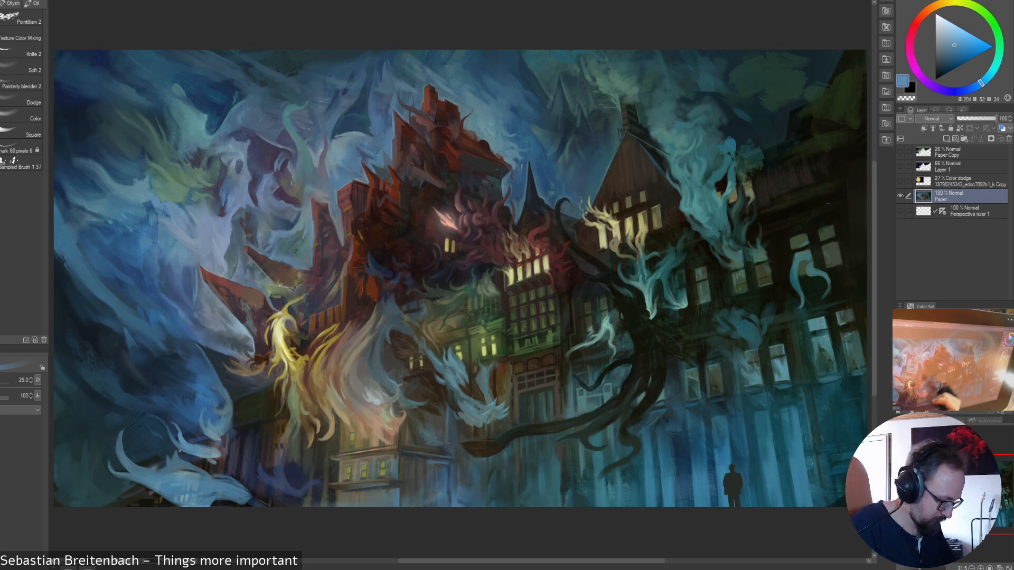
left_click(176, 427, "alt")
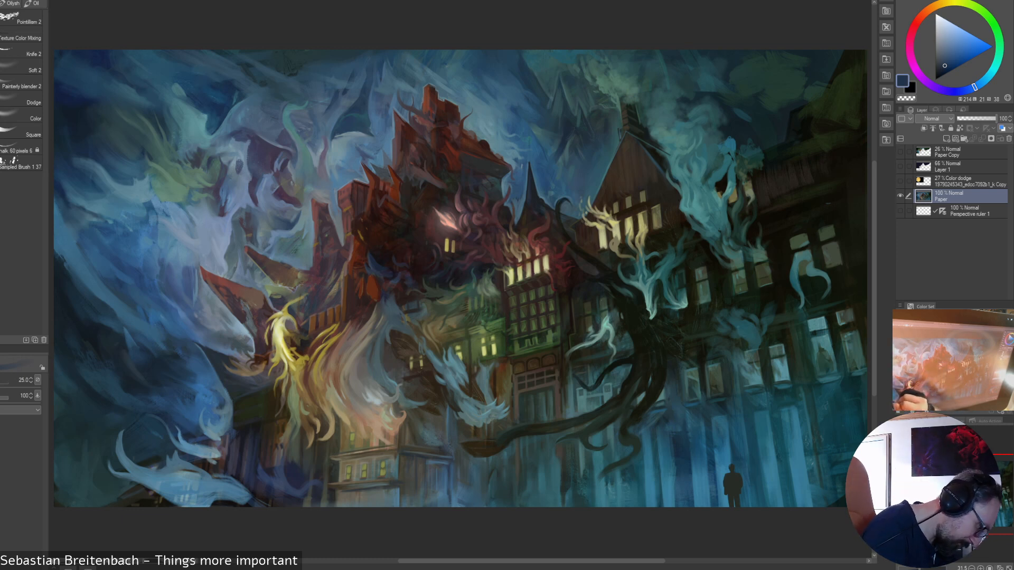
left_click(182, 438, "alt")
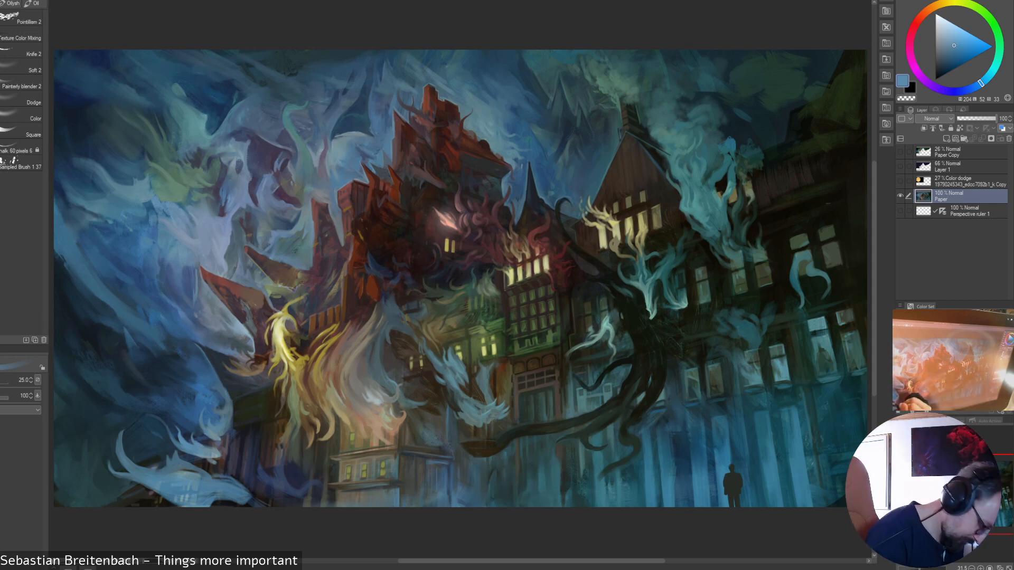
left_click(236, 449, "alt")
left_click(203, 436, "alt")
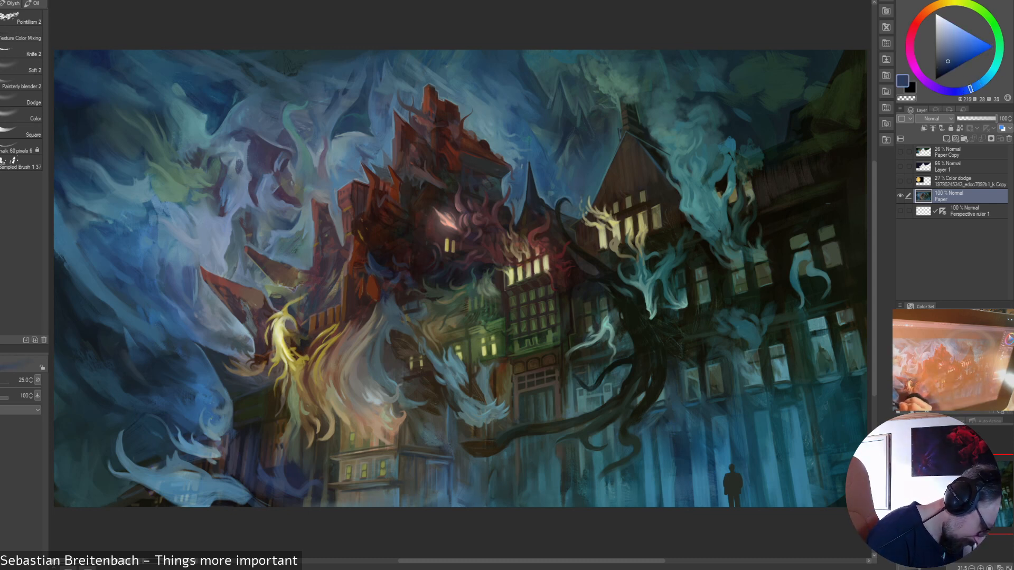
- Touch up the dark clouds around the fish-like spirit's raised fin with sampled blues and a grey-teal at brush size 25
left_click(178, 418, "alt")
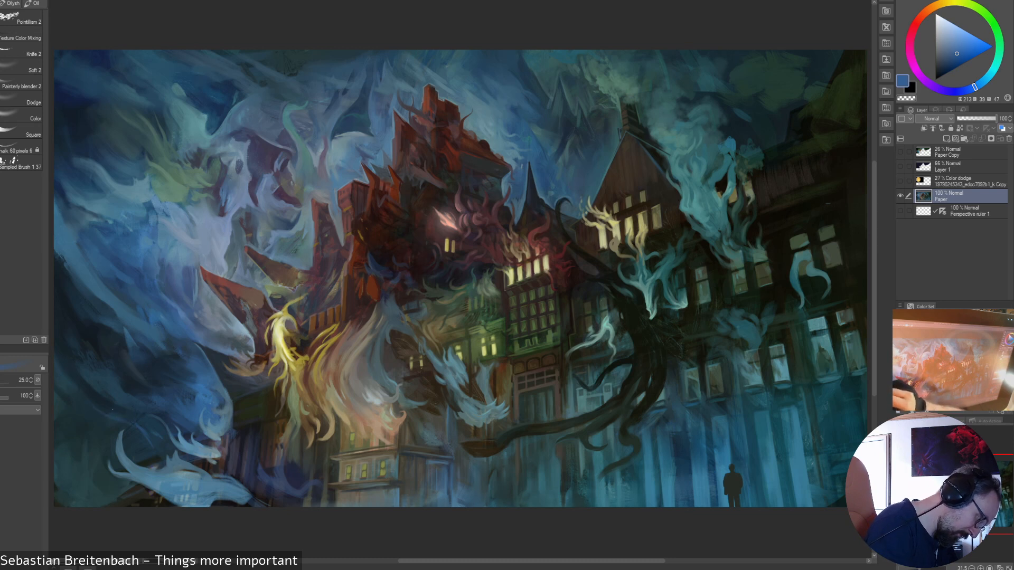
left_click(169, 394, "alt")
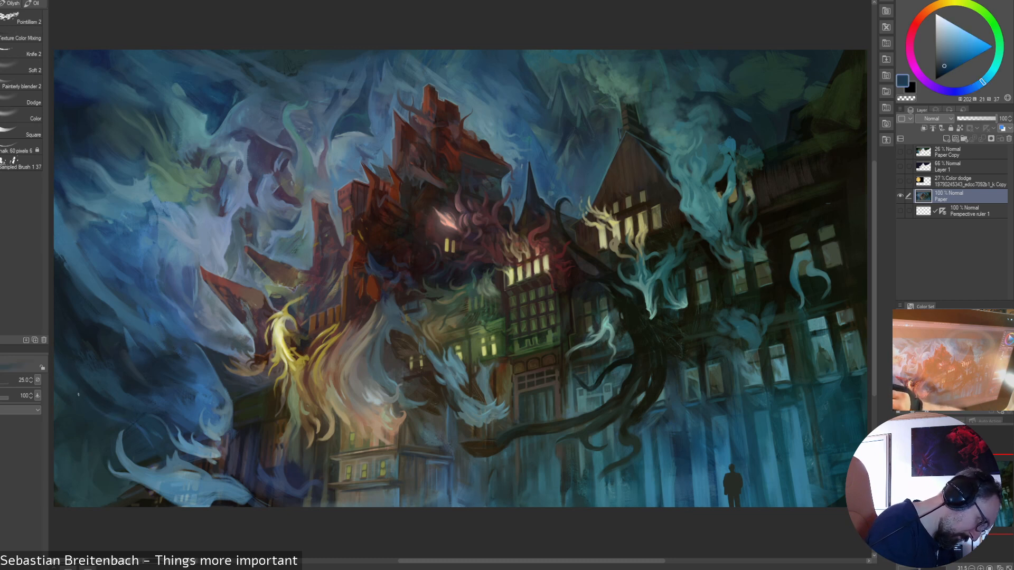
key("bracketleft")
left_click(137, 426, "alt")
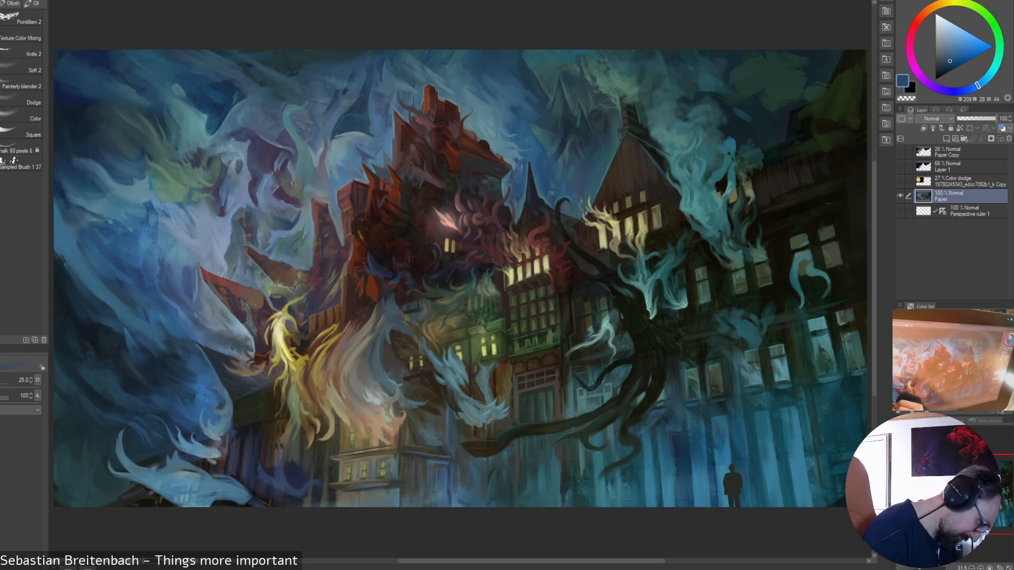
left_click(156, 480, "alt")
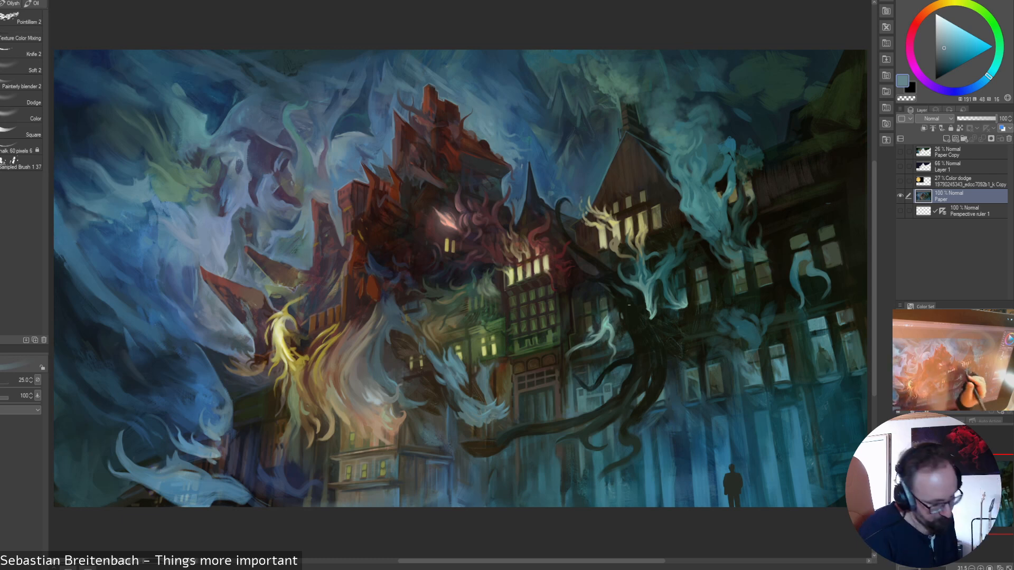
- Refine the fish-like spirit's back, raised fin and lower body with sampled dark and mid blues at brush size 25
left_click(150, 468, "alt")
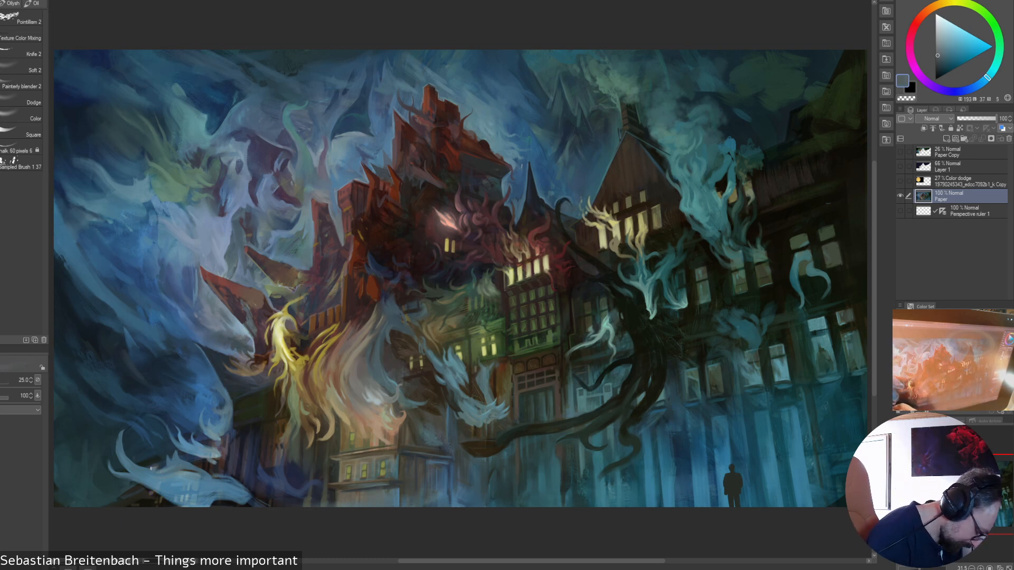
left_click(157, 465, "alt")
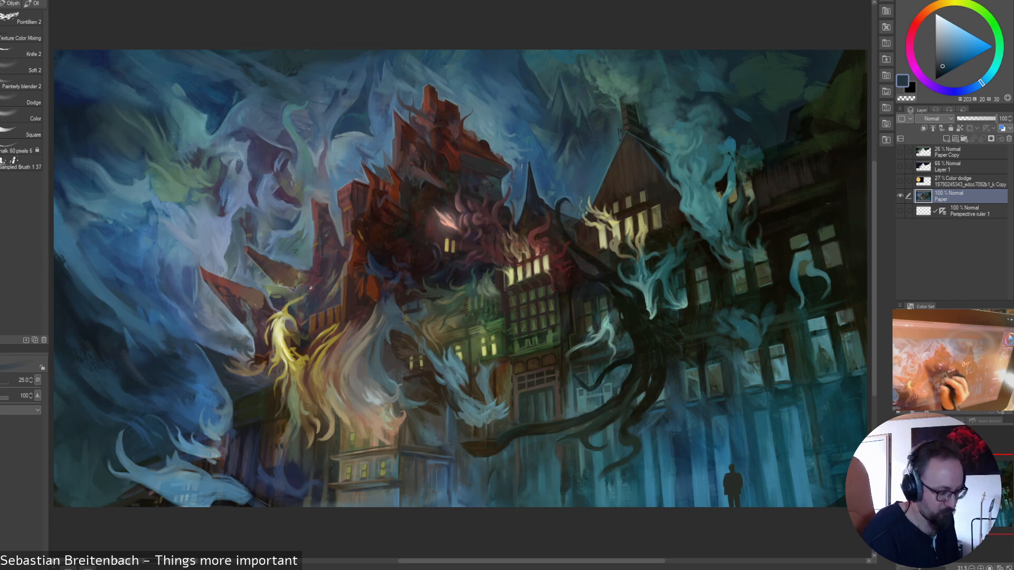
left_click(153, 466, "alt")
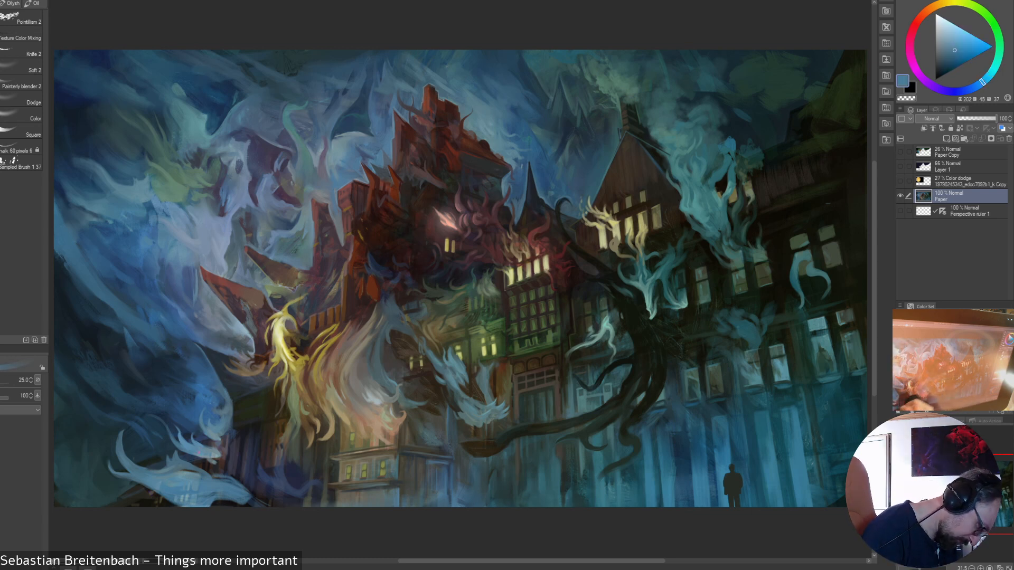
left_click(157, 495, "alt")
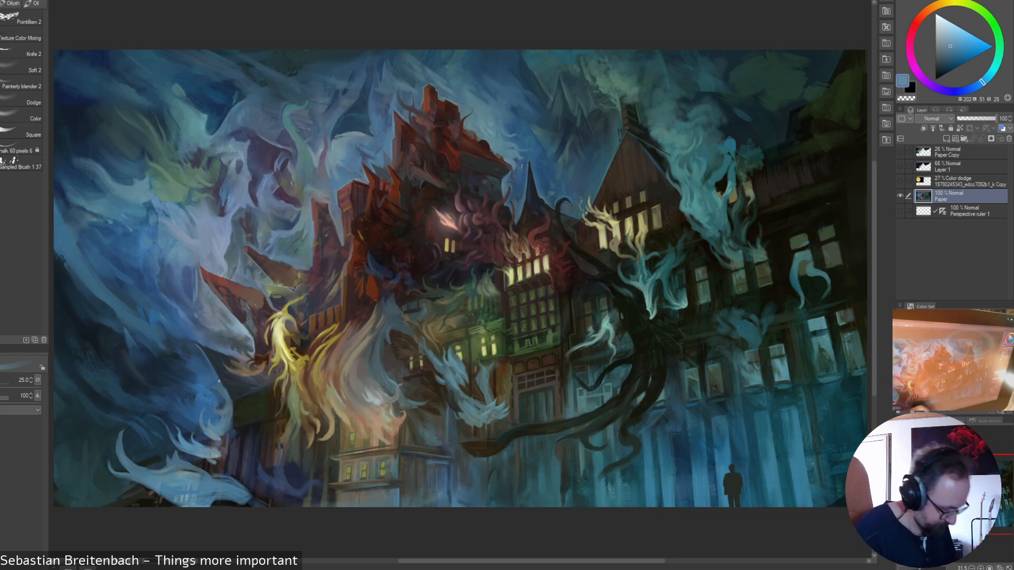
left_click(157, 497, "alt")
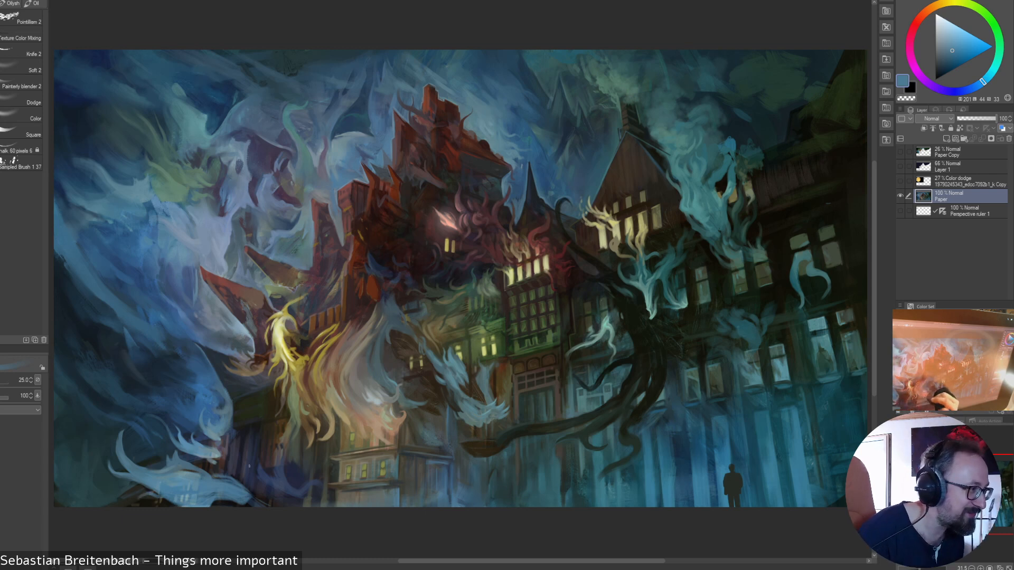
left_click(157, 497, "alt")
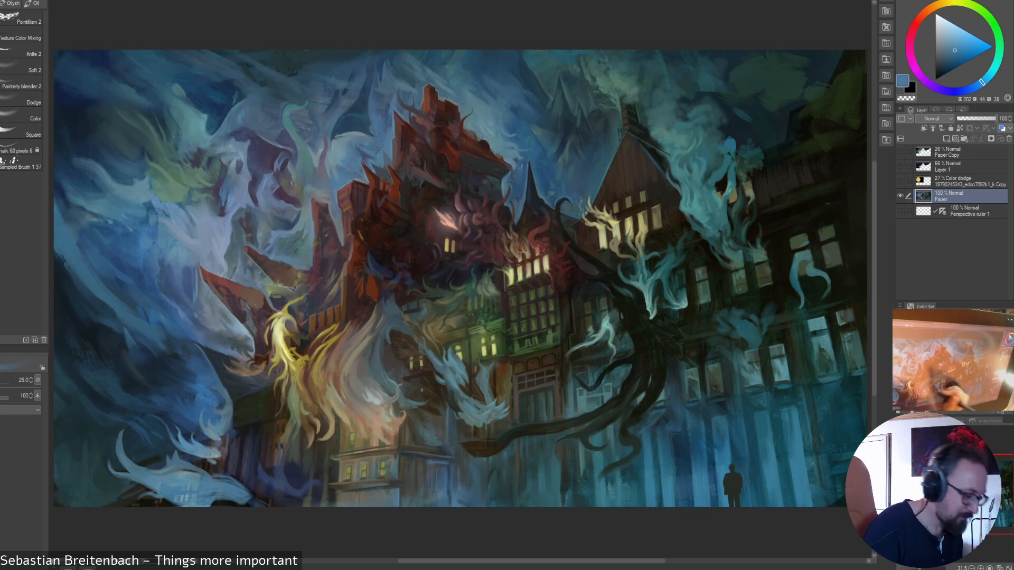
- Touch up the dark edges below the fish-like spirit's tail and above its back with sampled dark tones at brush size 25
left_click(134, 487, "alt")
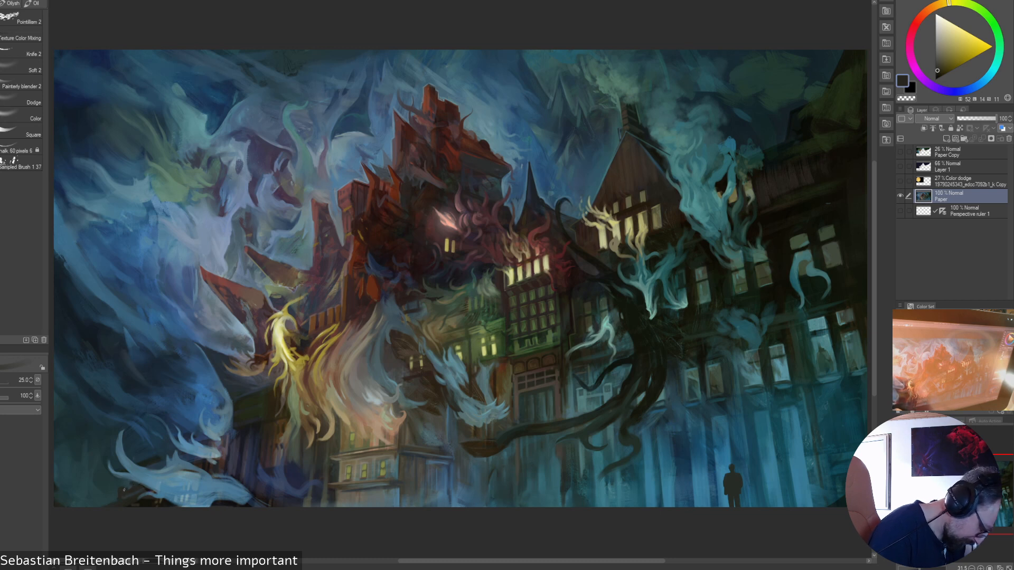
left_click(126, 485, "alt")
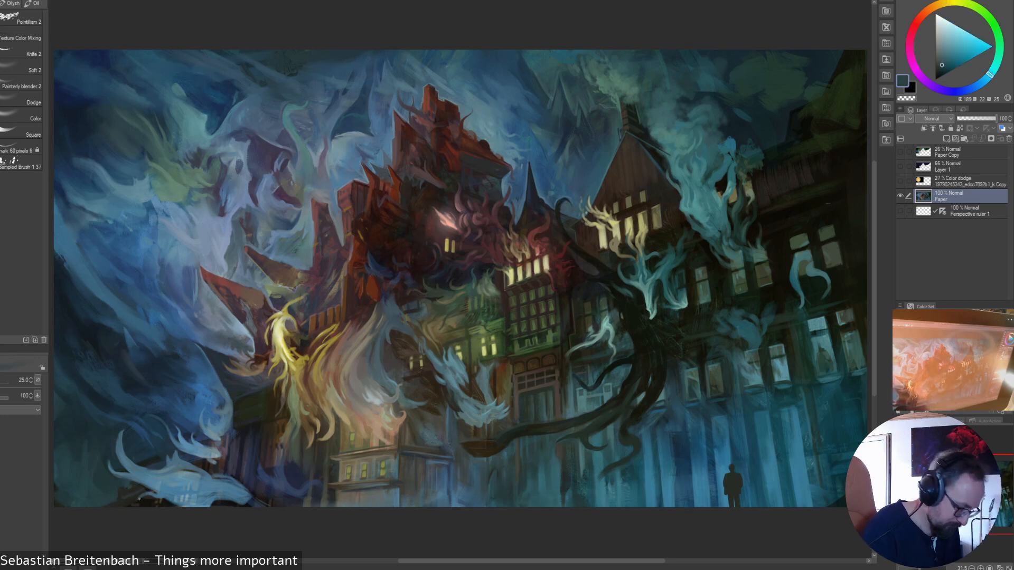
left_click(221, 459, "alt")
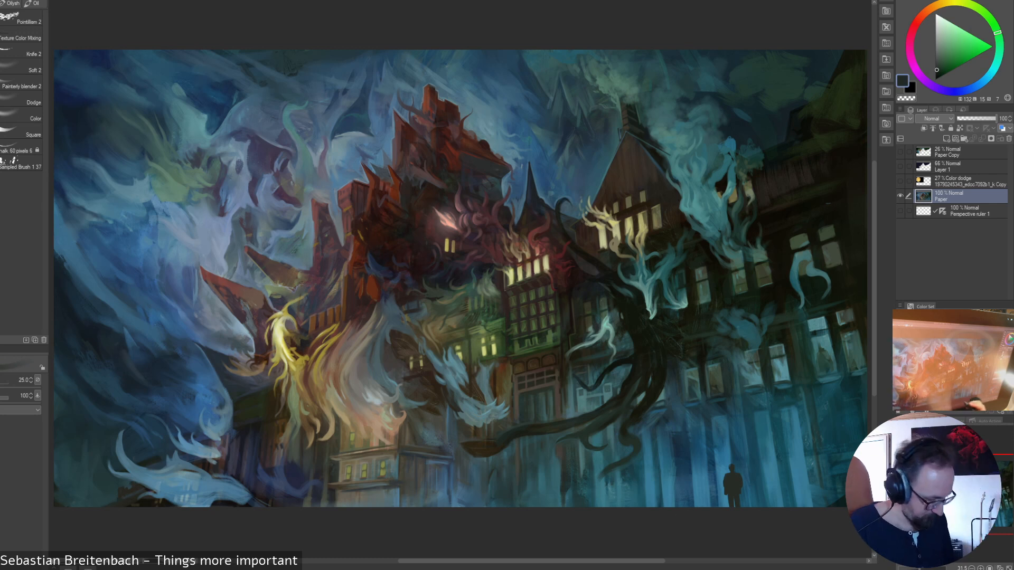
left_click(221, 460, "alt")
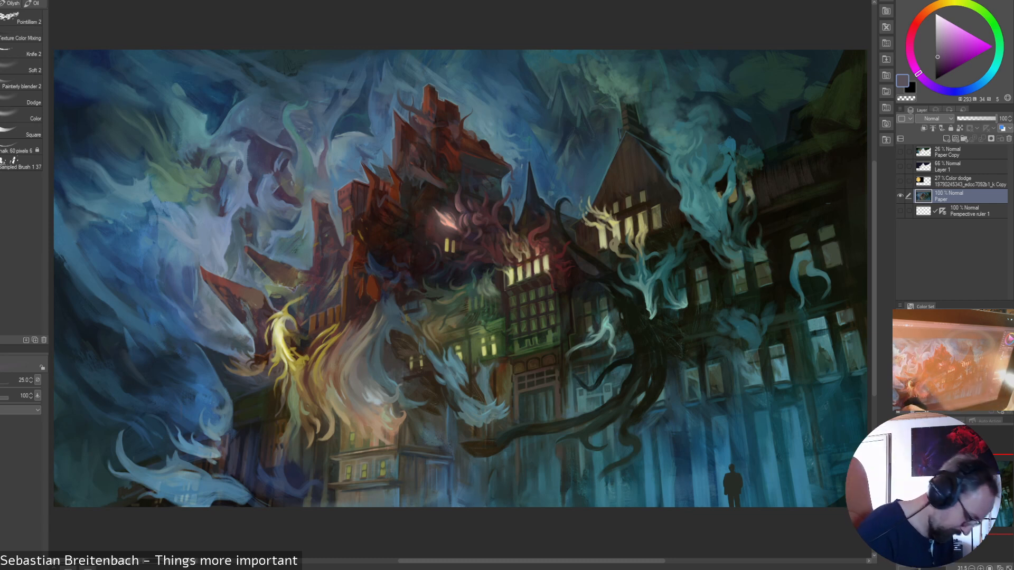
- Shade the middle of the fish-like spirit's body with sampled grey-blues and dark blue at brush size 25
left_click(201, 477, "alt")
left_click(198, 479, "alt")
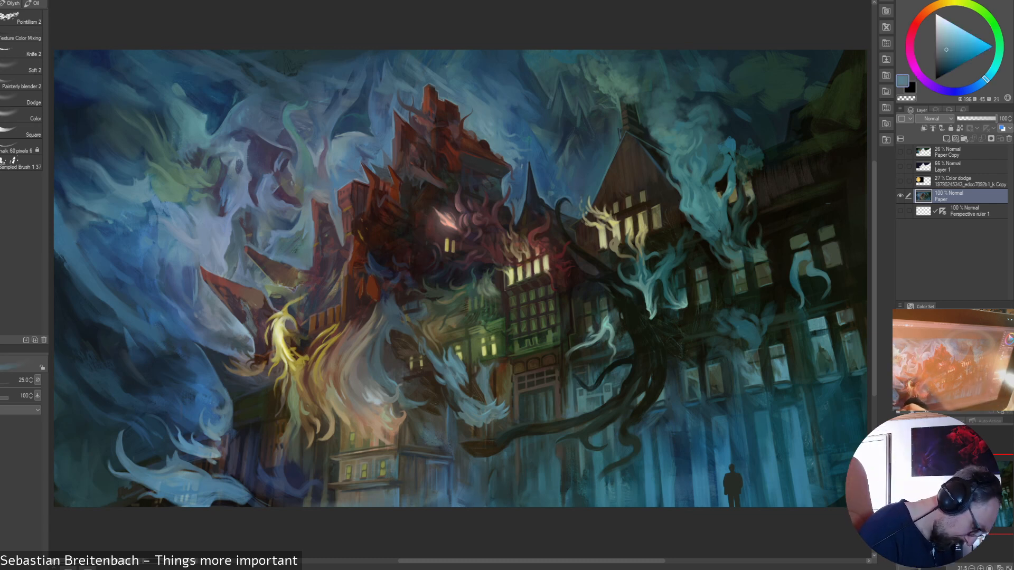
left_click(229, 479, "alt")
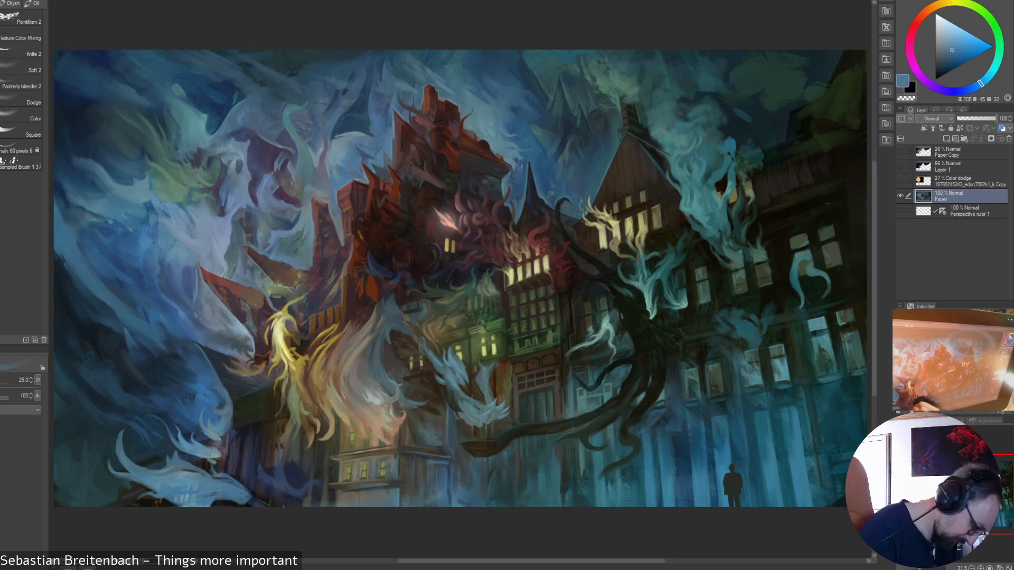
left_click(212, 466, "alt")
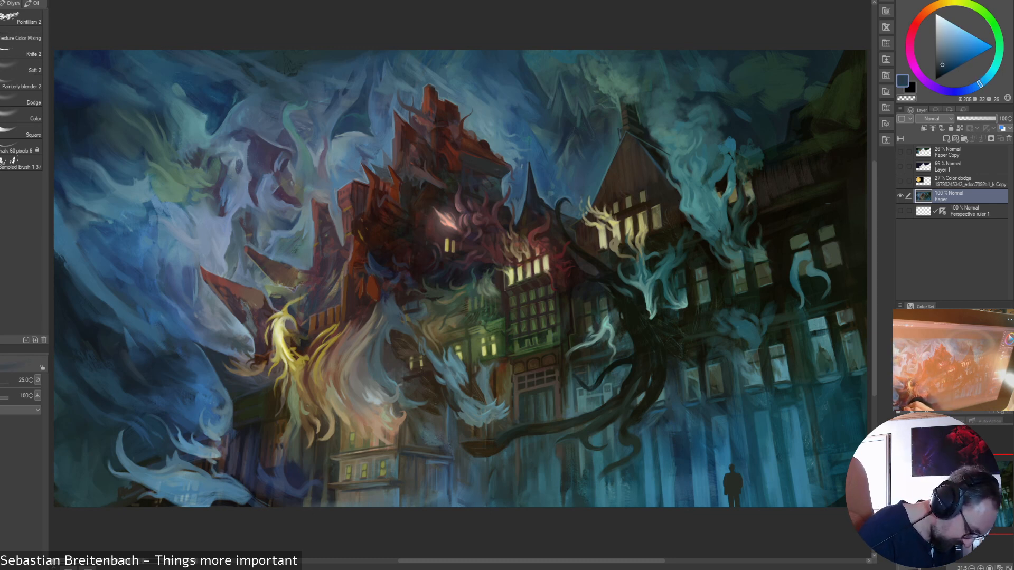
- Dissolve the fish-like spirit's snout into blue ground mist along the painting's lower edge with a sampled blue at brush size 70
left_click(242, 487, "alt")
left_click_drag(244, 487, 259, 493)
key("bracketright")
key("bracketright")
key("bracketright")
key("bracketright")
key("bracketright")
key("bracketright")
key("bracketright")
key("bracketright")
key("bracketright")
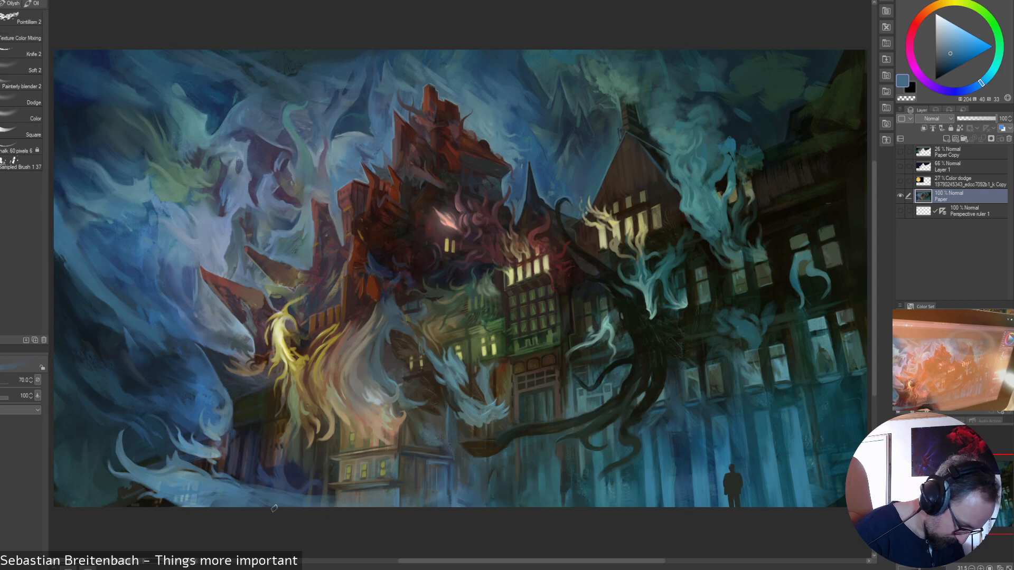
key("bracketleft")
key("bracketleft")
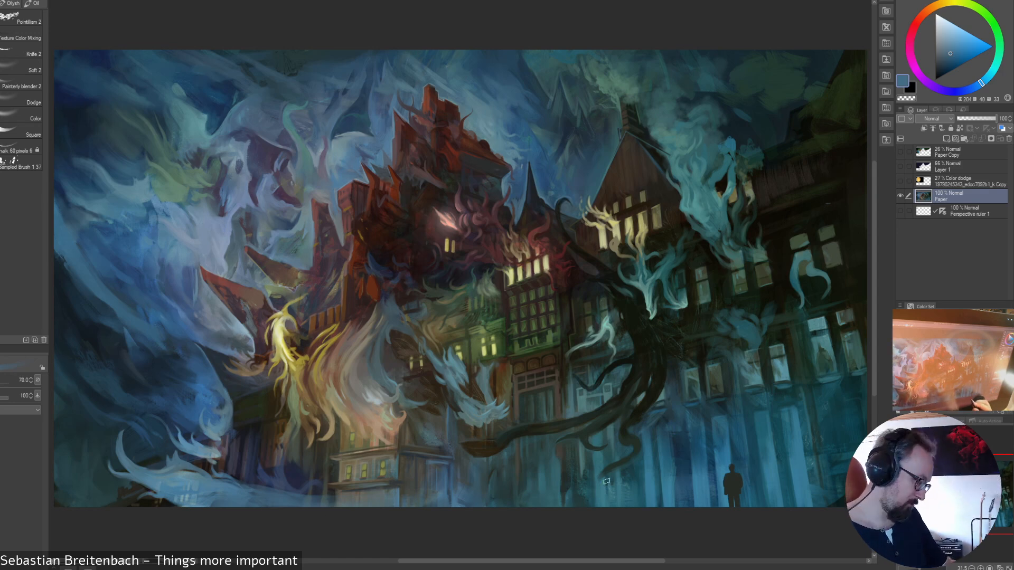
- Check the ground mist against the perspective ruler grid and adjust it with a sampled blue at brush size 40
left_click(900, 211)
key("bracketleft")
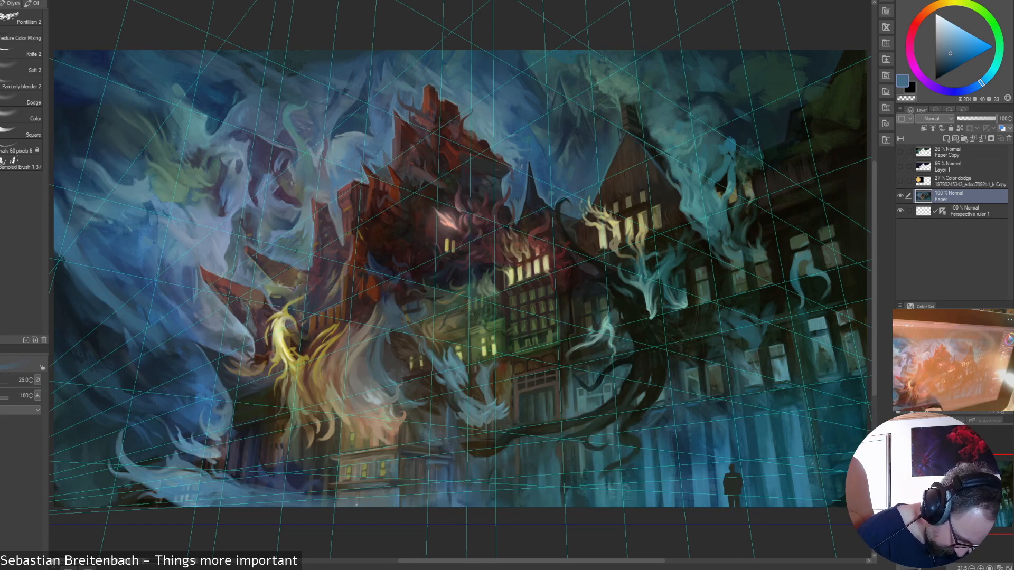
left_click(278, 506, "alt")
key("bracketright")
key("bracketleft")
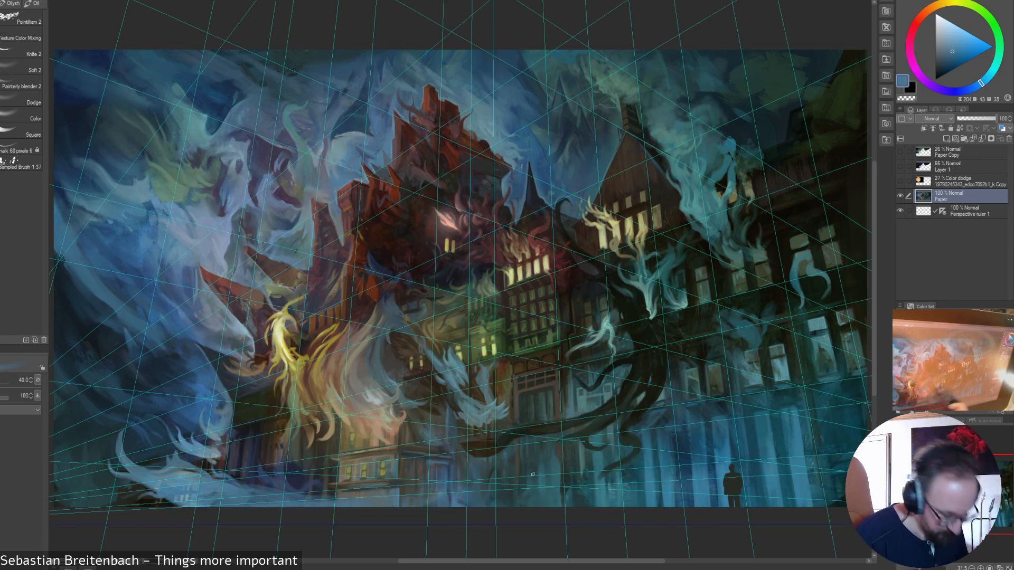
left_click(901, 211)
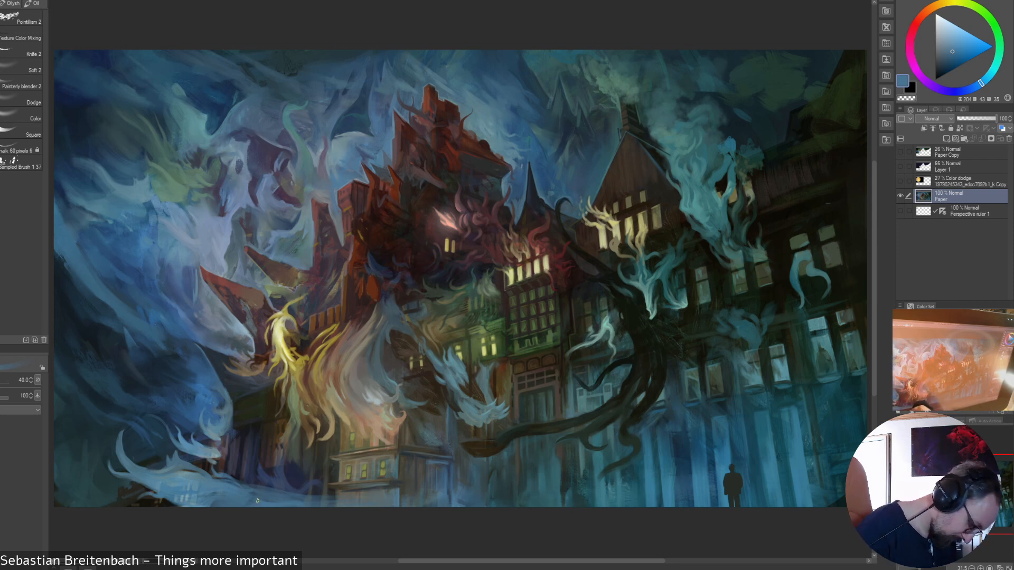
- Blend the ground mist into the dark wall above it with sampled grey-blue and dark blue at brush size 30
left_click(215, 493, "alt")
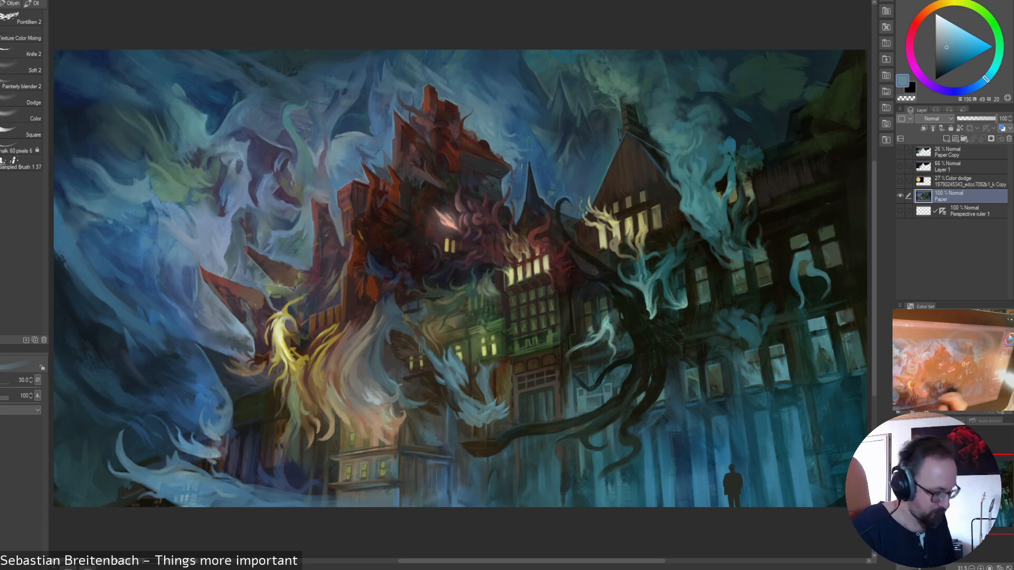
left_click(229, 478, "alt")
left_click(245, 485, "alt")
left_click(258, 463, "alt")
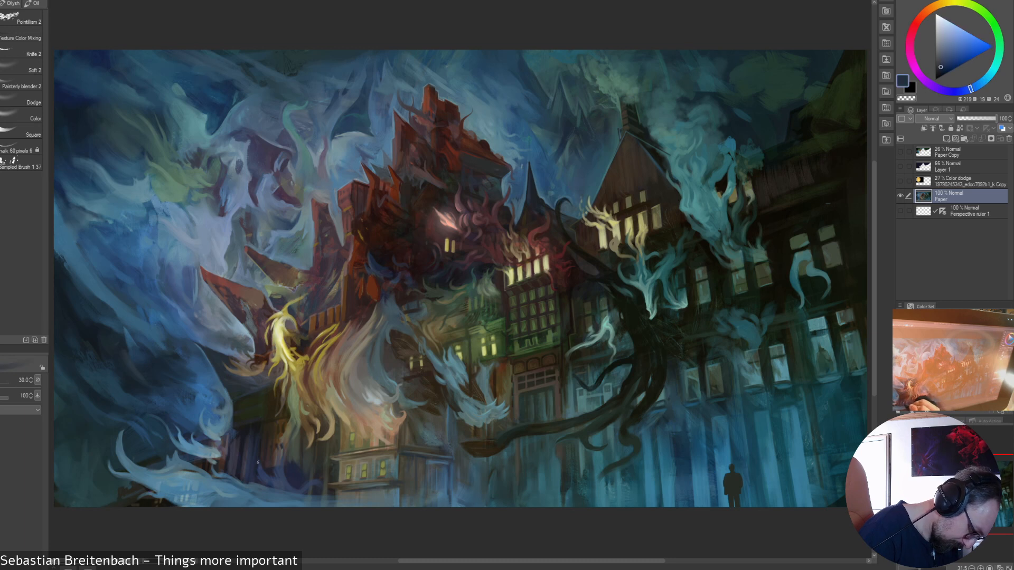
key("bracketright")
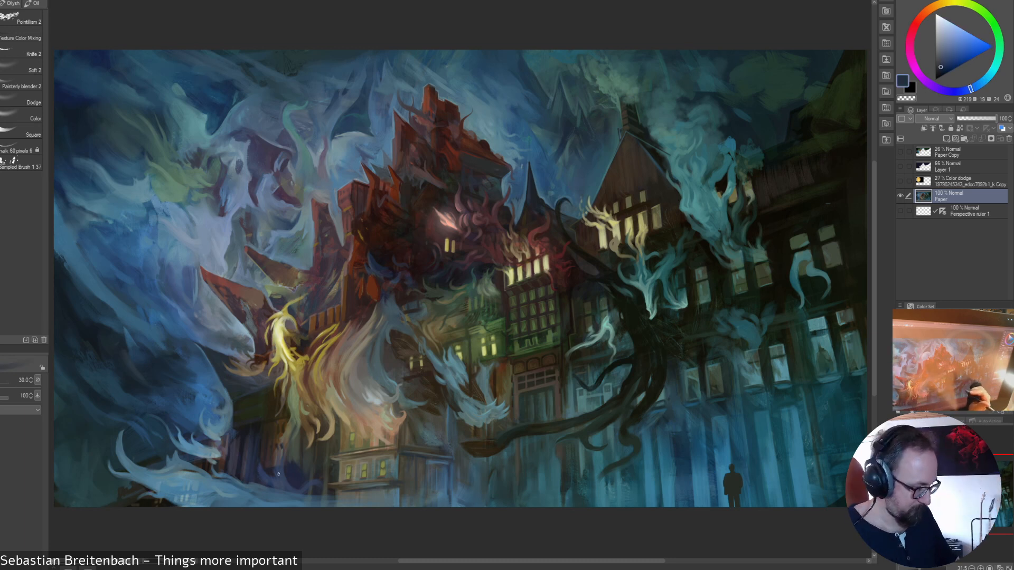
- Detail the pale spirit's jaw below the red wing-shaped roof with sampled pale and deep blues at brush size 15
left_click(242, 330, "alt")
left_click_drag(232, 338, 226, 332)
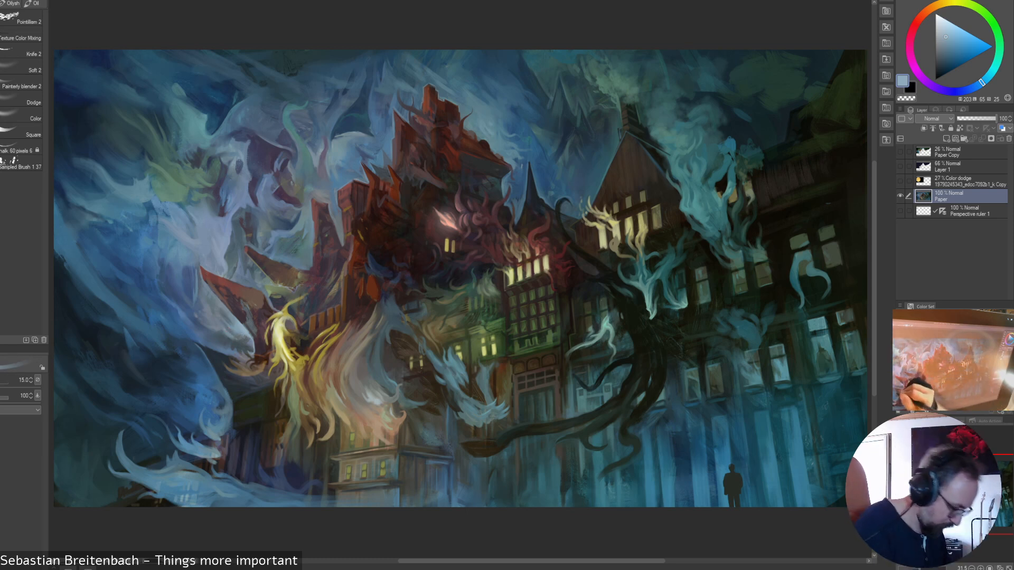
left_click(203, 352, "alt")
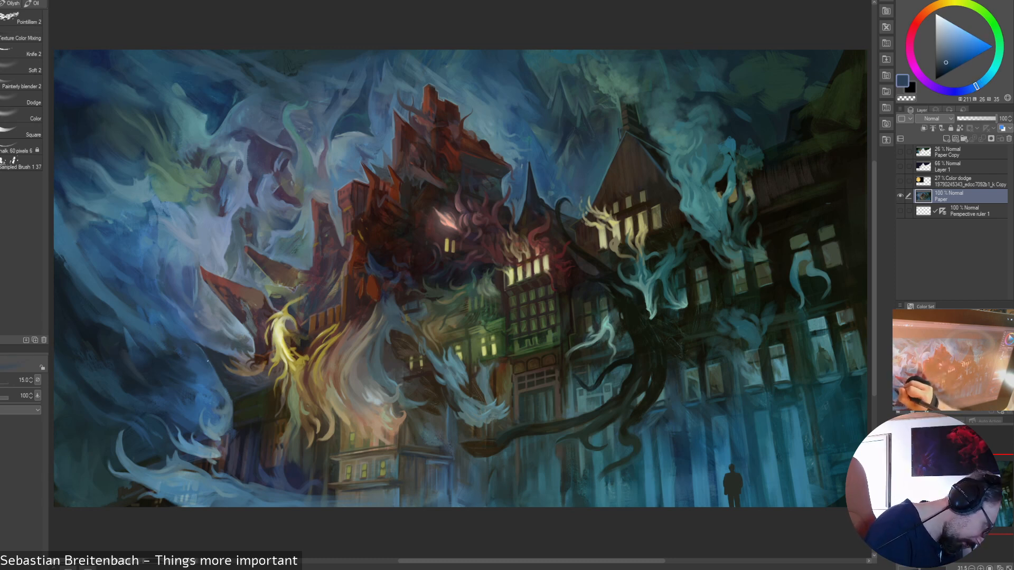
left_click(204, 358, "alt")
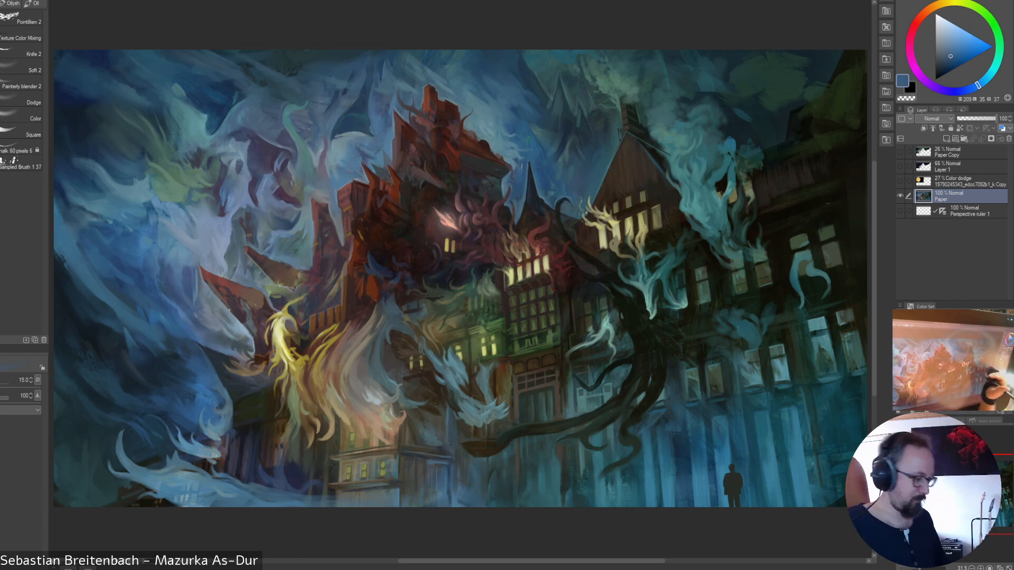
- Rework the blue cloud above the curved wisps with sampled blues at brush size 35, checking it against the perspective grid
left_click(225, 392, "alt")
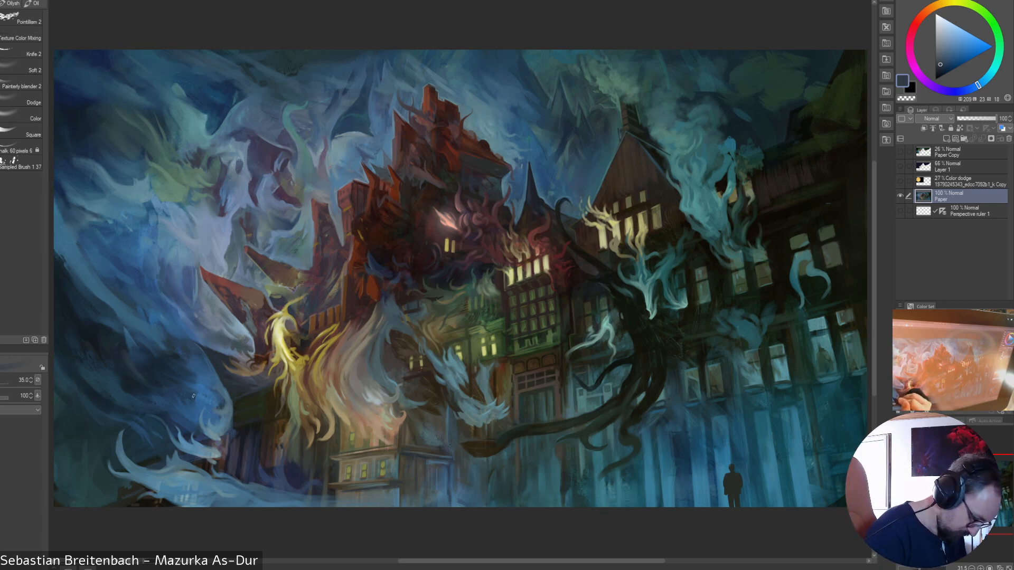
left_click(900, 211)
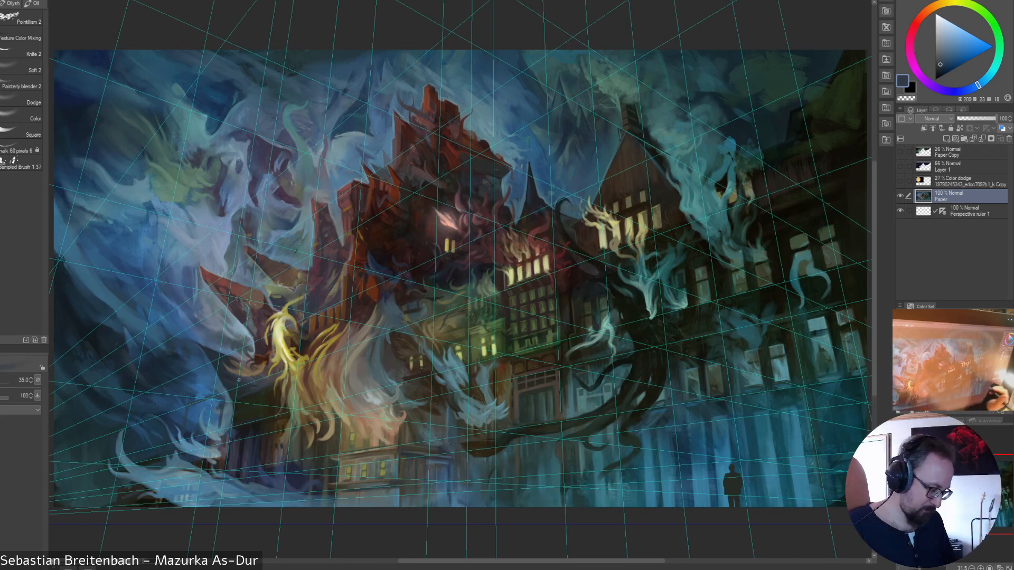
left_click(901, 211)
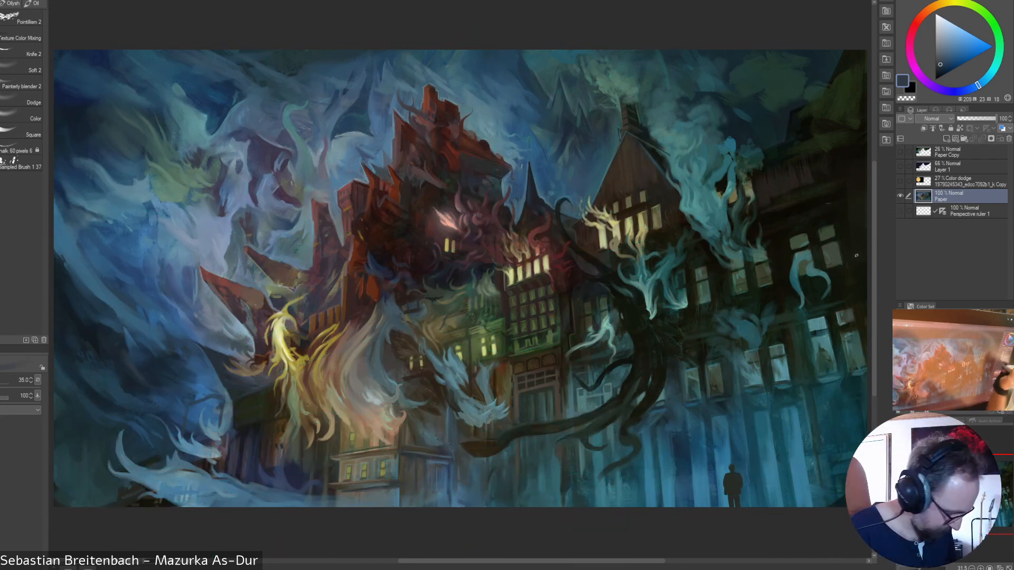
left_click(212, 397, "alt")
left_click(220, 399, "alt")
left_click(221, 401, "alt")
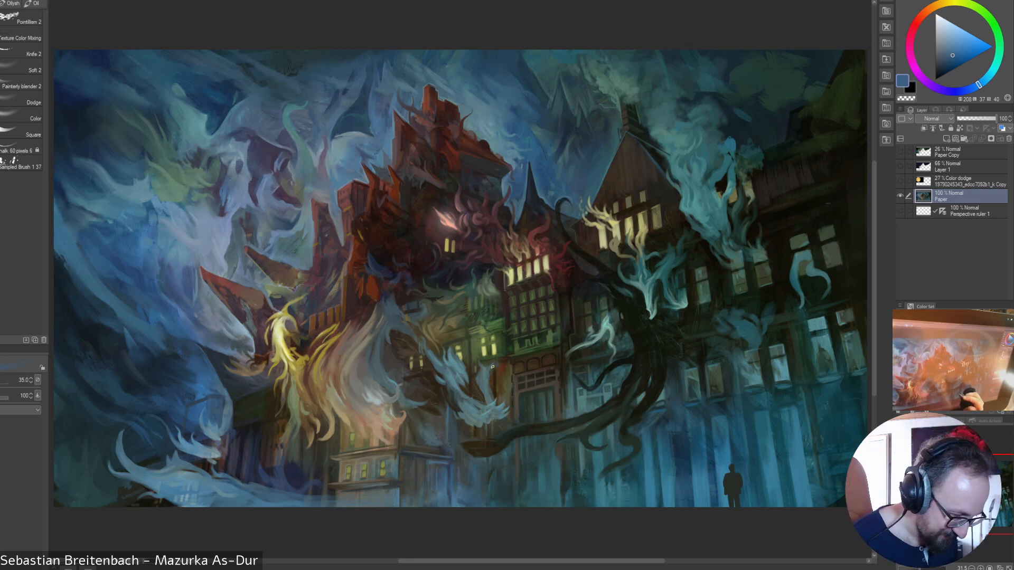
left_click_drag(115, 323, 163, 365)
key("ctrl+z")
key("ctrl+z")
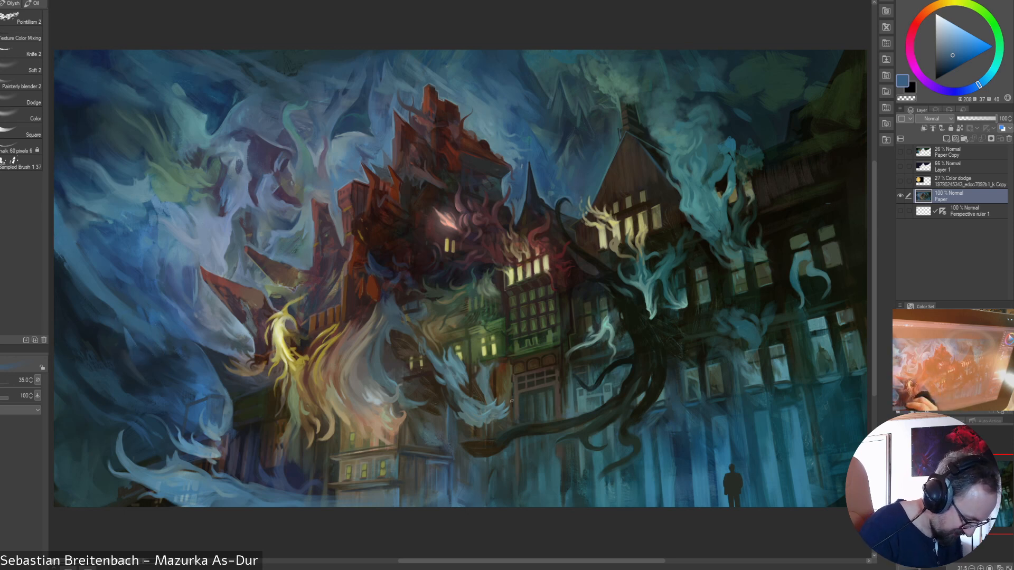
- Paint the blue cloud edge above the curved wisps, beside the dark wall, with sampled blues at brush size 35
left_click(198, 392, "alt")
left_click_drag(189, 408, 201, 403)
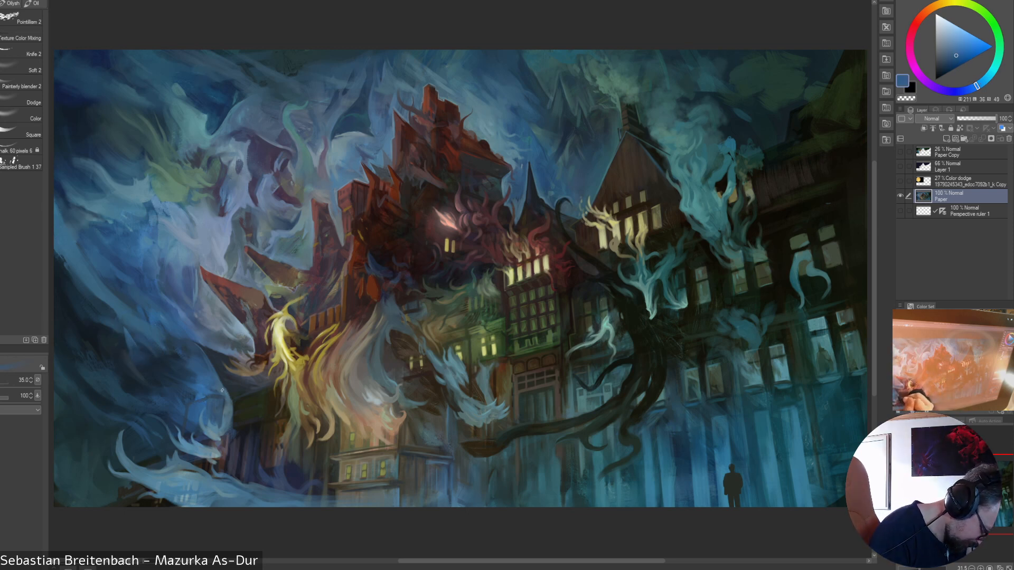
left_click(210, 397, "alt")
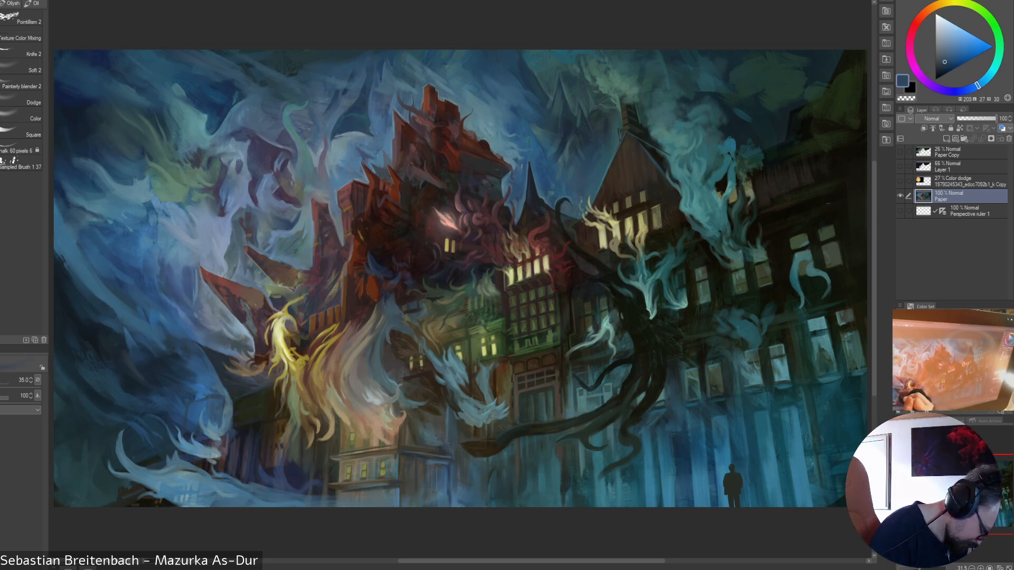
left_click(212, 413, "alt")
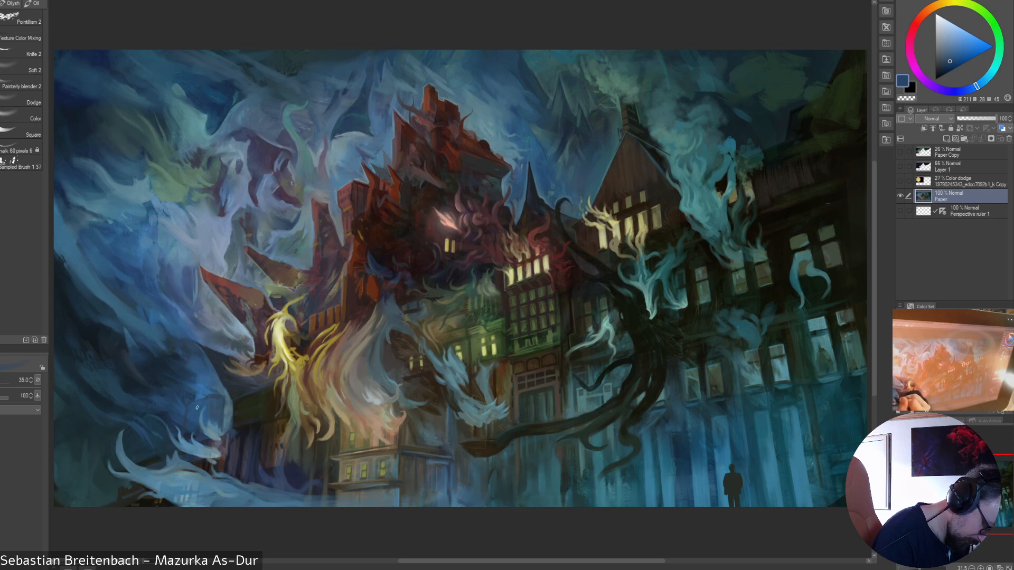
left_click(206, 417, "alt")
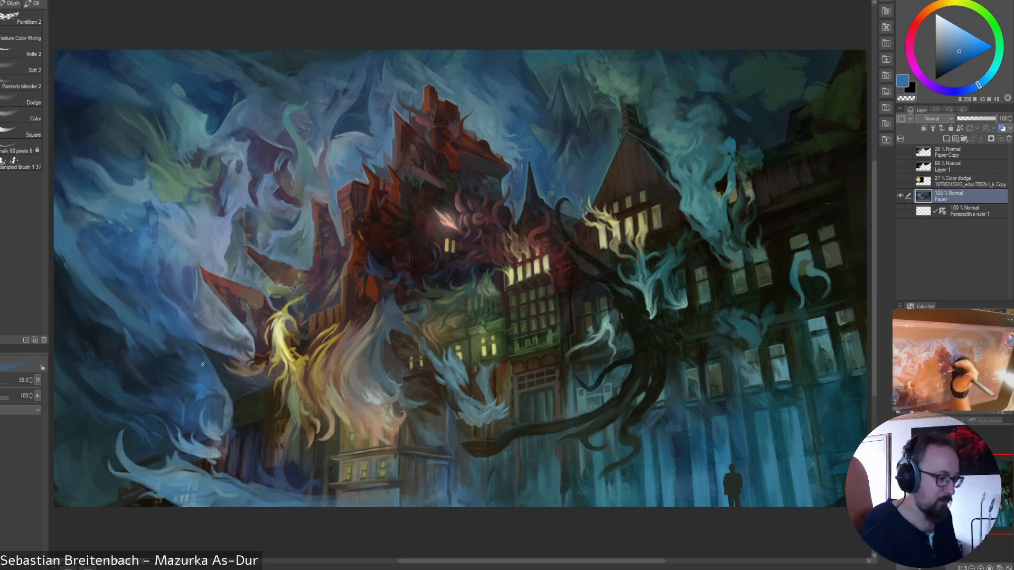
- Refine the blue cloud above the curved wisps with brush sizes ranging from 50 down to 20
key("[")
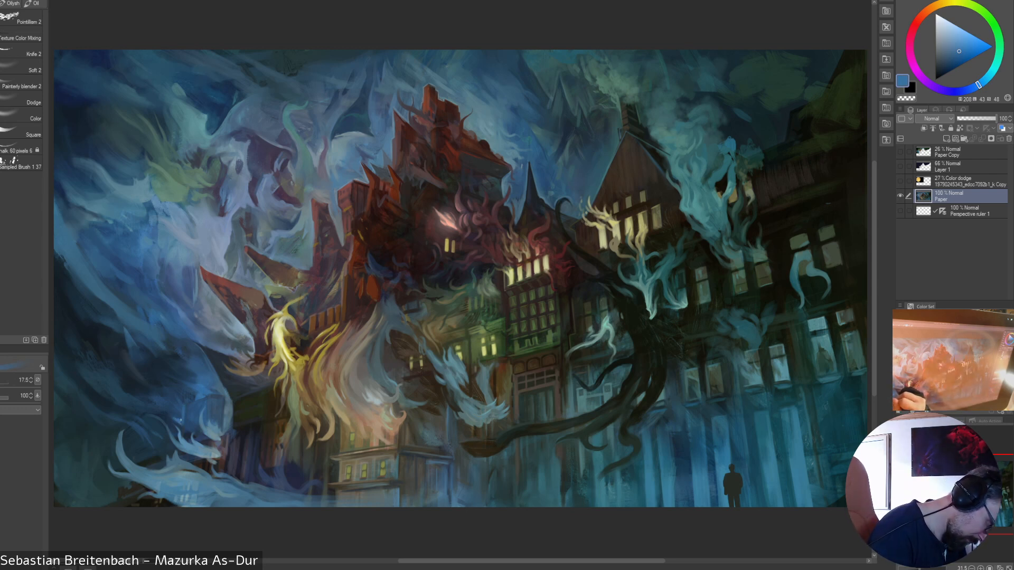
key("]")
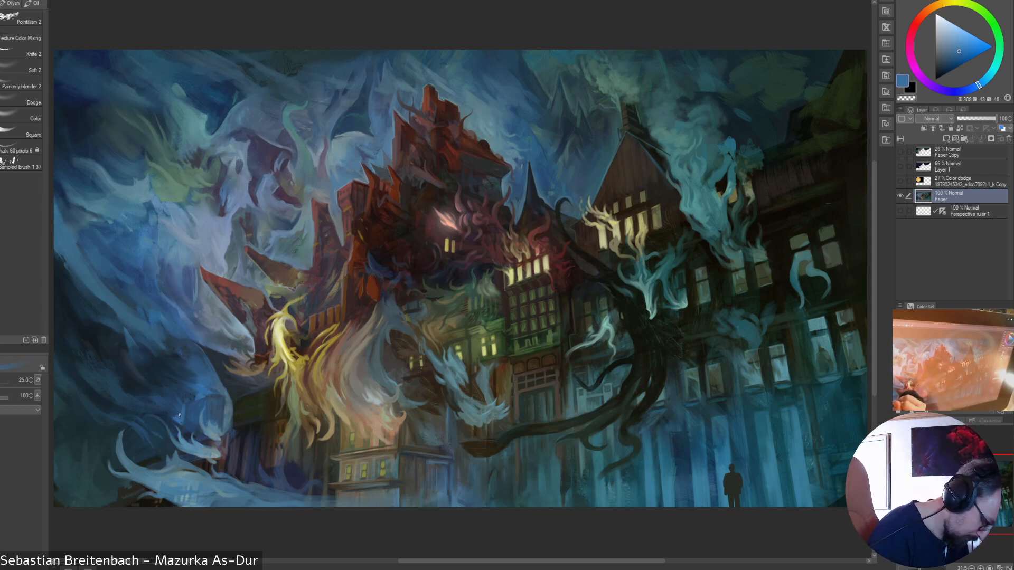
key("]")
key("]")
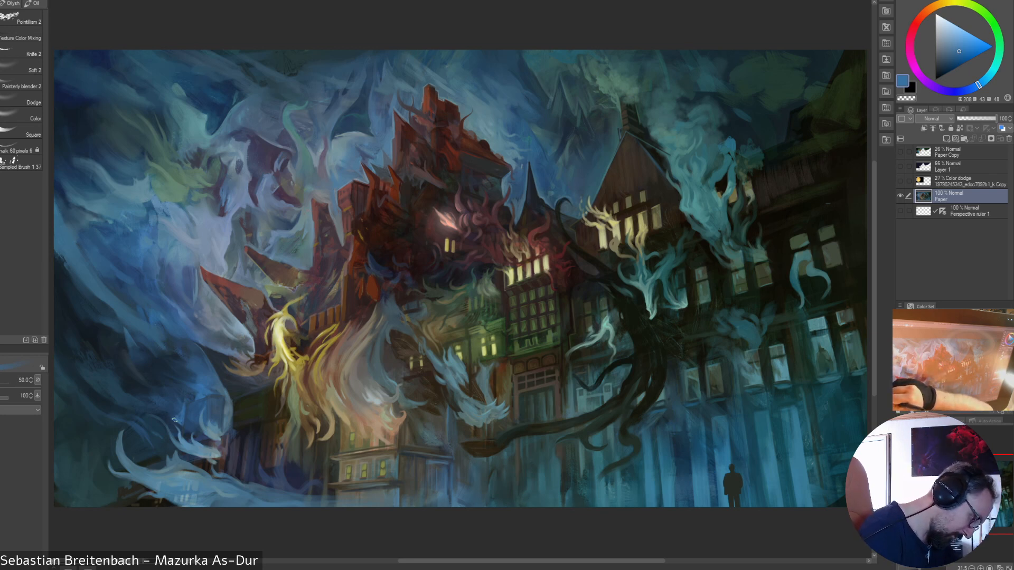
key("[")
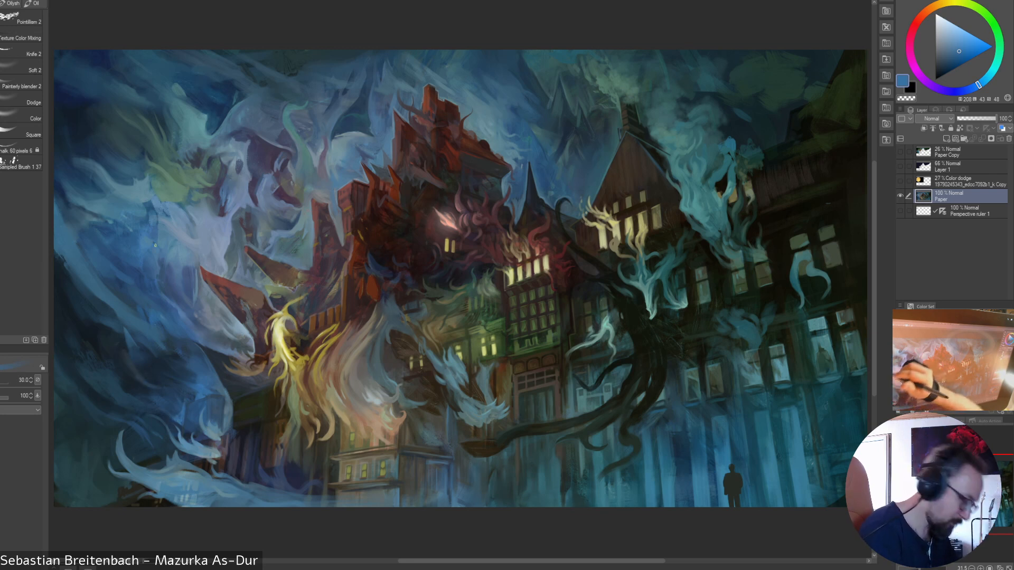
key("[")
key("[")
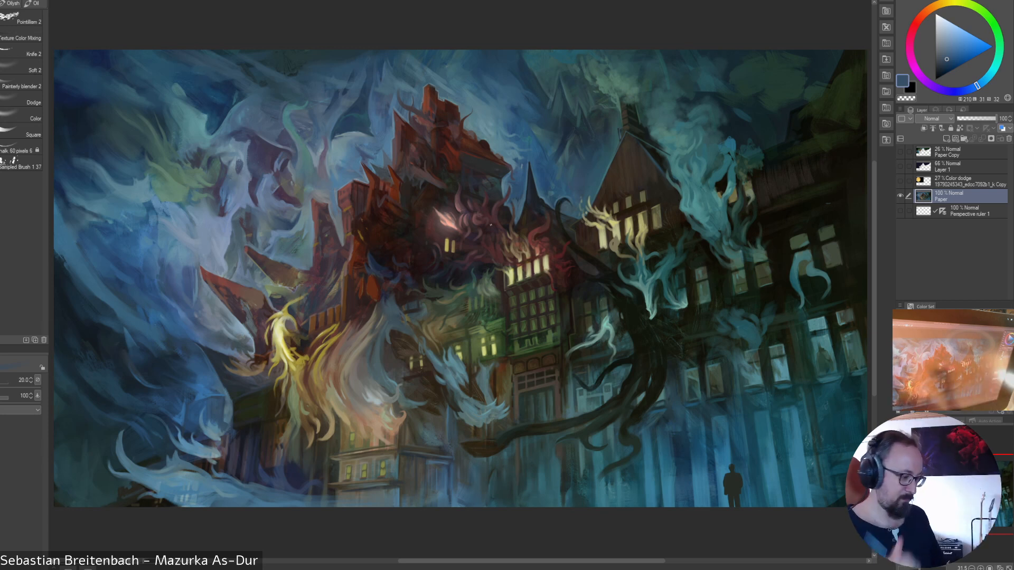
- Touch up the cloud below the pale spirit and the ground mist with sampled blues and dark teal at brush size 20
left_click(193, 341, "alt")
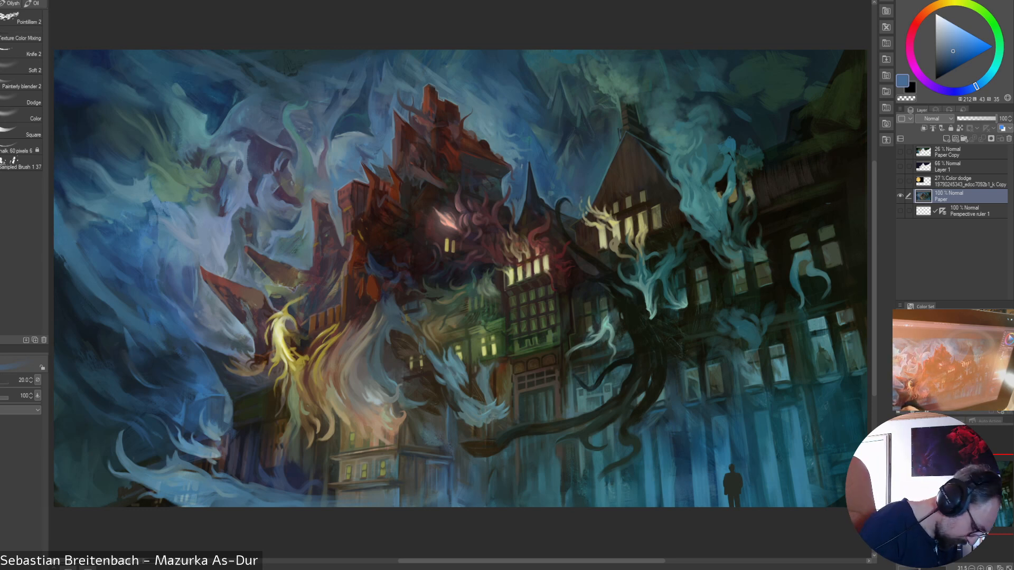
left_click(193, 342, "alt")
left_click(168, 504, "alt")
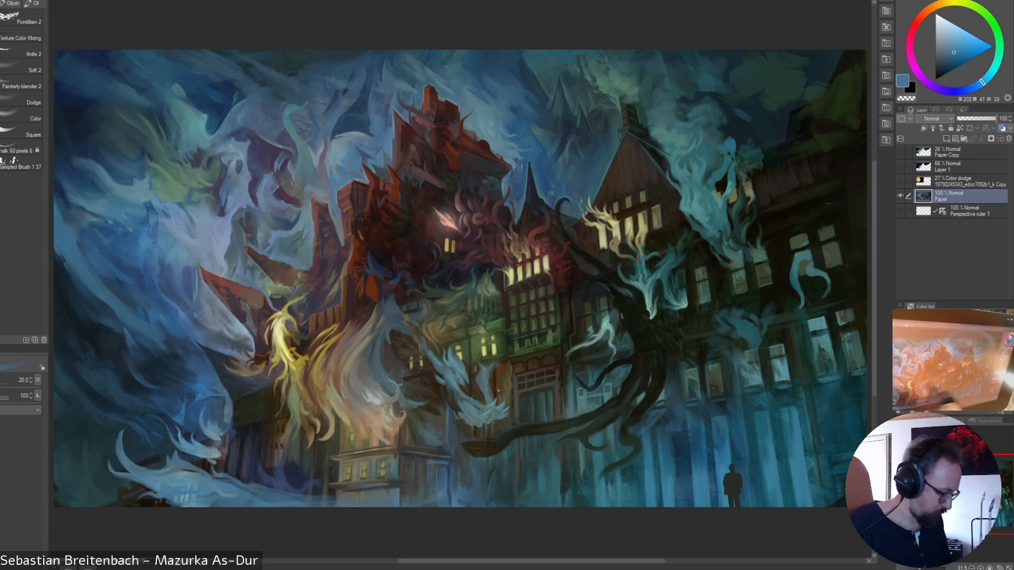
left_click(69, 502, "alt")
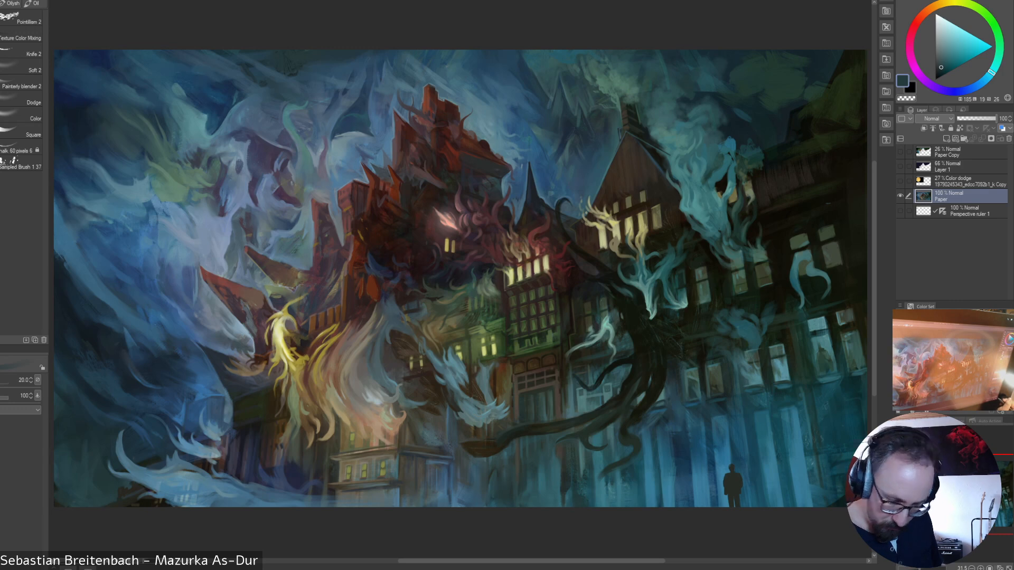
- Mirror the canvas and soften the large blue cloud with Painterly blender 2 at brush sizes 100 and 30
key("h")
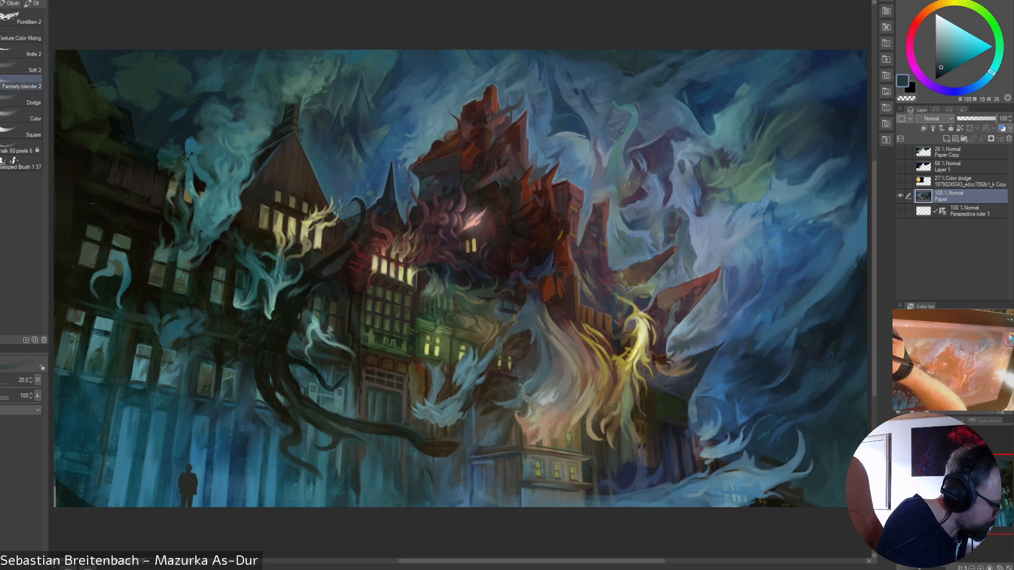
left_click(734, 240, "alt")
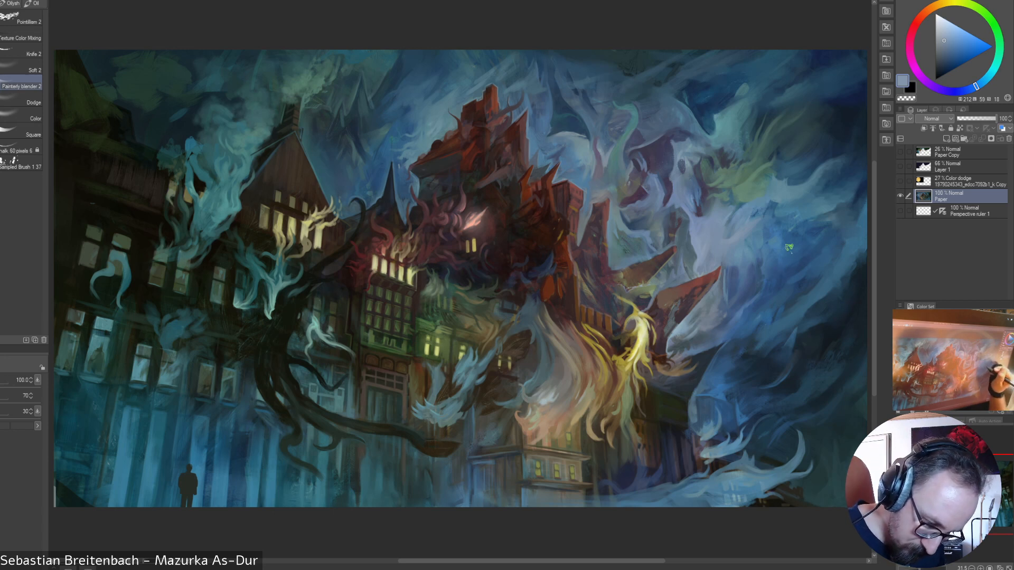
left_click(758, 212, "alt")
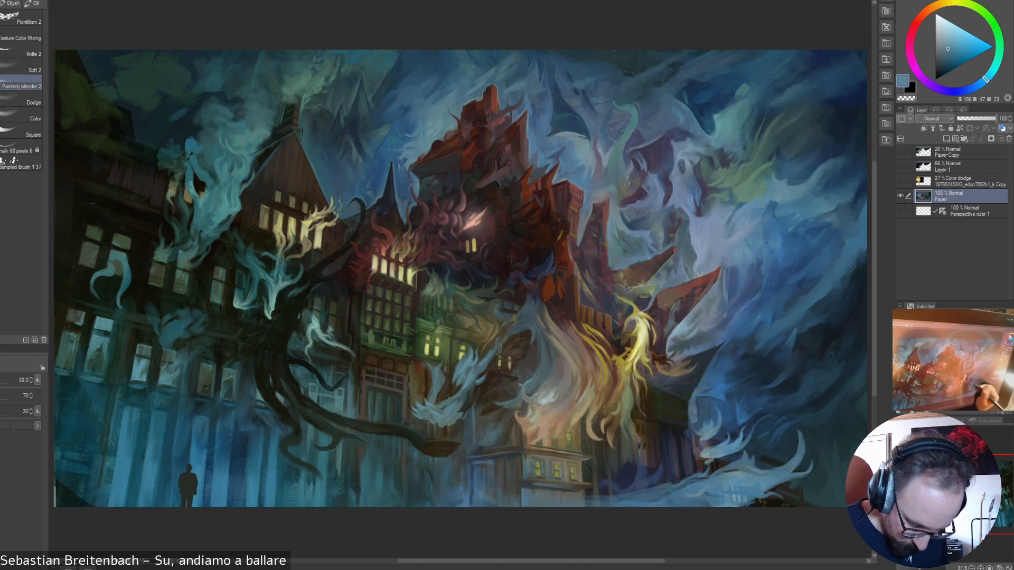
- Blend the cloud edge beside the dark building above the curved wisps at brush sizes 45, 40 and 25
key("bracketright")
key("bracketright")
key("bracketright")
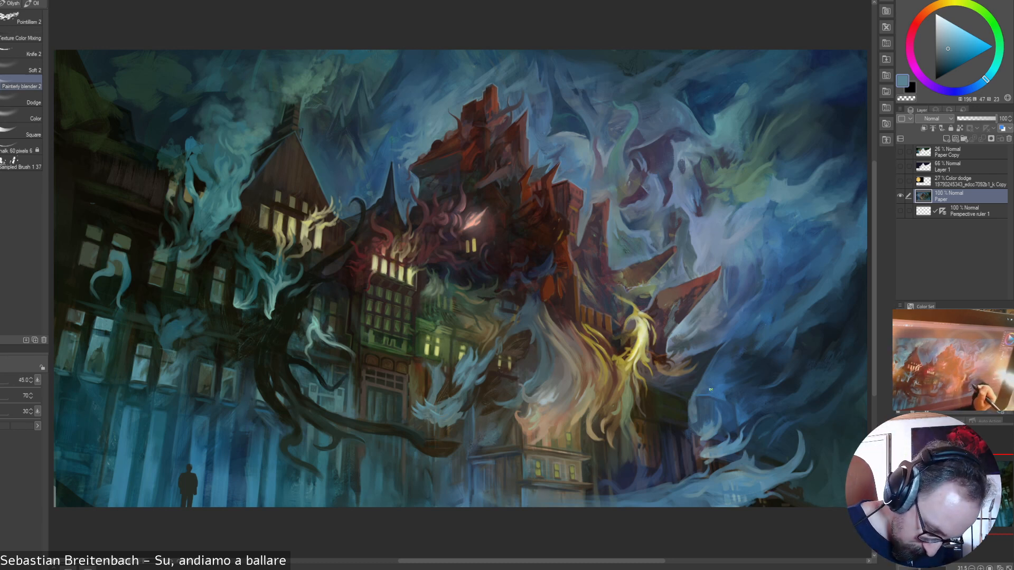
key("bracketright")
key("bracketright")
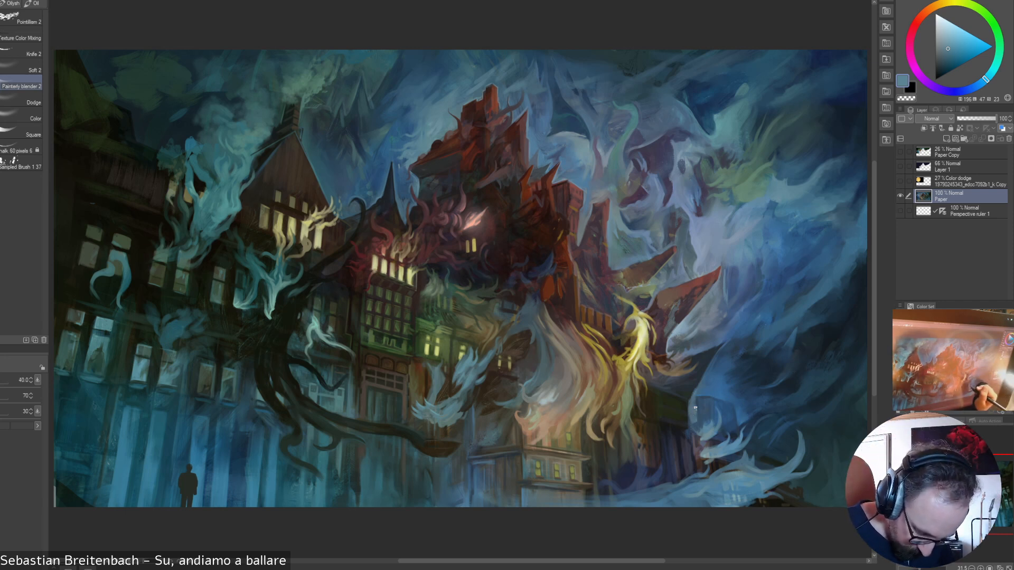
key("bracketleft")
key("bracketleft")
- Paint the dark building's corner against the cloud using PS Chalk and a sampled grey-blue at brush size 20
right_click(727, 396)
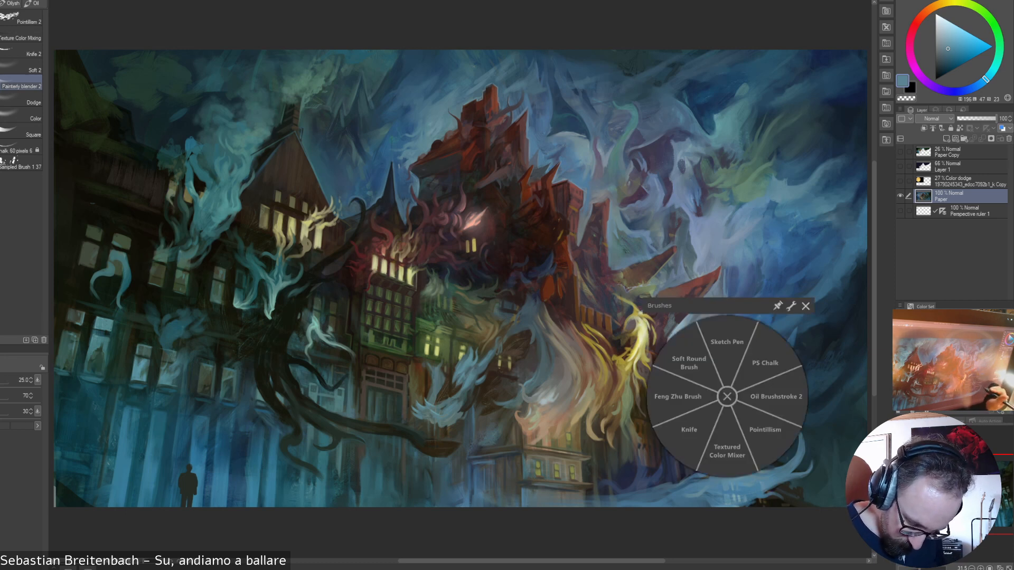
left_click(771, 360)
left_click(698, 402, "alt")
left_click_drag(689, 394, 688, 426)
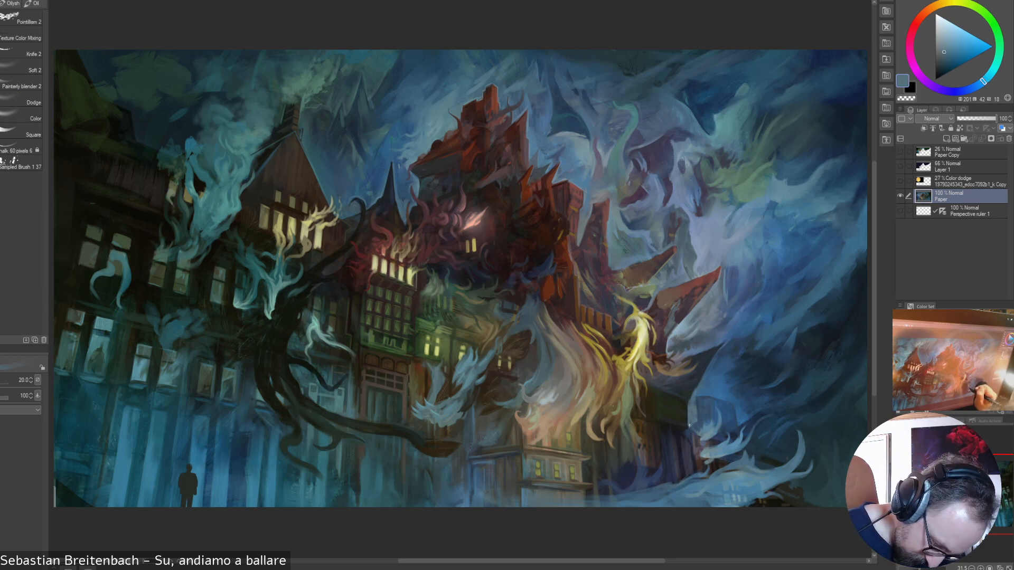
- Define the dark building's side and the cloud up to the pale spirit's jaw with sampled dark, grey and pale blues
left_click(680, 413, "alt")
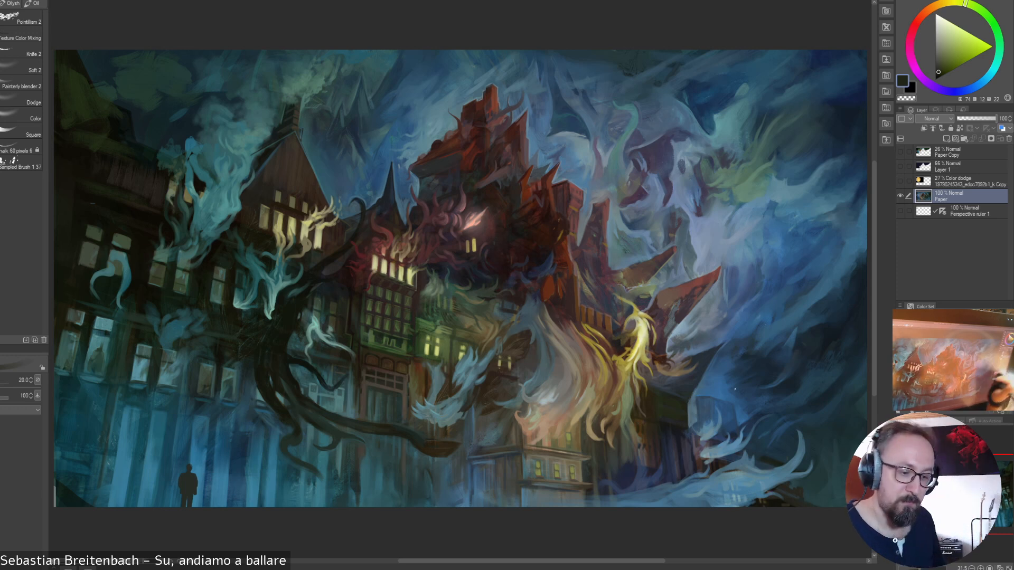
left_click(696, 405, "alt")
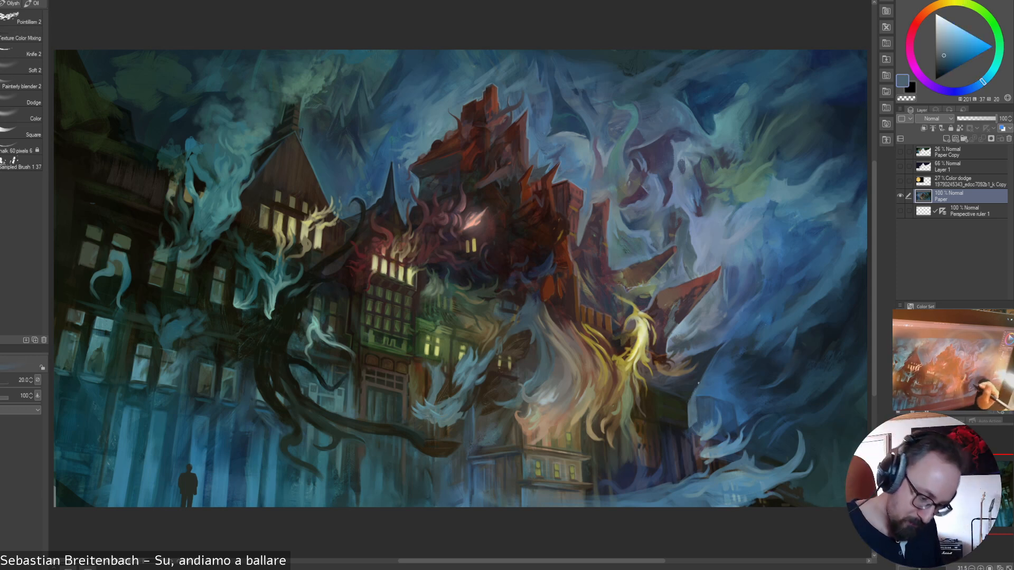
left_click(699, 382, "alt")
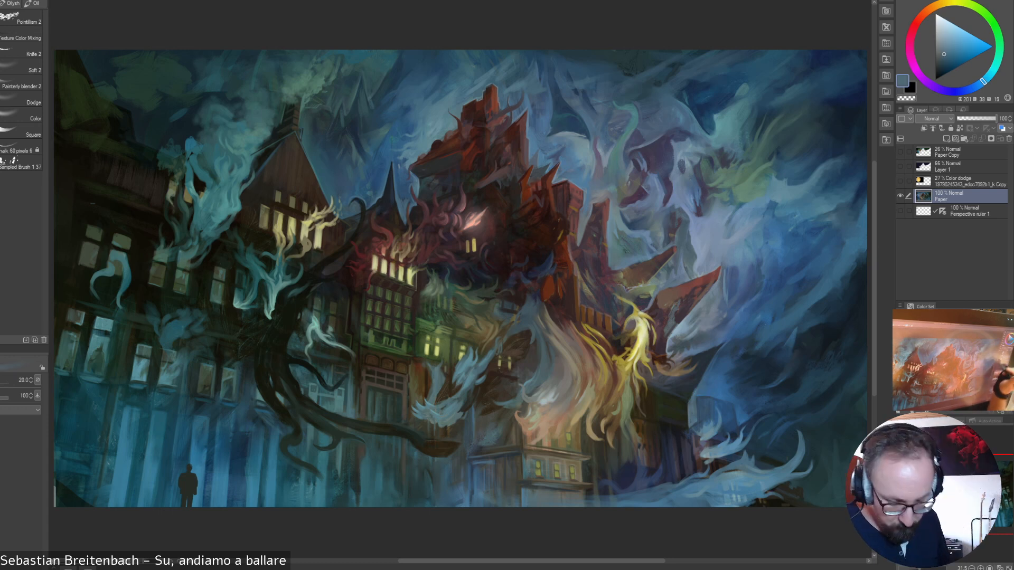
left_click(690, 400, "alt")
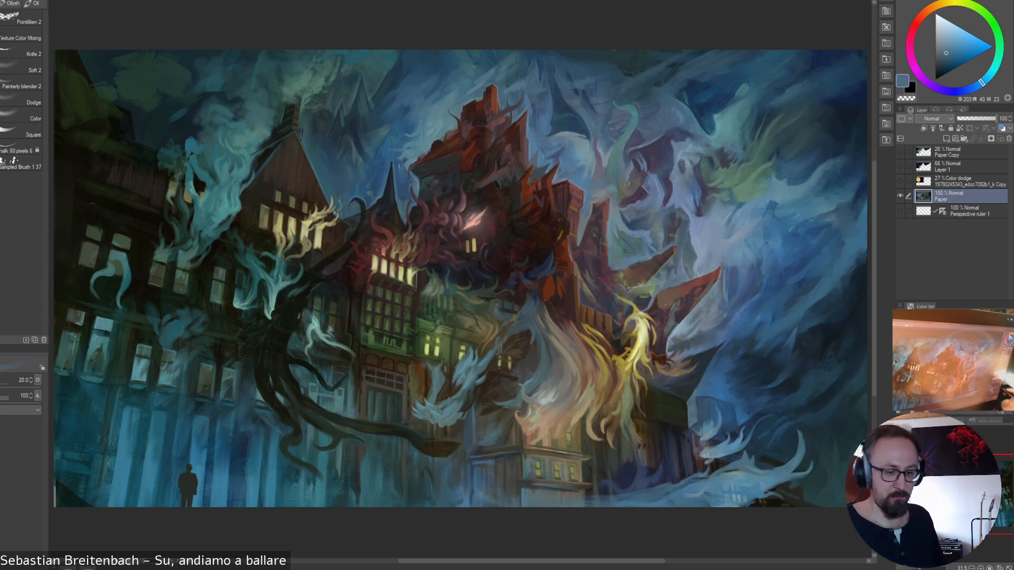
left_click(682, 344, "alt")
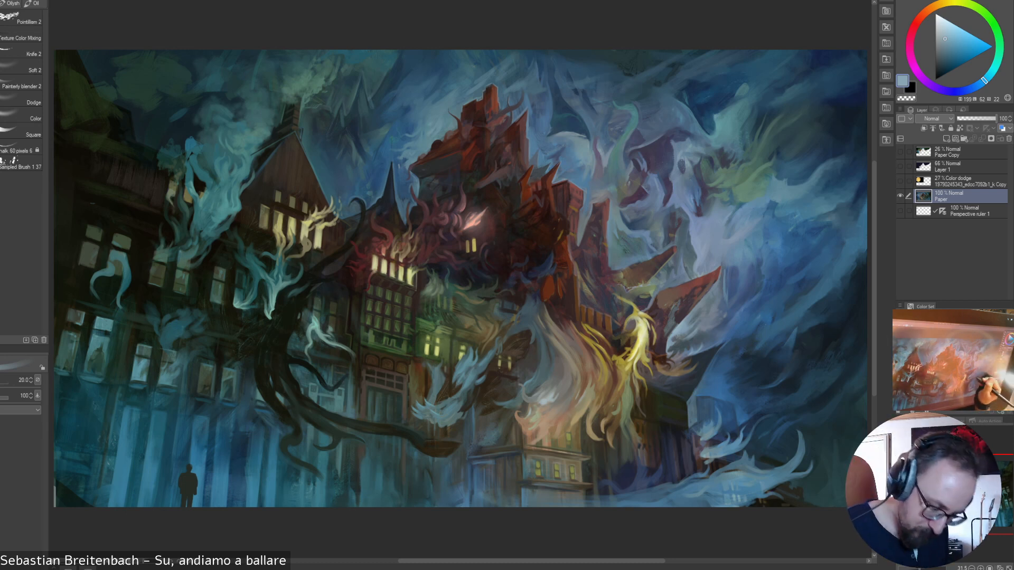
left_click(716, 341, "alt")
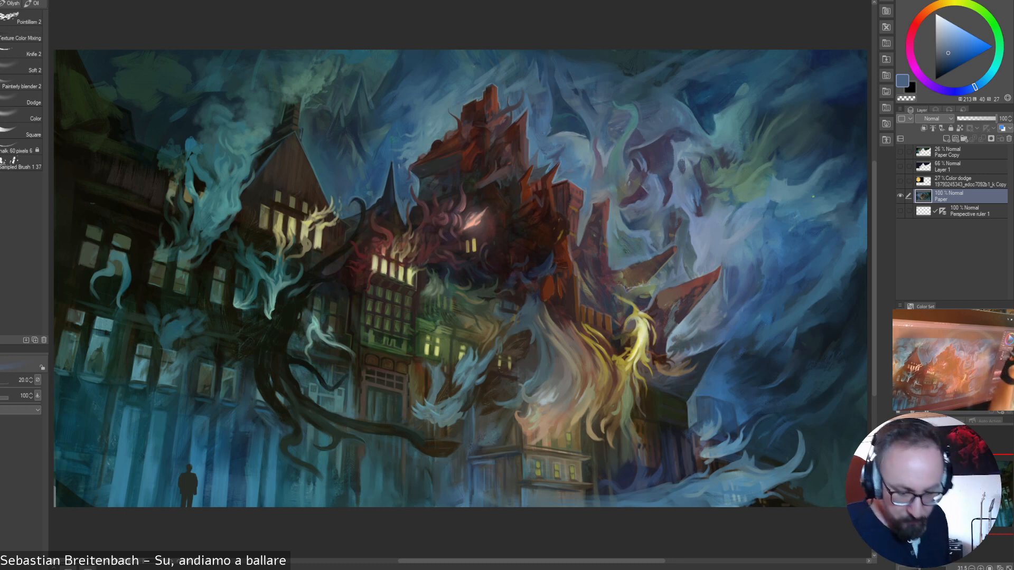
- Rework the blue cloud between the pale spirit and the curved wisps with sampled mid and dark blues at brush size 40
left_click(738, 382, "alt")
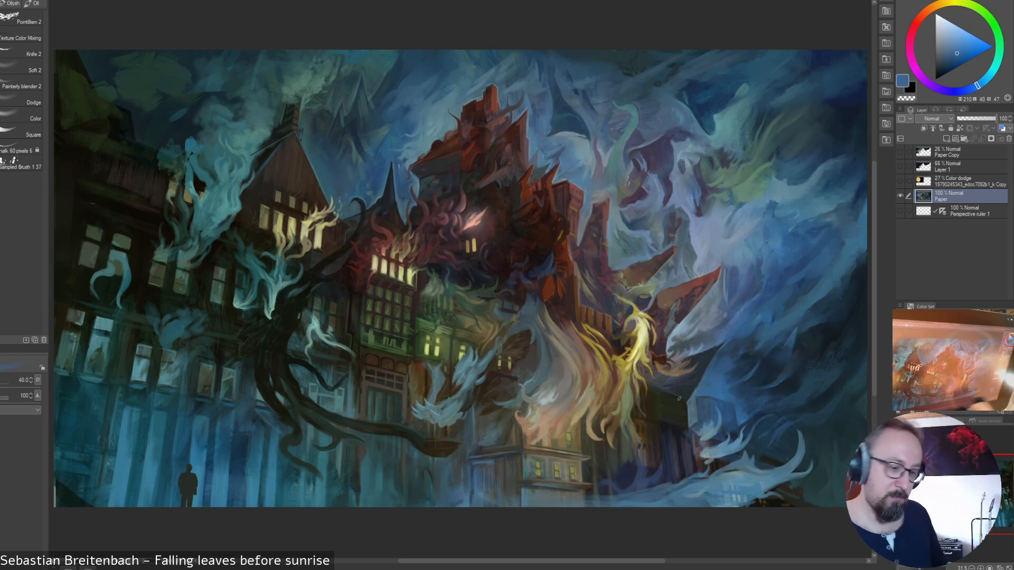
left_click(732, 384, "alt")
key("bracketright")
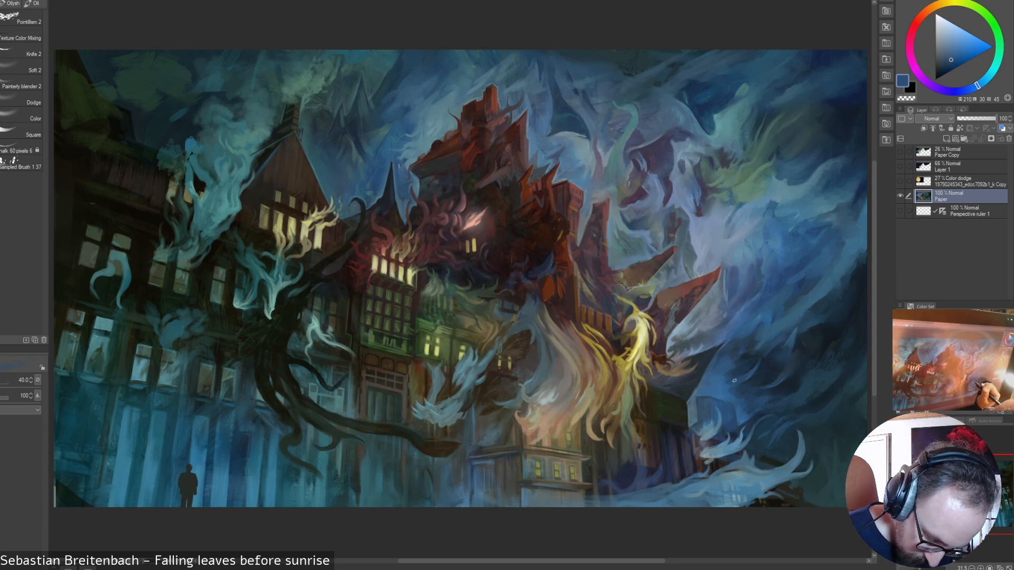
left_click(752, 370, "alt")
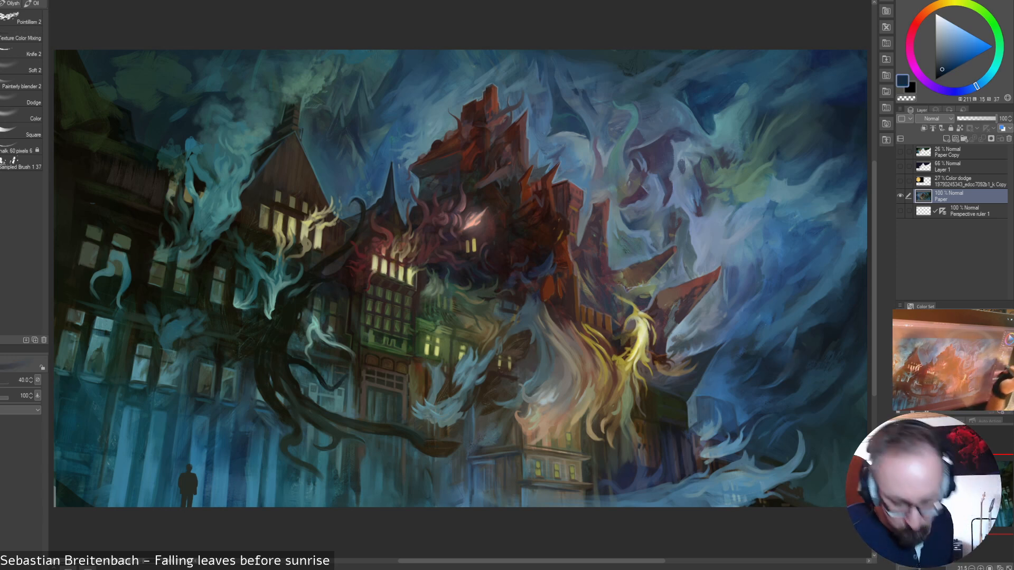
left_click(760, 356, "alt")
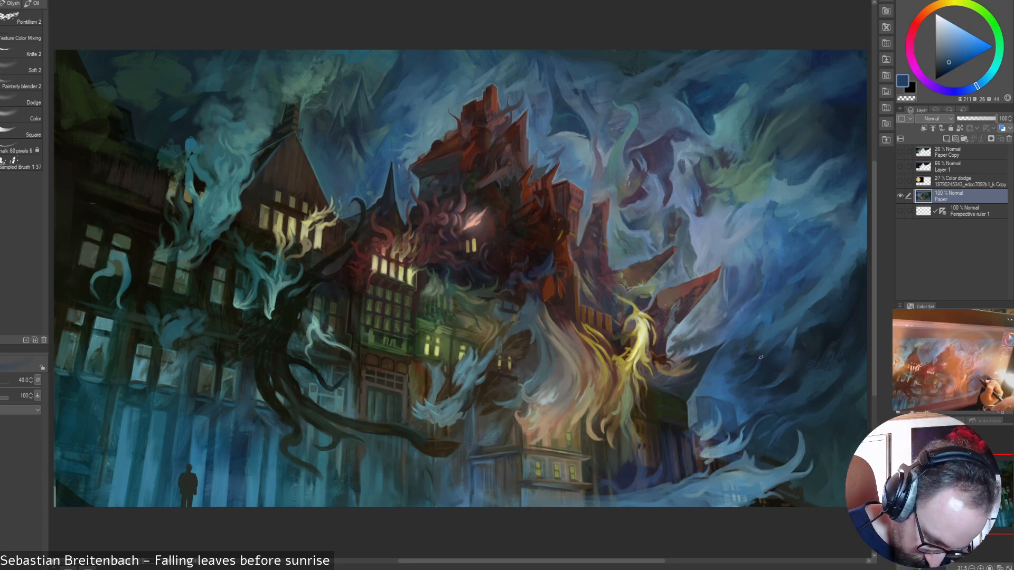
left_click(761, 359, "alt")
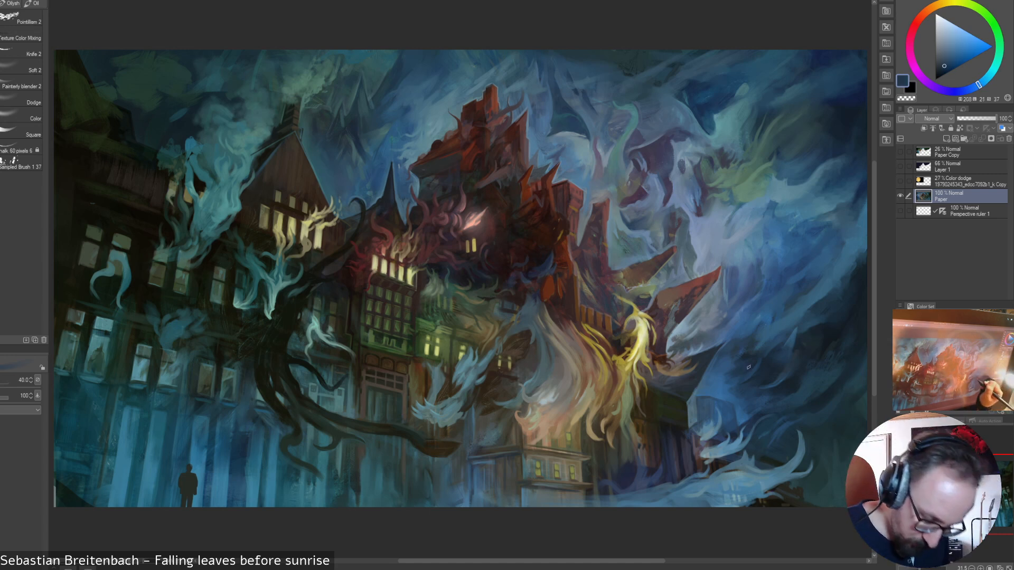
left_click(739, 378, "alt")
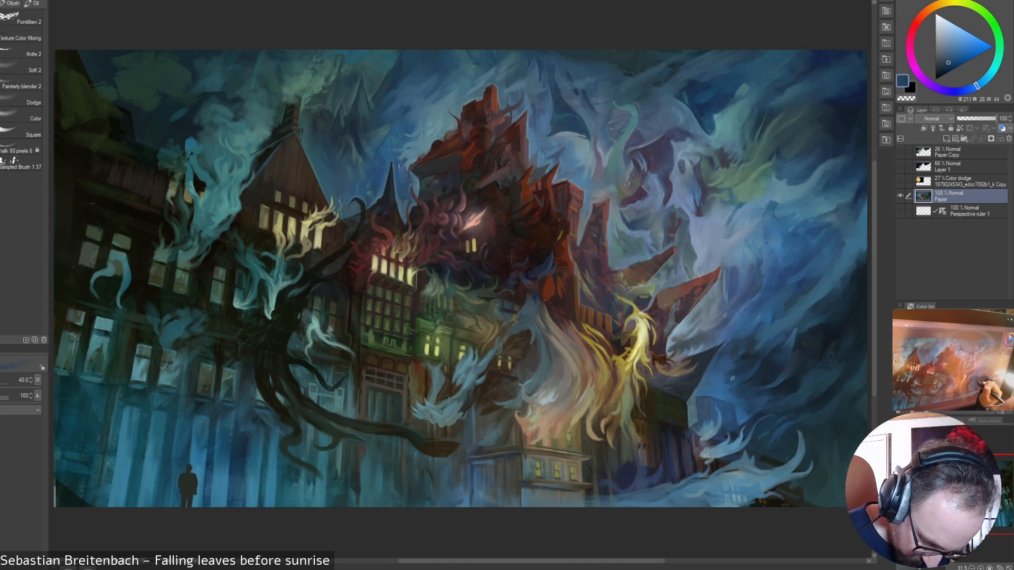
- Broaden the blue cloud's shading at brush size 45, and deepen it with a sampled dark blue at size 35
key("bracketright")
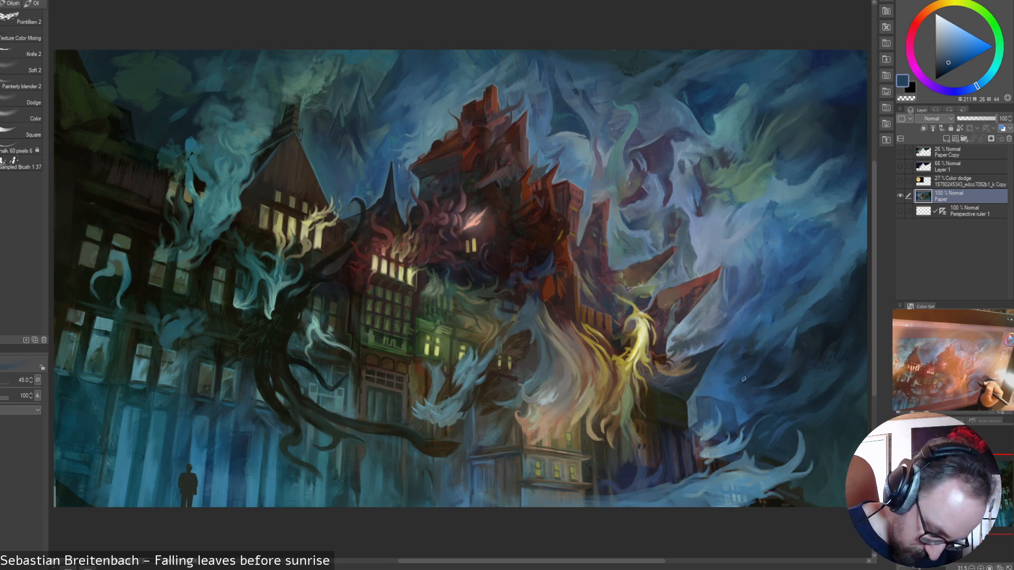
key("bracketright")
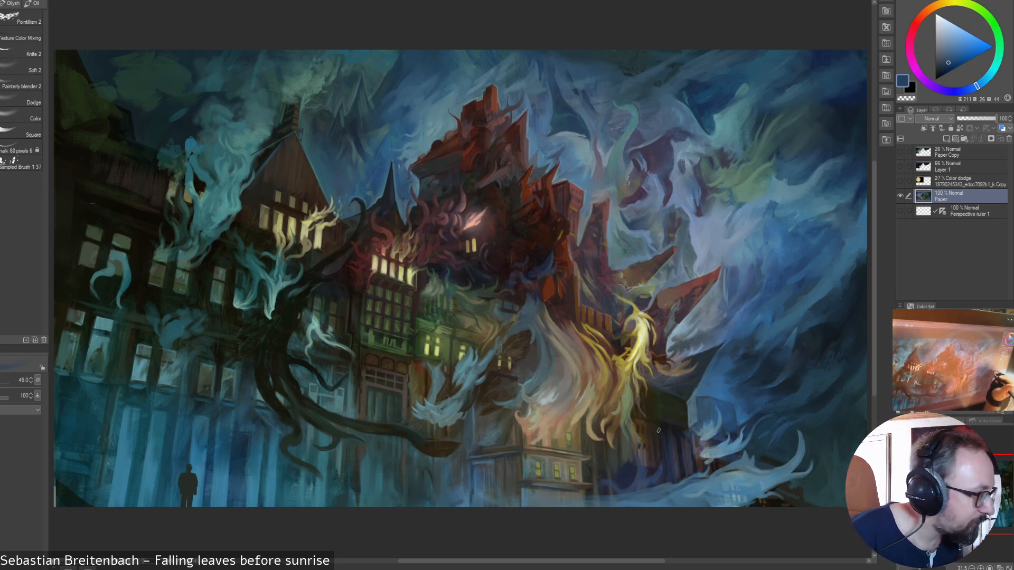
left_click(762, 363, "alt")
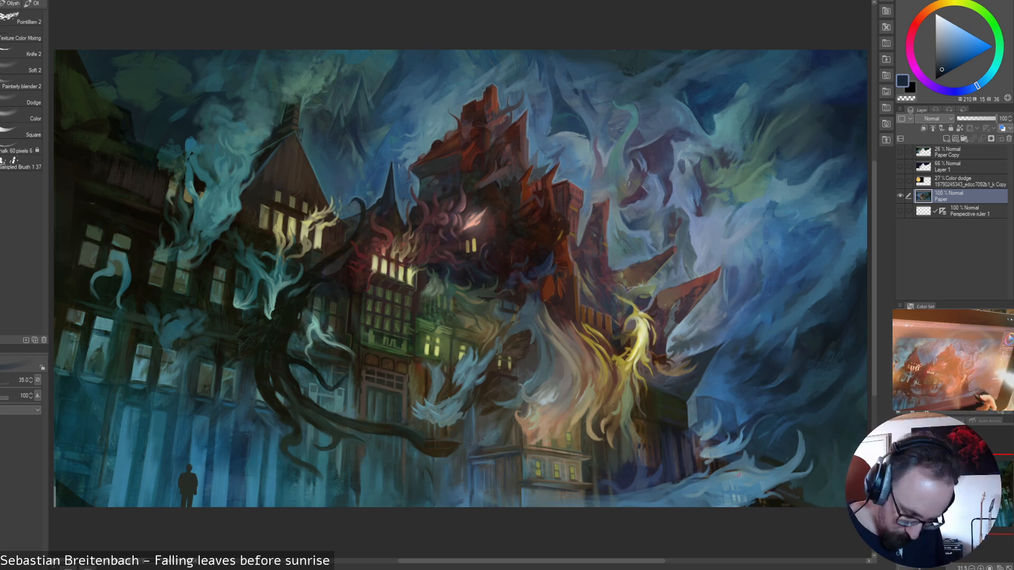
- Refine the curved wisps and surrounding mist with sampled dark, pale and mid blues at brush size 25
left_click(738, 475, "alt")
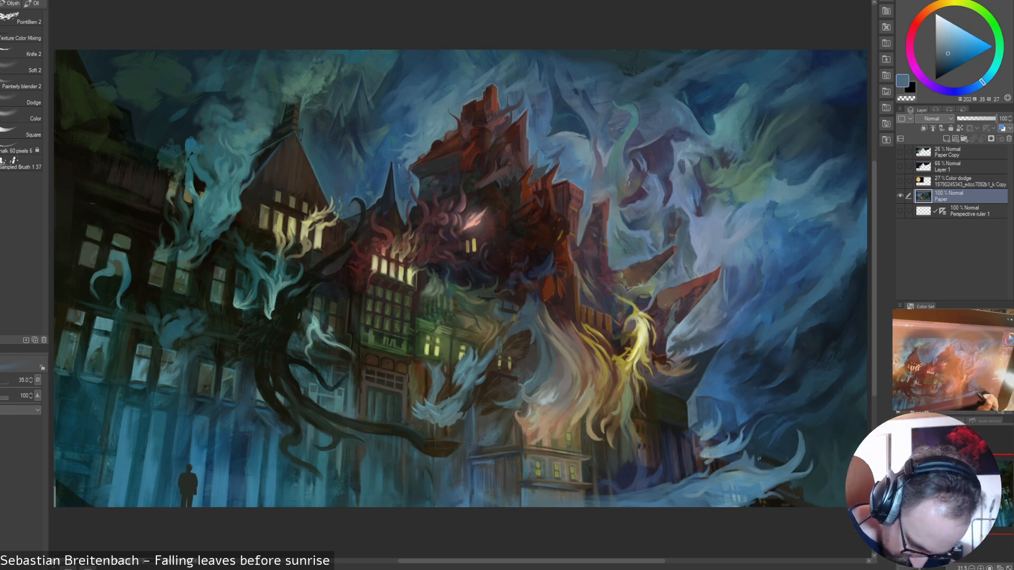
left_click(744, 450, "alt")
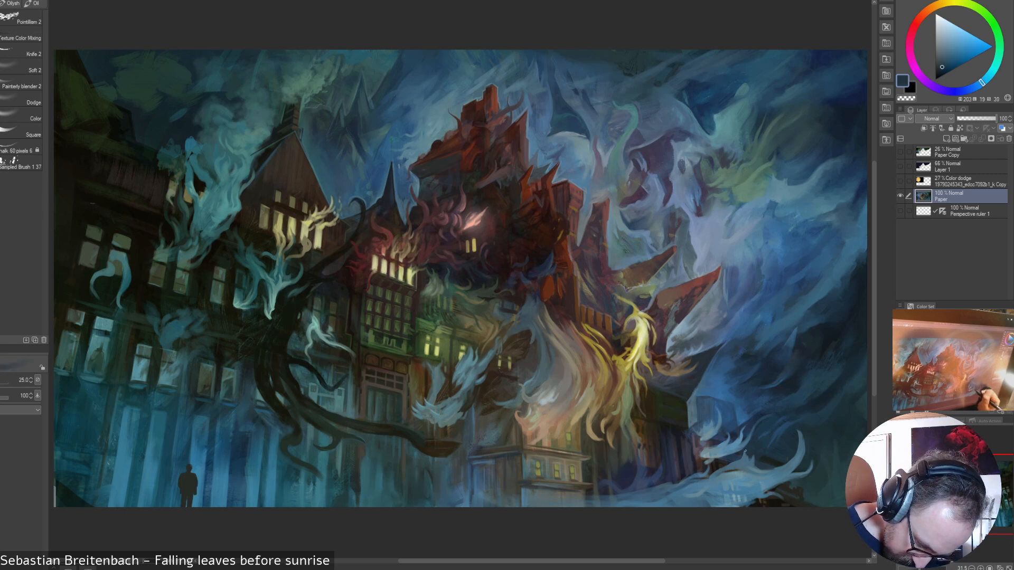
left_click(749, 463, "alt")
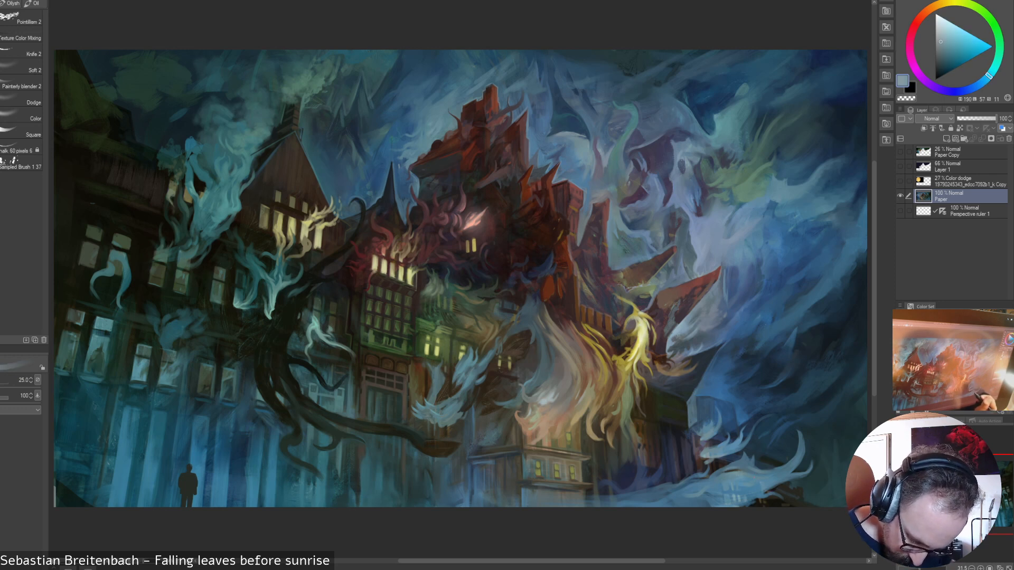
left_click(759, 486, "alt")
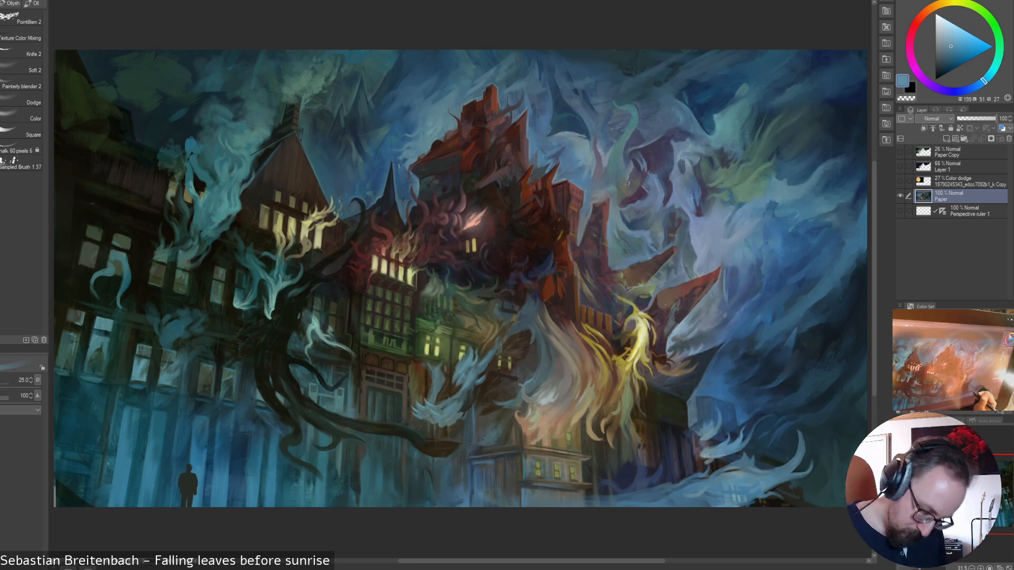
left_click(735, 420, "alt")
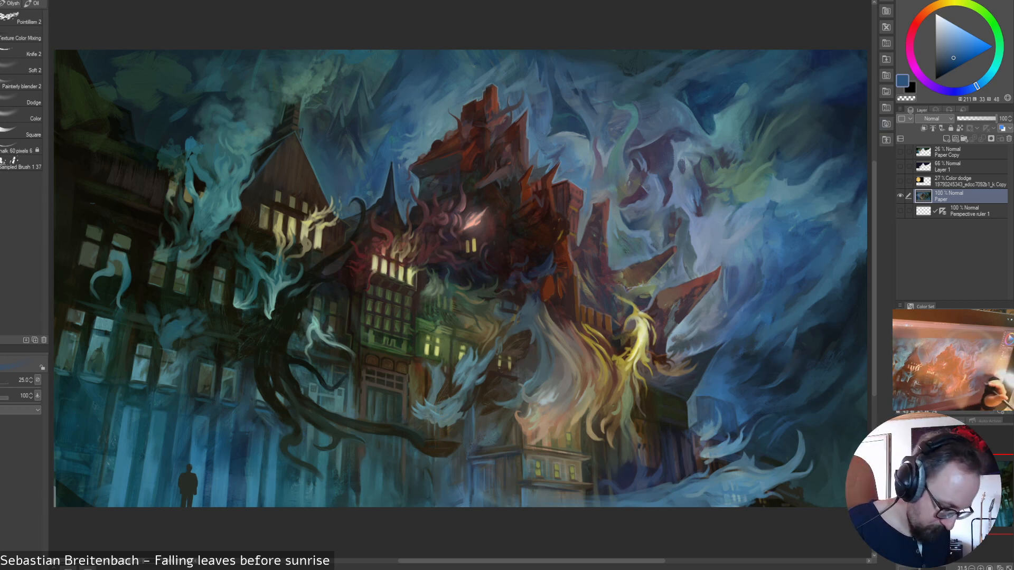
- Mirror the canvas horizontally and touch up the swirling clouds beside the red castle with a sampled mid blue
left_click(491, 352, "alt")
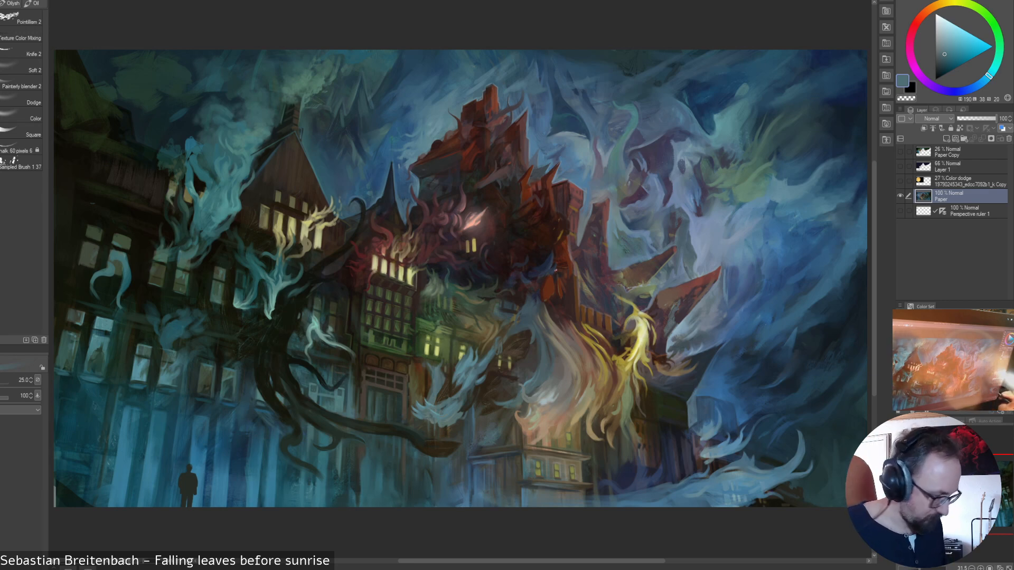
key("h")
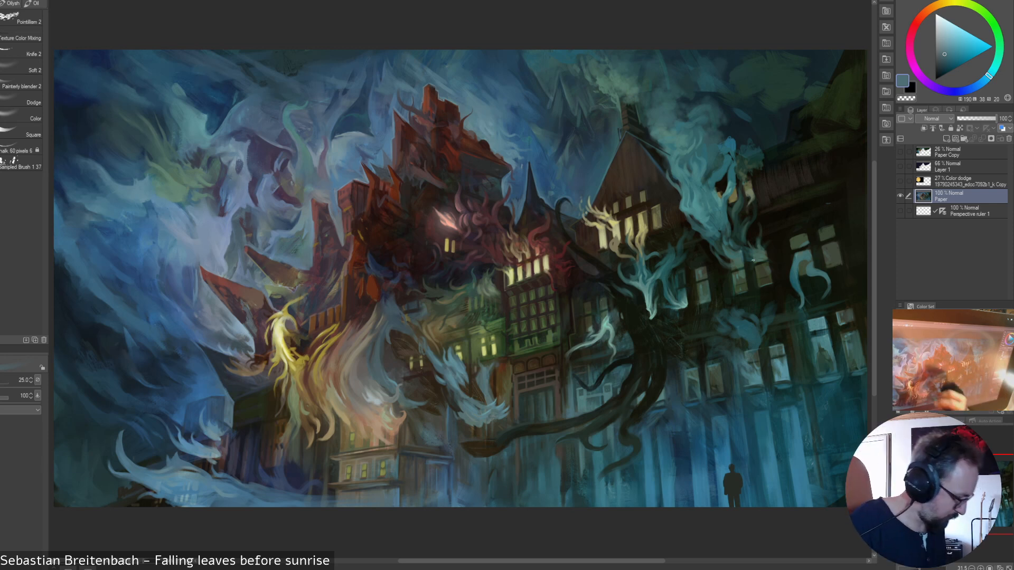
left_click(120, 275, "alt")
left_click_drag(84, 282, 82, 260)
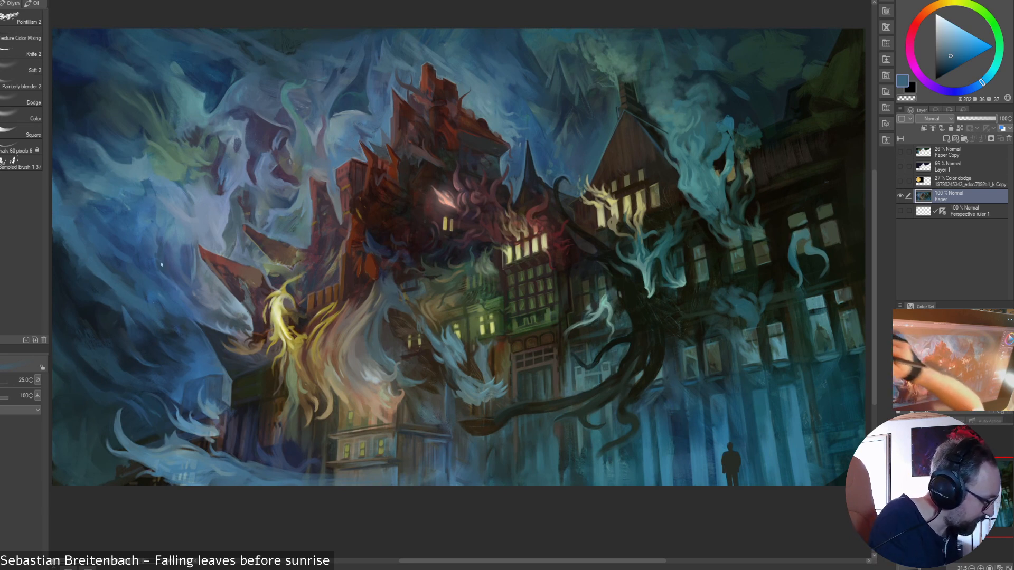
- Soften the blue cloud strokes near the painting's left edge with the Painterly blender 2 brush, enlarging it to size 50
left_click(21, 51)
left_click_drag(740, 370, 741, 392)
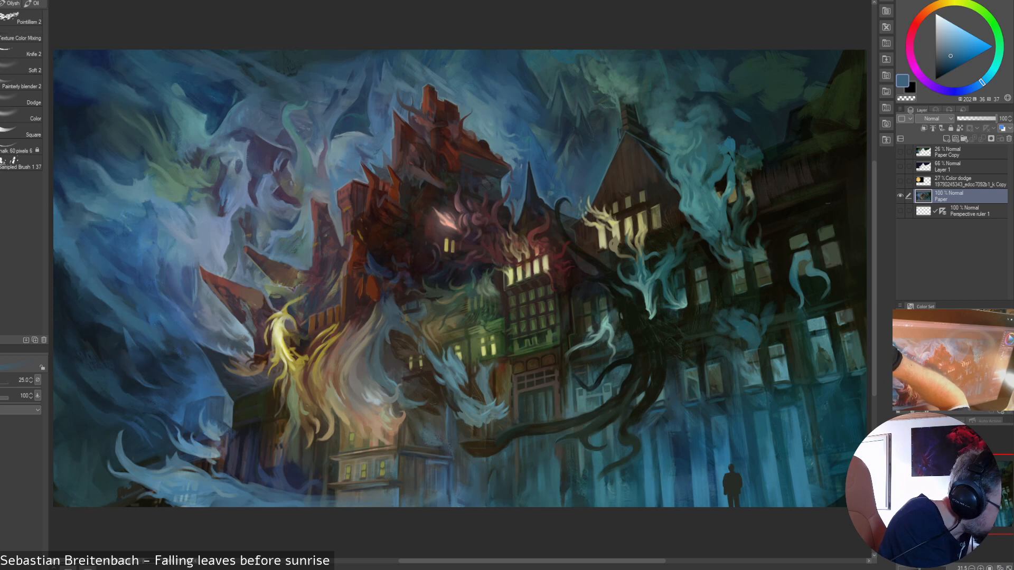
left_click(21, 83)
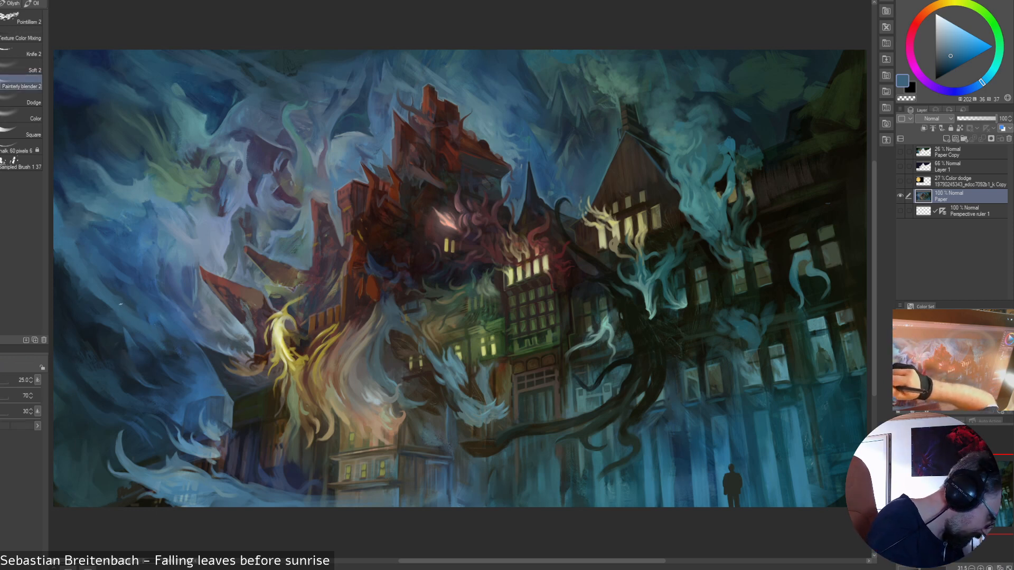
left_click_drag(113, 298, 111, 313)
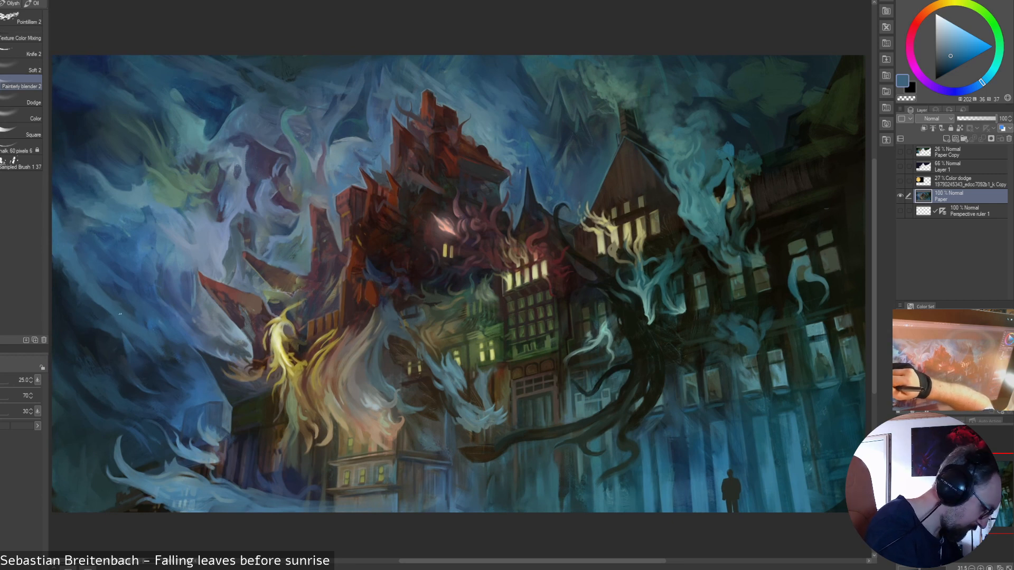
key("]")
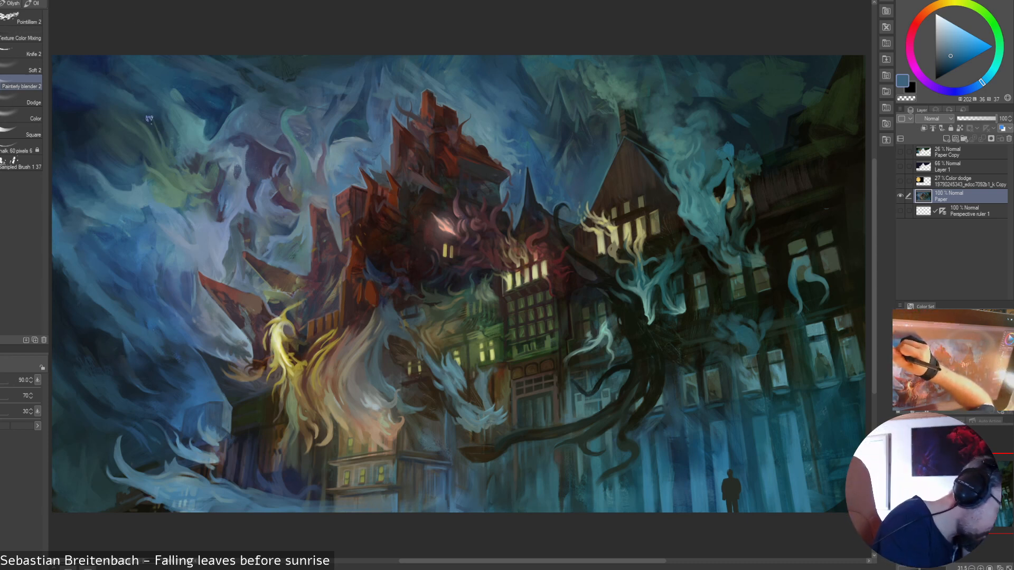
- Return to the paint brush and add curling wisps at size 35 to the green flames in the sky, using sampled grey-green
right_click(370, 190)
left_click(426, 150)
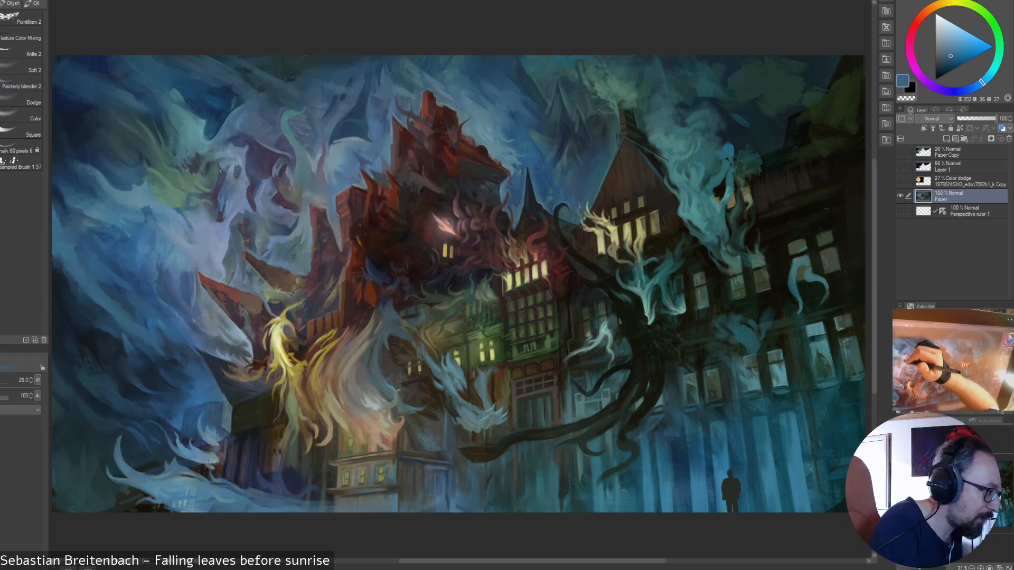
left_click(177, 182, "alt")
left_click(177, 177, "alt")
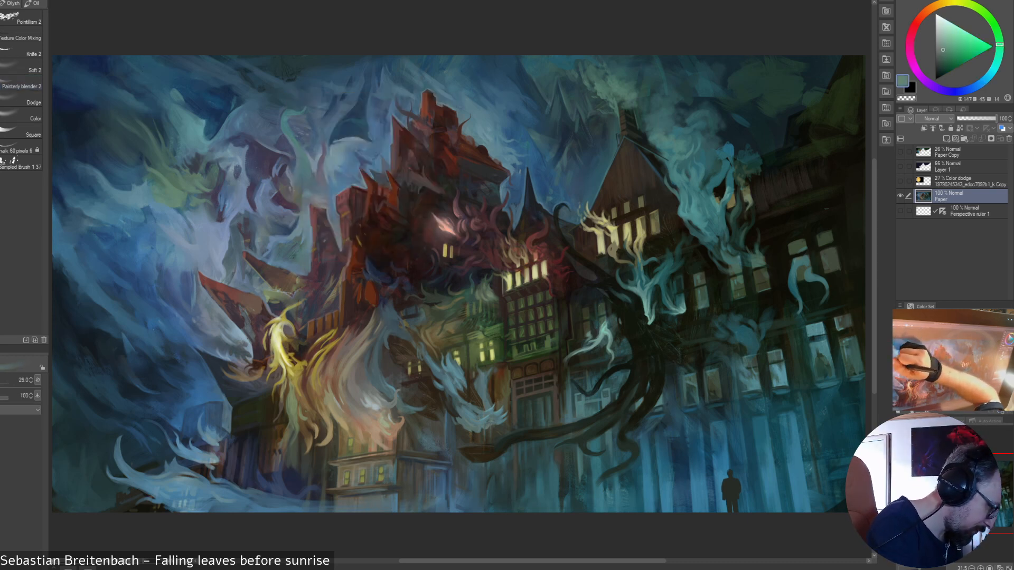
key("]")
key("]")
key("]")
key("]")
left_click_drag(112, 153, 145, 162)
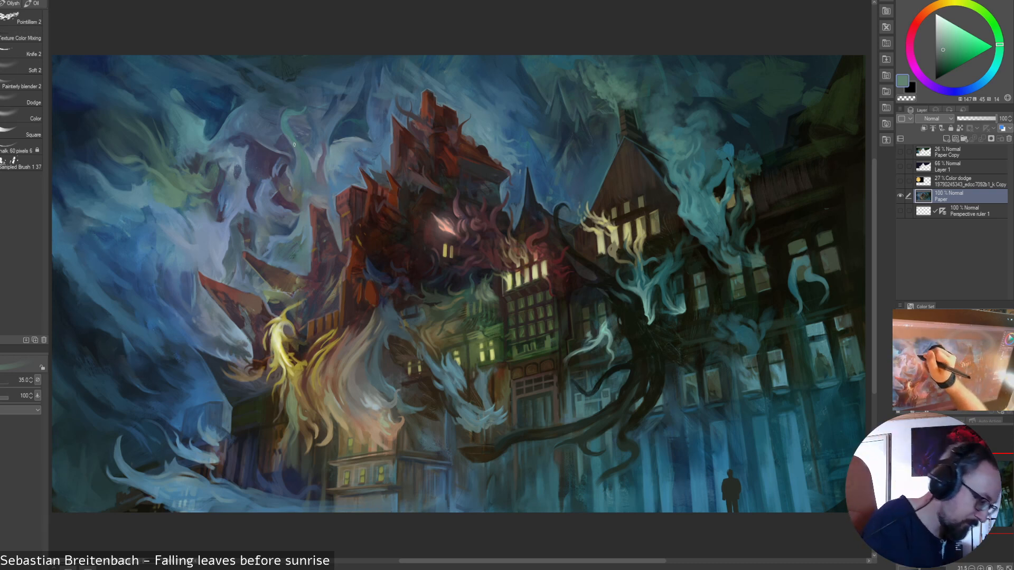
- Extend the teal tendril above the purple spirit face with sampled and brighter teal, reducing the brush size to 30
left_click(286, 125, "alt")
left_click_drag(286, 131, 297, 154)
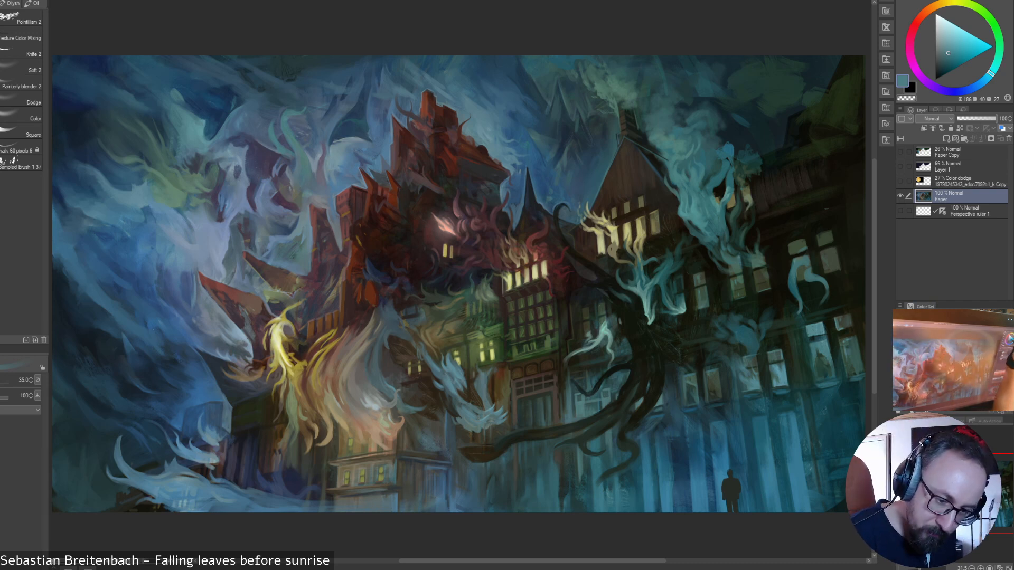
left_click(994, 69)
left_click(955, 48)
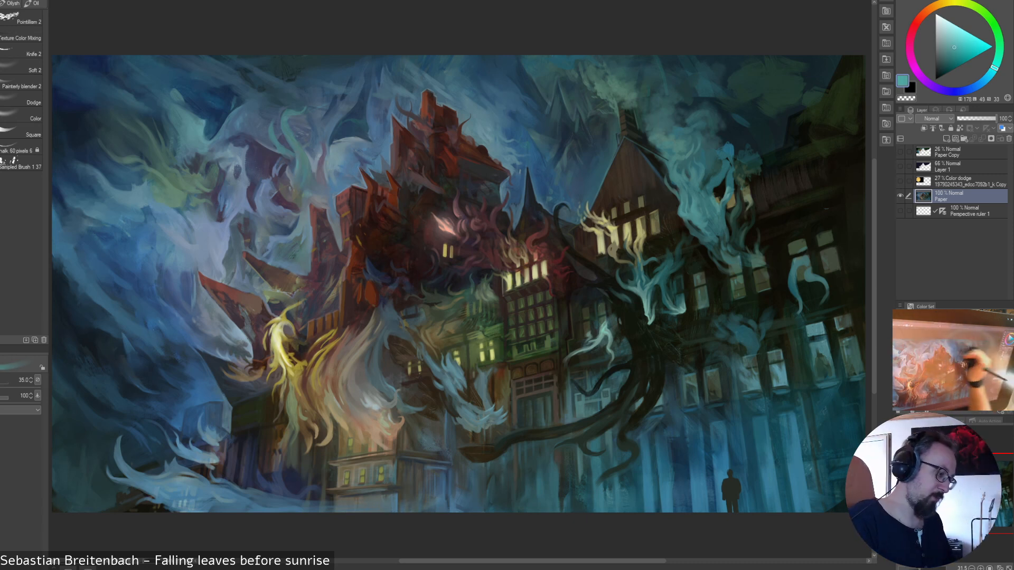
key("bracketleft")
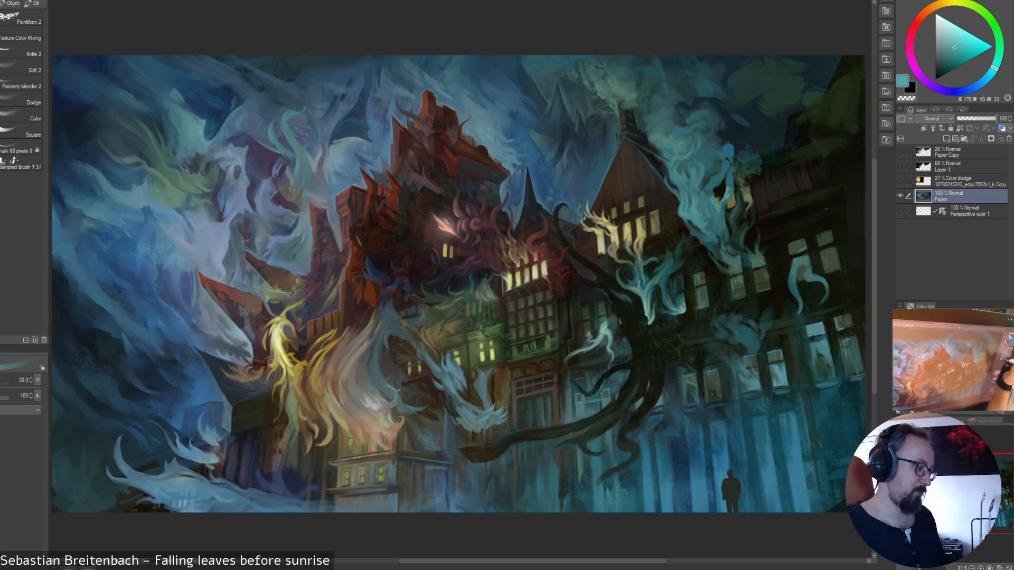
- Refine the smoke between the purple spirit face and the red tower with sampled greyish violet and pale blues
left_click(319, 166, "alt")
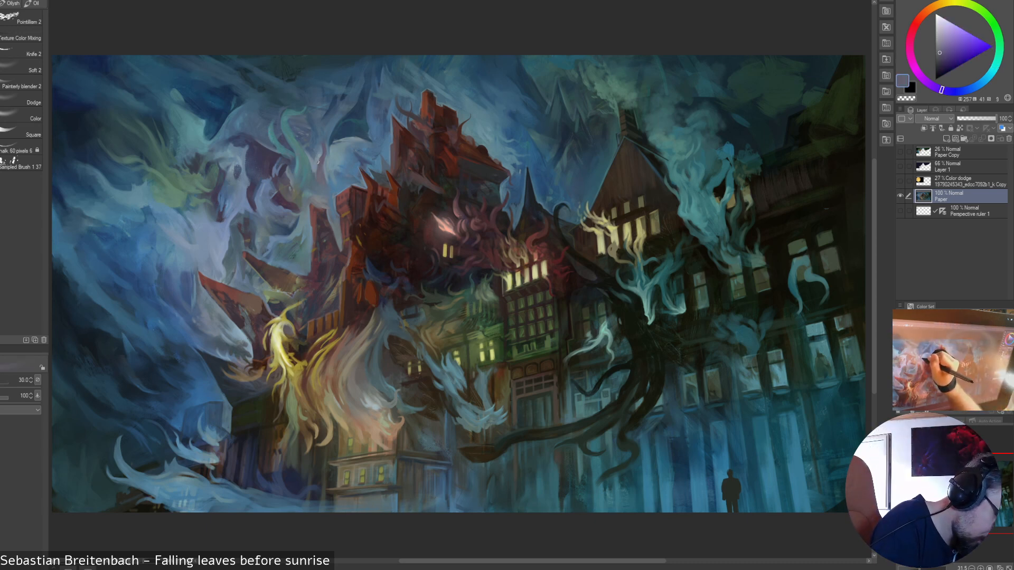
left_click(319, 164, "alt")
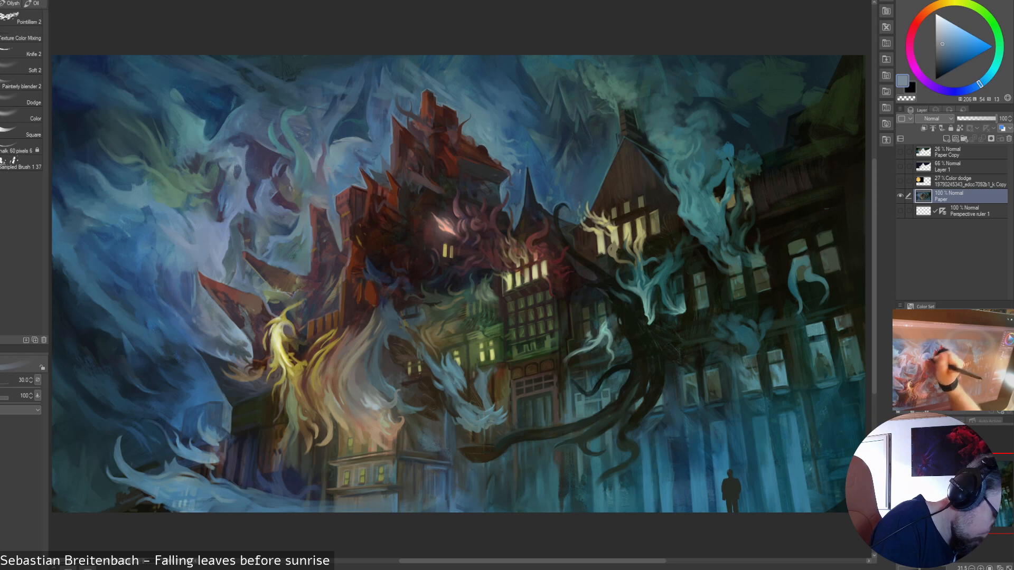
left_click(337, 180, "alt")
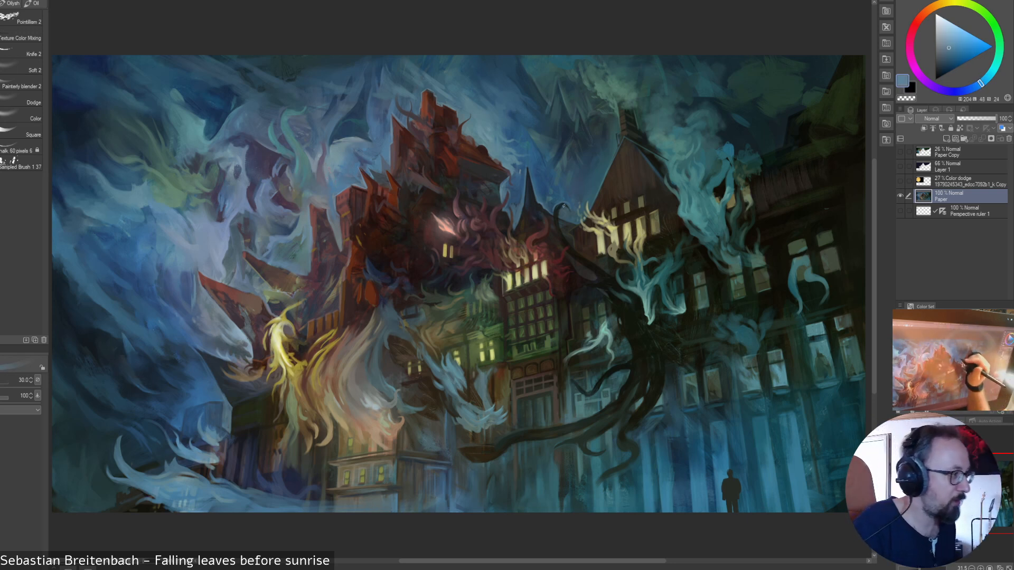
left_click(334, 171, "alt")
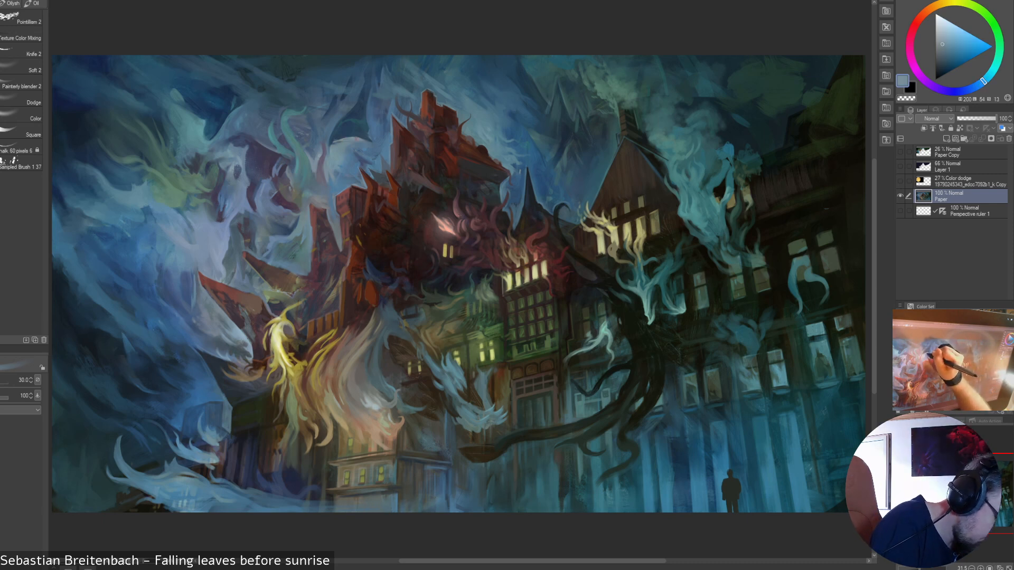
- Shape the edges of the pale smoke beside the castle's upper tower with alternating sampled dark and light blues
left_click(346, 133, "alt")
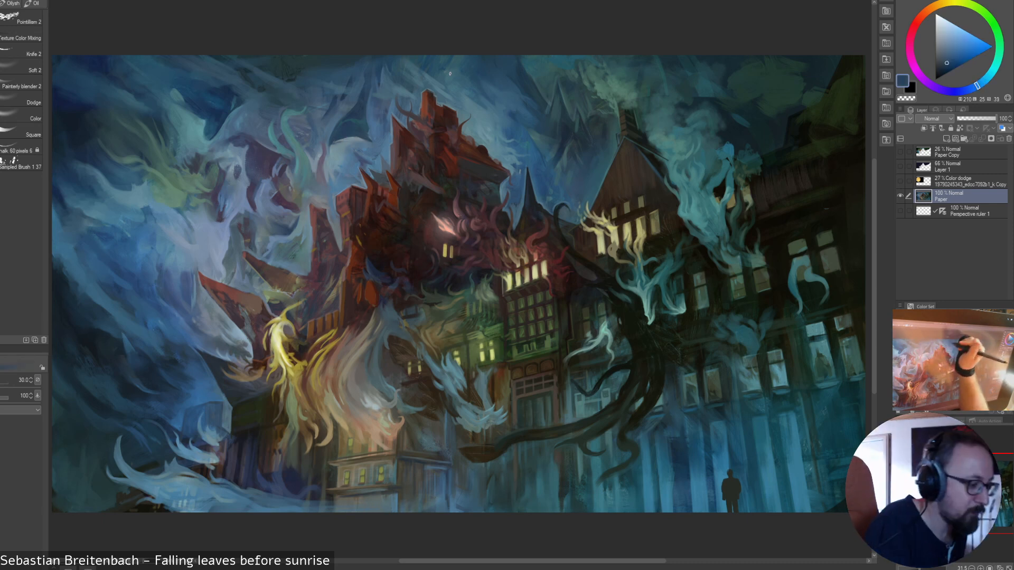
left_click(355, 138, "alt")
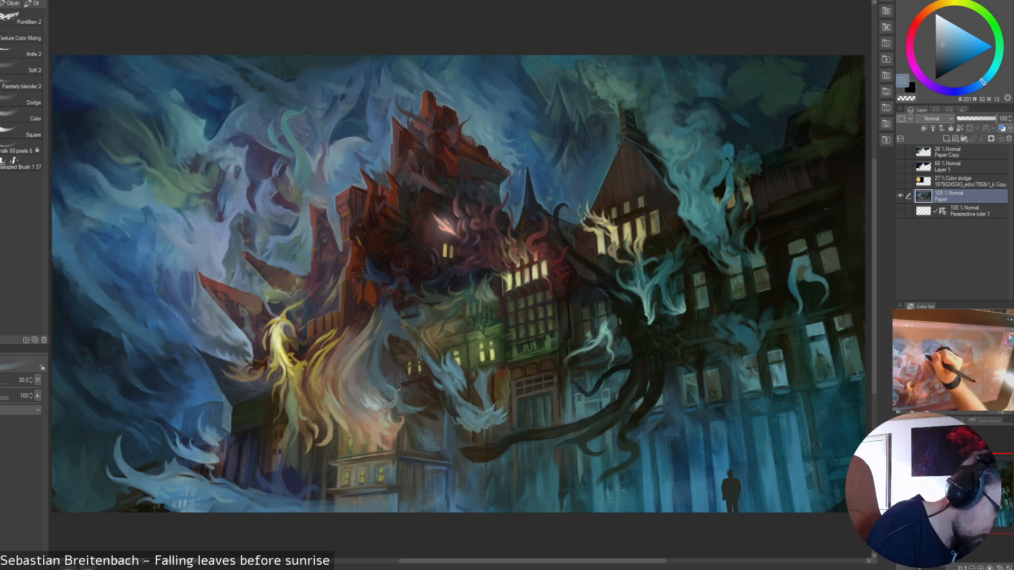
left_click(348, 133, "alt")
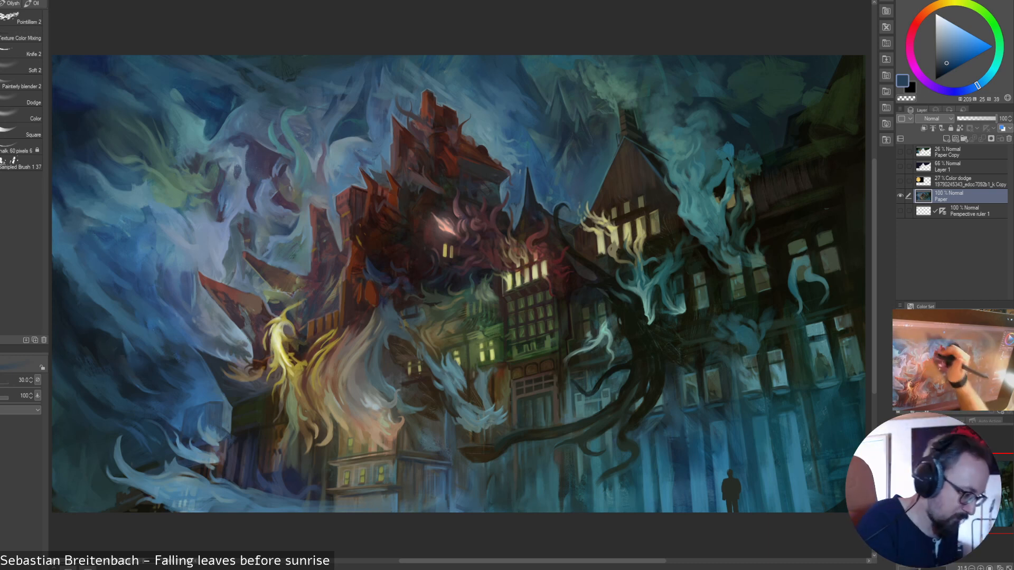
left_click(321, 110, "alt")
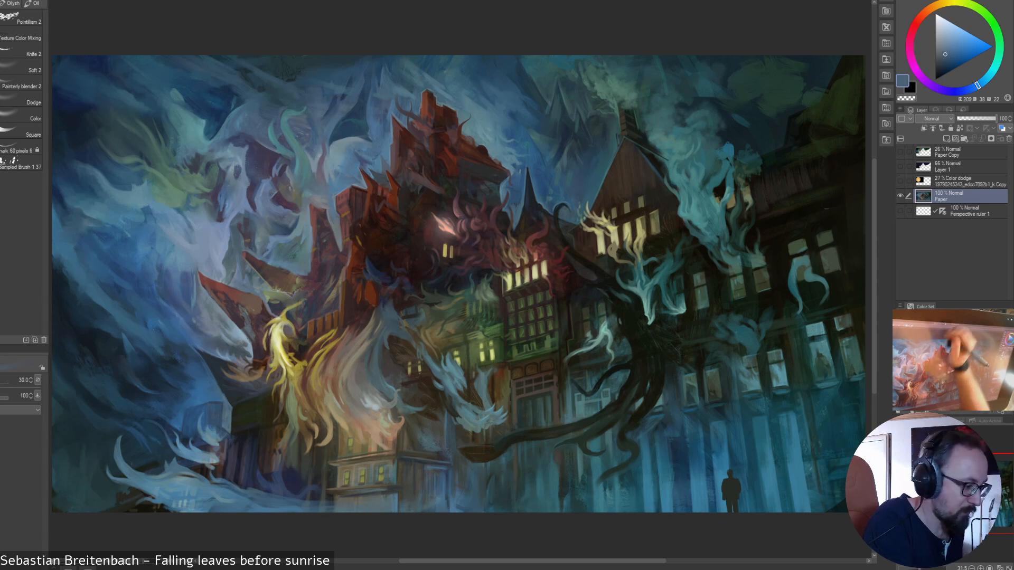
left_click(324, 92, "alt")
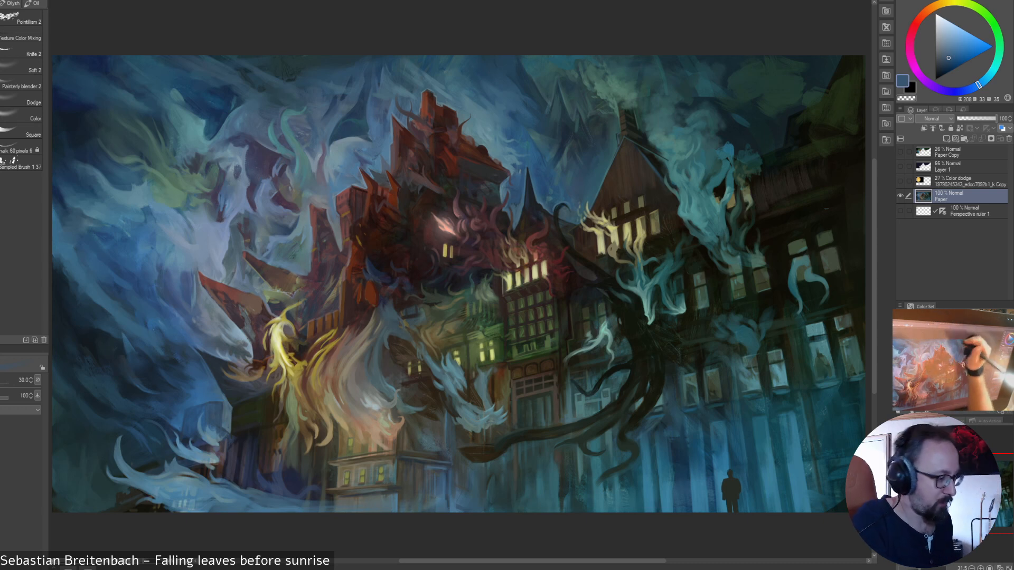
left_click(325, 98, "alt")
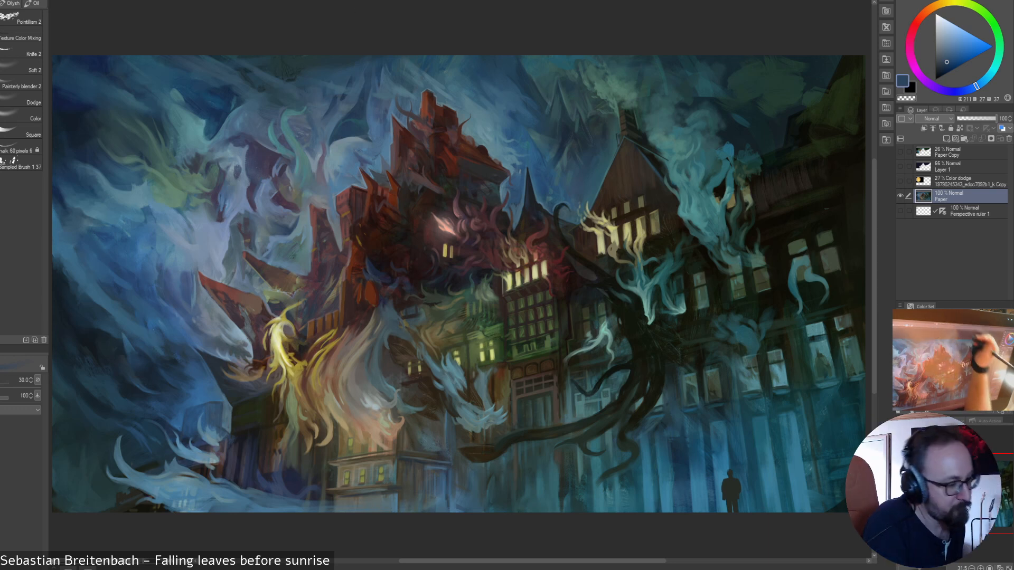
left_click(355, 150, "alt")
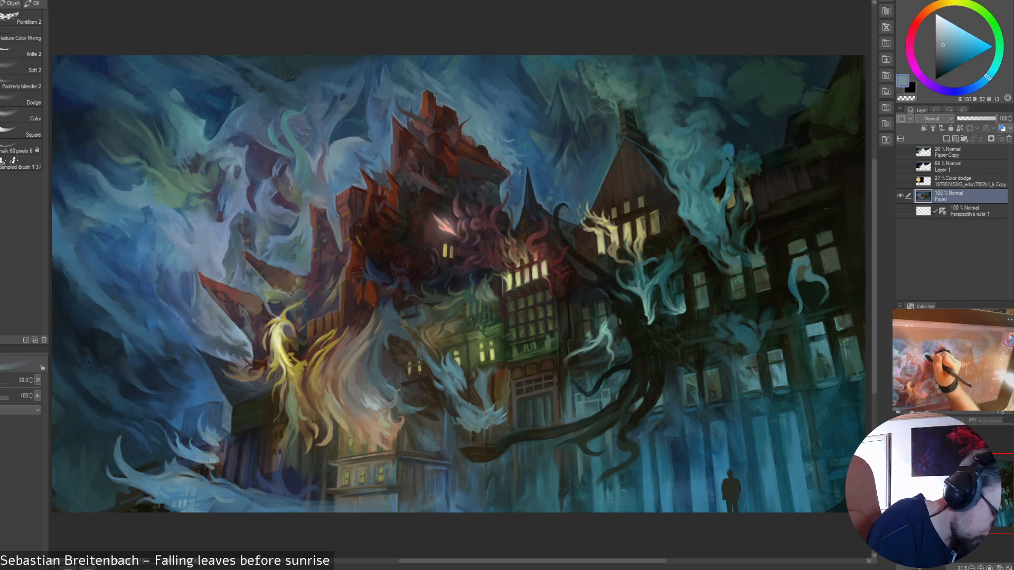
- Enlarge the brush to size 60 and paint the bright cloud swirls below the green flames with sampled light blues
left_click(141, 205, "alt")
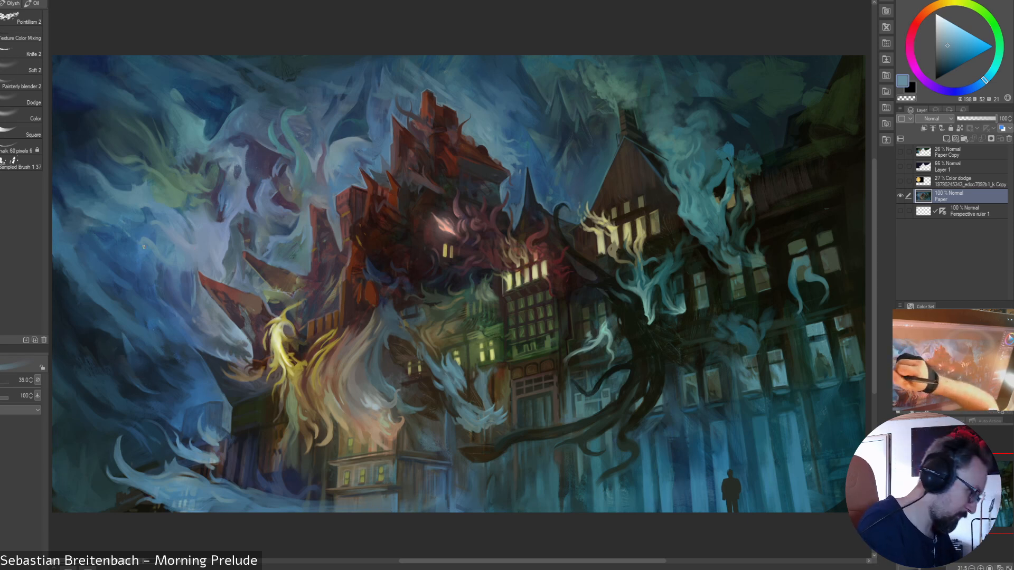
key("bracketright")
key("bracketright")
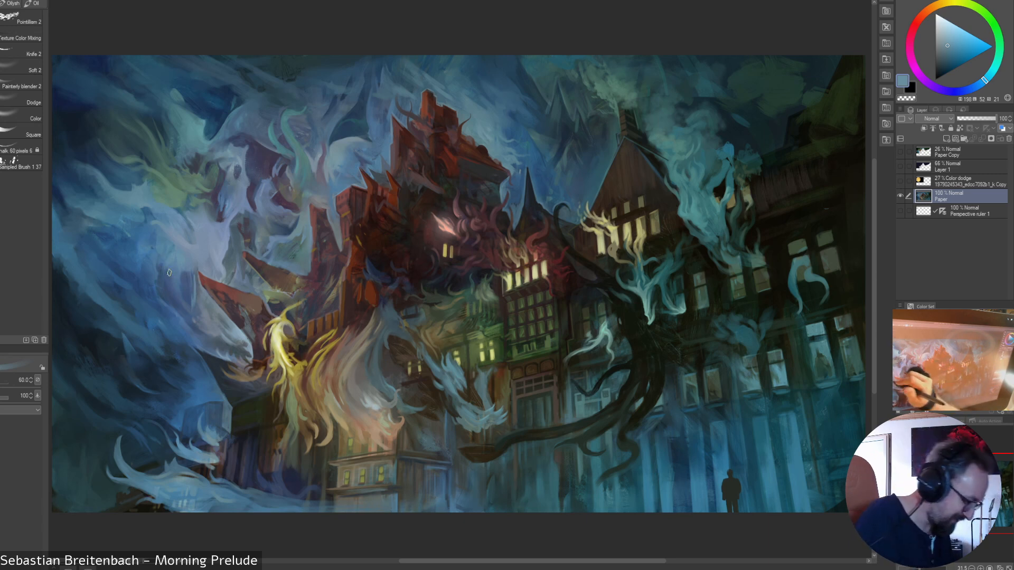
left_click(149, 261, "alt")
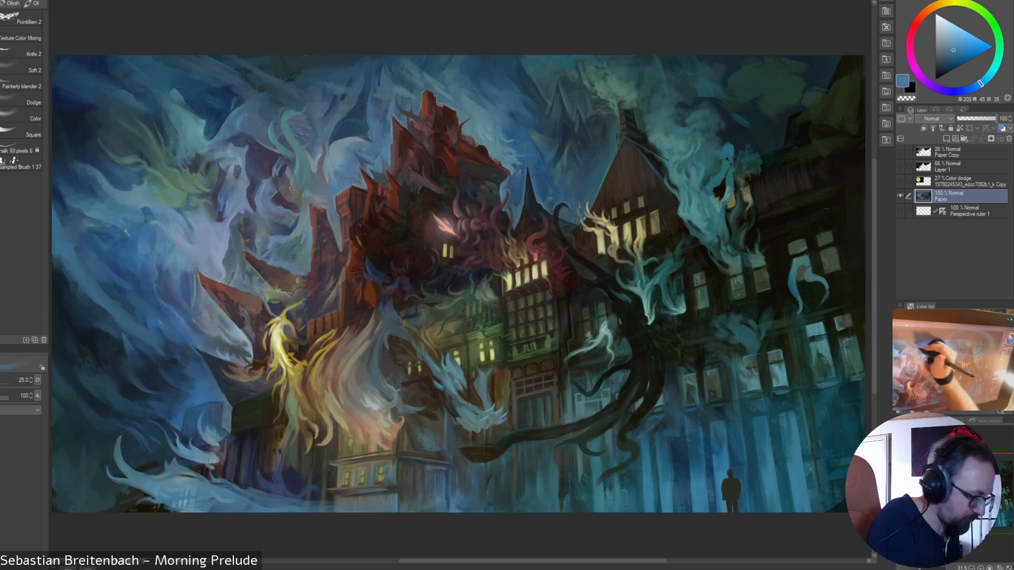
- Paint the darker swirls beneath the pale cloud creature near the yellow flame figure with sampled deep and mid blues
left_click(157, 312, "alt")
left_click(156, 312, "alt")
left_click(160, 305, "alt")
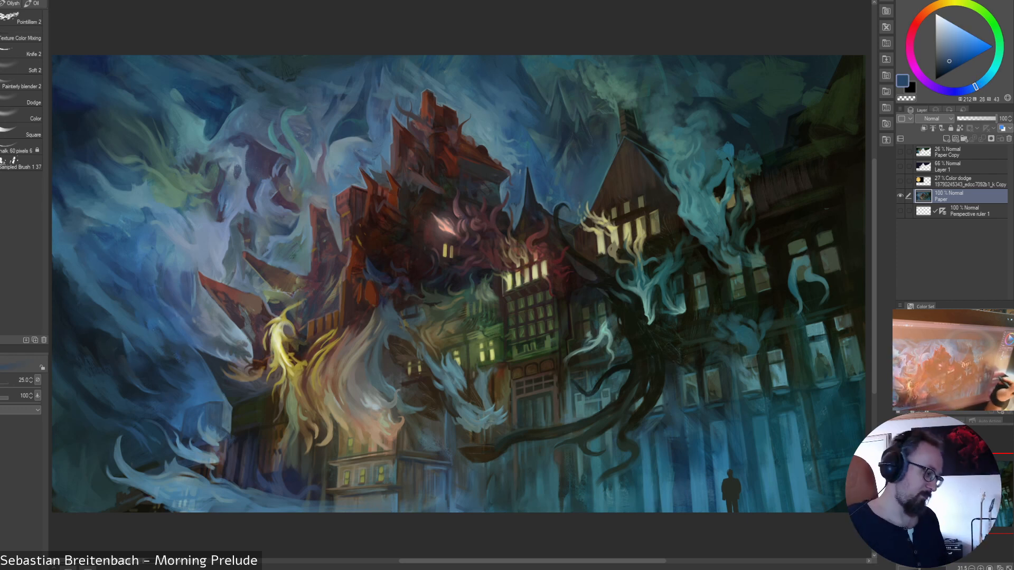
left_click(191, 344, "alt")
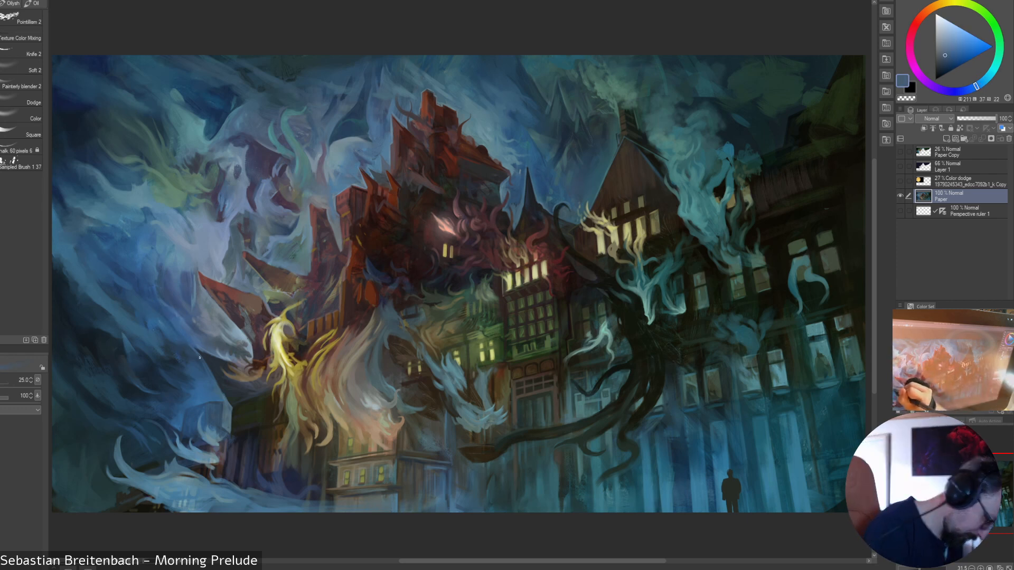
left_click(183, 344, "alt")
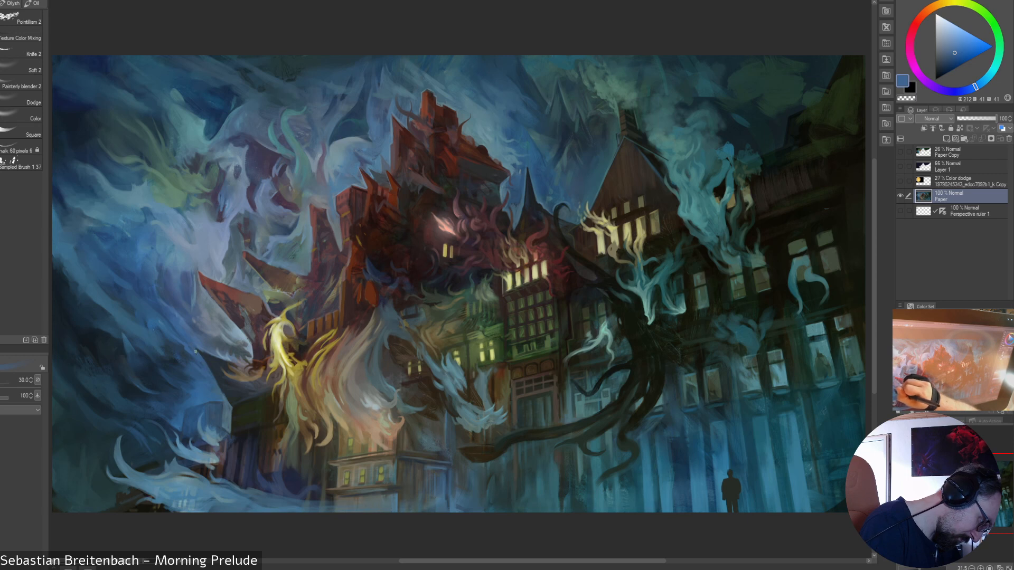
key("bracketleft")
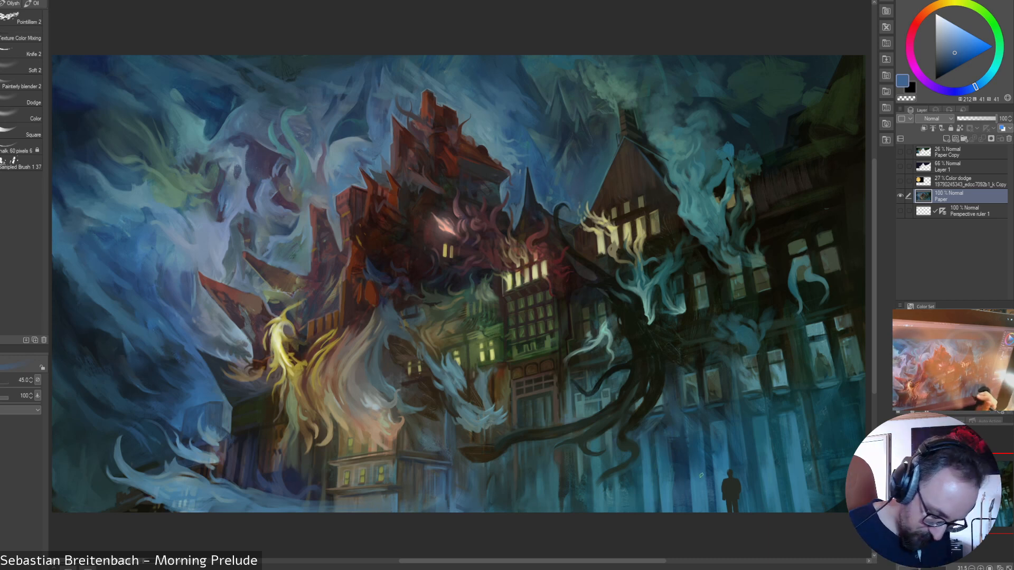
- Touch up the blue light streaks beside the standing silhouette with sampled blues at brush size 25
left_click(687, 464, "alt")
key("bracketleft")
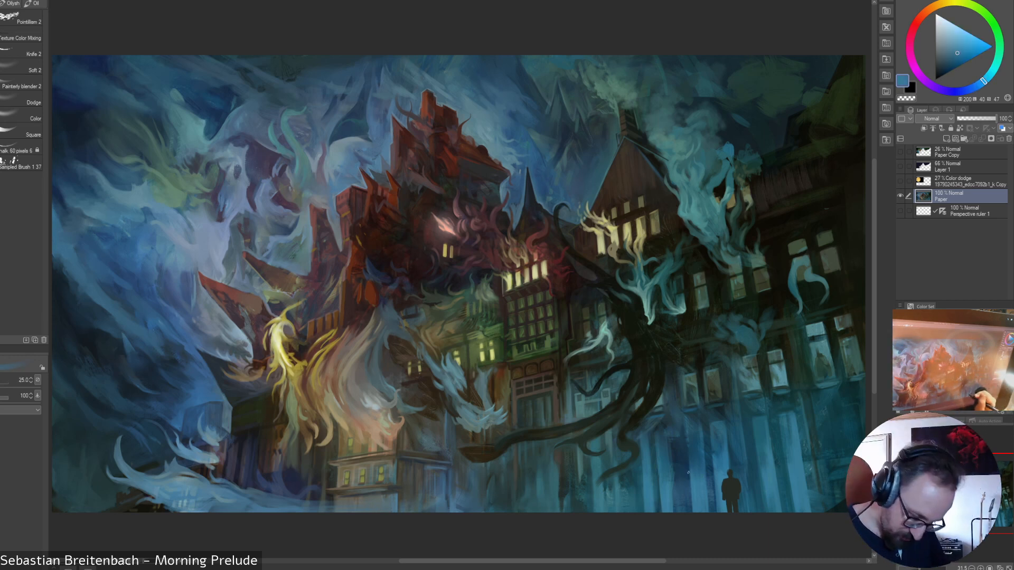
left_click(688, 477, "alt")
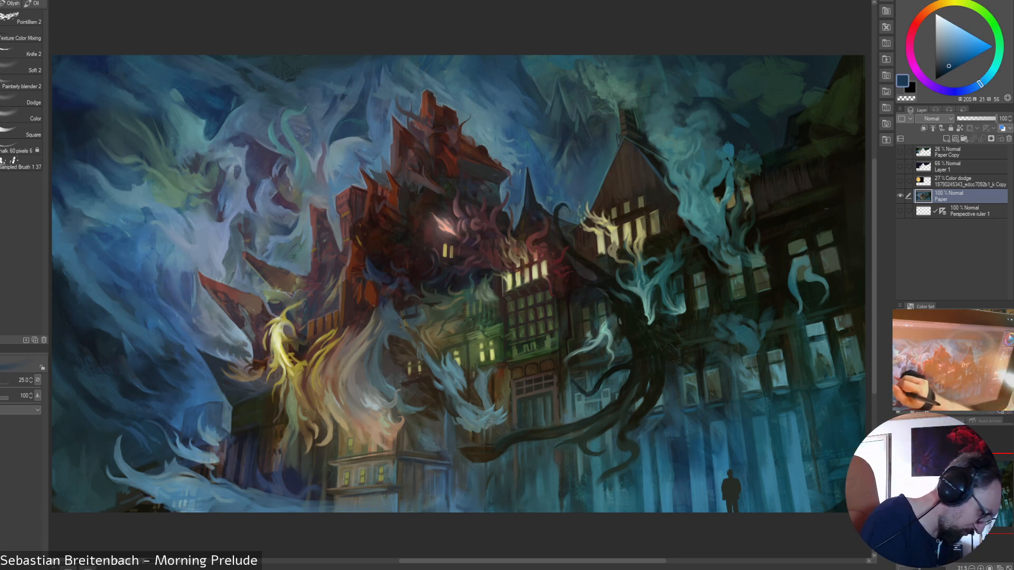
- Refine the streaked cloud swirls below the pale cloud bank with alternating sampled dark and mid blues
left_click(165, 338, "alt")
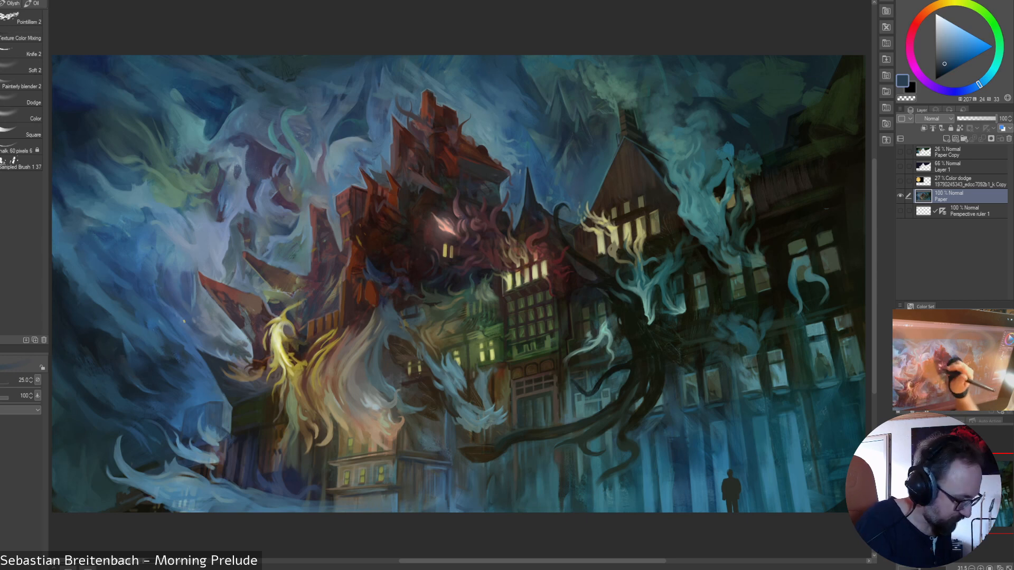
left_click(153, 325, "alt")
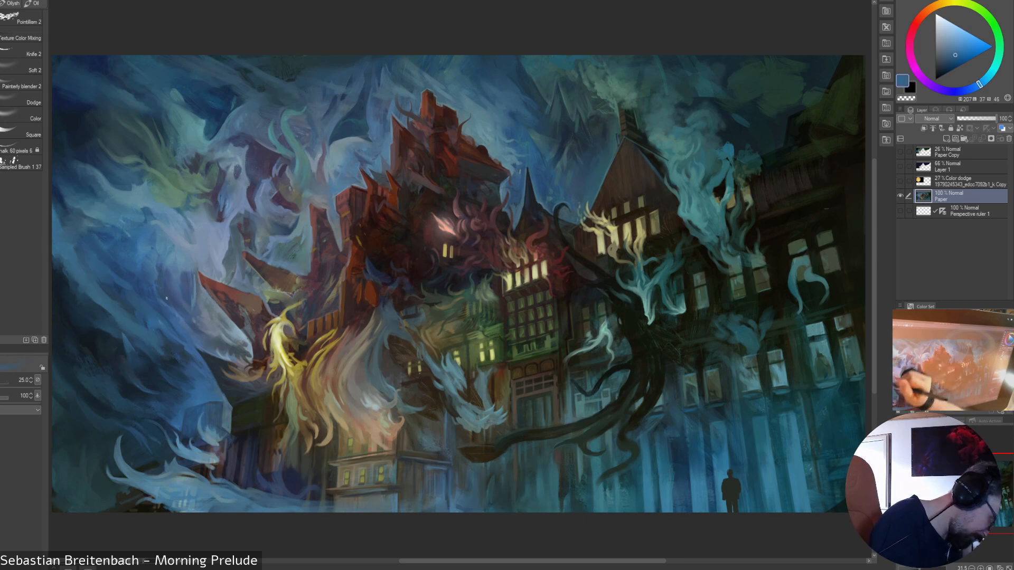
left_click(161, 332, "alt")
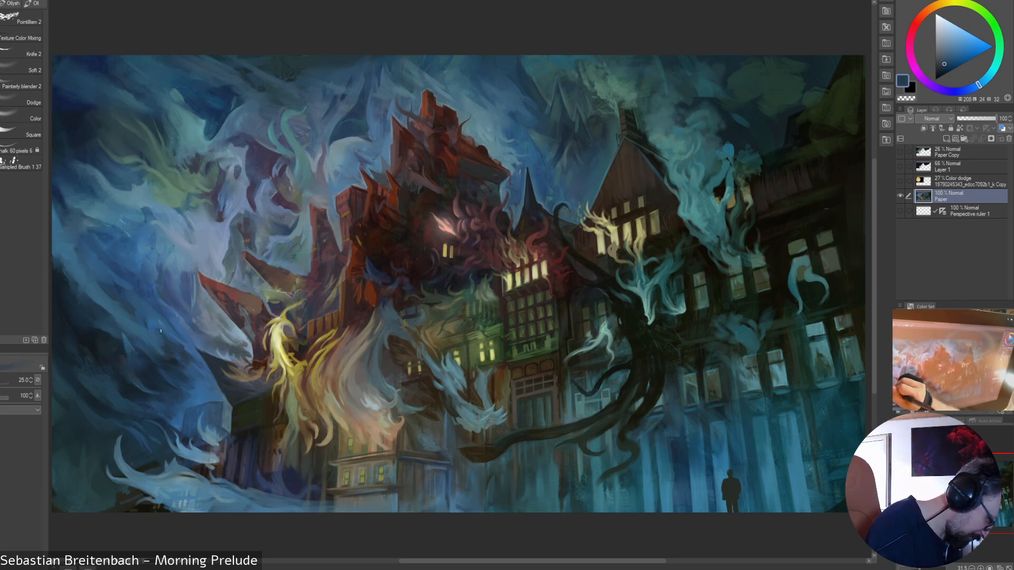
left_click(147, 315, "alt")
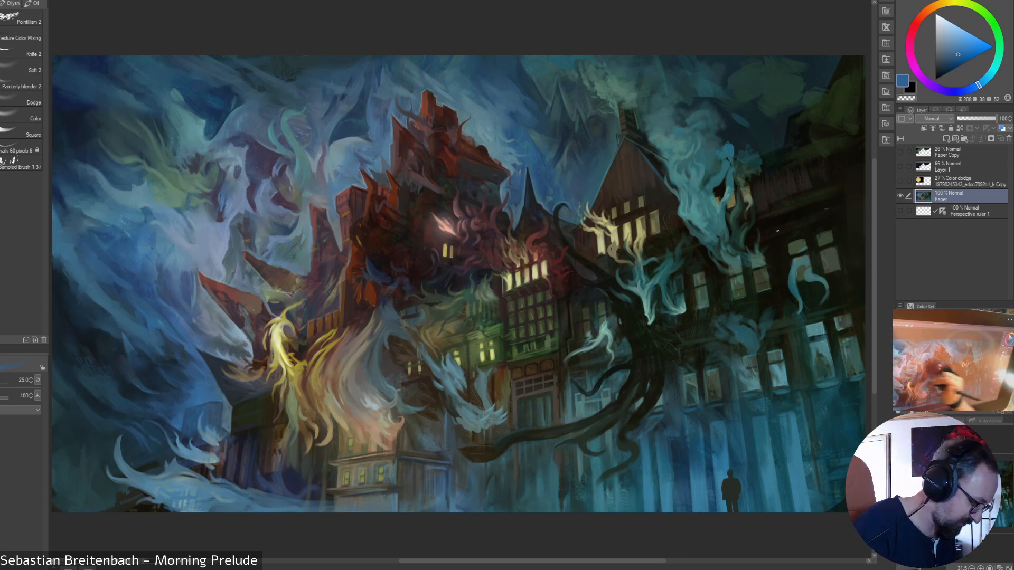
left_click(186, 259, "alt")
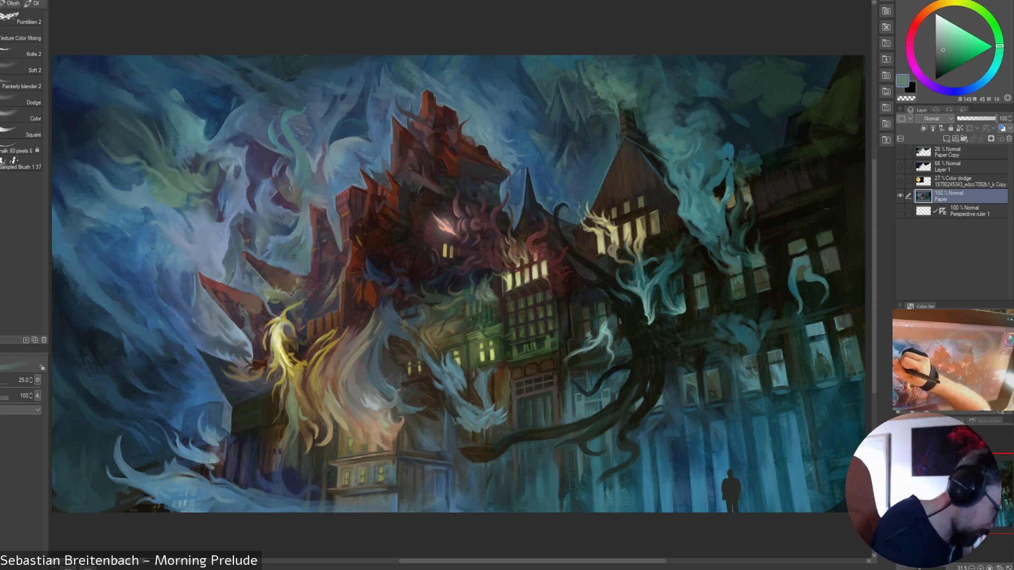
- Paint soft wisps around the green flames in the clouds with a brighter green and sampled teal tones
left_click(948, 46)
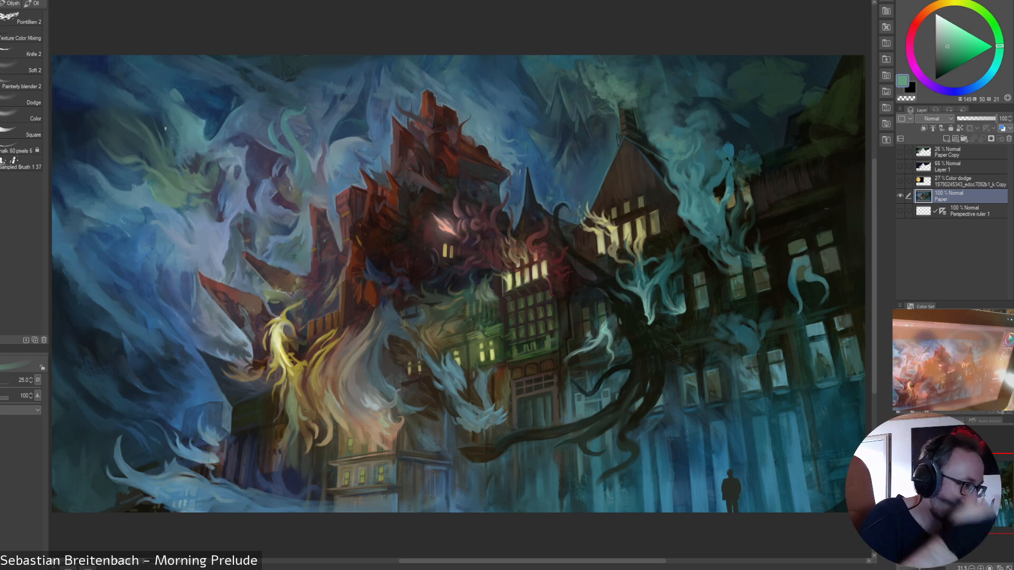
left_click(168, 189, "alt")
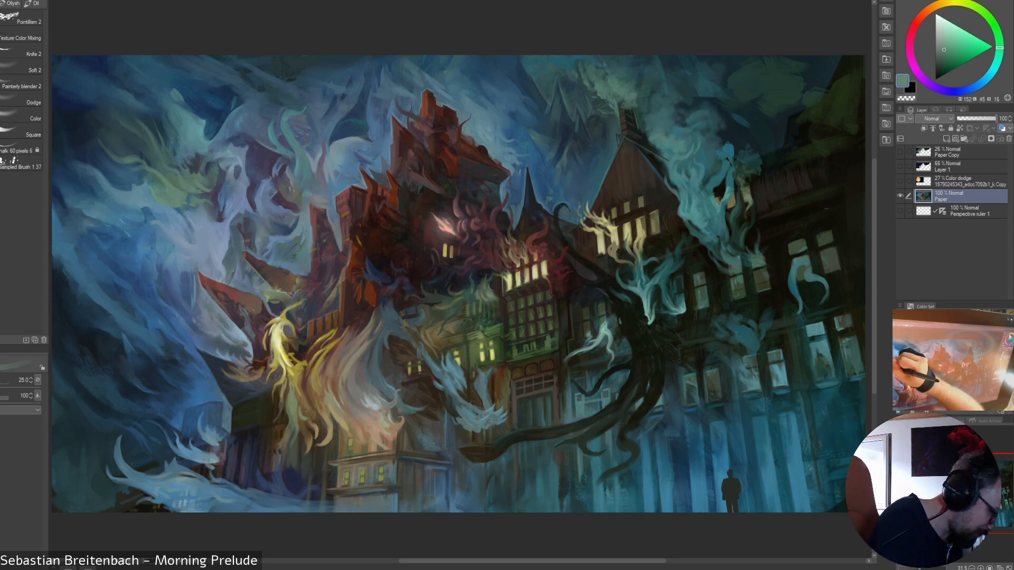
left_click(154, 189, "alt")
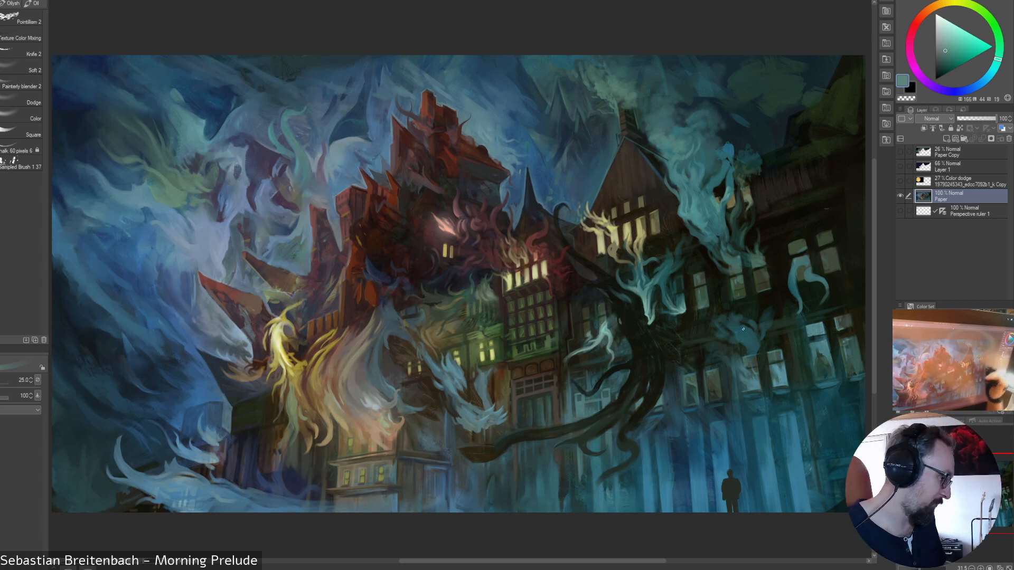
left_click(601, 196, "alt")
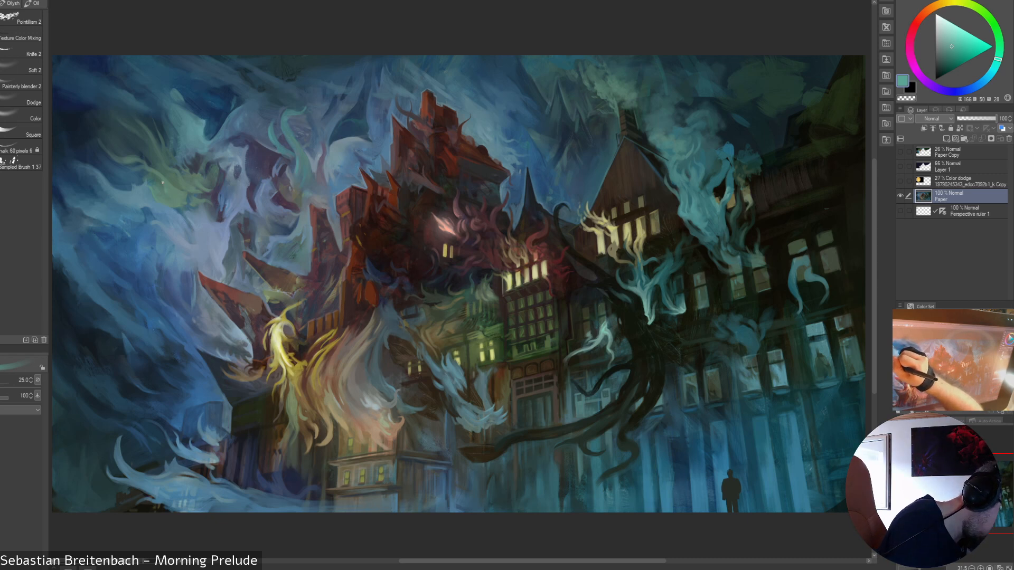
- Reduce the brush to size 20 and refine the inner strands of the green flames with sampled muted greens
key("bracketleft")
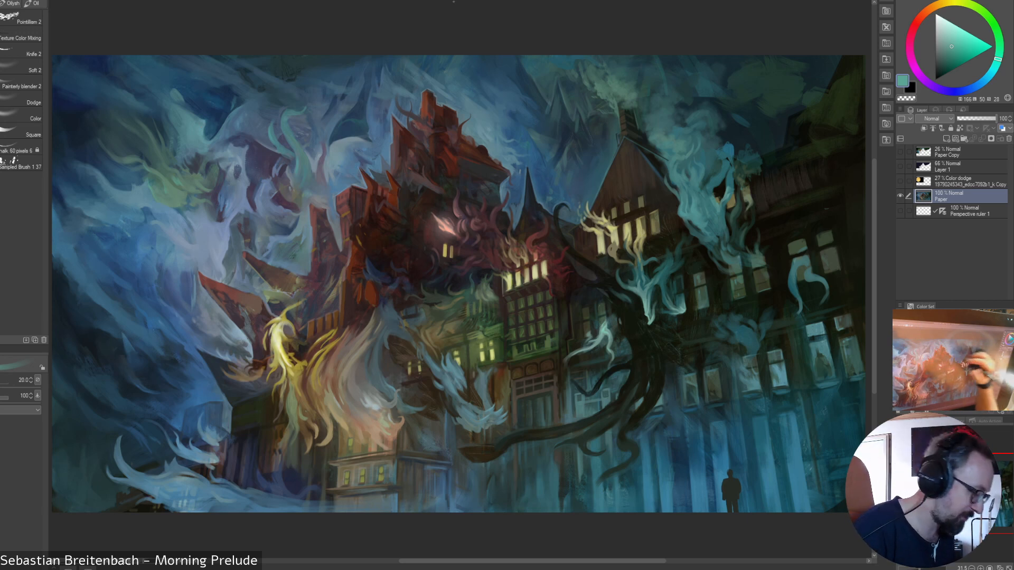
left_click(178, 171, "alt")
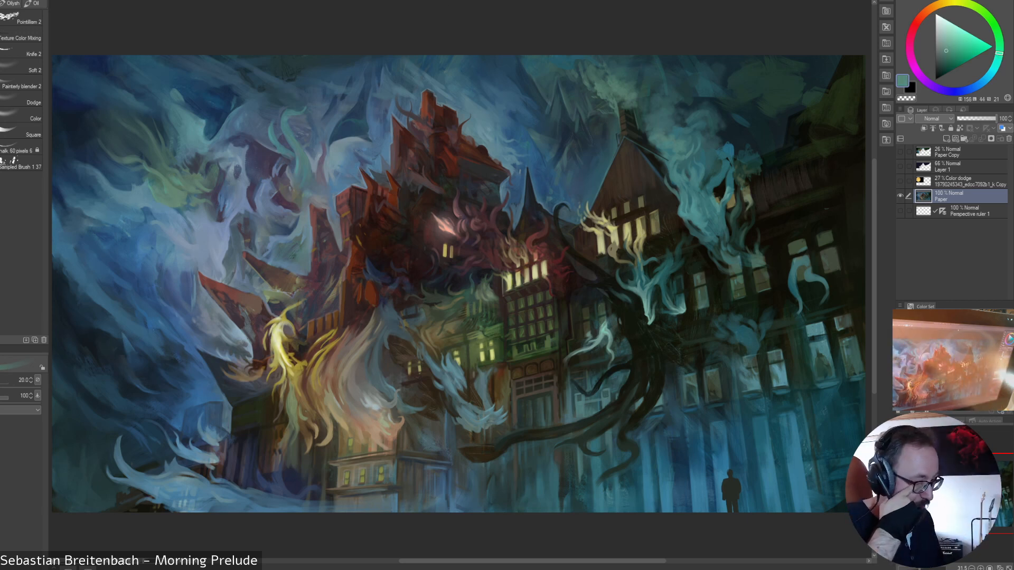
left_click(173, 175, "alt")
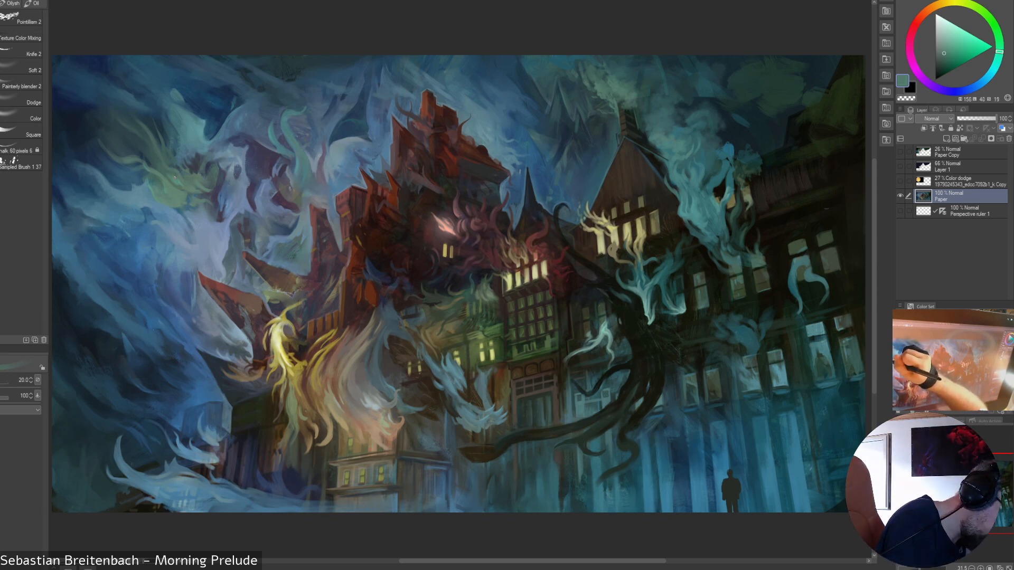
left_click(177, 178, "alt")
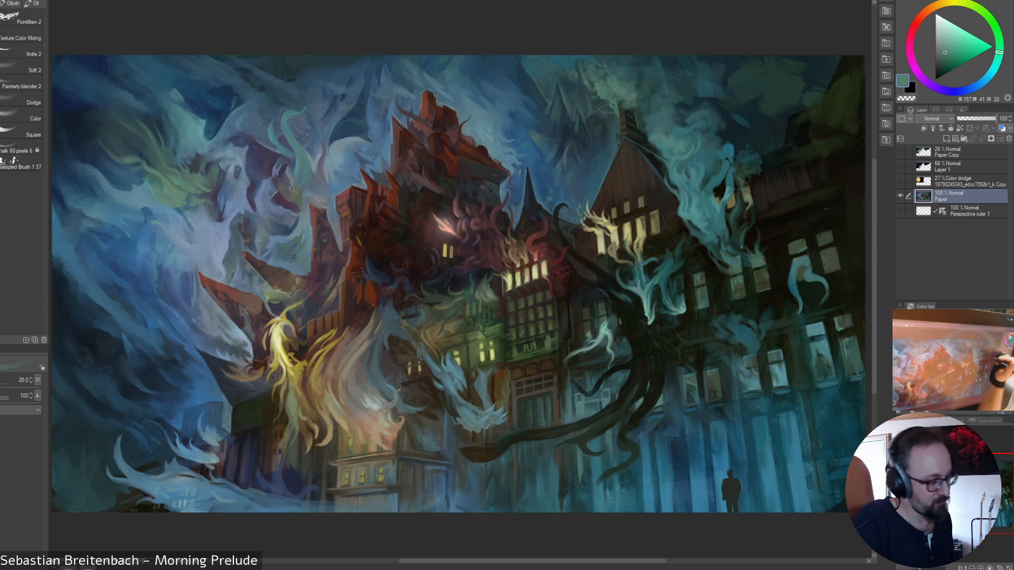
left_click(178, 185, "alt")
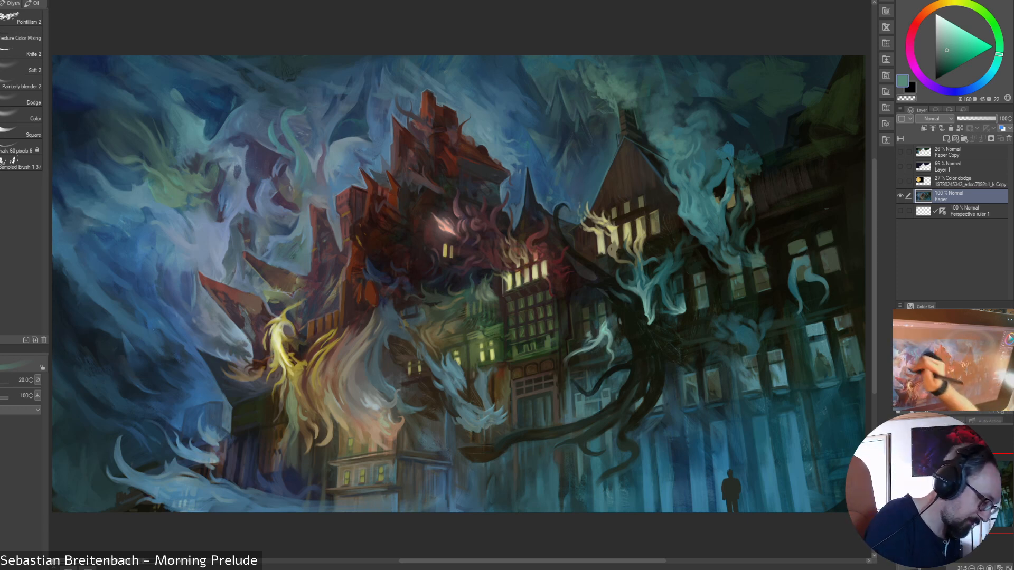
- Blend the swirling sky above the green flames with sampled deep blues and blue-teals
left_click(197, 126, "alt")
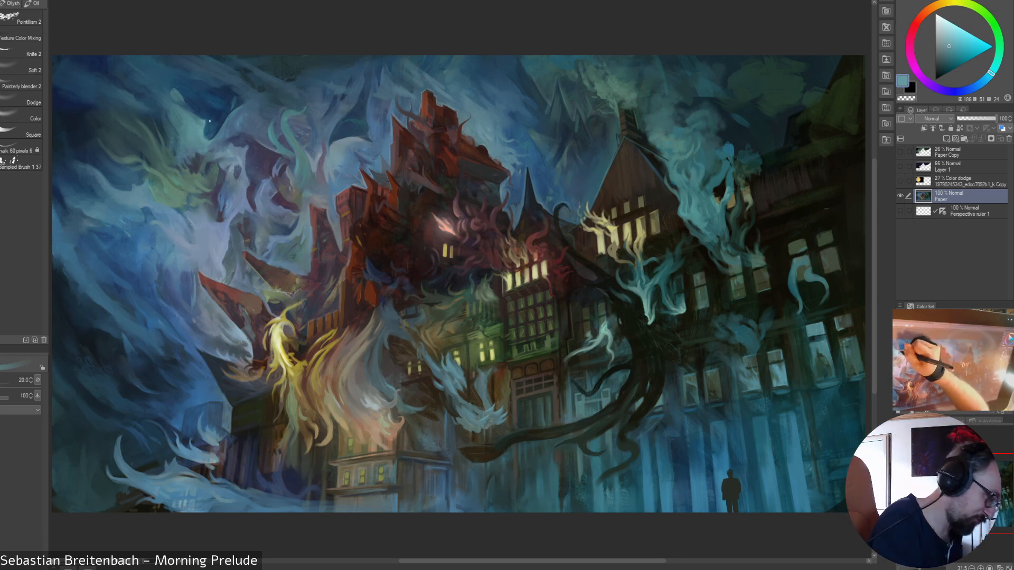
left_click(209, 122, "alt")
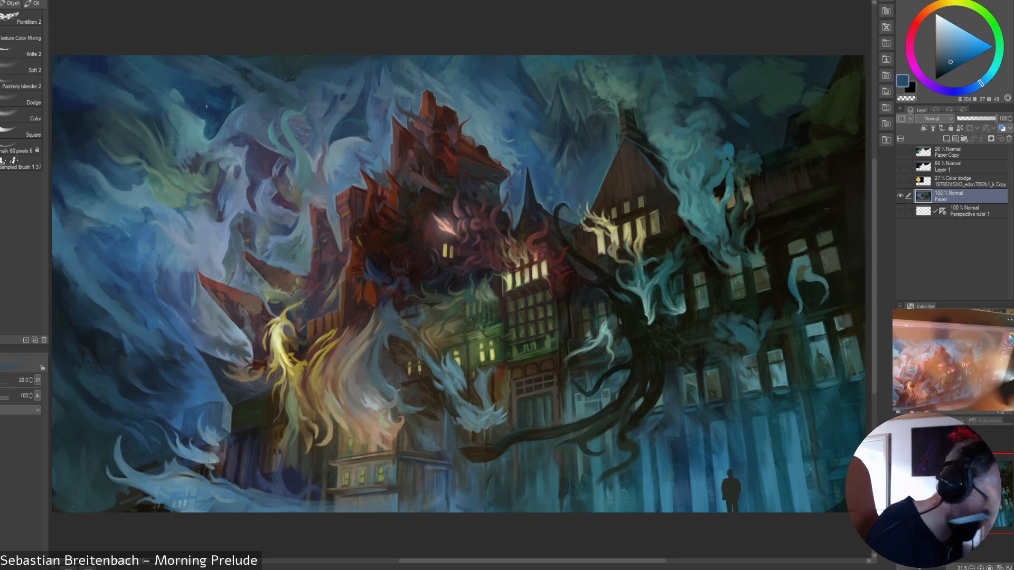
left_click(183, 101, "alt")
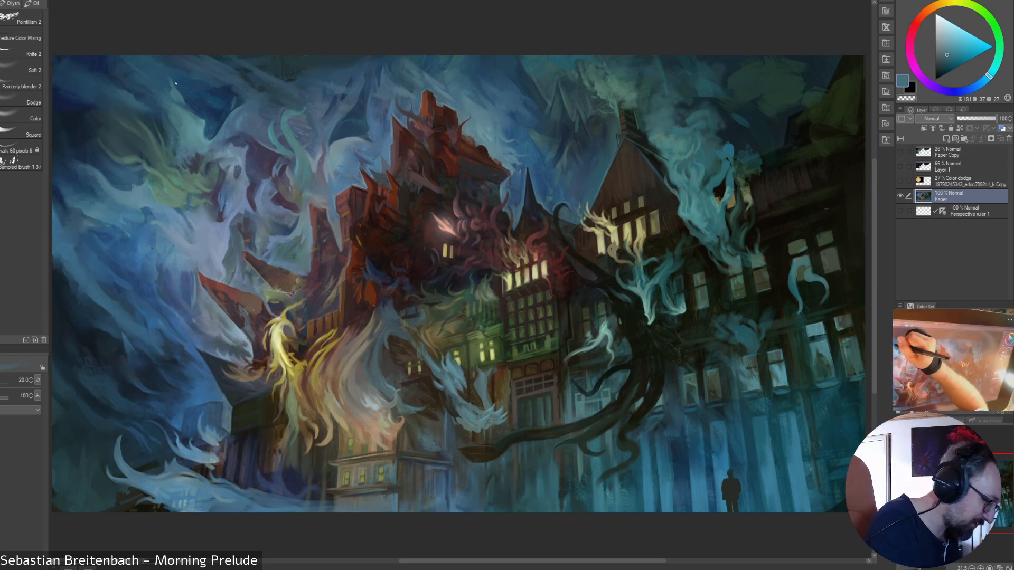
left_click(170, 78, "alt")
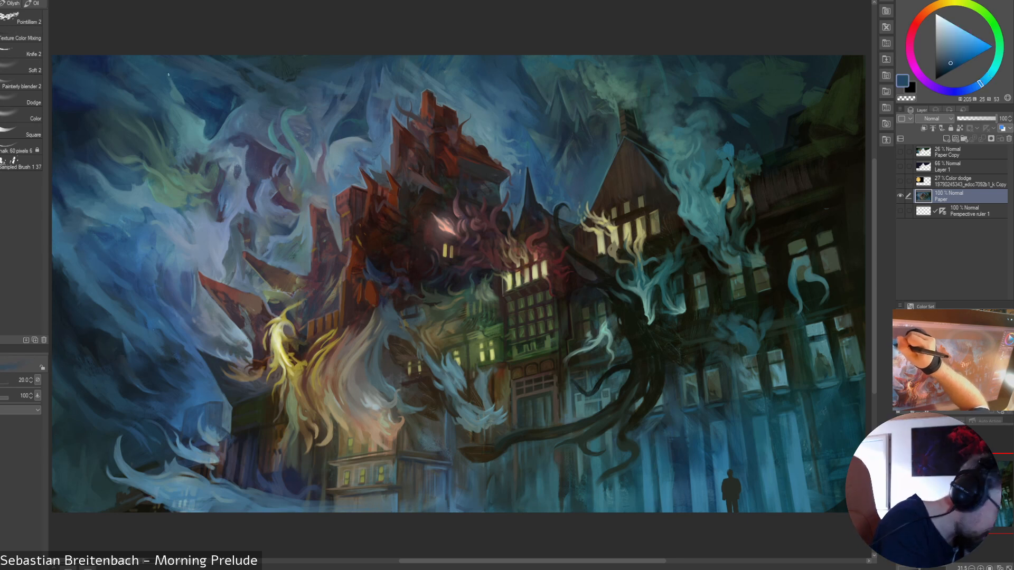
left_click(174, 87, "alt")
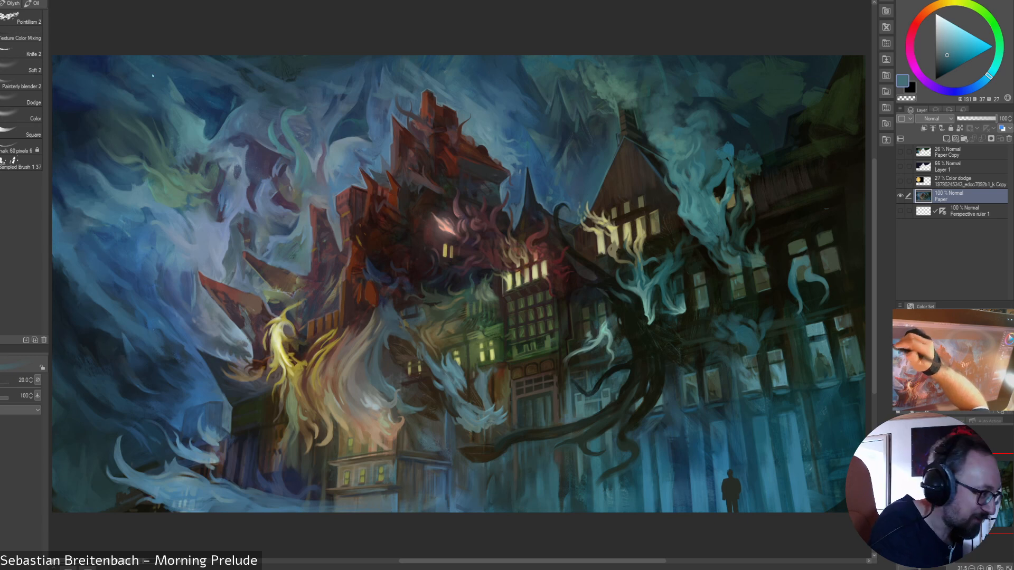
key("bracketright")
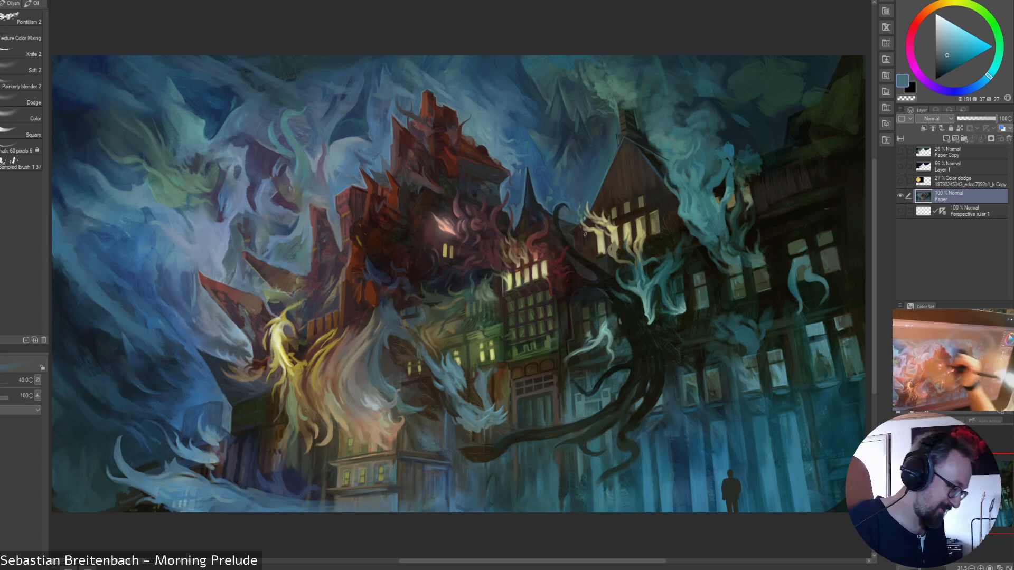
left_click(201, 126, "alt")
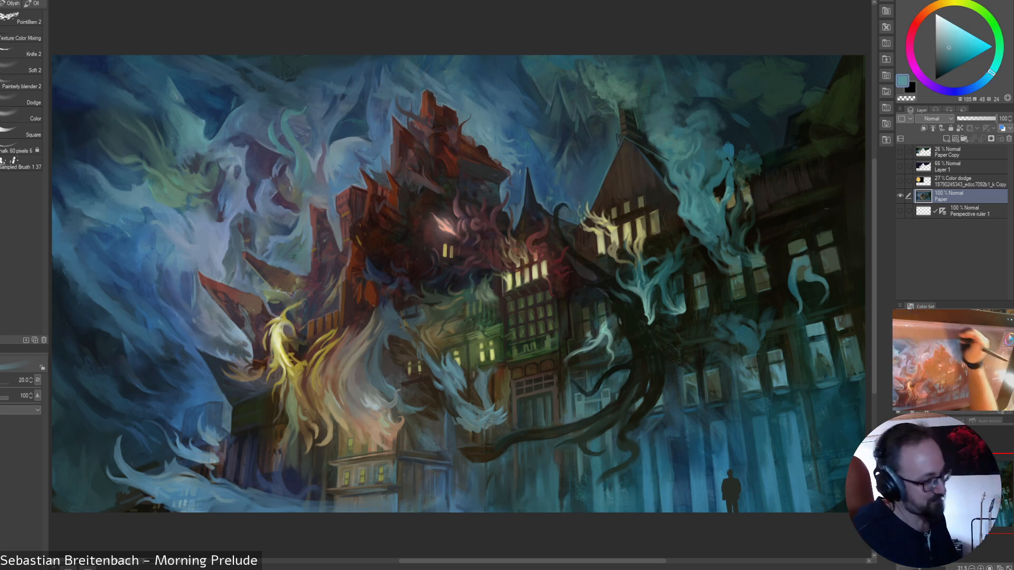
- Shape the smoke folds between the ghostly face and the red pointed roofs with sampled greyish blues at brush size 30
left_click(262, 210, "alt")
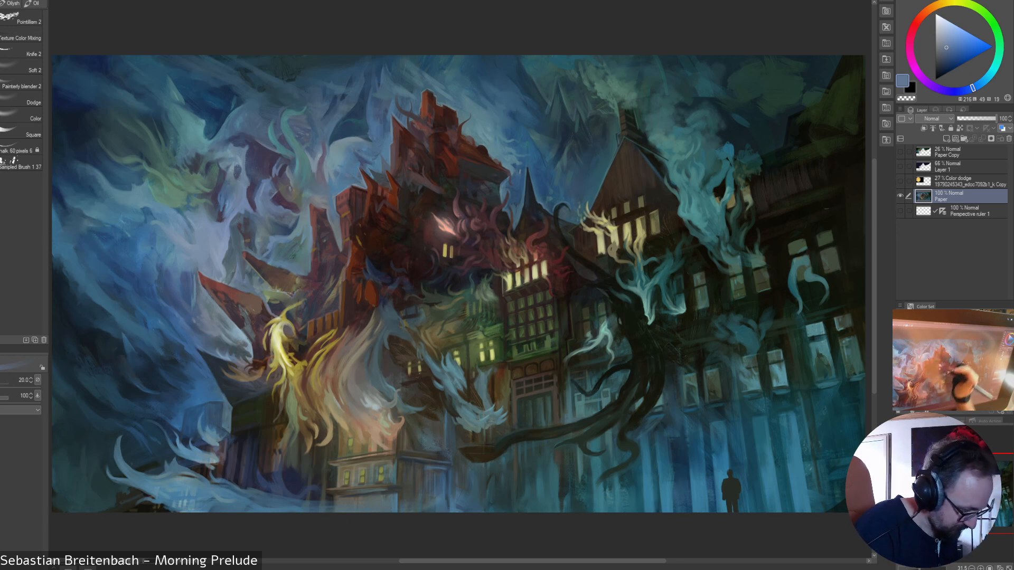
left_click(227, 215, "alt")
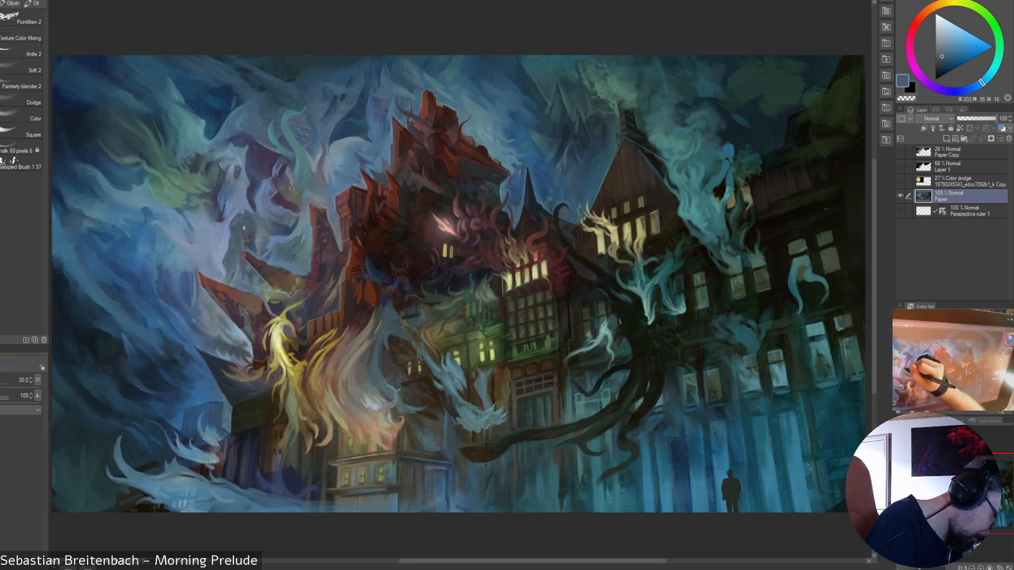
left_click(244, 244, "alt")
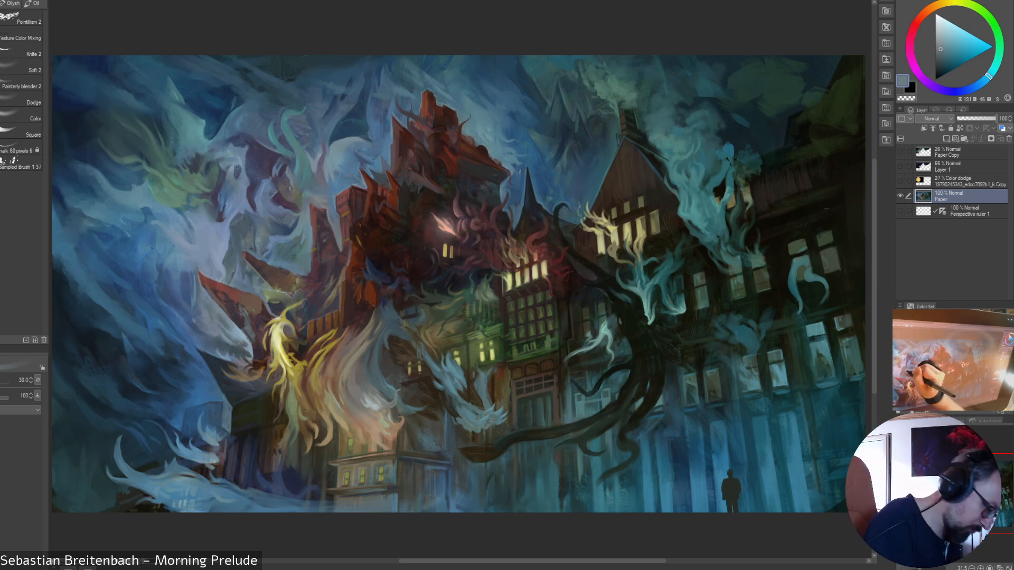
left_click(253, 226, "alt")
left_click(247, 234, "alt")
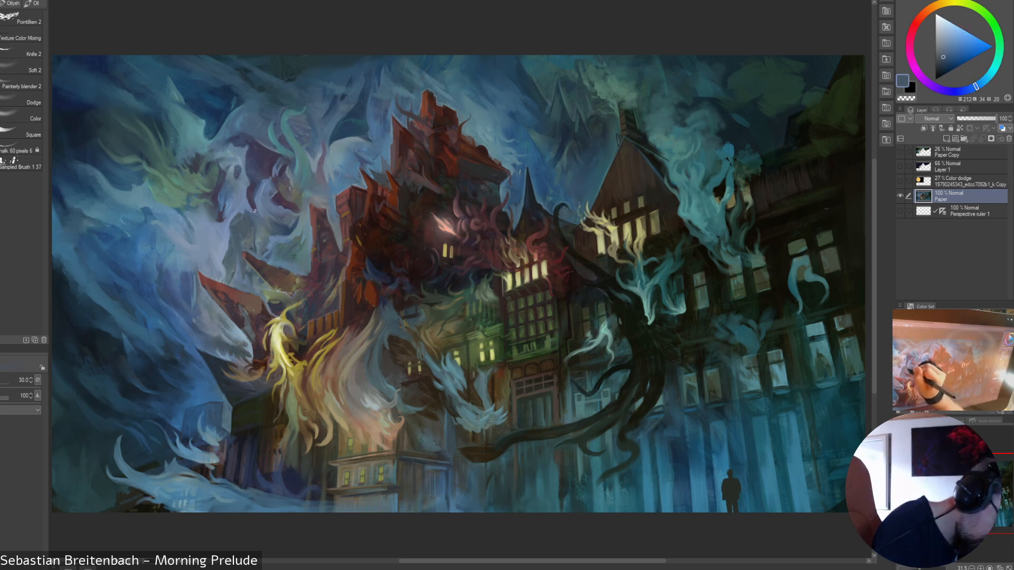
left_click(247, 243, "alt")
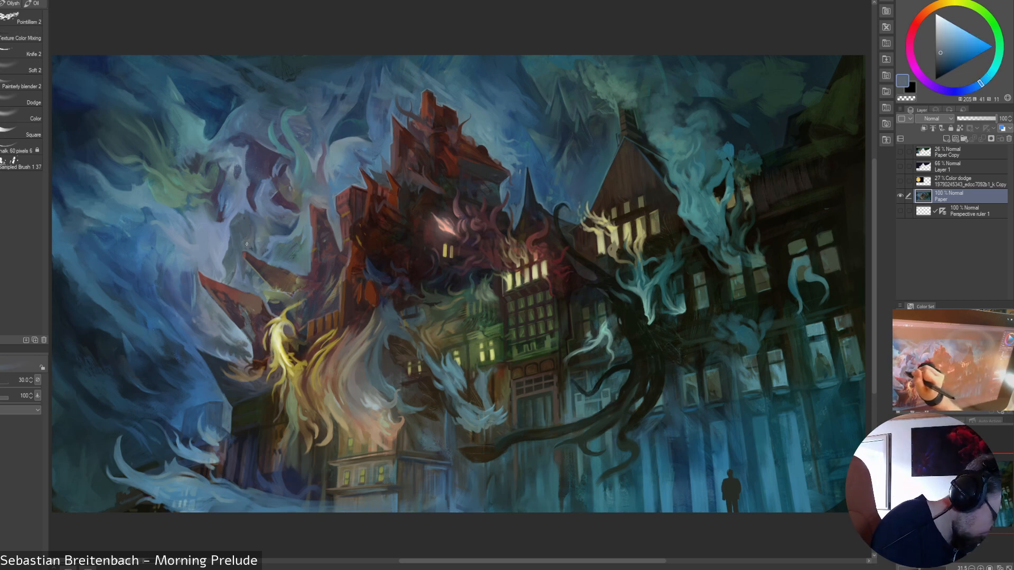
left_click(252, 254, "alt")
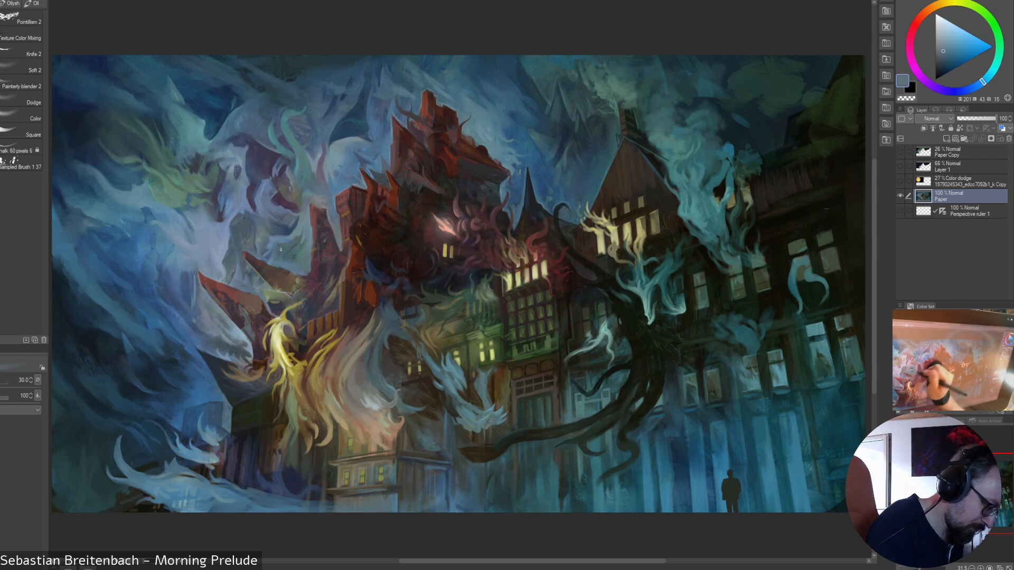
left_click(260, 252, "alt")
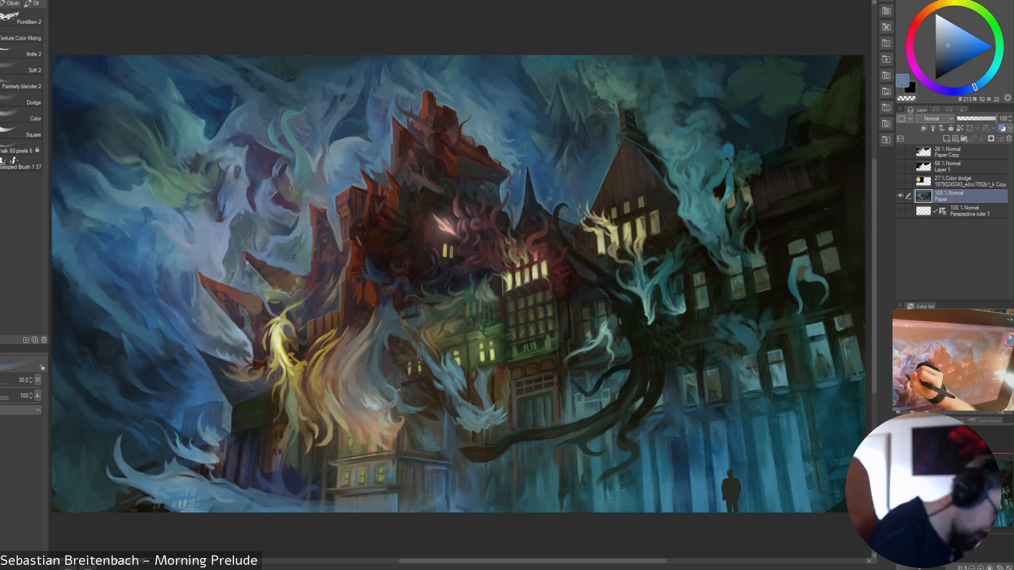
left_click(260, 292, "alt")
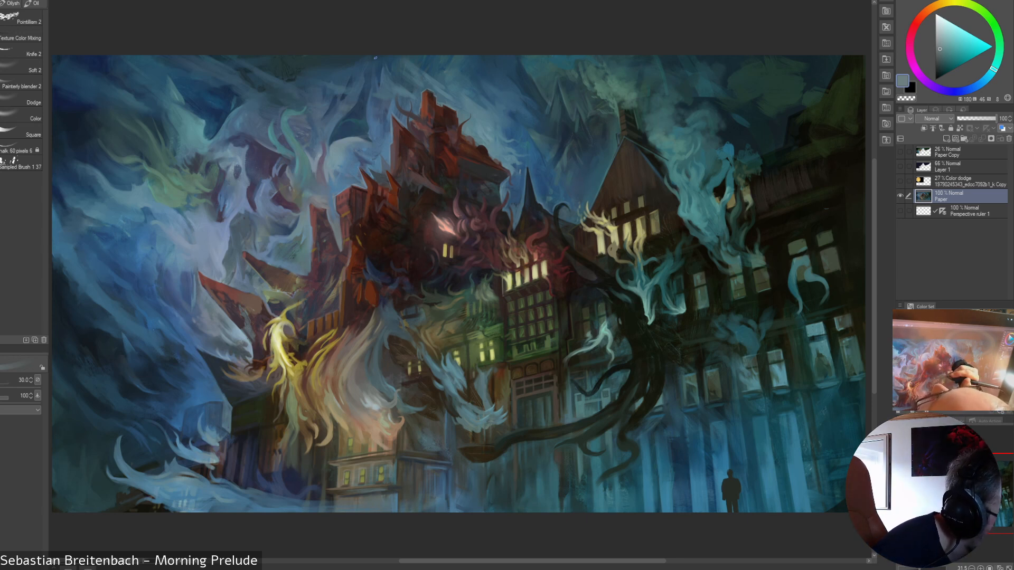
- Refine the smoke below the ghostly face toward the castle tower with sampled grey-blues at brush size 25
left_click(258, 240, "alt")
left_click(254, 230, "alt")
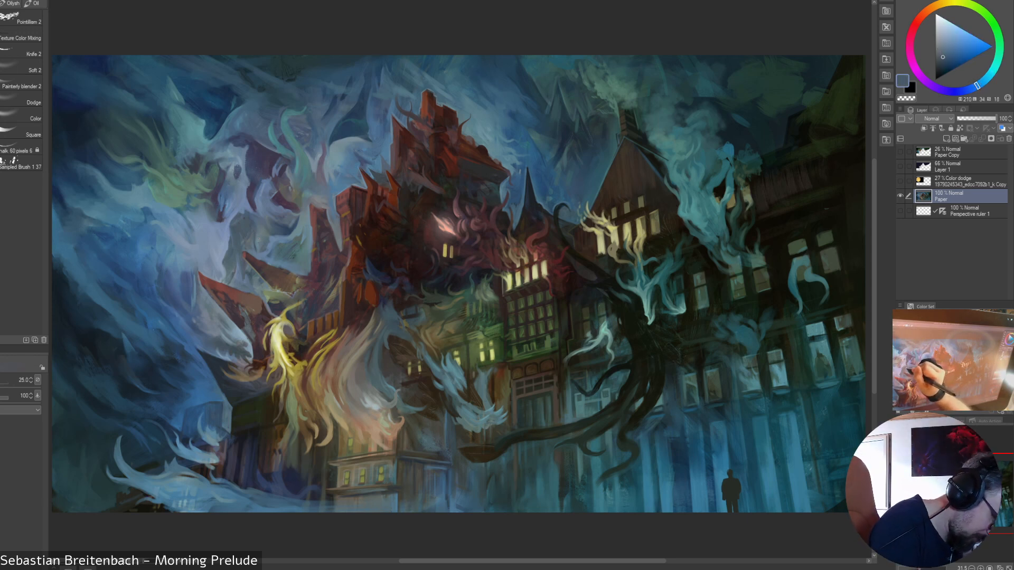
left_click(265, 236, "alt")
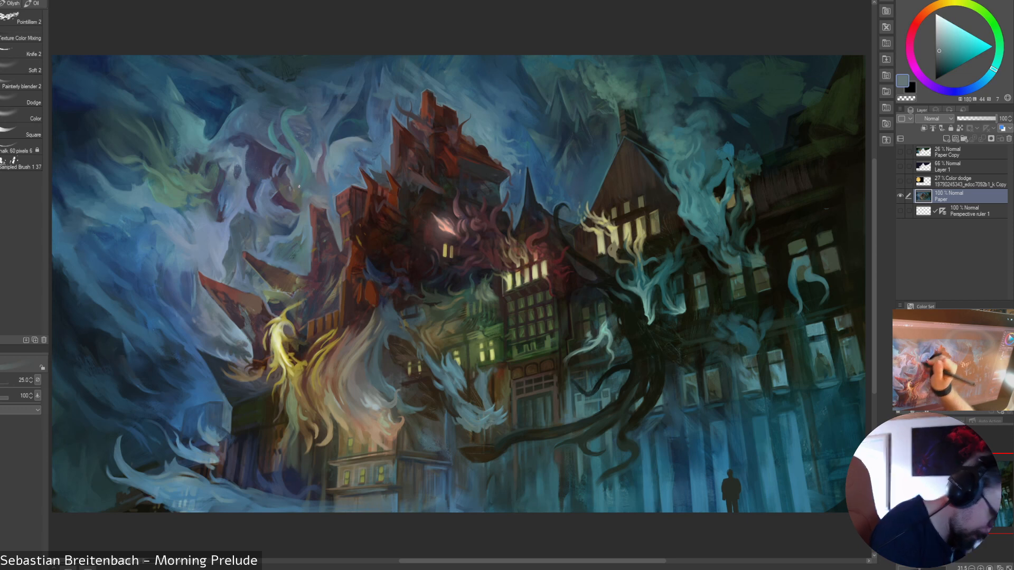
left_click(268, 236, "alt")
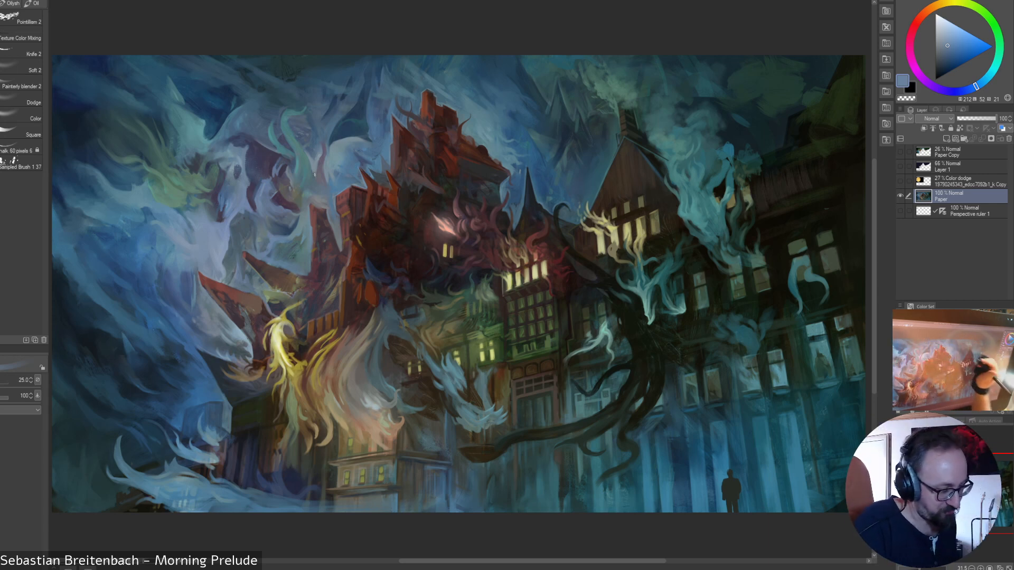
left_click(296, 232, "alt")
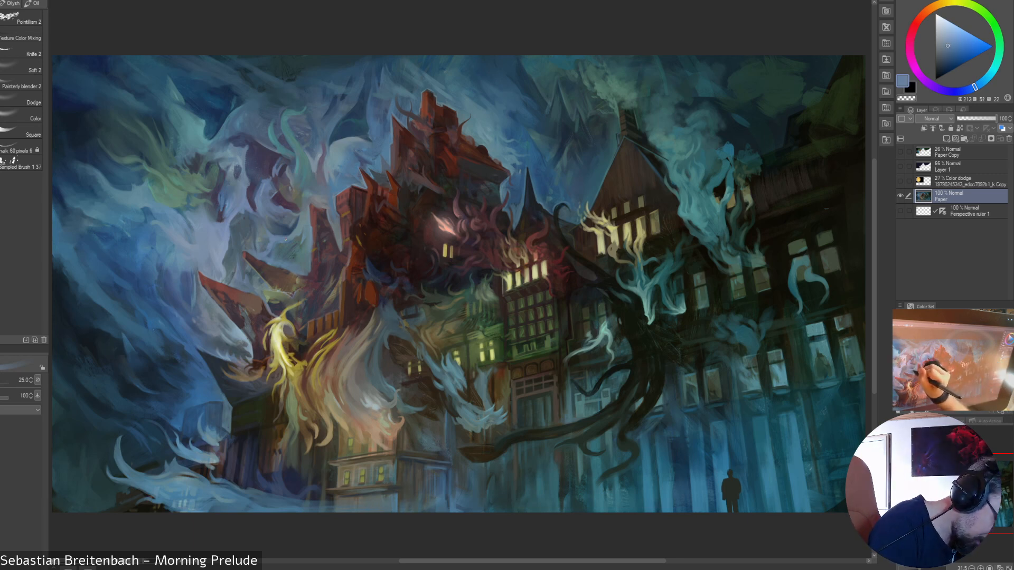
left_click(309, 211, "alt")
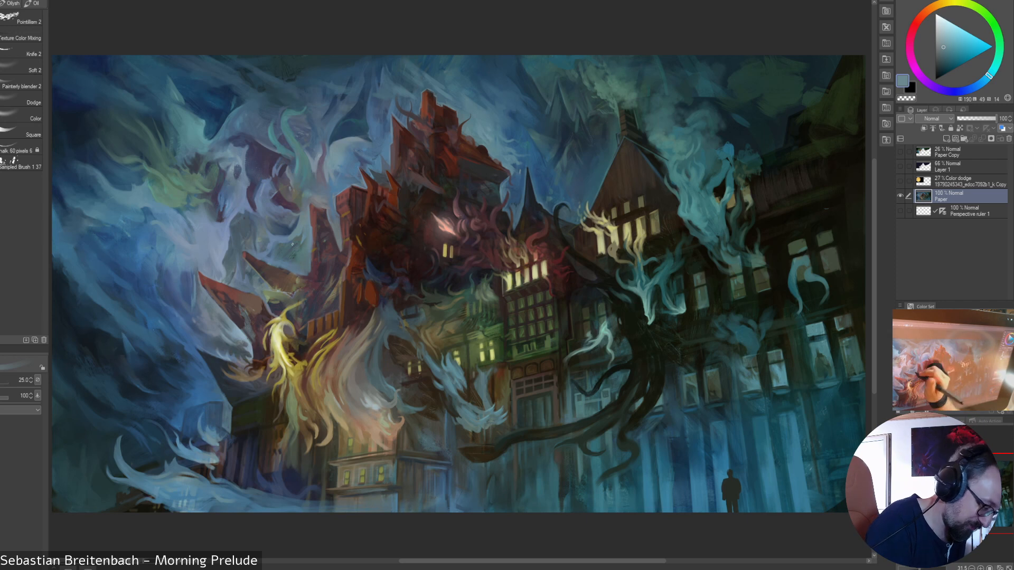
left_click(307, 231, "alt")
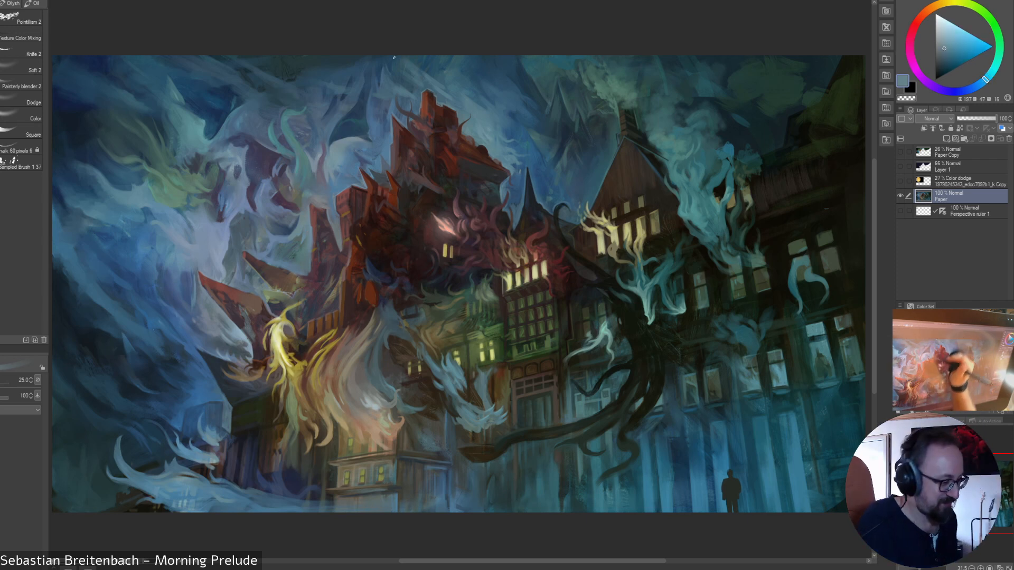
- Blend the smoke between the ghostly face and the narrow red tower with sampled grey-blues at brush size 25
left_click(305, 232, "alt")
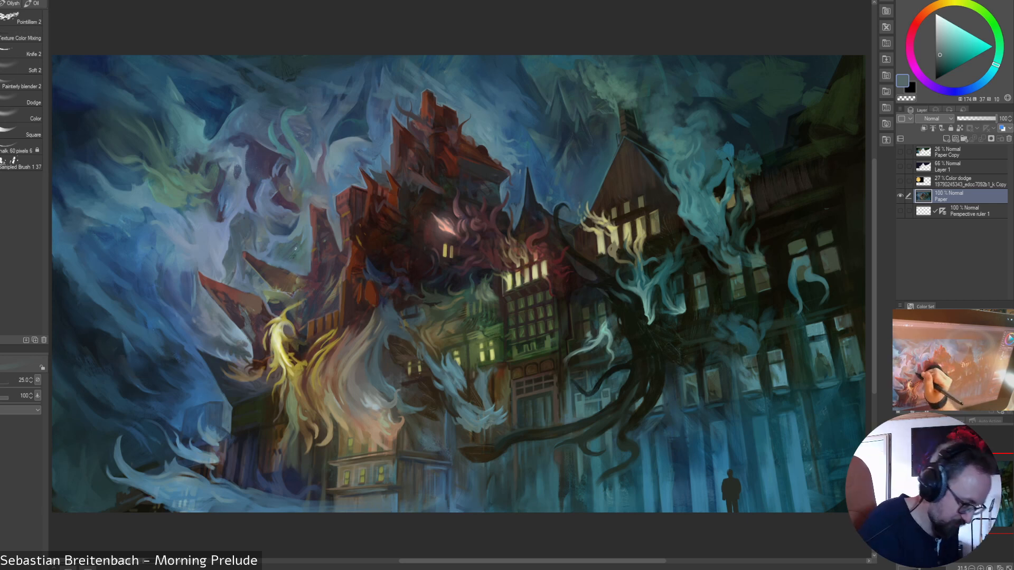
left_click(303, 265, "alt")
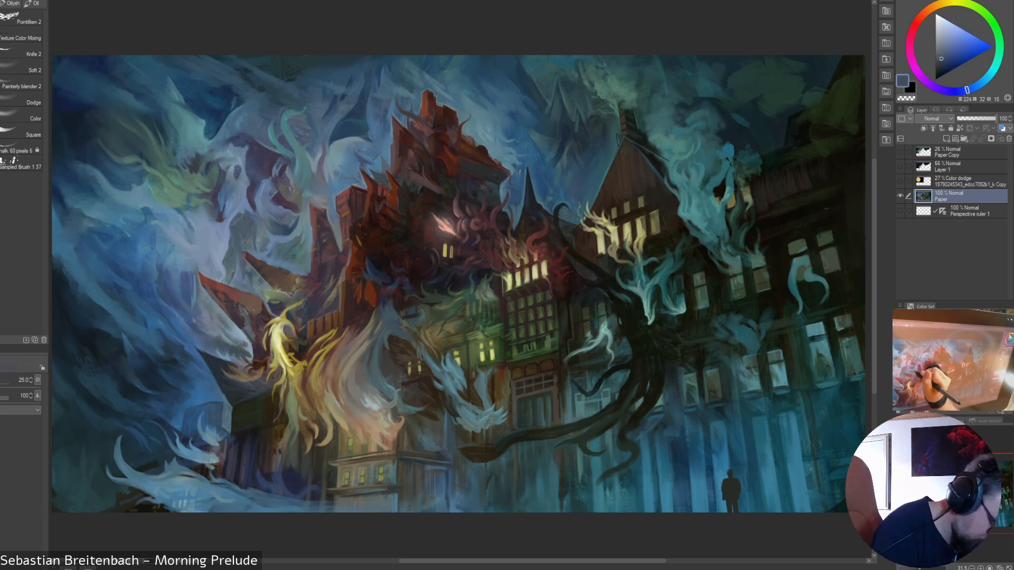
left_click(299, 257, "alt")
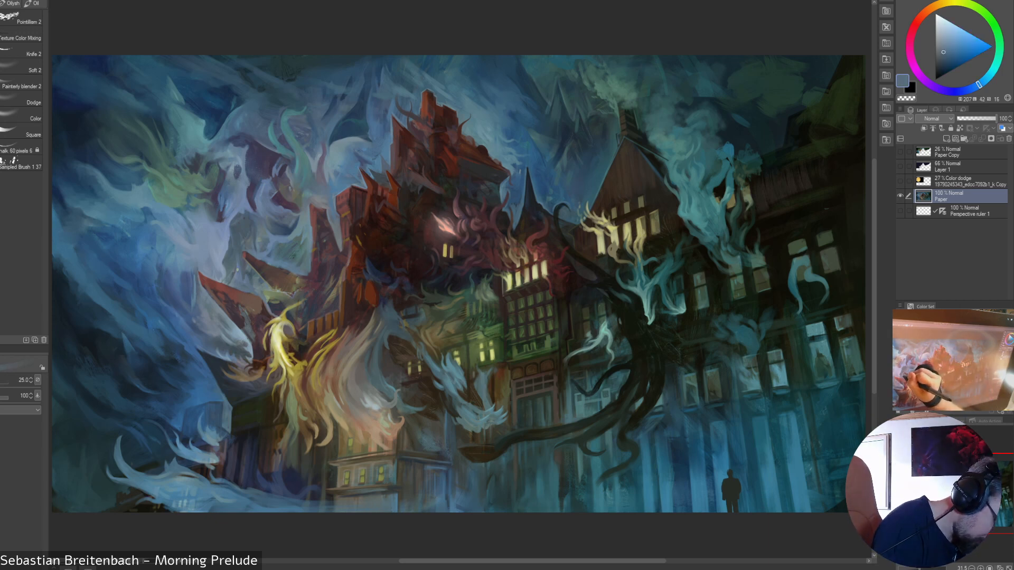
- Soften the pale smoke above the pointed red roof with sampled grey-blues at brush size 30
left_click(231, 272, "alt")
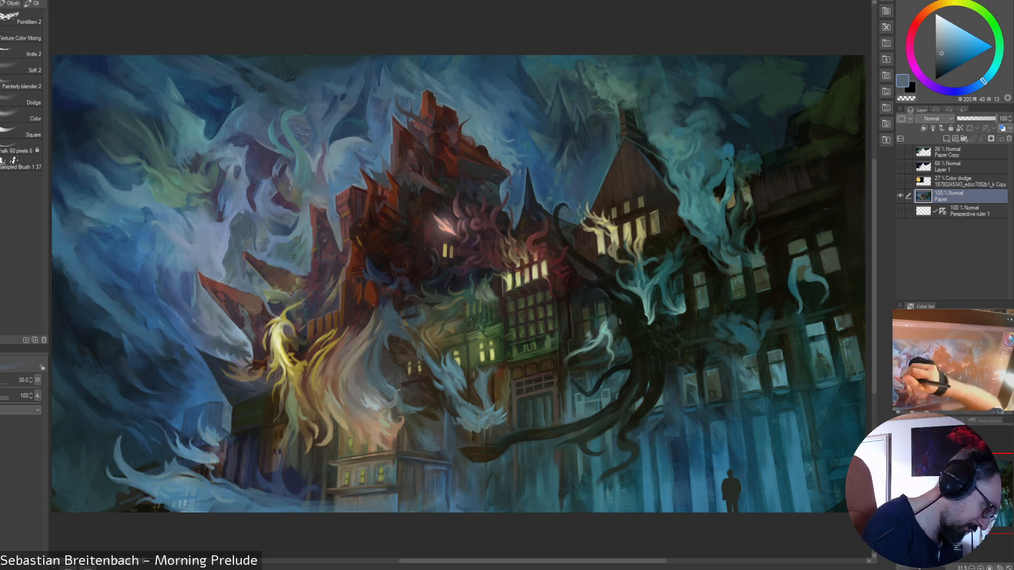
left_click(227, 284, "alt")
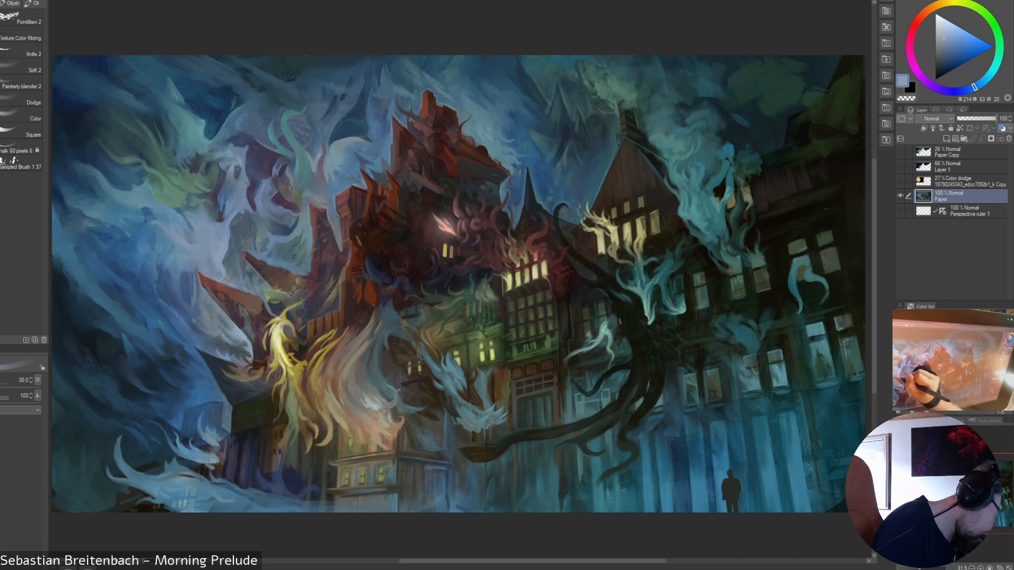
left_click(231, 281, "alt")
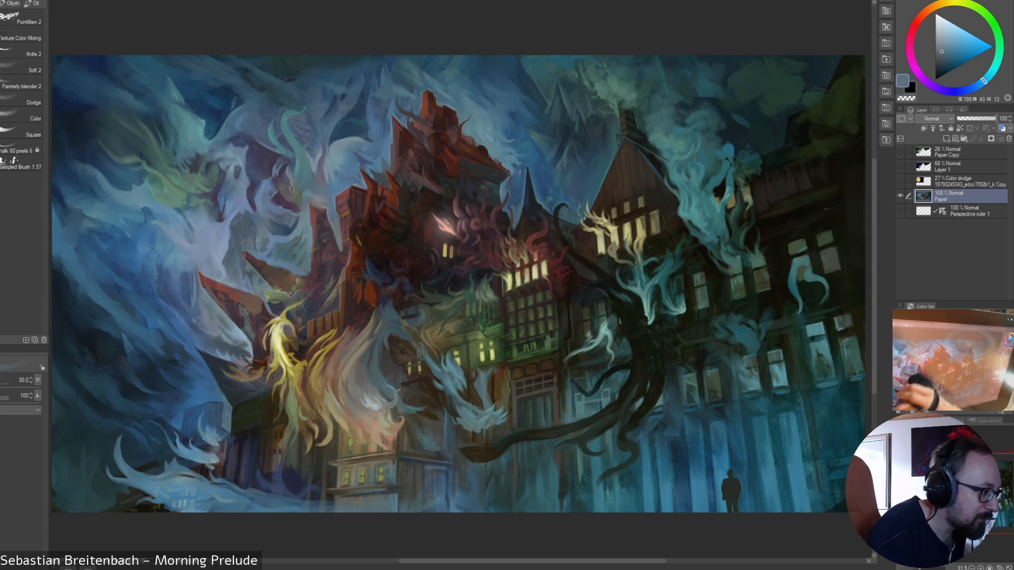
left_click(223, 270, "alt")
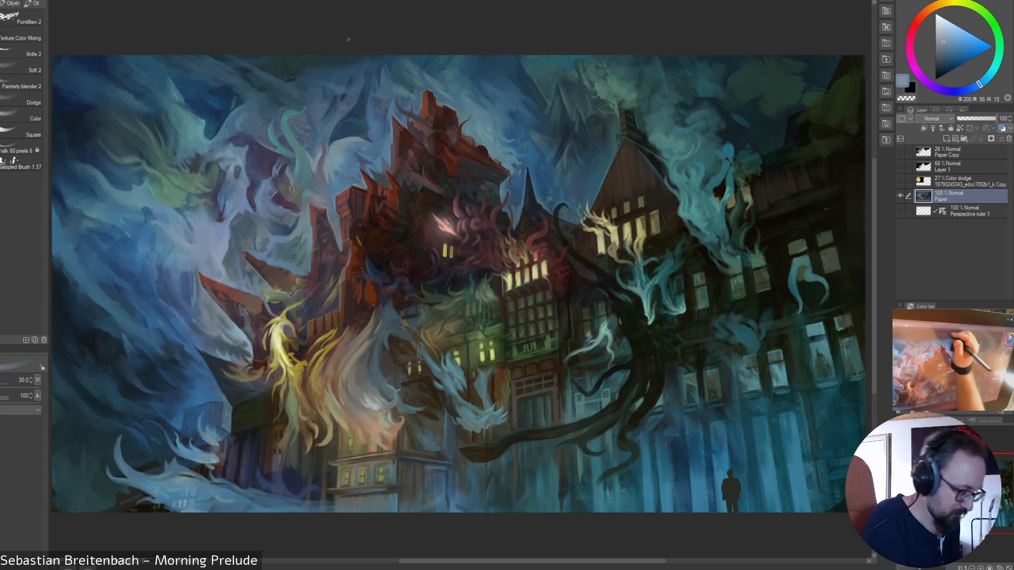
left_click(222, 274, "alt")
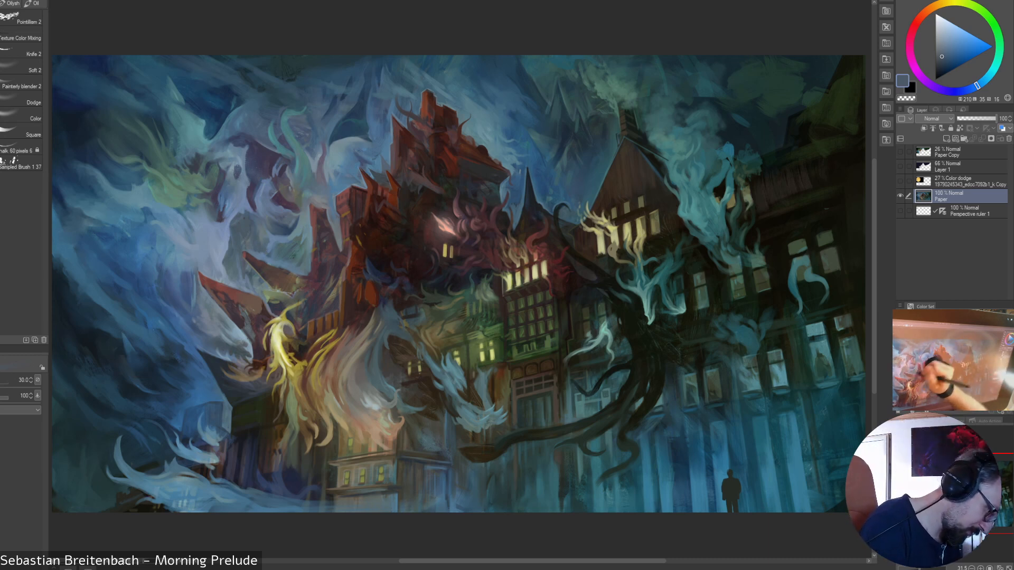
- Rework the upper pointed roof and the smoke around its edge with sampled blues and muted browns, using brush sizes 50 and 30
left_click(248, 252, "alt")
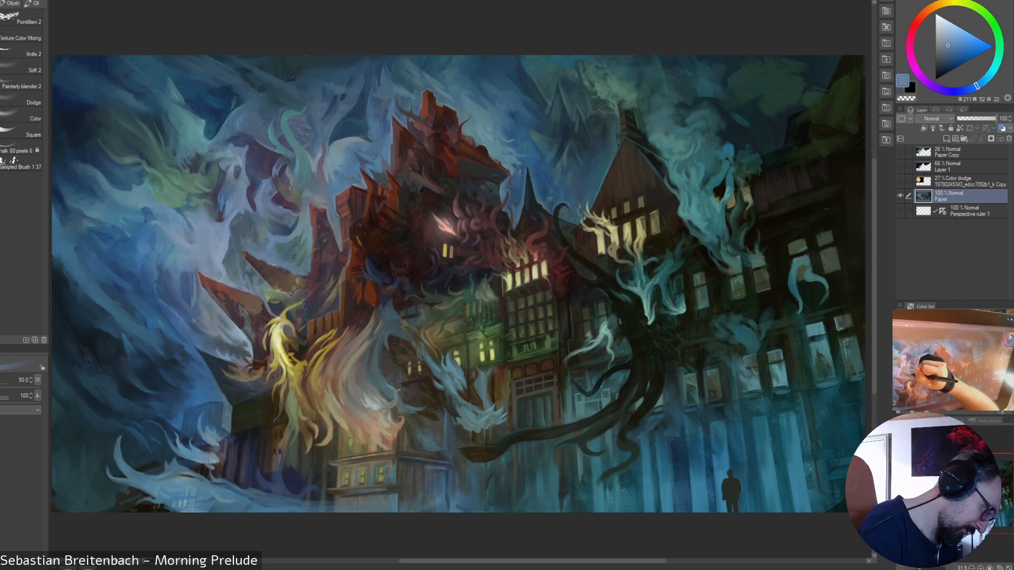
left_click(268, 261, "alt")
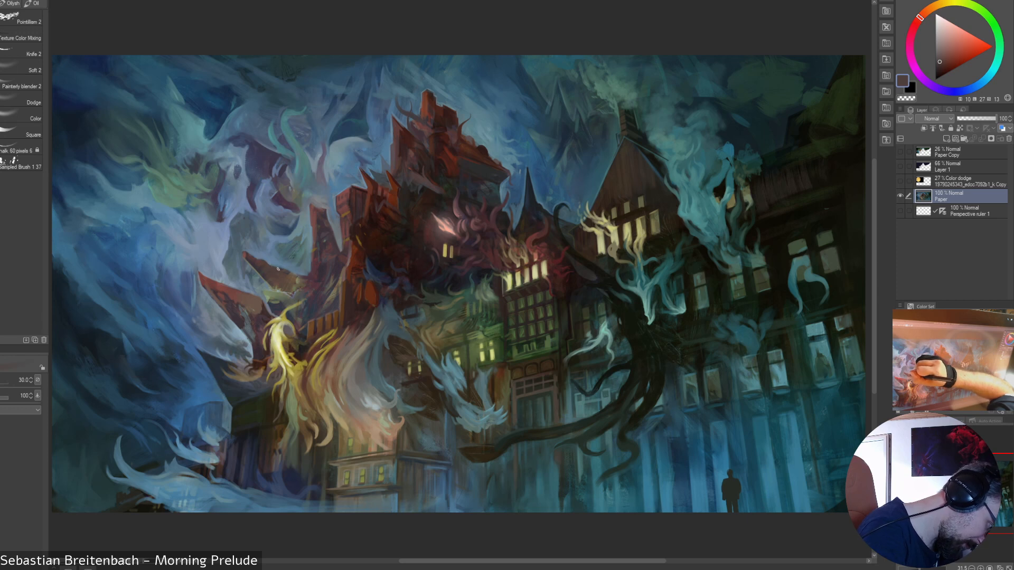
left_click(285, 273, "alt")
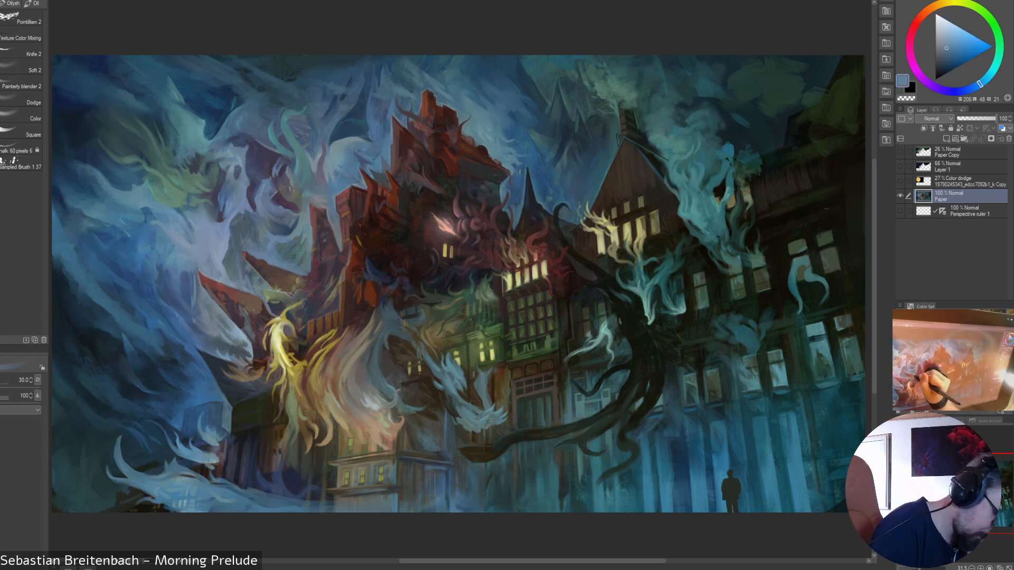
left_click(294, 273, "alt")
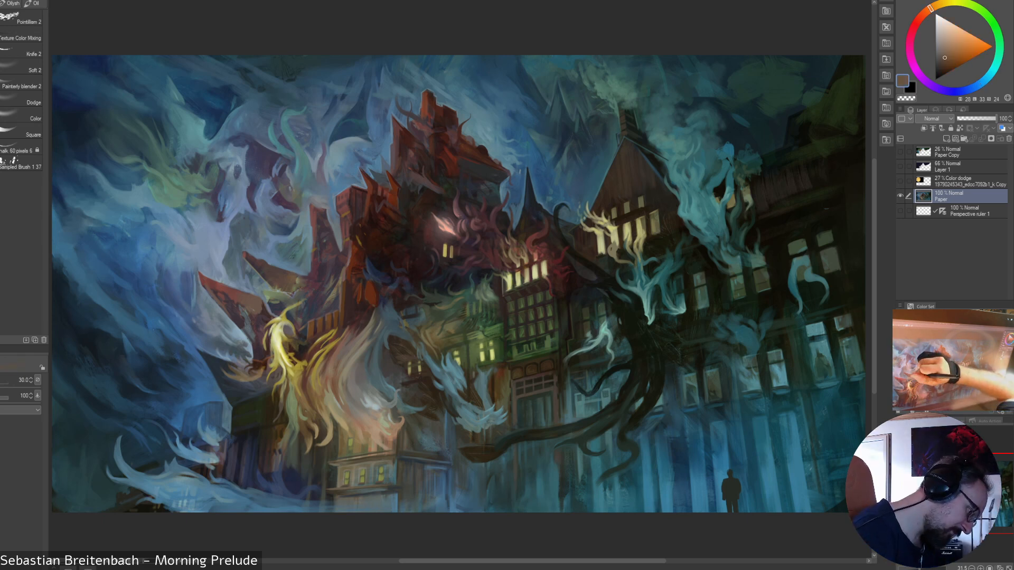
- Refine the narrow red tower and the roof beside it at brush size 20 with sampled blue, dull red, olive and brown
left_click(286, 269, "alt")
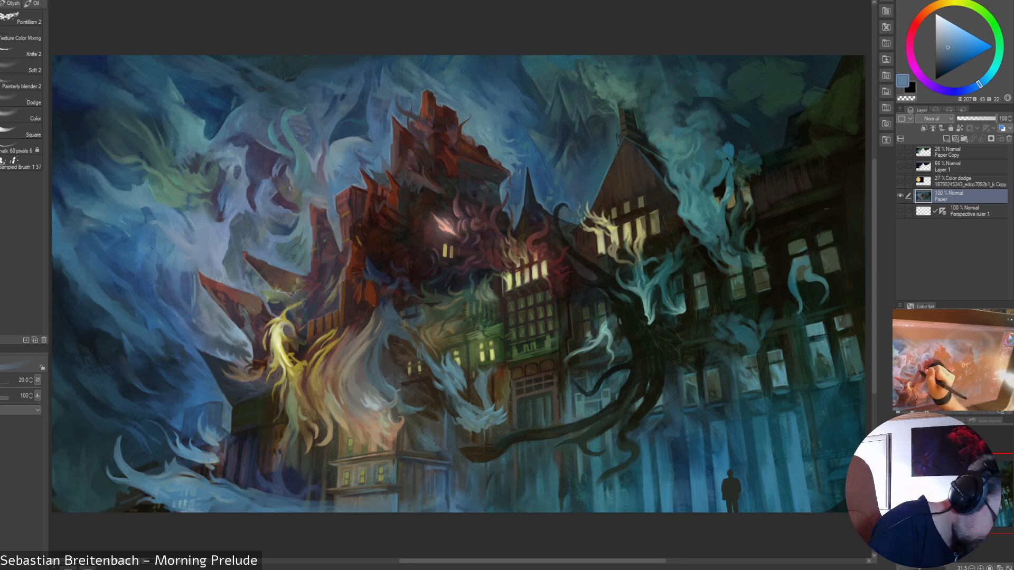
left_click(313, 245, "alt")
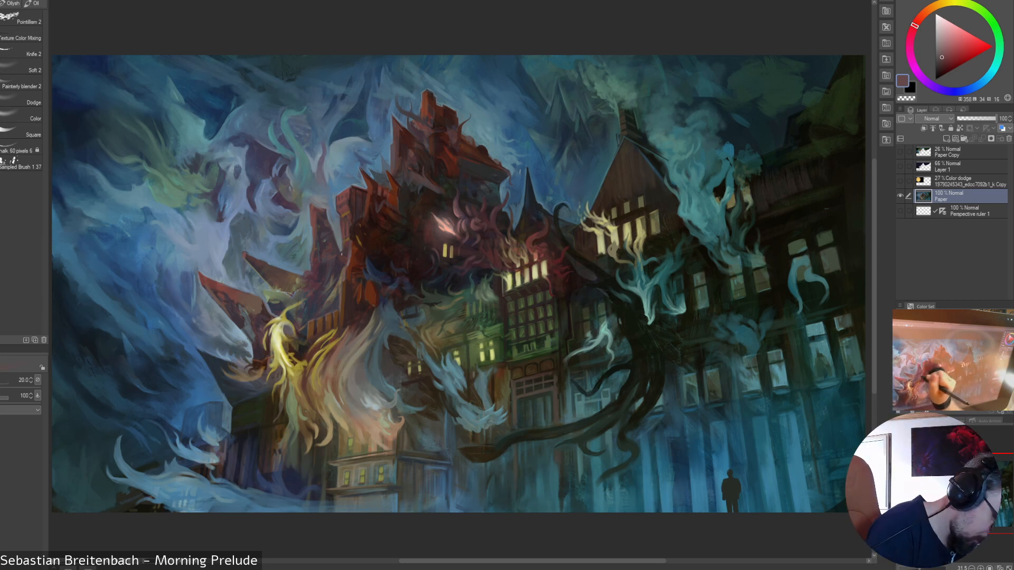
left_click(298, 289, "alt")
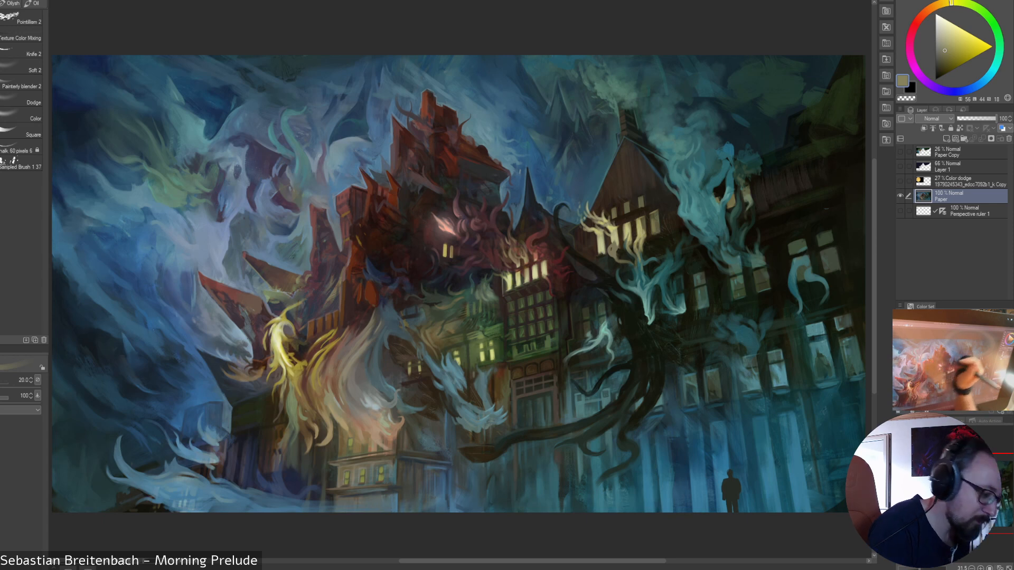
left_click(349, 259, "alt")
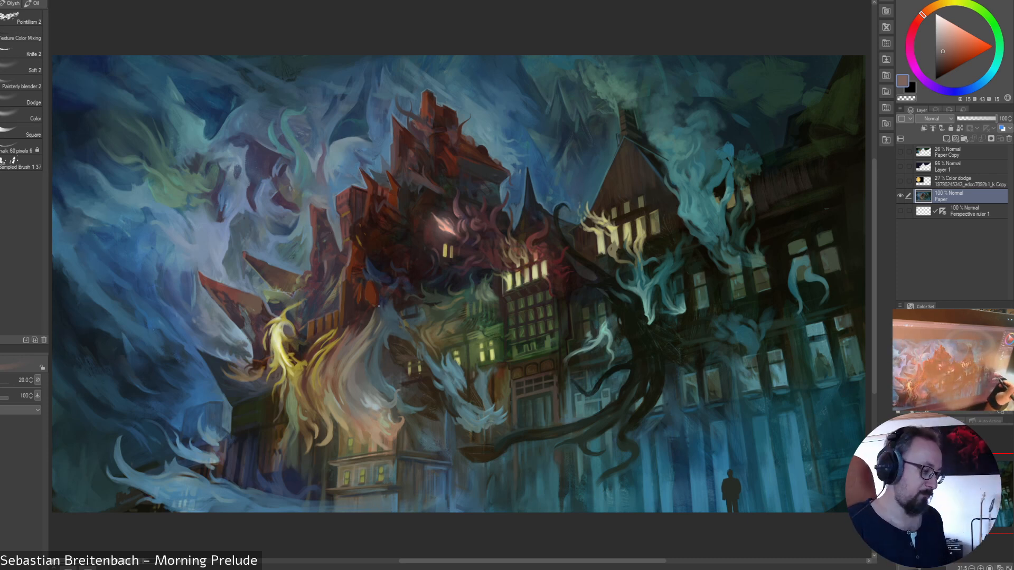
left_click(324, 263, "alt")
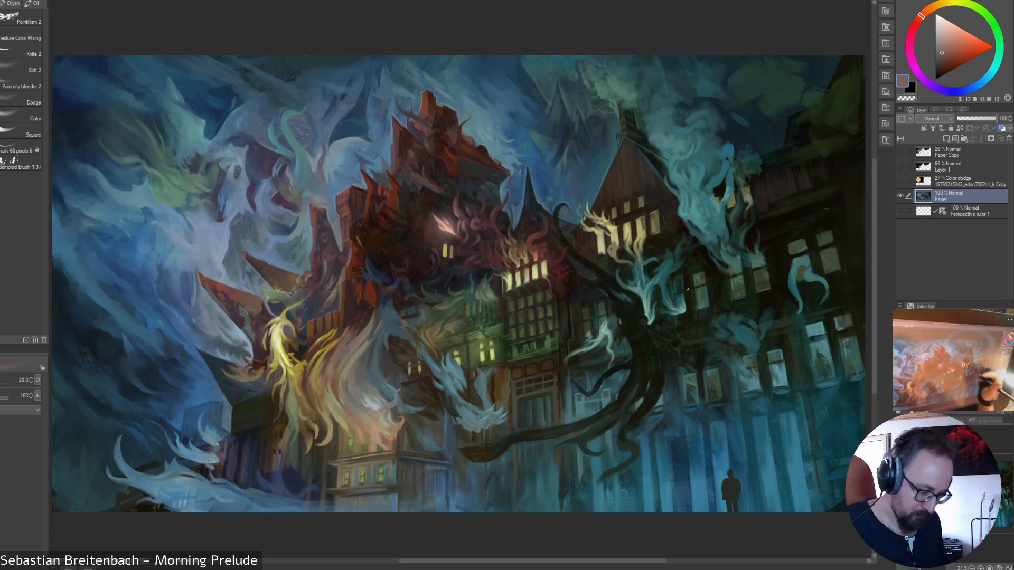
- Touch up the blue flame above the tentacle tip and the dark facade beside it with sampled teals and dark greens
left_click(447, 394, "alt")
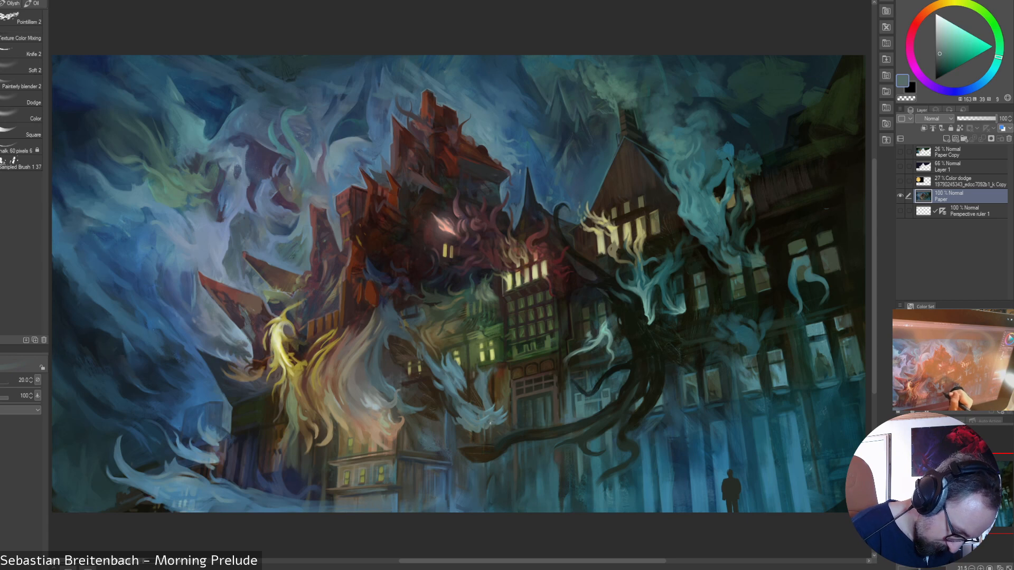
left_click(466, 413, "alt")
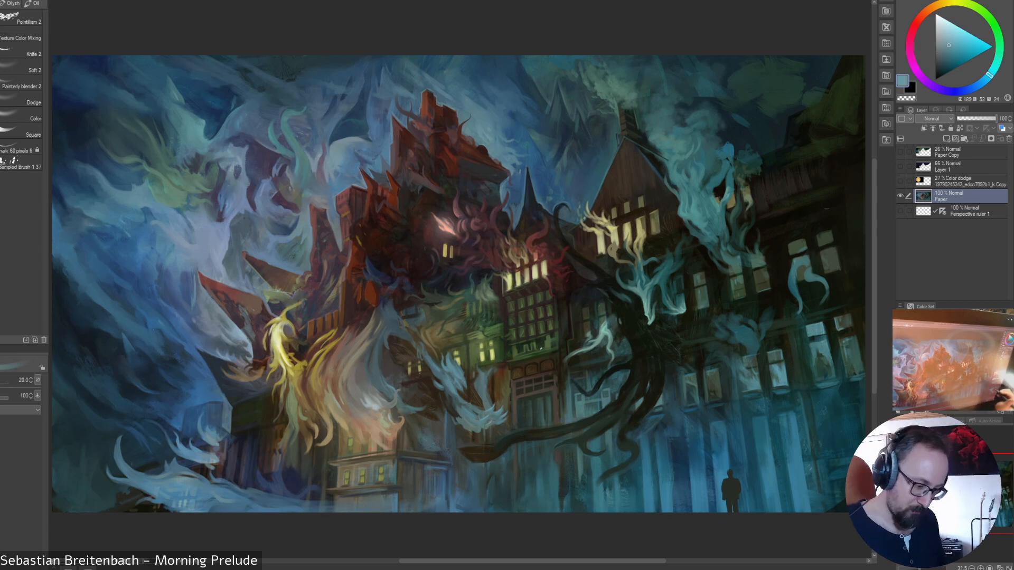
left_click(510, 395, "alt")
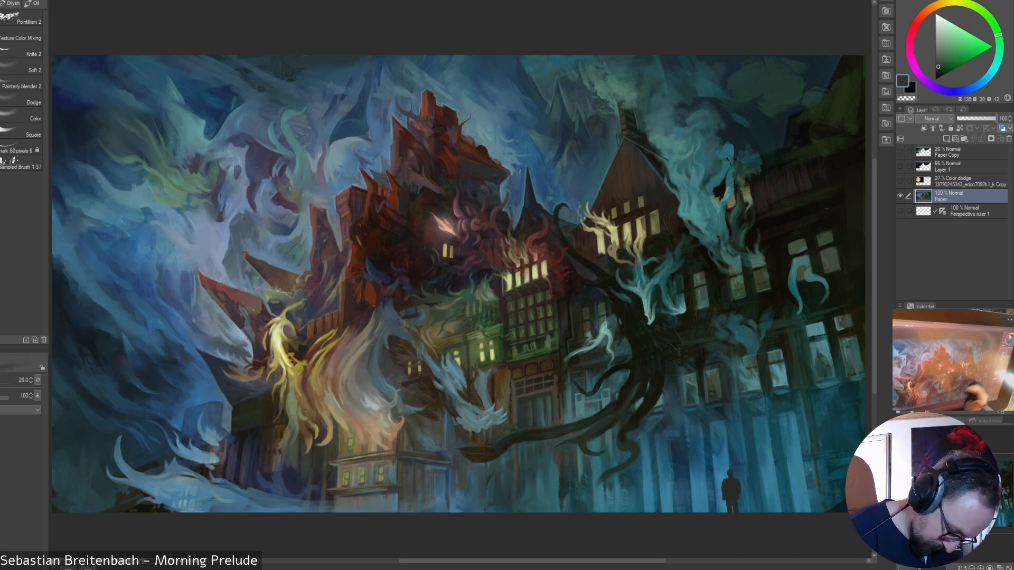
left_click(512, 431, "alt")
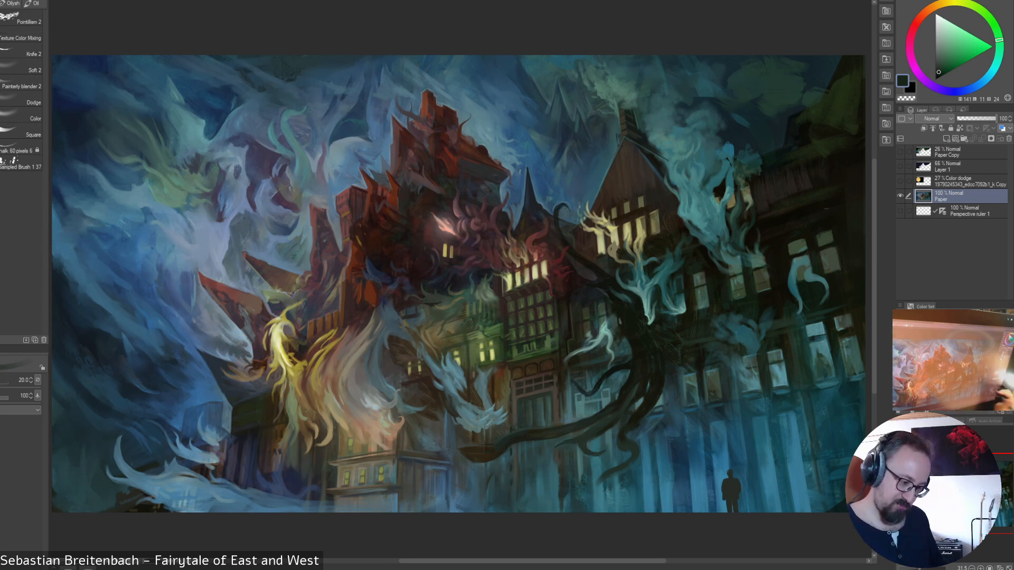
left_click(510, 478, "alt")
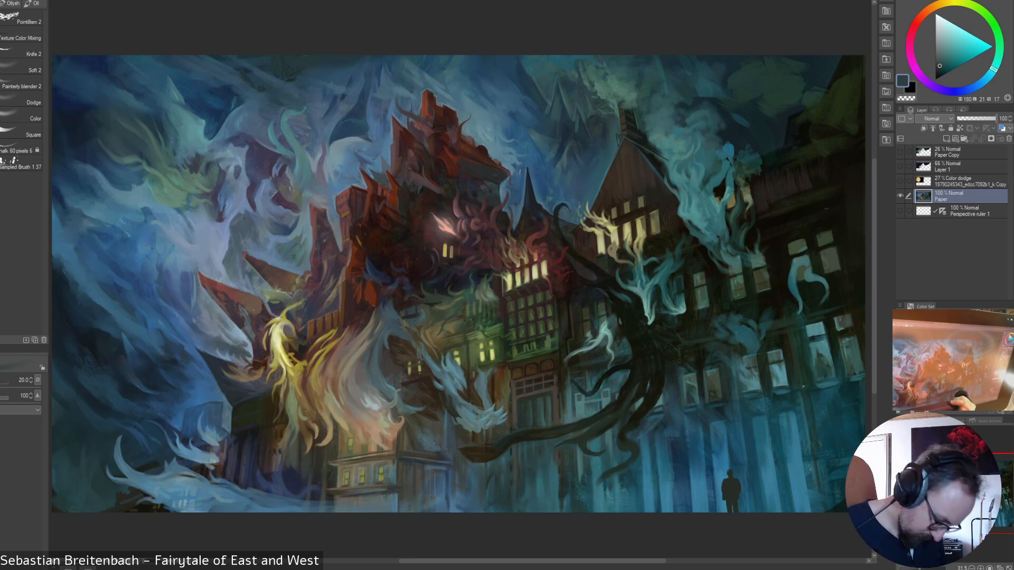
left_click(511, 458, "alt")
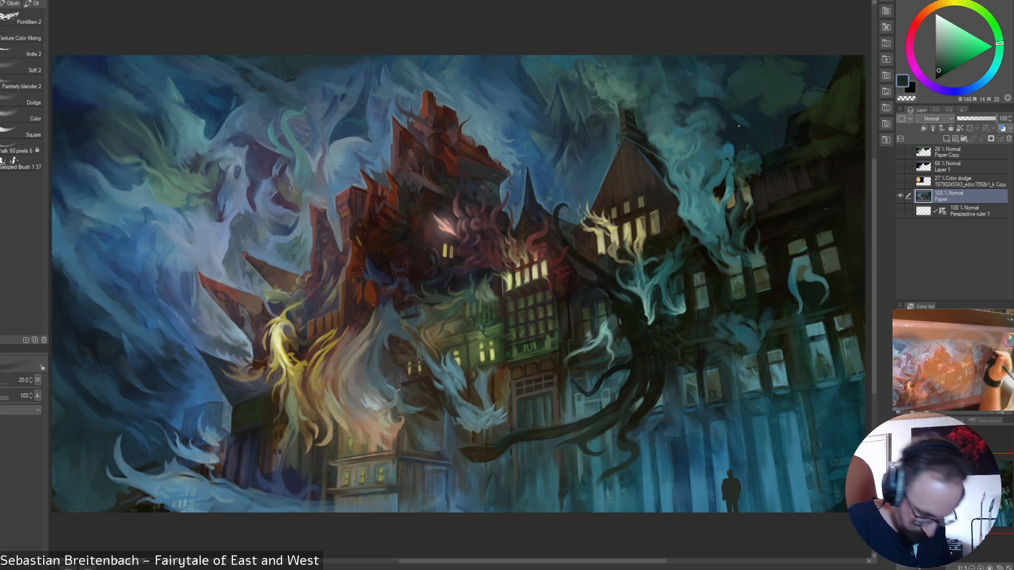
- Blend the misty blue street front around the dark figure with sampled blues at brush size 25
left_click(651, 465, "alt")
left_click(775, 482, "alt")
left_click(717, 480, "alt")
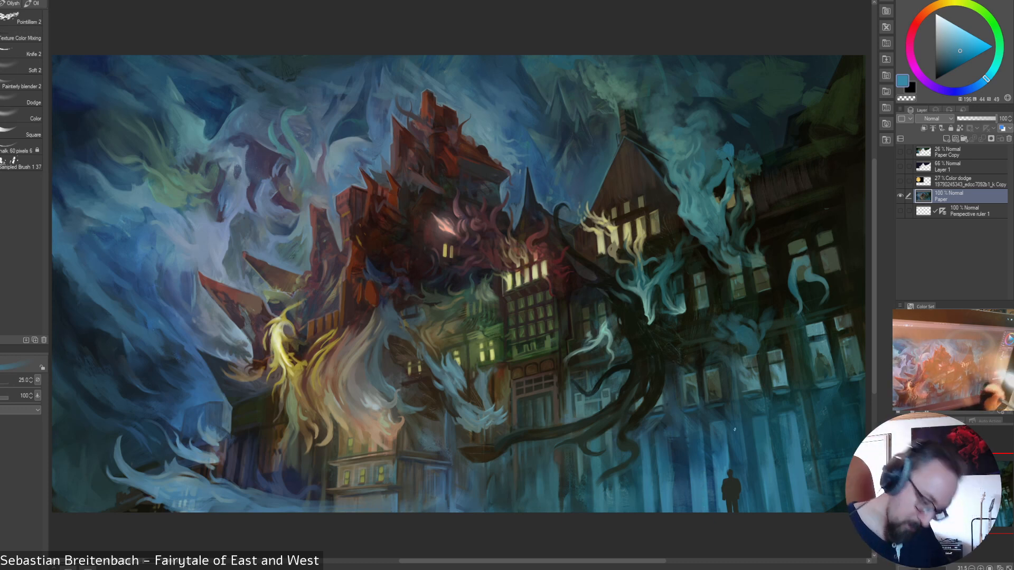
- Refine the curled teal wisp and the dark wall around the nearby windows with sampled teals and a near-black green
key("bracketright")
left_click(797, 279, "alt")
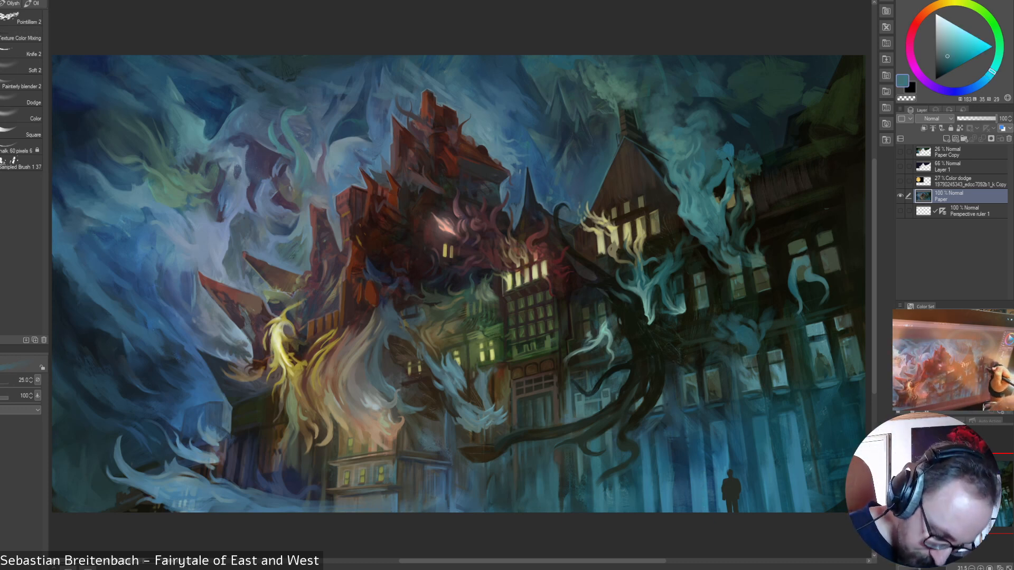
left_click(794, 263, "alt")
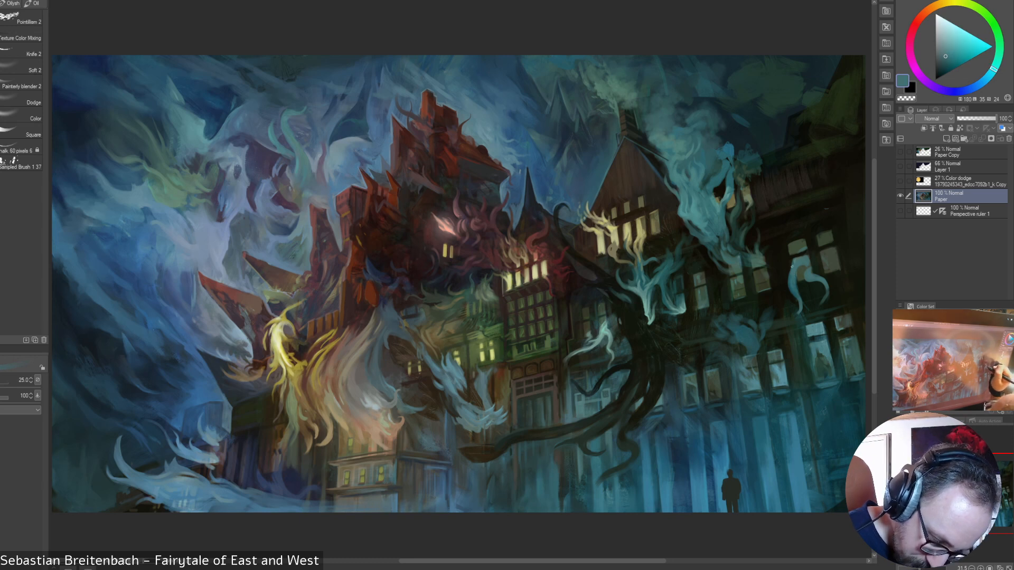
left_click(811, 247, "alt")
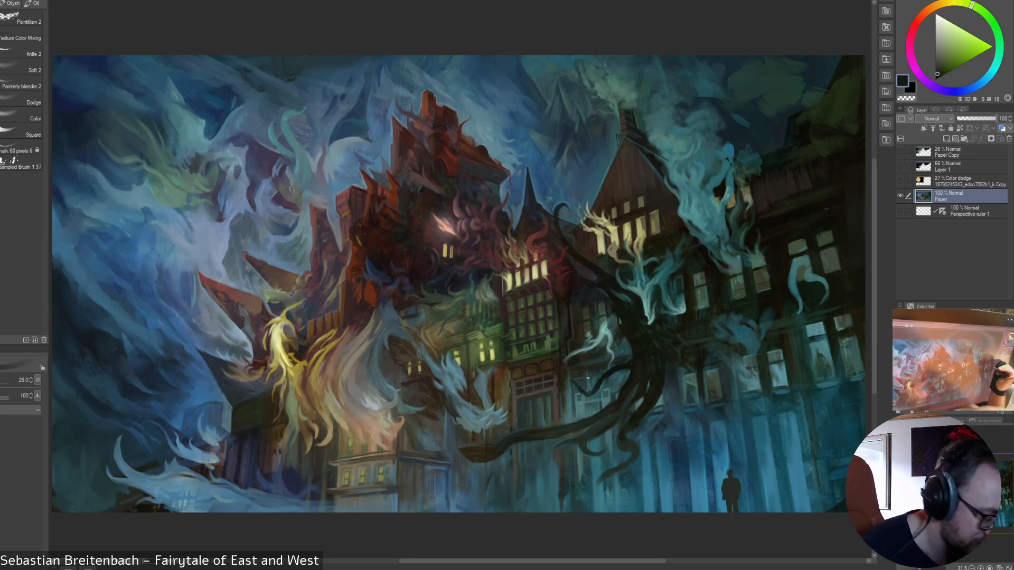
- Refine the lower tail of the teal smoke column over the dark building with sampled muted teals at brush size 25
left_click(753, 259, "alt")
left_click(756, 262, "alt")
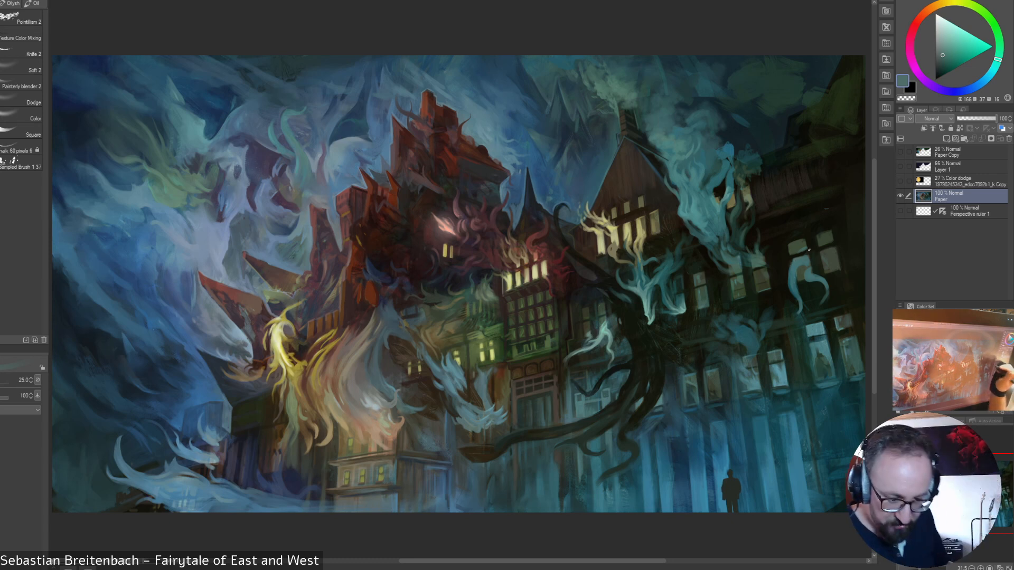
left_click(725, 254, "alt")
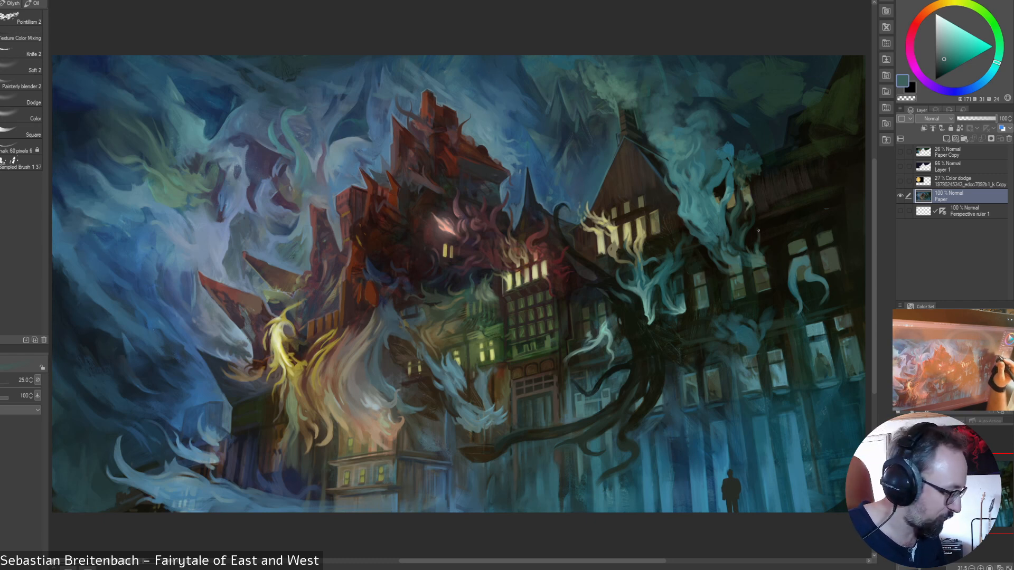
left_click(703, 210, "alt")
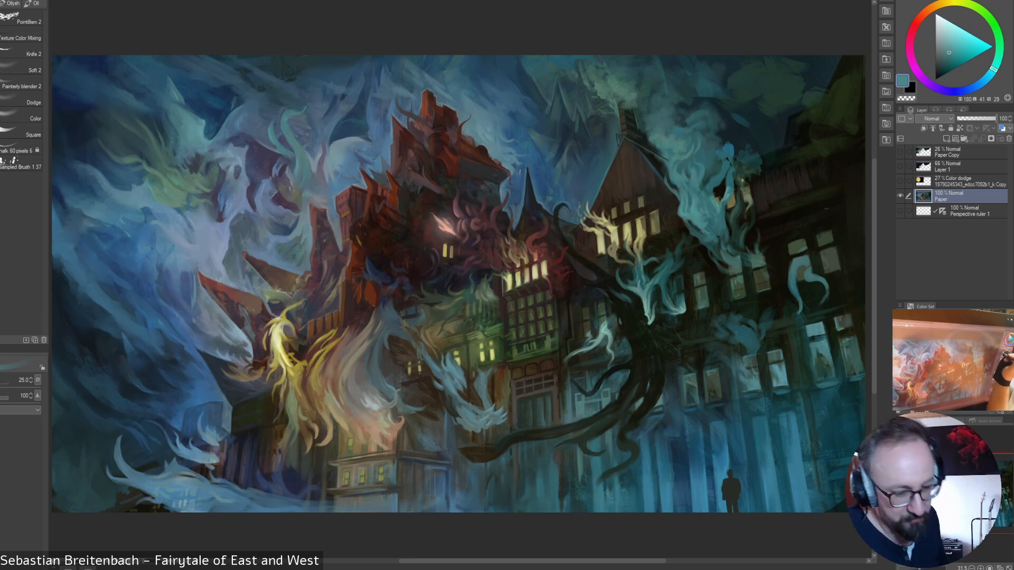
left_click(709, 211, "alt")
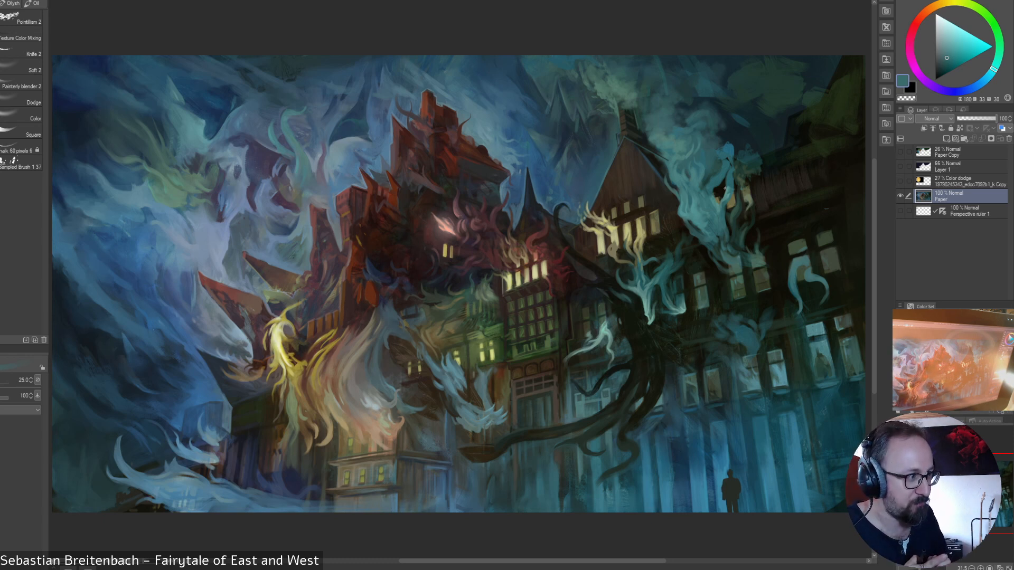
- Blend the inner folds in the middle of the teal smoke column with sampled teals and grey-green
left_click(698, 189, "alt")
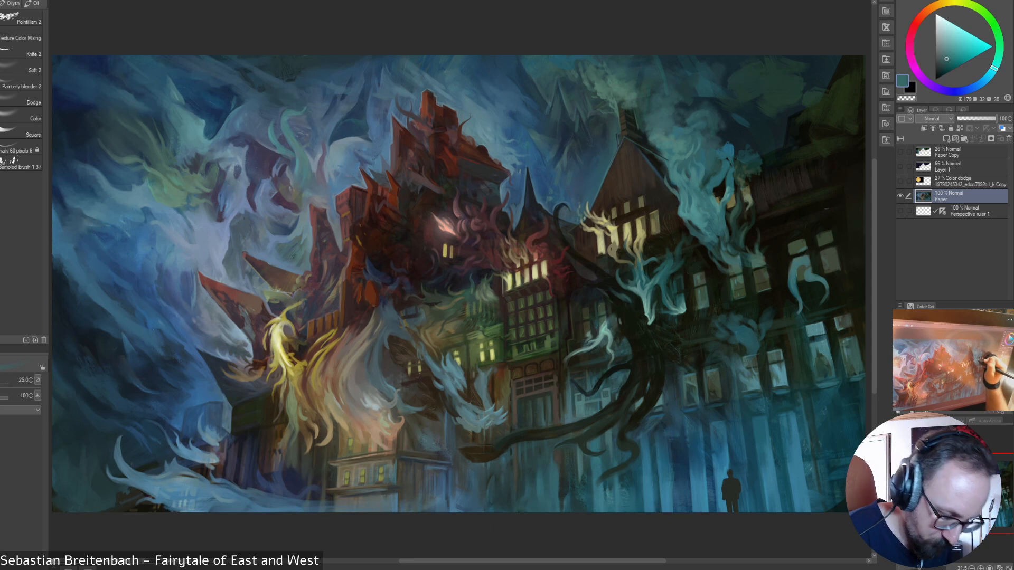
left_click(696, 190, "alt")
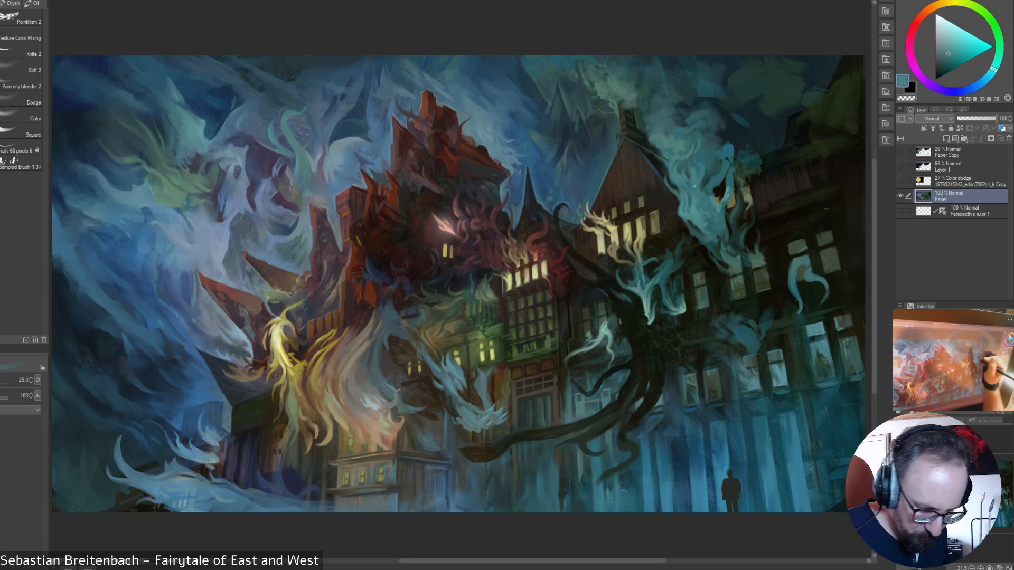
left_click(700, 195, "alt")
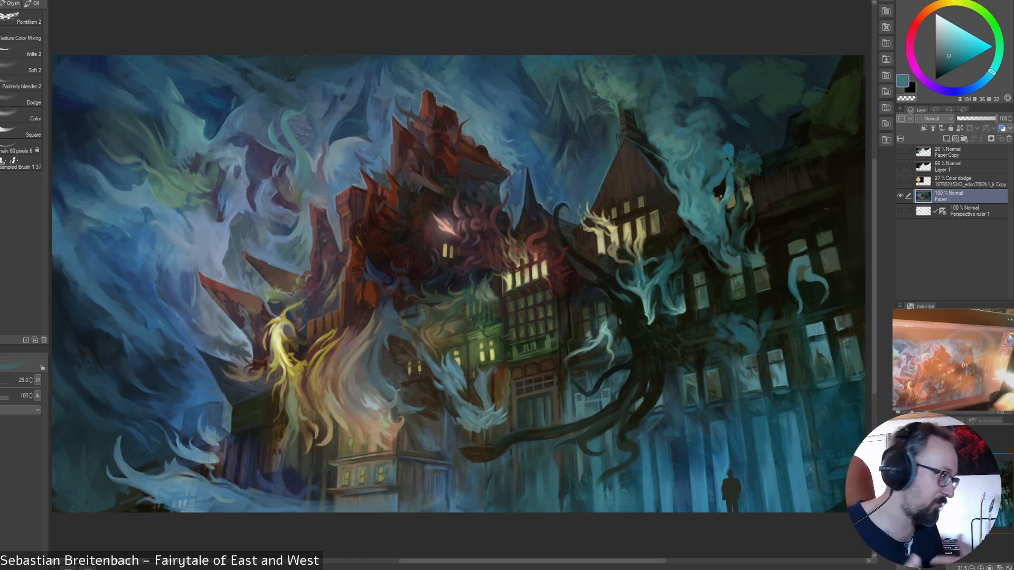
left_click(719, 201, "alt")
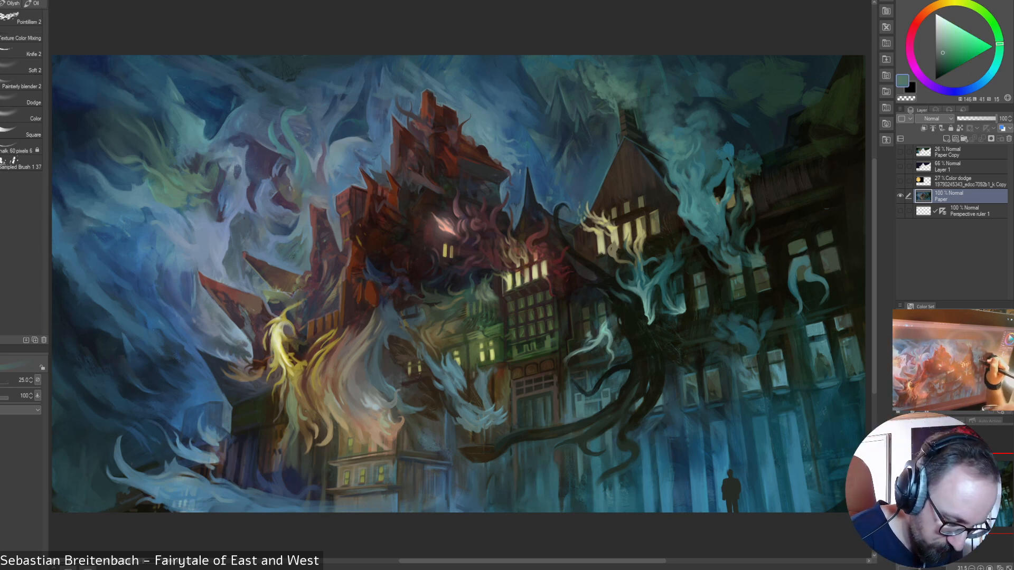
- Refine the lower half of the teal smoke column and its wispy edges with sampled teals and dark greens at brush size 25
left_click(712, 202, "alt")
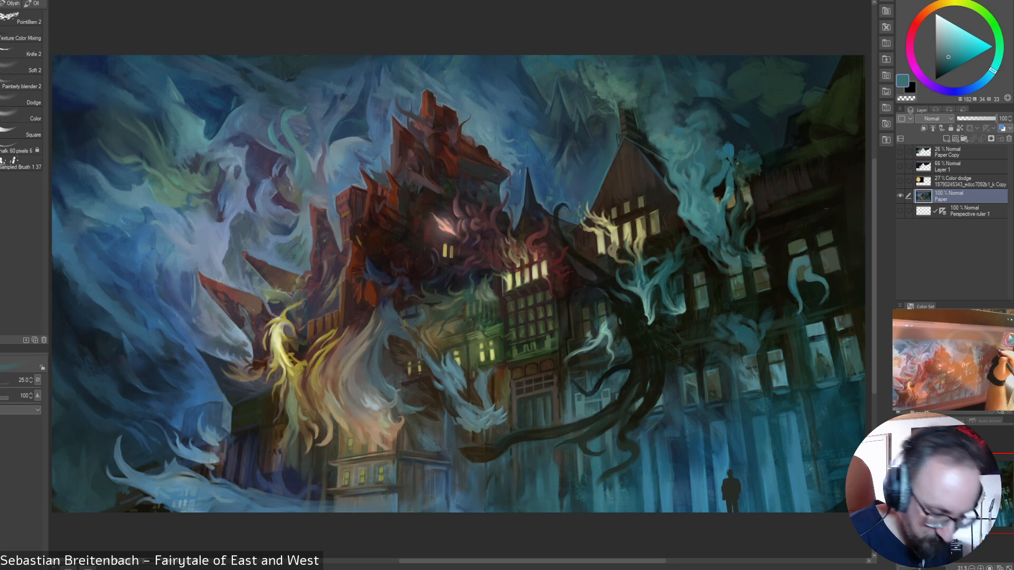
left_click(717, 199, "alt")
left_click(717, 199, "alt")
left_click(718, 197, "alt")
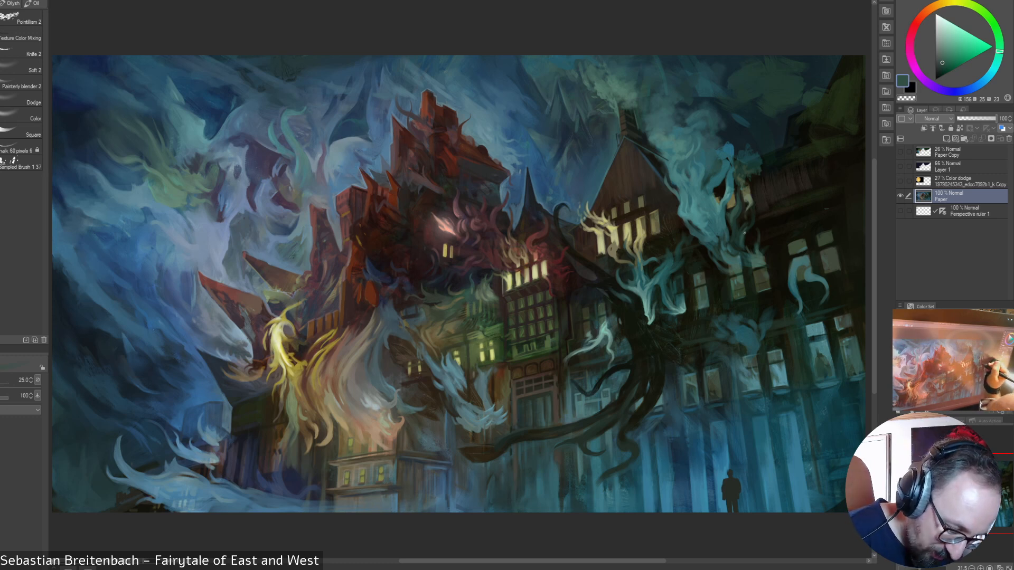
left_click(753, 226, "alt")
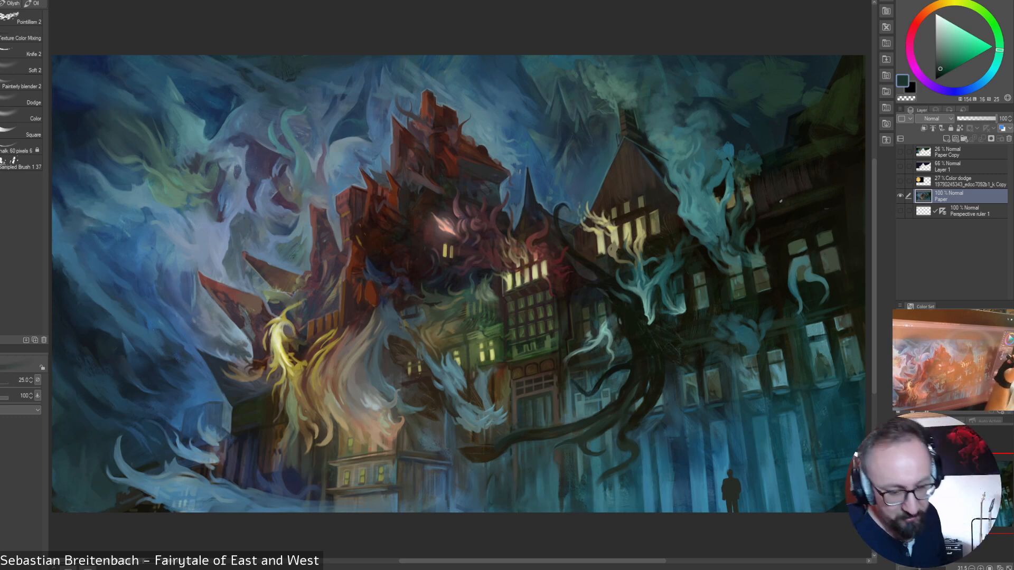
left_click(760, 258, "alt")
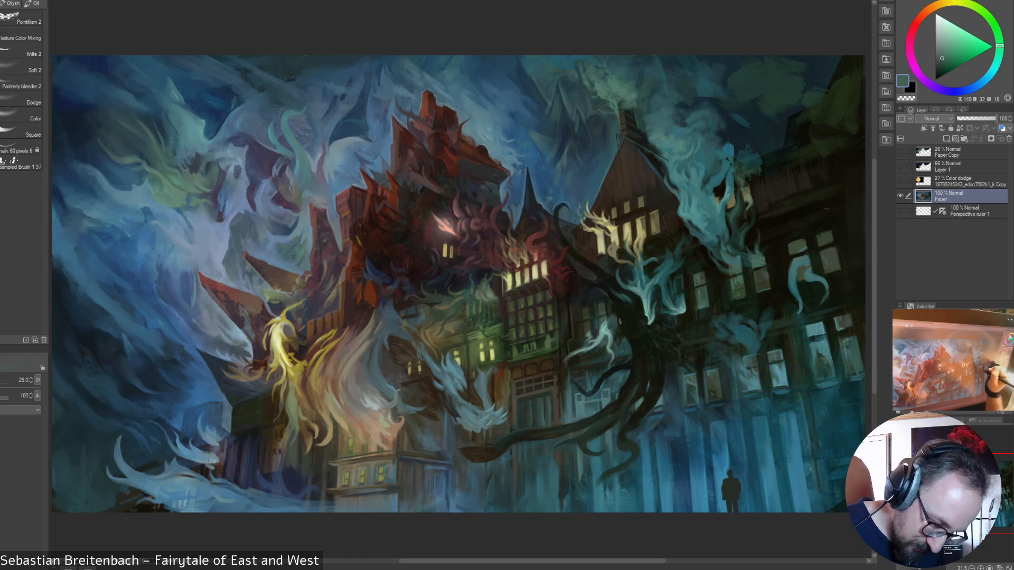
left_click(754, 263, "alt")
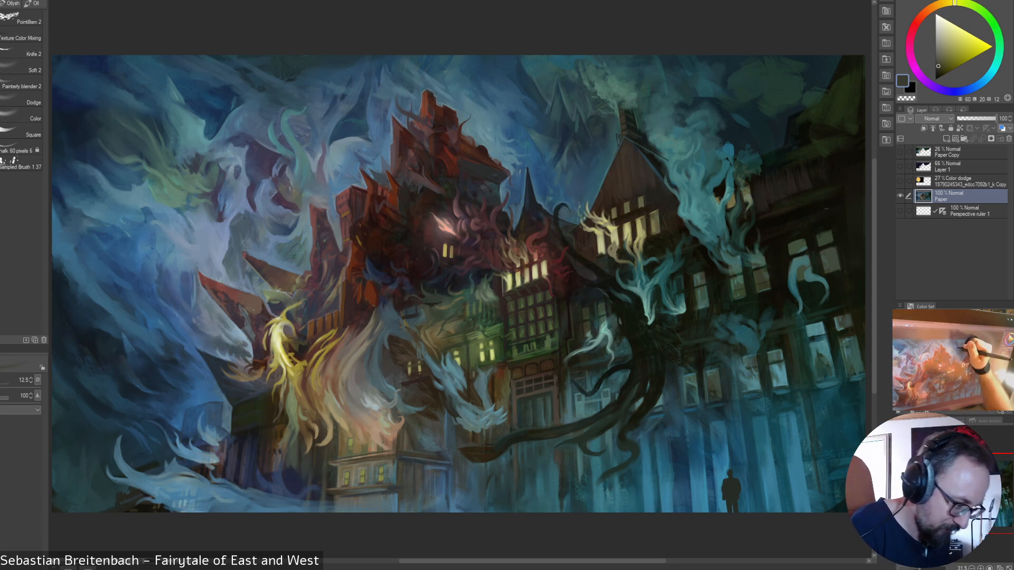
- Repaint the blue clouds above the castle tower with sampled blues at brush size 40
key("bracketright")
key("bracketright")
key("bracketright")
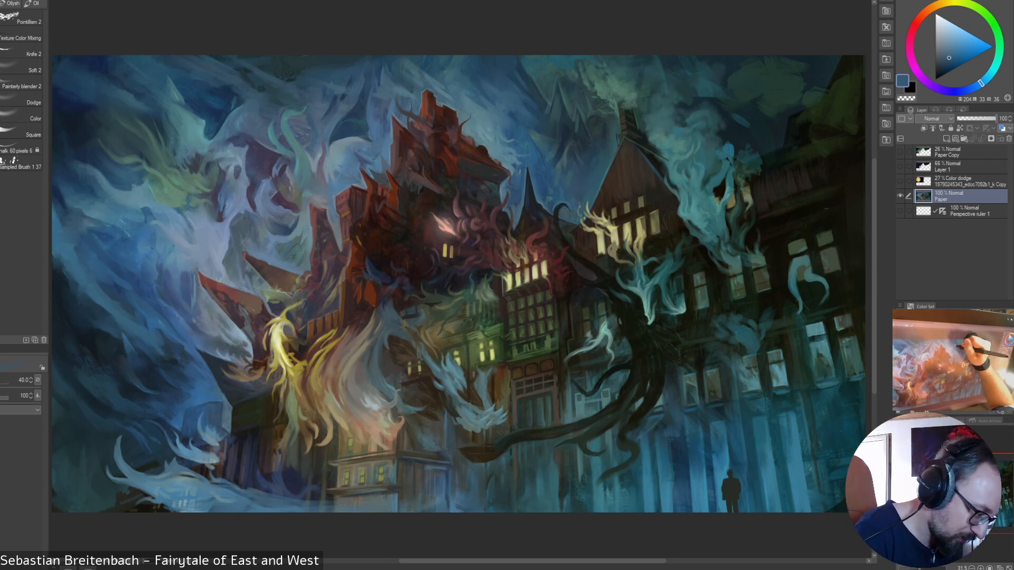
left_click(524, 92, "alt")
left_click(517, 86, "alt")
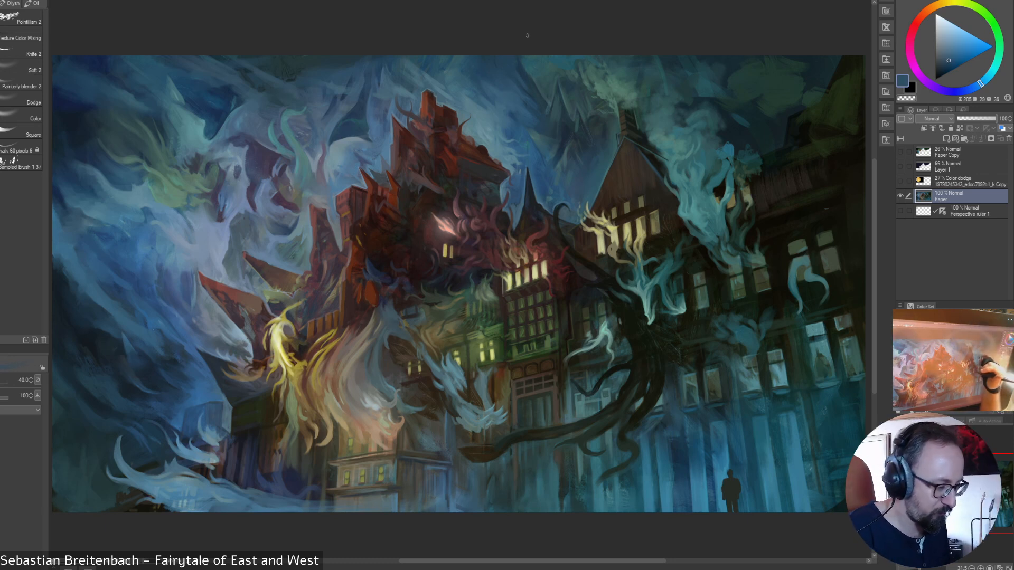
left_click(433, 75, "alt")
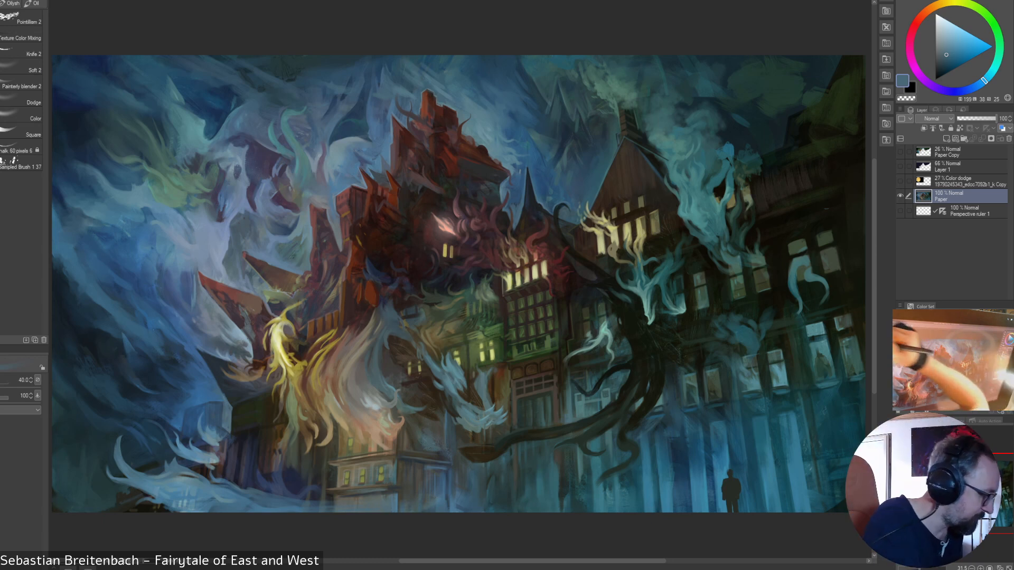
- Soften the clouds directly above the castle tower using Painterly blender 2 at brush sizes 35, 40 and 45
left_click(21, 67)
left_click(21, 83)
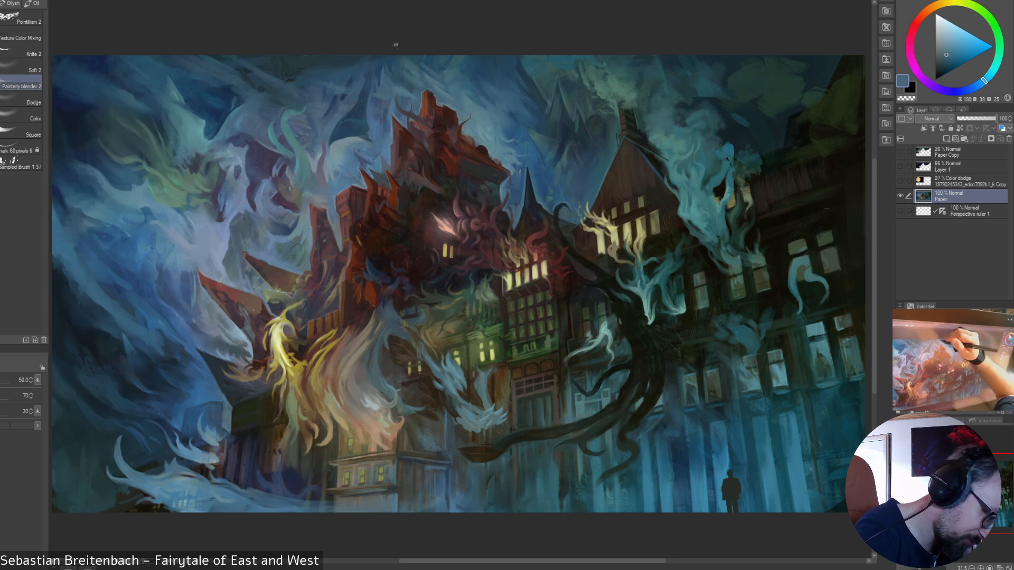
key("bracketleft")
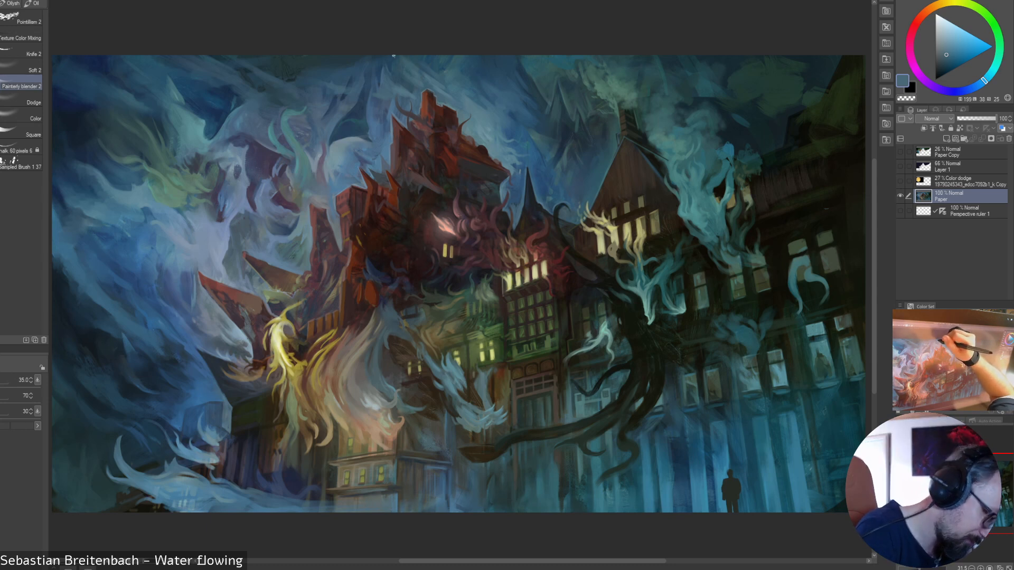
key("]")
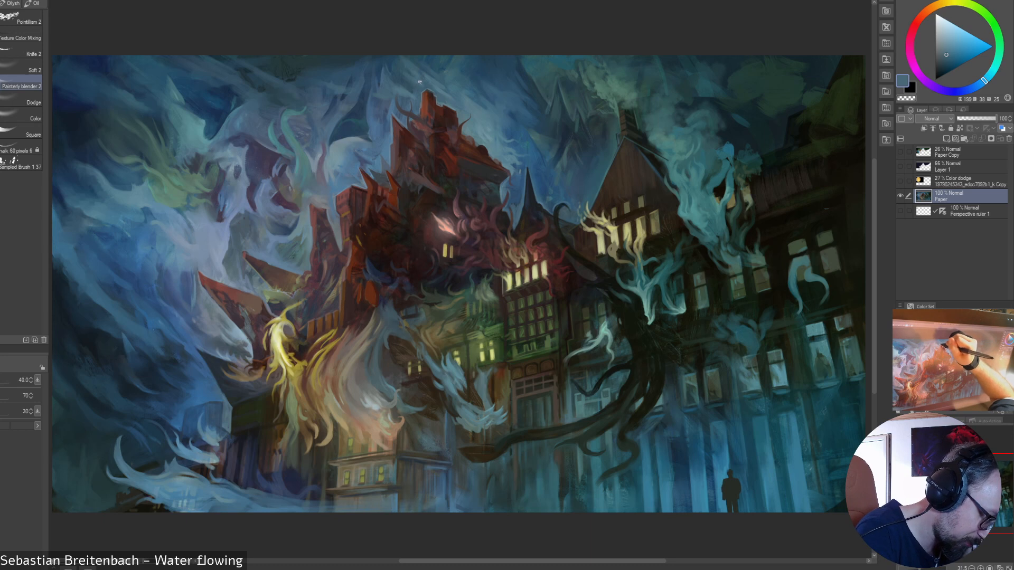
key("]")
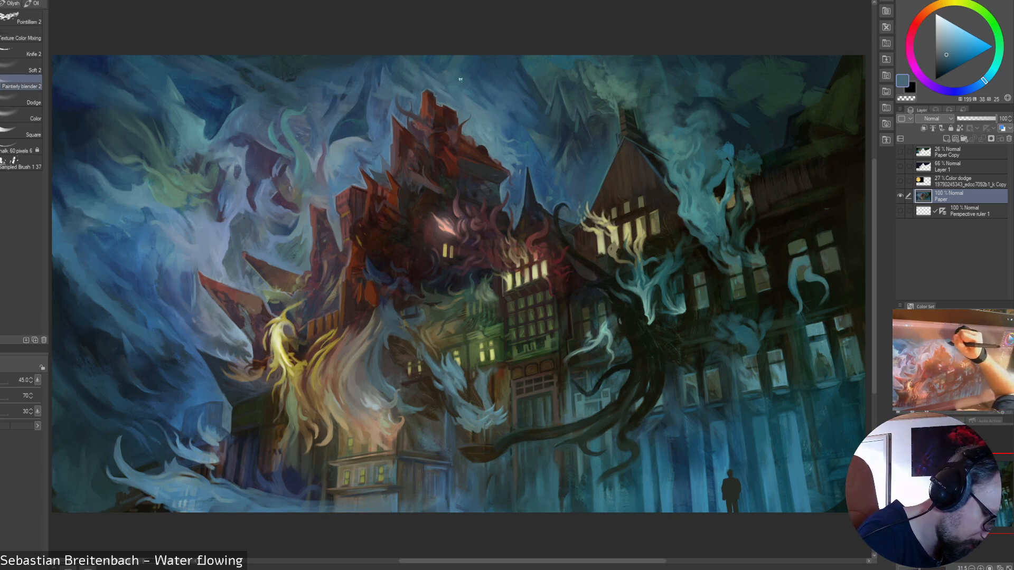
- Blend the sky between the castle tower and the chimney smoke with Painterly blender 2, varying the brush size between 100 and 35
key("bracketright")
key("bracketright")
key("bracketright")
key("bracketright")
key("bracketright")
key("bracketright")
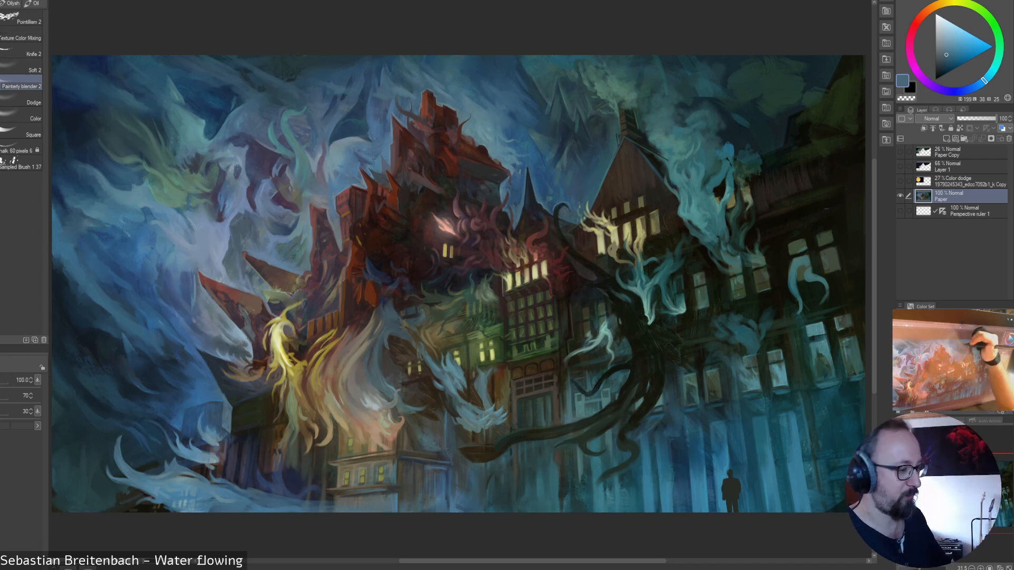
key("bracketright")
key("bracketleft")
key("bracketleft")
key("bracketleft")
key("bracketleft")
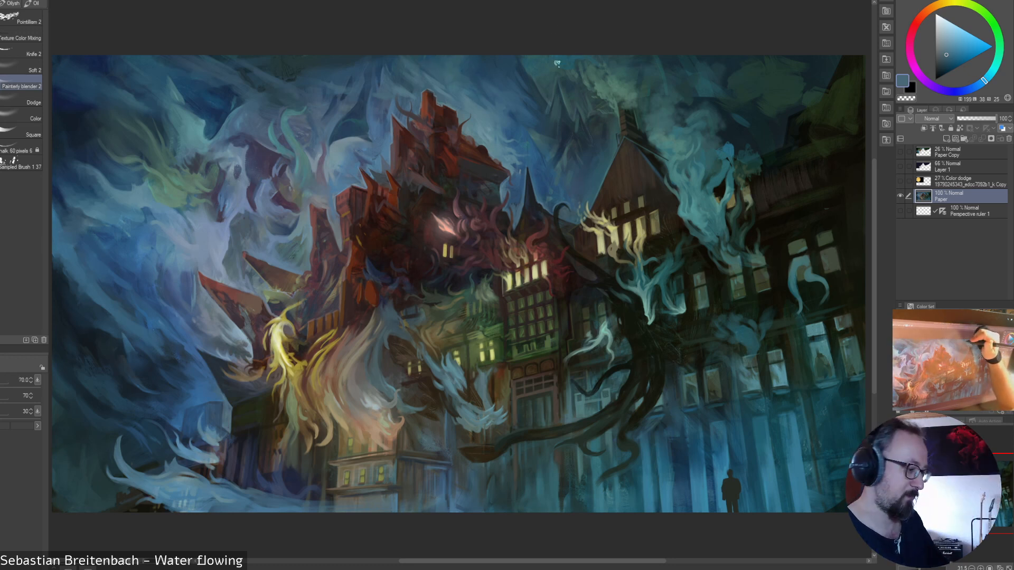
key("bracketleft")
key("bracketleft")
key("bracketleft")
key("bracketleft")
key("bracketleft")
- Rework the cloud edges beside the castle tower with the Knife brush at size 60, using sampled blues
right_click(618, 69)
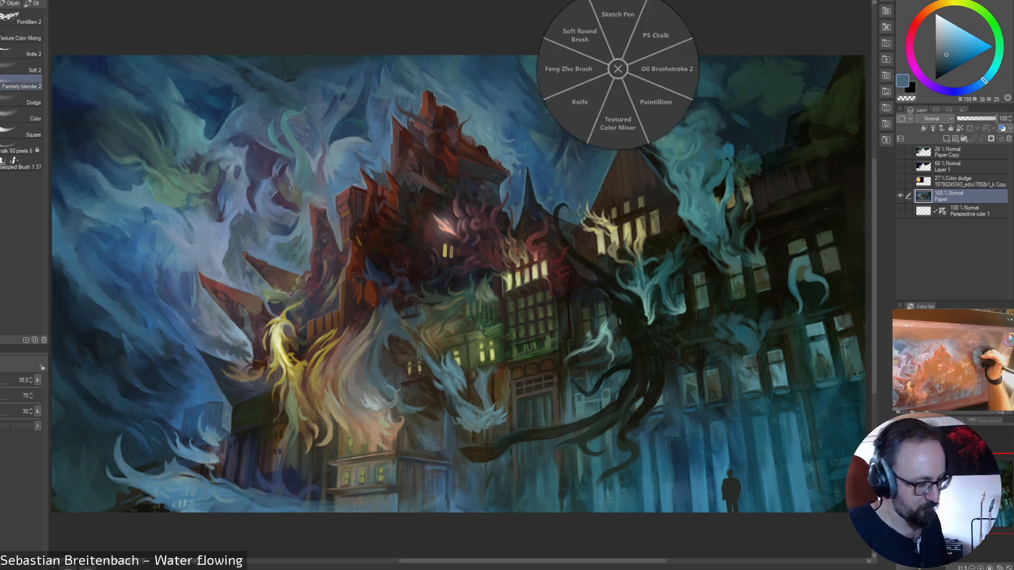
left_click(580, 102)
left_click(458, 76, "alt")
key("bracketright")
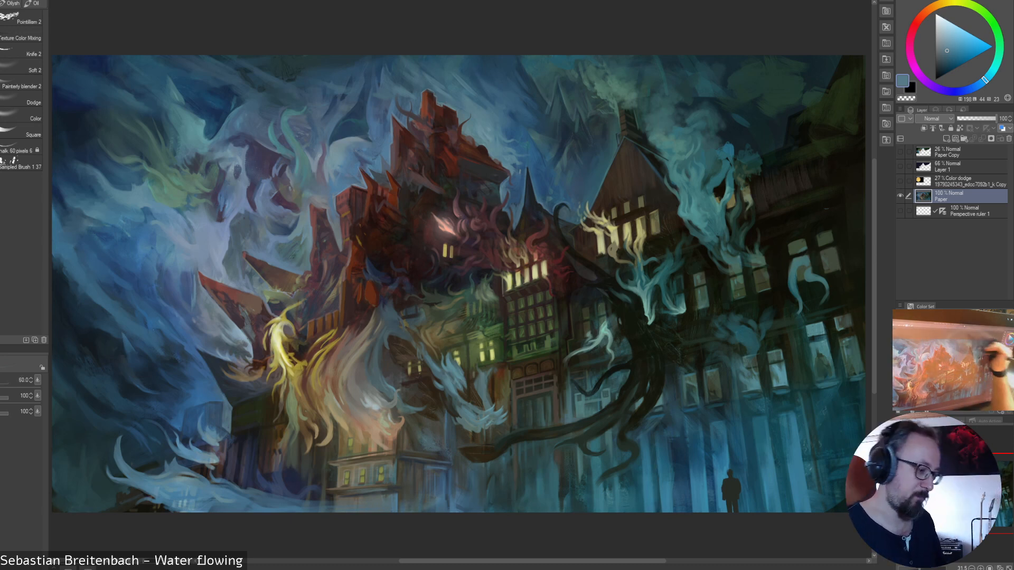
left_click(466, 82, "alt")
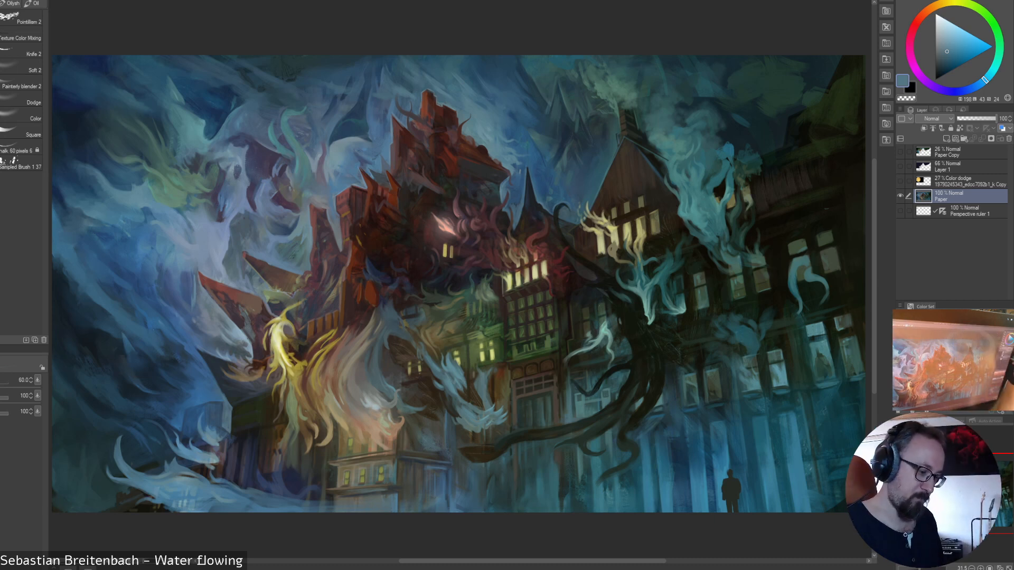
left_click(491, 119, "alt")
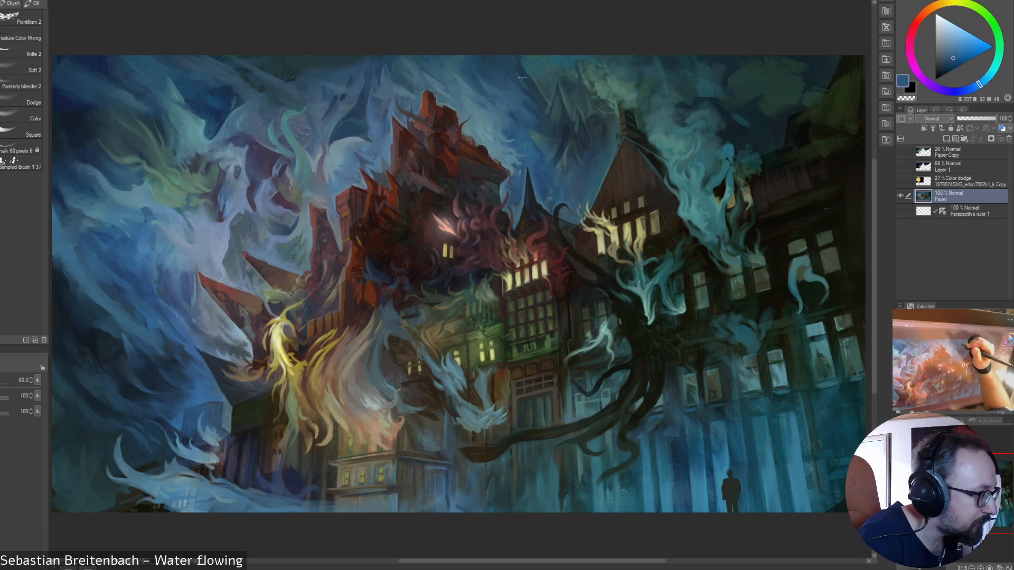
left_click(516, 95, "alt")
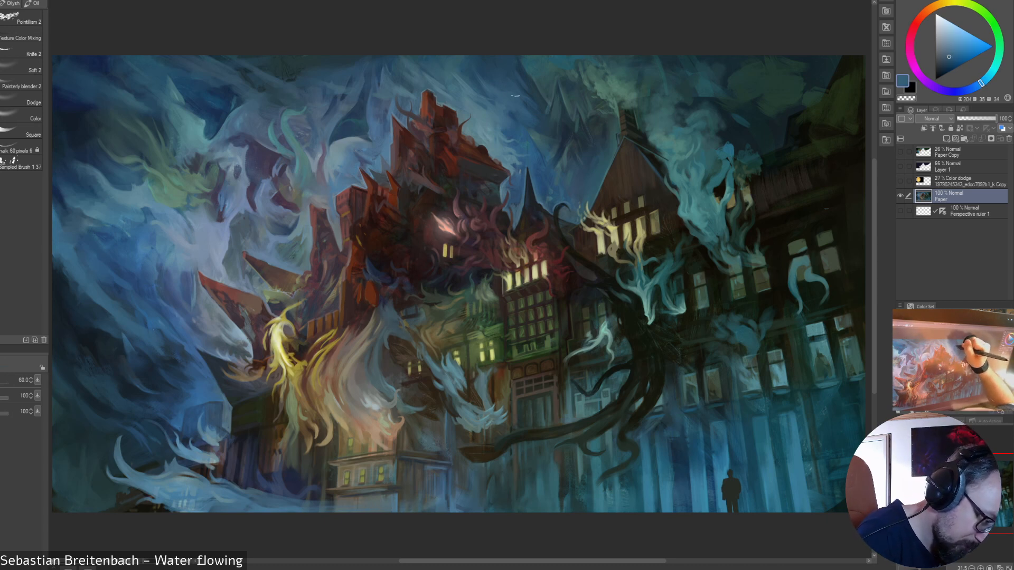
- Work sampled grey-greens into the clouds above the castle with the Knife brush at sizes from 80 down to 50
left_click(615, 89, "alt")
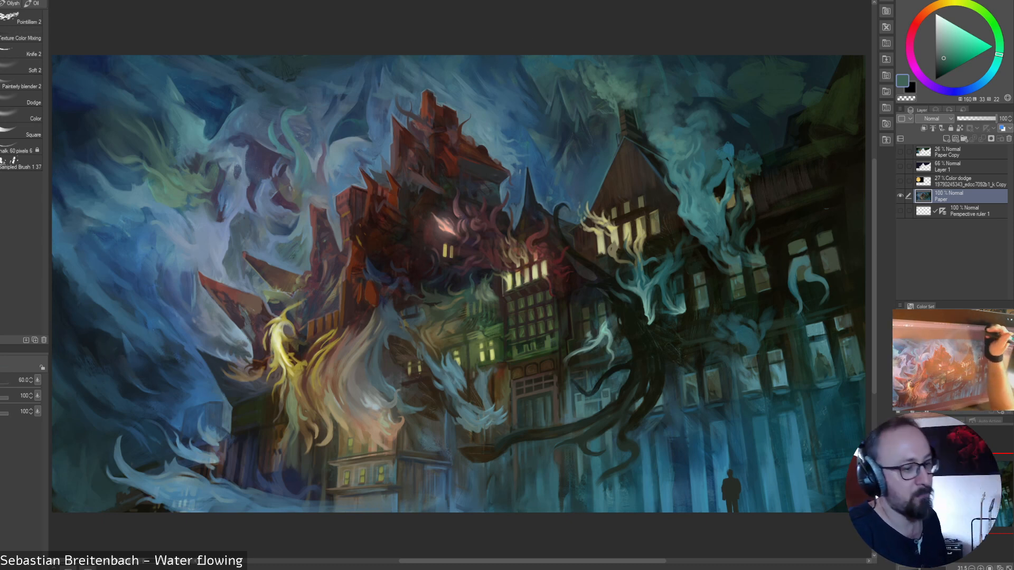
key("bracketright")
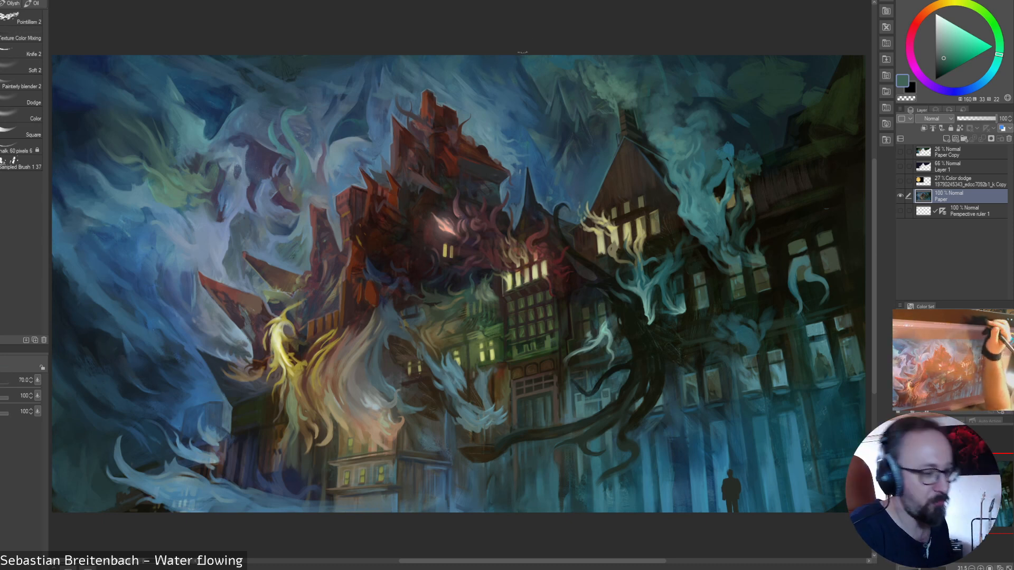
key("bracketleft")
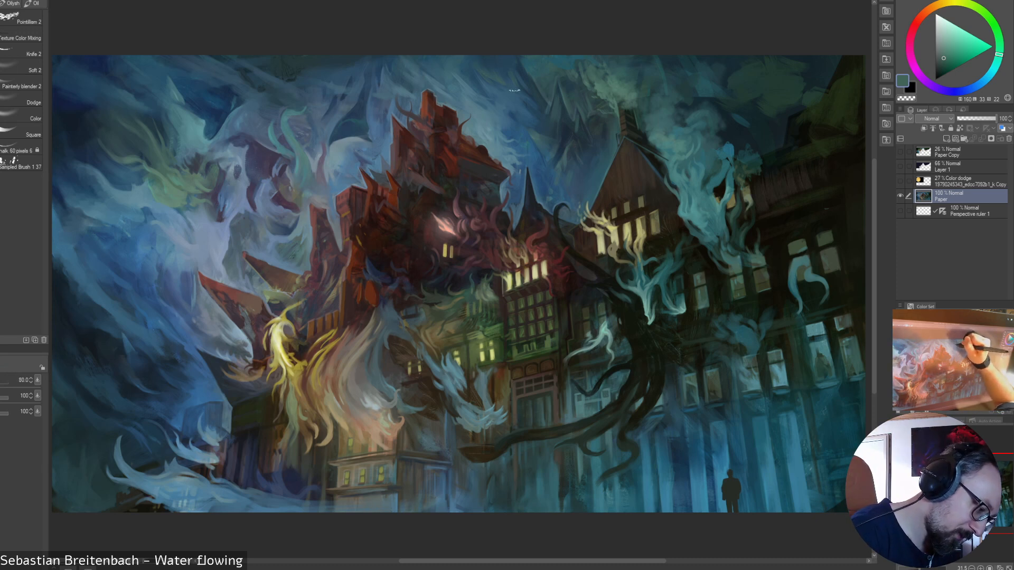
key("bracketleft")
key("bracketleft")
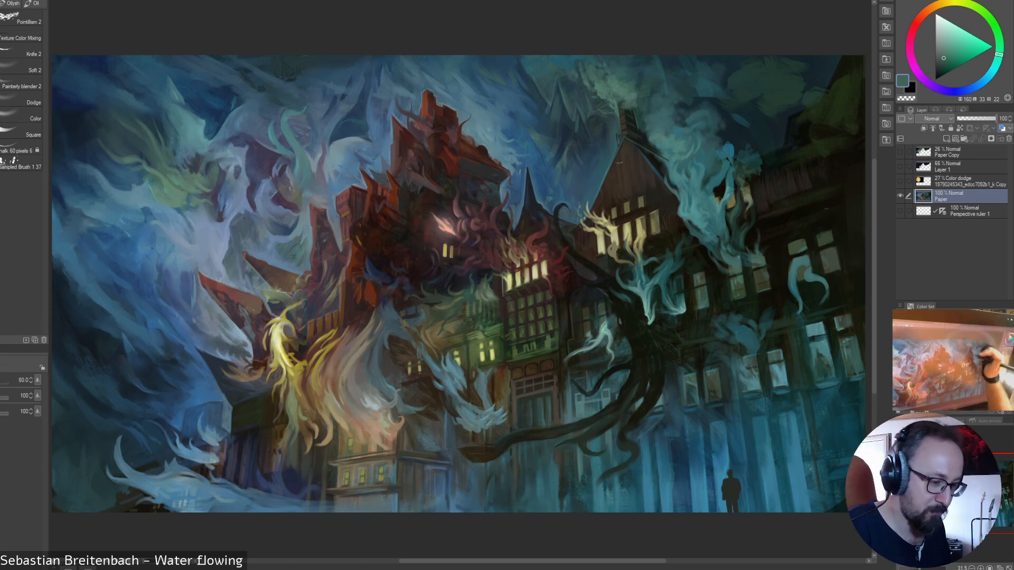
left_click(609, 82, "alt")
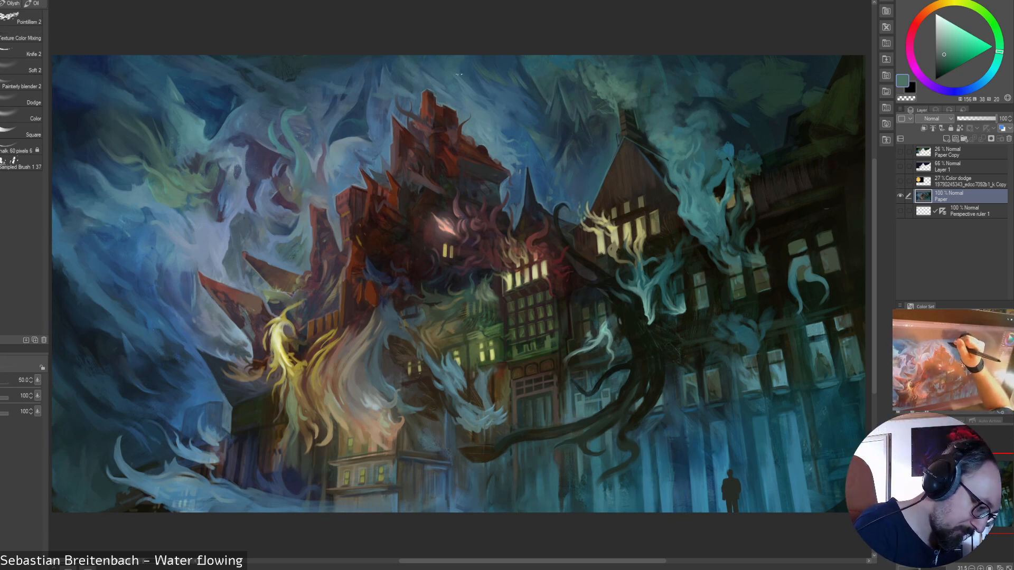
left_click(485, 68, "alt")
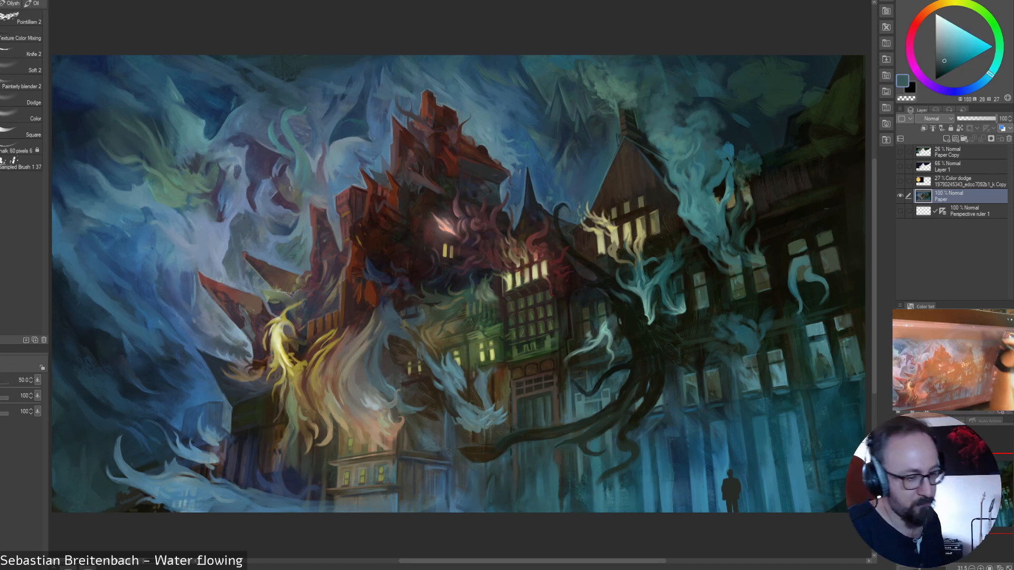
- Blend the upper part of the teal smoke column into the sky with sampled teals at brush size 50
left_click(674, 127, "alt")
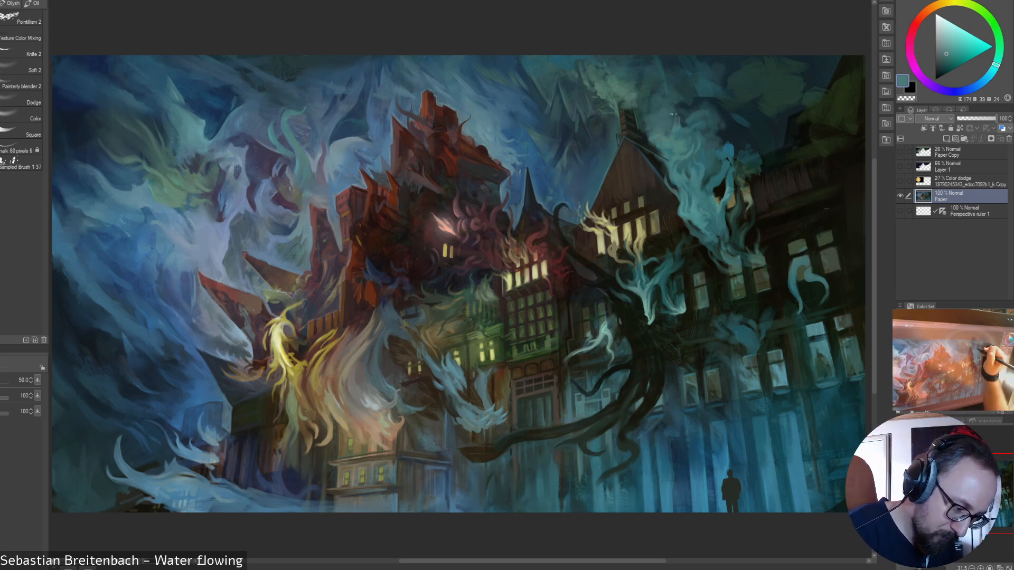
left_click(684, 110, "alt")
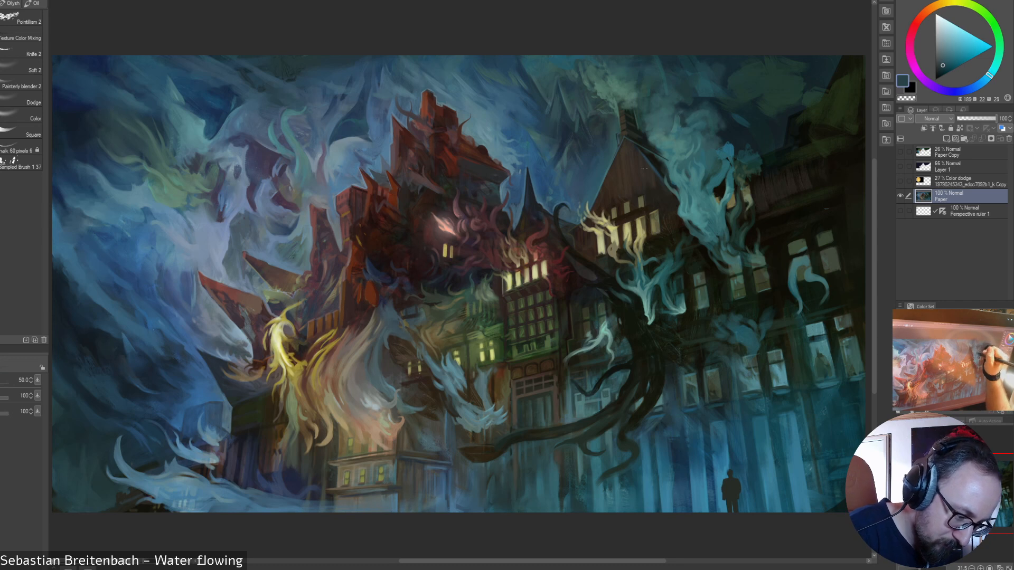
left_click(701, 161, "alt")
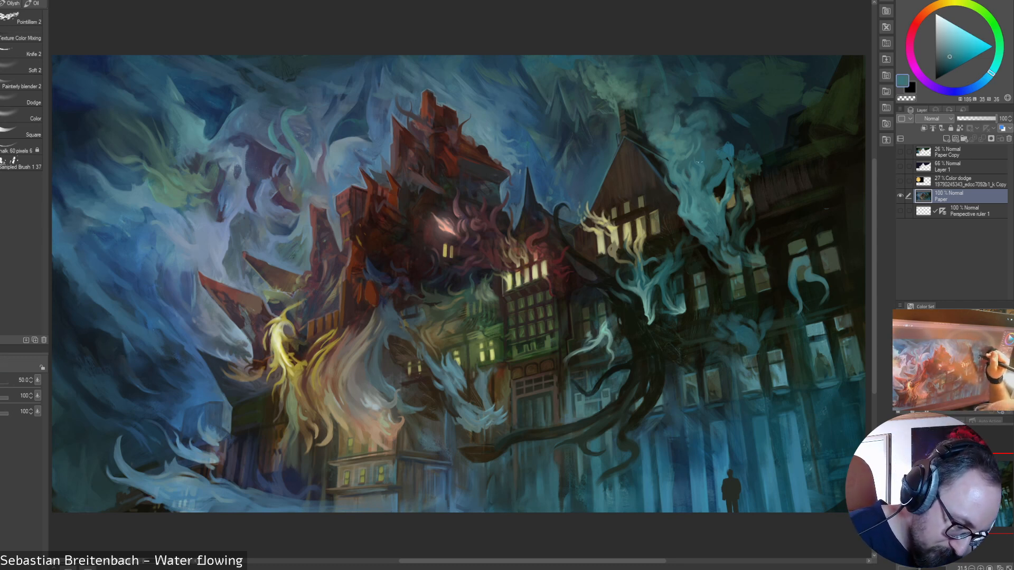
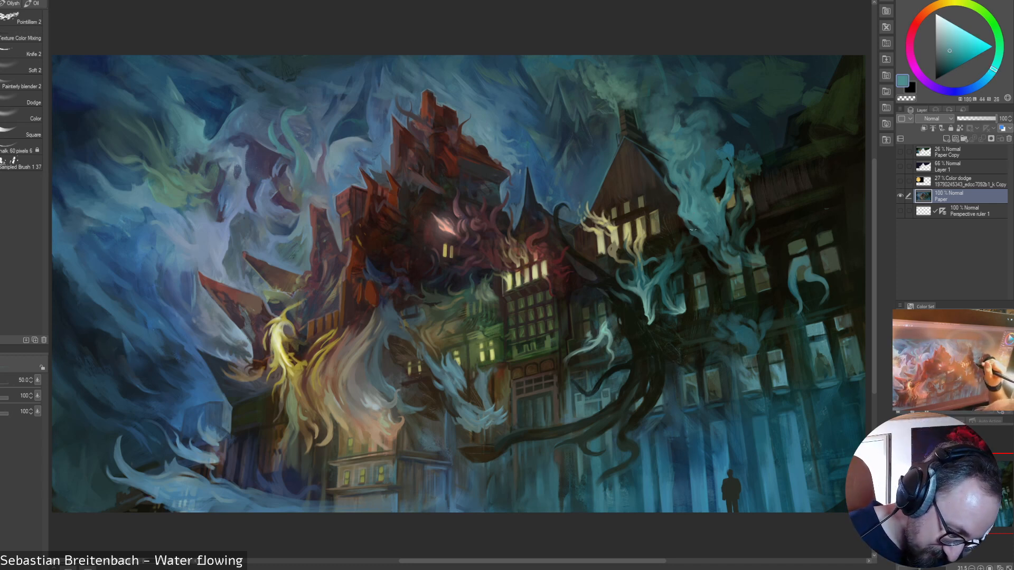
- Reshape the smoke column's lower tail against the dark building with sampled teals and near-black greens at brush size 50
left_click(702, 239, "alt")
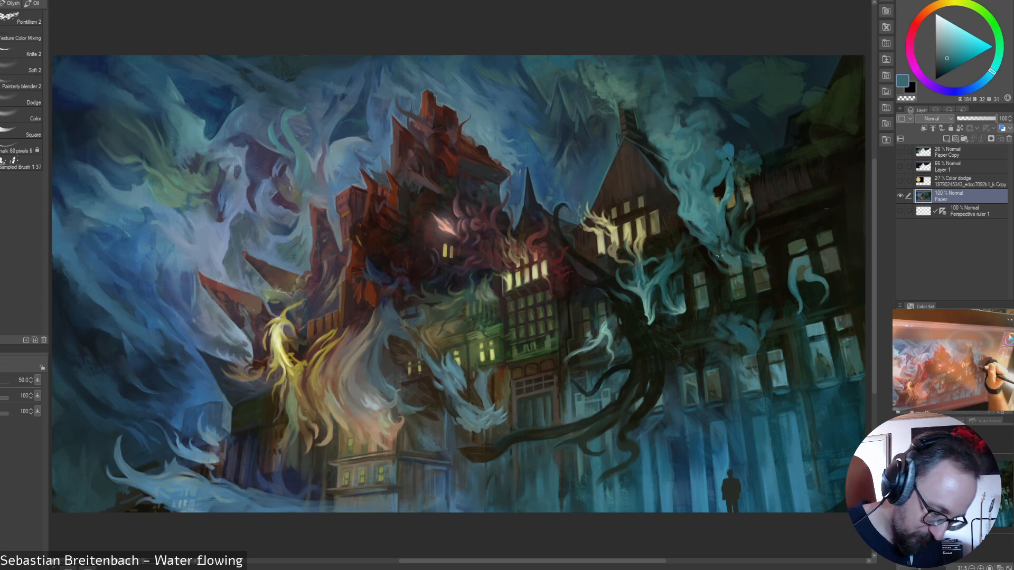
left_click(771, 200, "alt")
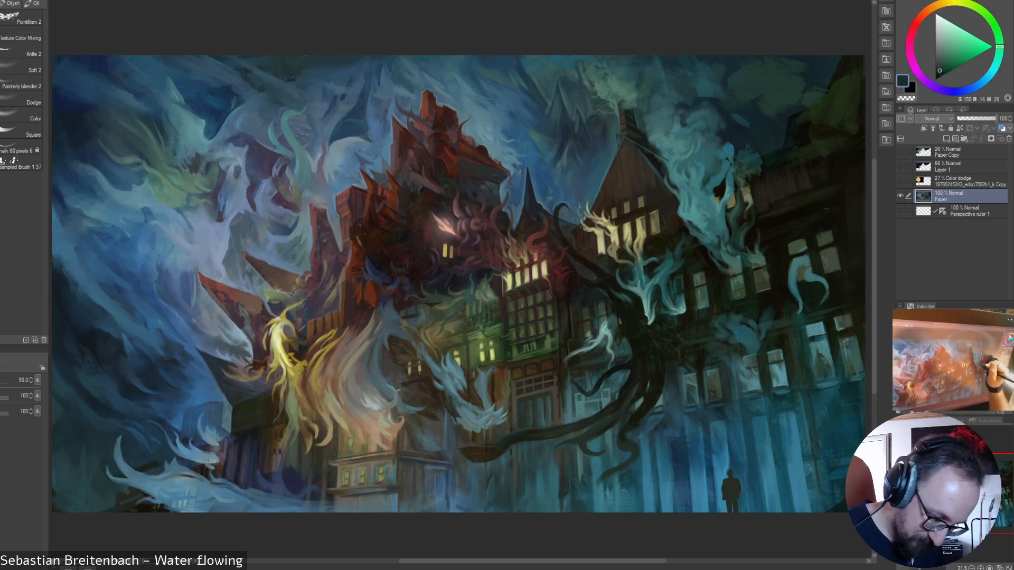
left_click(716, 242, "alt")
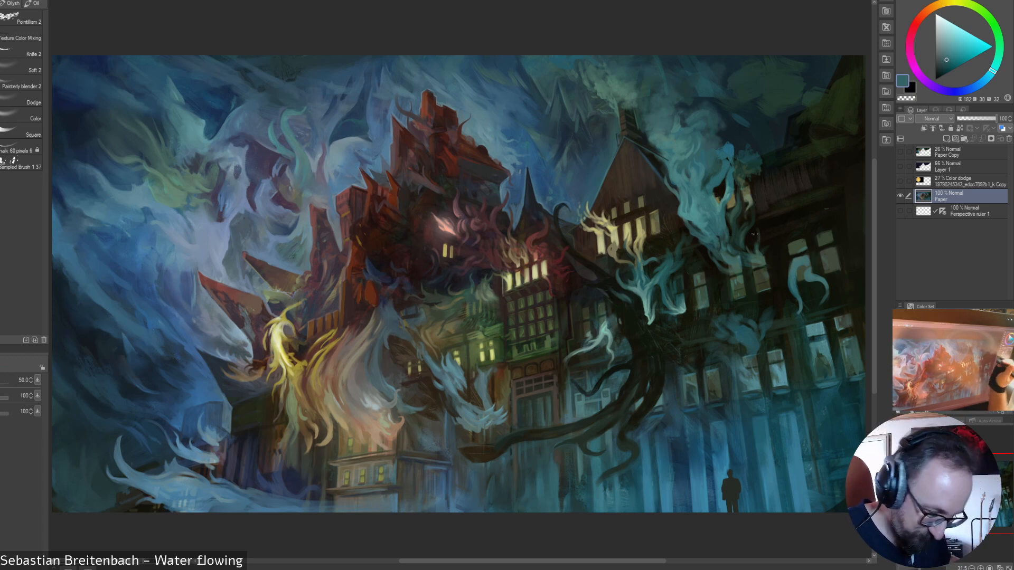
left_click(731, 257, "alt")
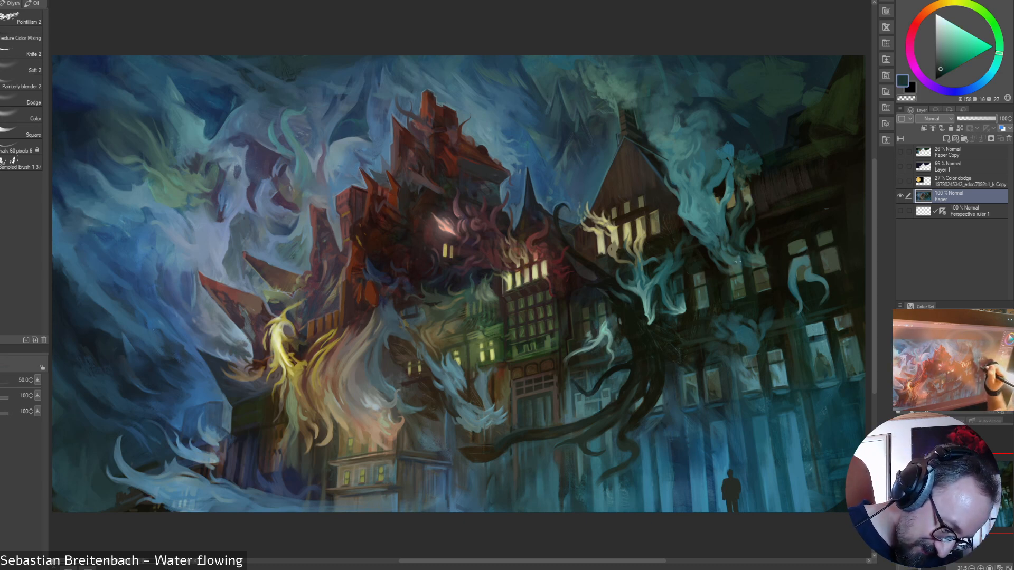
left_click(742, 248, "alt")
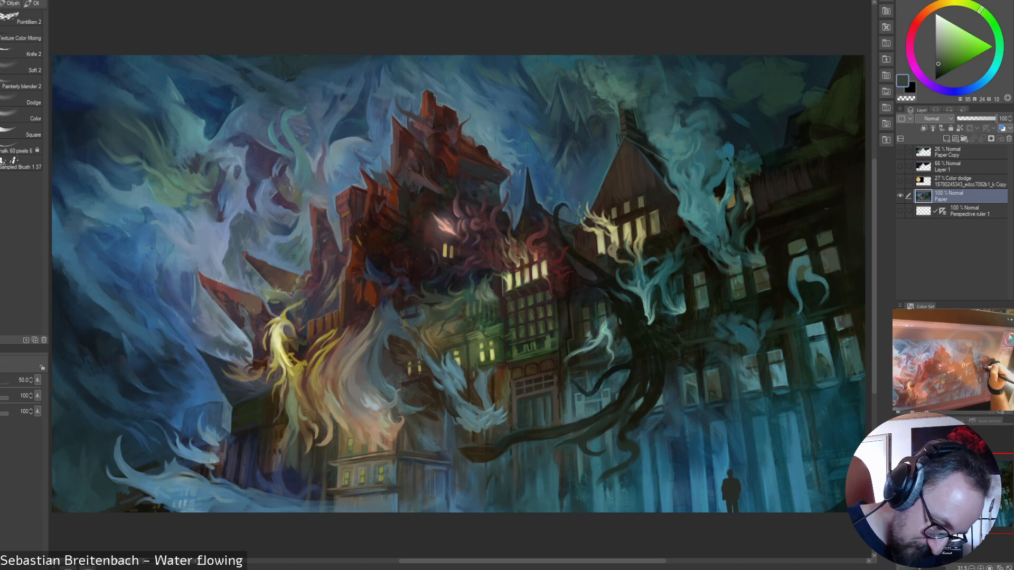
left_click(751, 260, "alt")
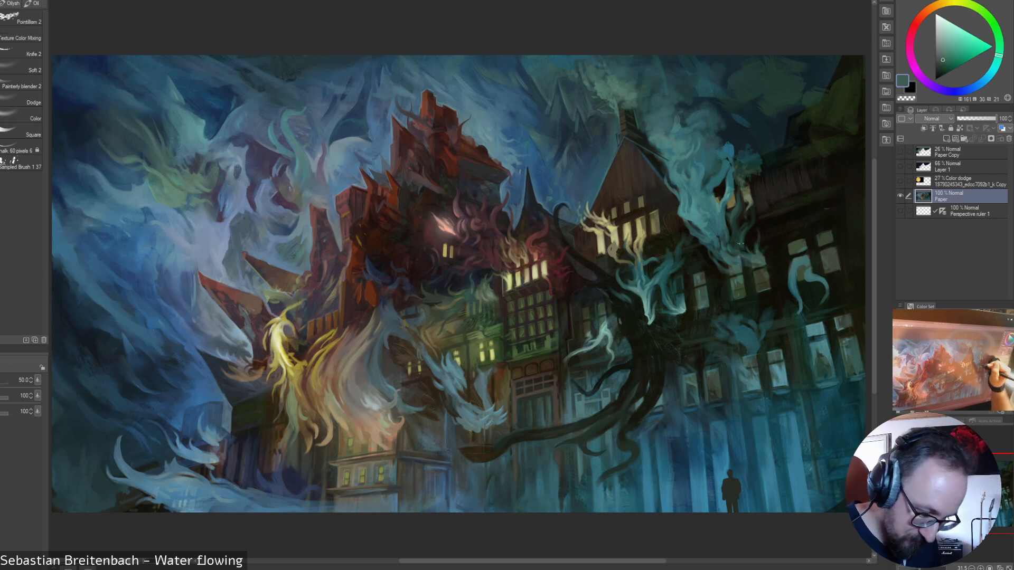
- Rework the curled teal wisp on the dark building front with sampled grey-teals at brush size 50
left_click(739, 244, "alt")
left_click(791, 281, "alt")
left_click(799, 271, "alt")
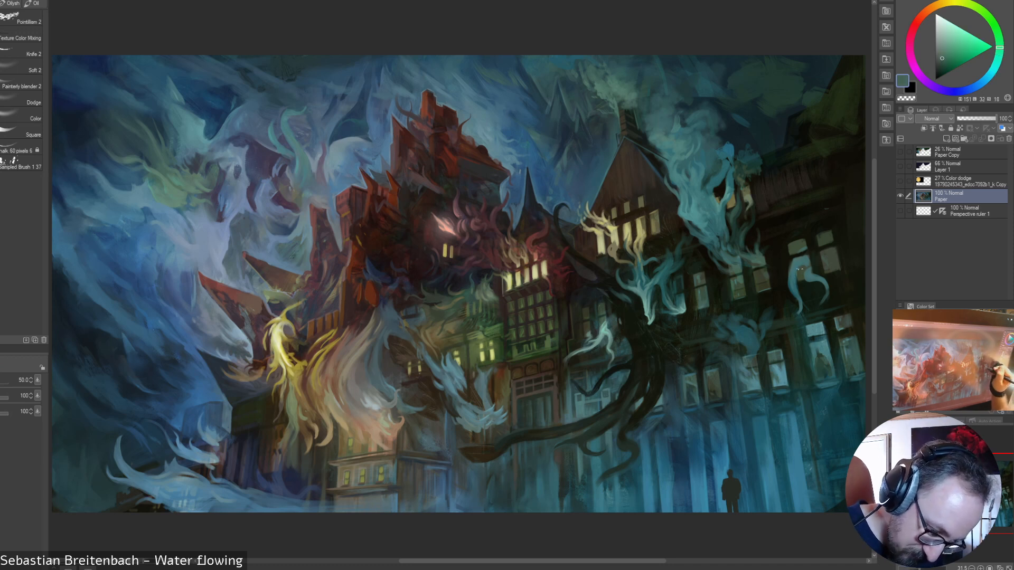
left_click(800, 263, "alt")
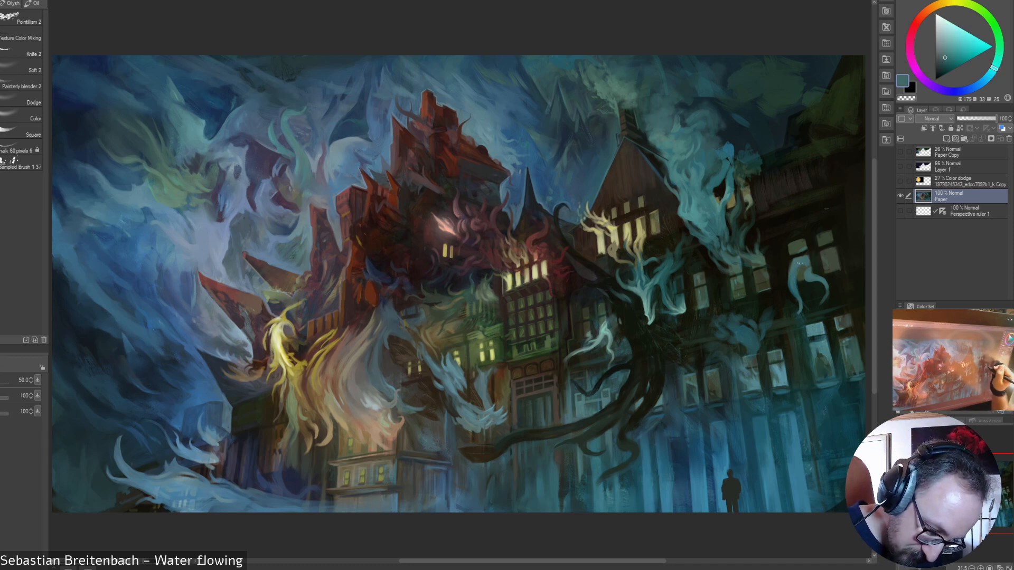
left_click(826, 241, "alt")
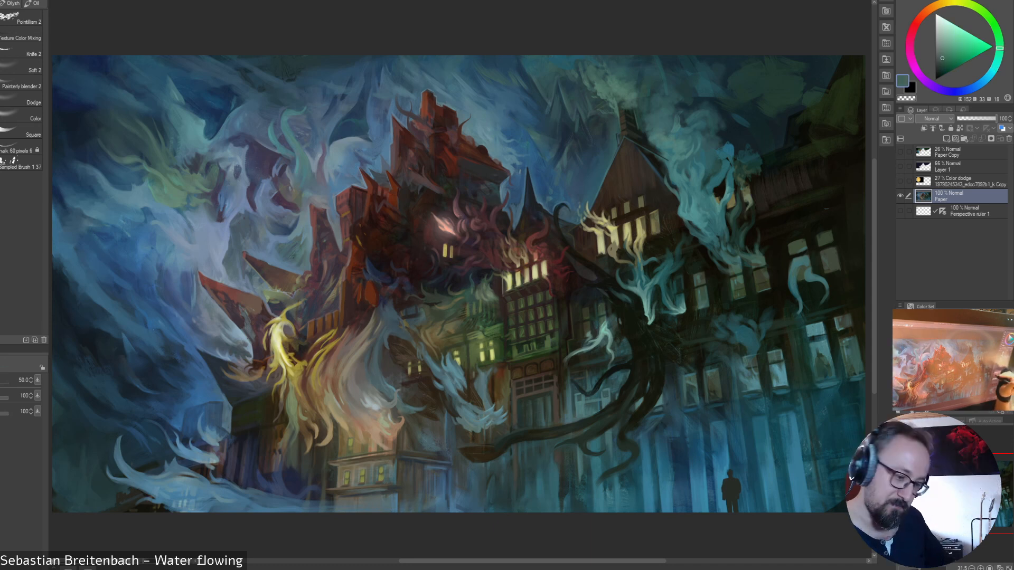
- Refine the tip of the curled wisp and the dark facade around it with sampled teal and near-black at brush size 20
key("bracketleft")
key("bracketleft")
key("bracketleft")
left_click(803, 264, "alt")
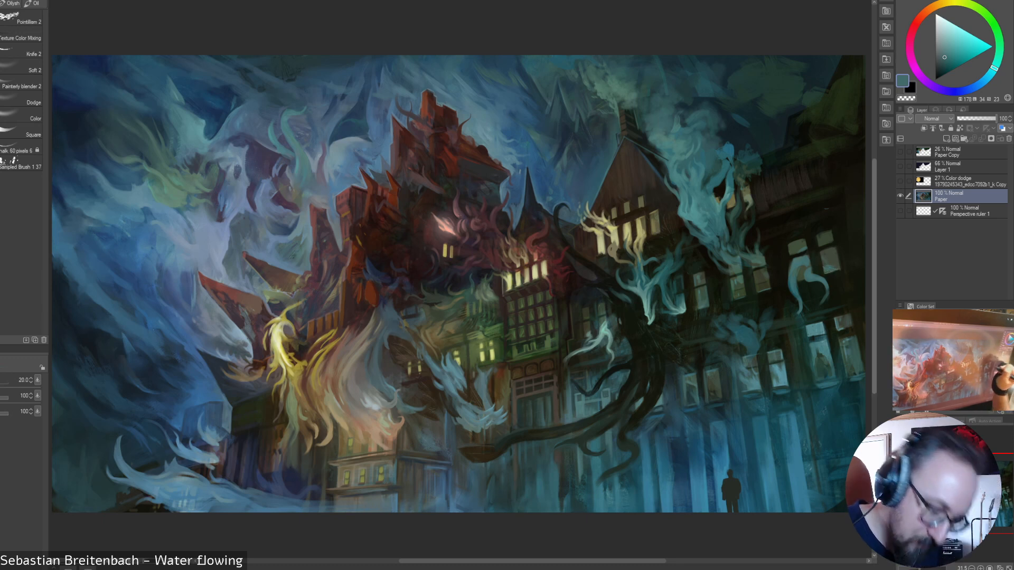
left_click(850, 184, "alt")
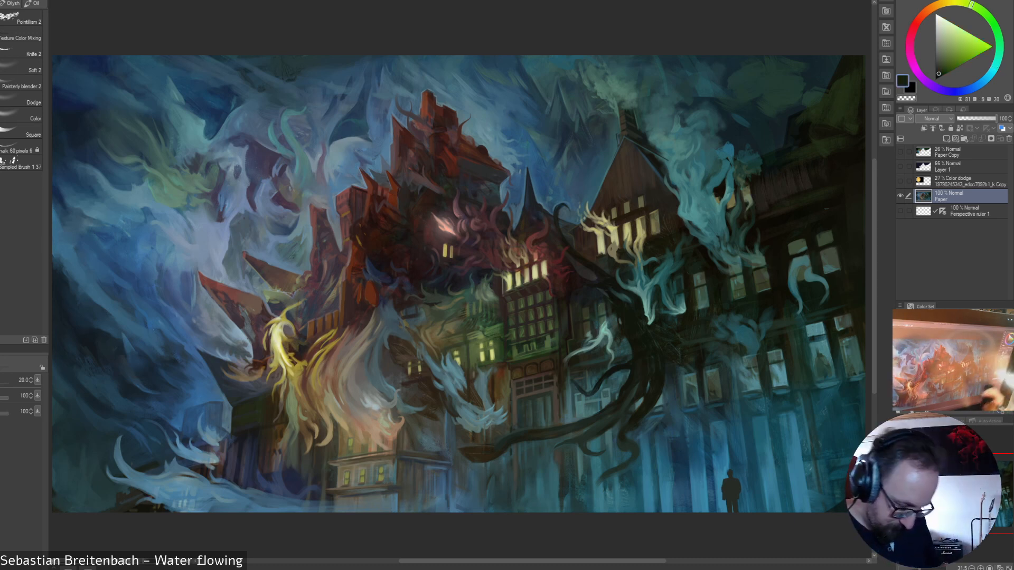
- Soften the blue mist along the street and the lower clouds with sampled dark blues, enlarging the brush from 30 to 150
left_click(583, 497, "alt")
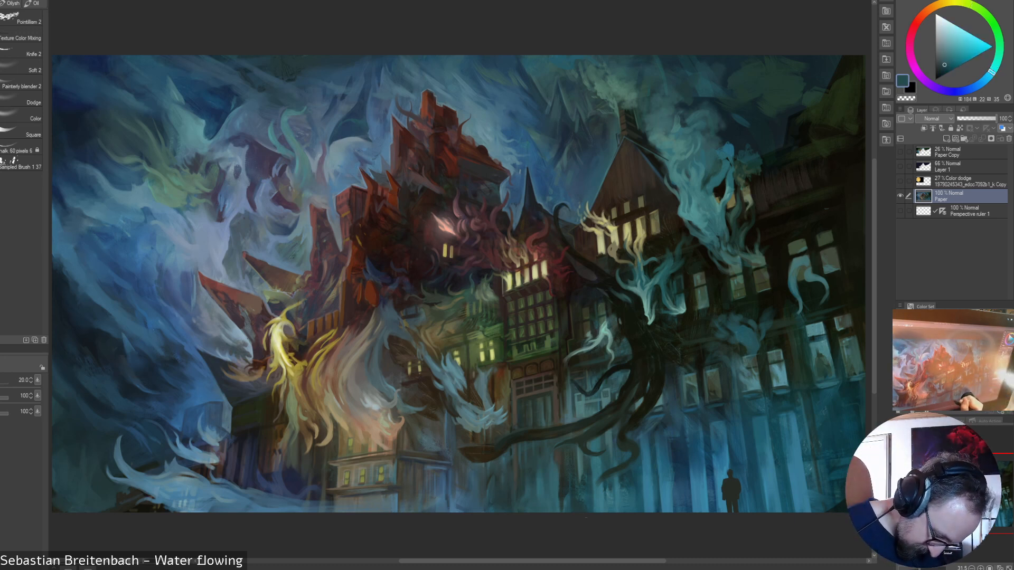
key("bracketright")
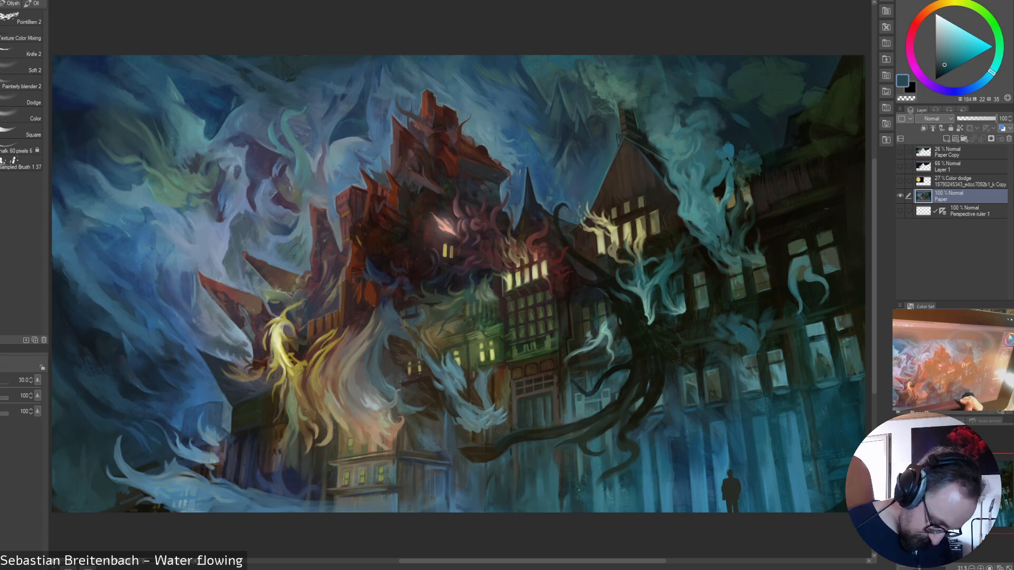
left_click(642, 472, "alt")
key("bracketright")
key("bracketright")
key("bracketright")
key("bracketright")
key("bracketright")
key("bracketright")
key("bracketright")
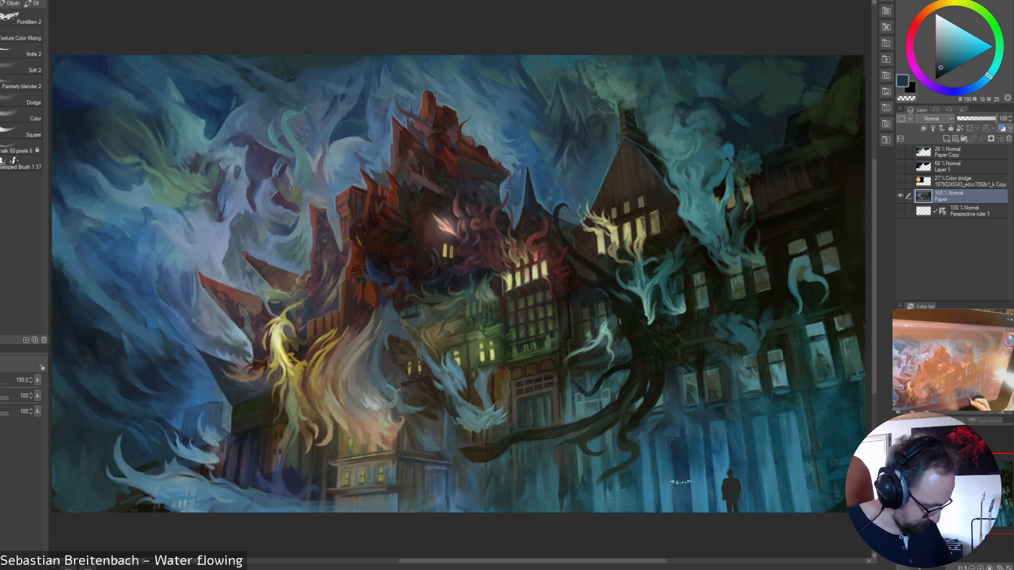
left_click(210, 499, "alt")
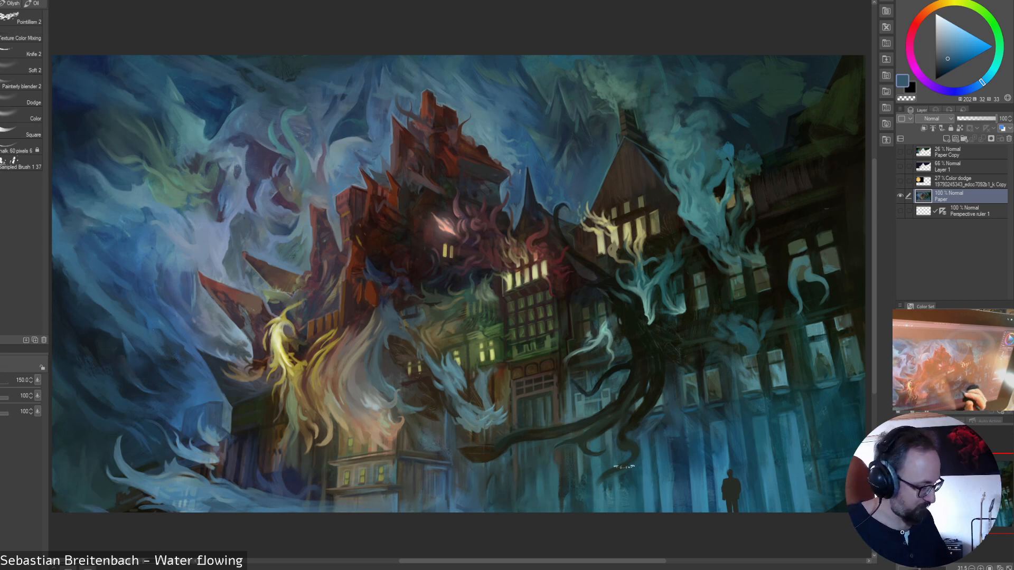
left_click(191, 394, "alt")
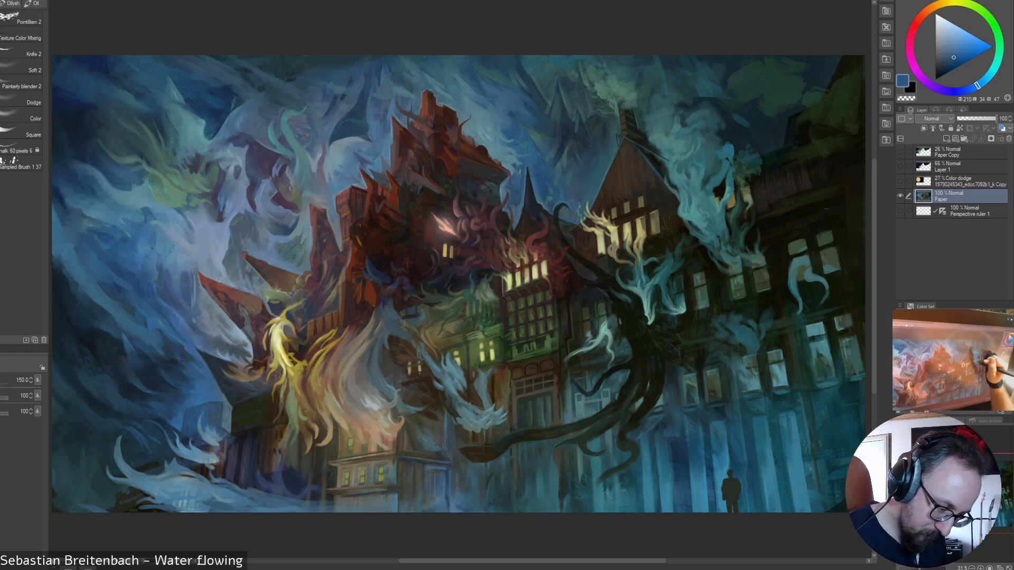
- Blend the pale cloud above the red pointed roofs with sampled grey-blues at brush size 90
left_click(708, 206, "alt")
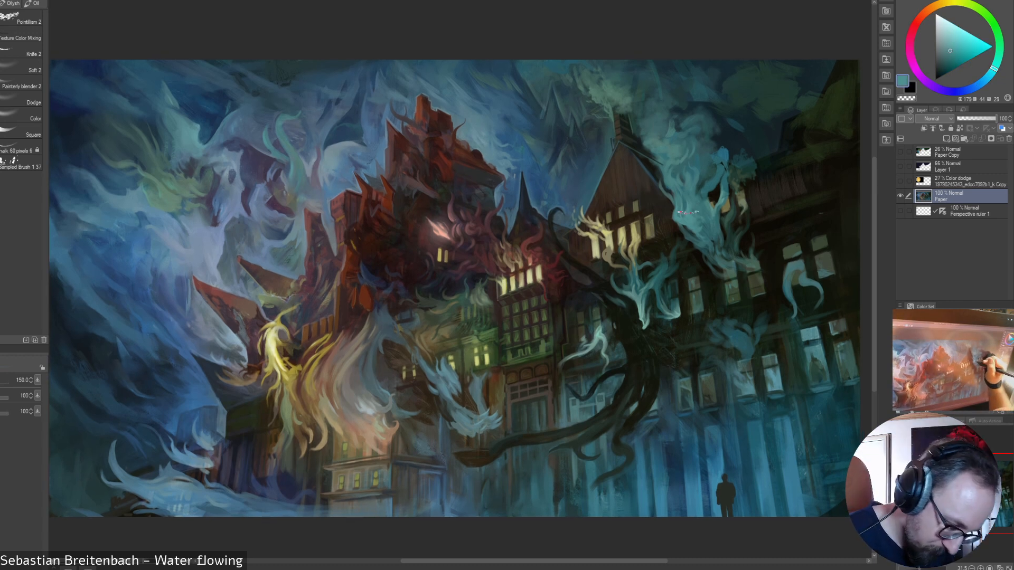
key("bracketleft")
key("bracketleft")
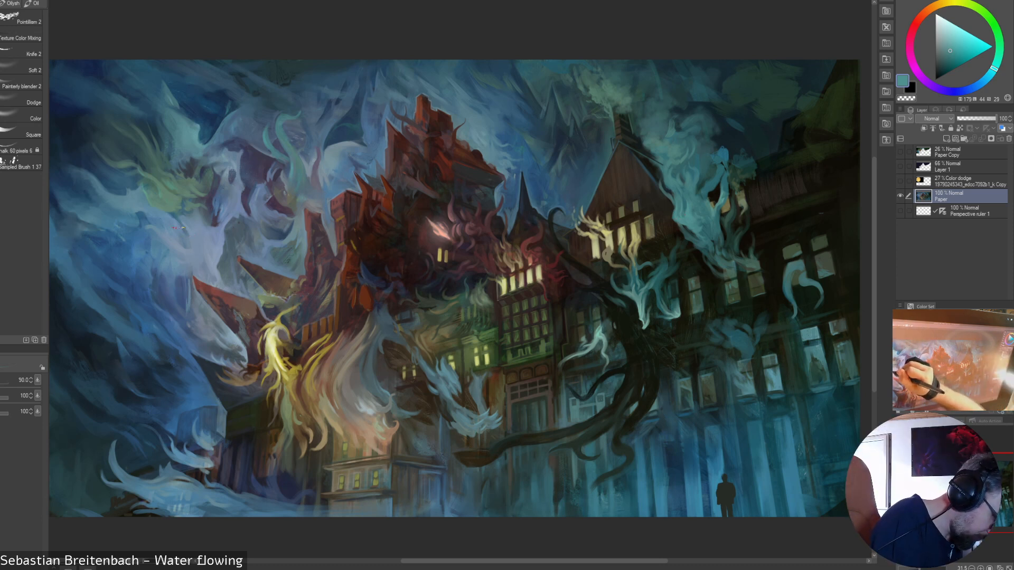
left_click(187, 245, "alt")
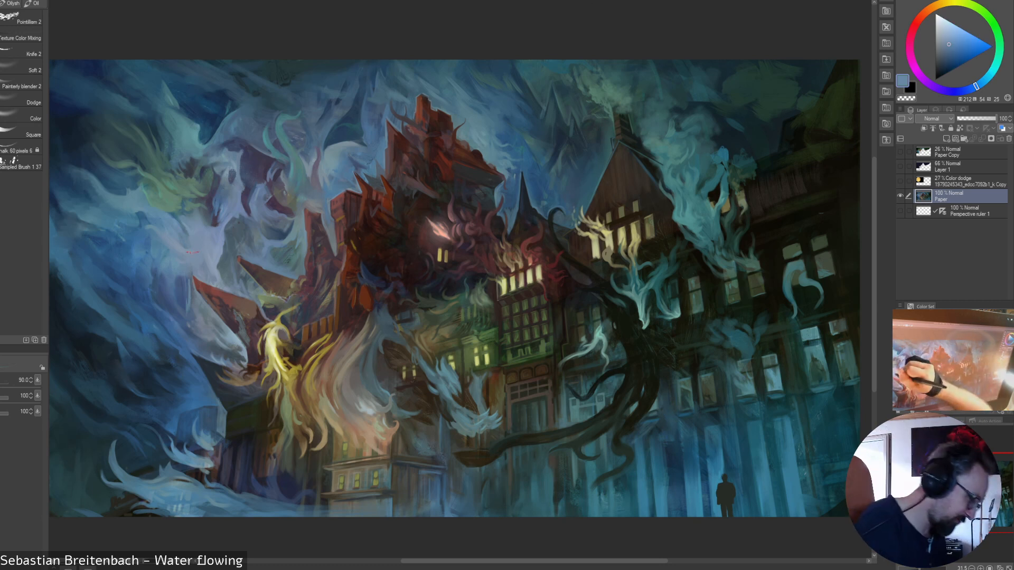
left_click(180, 244, "alt")
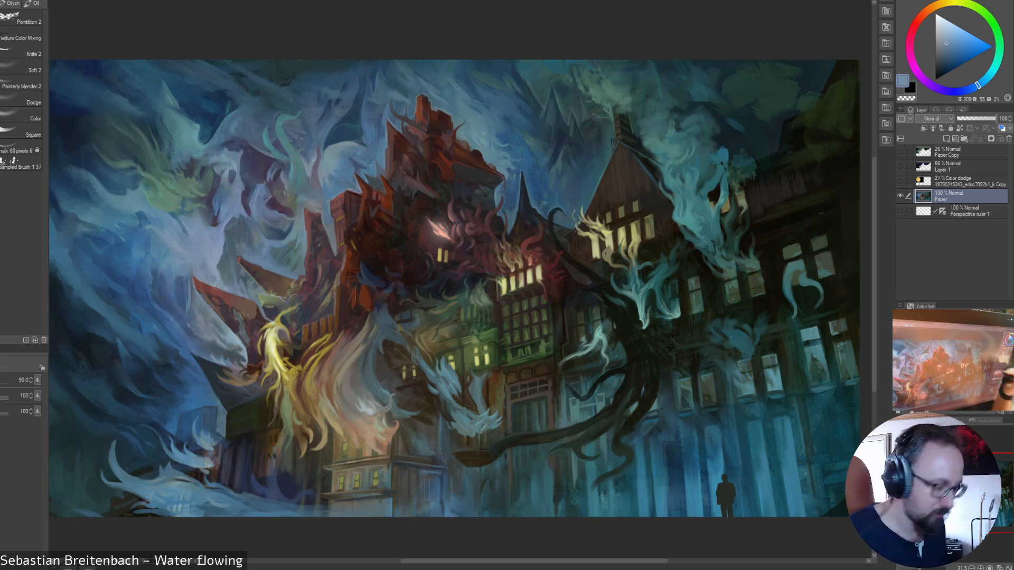
- Tone down the green cloud patch in the sky beside the teal smoke column with sampled dark teals at brush size 90
left_click_drag(454, 288, 461, 278)
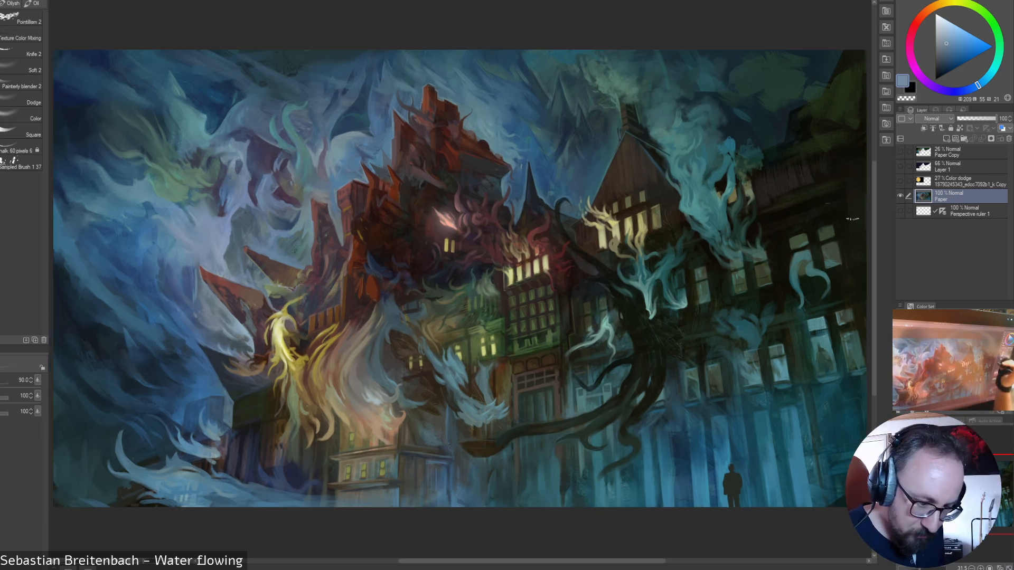
left_click(750, 78, "alt")
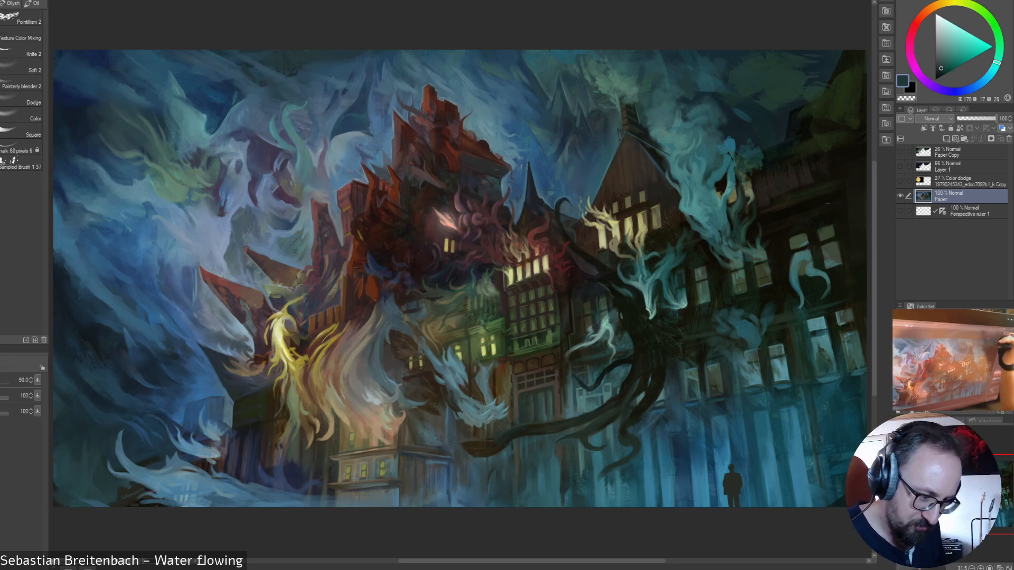
left_click(736, 115, "alt")
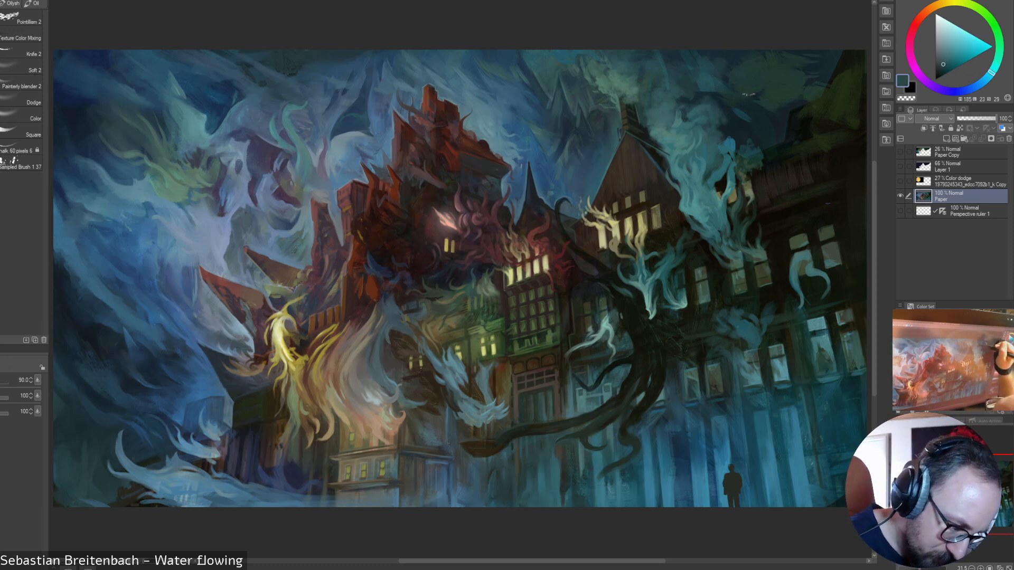
left_click_drag(744, 99, 760, 104)
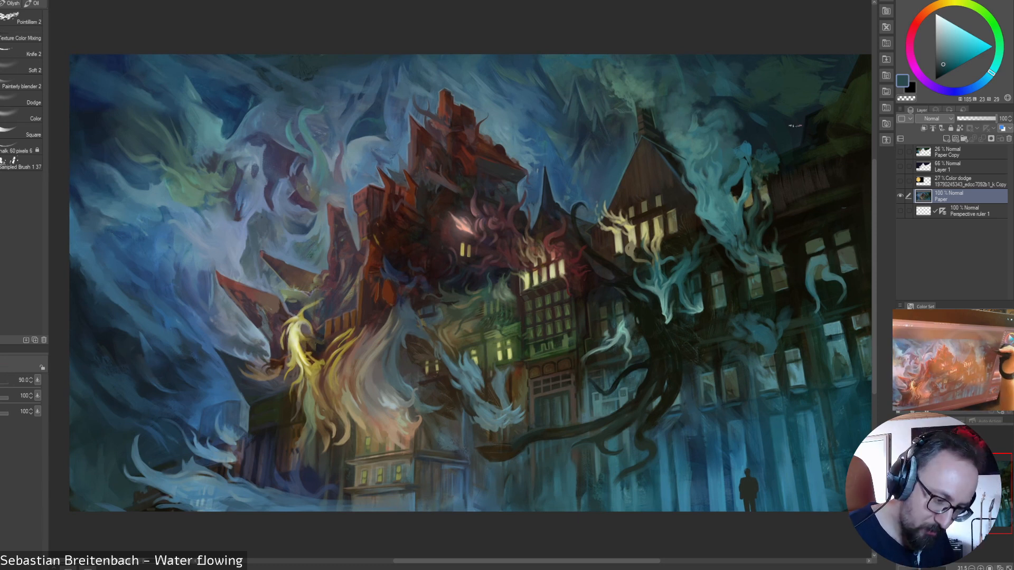
- Blend the night sky between the smoke column and the dark roof with sampled teals, near-black greens and blues at brush size 100
key("]")
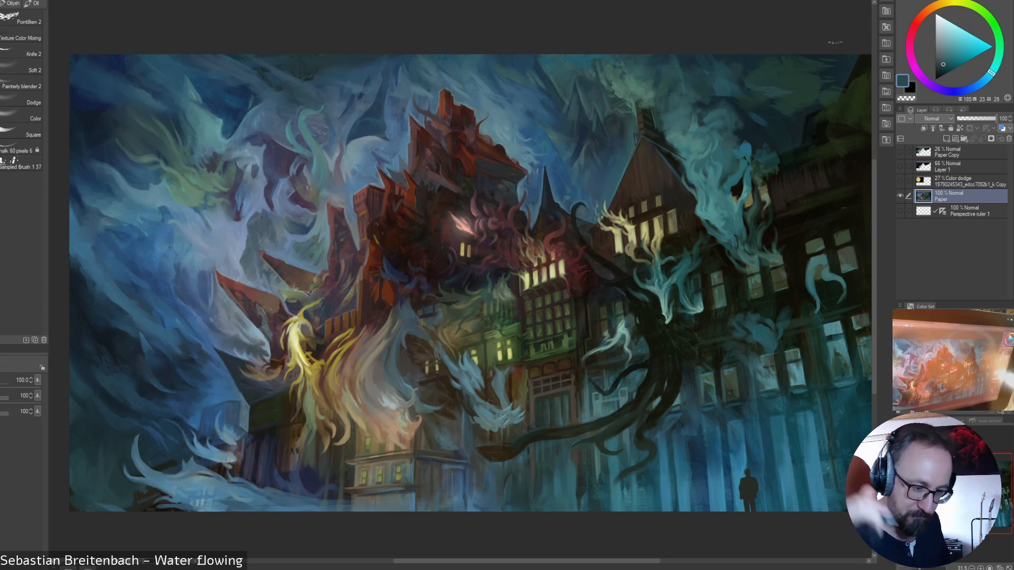
left_click(769, 112, "alt")
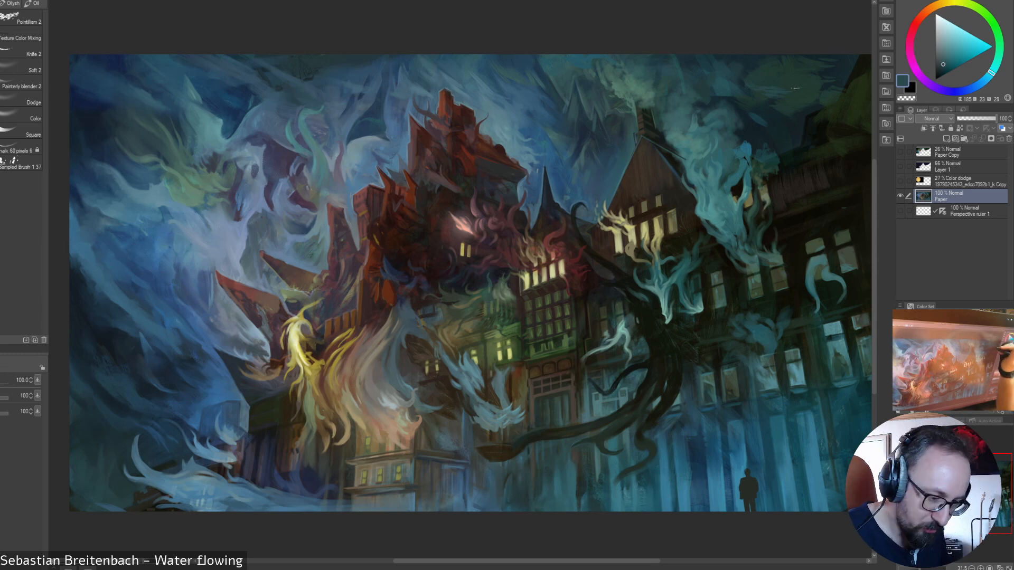
left_click(774, 88, "alt")
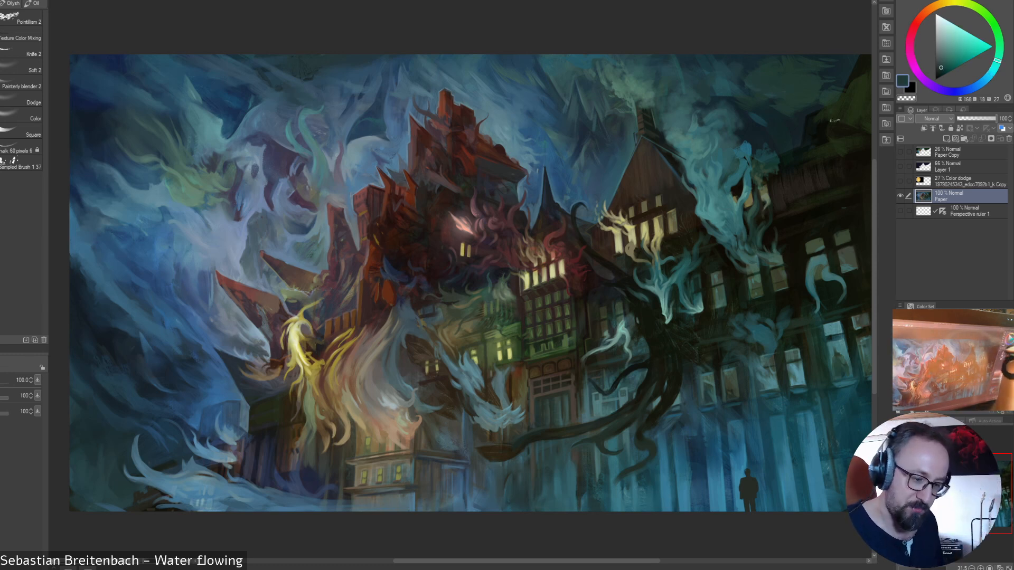
left_click(827, 113, "alt")
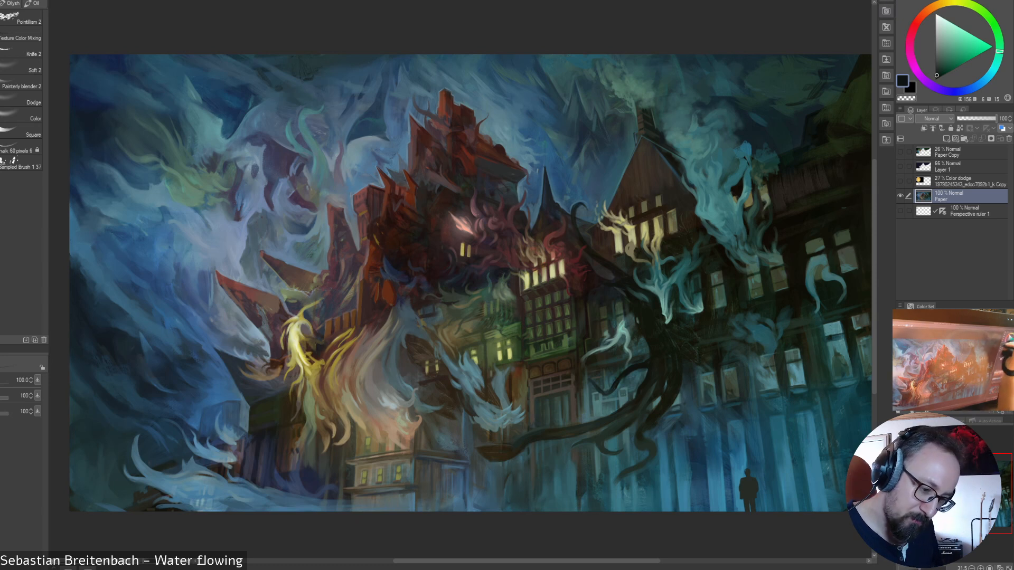
left_click(816, 85, "alt")
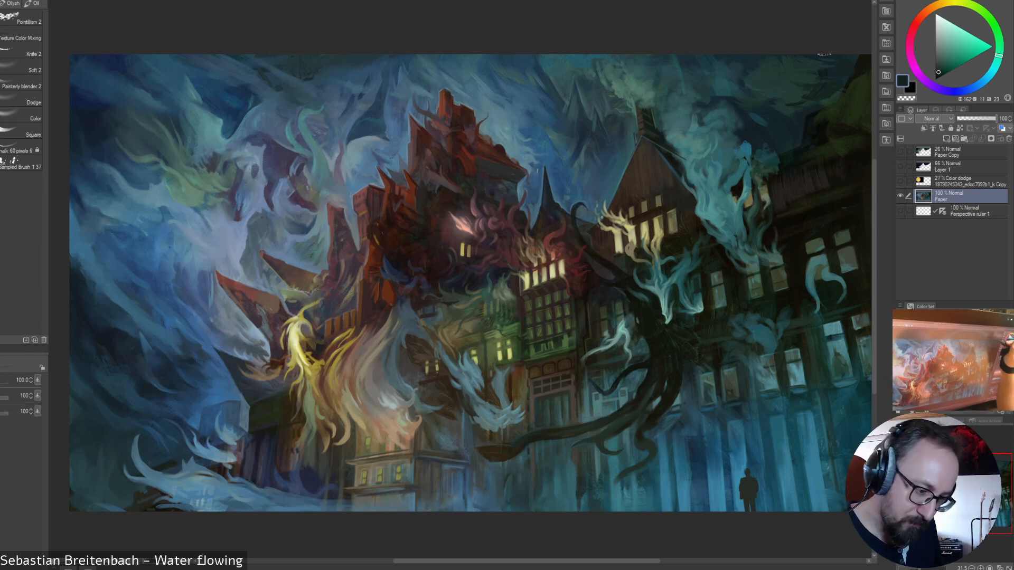
left_click(781, 122, "alt")
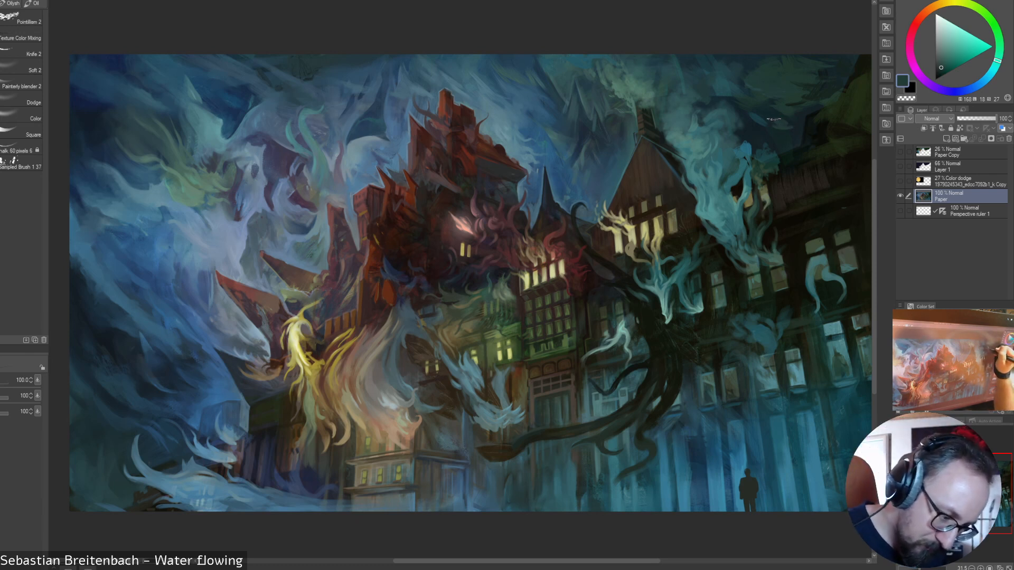
left_click(767, 126, "alt")
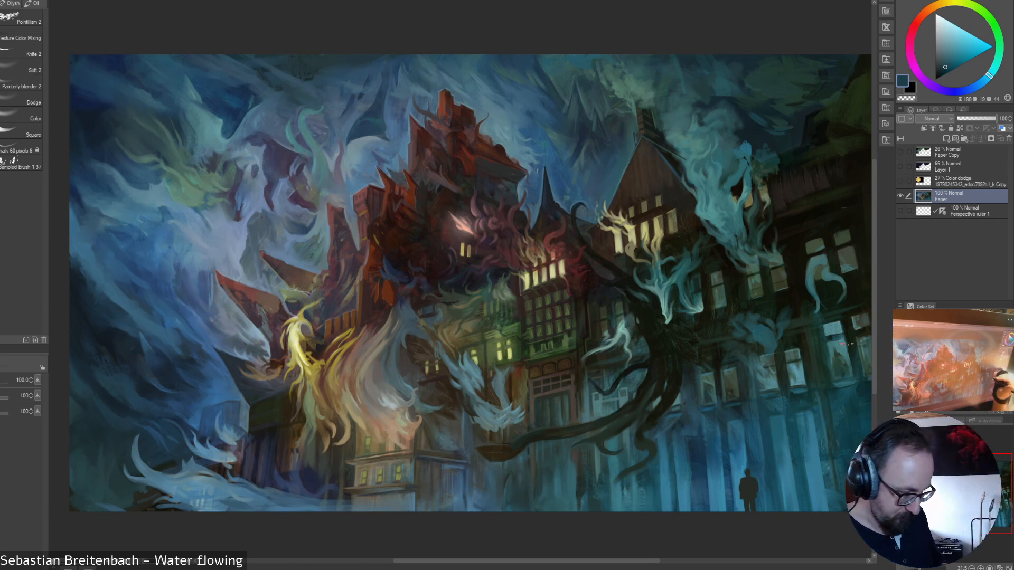
- Touch up the small lit building below the flames with sampled greys, reducing the brush from 60 to 30
left_click(478, 412, "alt")
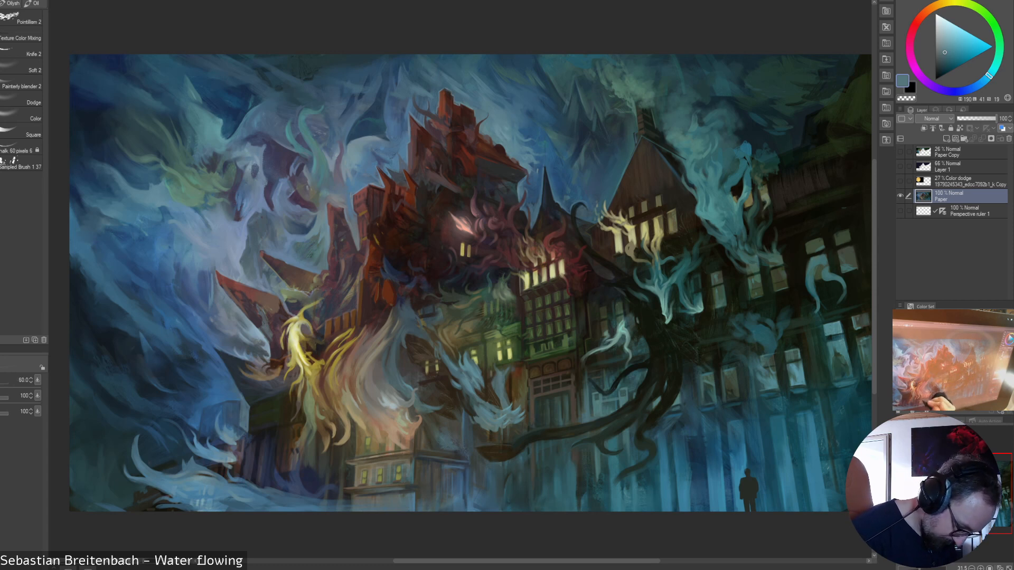
left_click(356, 439, "alt")
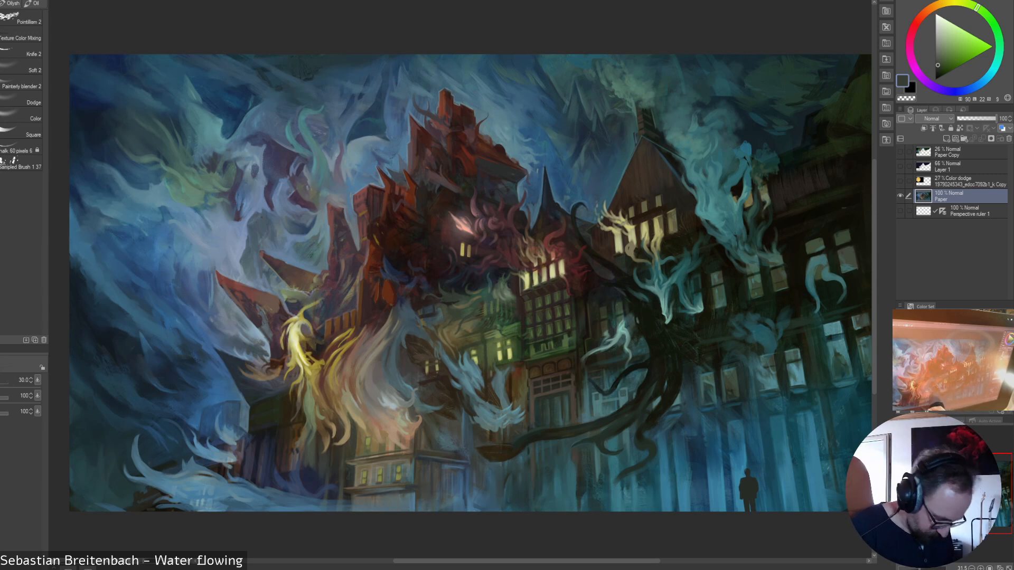
left_click(368, 496, "alt")
left_click(359, 495, "alt")
left_click(357, 495, "alt")
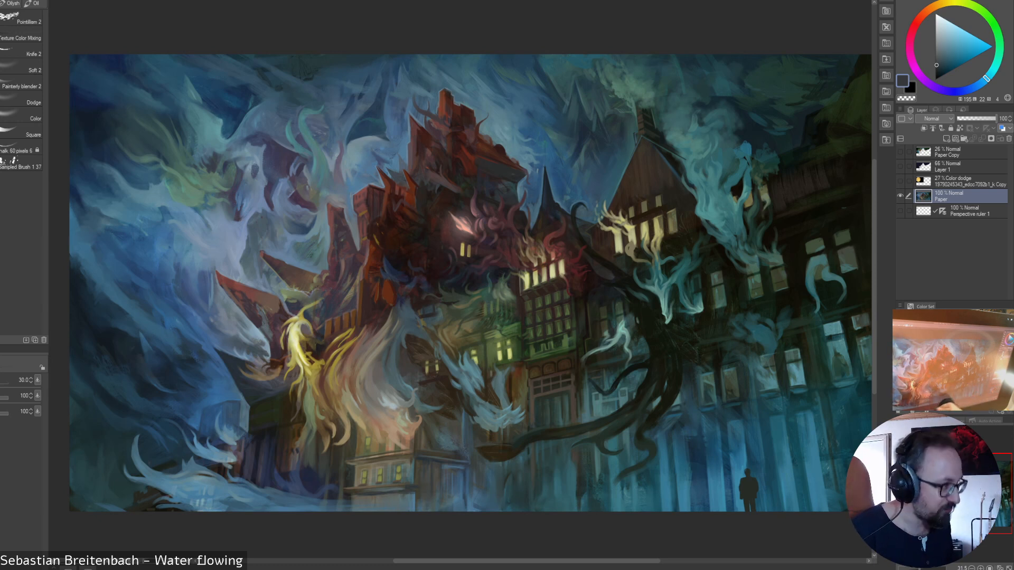
left_click(21, 51)
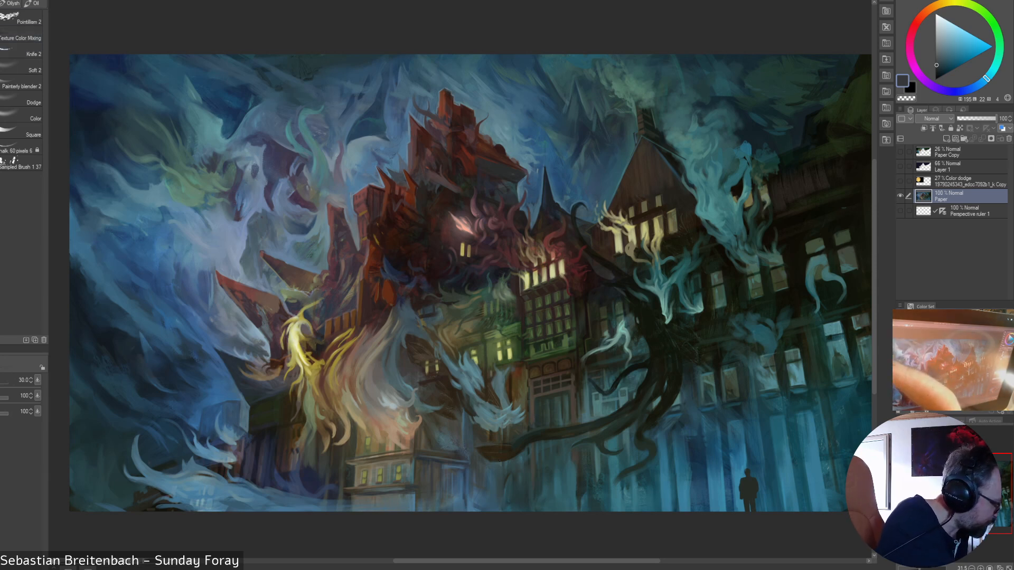
- Select the small lit building below the flames with a Polyline selection following its cornice, ledge and walls down past the canvas edge
key("m")
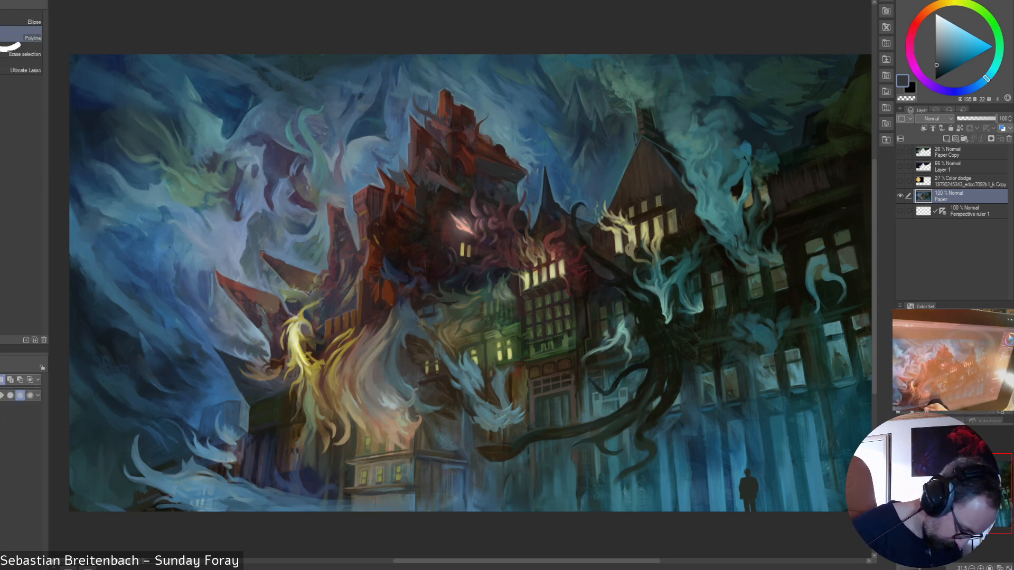
left_click(354, 465)
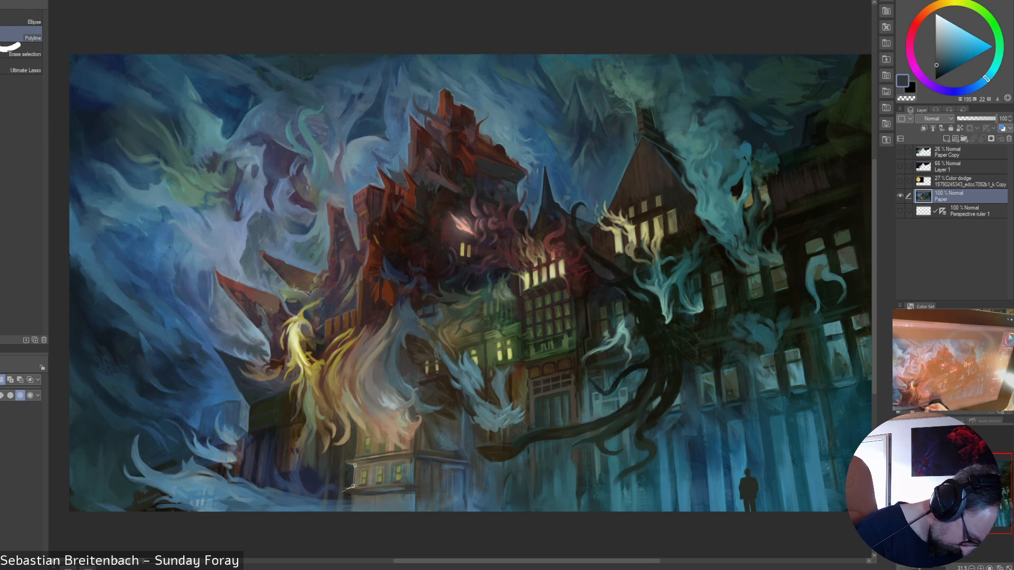
left_click(350, 496)
left_click(349, 525)
left_click(467, 530)
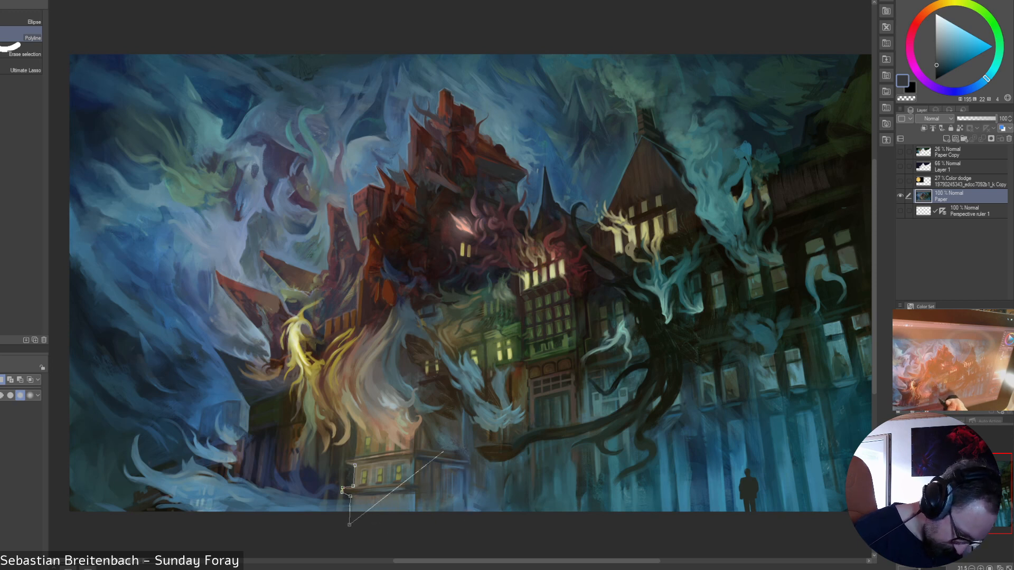
left_click(468, 511)
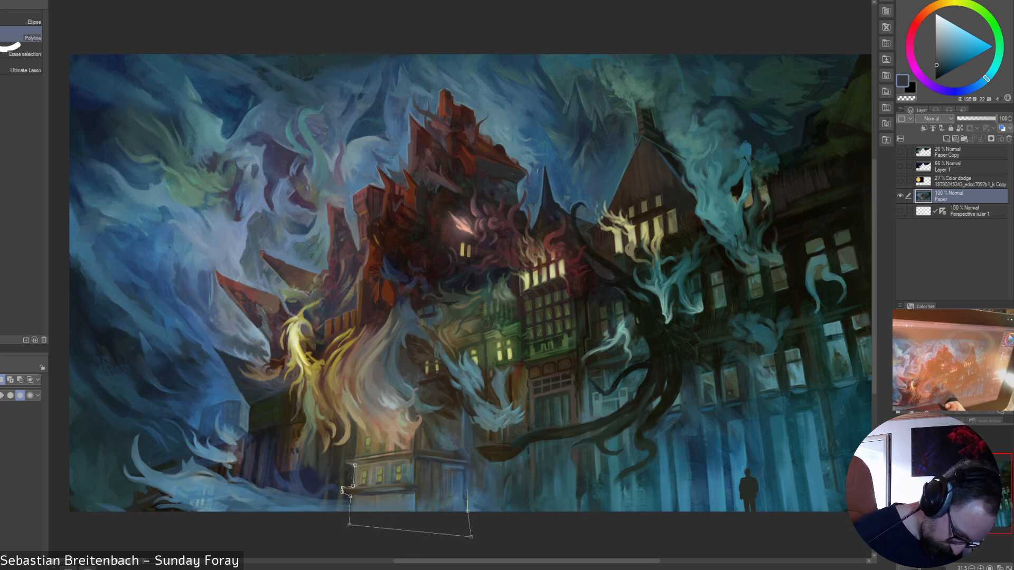
left_click(468, 463)
left_click(414, 454)
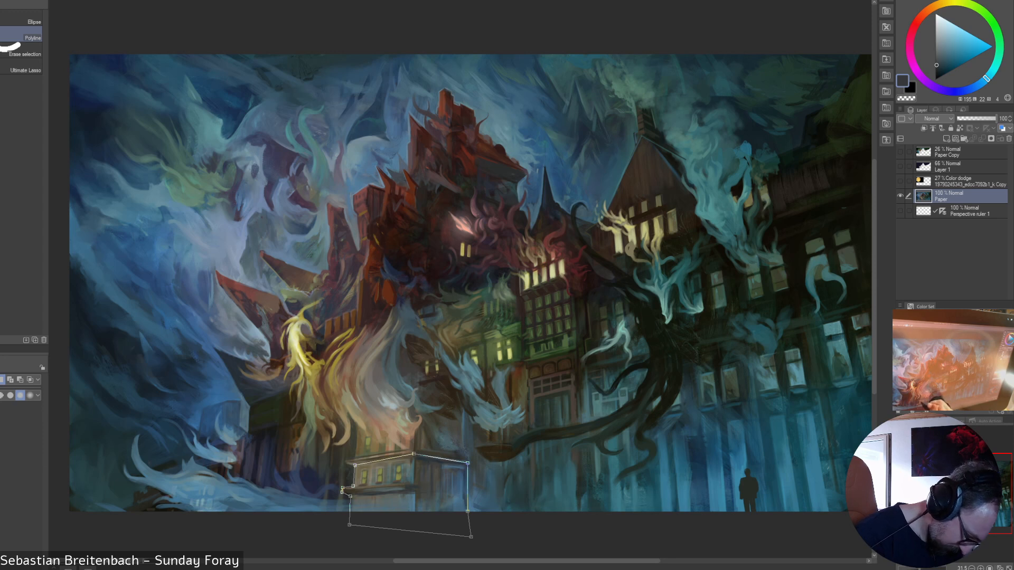
left_click(355, 466)
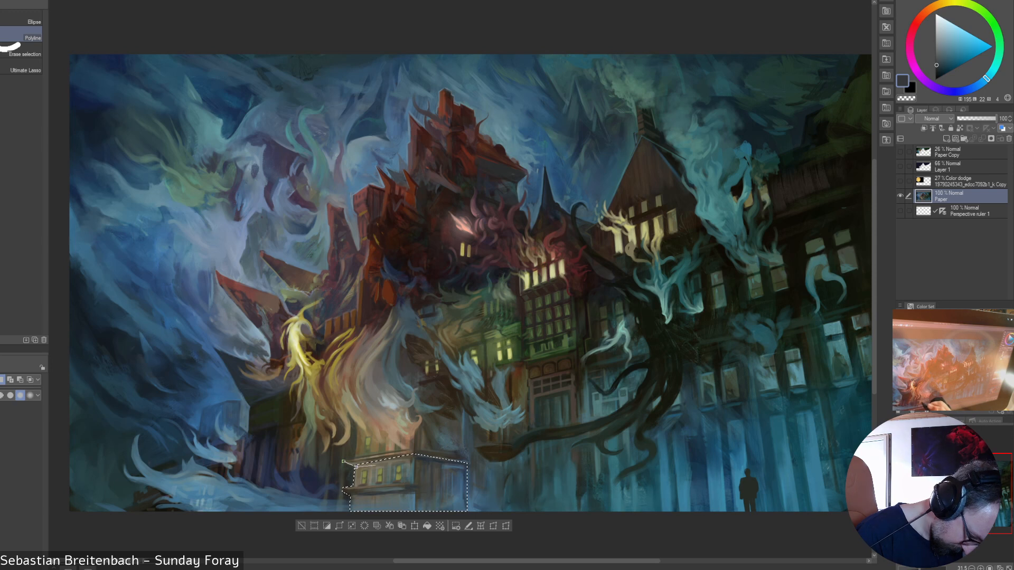
- Tint the lower part of the selected small building with sampled blue using Soft 2, and smooth it with Painterly blender 2 at size 100
left_click(357, 467)
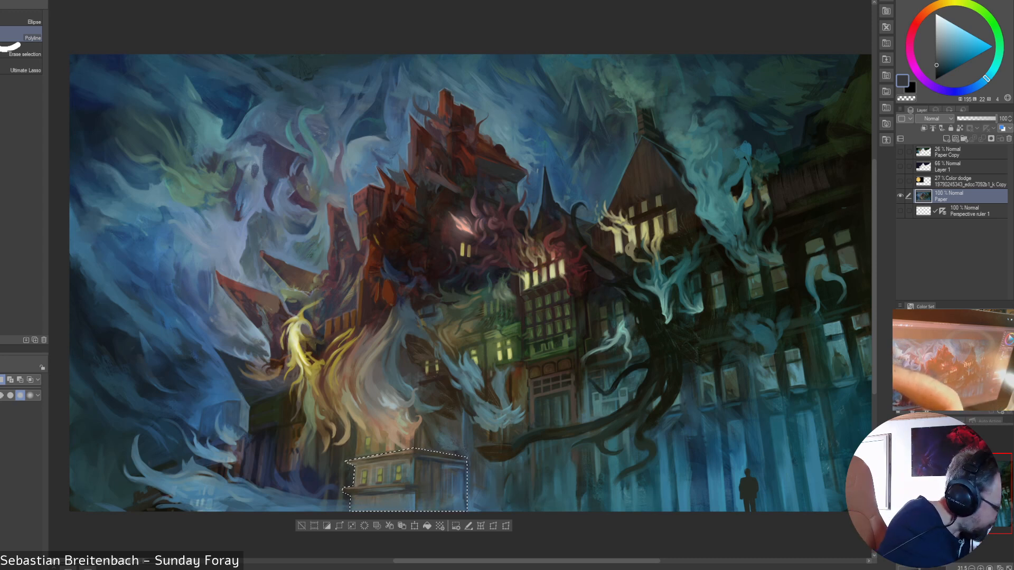
key("b")
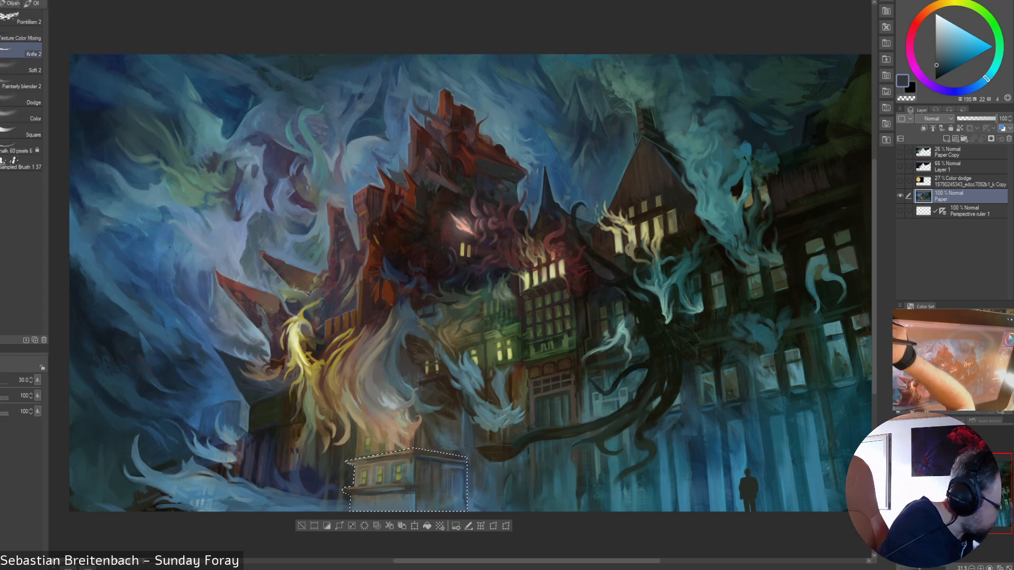
left_click(21, 66)
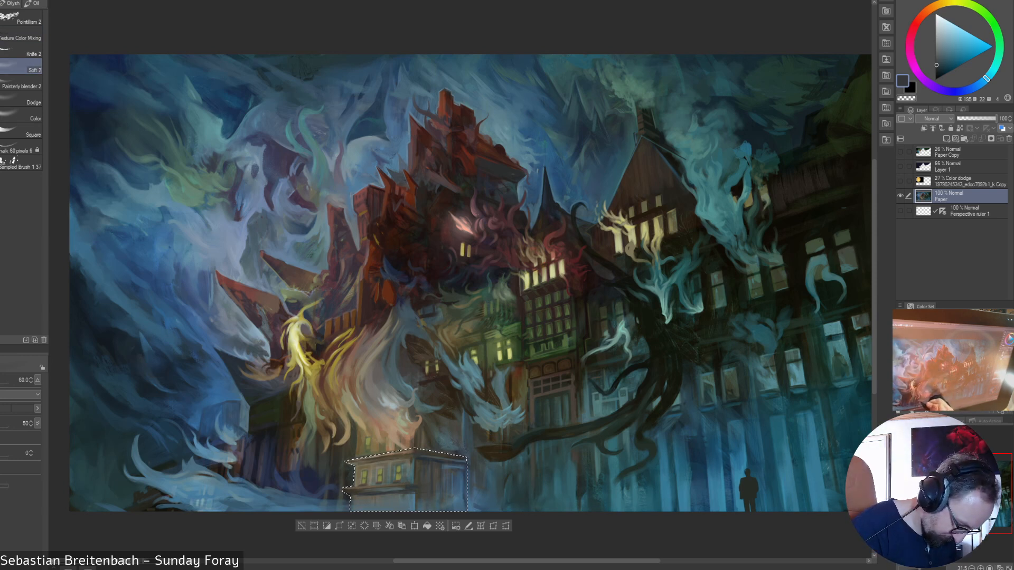
left_click(410, 509, "alt")
key("bracketleft")
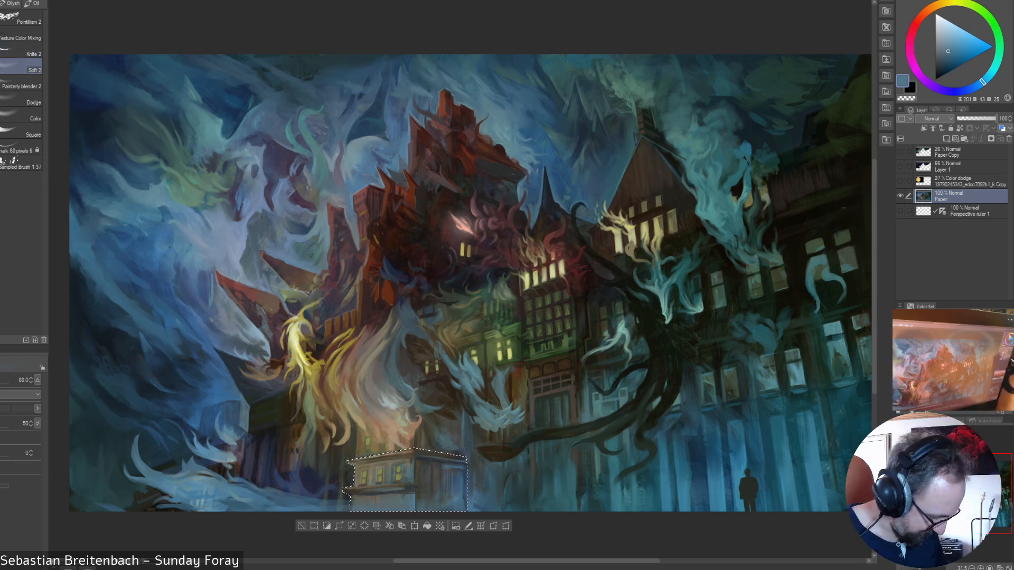
left_click(21, 86)
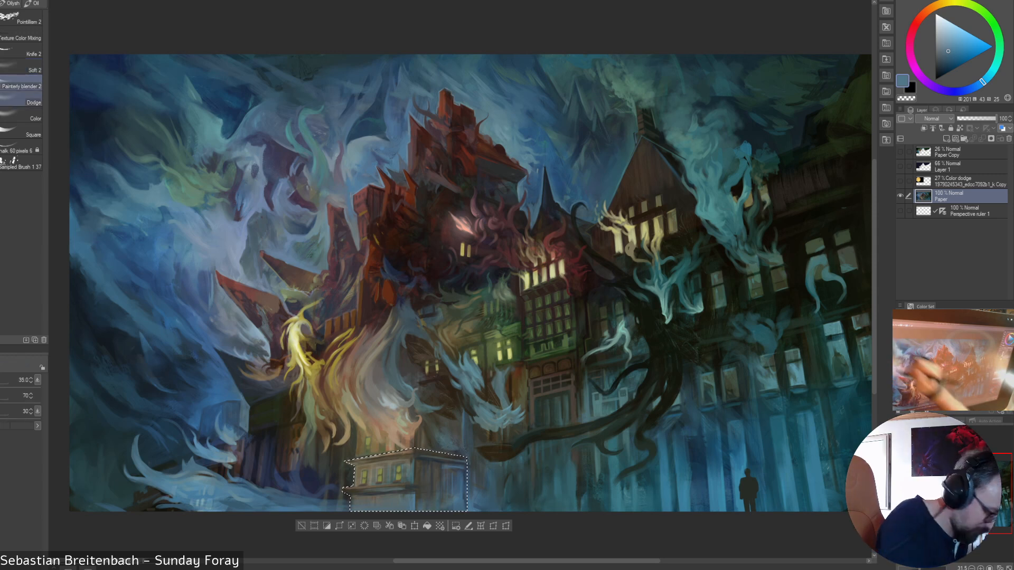
key("bracketright")
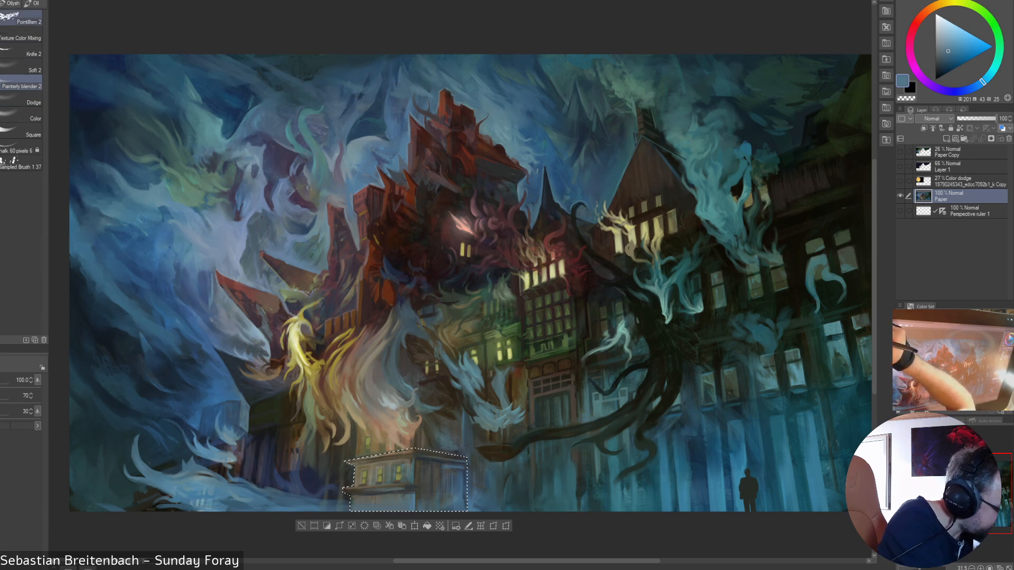
- Glaze the selected building's shaded side wall with sampled warm brown and grey-green using Soft 2, reducing the brush from 80 to 40
left_click(22, 67)
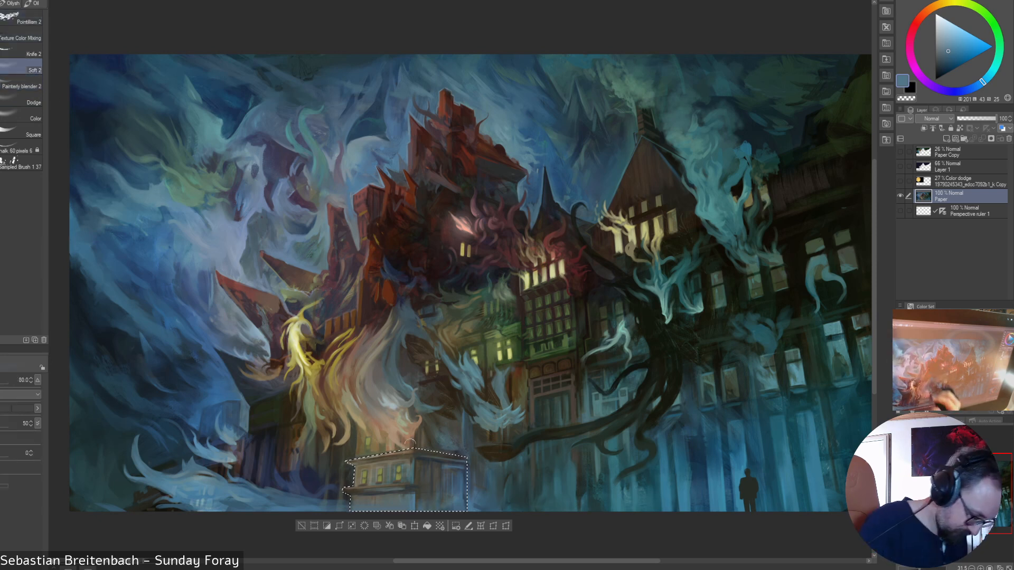
left_click(397, 461, "alt")
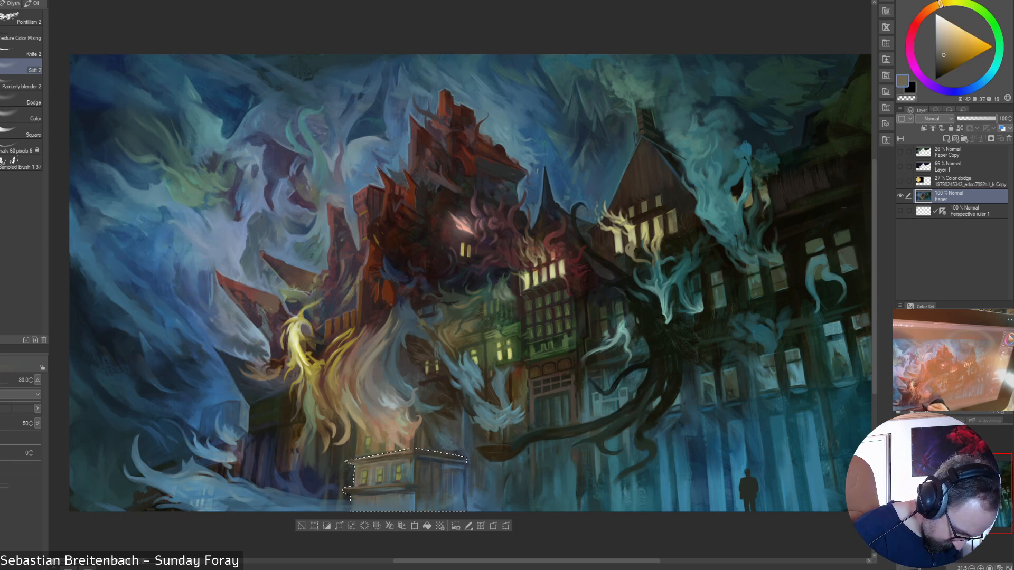
key("bracketleft")
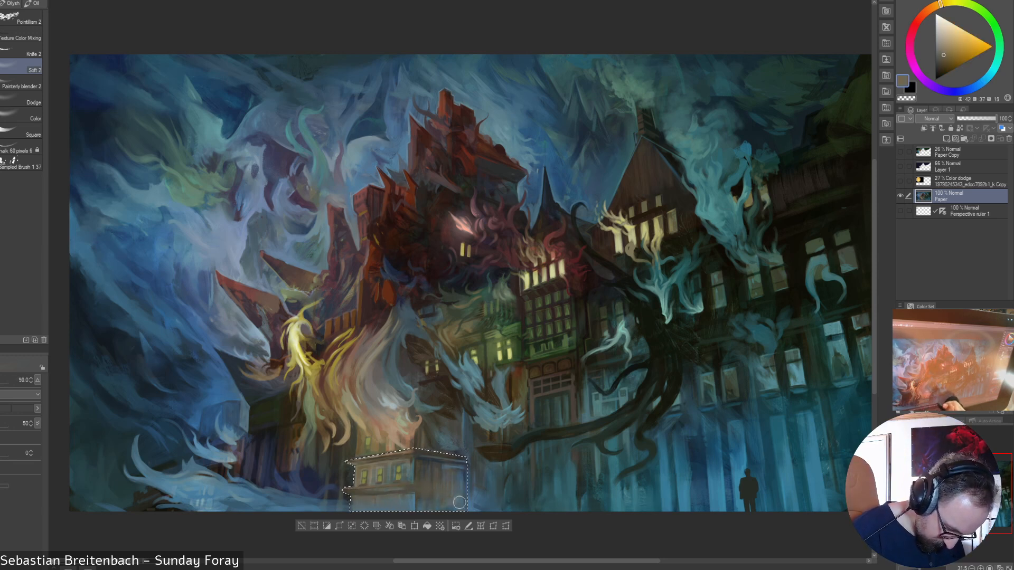
left_click(413, 492, "alt")
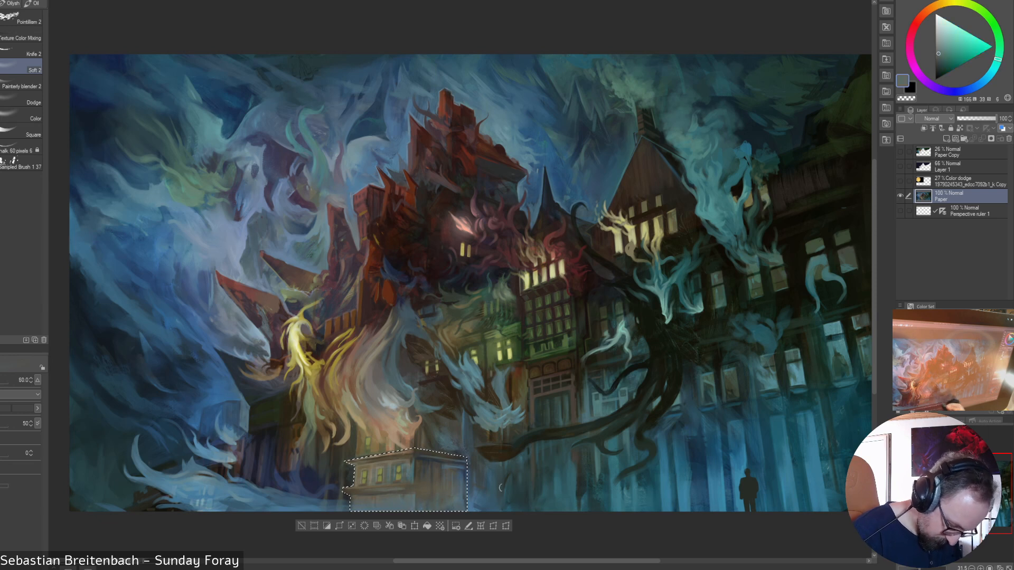
key("bracketright")
key("bracketright")
key("bracketright")
key("bracketleft")
key("bracketleft")
key("bracketleft")
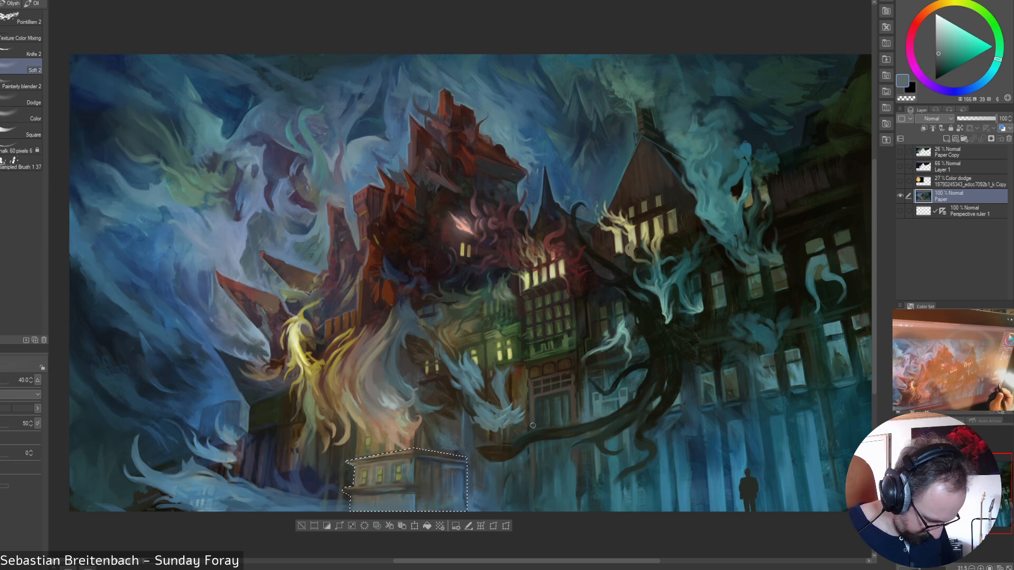
left_click(0, 0)
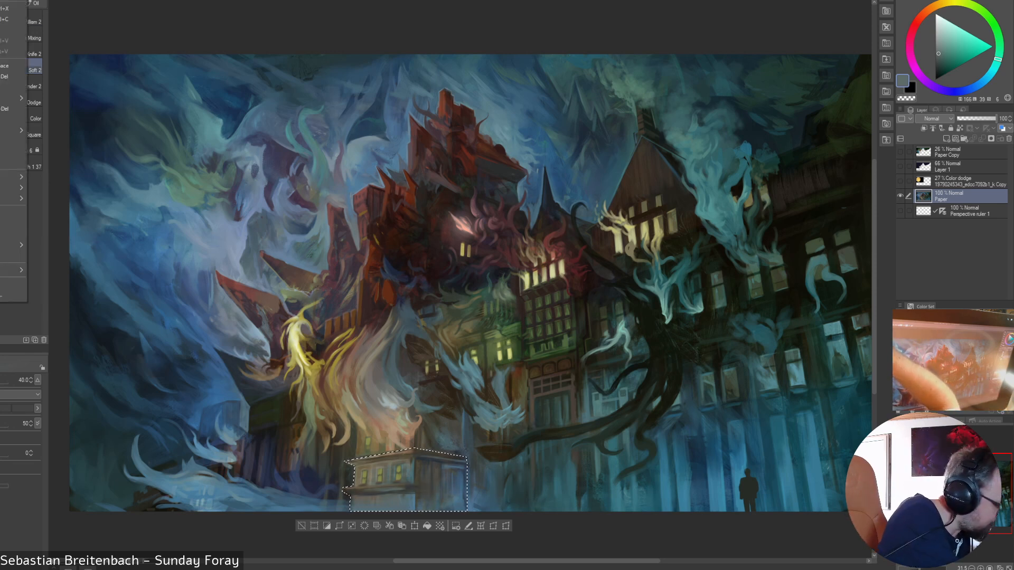
- Lay sampled blue mist over the base of the selected building with Soft 2 at brush sizes 50 and 35
left_click(398, 494)
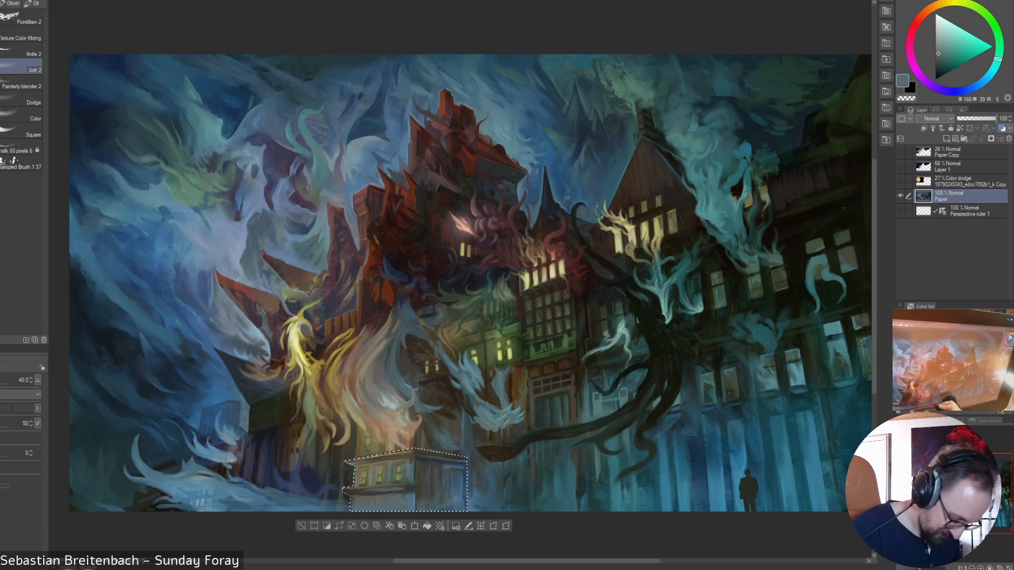
left_click(368, 501, "alt")
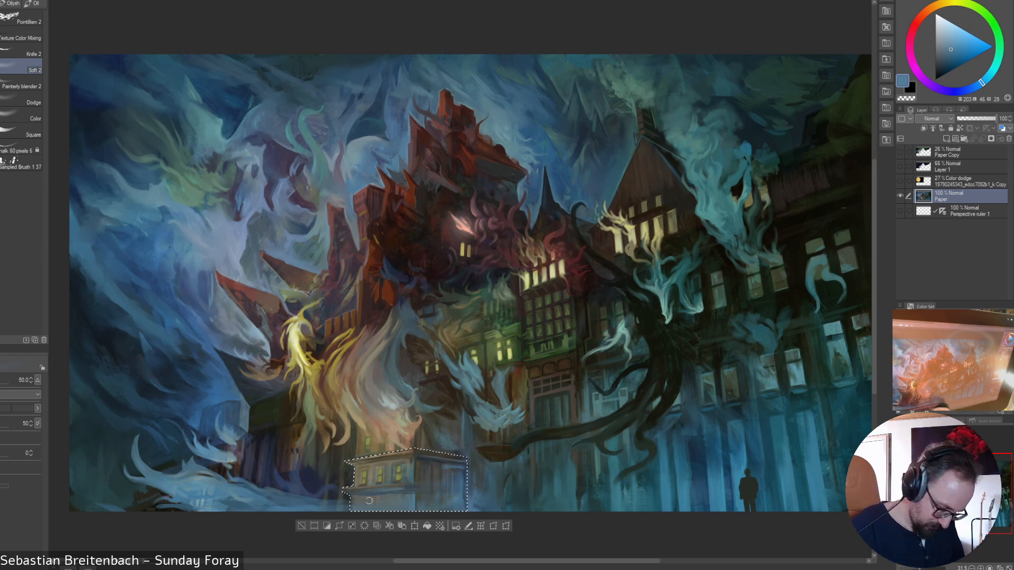
key("bracketleft")
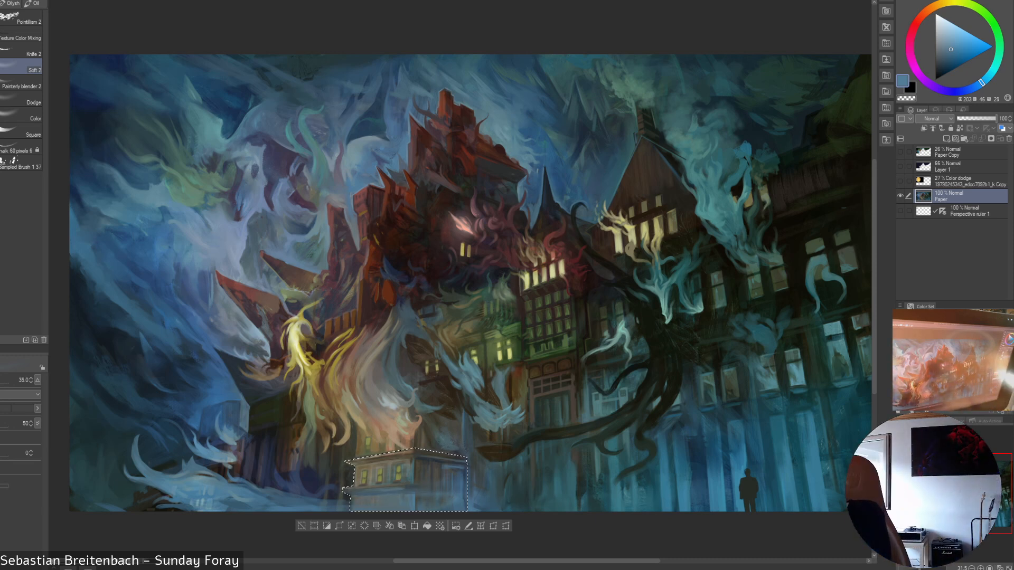
- Copy the selected building onto its own layer and apply a Gaussian blur with a strength of about 14 to it
key("ctrl+c")
key("ctrl+v")
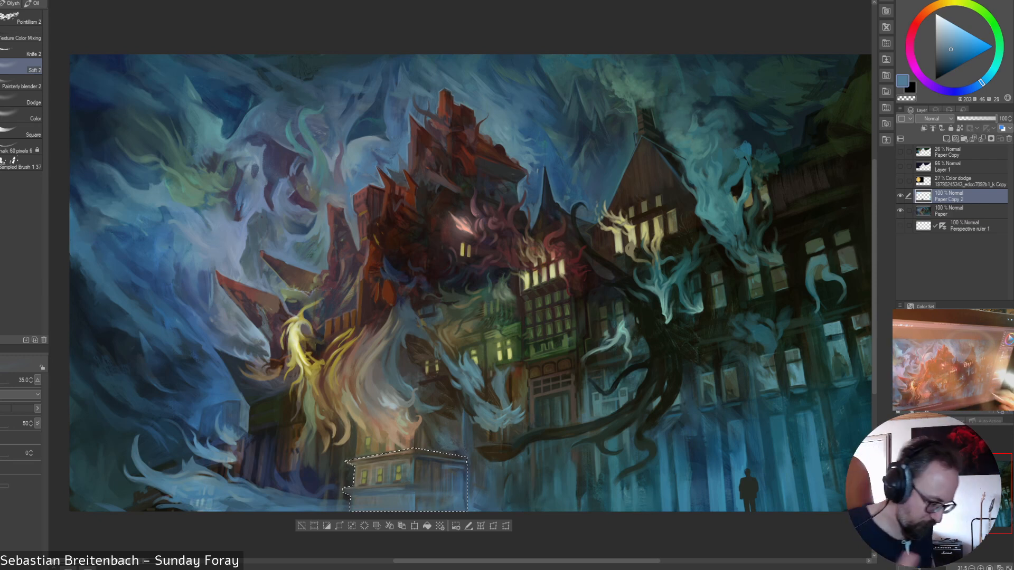
left_click(45, 0)
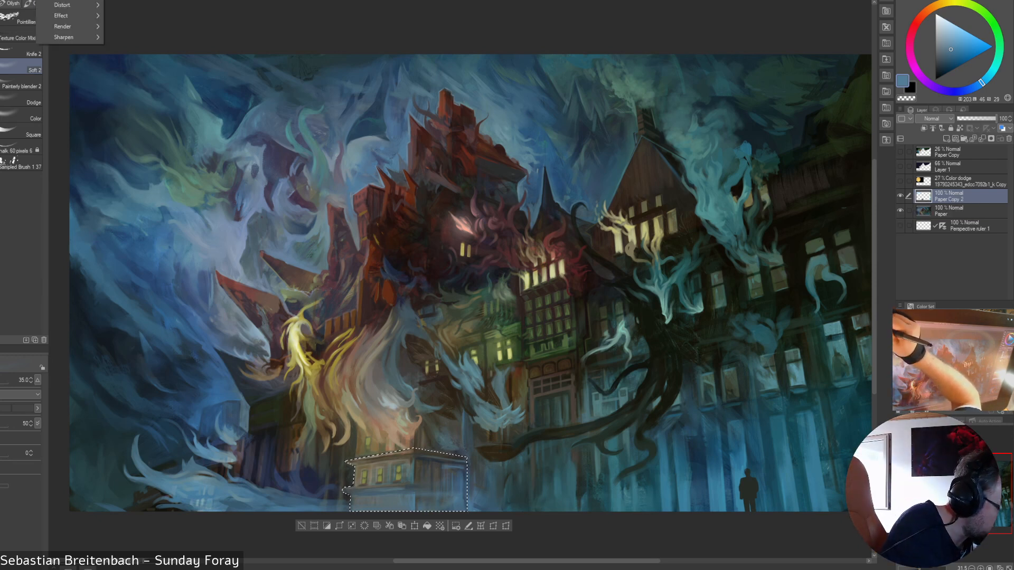
mouse_move(60, 0)
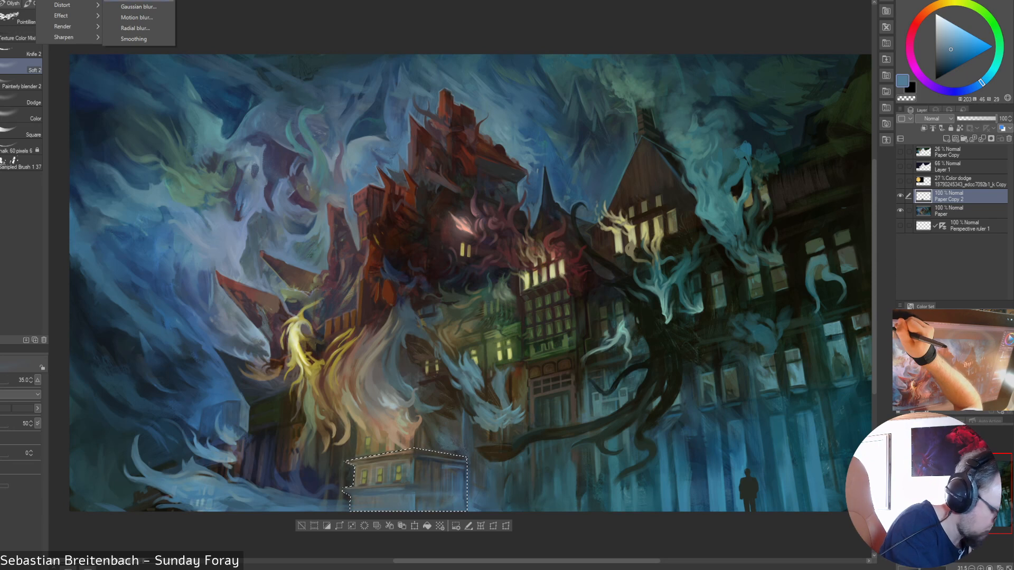
left_click(139, 0)
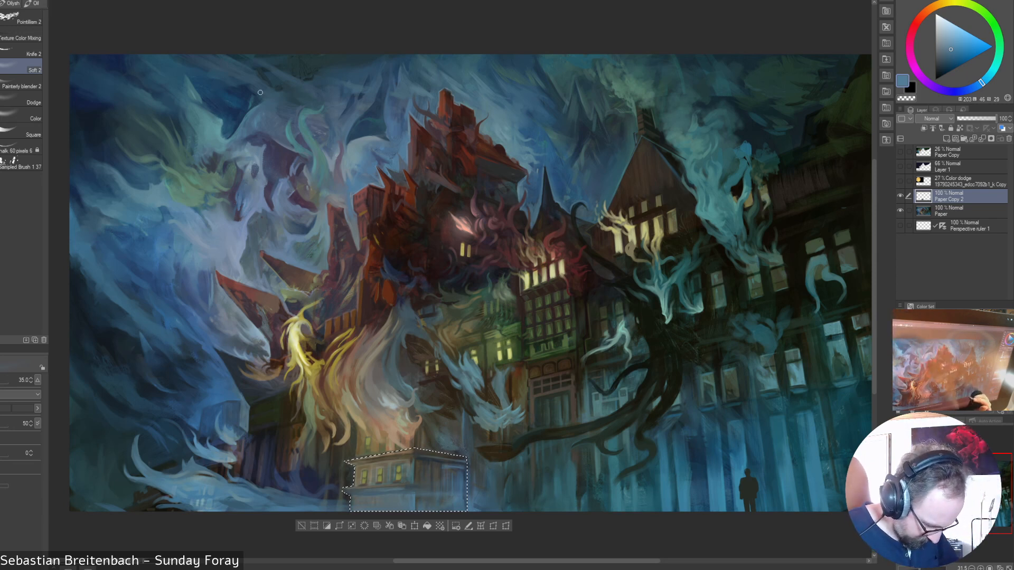
left_click(46, 0)
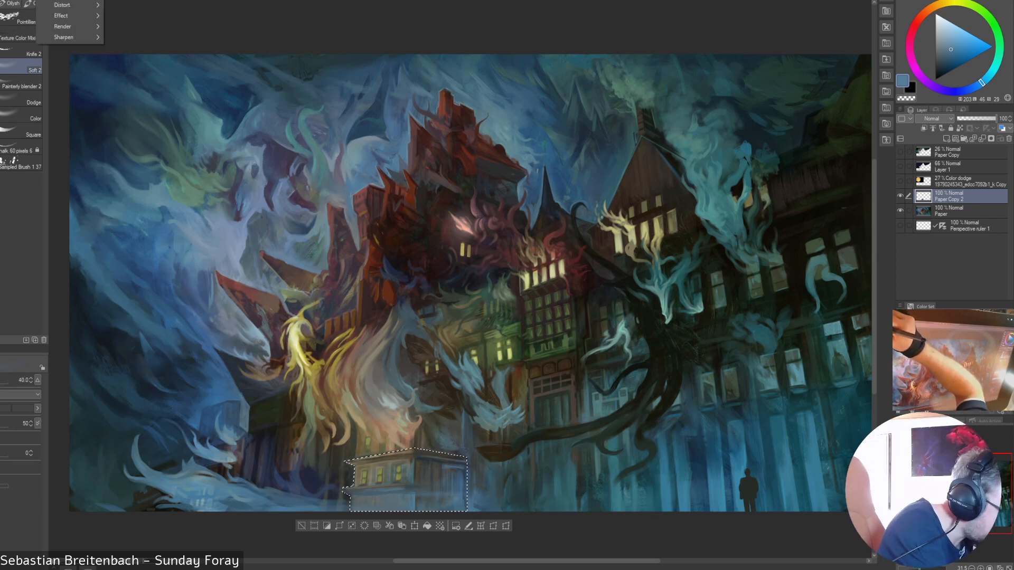
mouse_move(60, 0)
left_click(138, 6)
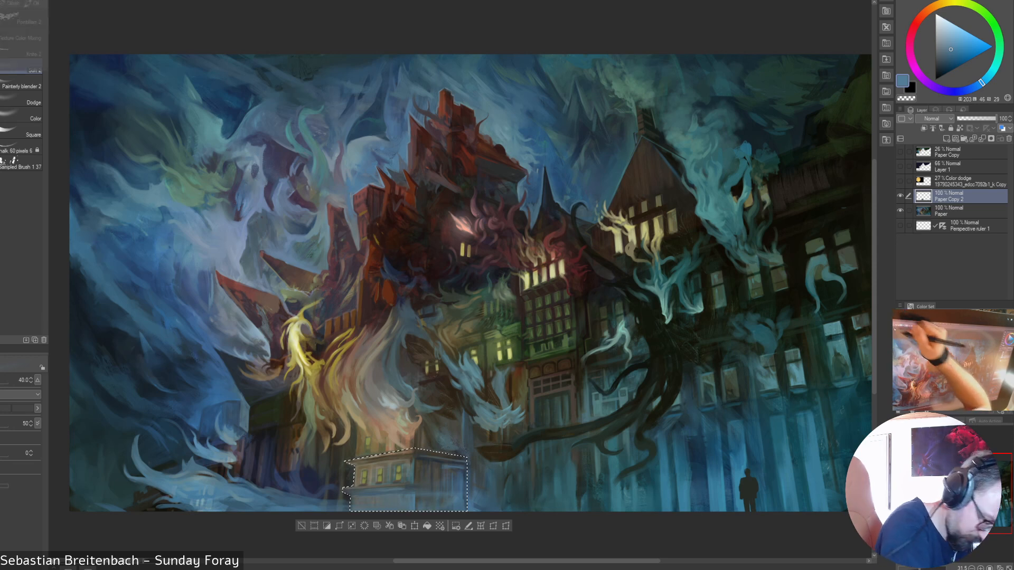
left_click_drag(514, 277, 529, 276)
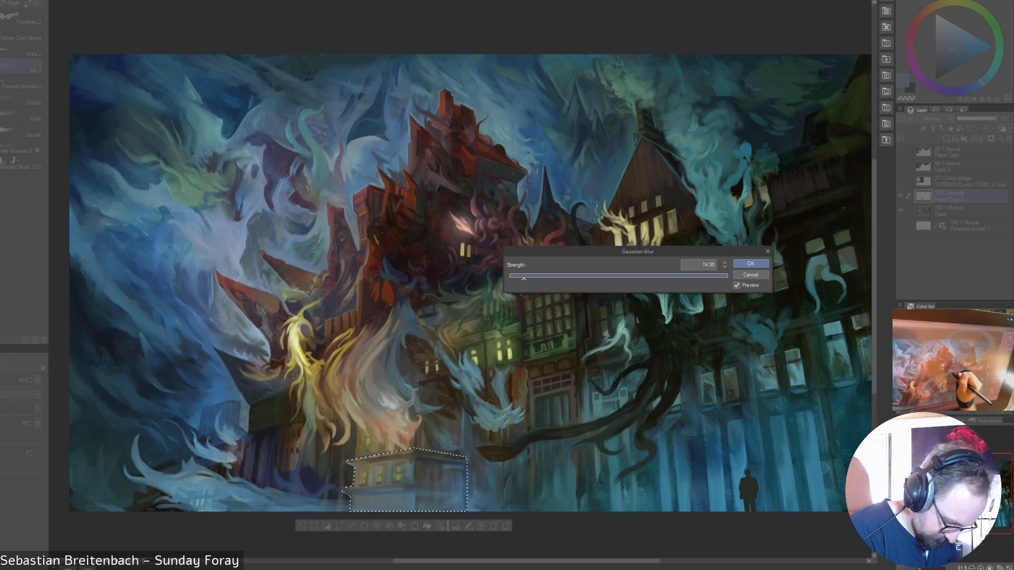
left_click(750, 263)
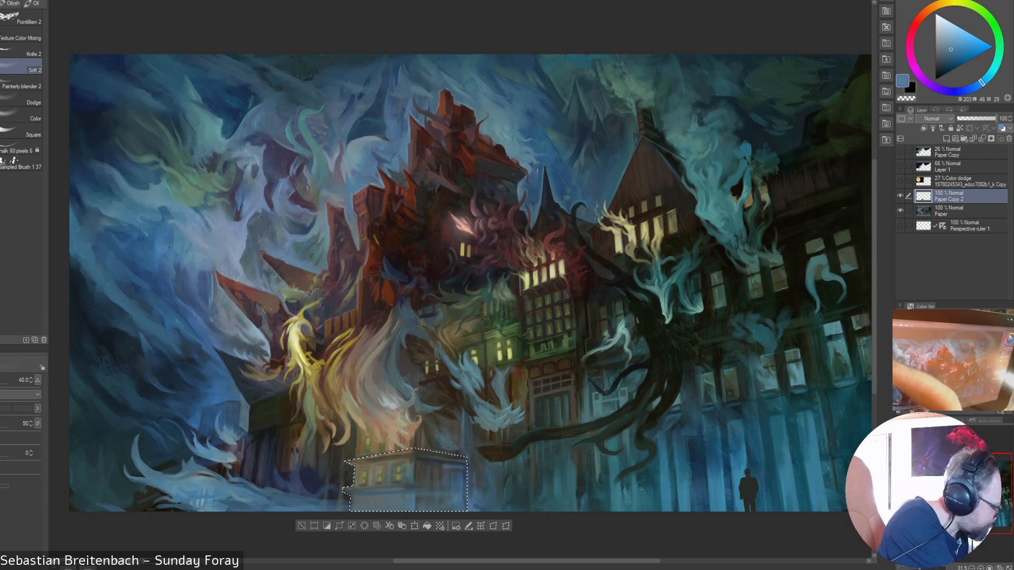
- Clear the selection and erase parts of the blurred building copy with the Soft eraser at size 200
key("k")
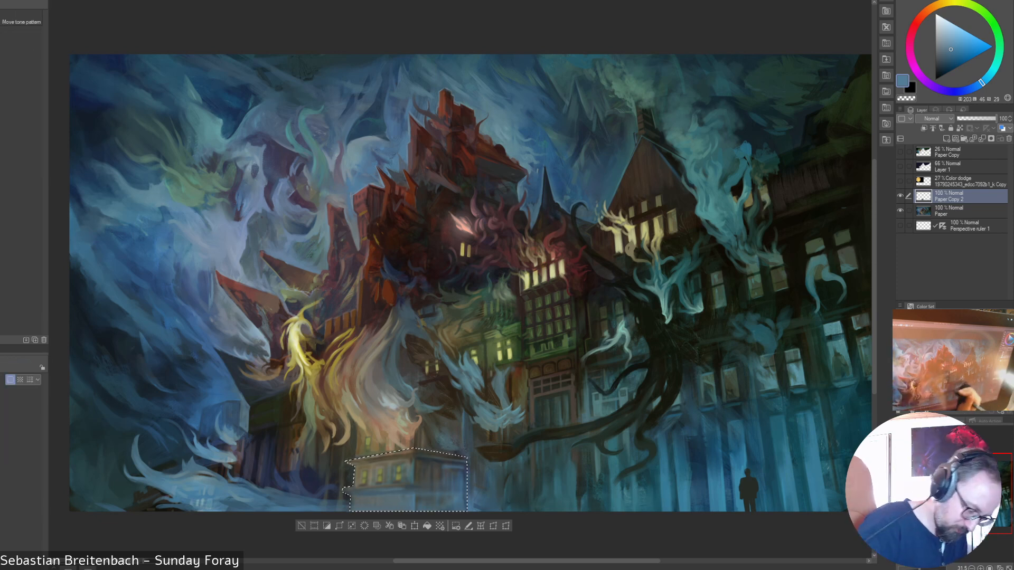
key("m")
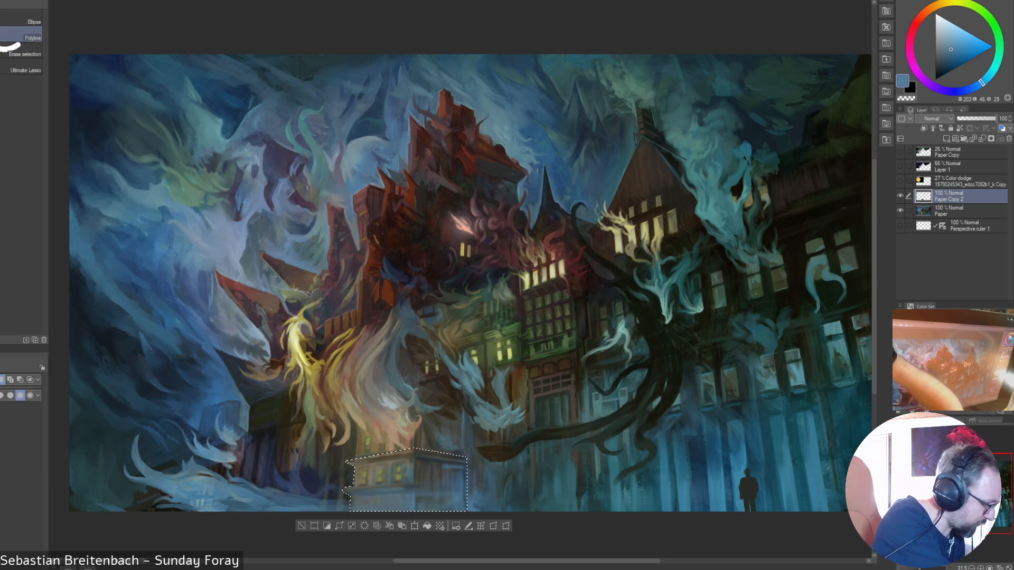
key("m")
key("ctrl+d")
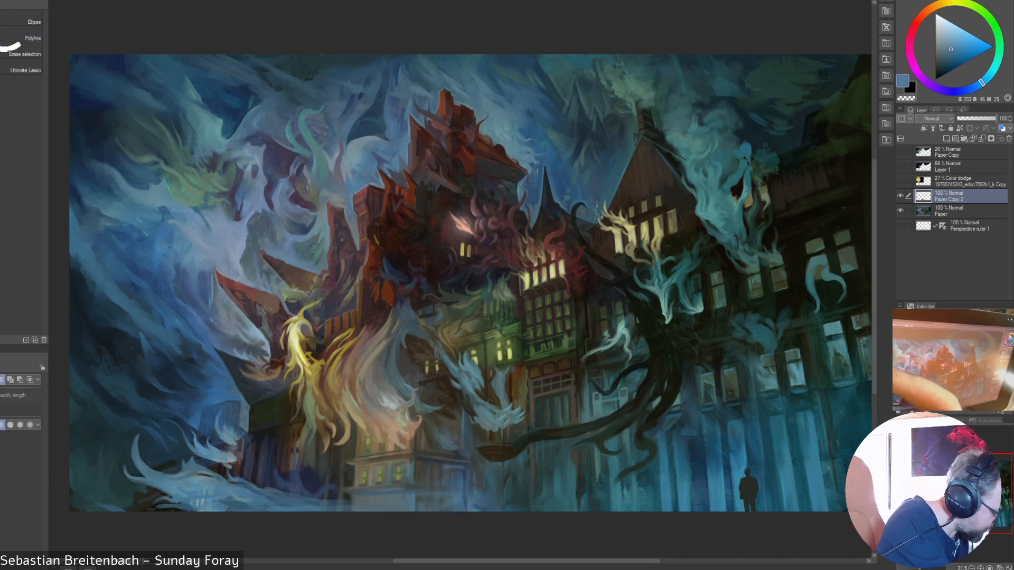
key("b")
left_click(24, 19)
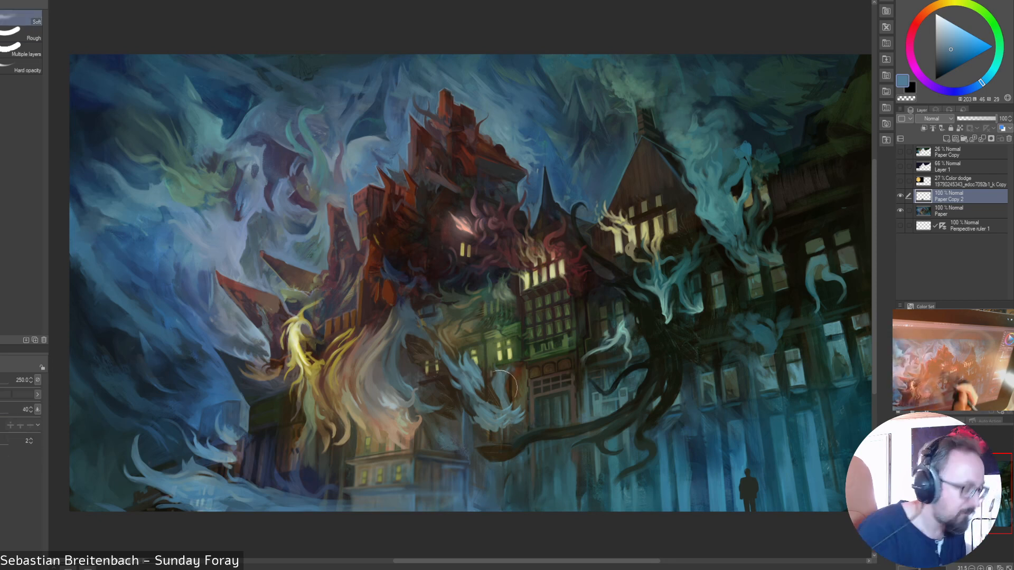
key("bracketleft")
key("bracketleft")
key("bracketleft")
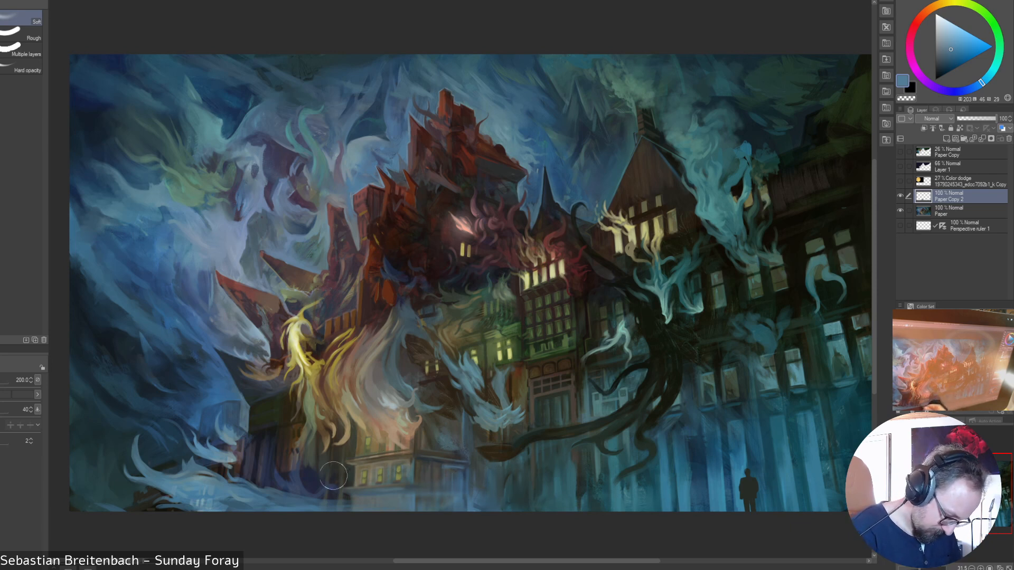
- Refine the erased areas of the blurred building copy with the eraser at size 50 and merge the layer down into the painting
key("bracketleft")
key("bracketleft")
key("bracketleft")
key("bracketleft")
key("bracketleft")
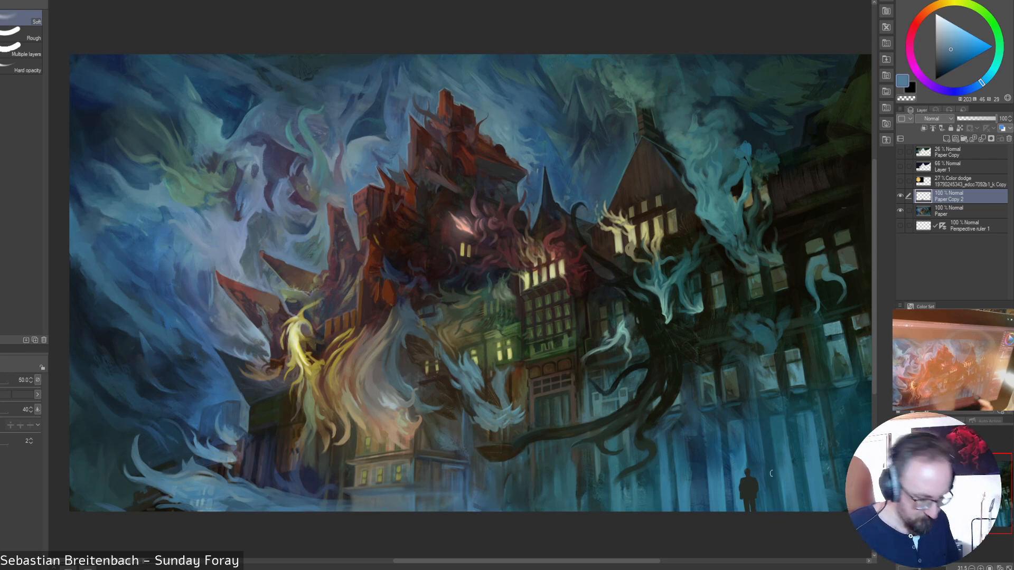
key("bracketleft")
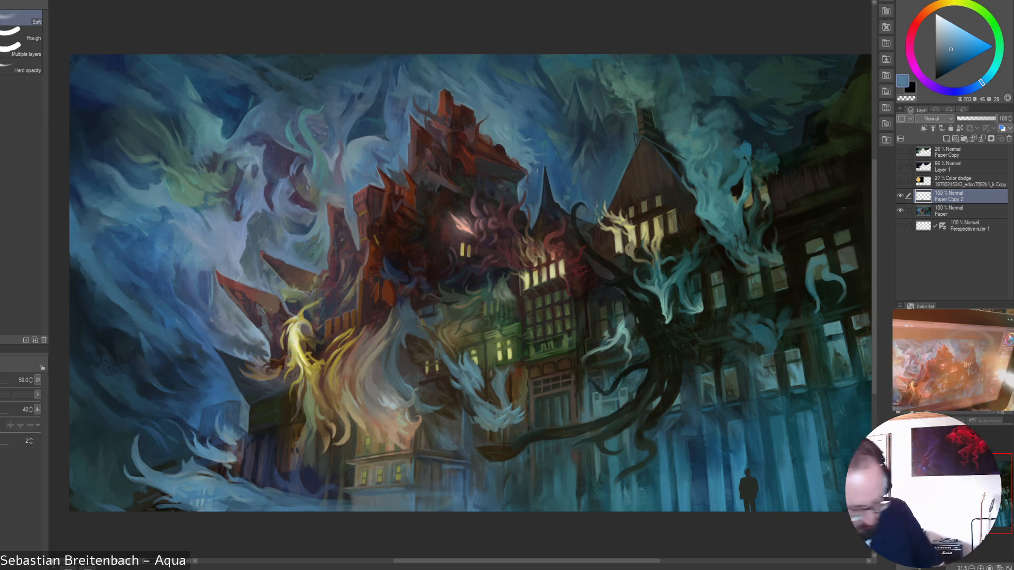
key("ctrl+e")
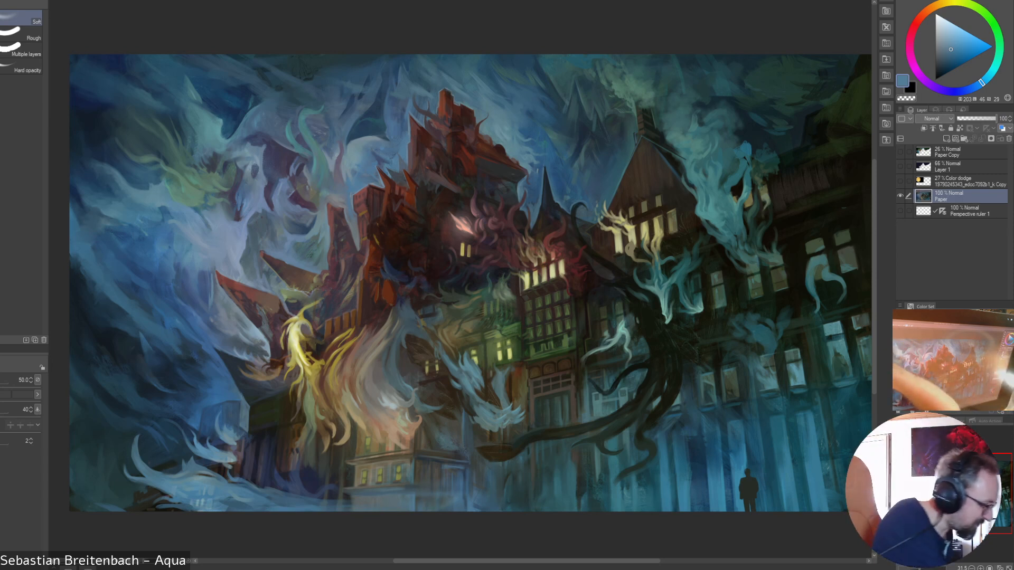
- Blend the blue mist across the base of the small building with yellow windows using Painterly blender 2 at sizes 45 to 100
key("b")
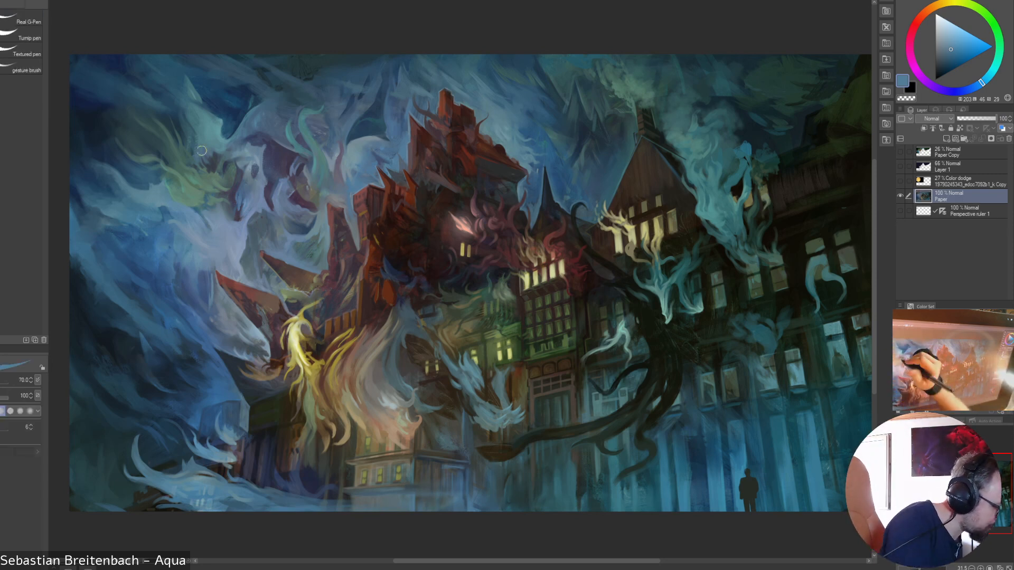
key("b")
key("b")
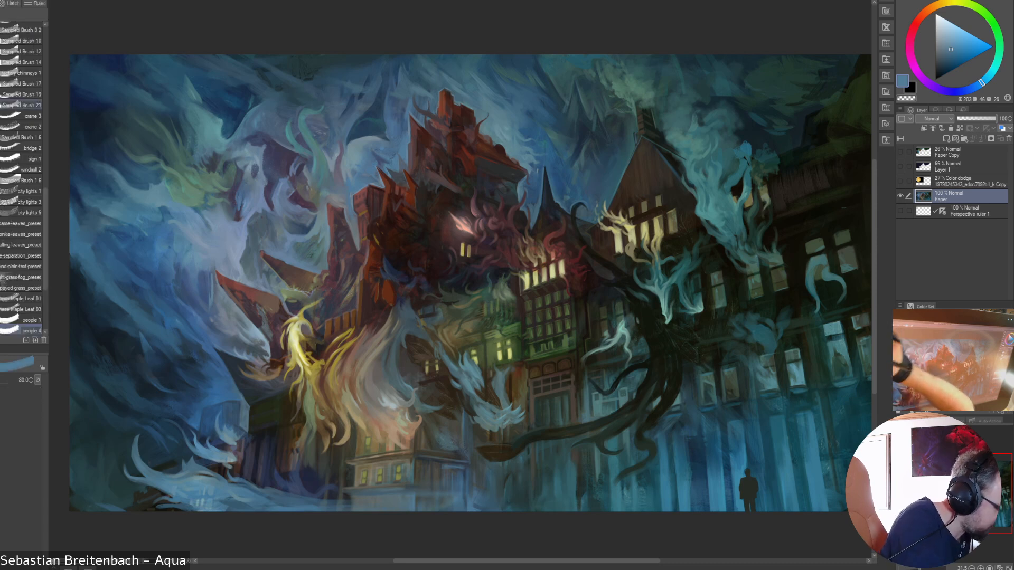
key("p")
right_click(298, 168)
left_click(335, 128)
left_click(21, 86)
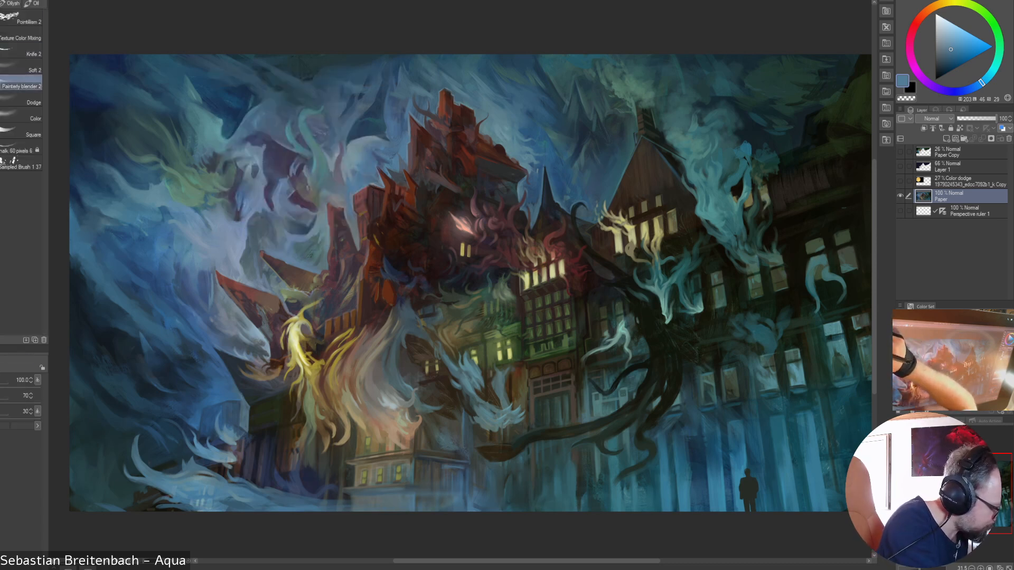
key("bracketleft")
key("bracketleft")
key("bracketleft")
key("bracketleft")
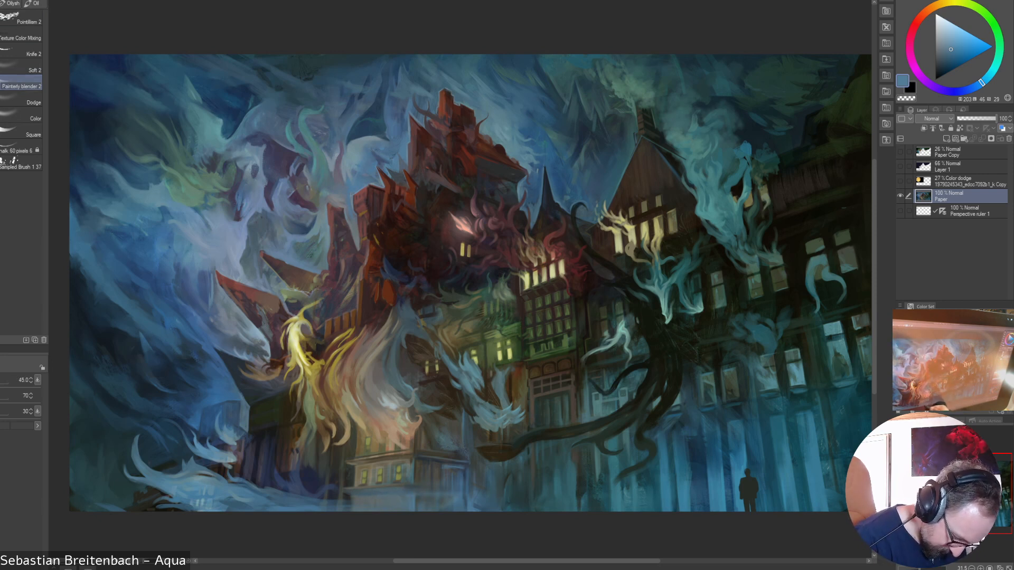
key("bracketright")
key("bracketright")
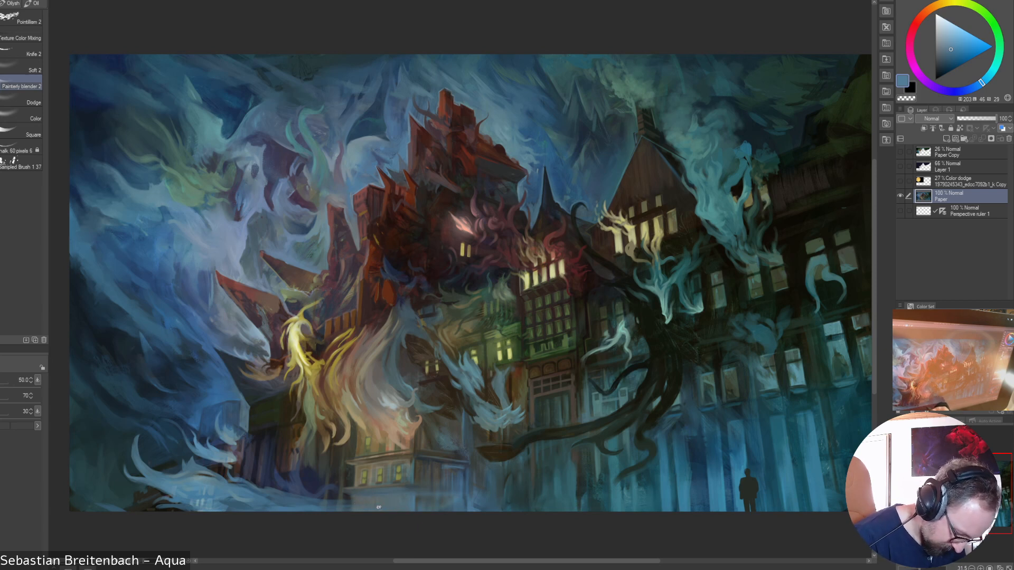
key("bracketright")
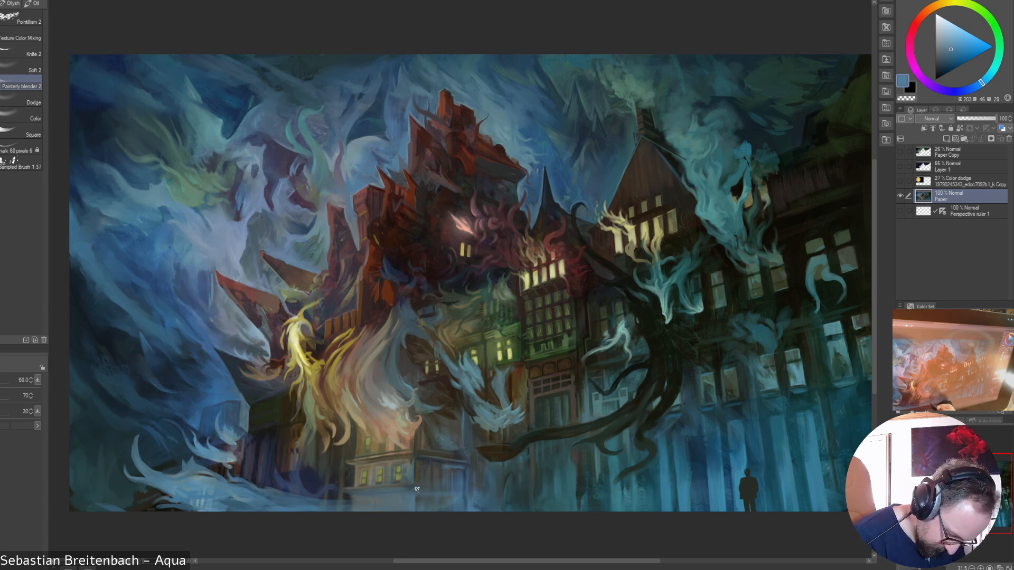
key("bracketright")
key("bracketright")
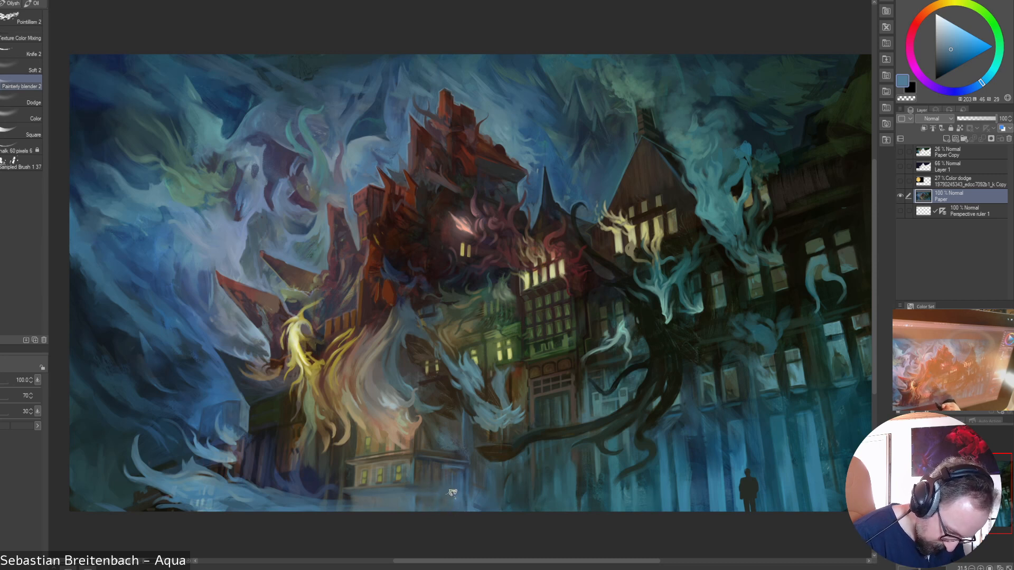
- Refine the mist beside the small building's lower corner with the blender at sizes 40 and 45
key("bracketleft")
key("bracketleft")
key("bracketleft")
key("bracketleft")
key("bracketleft")
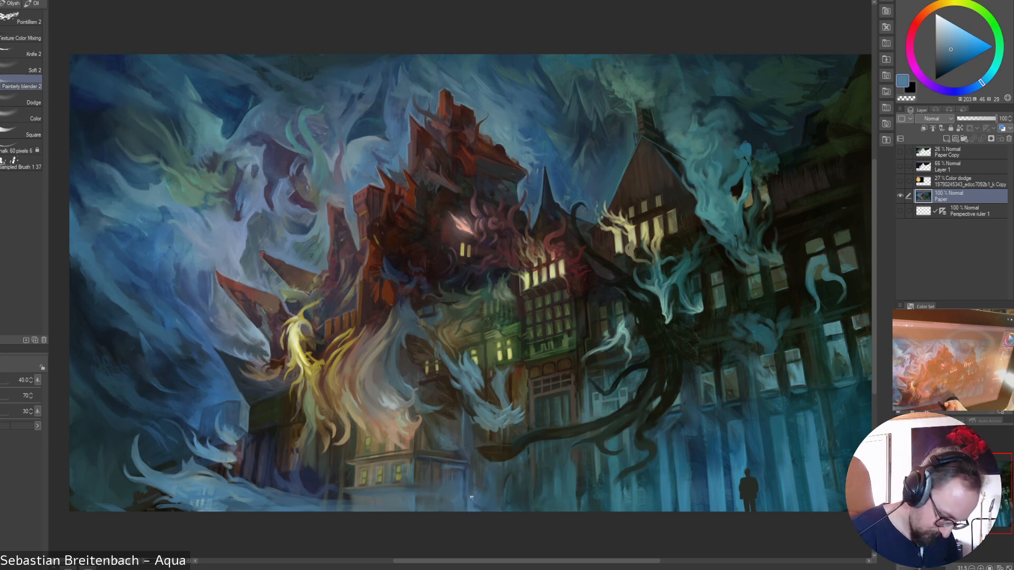
key("bracketright")
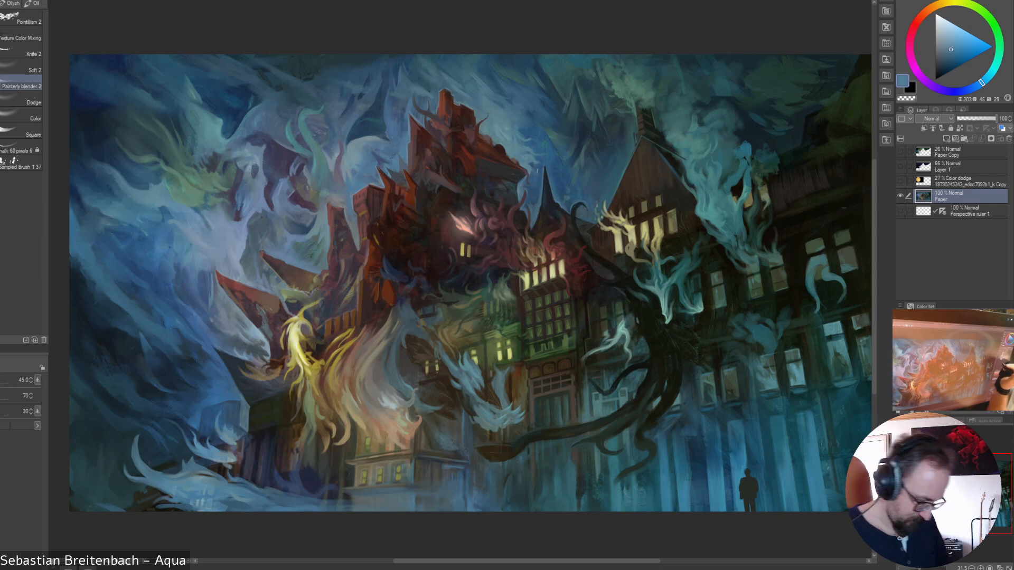
- Paint sampled tan strokes along the ledge below the small building's windows with PS Chalk at sizes 40 and 20
key("p")
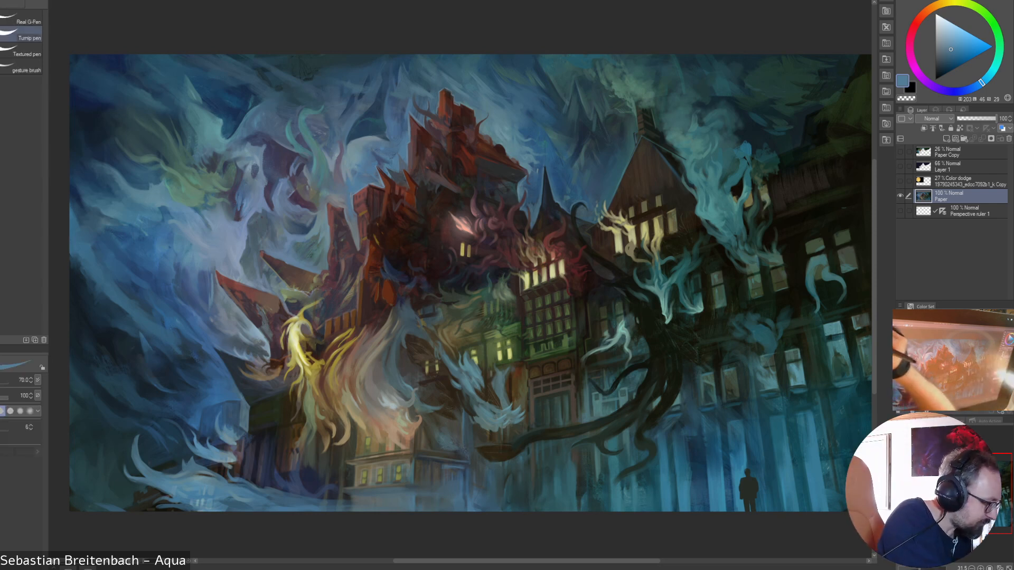
key("b")
key("b")
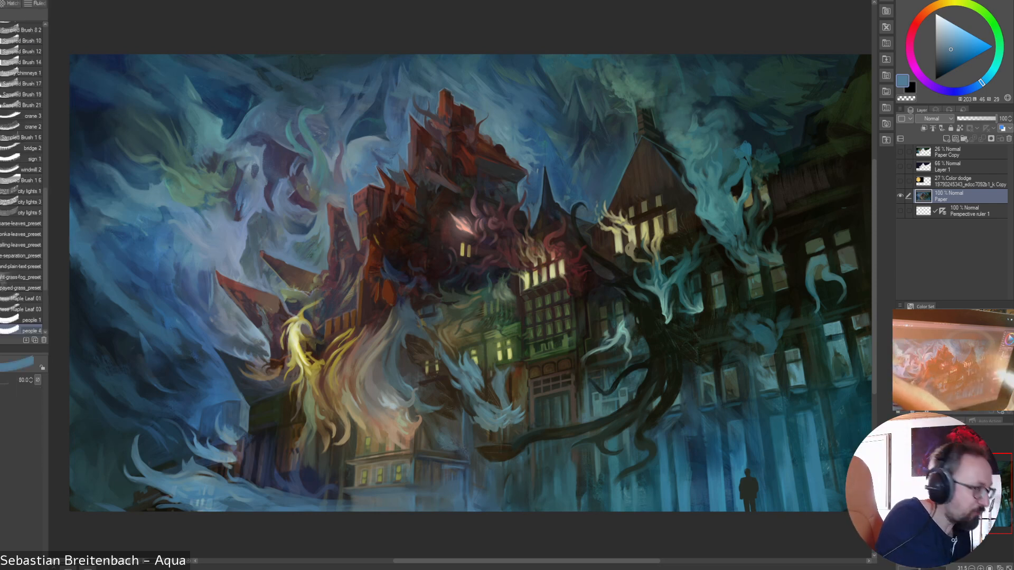
right_click(344, 218)
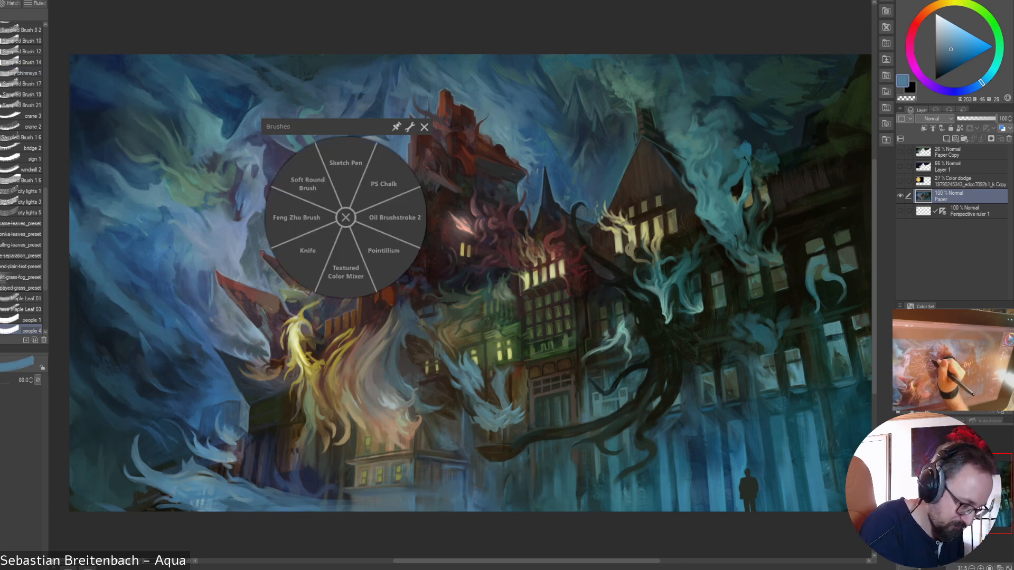
left_click(384, 182)
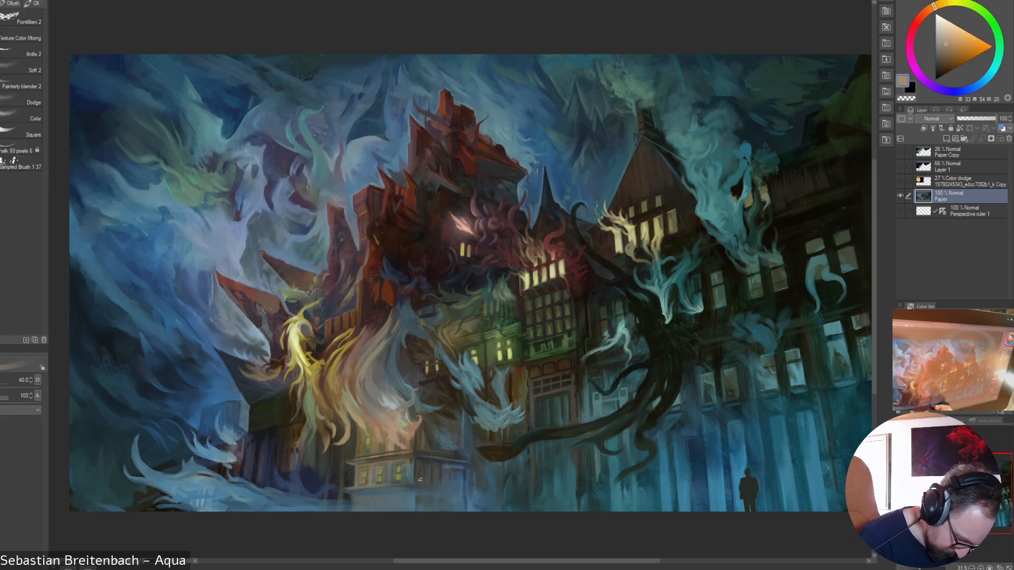
left_click_drag(350, 487, 388, 486)
key("bracketleft")
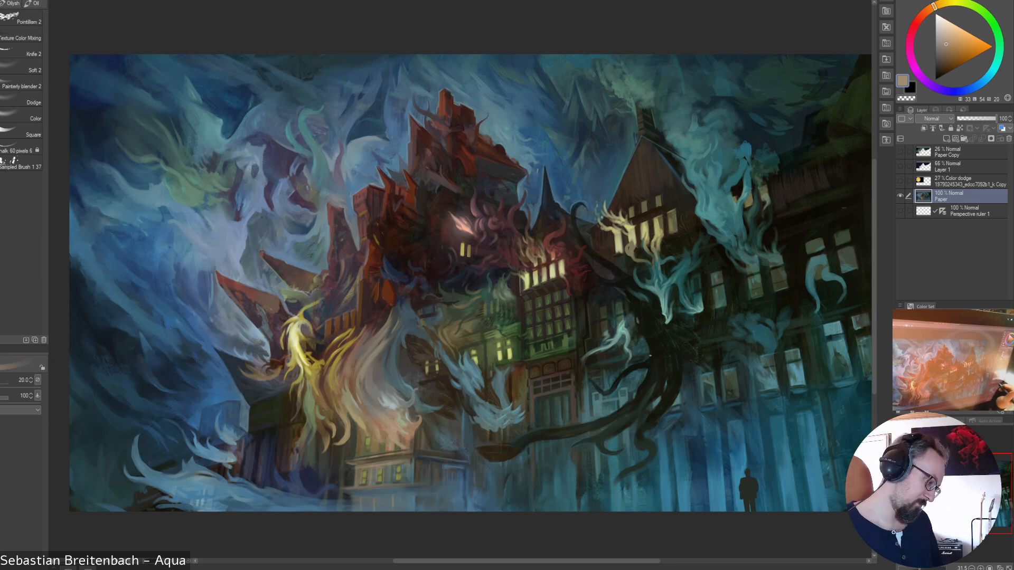
- Dab sampled grey-blue and blue tones over the small building's base and lower corner with the chalk brush at size 20
left_click(395, 510, "alt")
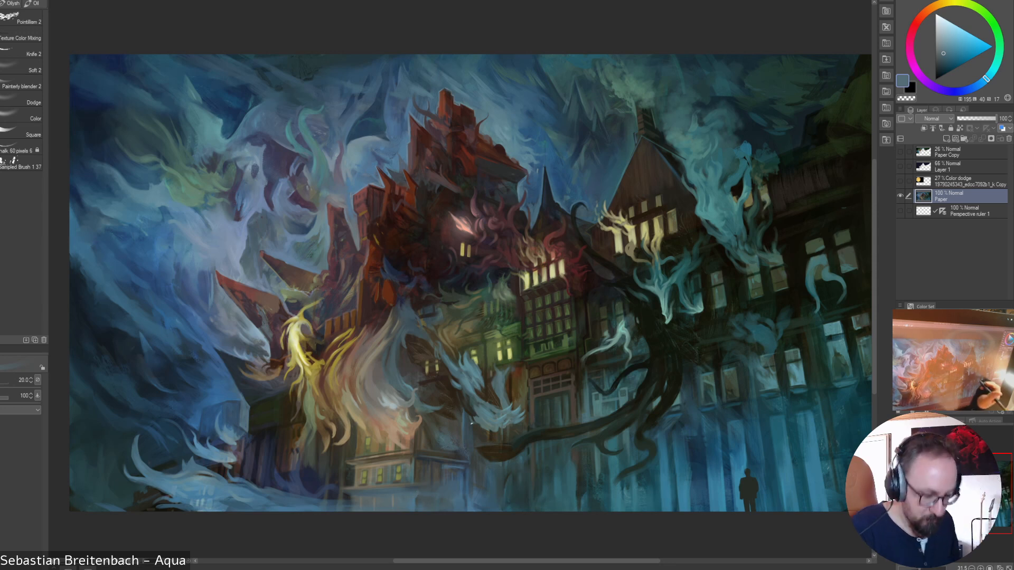
left_click(418, 495, "alt")
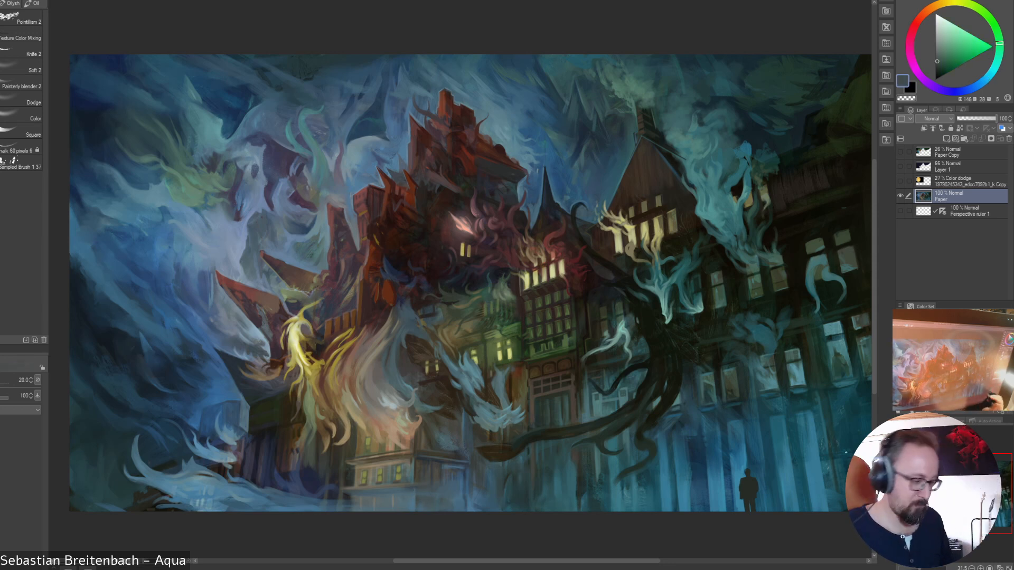
left_click(461, 488, "alt")
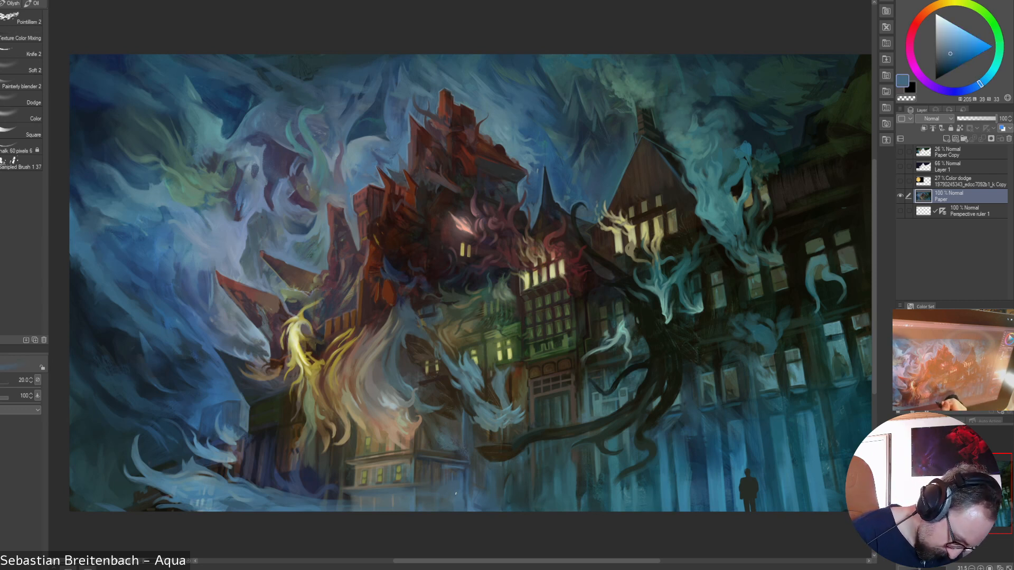
left_click(473, 508, "alt")
left_click(467, 506, "alt")
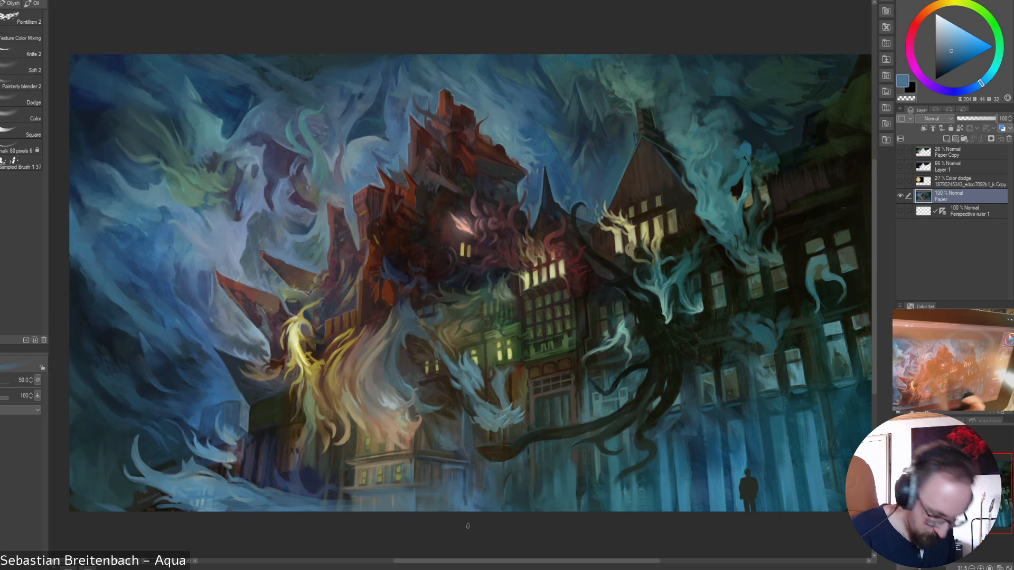
- Paint blue mist strokes around the small building's lower corner with the chalk brush, varying its size between 35 and 10
key("bracketleft")
key("bracketleft")
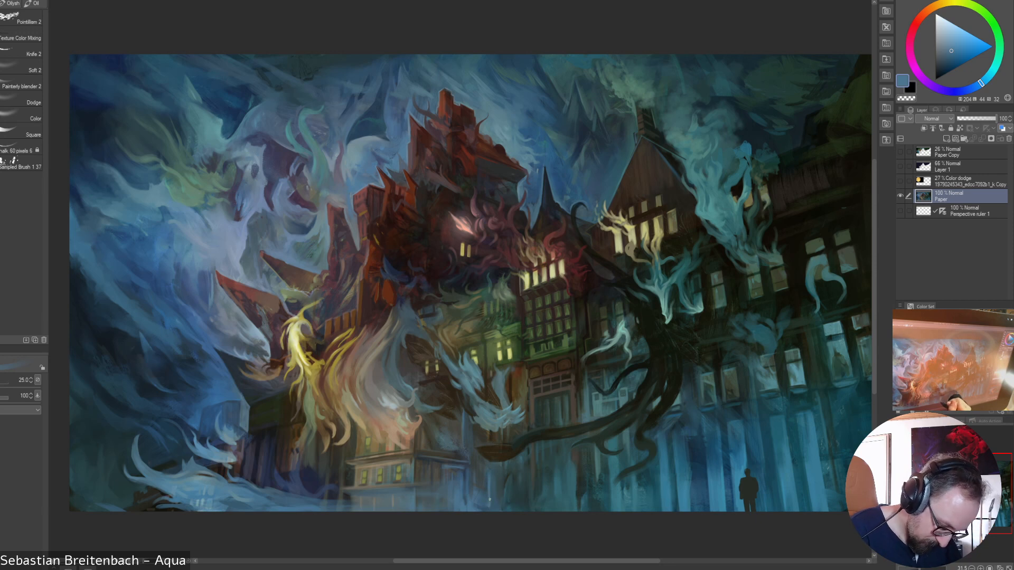
key("bracketright")
key("bracketright")
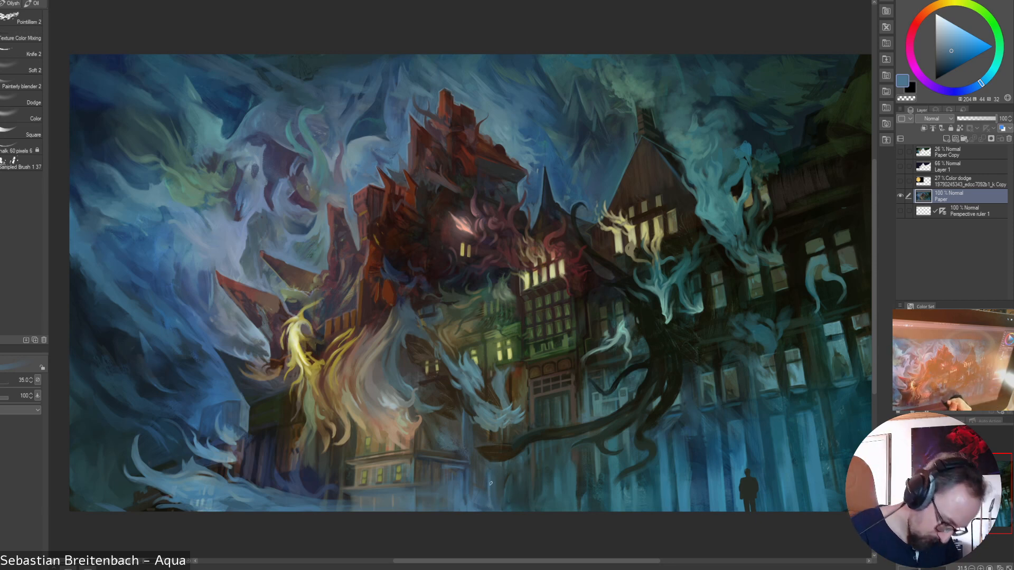
key("bracketleft")
key("bracketleft")
key("bracketleft")
key("bracketleft")
key("bracketleft")
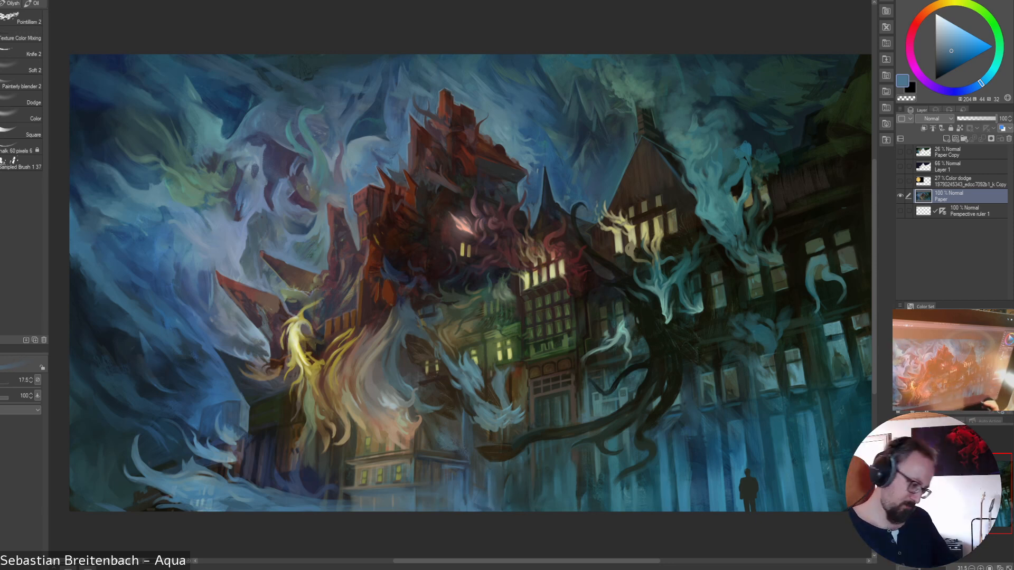
key("bracketleft")
- Add fine details to the small building's lower front in sampled grey-blue and tan at brush sizes 12.5 and 9
left_click(392, 498, "alt")
left_click(367, 498, "alt")
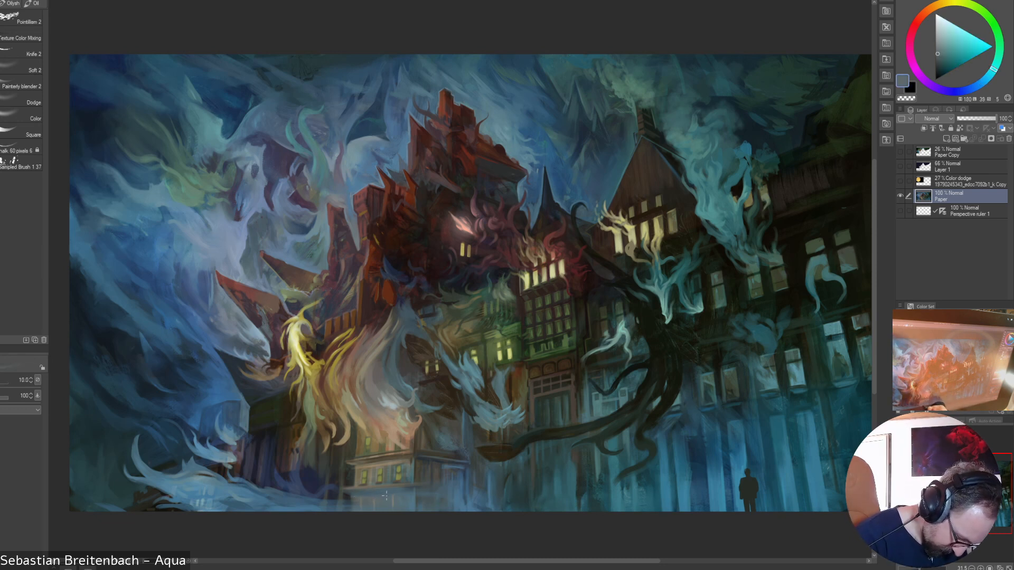
key("bracketright")
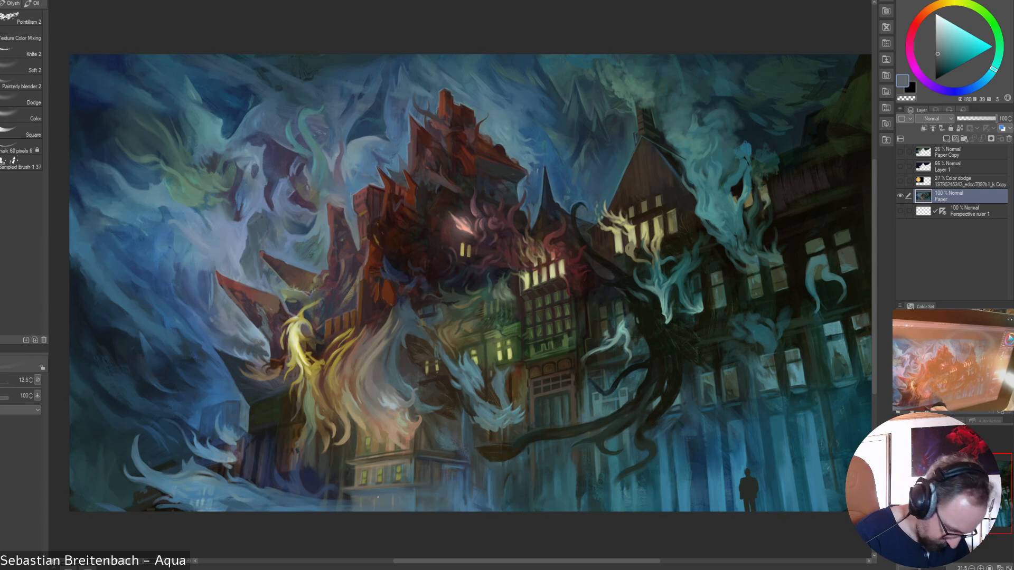
left_click(373, 479, "alt")
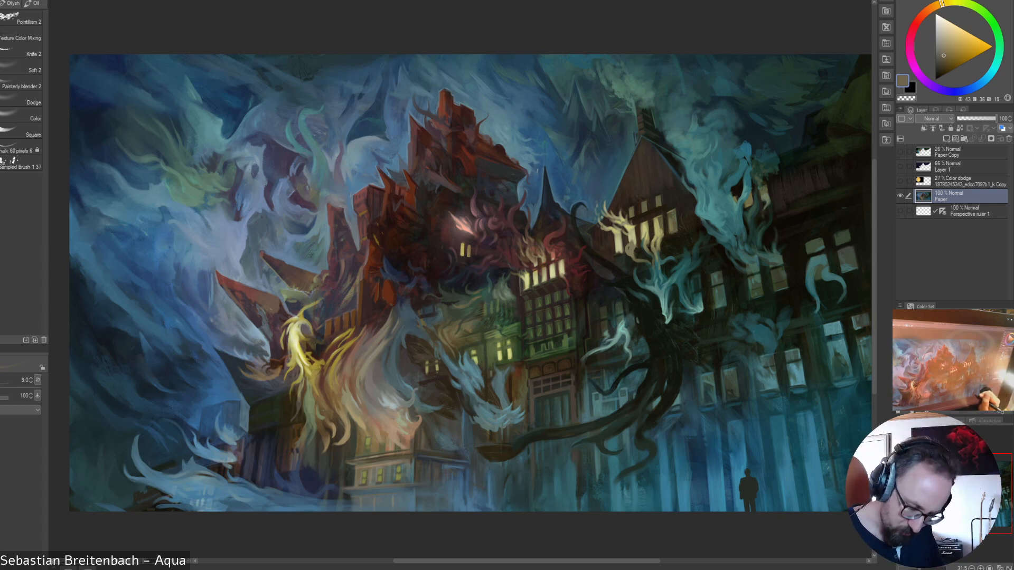
- Paint a sampled blue light streak beside the dark standing figure in the street at brush size 25
left_click(697, 456, "alt")
key("bracketright")
key("bracketright")
key("bracketright")
key("bracketright")
key("bracketright")
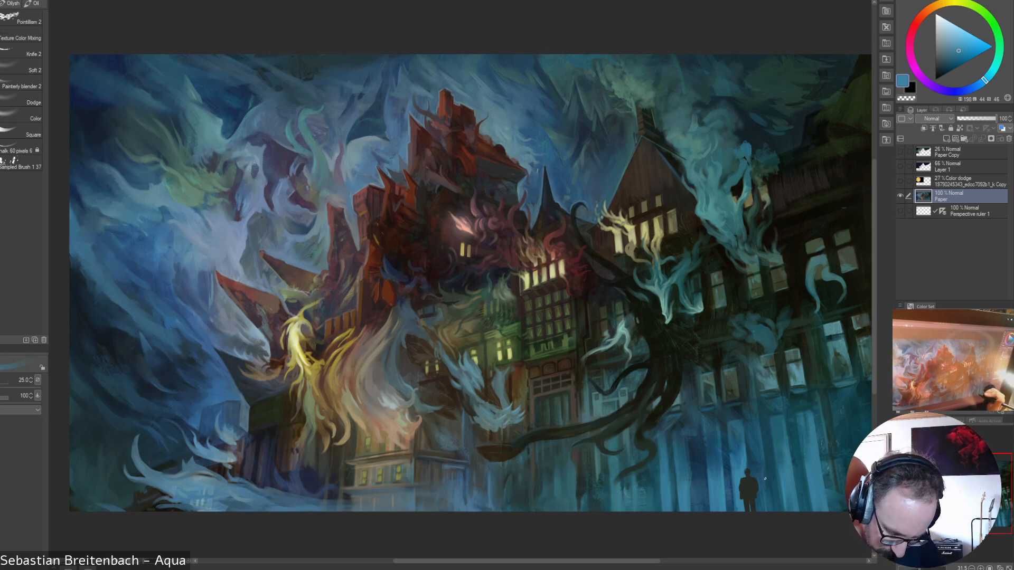
left_click_drag(766, 480, 764, 506)
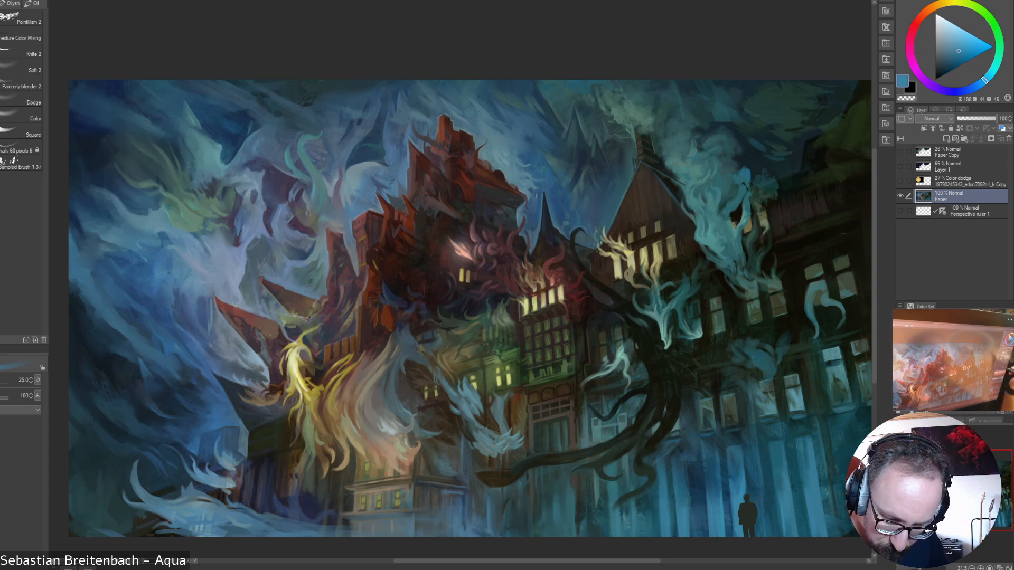
- Create a new layer above the painting and start misting the area above the standing figure in blue with Soft 2 at sizes 40 to 70
left_click(946, 138)
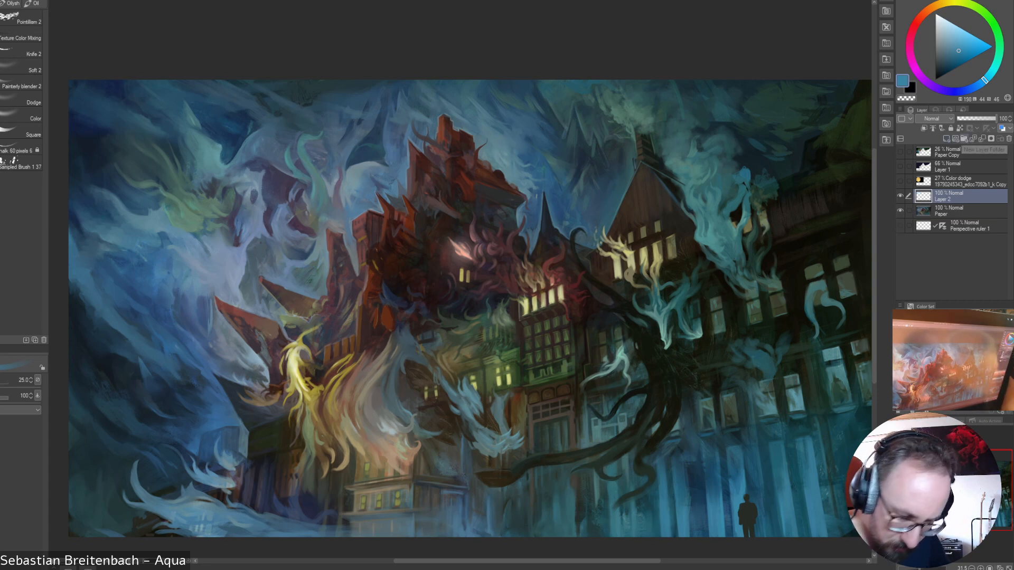
left_click(21, 67)
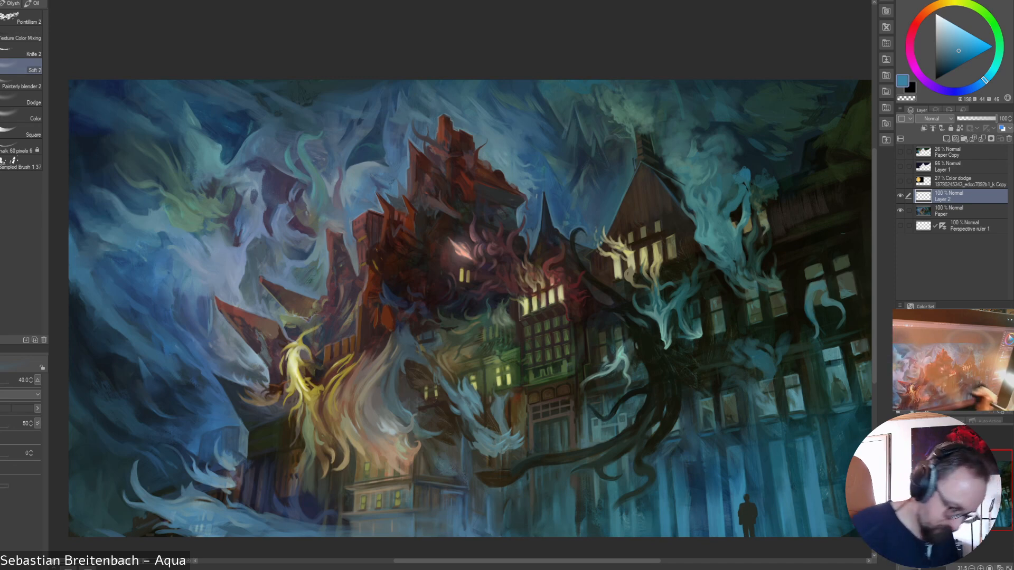
left_click_drag(731, 455, 735, 468)
left_click_drag(920, 569, 899, 568)
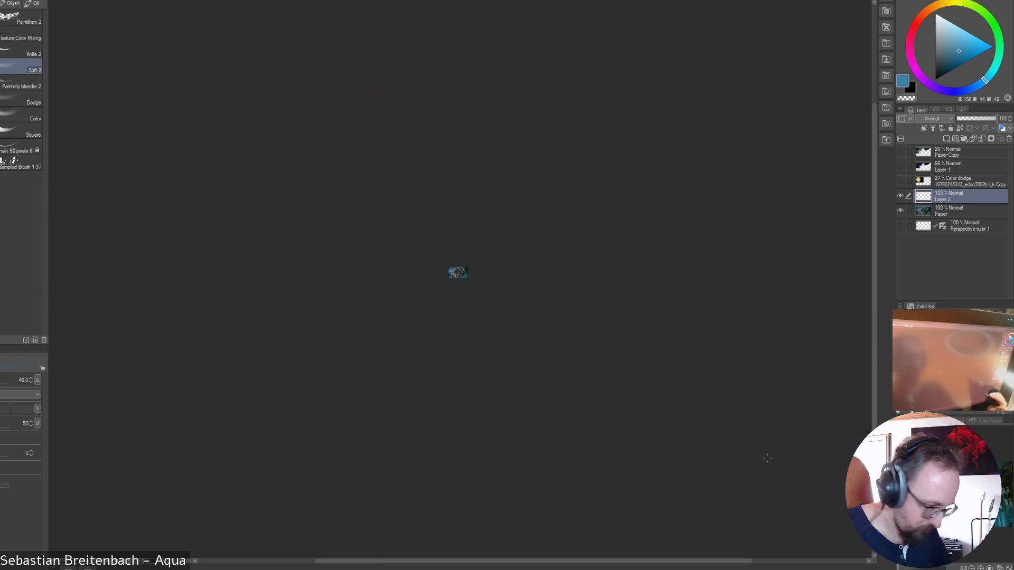
key("bracketright")
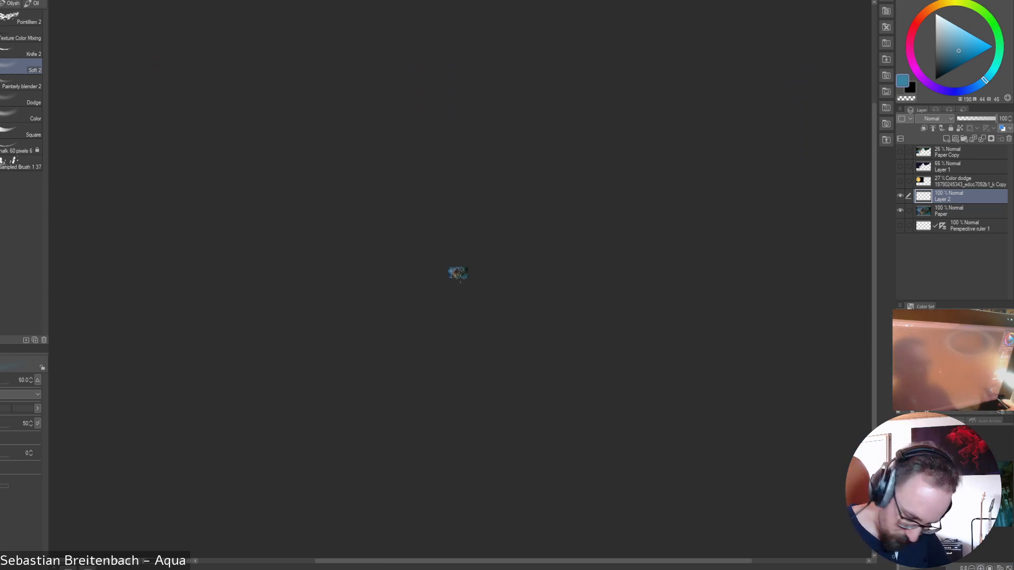
key("ctrl+0")
key("bracketright")
key("bracketright")
key("bracketright")
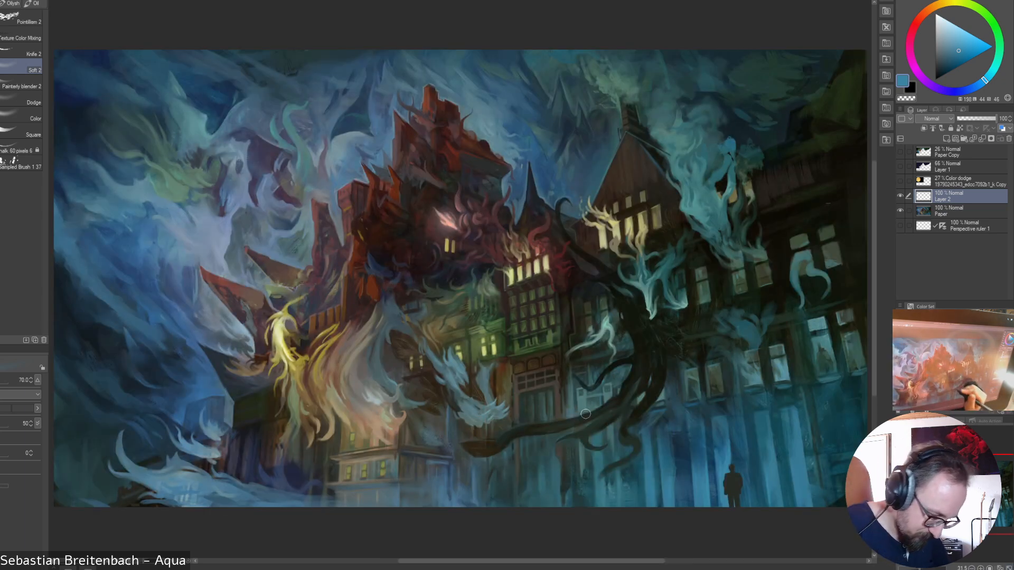
- Enlarge the Soft 2 brush up to size 1000 and lay broad blue mist around the standing figure
key("bracketright")
key("bracketright")
key("bracketright")
key("bracketright")
key("bracketright")
key("bracketright")
key("bracketright")
key("bracketright")
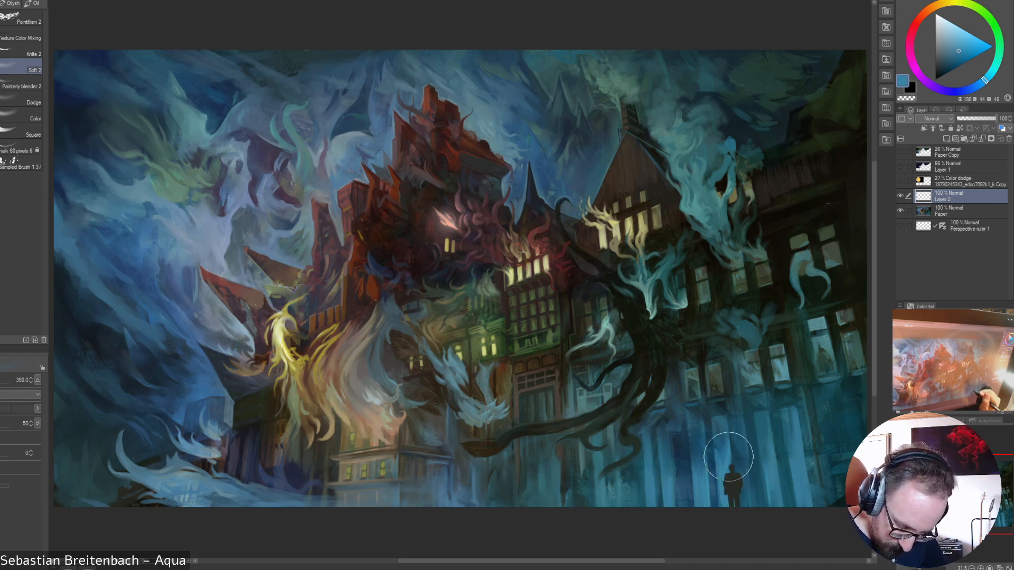
key("bracketright")
key("bracketright")
key("bracketright")
key("bracketright")
key("bracketright")
key("bracketright")
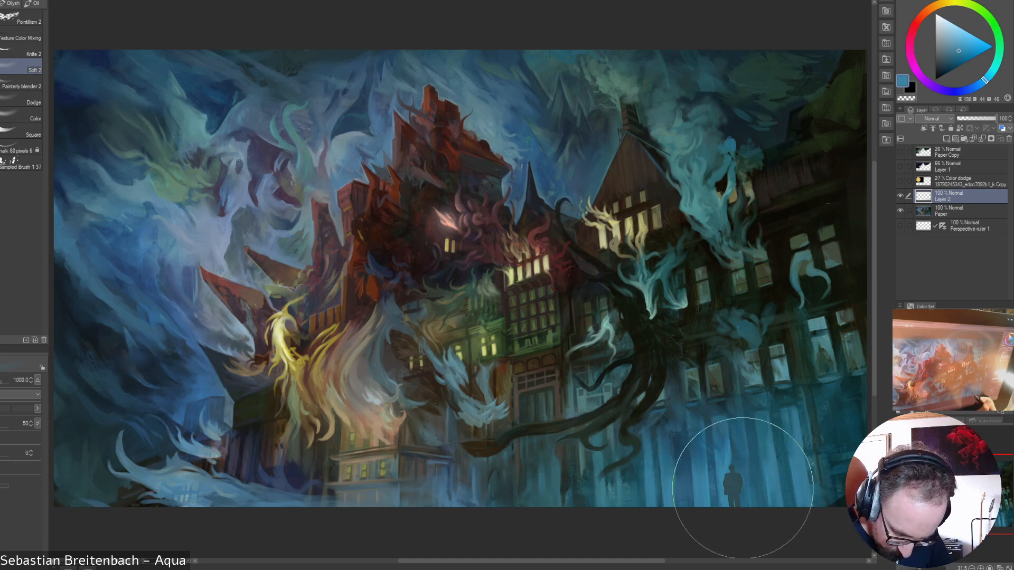
- Build up the blue mist over the standing figure and the street front, reducing Soft 2 to sizes 450 and 150
key("bracketleft")
key("bracketleft")
key("bracketleft")
key("bracketleft")
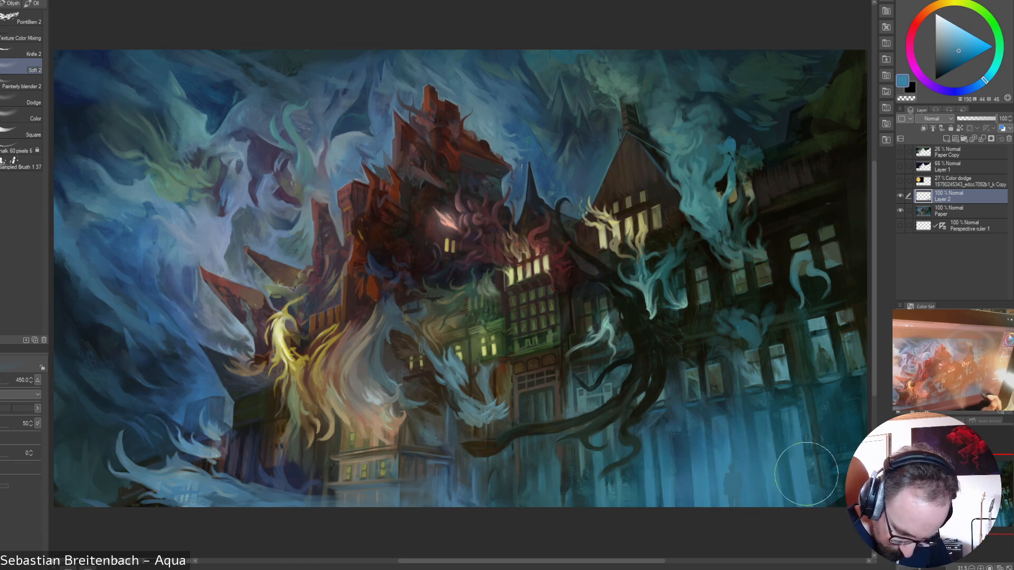
key("bracketright")
key("bracketright")
key("bracketright")
key("bracketright")
key("bracketright")
key("bracketleft")
key("bracketleft")
key("bracketleft")
key("bracketleft")
key("bracketleft")
key("bracketleft")
key("bracketleft")
key("bracketleft")
key("bracketleft")
key("bracketleft")
key("bracketleft")
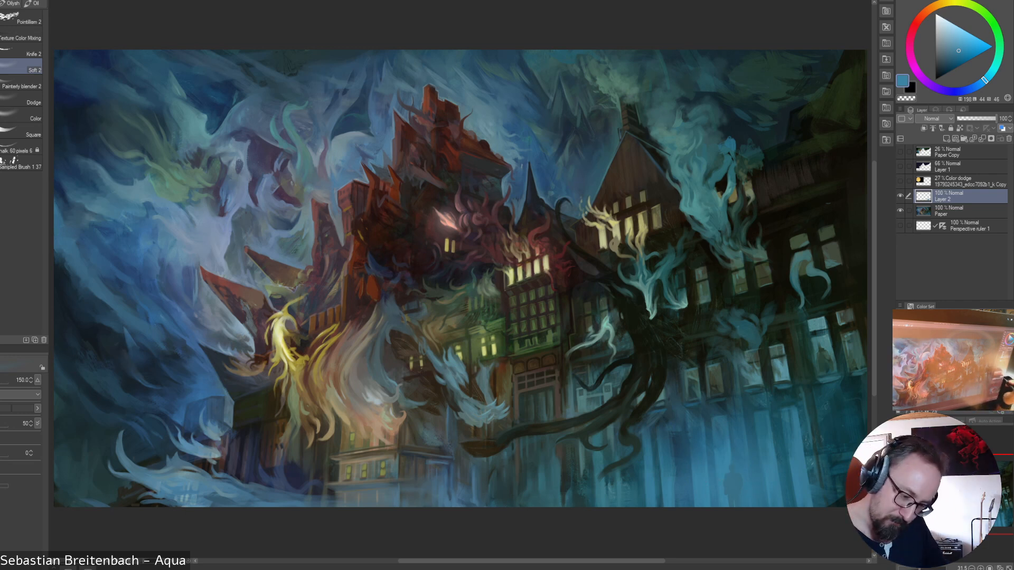
- Compare the painting with and without the blue mist layer, try Color burn and Color dodge, and set its blending mode to Glow dodge
left_click(900, 196)
left_click(900, 196)
left_click(900, 196)
left_click(900, 196)
left_click(900, 196)
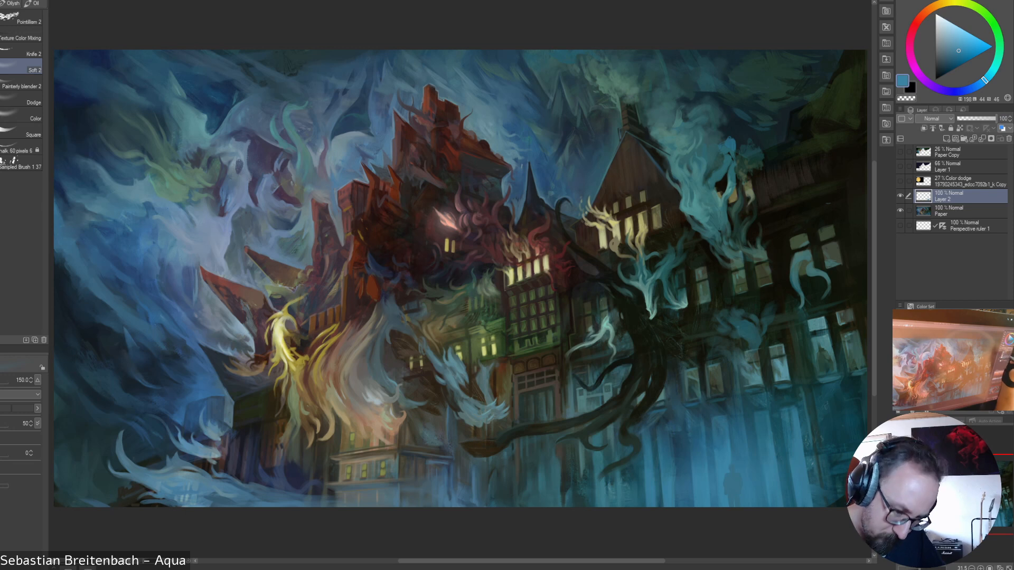
left_click(932, 118)
left_click(934, 151)
left_click(932, 118)
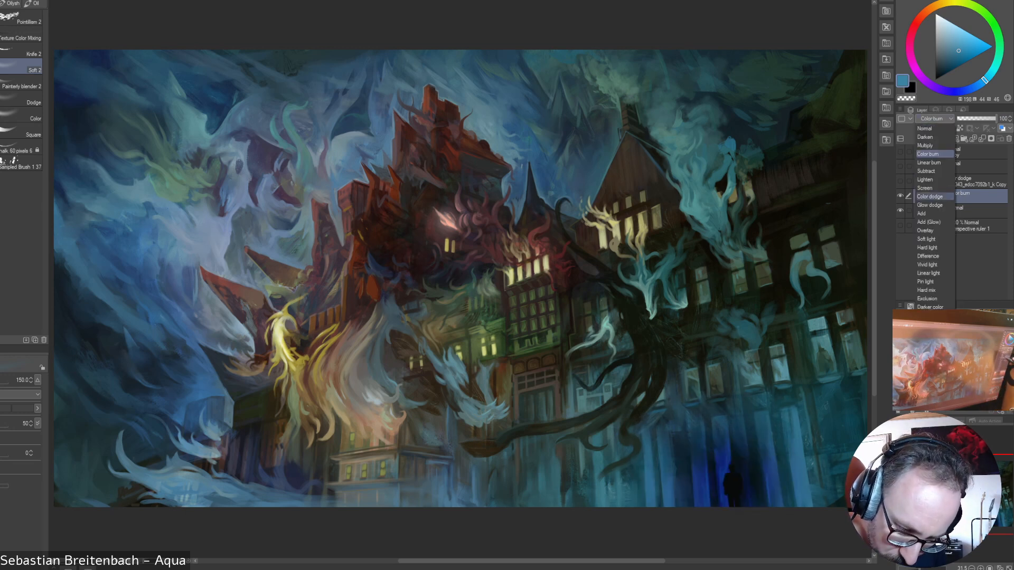
left_click(934, 197)
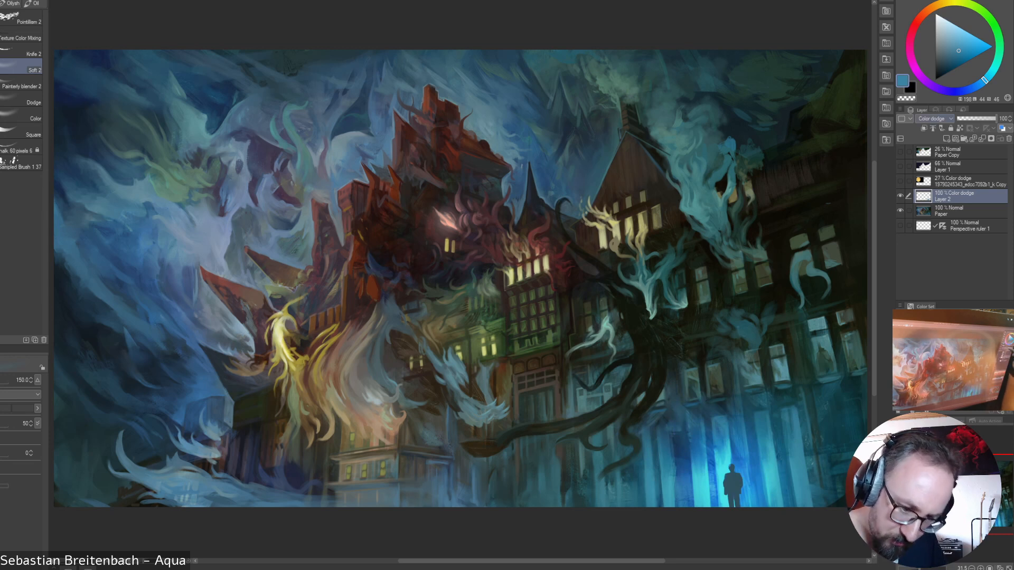
left_click(932, 119)
left_click(934, 205)
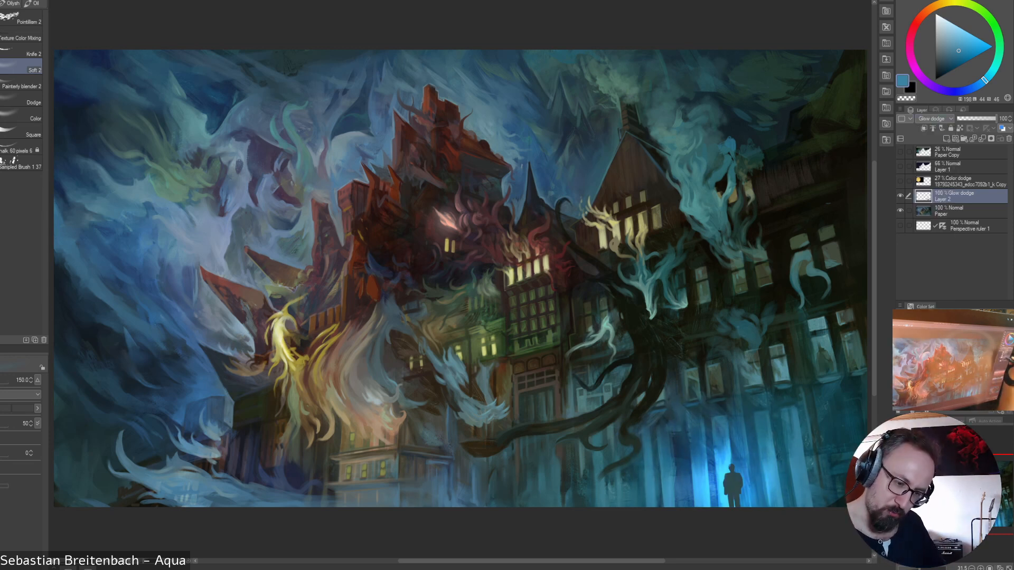
- Lower the Glow dodge mist layer's opacity to 66% and check its effect on the street
left_click(900, 196)
left_click(900, 196)
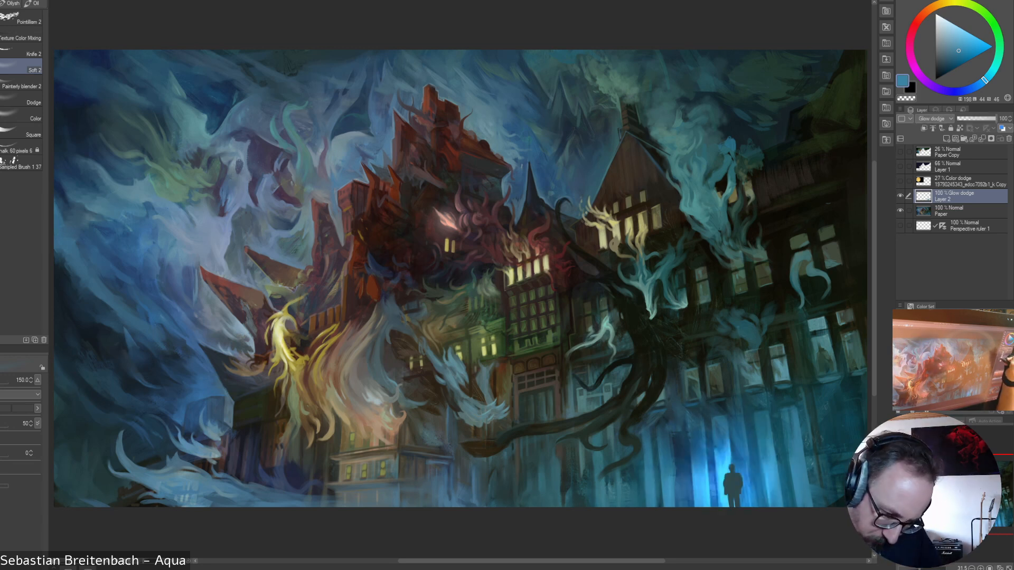
left_click(901, 196)
left_click(901, 196)
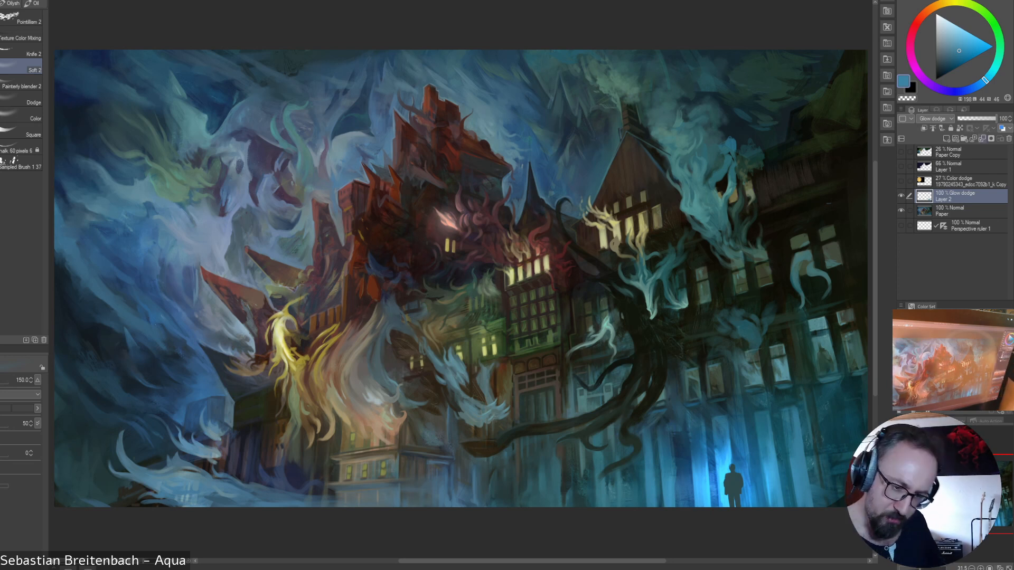
left_click(985, 118)
left_click(901, 196)
left_click(901, 196)
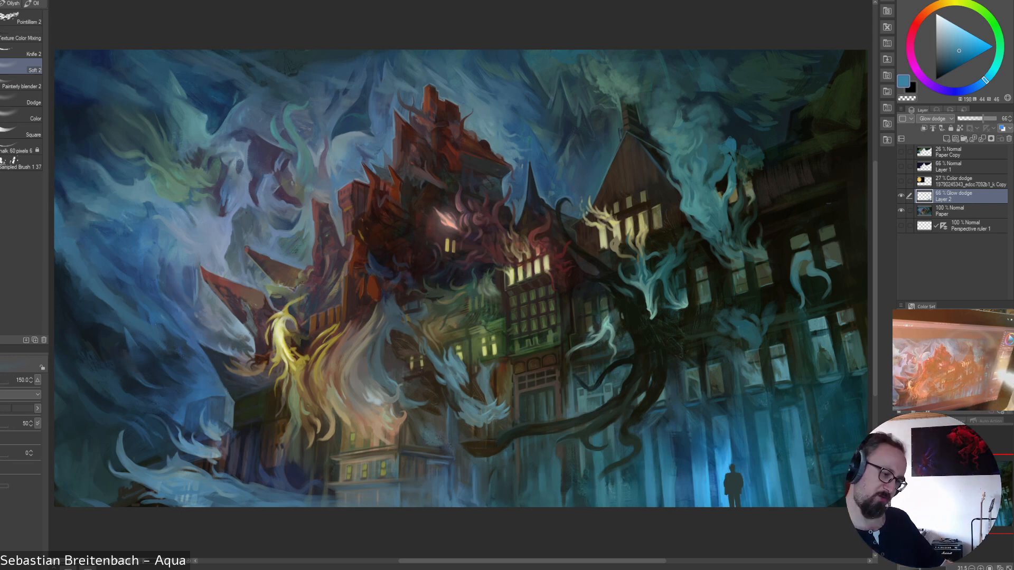
left_click(902, 196)
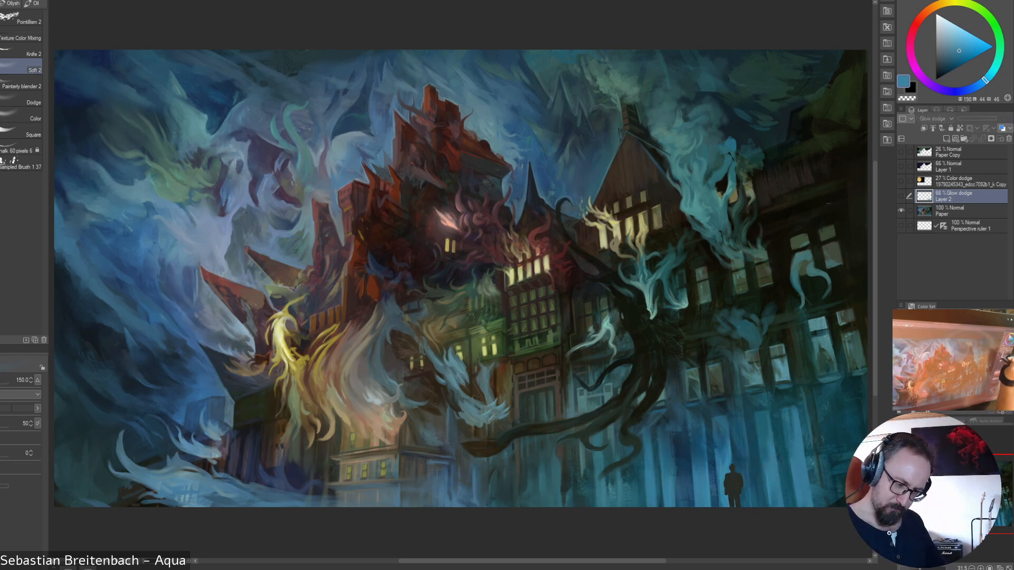
left_click(901, 196)
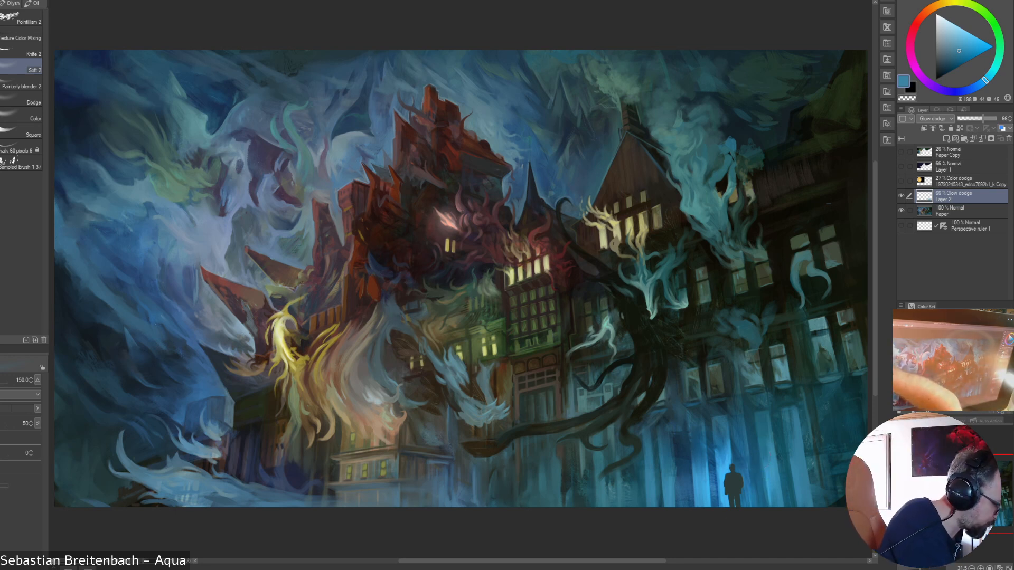
- Erase the mist covering the standing figure on Layer 2 with the eraser at size 12.5, restoring the dark silhouette
key("e")
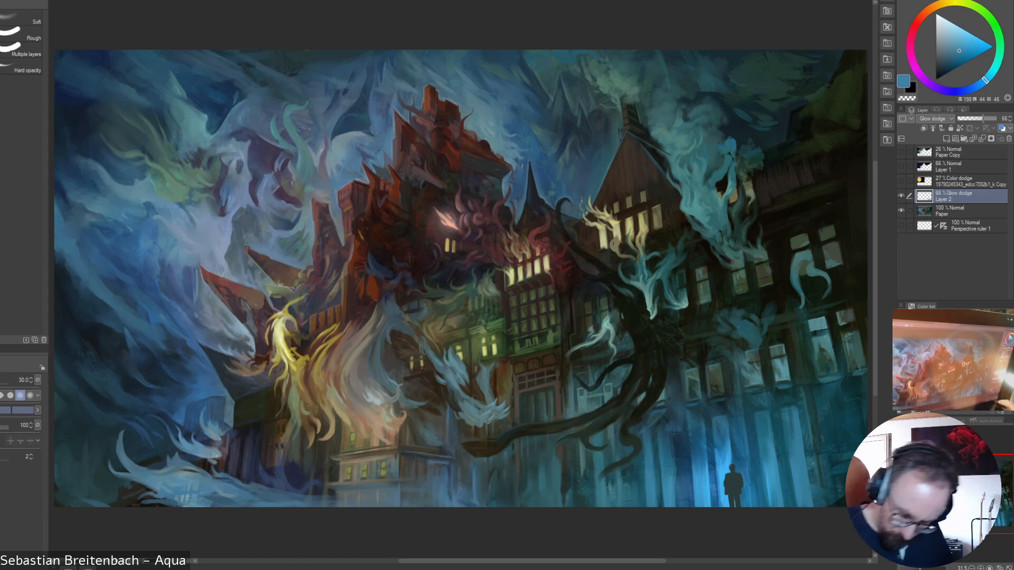
left_click(989, 568)
left_click_drag(993, 518, 995, 521)
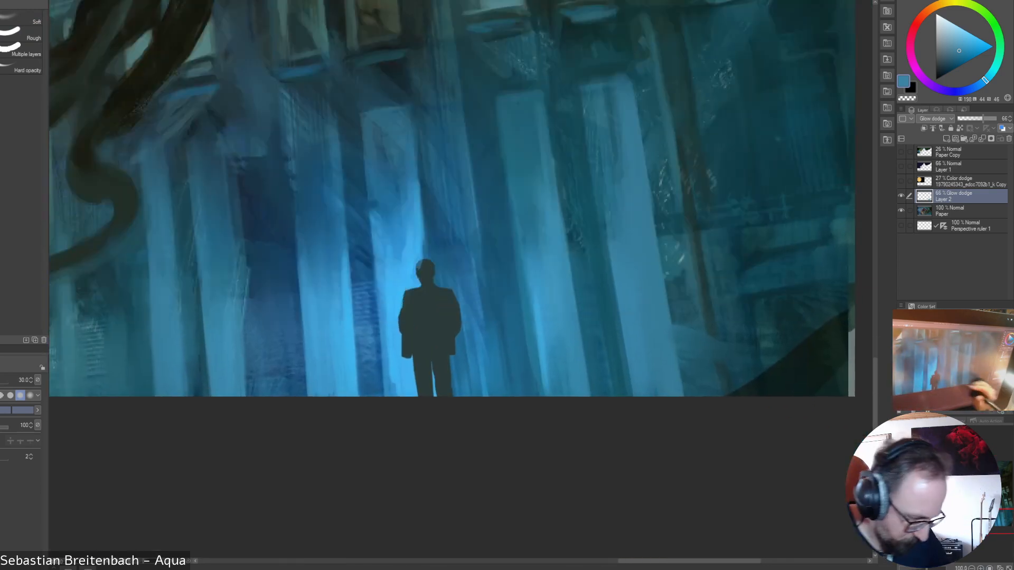
key("bracketleft")
key("bracketleft")
key("bracketleft")
key("bracketleft")
key("bracketleft")
left_click_drag(424, 263, 419, 265)
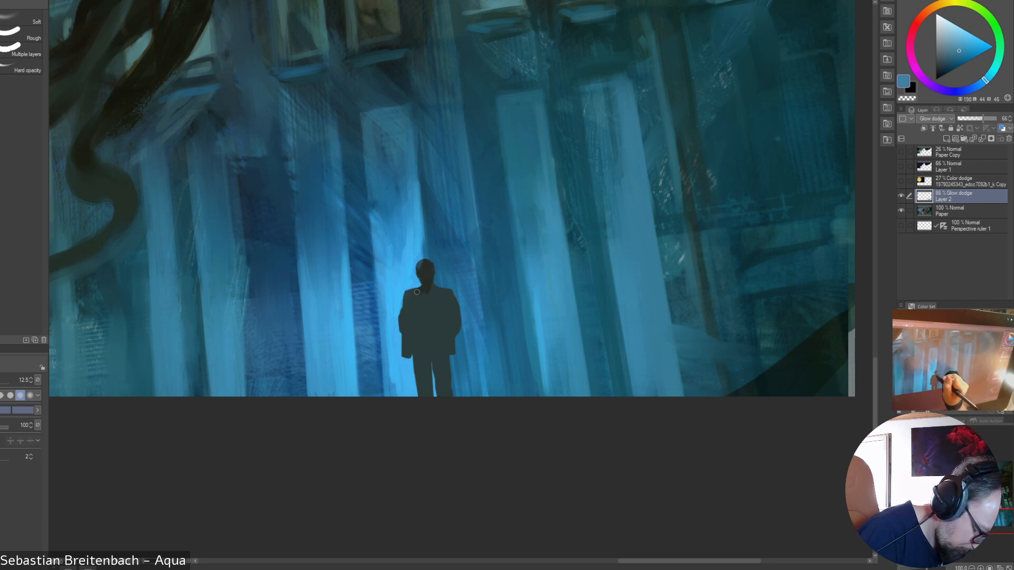
left_click_drag(409, 297, 405, 297)
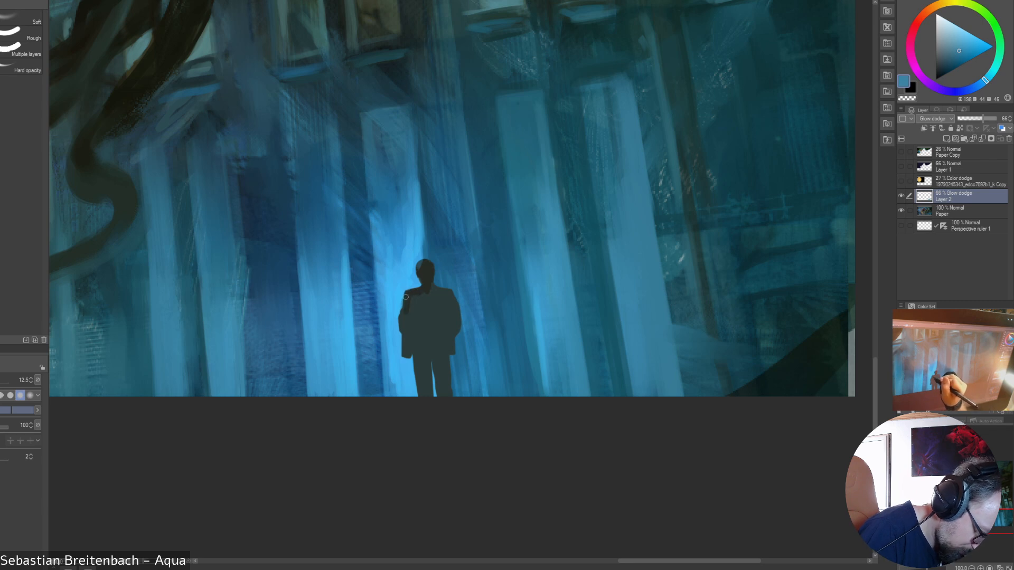
mouse_move(405, 332)
left_mouse_down()
mouse_move(414, 297)
mouse_move(426, 321)
mouse_move(414, 315)
mouse_move(404, 354)
mouse_move(420, 350)
mouse_move(431, 397)
mouse_move(428, 304)
mouse_move(447, 249)
mouse_move(428, 364)
left_mouse_up()
mouse_move(433, 290)
left_mouse_down()
mouse_move(435, 309)
mouse_move(434, 290)
left_mouse_up()
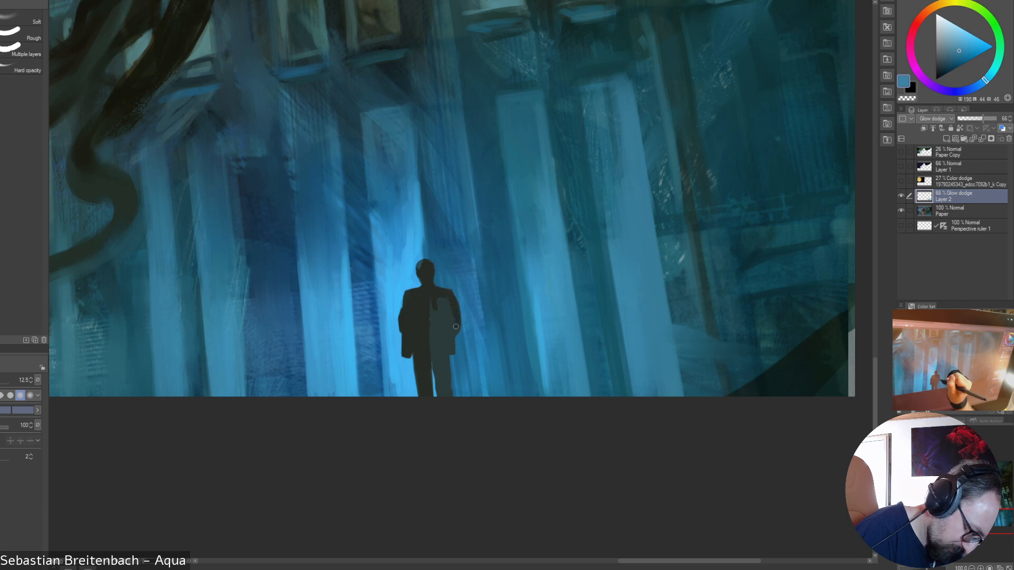
mouse_move(452, 333)
left_mouse_down()
mouse_move(433, 299)
mouse_move(434, 337)
mouse_move(450, 300)
left_mouse_up()
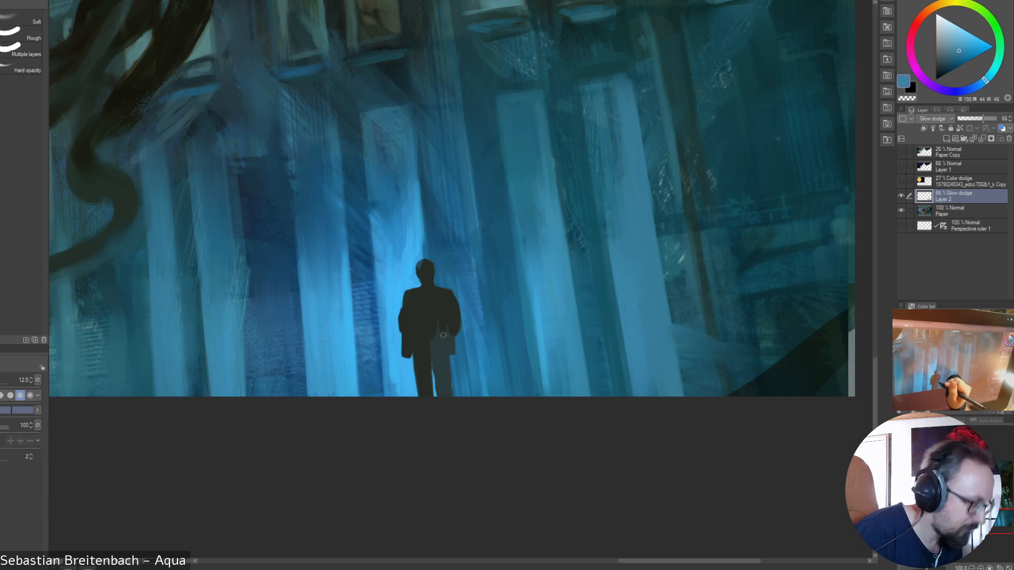
mouse_move(434, 341)
left_mouse_down()
mouse_move(443, 390)
mouse_move(447, 345)
left_mouse_up()
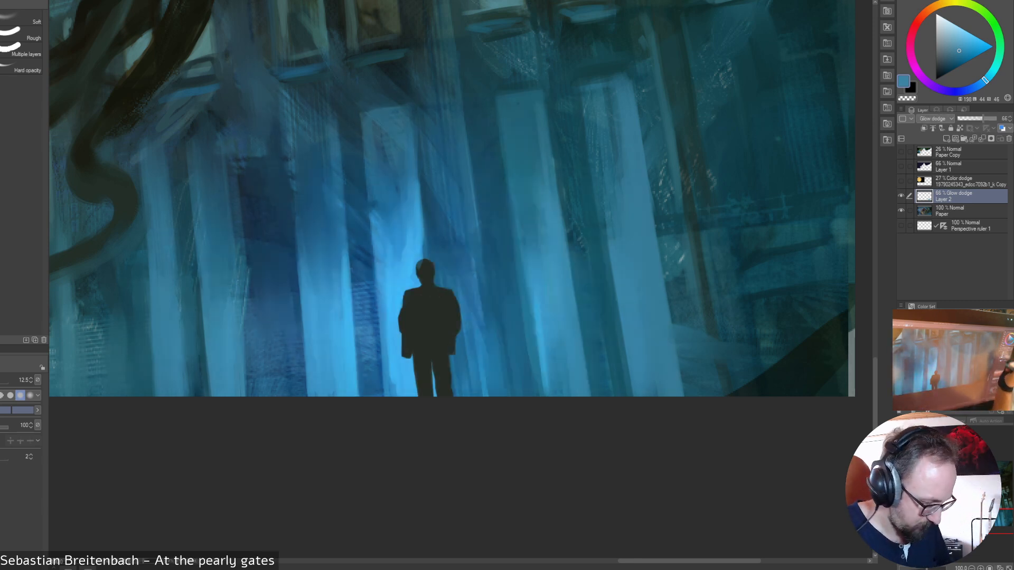
- Compare the whole painting with and without the glow around the cleaned-up figure
key("ctrl+0")
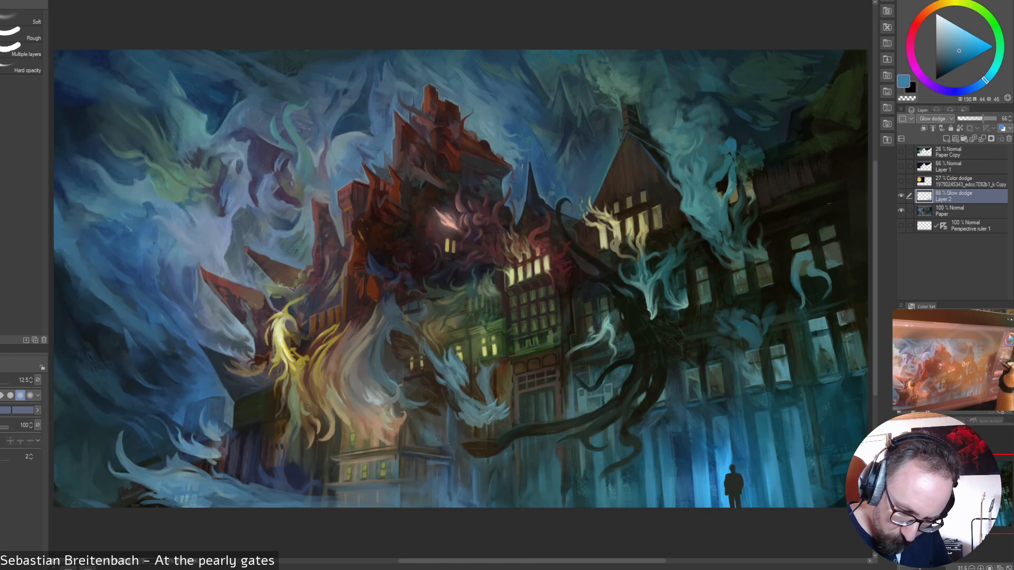
left_click(901, 196)
left_click(901, 195)
left_click(902, 195)
left_click(901, 195)
left_click(901, 195)
left_click(901, 196)
- Select the Paper layer and set up the PS Chalk brush at size 15 in a dark colour sampled for the standing figure
left_click(951, 211)
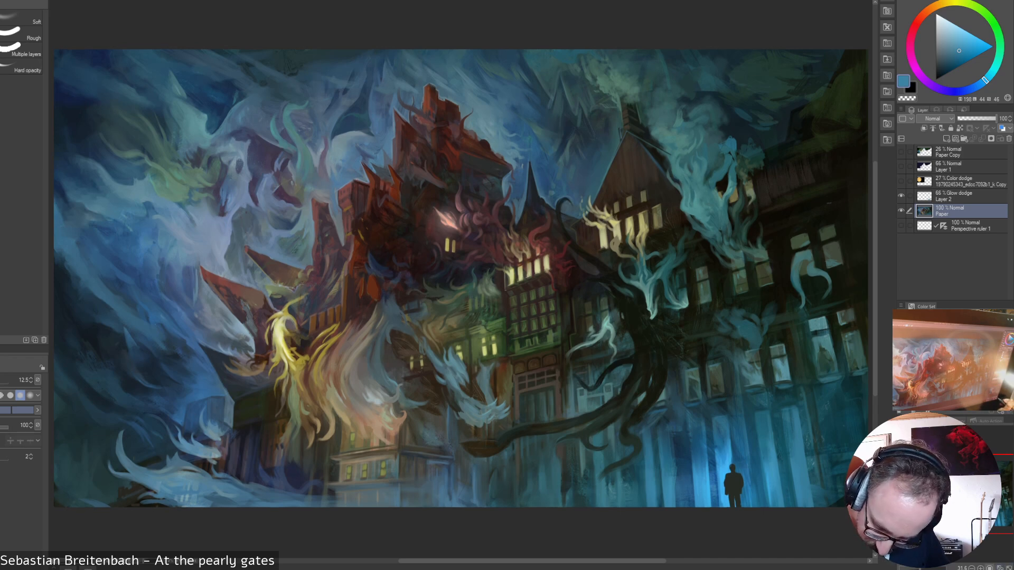
key("ctrl+alt+0")
scroll(451, 280, "down", 5)
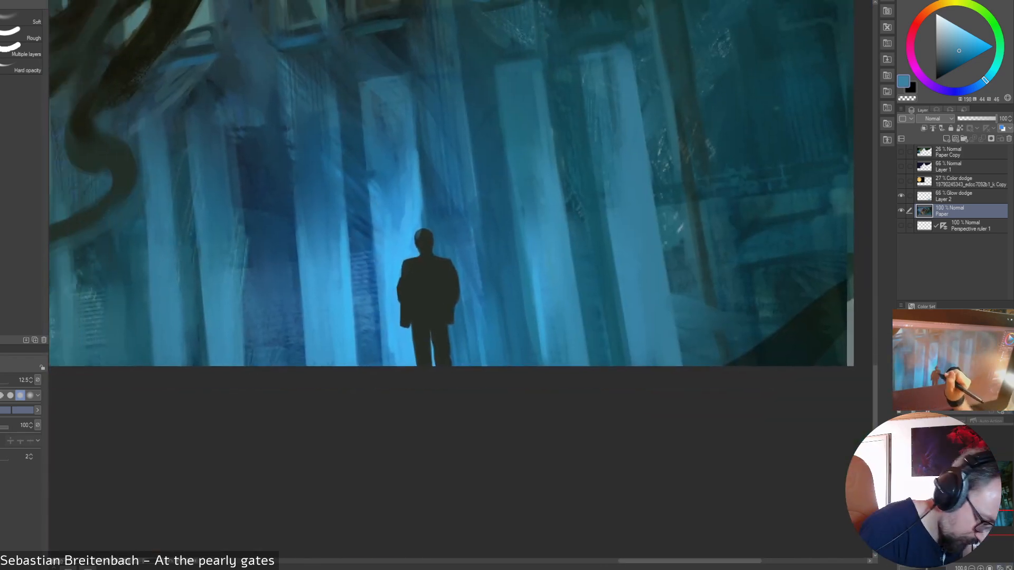
key("b")
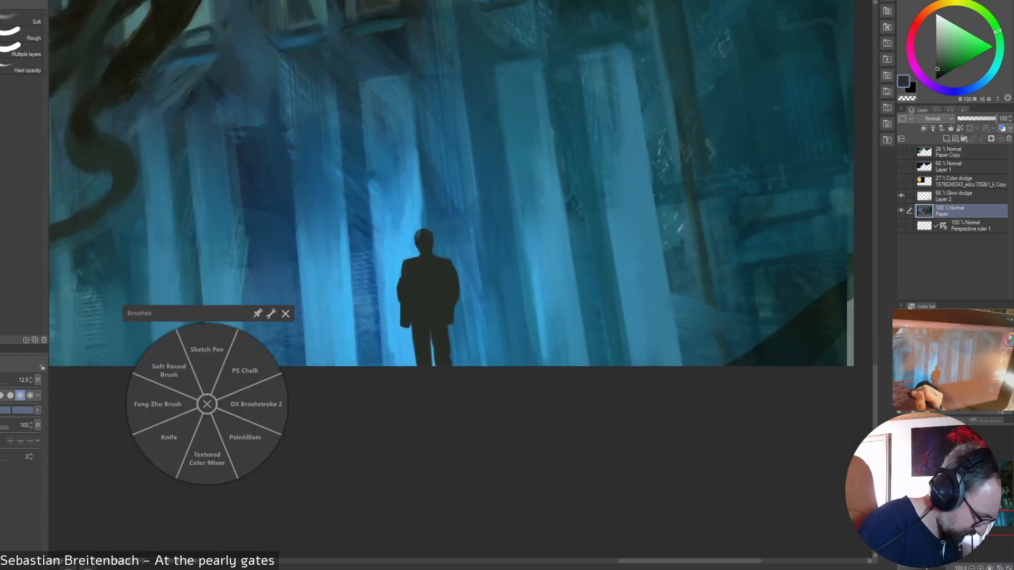
left_click(245, 371)
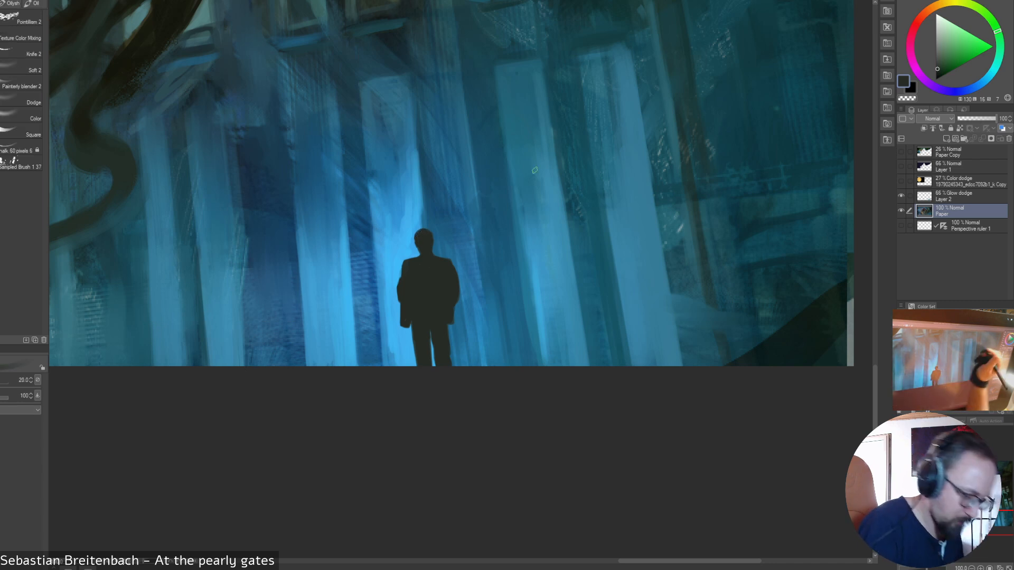
key("bracketleft")
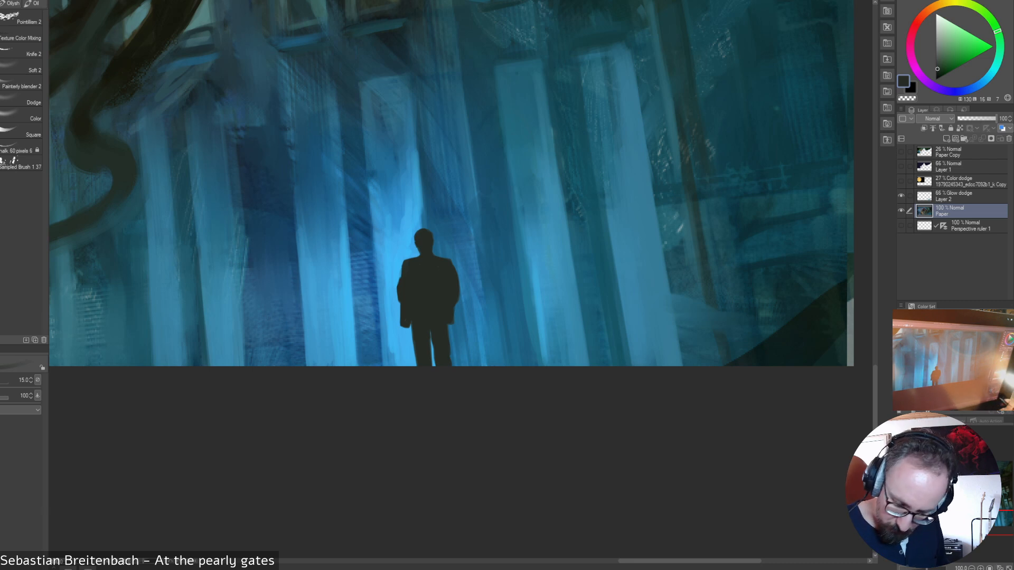
key("ctrl+0")
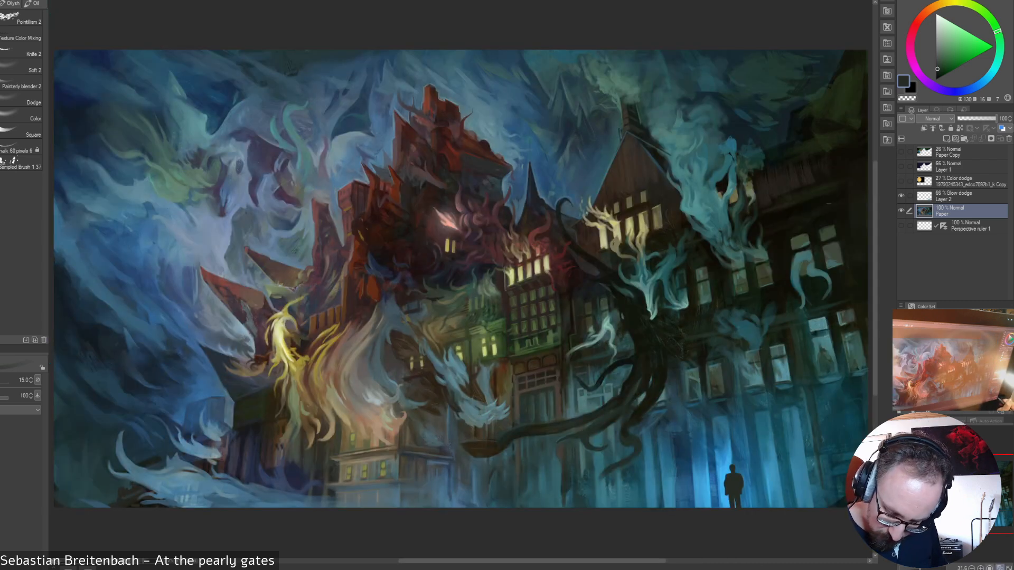
- Select the Glow dodge layer and paint sampled light blue streaks on the street front around the figure, enlarging the brush to size 30
left_click(901, 196)
left_click(901, 195)
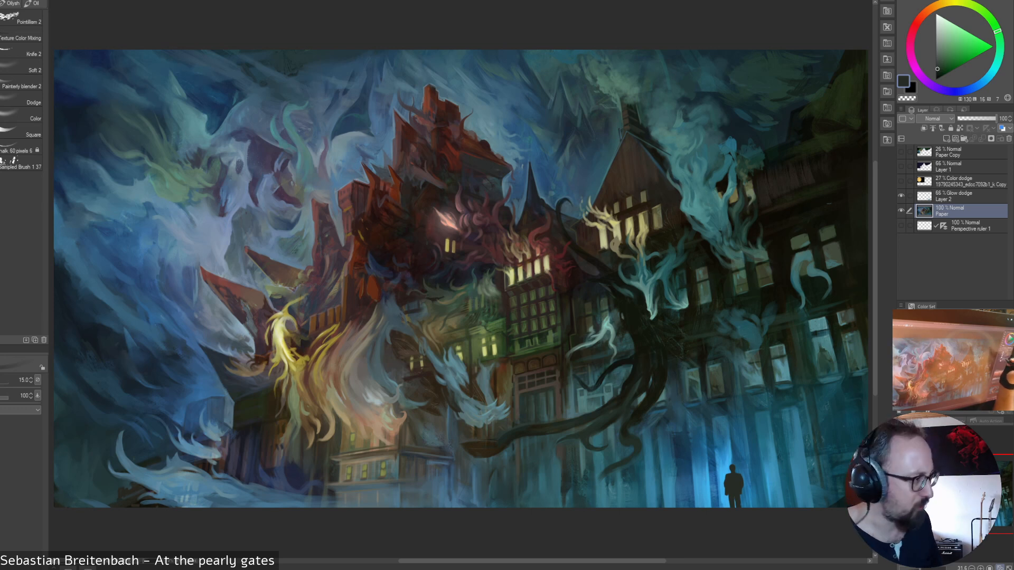
left_click(956, 196)
left_click(901, 196)
left_click(902, 196)
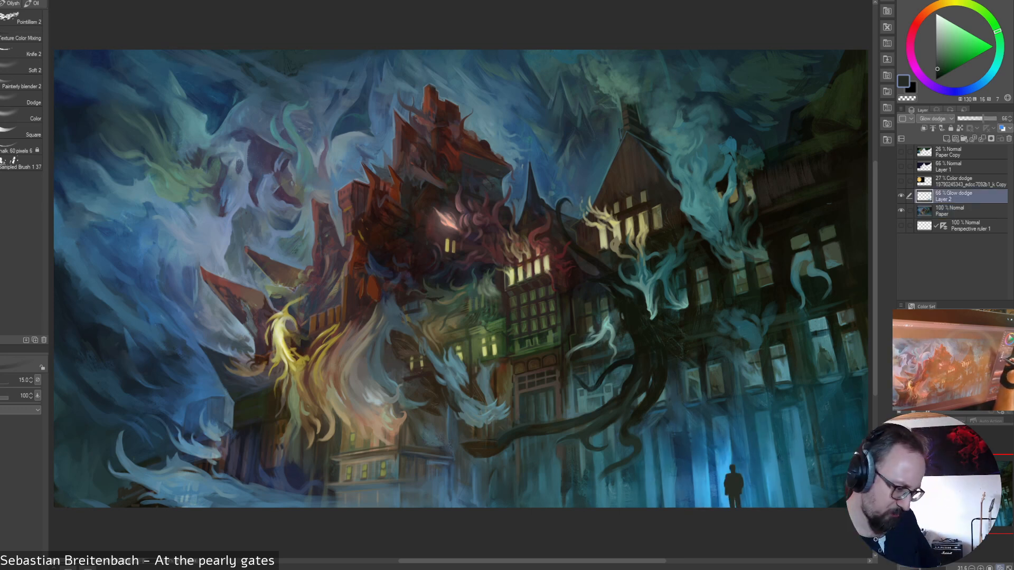
left_click(901, 195)
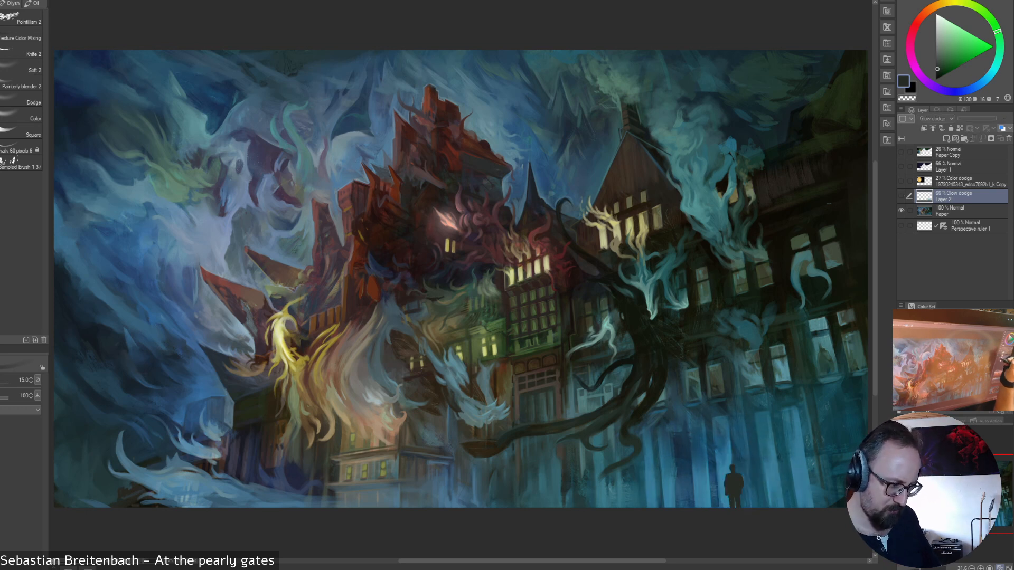
left_click(901, 196)
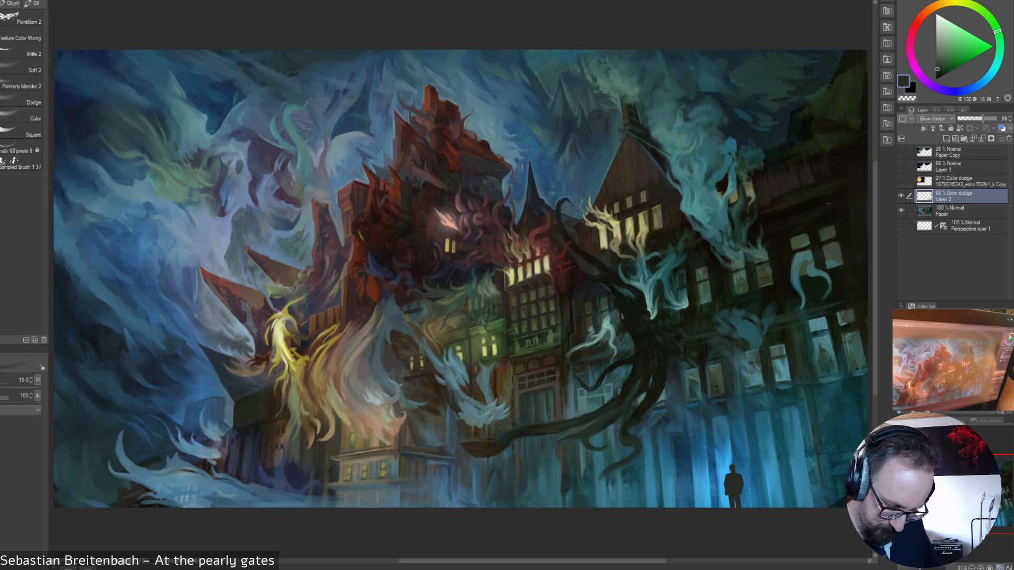
left_click(744, 456, "alt")
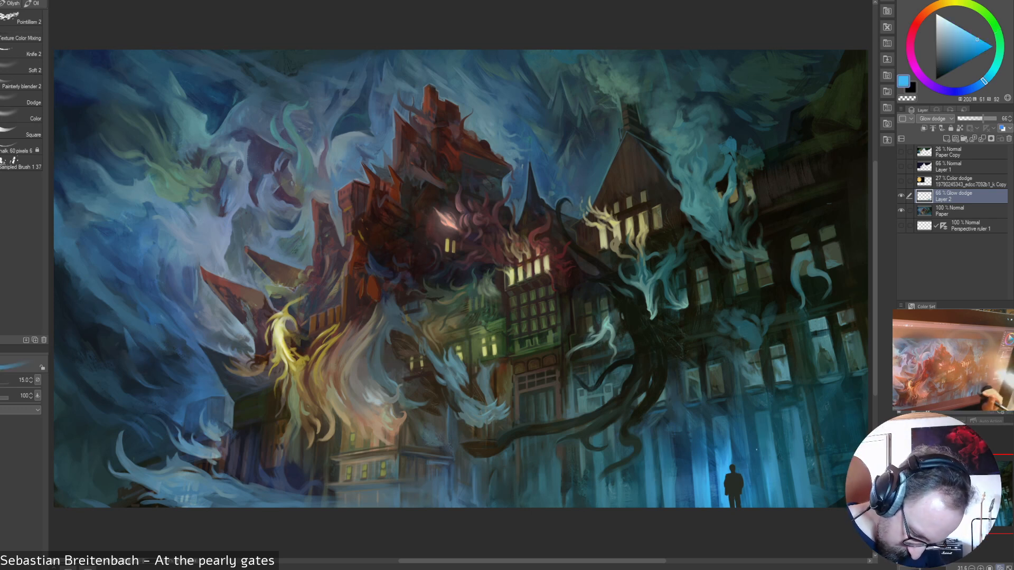
left_click_drag(779, 489, 784, 503)
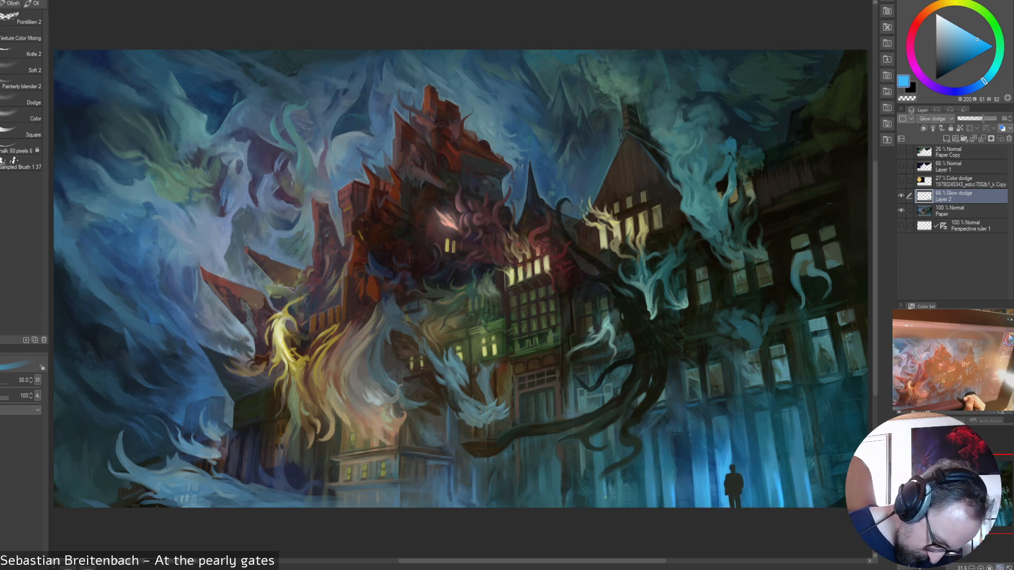
left_click(687, 465, "alt")
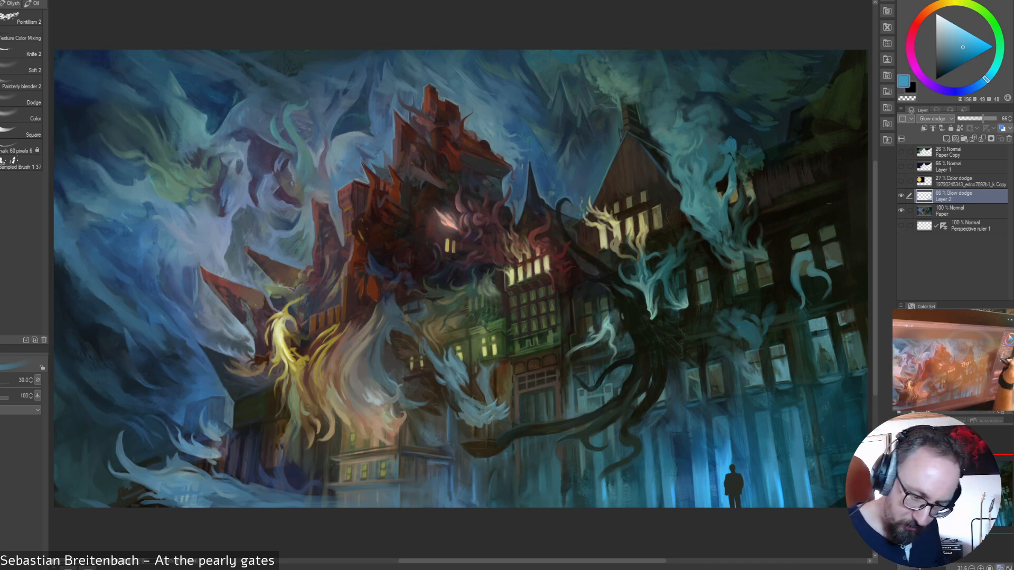
- Check the glow layer's effect on and off, merge it down into the Paper layer, and choose the Painterly blender 2 brush
left_click(901, 196)
left_click(901, 196)
left_click(901, 196)
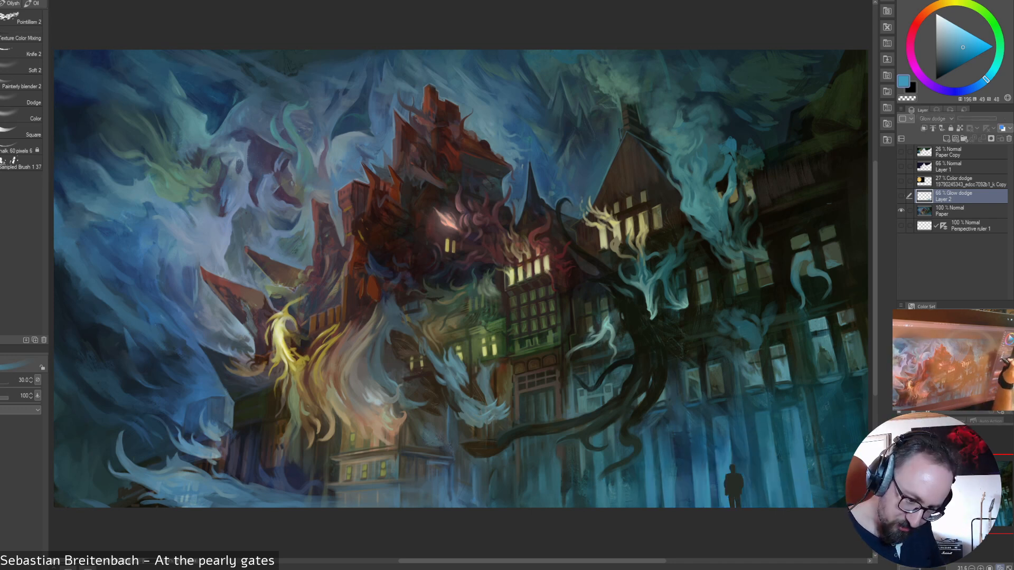
left_click(901, 196)
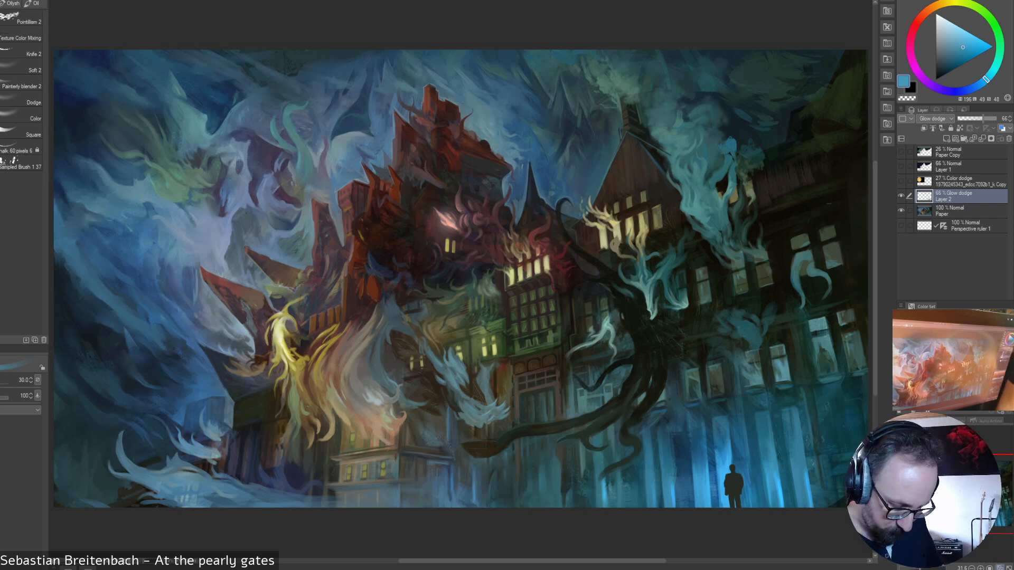
left_click(901, 196)
left_click(901, 196)
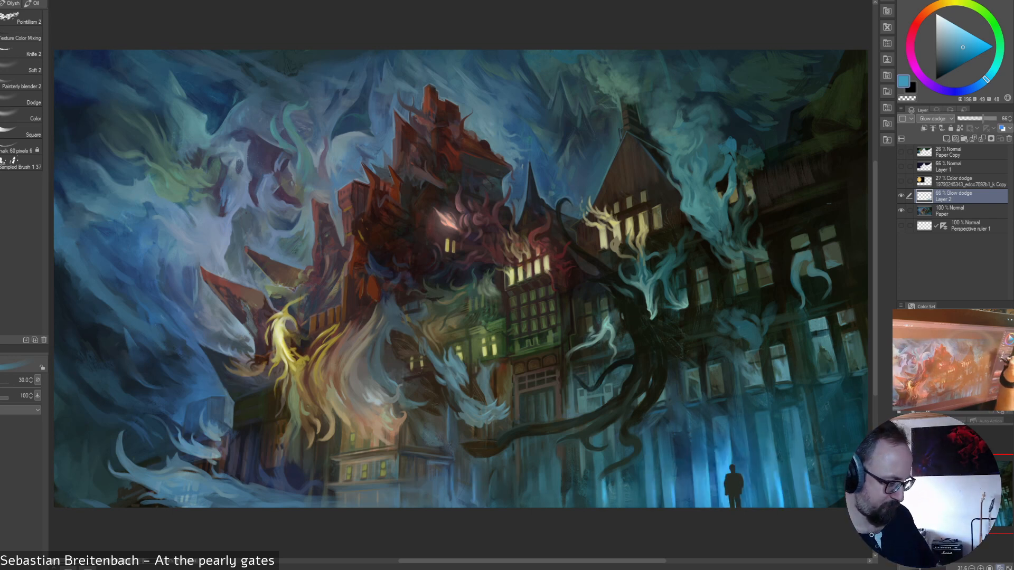
key("ctrl+e")
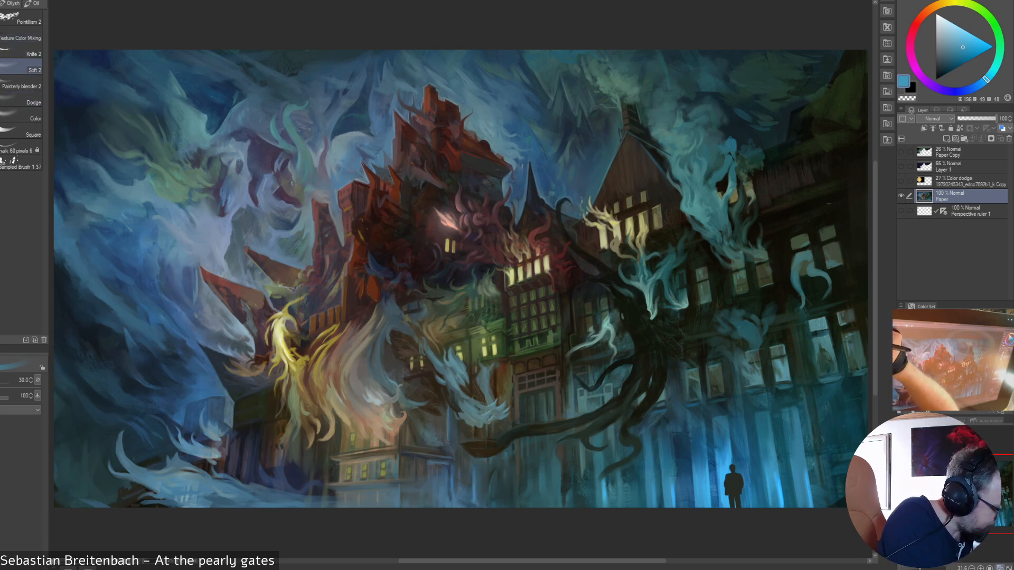
left_click(21, 83)
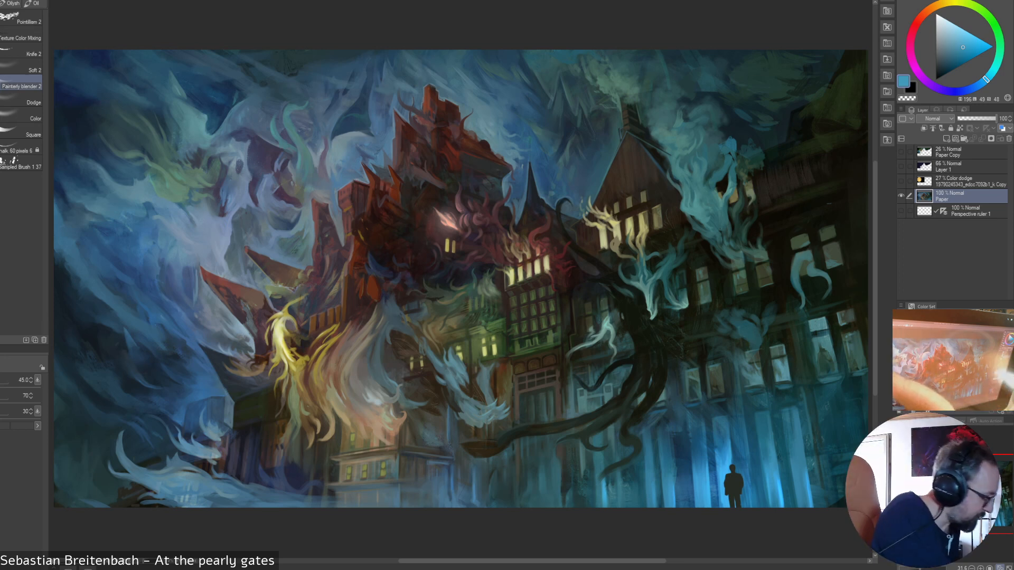
- Try a size 20 pen stroke in sampled pale teal on the curled wisp in front of the right-hand building
key("p")
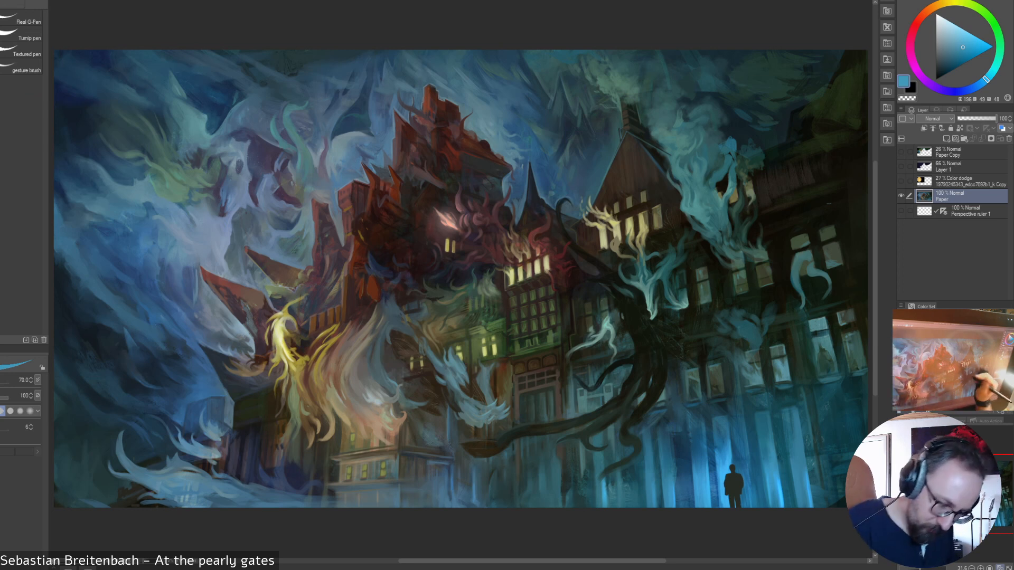
left_click(814, 272, "alt")
key("bracketleft")
key("bracketleft")
key("bracketleft")
key("bracketleft")
key("bracketleft")
key("bracketleft")
left_click_drag(801, 261, 799, 273)
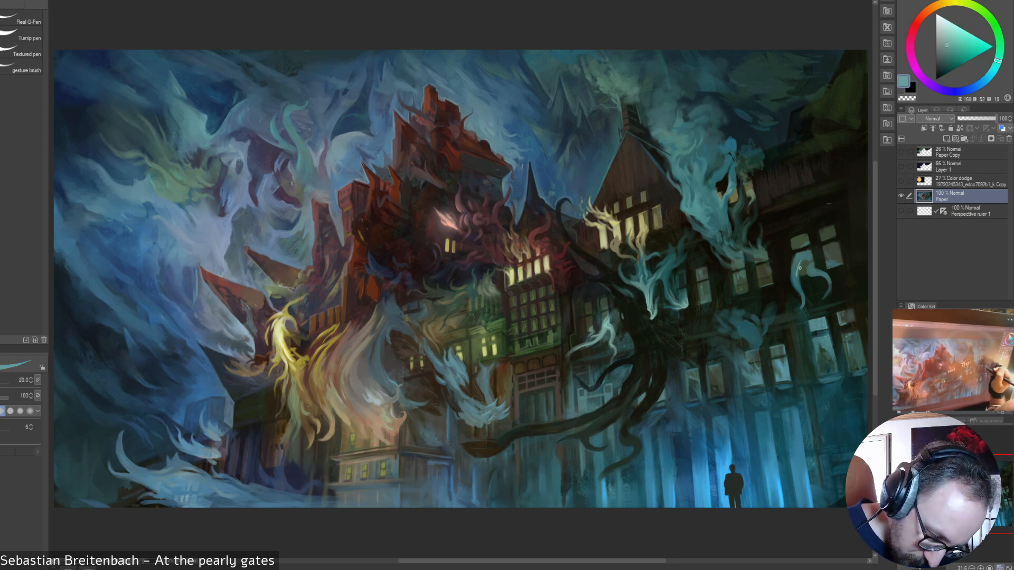
key("ctrl+z")
- Choose the PS Chalk brush at size 20 and paint lighter teal highlights on the curled wisp by the right-hand building's windows
right_click(830, 242)
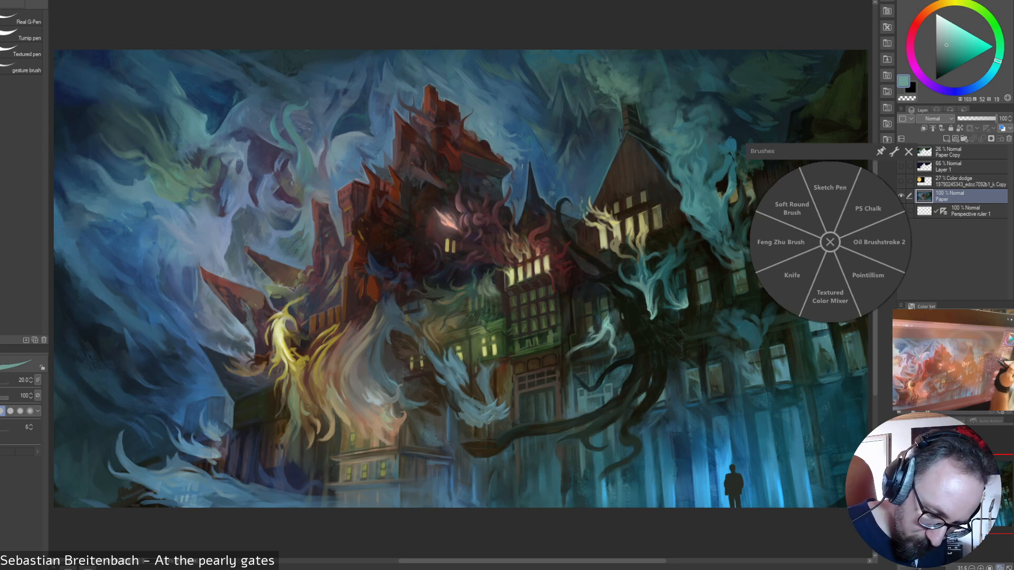
left_click(868, 208)
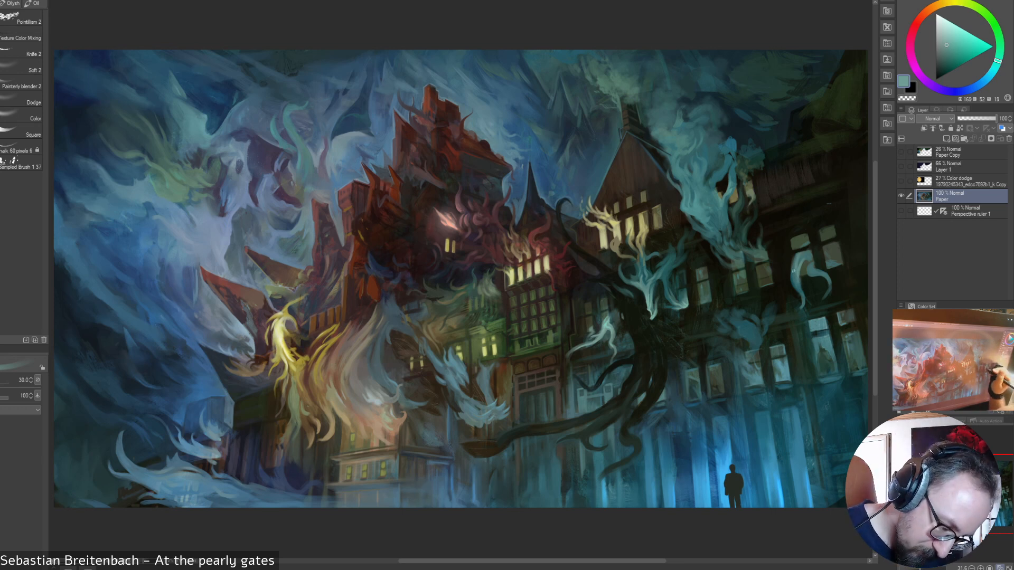
key("[")
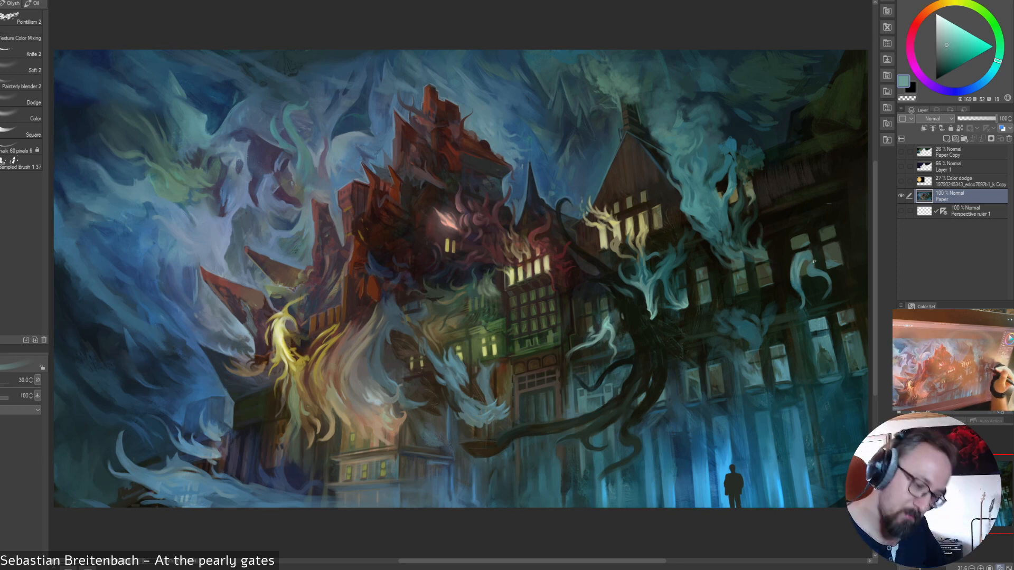
left_click(951, 41)
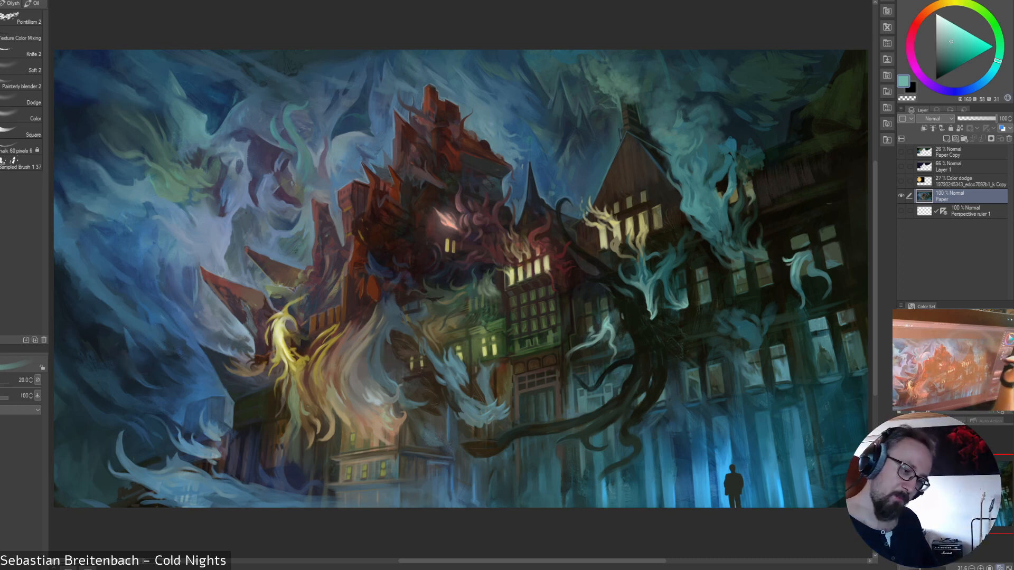
- Paint sampled dark grey-green around the upper window above the curled wisp, varying the brush between sizes 20 and 45
left_click(800, 247, "alt")
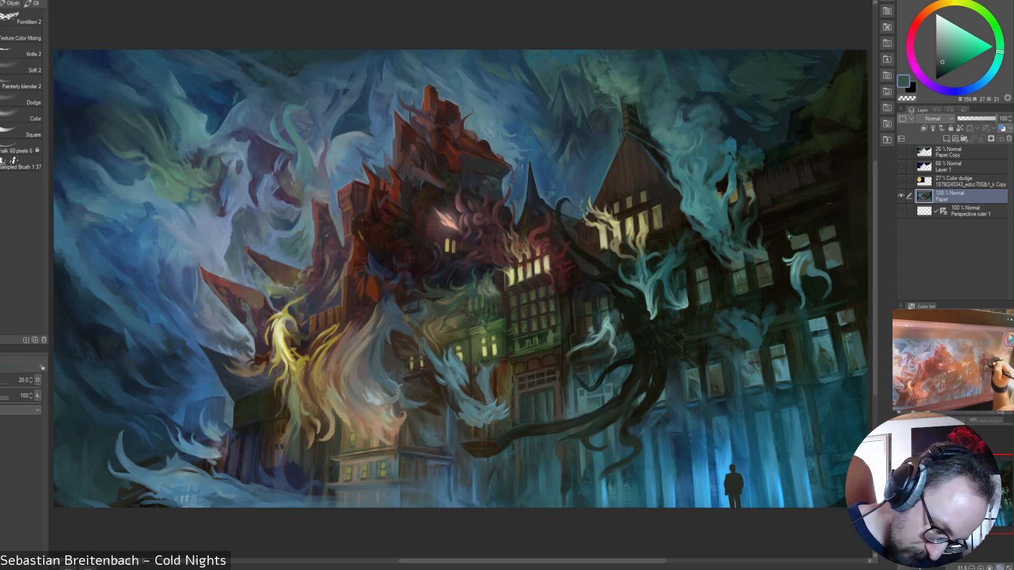
key("bracketright")
key("bracketright")
key("bracketright")
left_click_drag(773, 230, 781, 236)
key("bracketright")
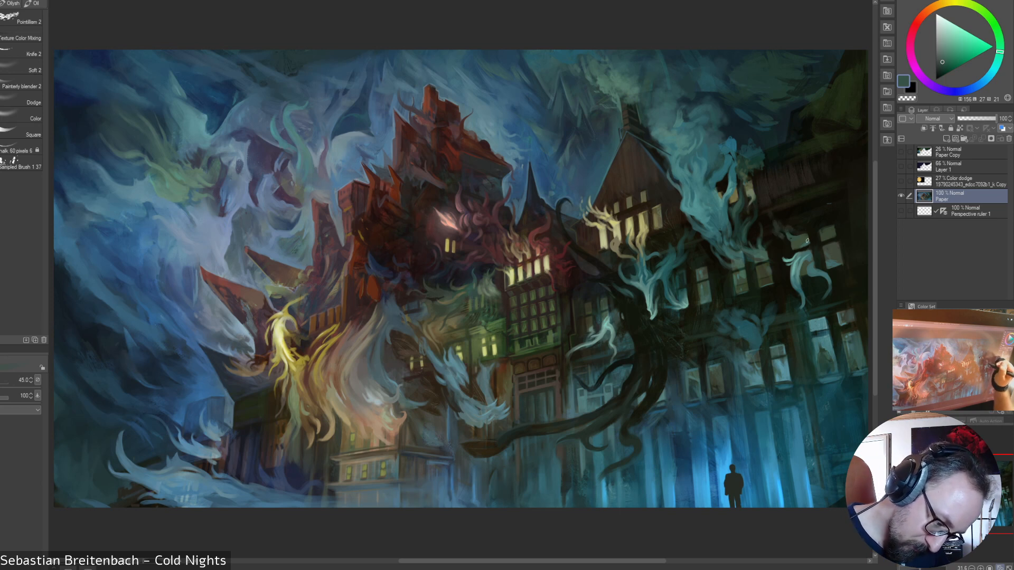
key("bracketright")
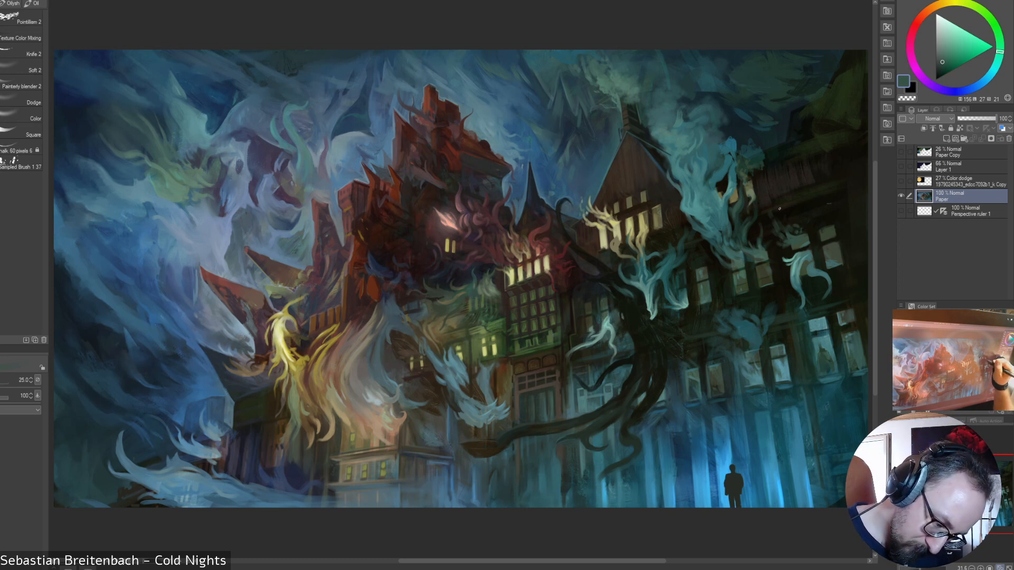
key("bracketright")
key("bracketright")
key("bracketright")
key("bracketright")
- Paint a small teal wisp above the curled one with sampled colours, varying the brush between sizes 10 and 40
left_click(799, 236, "alt")
left_click(802, 259, "alt")
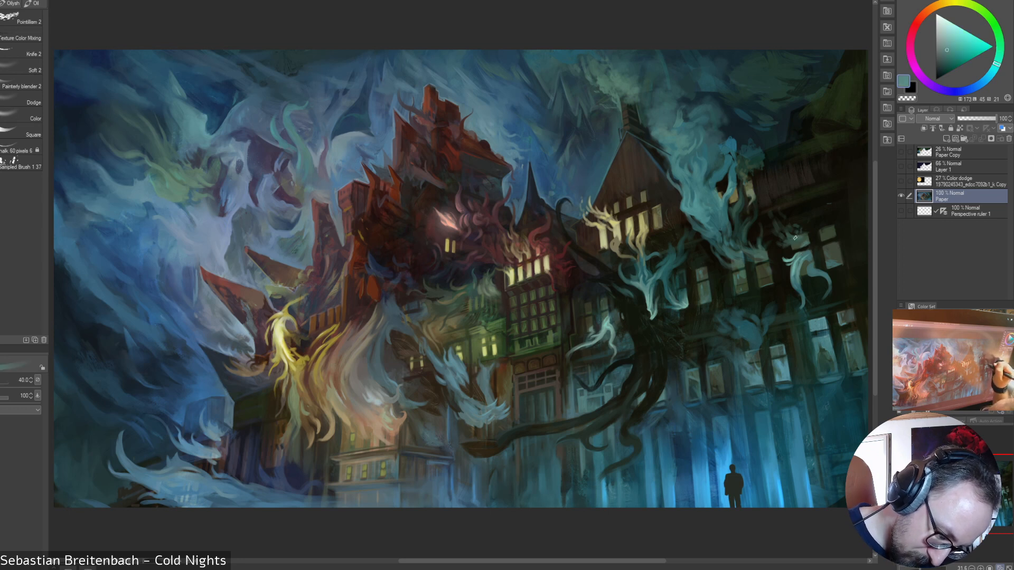
key("bracketleft")
key("bracketleft")
key("bracketleft")
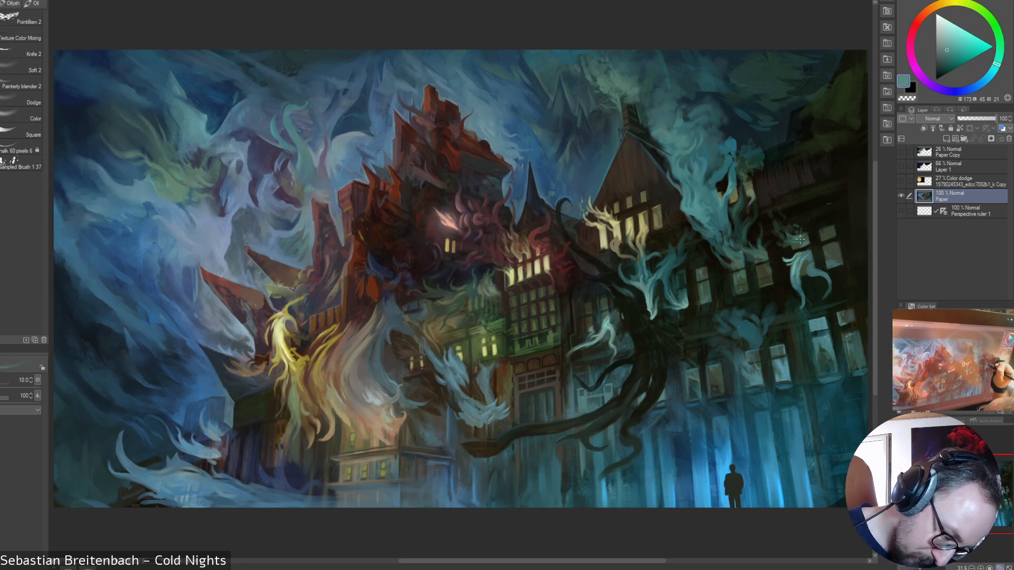
key("bracketright")
key("bracketright")
key("bracketright")
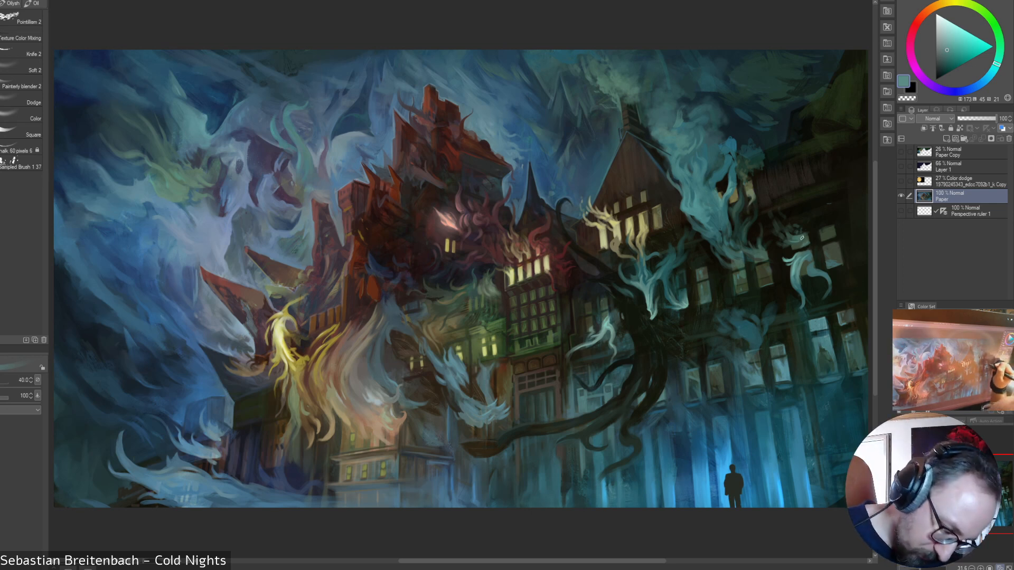
key("bracketleft")
key("bracketleft")
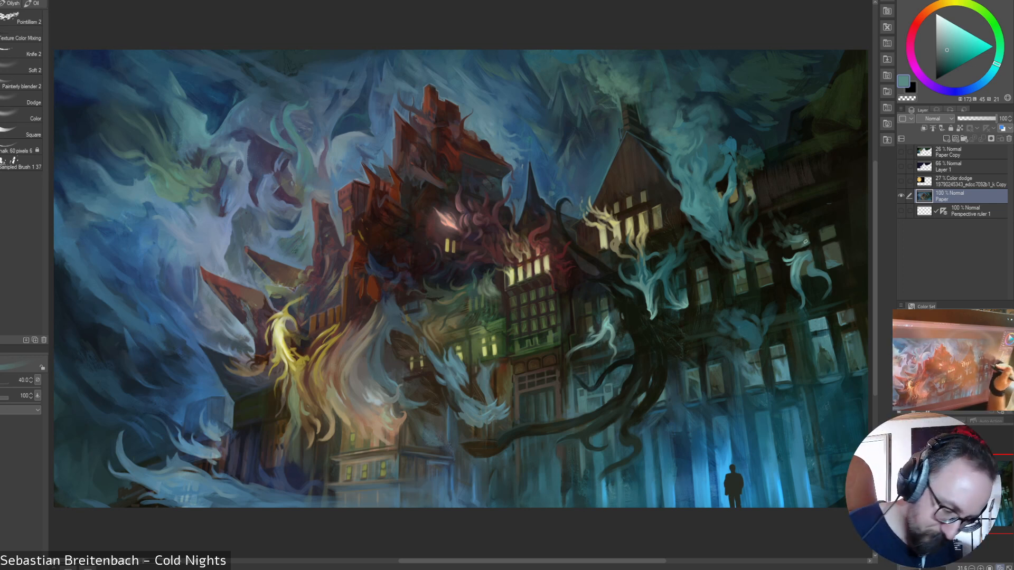
- Sample teal and grey-blue tones and touch up the right-hand building's dark windows with the brush at size 25
left_click(837, 262, "alt")
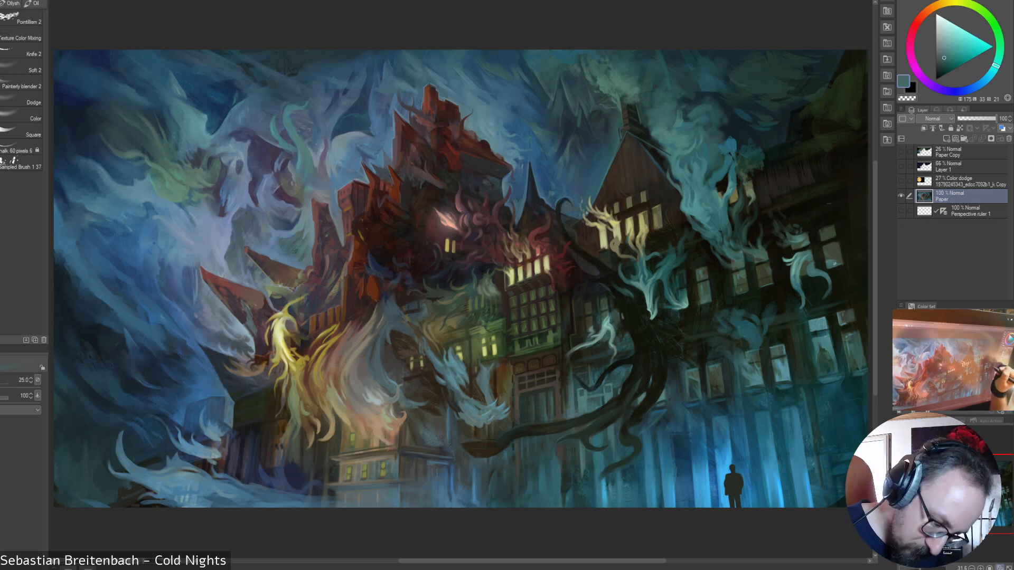
left_click(837, 263, "alt")
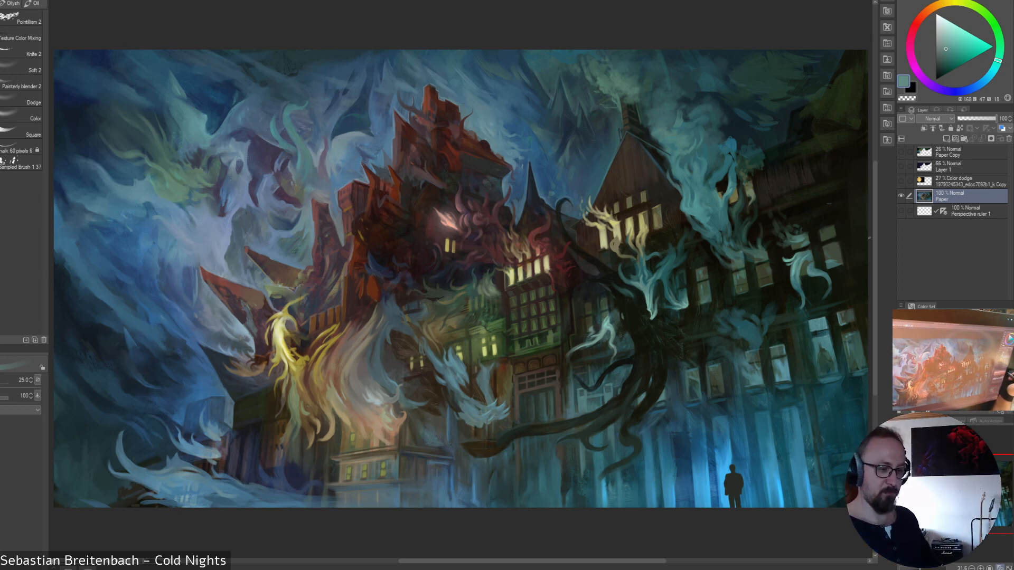
left_click(837, 262, "alt")
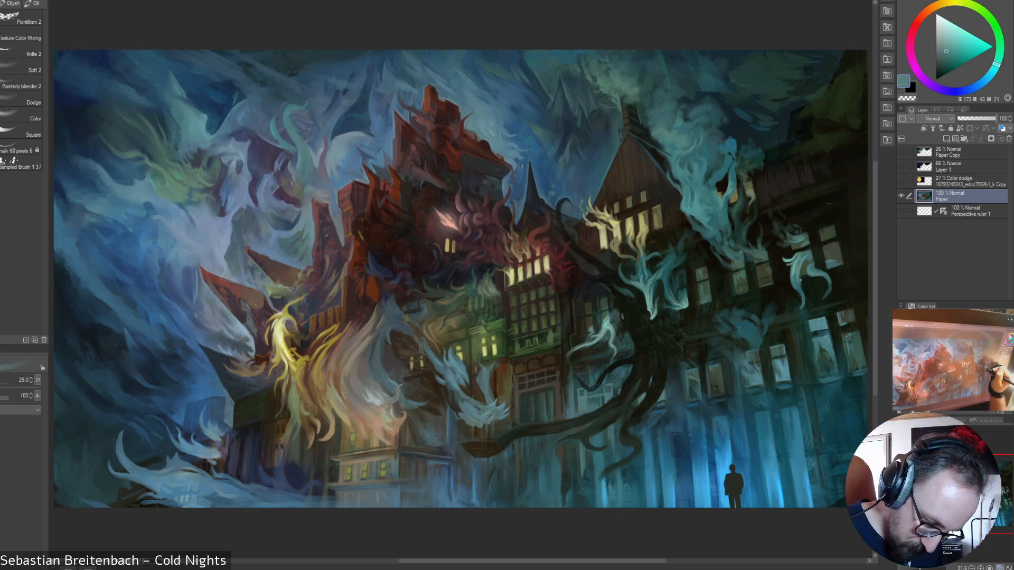
left_click(766, 272, "alt")
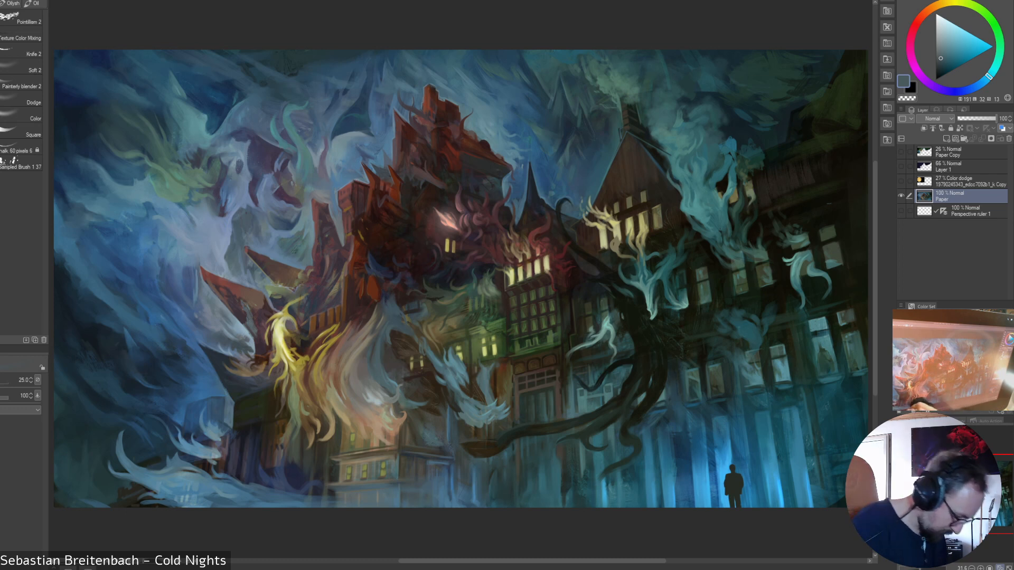
- Sample several blues from the swirling mist at the painting's lower left and touch up its strokes at size 25
left_click(409, 344, "alt")
left_click(239, 486, "alt")
left_click(246, 494, "alt")
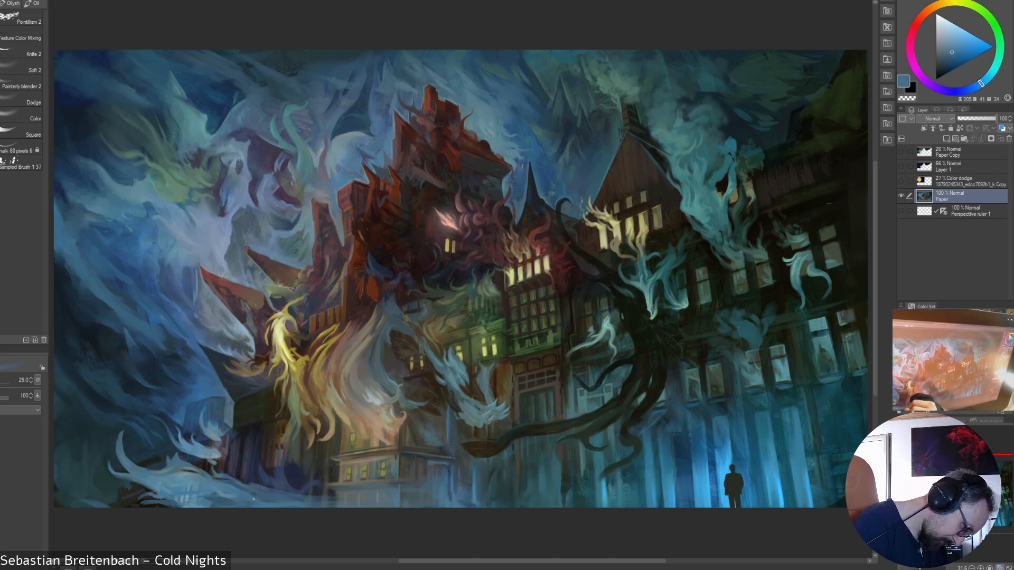
left_click(252, 493, "alt")
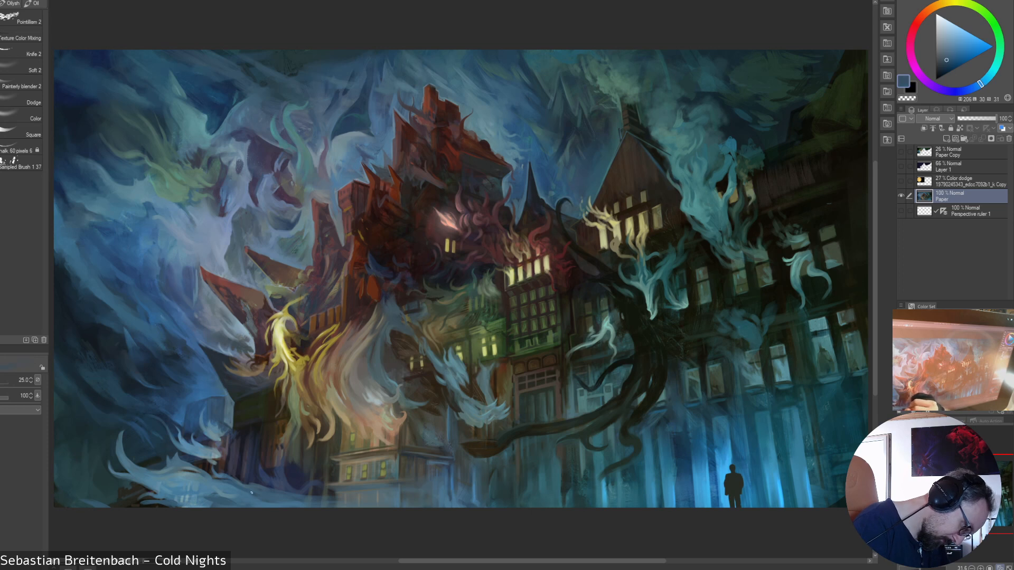
left_click(235, 492, "alt")
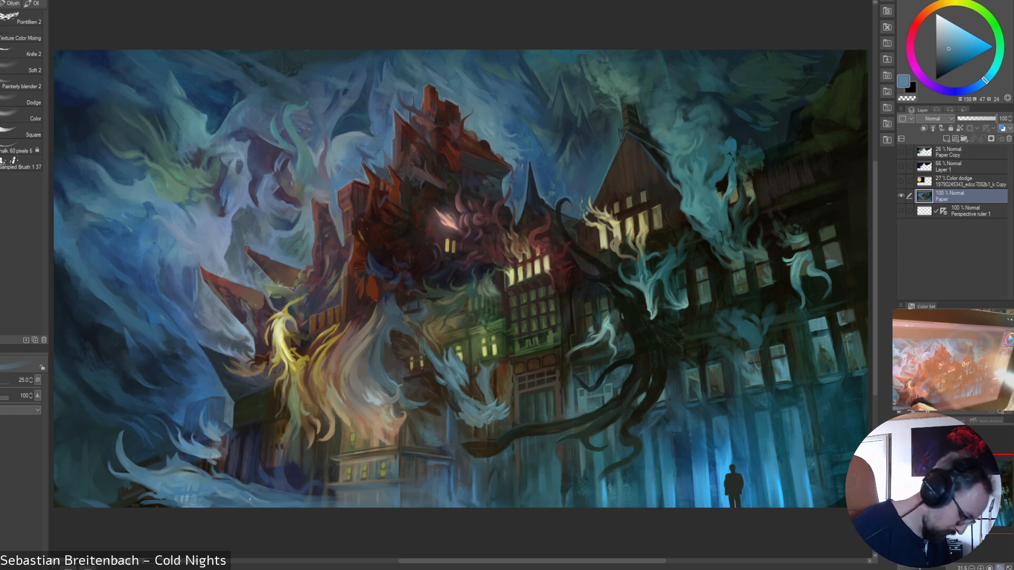
left_click(240, 498, "alt")
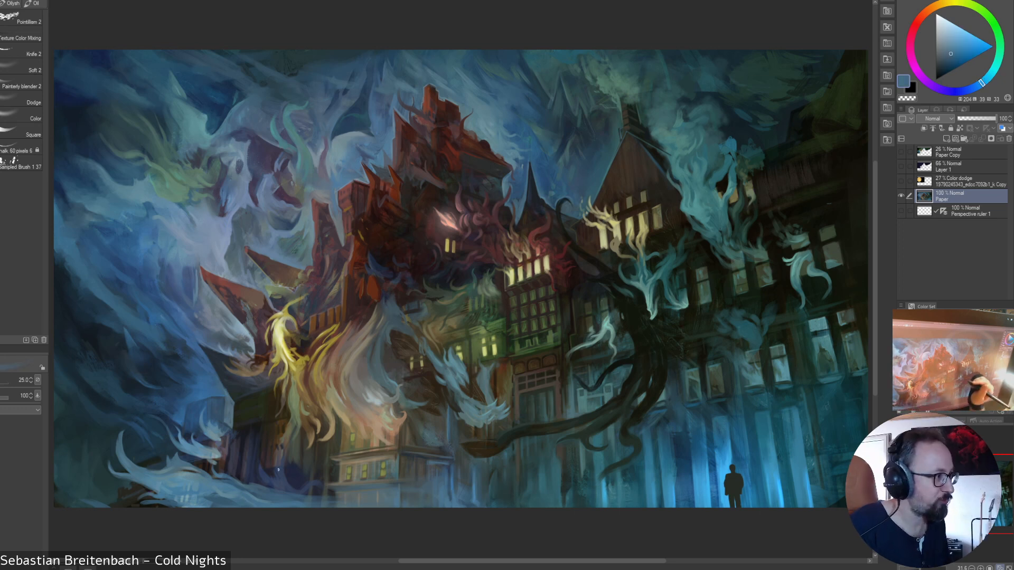
left_click(232, 498, "alt")
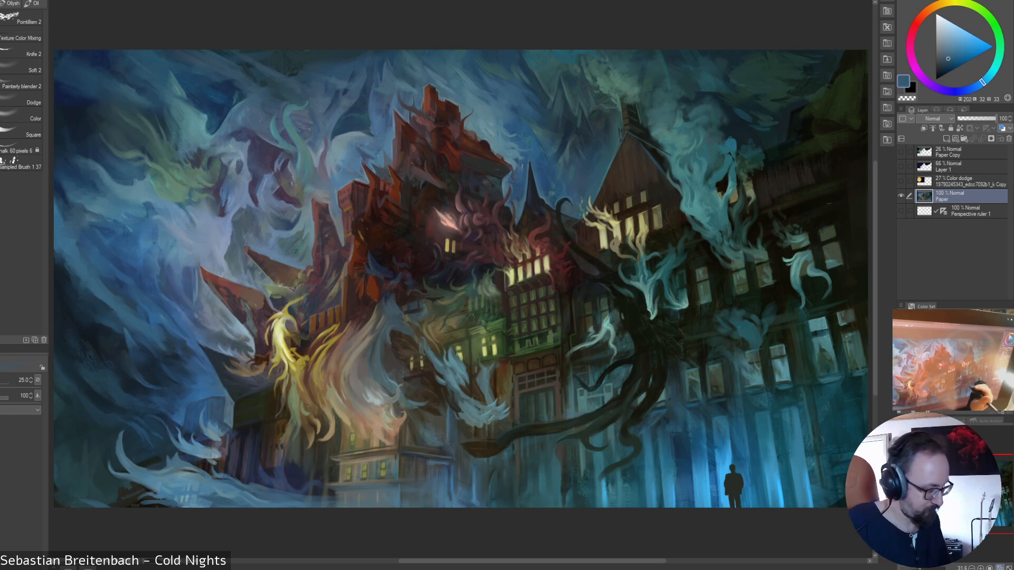
left_click(207, 474, "alt")
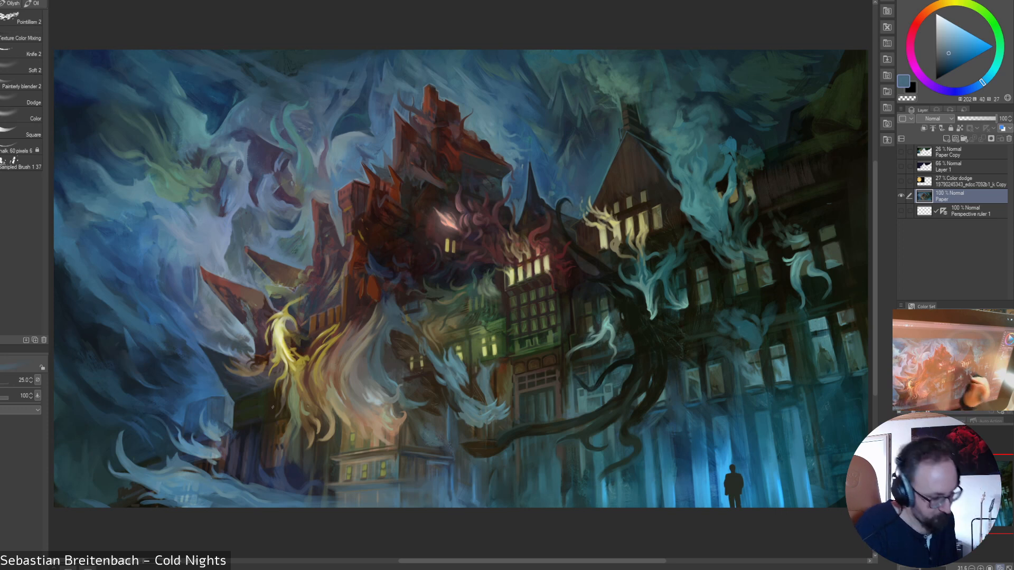
left_click(192, 458, "alt")
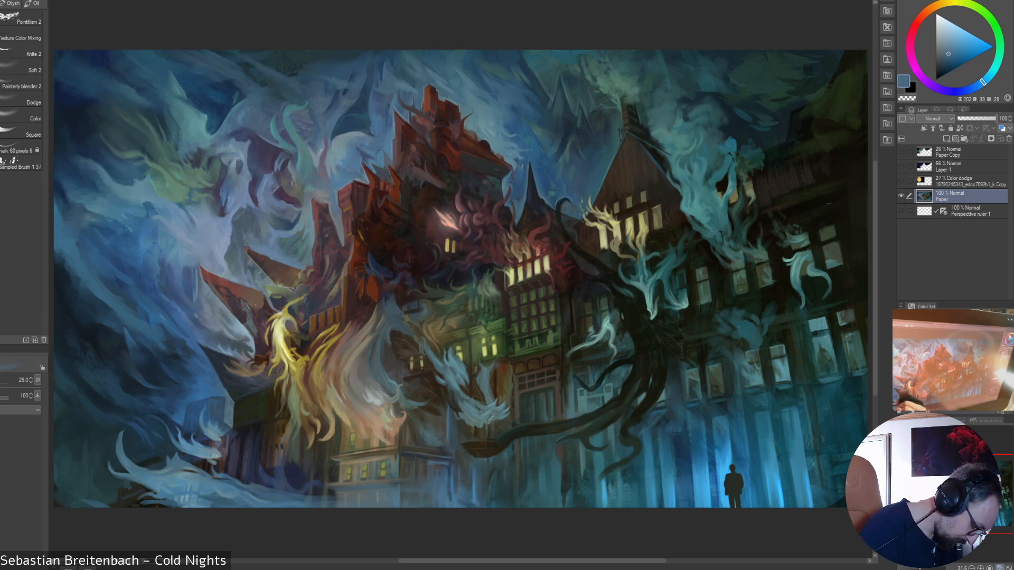
left_click(181, 459, "alt")
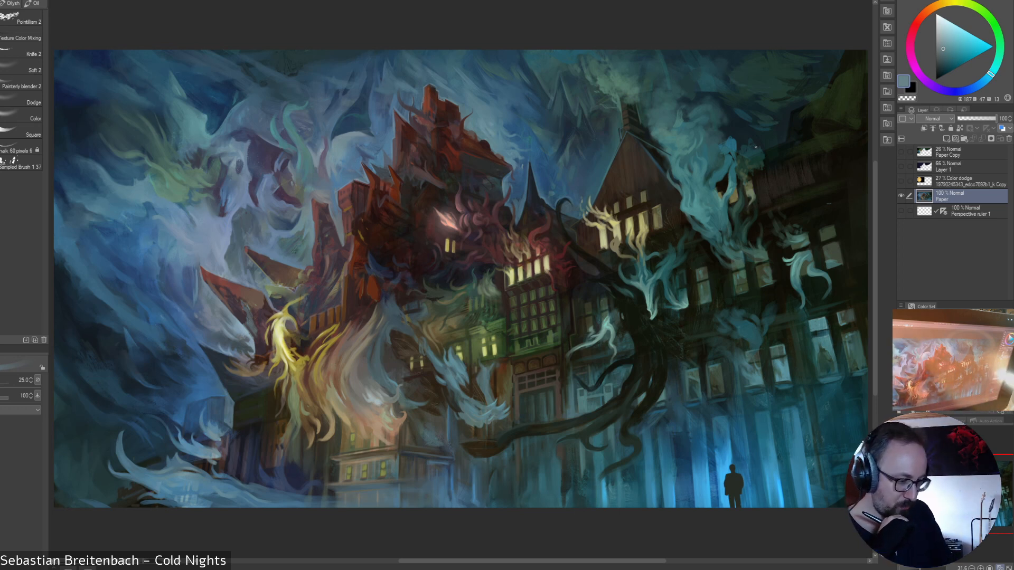
- Sample dark blue, brown, grey-blue and green tones and retouch the area between the small red roofs and the yellow flame
left_click(549, 103, "alt")
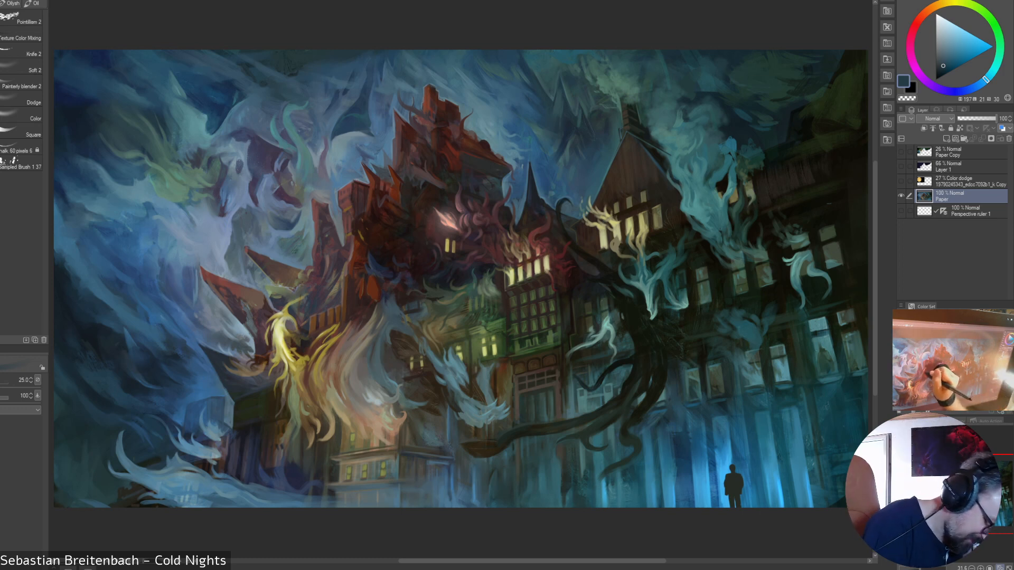
left_click(316, 378, "alt")
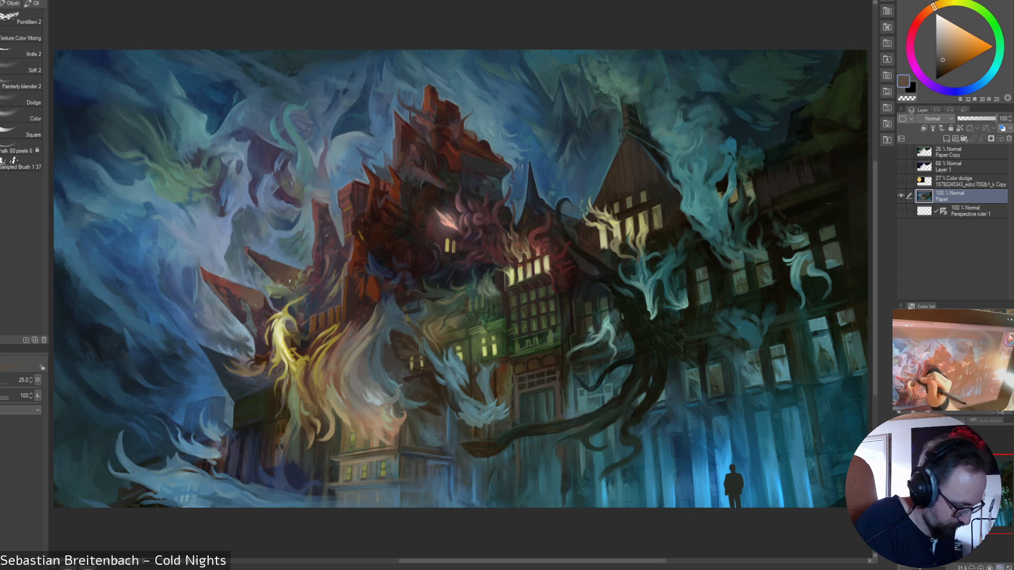
left_click(264, 277, "alt")
left_click(263, 280, "alt")
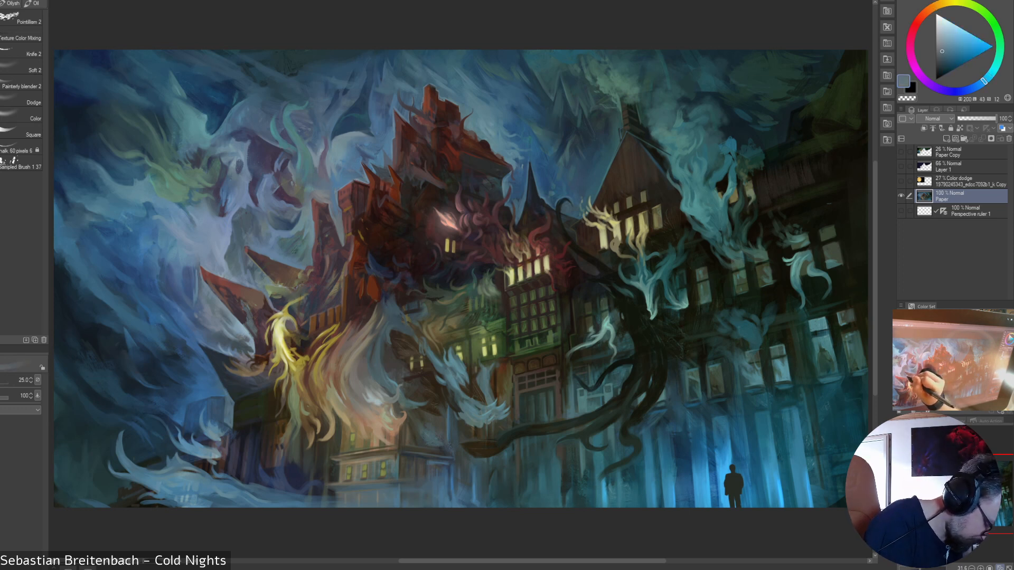
left_click(277, 287, "alt")
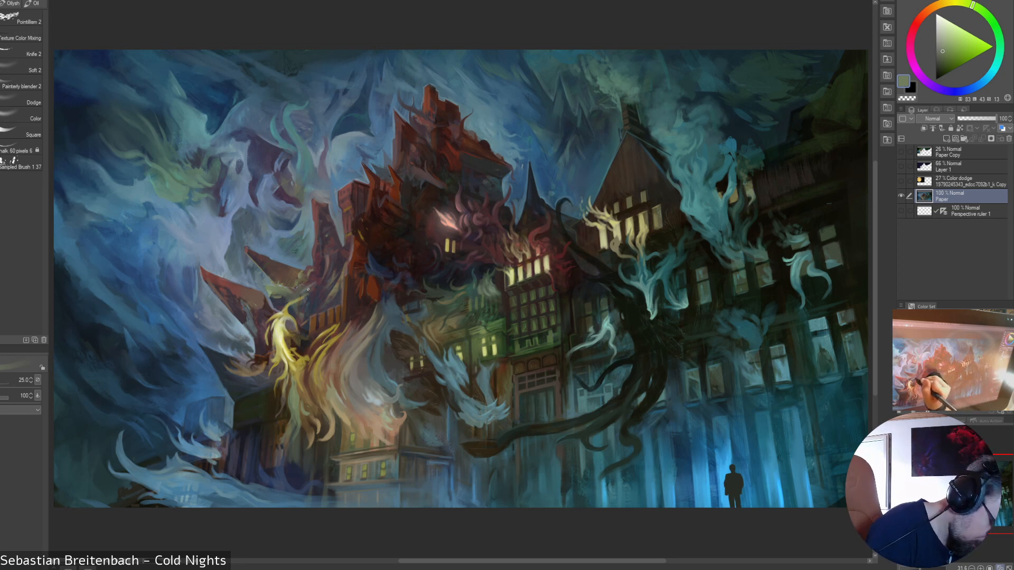
- Refine the yellow flame's head and edges with sampled yellows and darker neighbouring tones, and choose the Painterly blender 2 brush
left_click(285, 306, "alt")
left_click(280, 313, "alt")
left_click(275, 318, "alt")
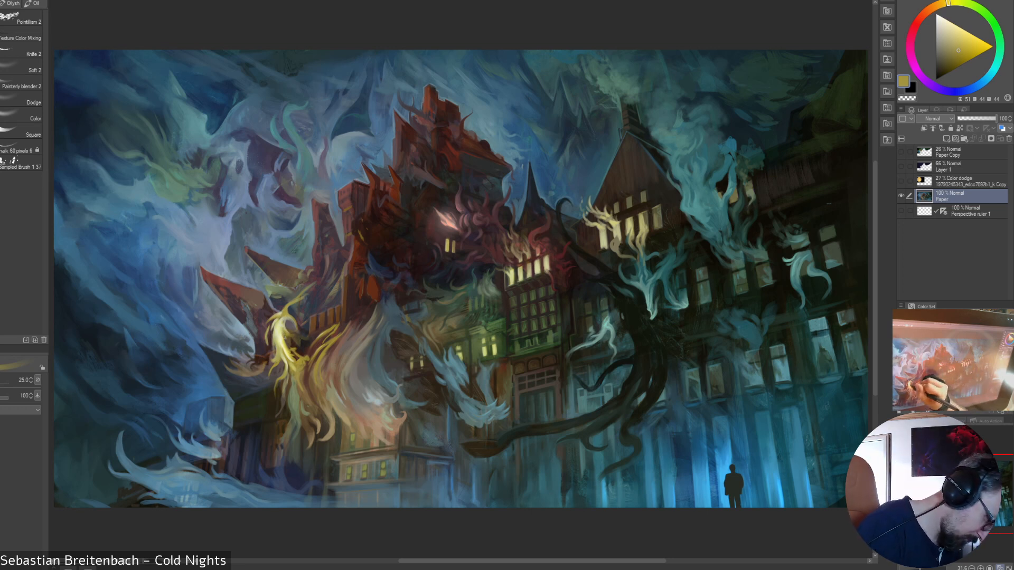
left_click(282, 323, "alt")
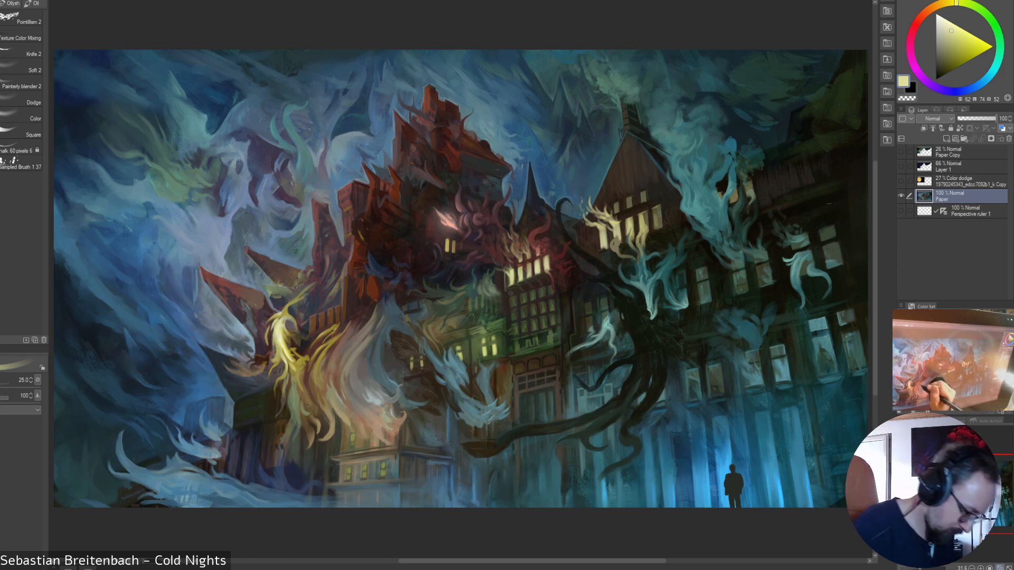
left_click(311, 353, "alt")
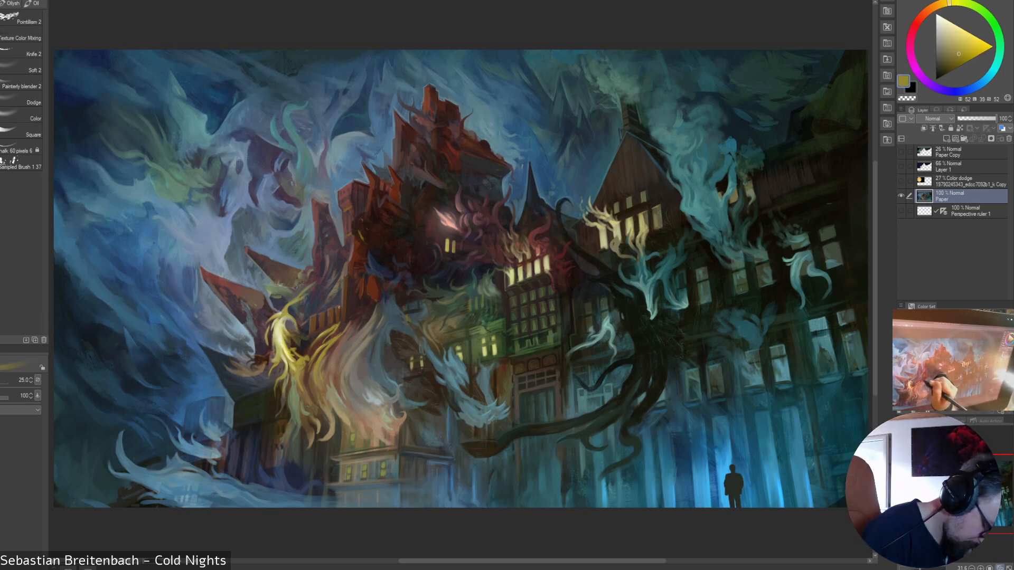
left_click(316, 355, "alt")
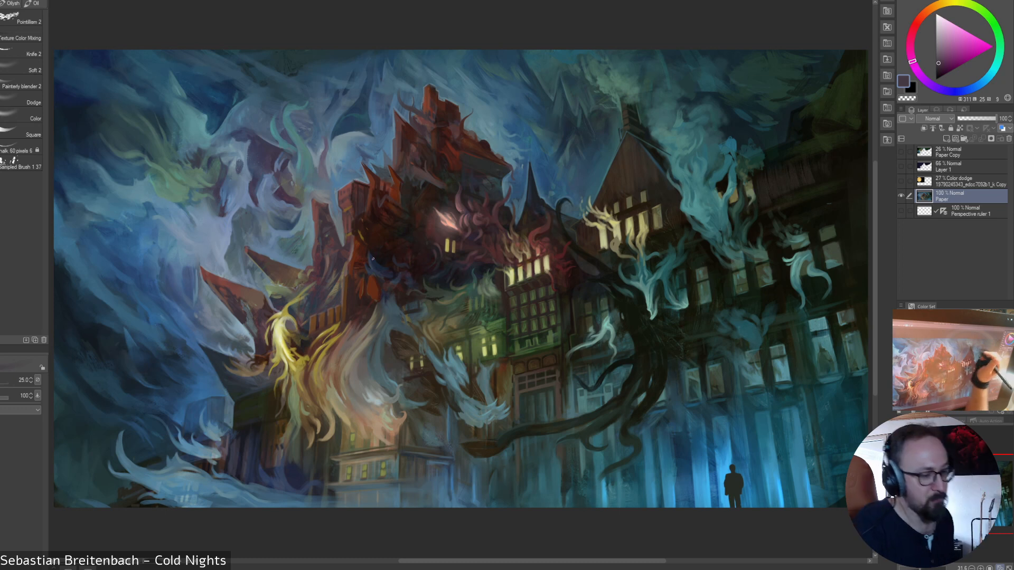
left_click(341, 290, "alt")
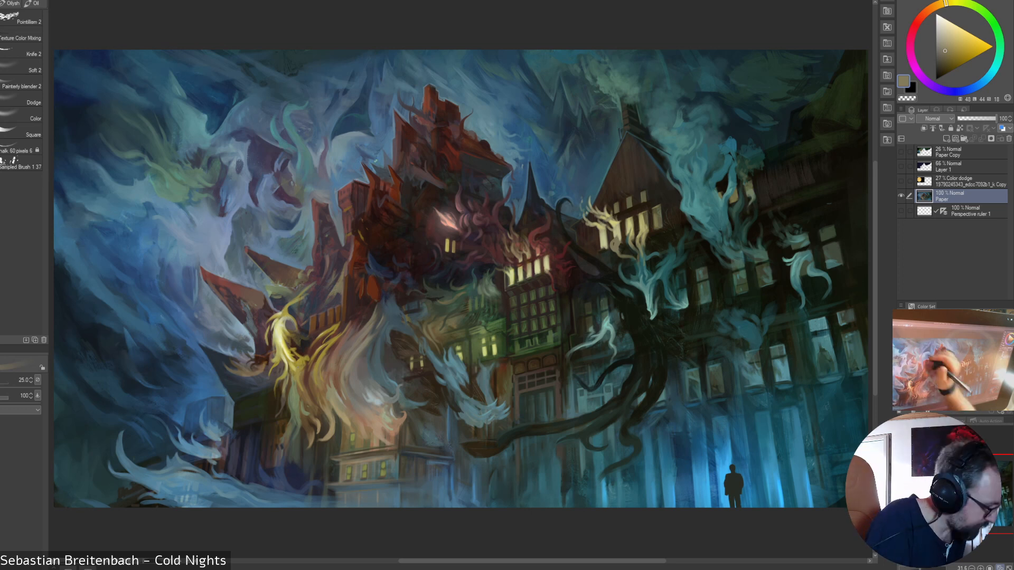
left_click(21, 86)
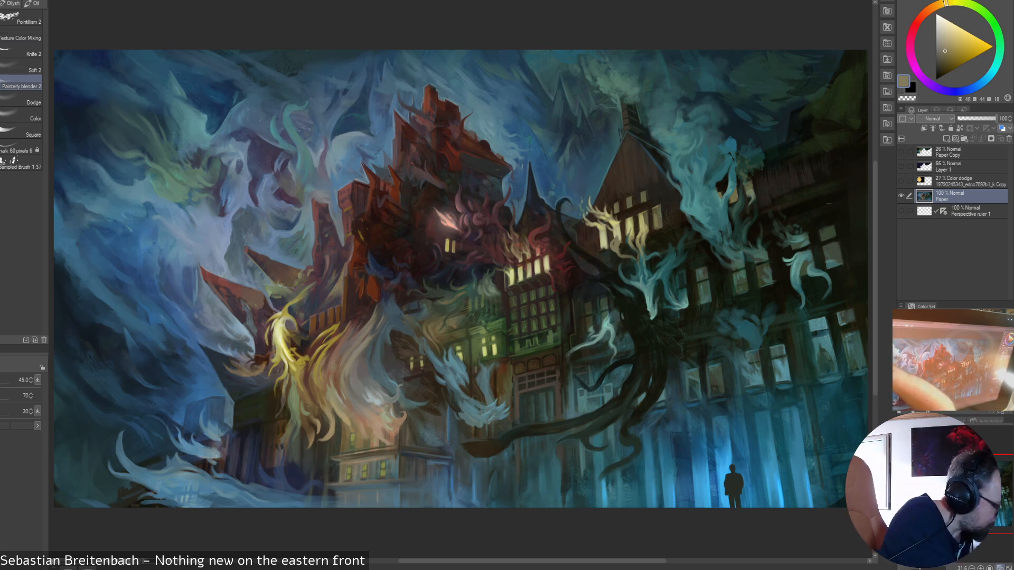
- Choose the Oil Brushstroke 2 brush and paint a sampled dark tone around the tail of the pale wisp beside the tree
left_click(990, 569)
left_click_drag(957, 495, 977, 501)
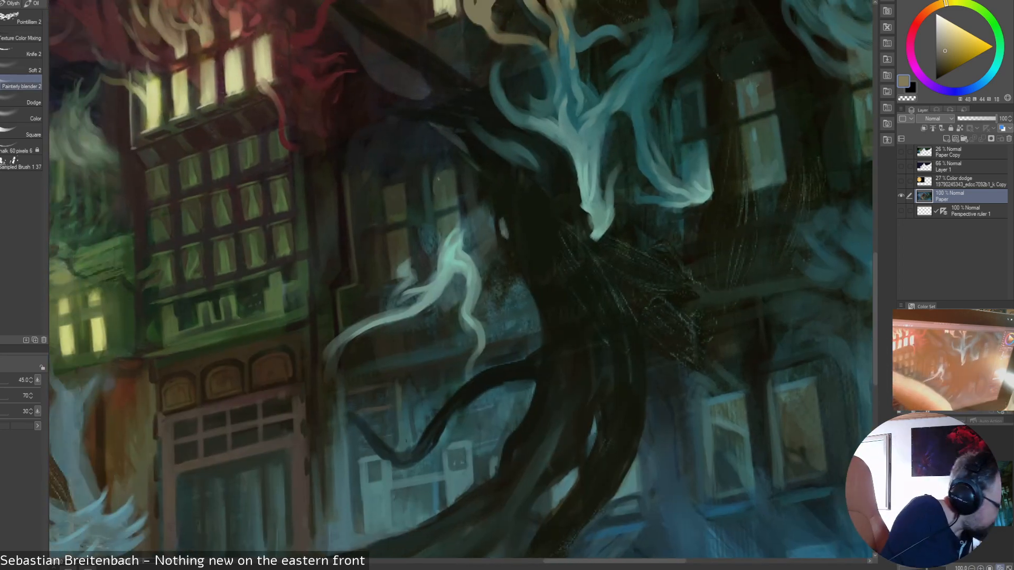
key("p")
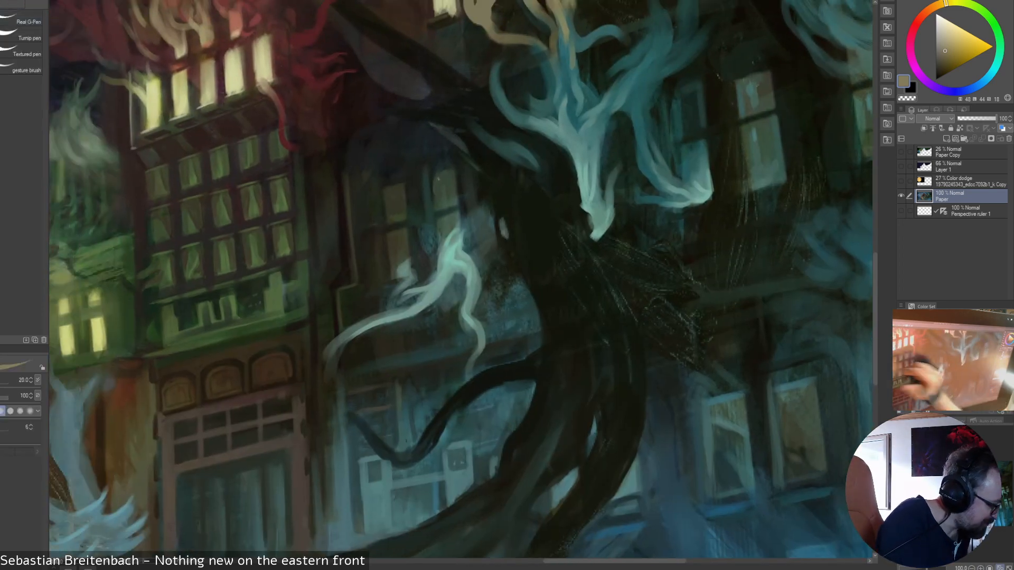
right_click(619, 341)
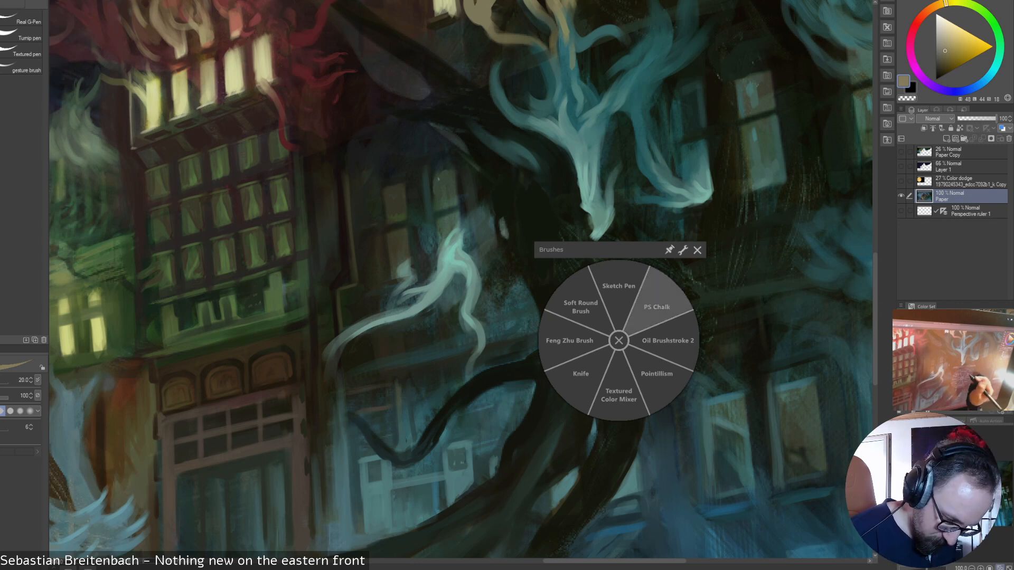
left_click(668, 341)
left_click(325, 351, "alt")
left_click_drag(326, 355, 340, 336)
- Reduce the brush size and clean up the background along the pale wisp's tail with sampled dark tones
key("bracketleft")
key("bracketleft")
key("bracketleft")
key("bracketleft")
key("bracketleft")
key("bracketleft")
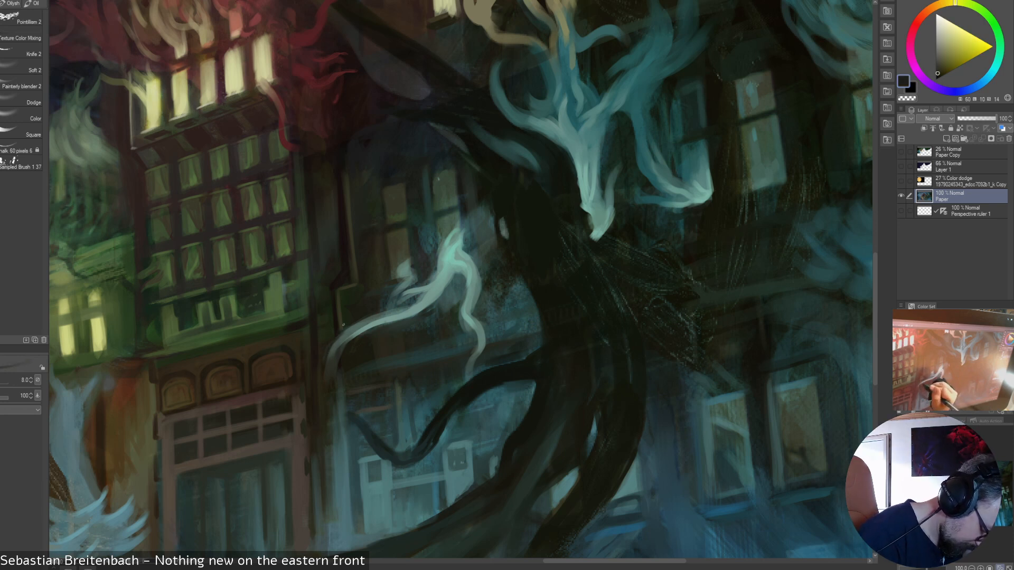
left_click(335, 336, "alt")
left_click(328, 337, "alt")
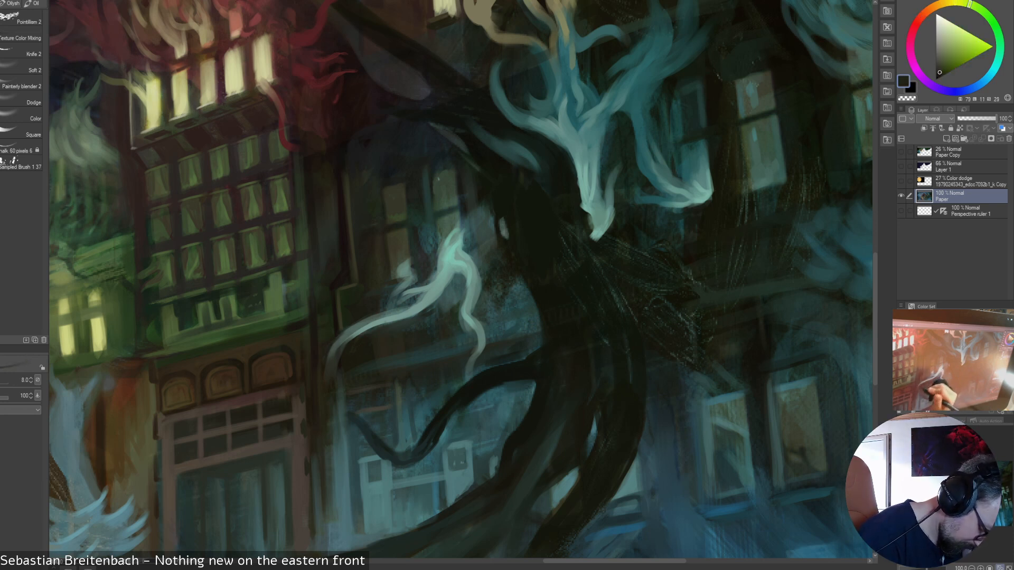
left_click(327, 360, "alt")
- Repaint the pale wisp's long tail with sampled teal, smoothing it into a tapering stroke from body to tip
left_click(355, 332, "alt")
mouse_move(338, 350)
left_mouse_down()
mouse_move(370, 322)
mouse_move(411, 307)
left_mouse_up()
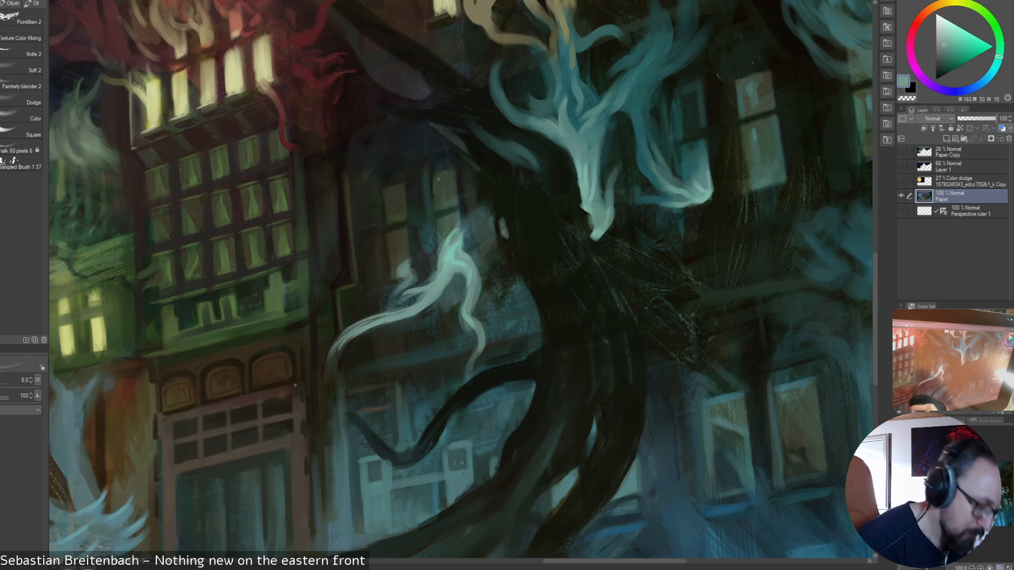
left_click_drag(347, 335, 414, 305)
key("bracketright")
key("bracketright")
left_click_drag(400, 303, 415, 295)
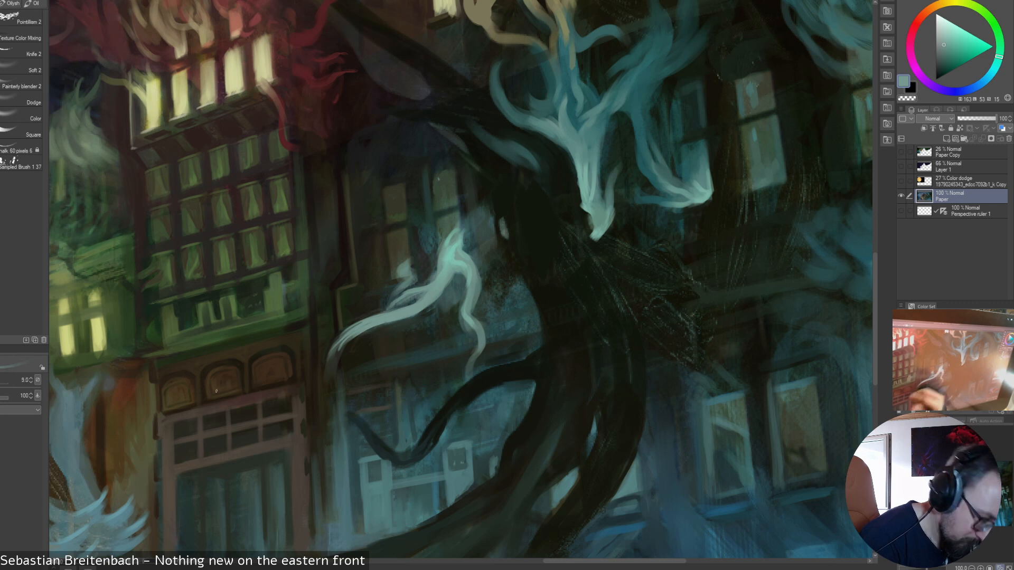
left_click_drag(343, 341, 328, 359)
- Sample dark green and teal tones in turn and refine the edges of the wisp's tail tip
left_click(333, 353, "alt")
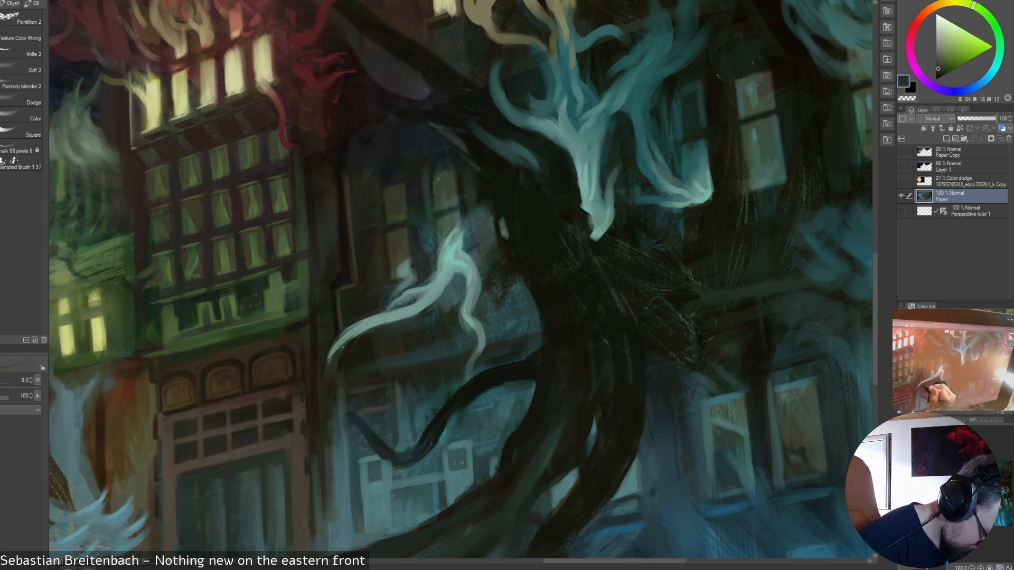
left_click(338, 347, "alt")
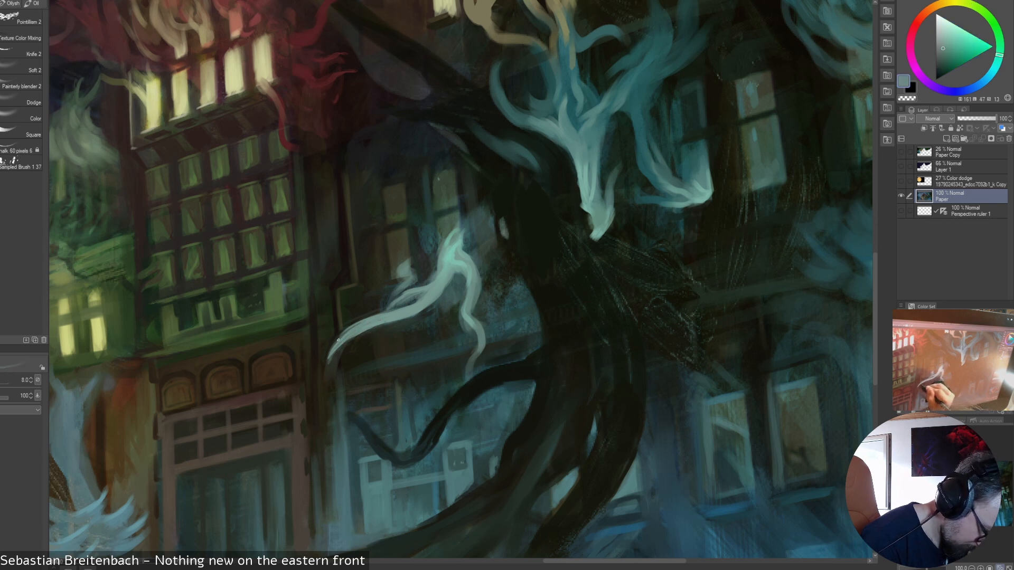
left_click(343, 340, "alt")
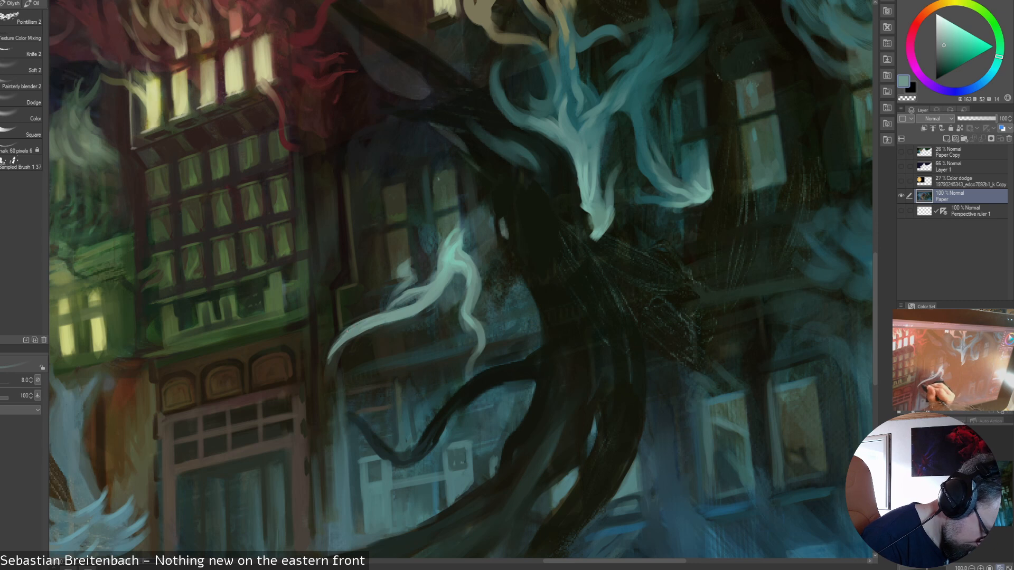
left_click(331, 358, "alt")
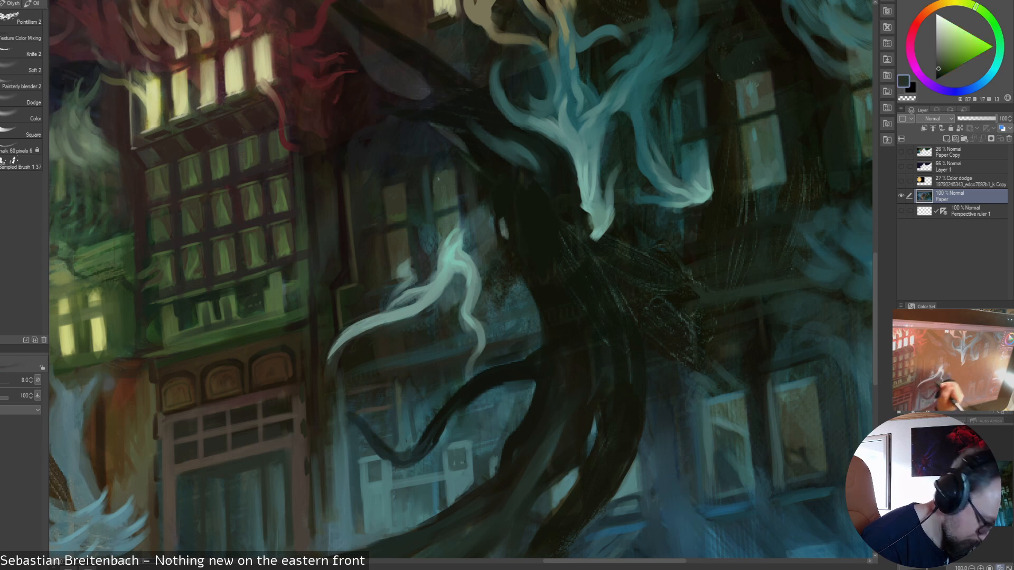
- Sharpen the wisp's small upper curl and its descending tendril with sampled pale teal and neighbouring tones
left_click(445, 287, "alt")
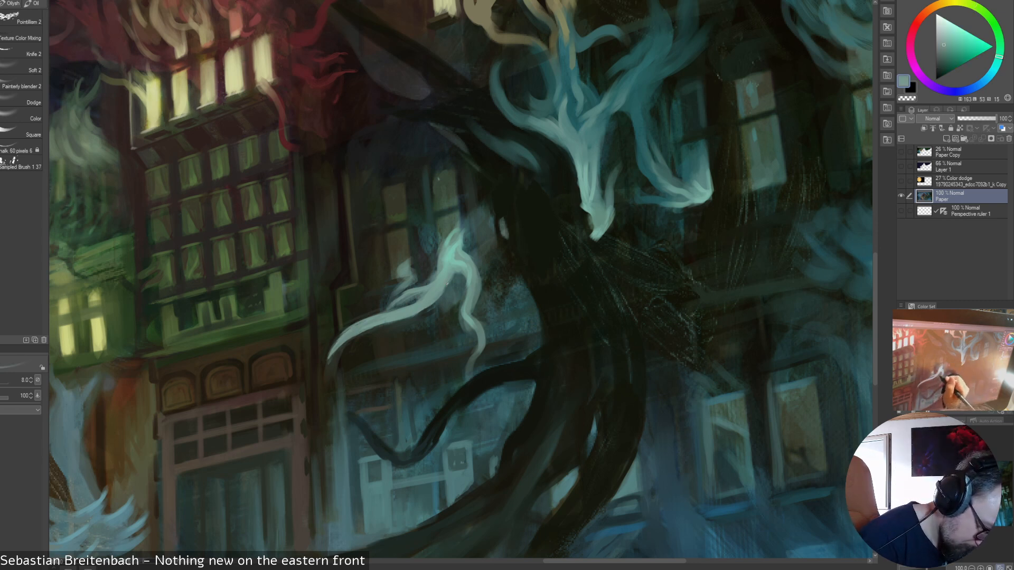
left_click(452, 258, "alt")
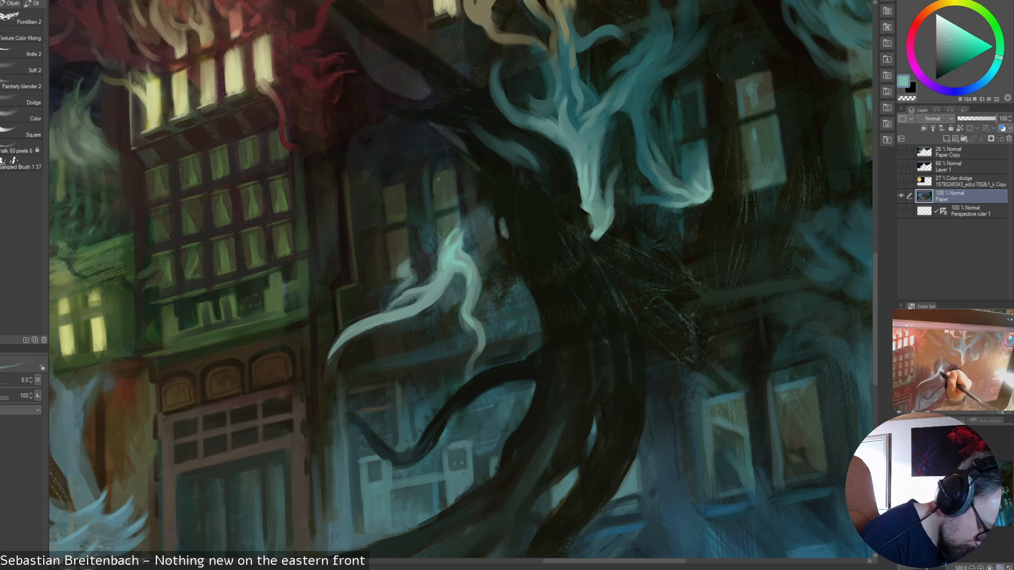
mouse_move(431, 273)
left_mouse_down()
mouse_move(417, 288)
mouse_move(405, 275)
mouse_move(402, 284)
left_mouse_up()
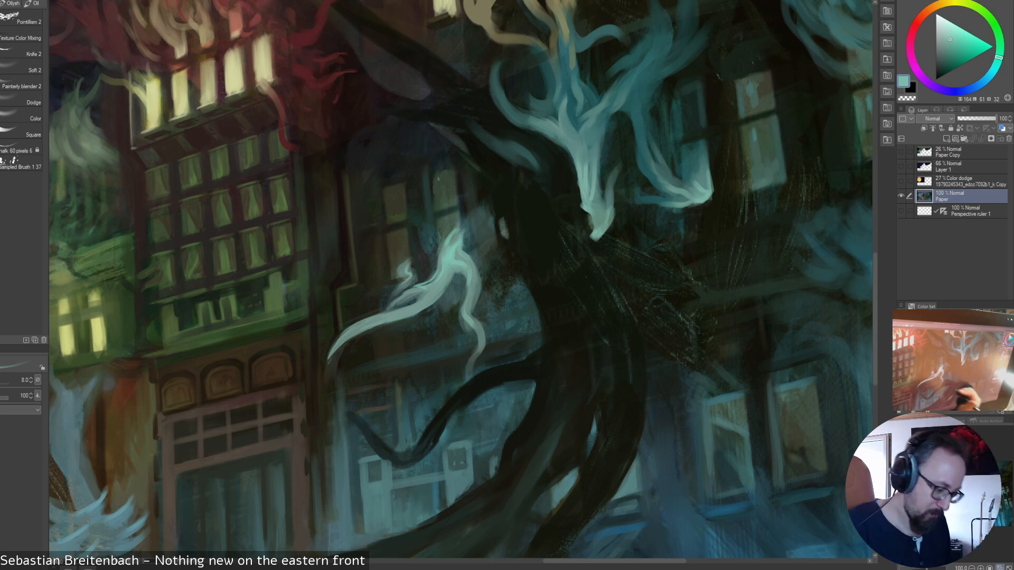
left_click(468, 313, "alt")
left_click(459, 323, "alt")
left_click_drag(462, 315, 481, 338)
left_click(475, 317, "alt")
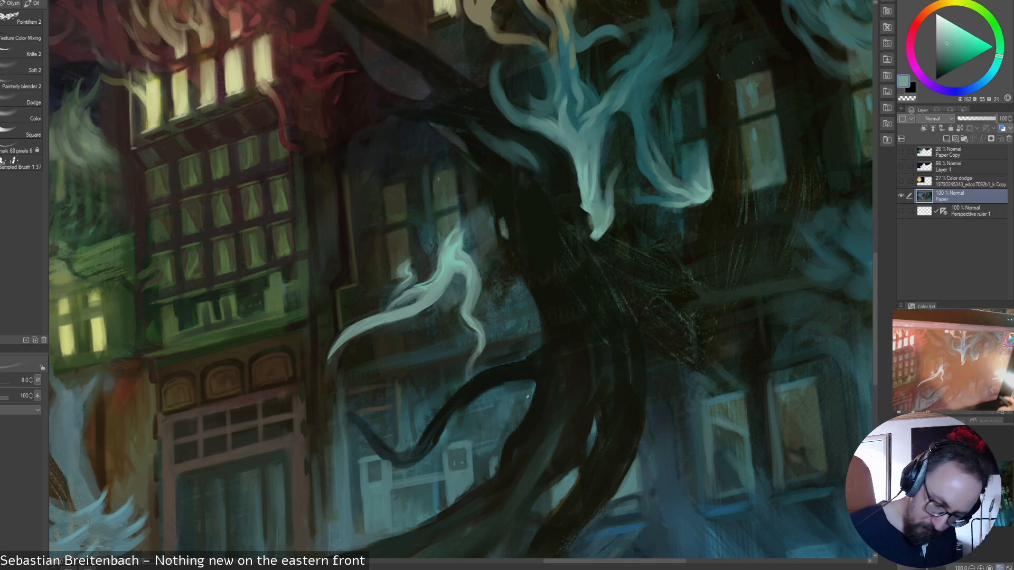
- Sample a near-black tone from the tree trunk and enlarge the brush to size 35
key("ctrl+0")
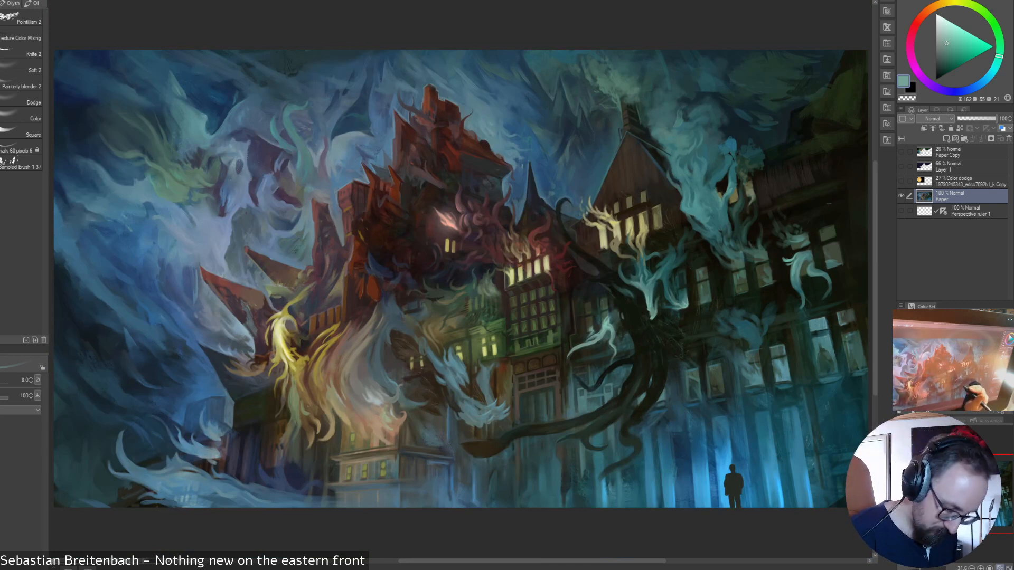
left_click(636, 339, "alt")
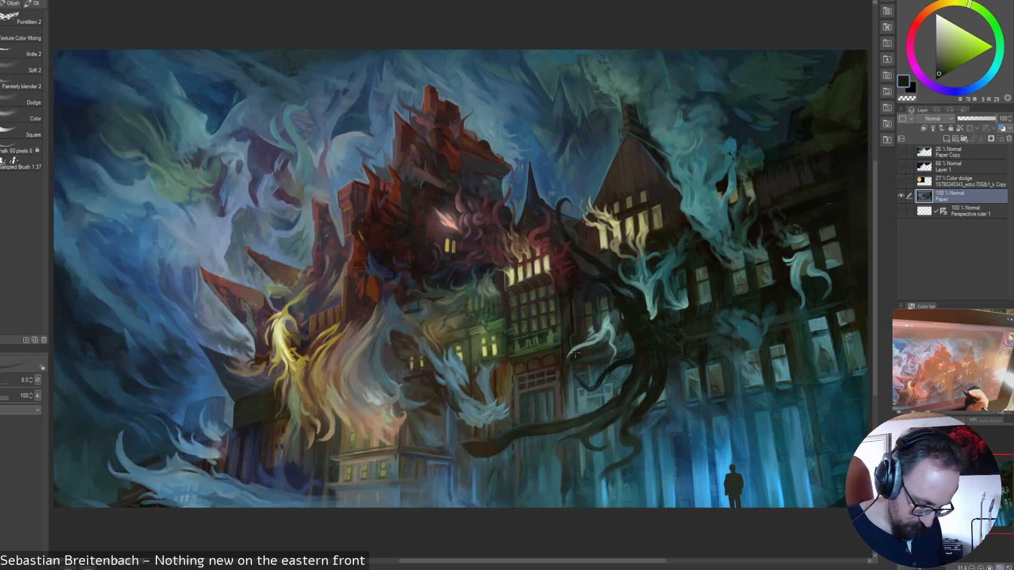
key("]")
key("]")
key("]")
key("]")
key("]")
key("]")
key("]")
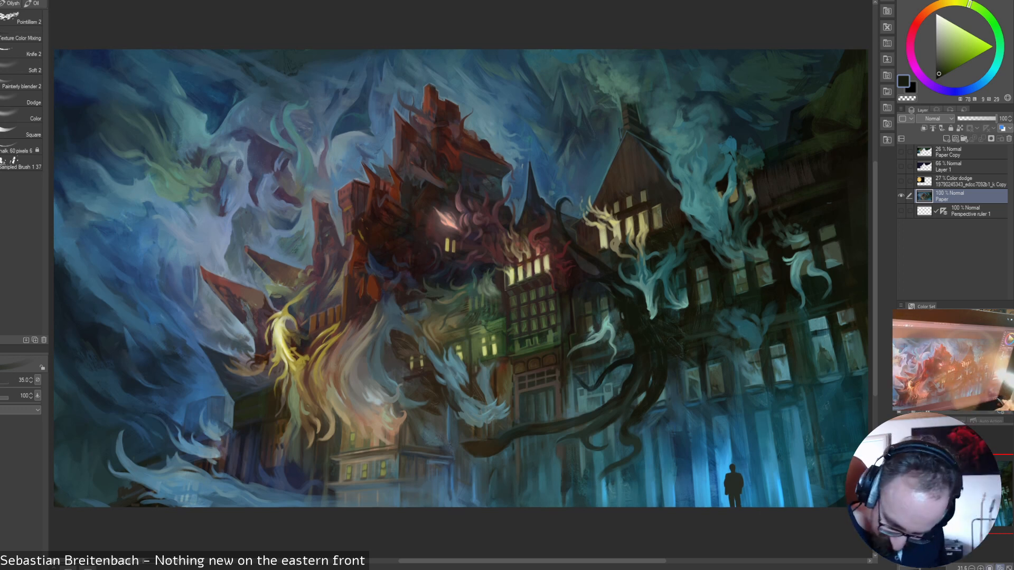
- Set the brush to size 15 and blend the middle of the wisp's tail with sampled dark green and teal tones
key("ctrl+alt+0")
left_click_drag(765, 391, 268, 251)
key("bracketleft")
key("bracketleft")
key("bracketleft")
key("bracketleft")
left_click(324, 360, "alt")
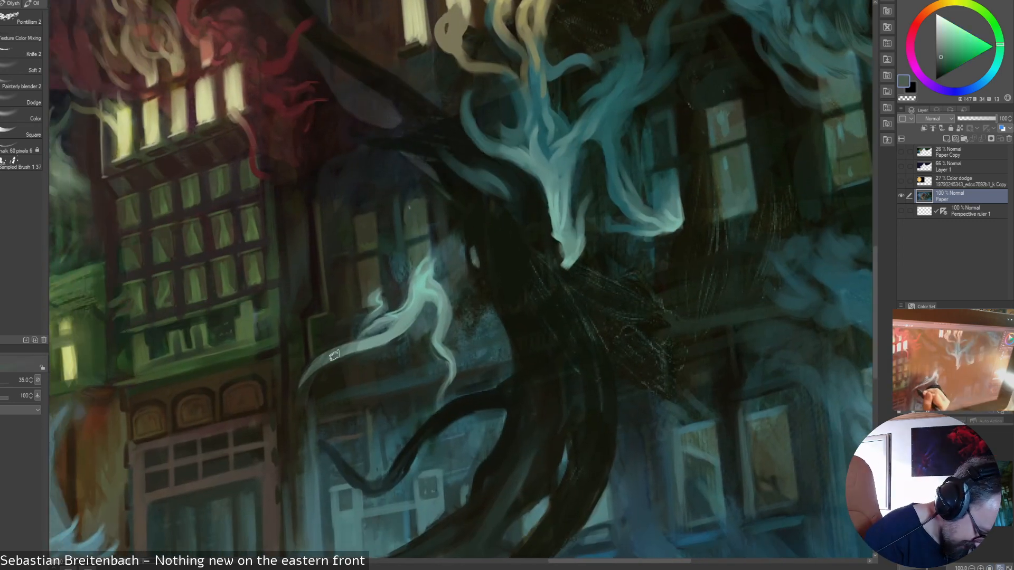
left_click(339, 349, "alt")
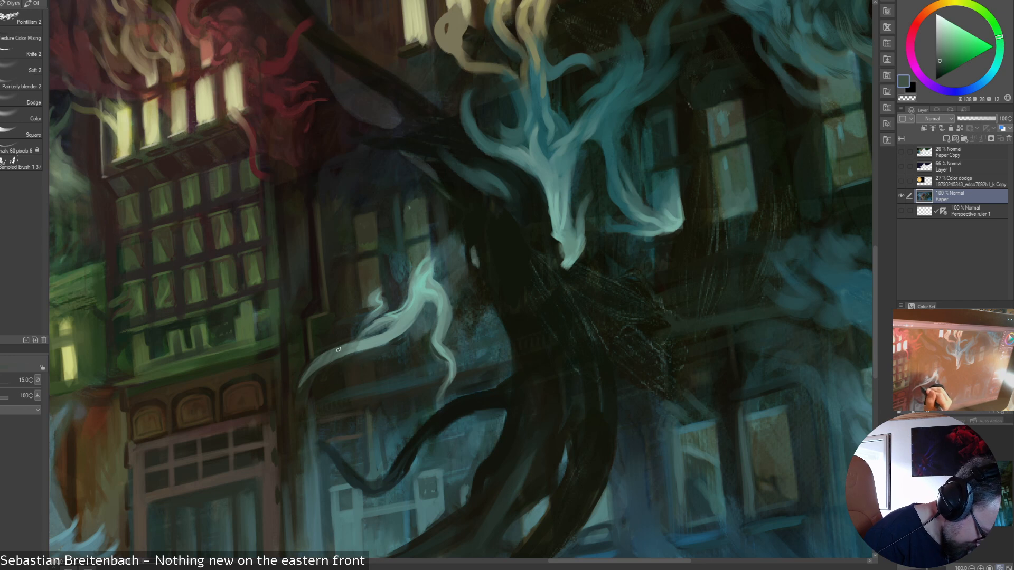
left_click(333, 352, "alt")
left_click(341, 349, "alt")
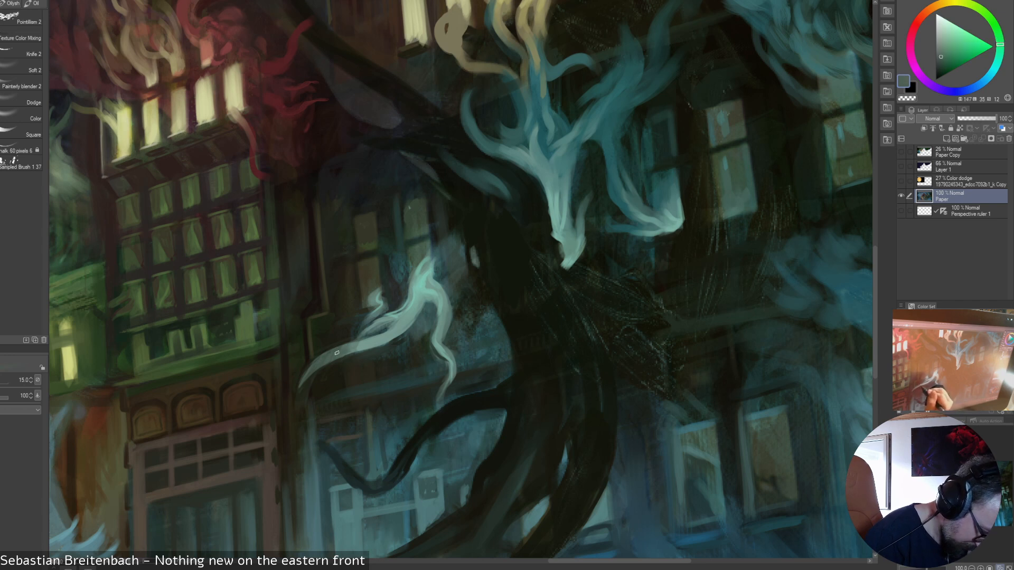
left_click(346, 349, "alt")
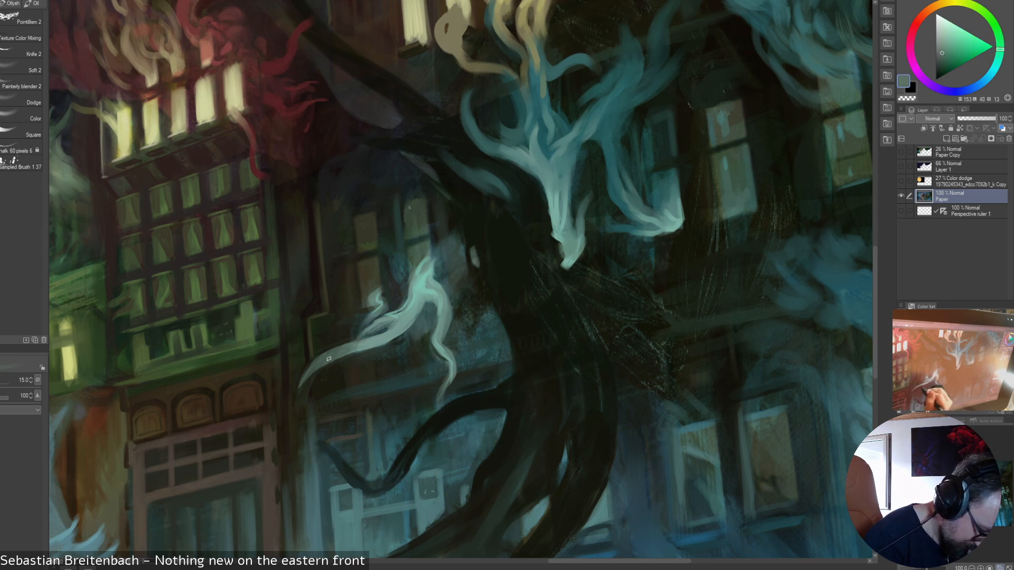
left_click(340, 352, "alt")
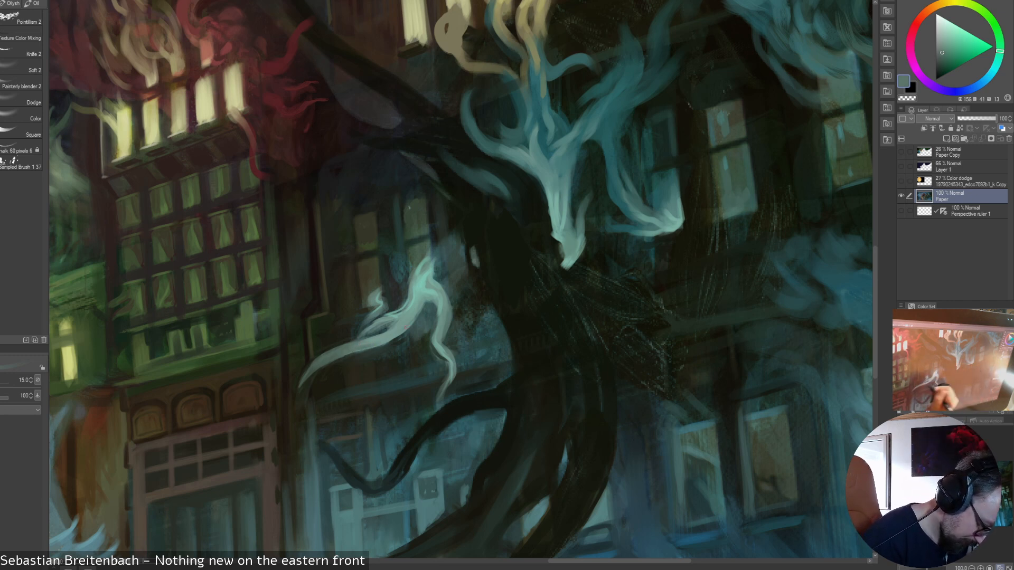
- Sample teal tones from the blue flame above the tree and a blue from the sky beside the dark spire for retouching
key("ctrl+0")
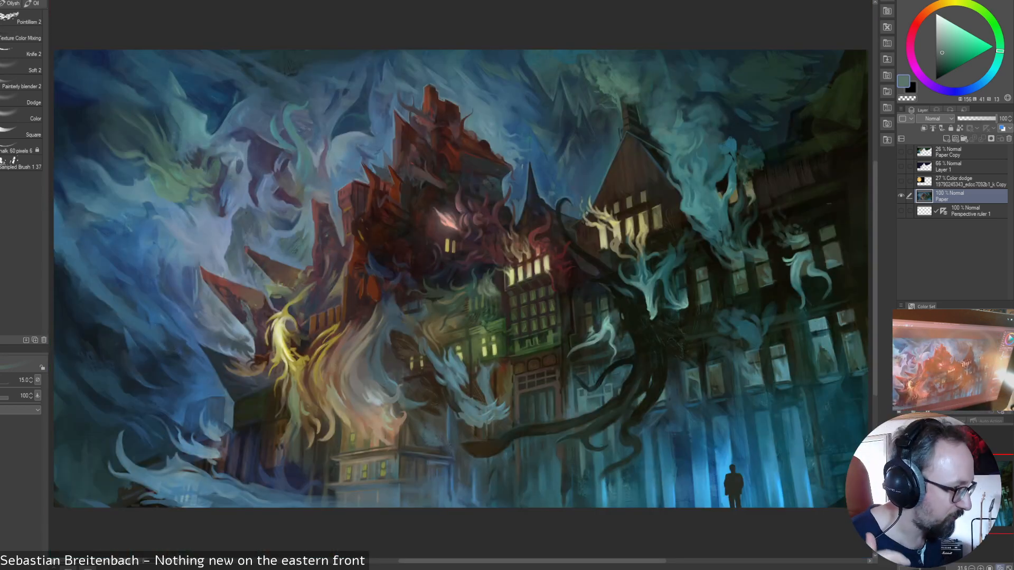
left_click(679, 304, "alt")
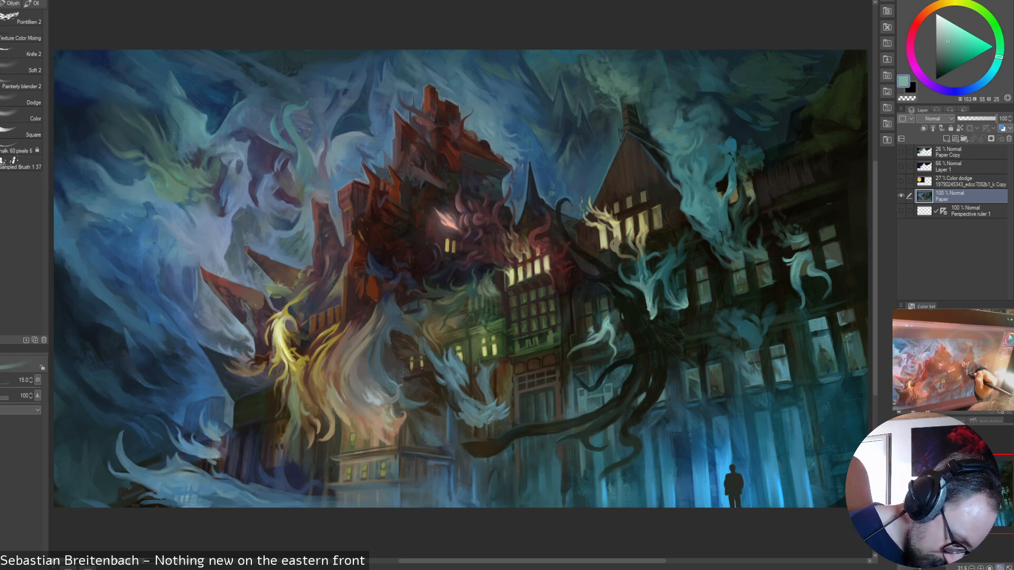
left_click(639, 271, "alt")
left_click(643, 284, "alt")
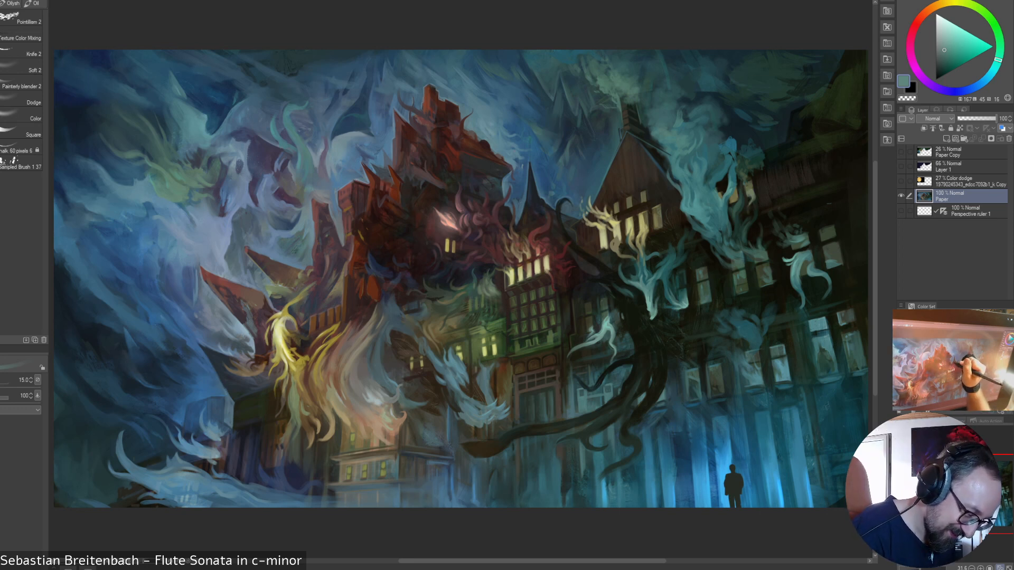
left_click(512, 196, "alt")
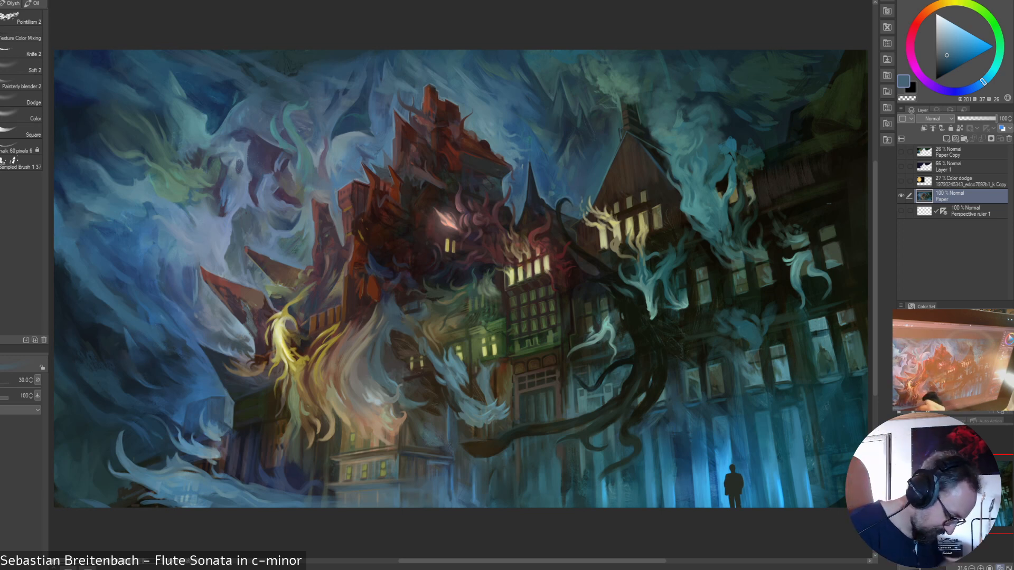
- Sample dark blue, olive and grey-blue tones around the street-level facades and mist and retouch them at size 30
left_click(293, 492, "alt")
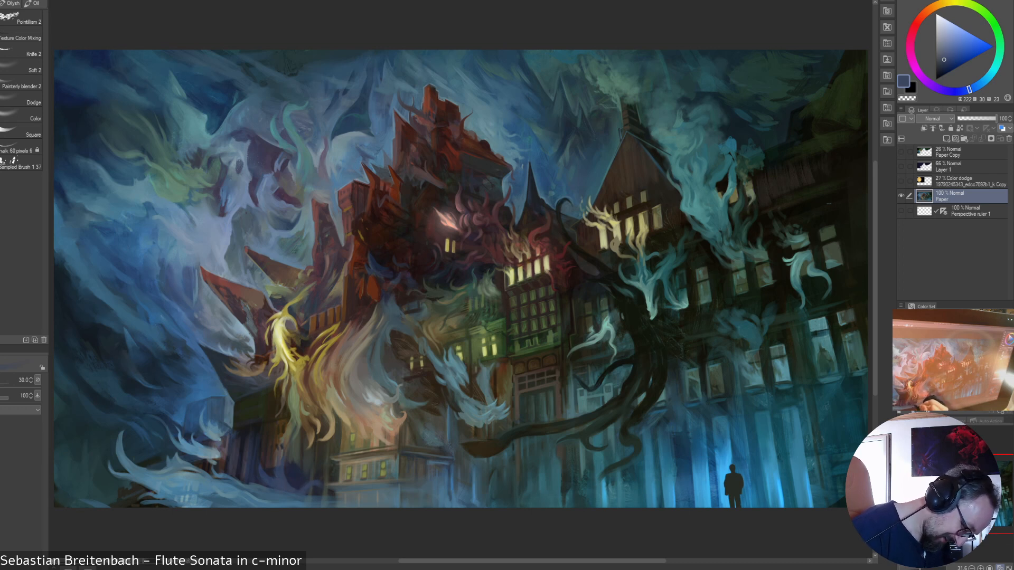
left_click(310, 479, "alt")
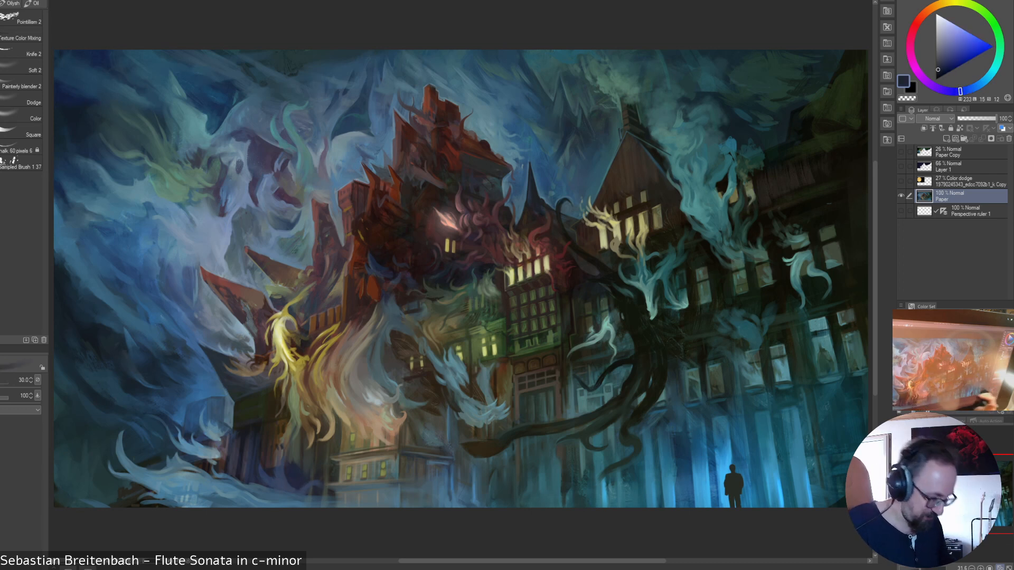
left_click(283, 463, "alt")
left_click(286, 447, "alt")
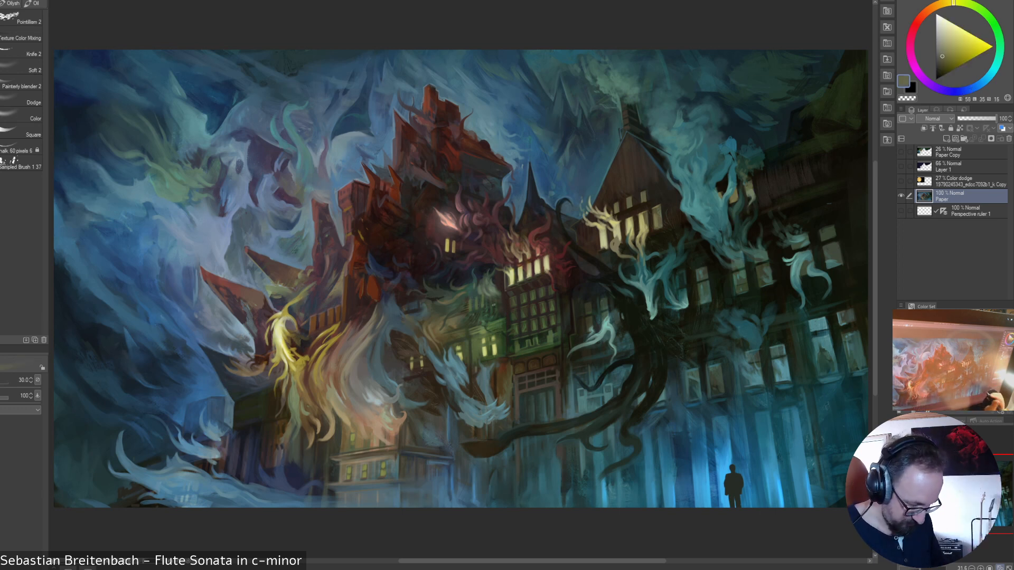
left_click(427, 499, "alt")
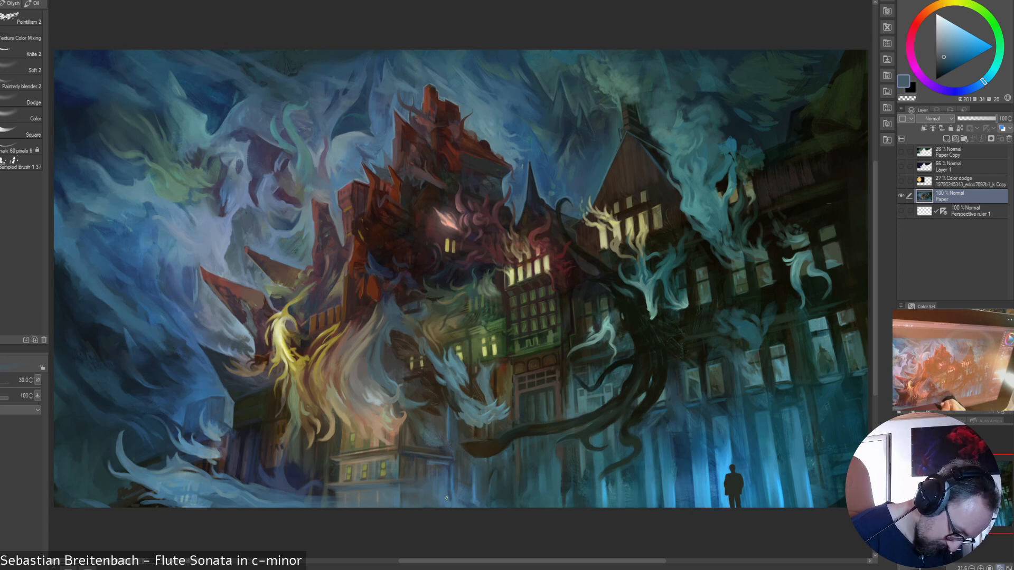
left_click(426, 491, "alt")
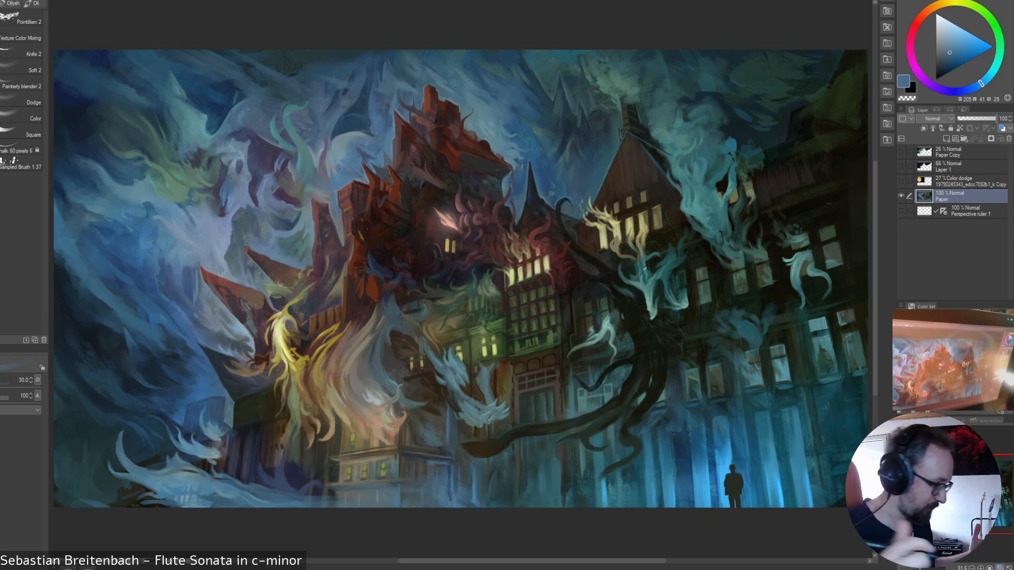
key("alt+f")
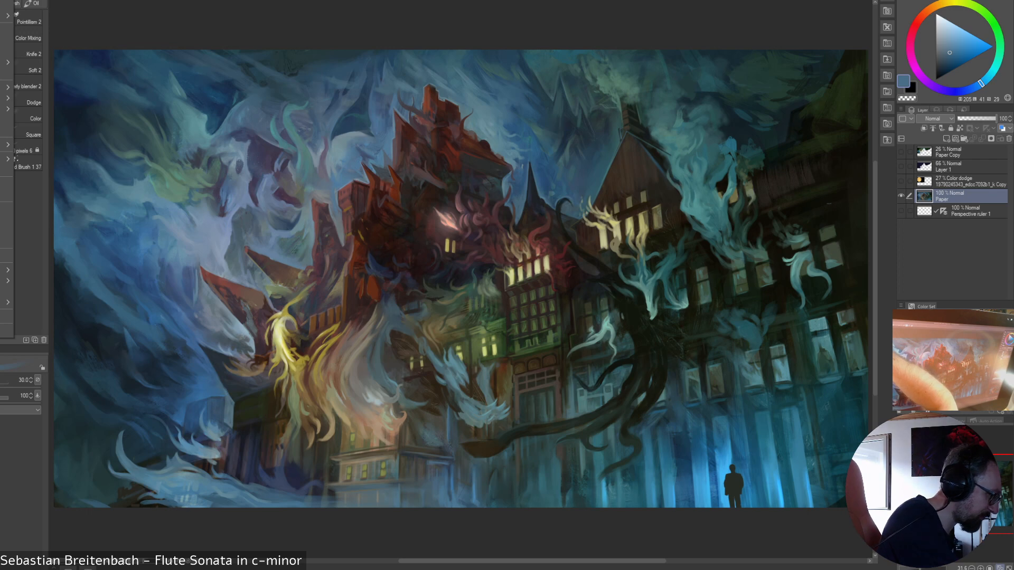
key("ctrl+n")
left_click(710, 191)
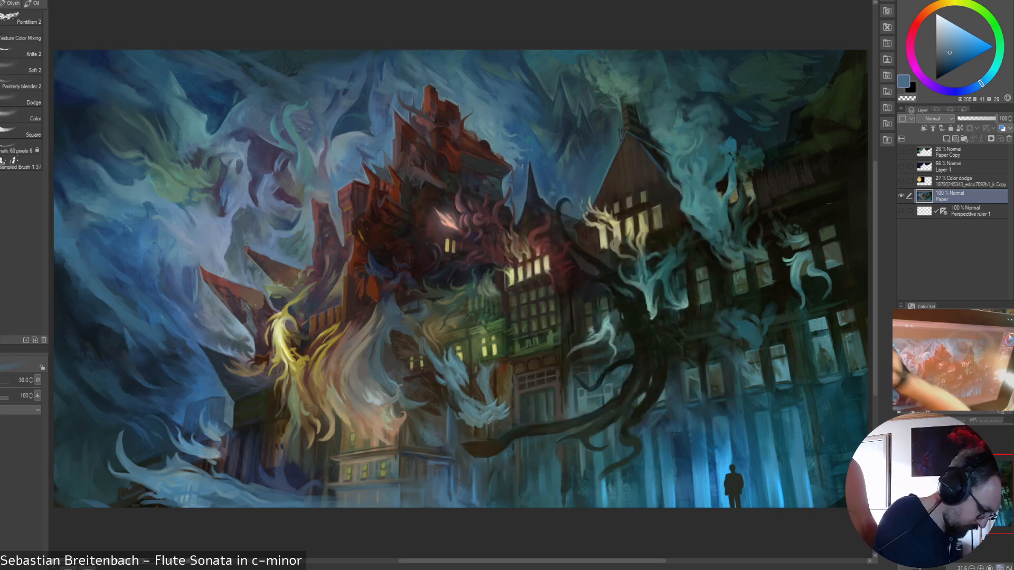